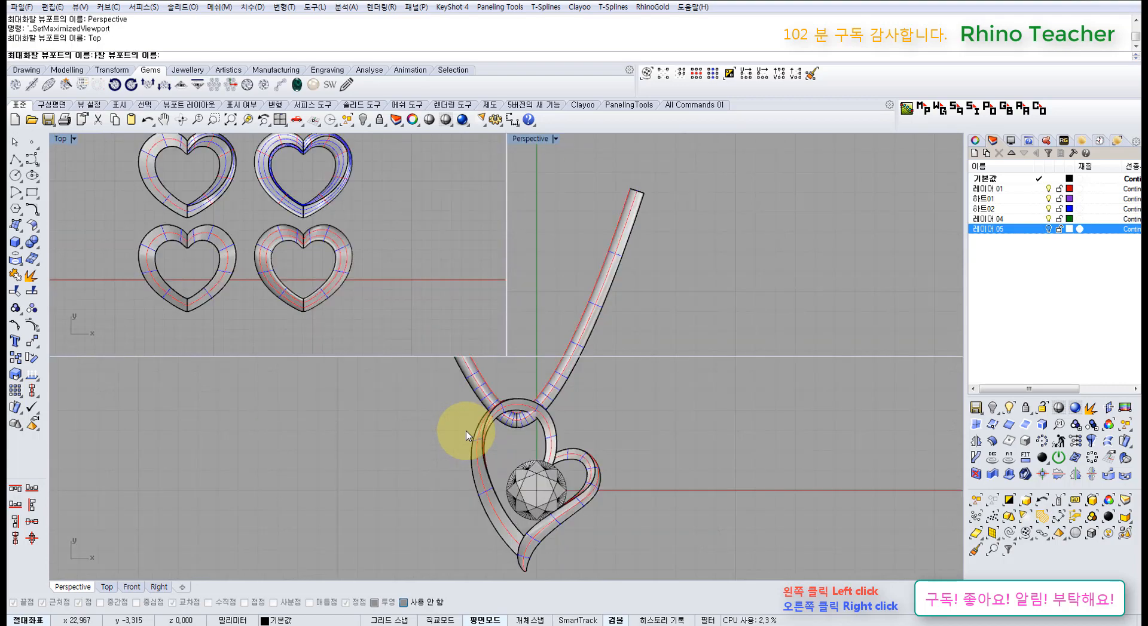
{"action": "right_click_drag", "start_coordinate": [240, 432], "coordinate": [446, 431]}
{"action": "left_click", "coordinate": [400, 432]}
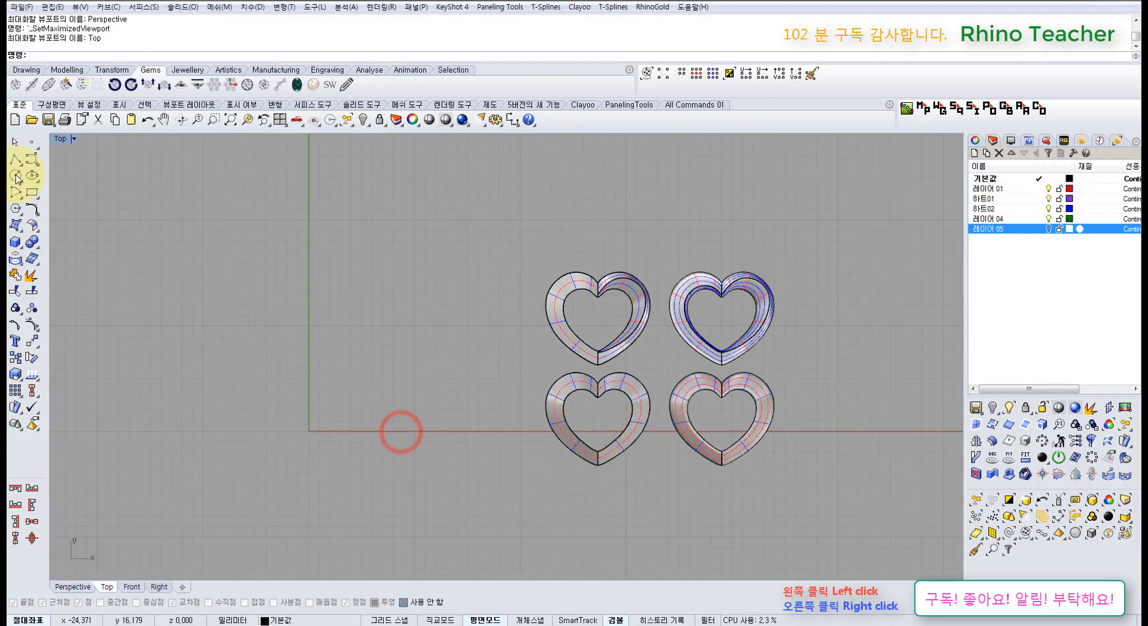
{"action": "left_click", "coordinate": [32, 159]}
{"action": "right_click_drag", "start_coordinate": [248, 340], "coordinate": [350, 347]}
{"action": "left_click", "coordinate": [377, 341]}
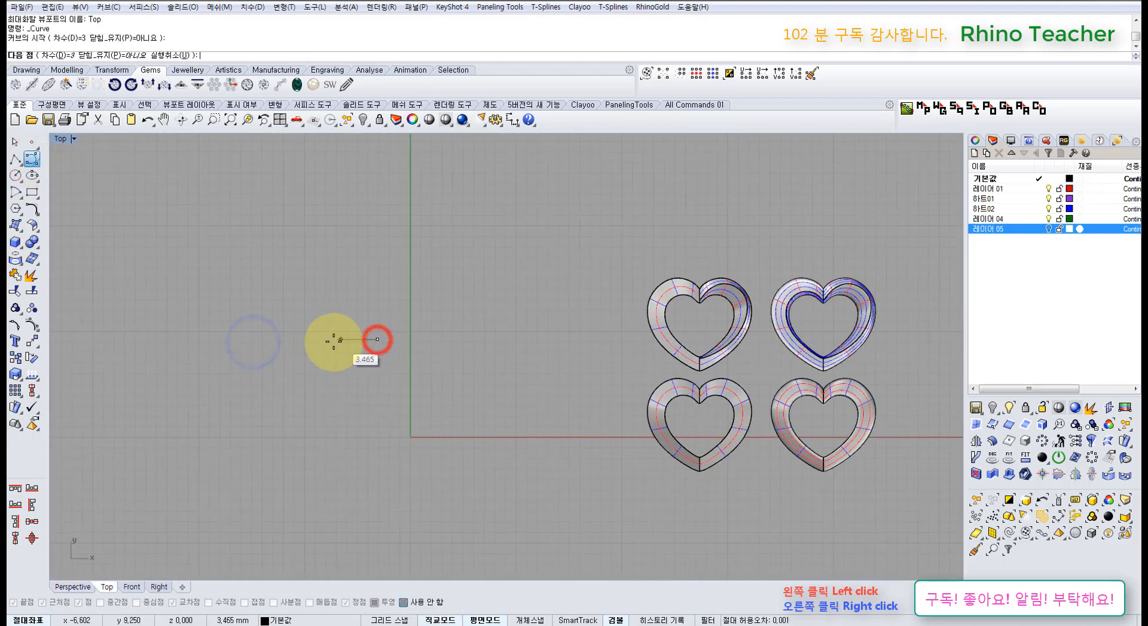
{"action": "left_click", "coordinate": [333, 340]}
{"action": "key", "text": "Escape"}
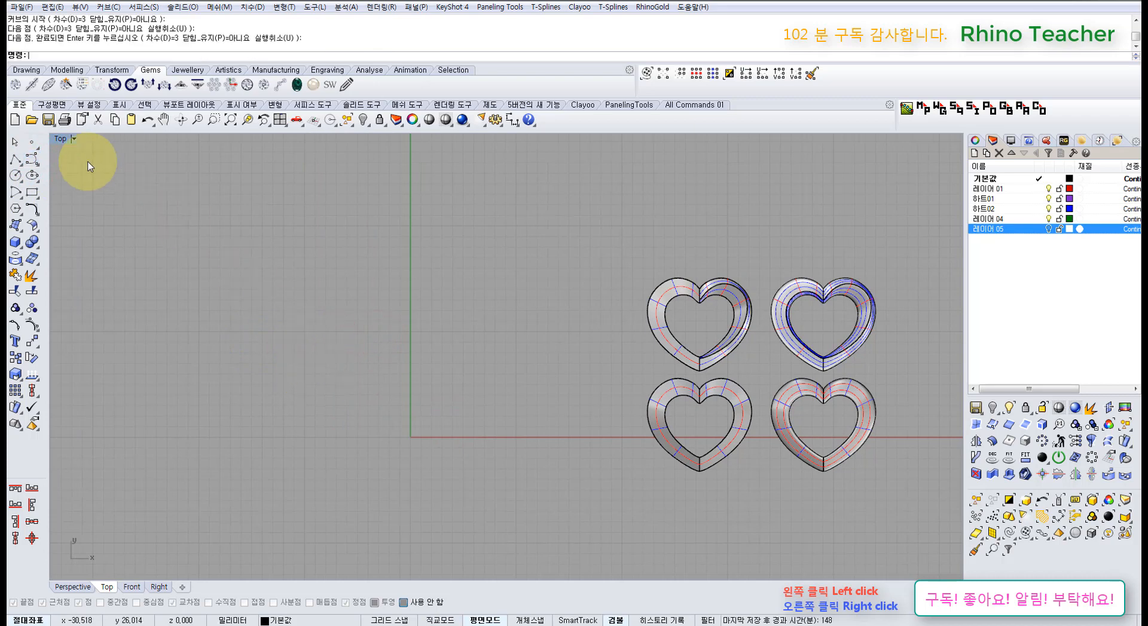
- Float the curve tools palette and draw two separate lines meeting at a peak, beside the heart models
{"action": "left_click", "coordinate": [32, 210]}
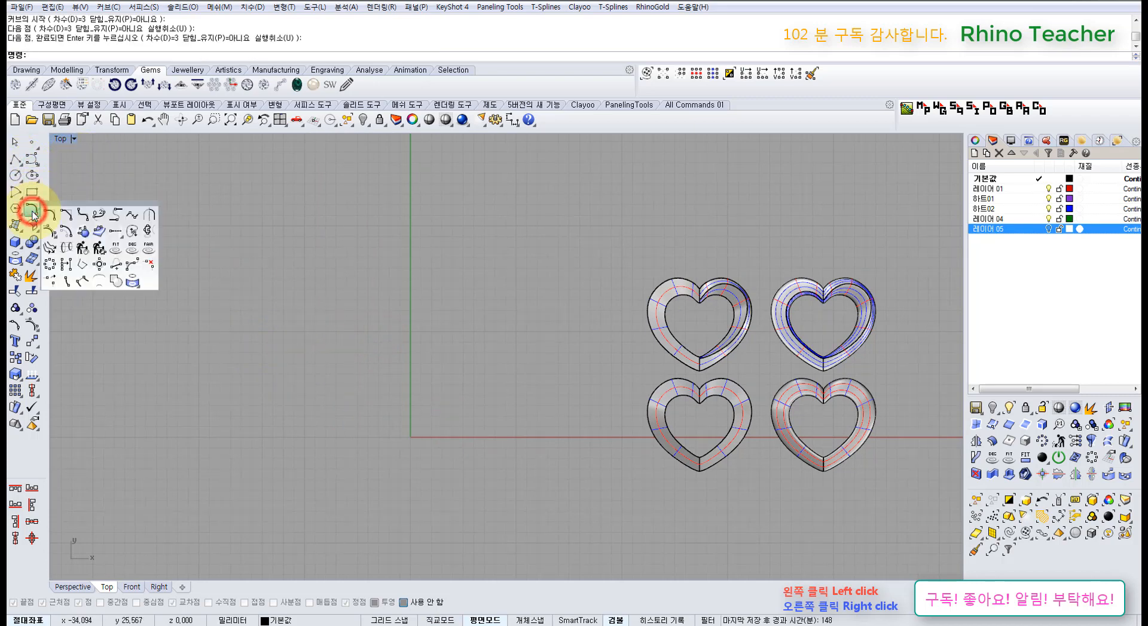
{"action": "left_click_drag", "start_coordinate": [126, 212], "coordinate": [222, 183]}
{"action": "left_click", "coordinate": [17, 159]}
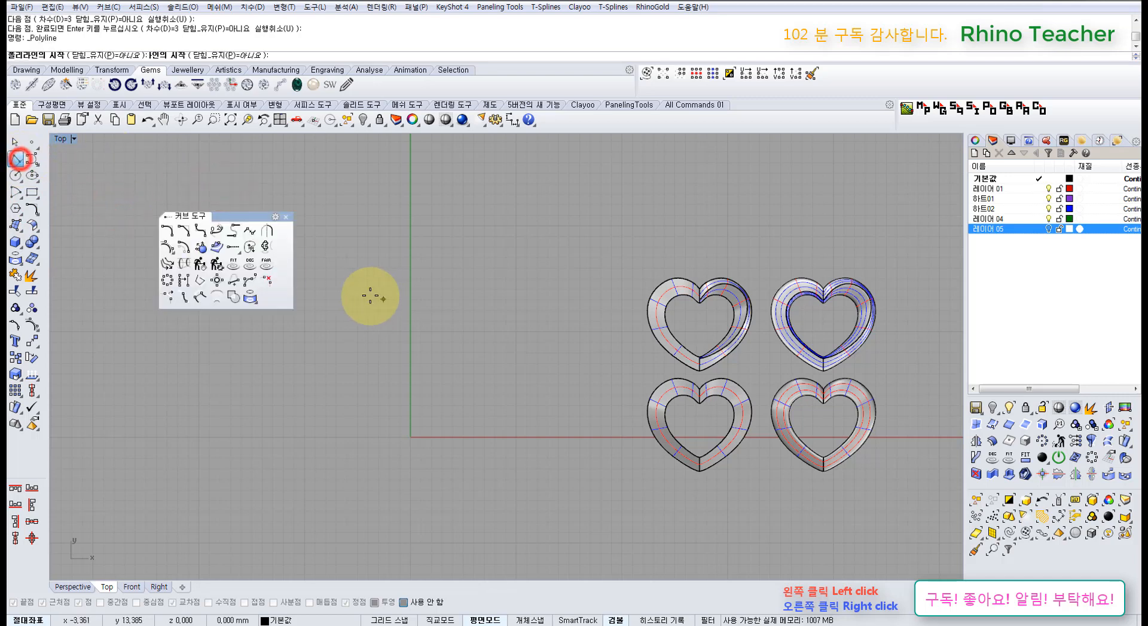
{"action": "left_click", "coordinate": [397, 307]}
{"action": "left_click", "coordinate": [323, 369]}
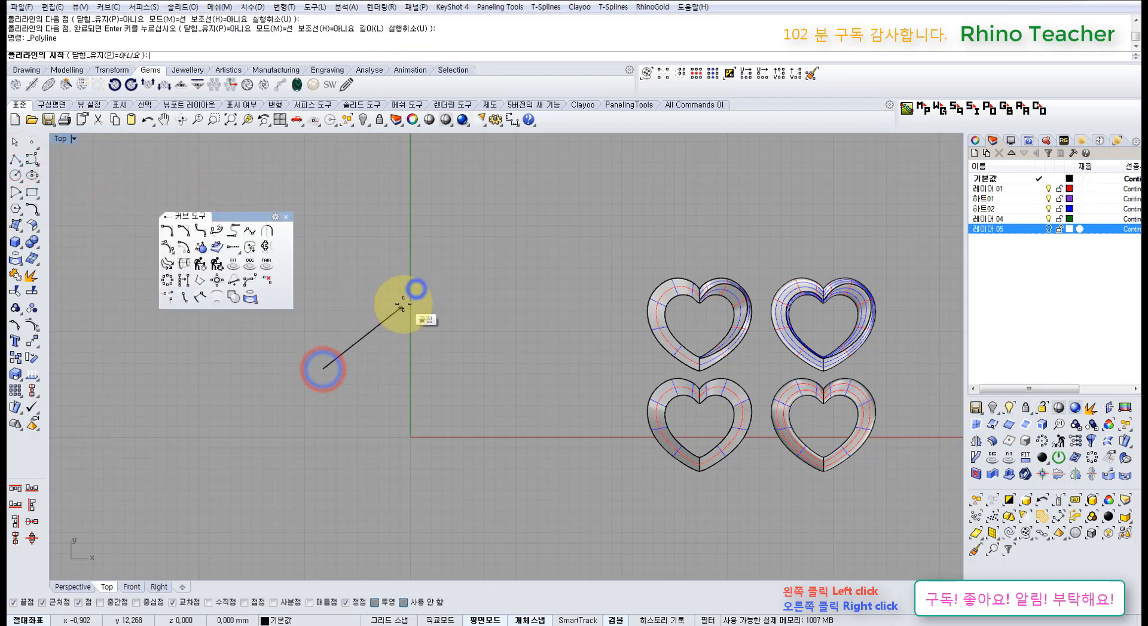
{"action": "left_click", "coordinate": [451, 377]}
{"action": "right_click", "coordinate": [453, 375]}
- Copy both peaked lines straight down to make a second pair below the original
{"action": "left_click_drag", "start_coordinate": [446, 295], "coordinate": [353, 361]}
{"action": "right_click_drag", "start_coordinate": [352, 361], "coordinate": [441, 313]}
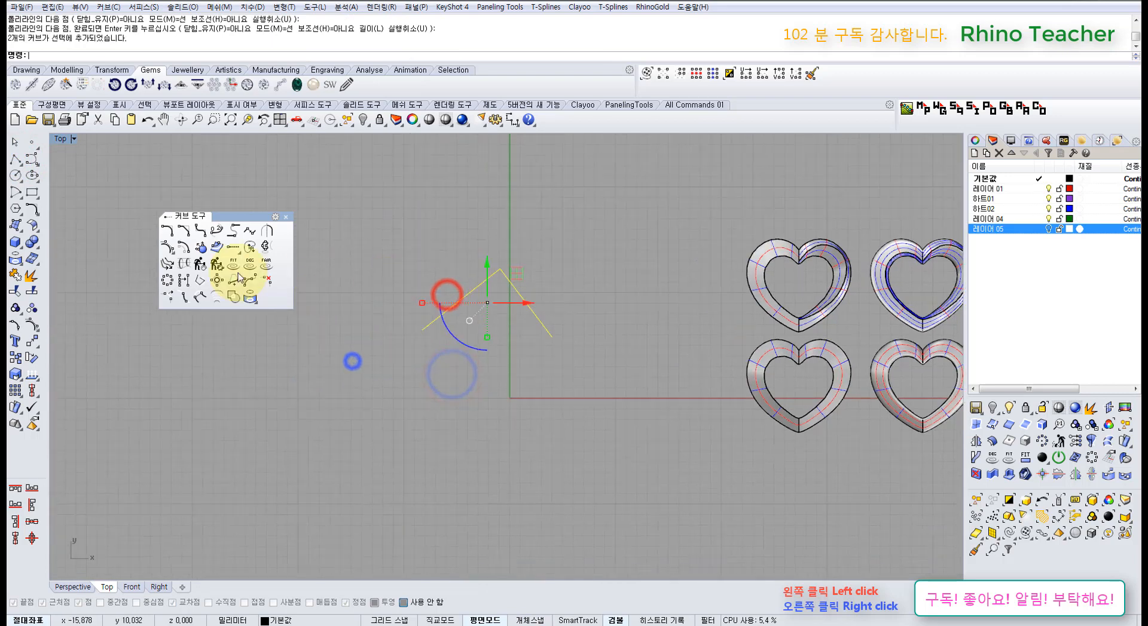
{"action": "left_click", "coordinate": [16, 357]}
{"action": "left_click", "coordinate": [425, 246]}
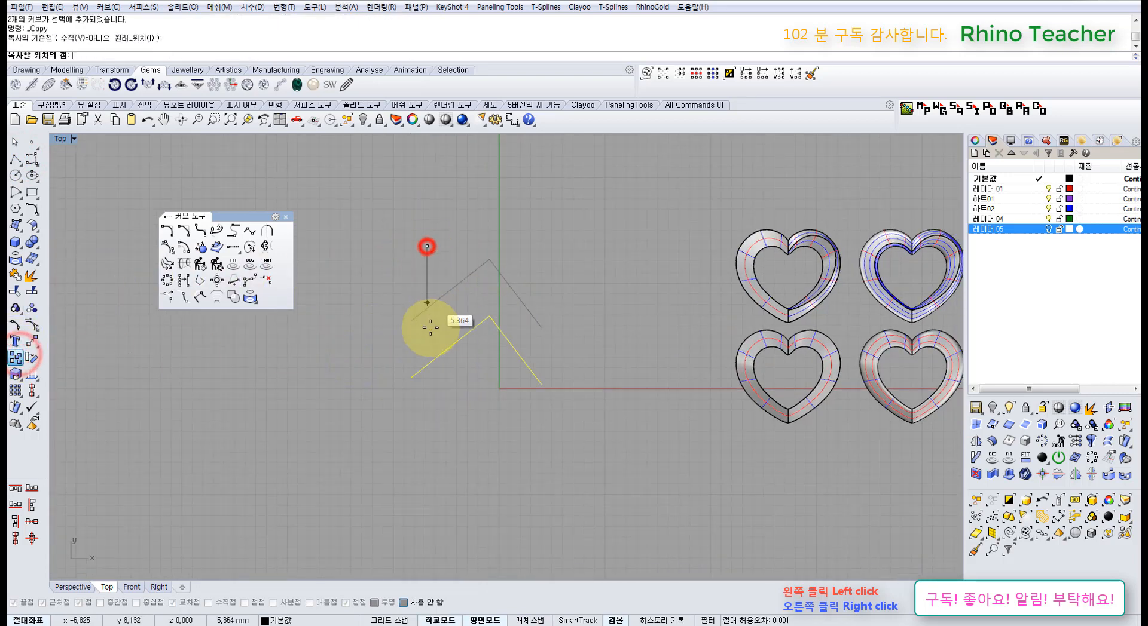
{"action": "left_click", "coordinate": [423, 342]}
{"action": "right_click", "coordinate": [395, 247]}
{"action": "left_click", "coordinate": [402, 233]}
- Inspect the shared peak of the upper two lines with their control points turned on
{"action": "scroll", "coordinate": [450, 234], "scroll_direction": "up", "scroll_amount": 6}
{"action": "right_click_drag", "start_coordinate": [502, 279], "coordinate": [439, 311]}
{"action": "left_click_drag", "start_coordinate": [449, 375], "coordinate": [402, 318]}
{"action": "left_click_drag", "start_coordinate": [520, 330], "coordinate": [410, 329]}
{"action": "scroll", "coordinate": [469, 299], "scroll_direction": "up", "scroll_amount": 8}
{"action": "left_click_drag", "start_coordinate": [512, 423], "coordinate": [462, 337]}
{"action": "scroll", "coordinate": [465, 341], "scroll_direction": "down", "scroll_amount": 6}
{"action": "right_click_drag", "start_coordinate": [488, 388], "coordinate": [496, 337]}
{"action": "key", "text": "F10"}
{"action": "scroll", "coordinate": [502, 353], "scroll_direction": "down", "scroll_amount": 6}
{"action": "scroll", "coordinate": [485, 297], "scroll_direction": "up", "scroll_amount": 8}
{"action": "left_click_drag", "start_coordinate": [471, 292], "coordinate": [500, 339]}
{"action": "scroll", "coordinate": [505, 353], "scroll_direction": "down", "scroll_amount": 4}
{"action": "right_click_drag", "start_coordinate": [502, 350], "coordinate": [500, 317]}
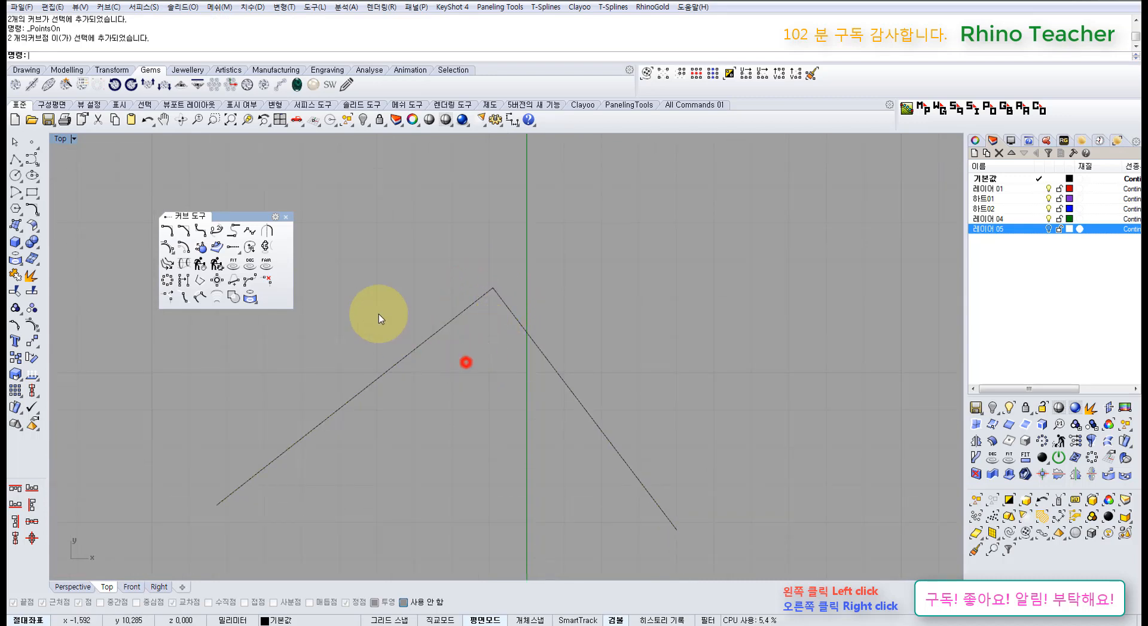
- Select each upper line individually to check whether they are separate curves
{"action": "left_click_drag", "start_coordinate": [379, 314], "coordinate": [377, 313]}
{"action": "left_click_drag", "start_coordinate": [556, 330], "coordinate": [517, 395]}
{"action": "scroll", "coordinate": [479, 321], "scroll_direction": "up", "scroll_amount": 8}
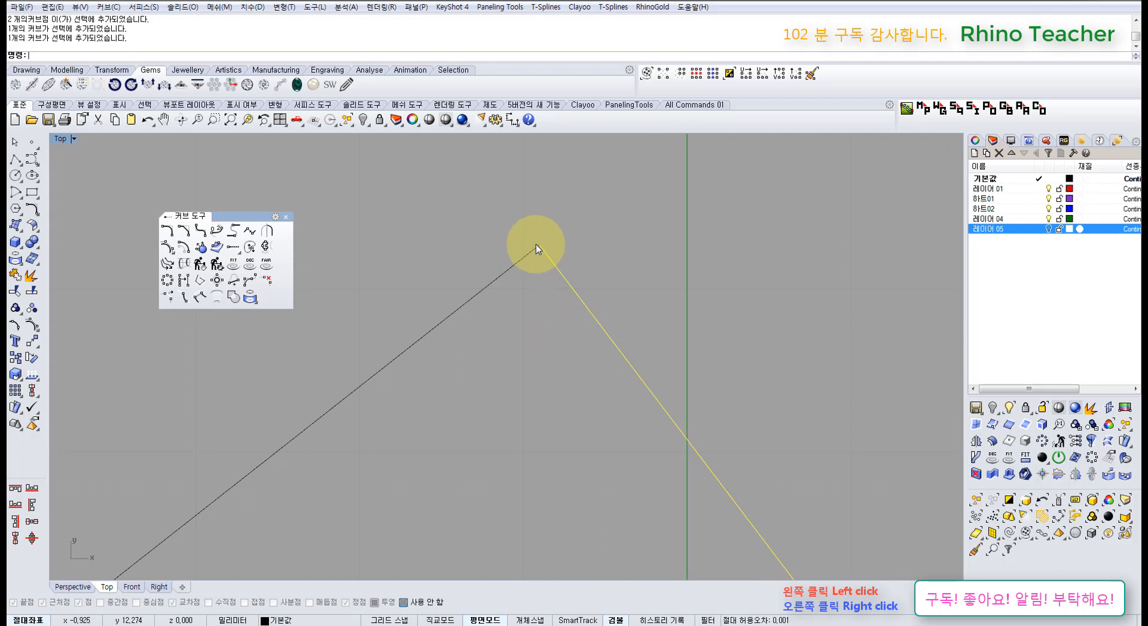
{"action": "key", "text": "Escape"}
{"action": "scroll", "coordinate": [564, 291], "scroll_direction": "down", "scroll_amount": 14}
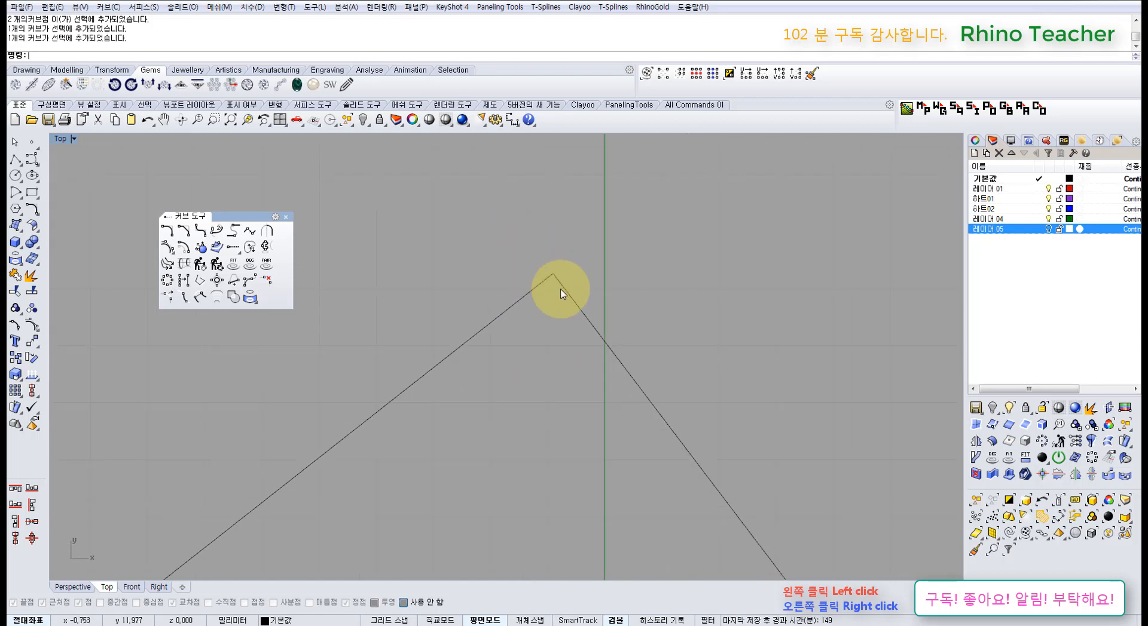
{"action": "right_click_drag", "start_coordinate": [536, 323], "coordinate": [470, 343]}
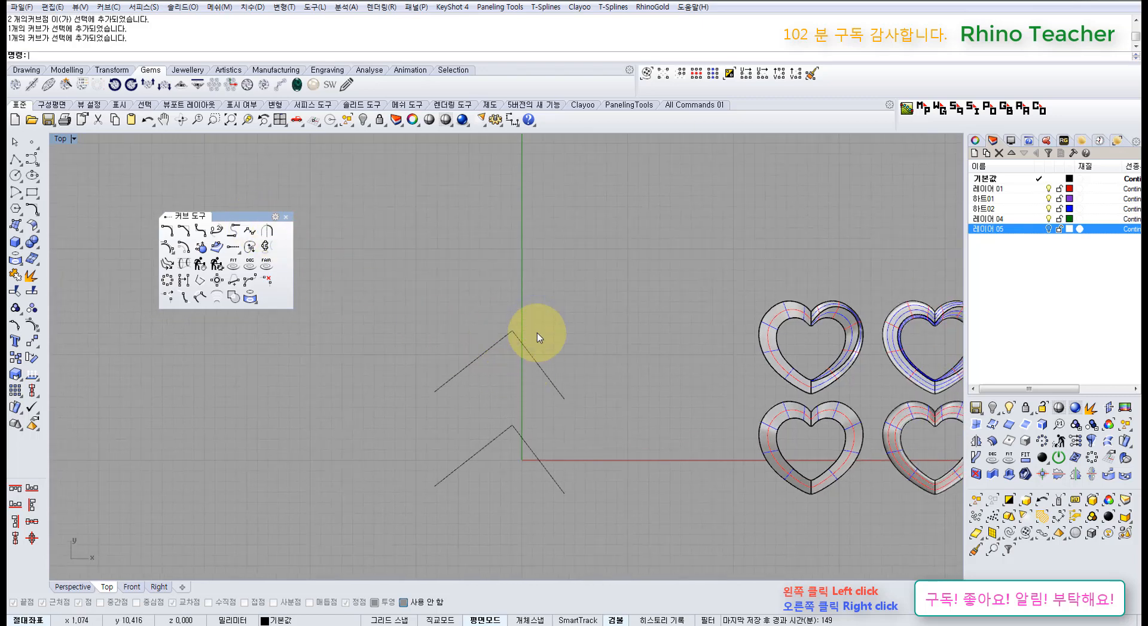
- Try moving the right line of the upper pair away from the peak, and undo the move
{"action": "scroll", "coordinate": [536, 327], "scroll_direction": "up", "scroll_amount": 4}
{"action": "left_click", "coordinate": [526, 399]}
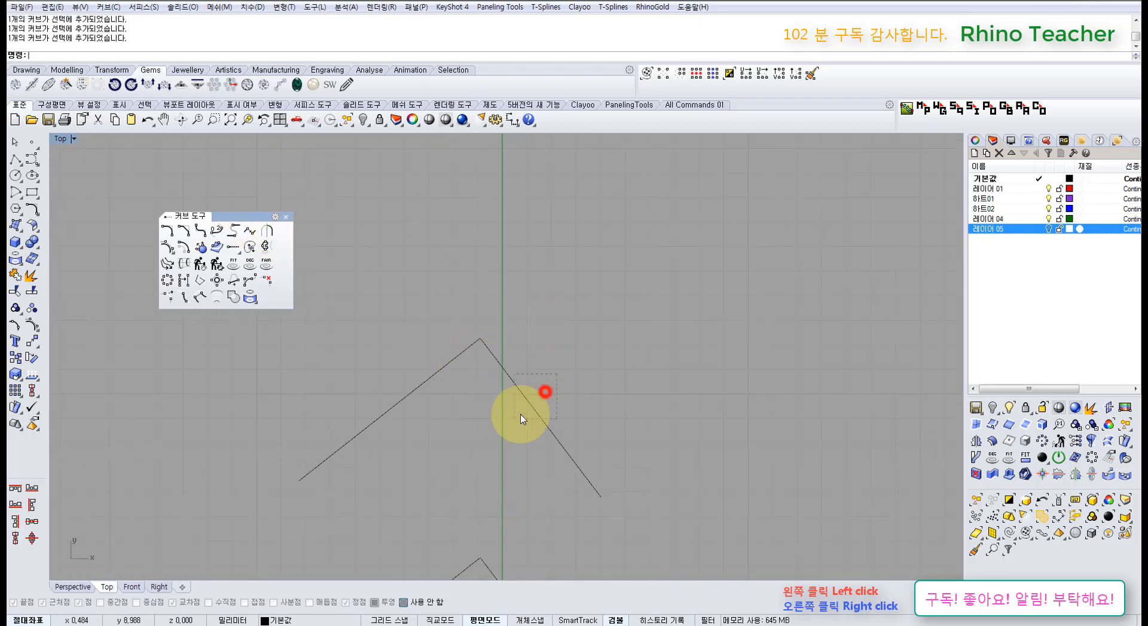
{"action": "left_click_drag", "start_coordinate": [570, 389], "coordinate": [623, 401]}
{"action": "key", "text": "ctrl+z"}
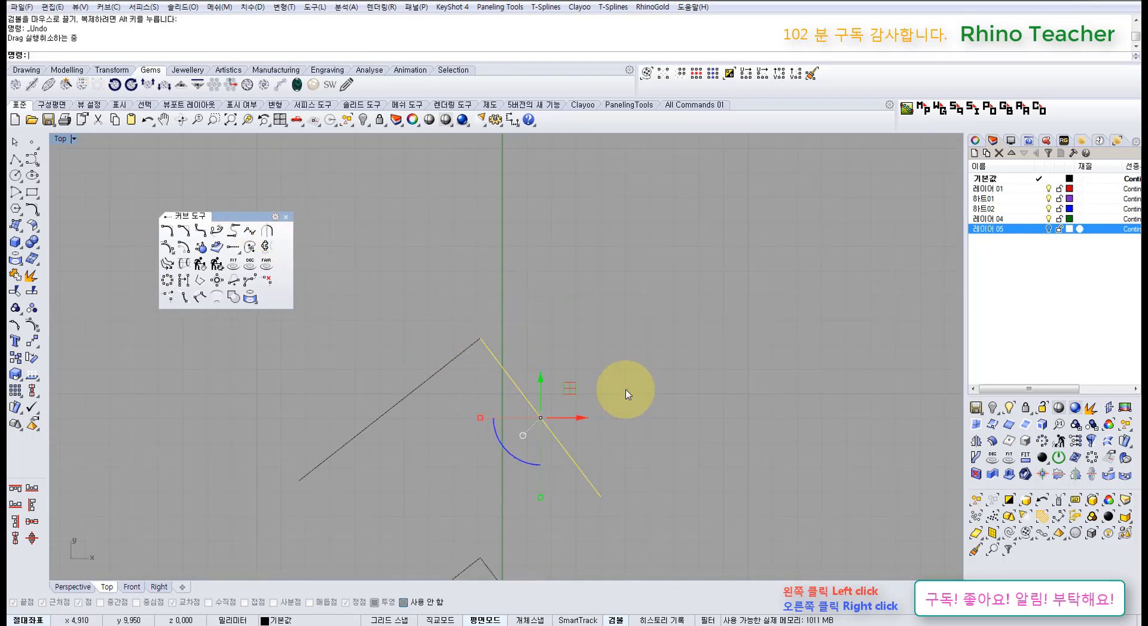
{"action": "left_click", "coordinate": [587, 230]}
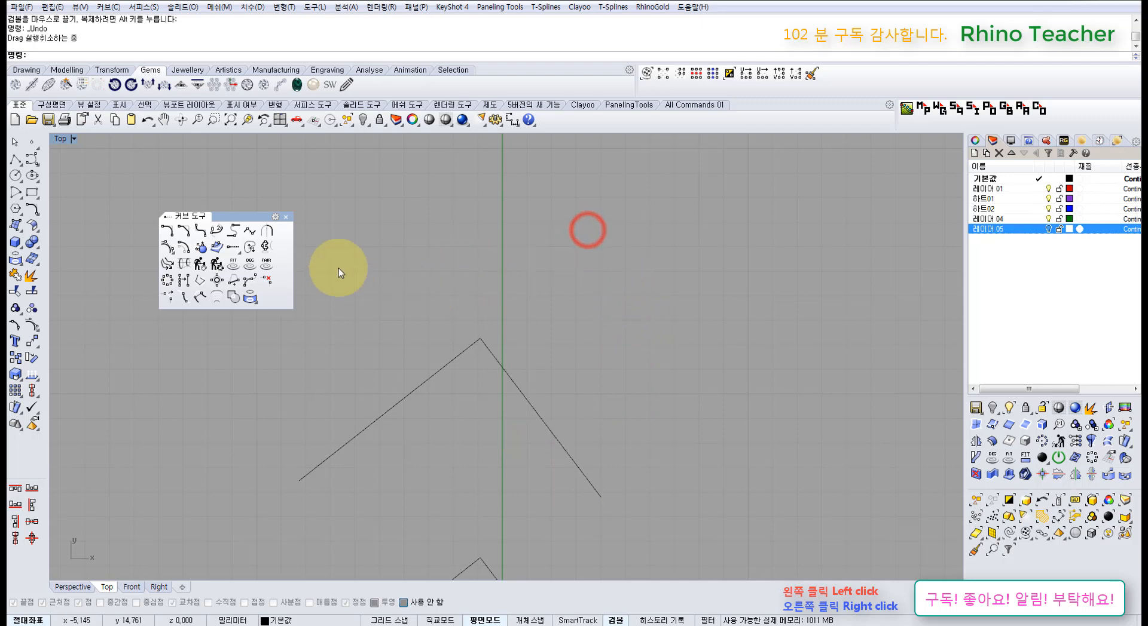
{"action": "left_click", "coordinate": [250, 234]}
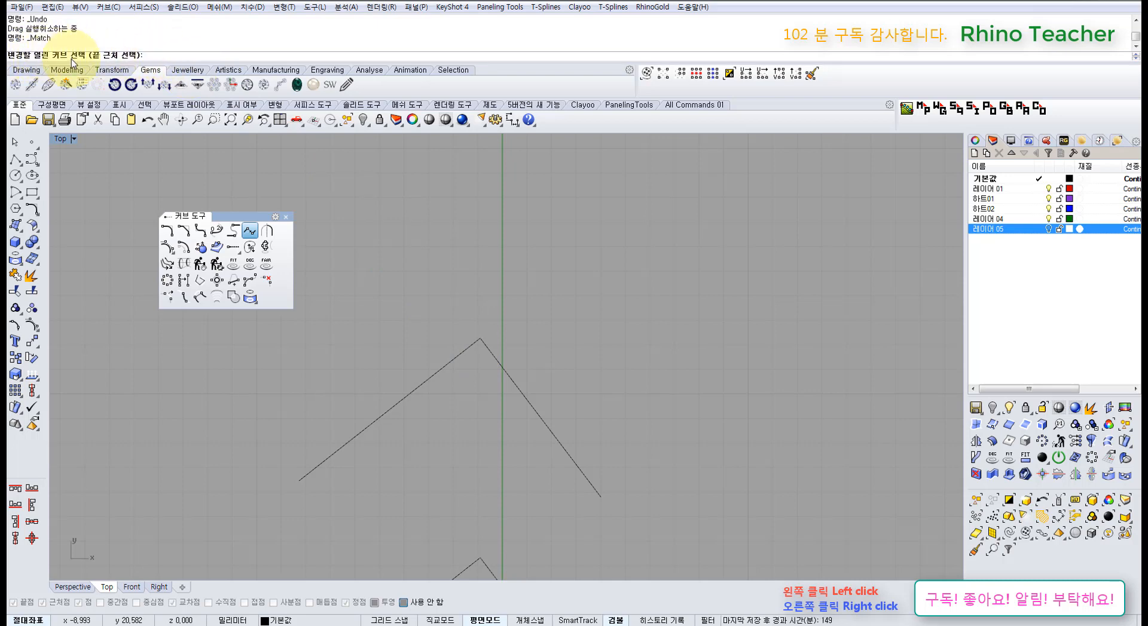
{"action": "left_click", "coordinate": [472, 343]}
{"action": "left_click", "coordinate": [486, 348]}
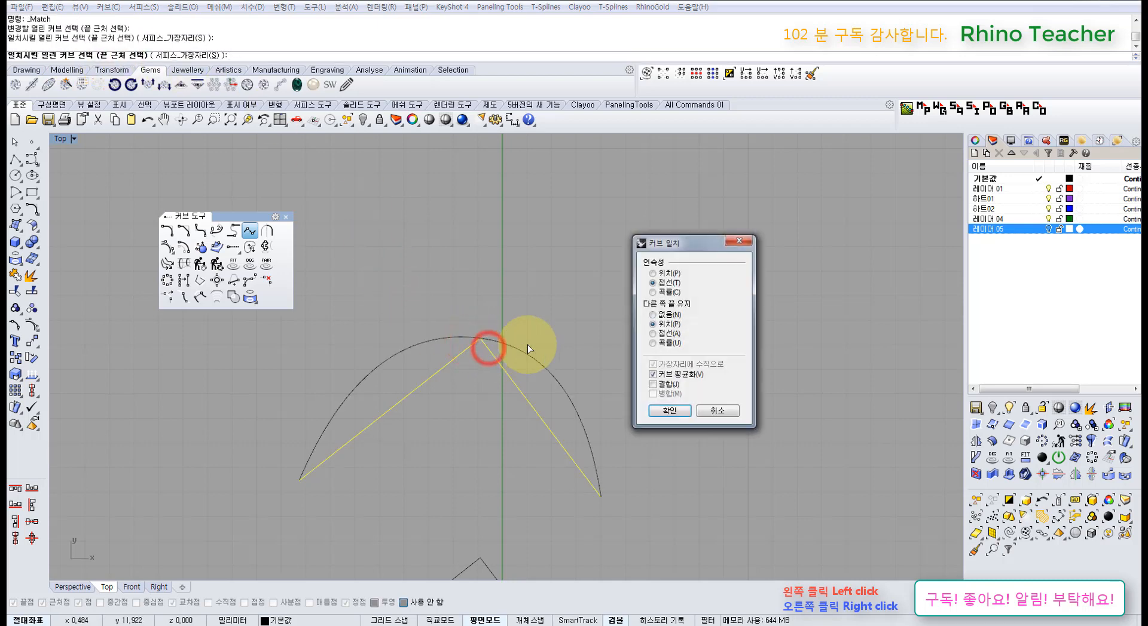
{"action": "right_click_drag", "start_coordinate": [530, 292], "coordinate": [457, 257]}
{"action": "right_click_drag", "start_coordinate": [417, 296], "coordinate": [493, 313]}
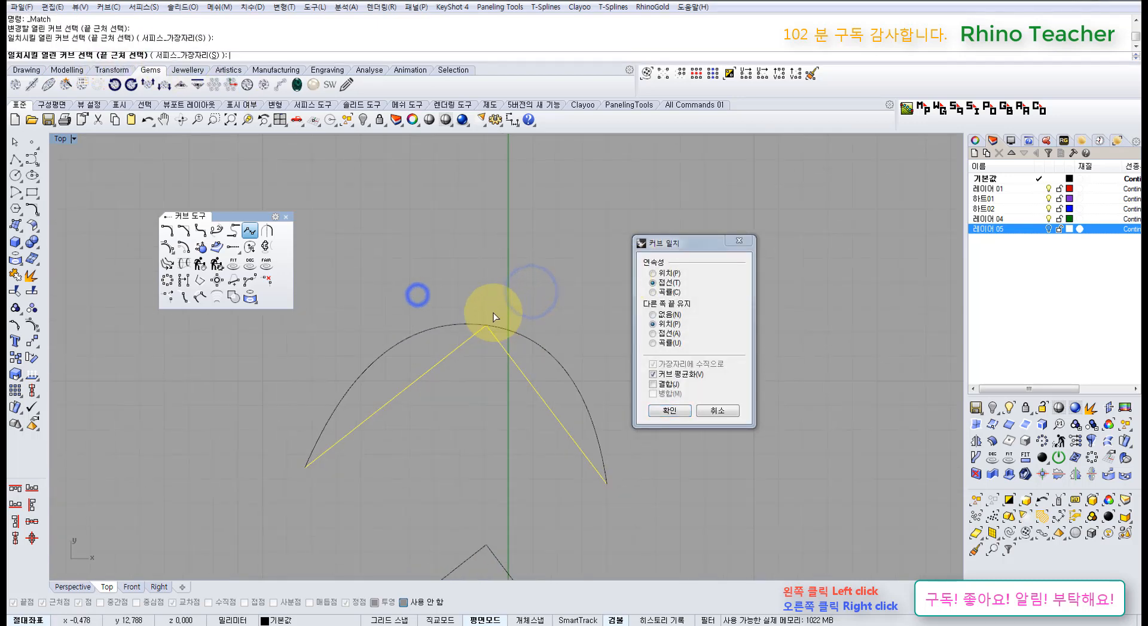
{"action": "left_click", "coordinate": [710, 409]}
- Turn on the control points of both lines in the upper pair
{"action": "left_click_drag", "start_coordinate": [555, 301], "coordinate": [415, 377]}
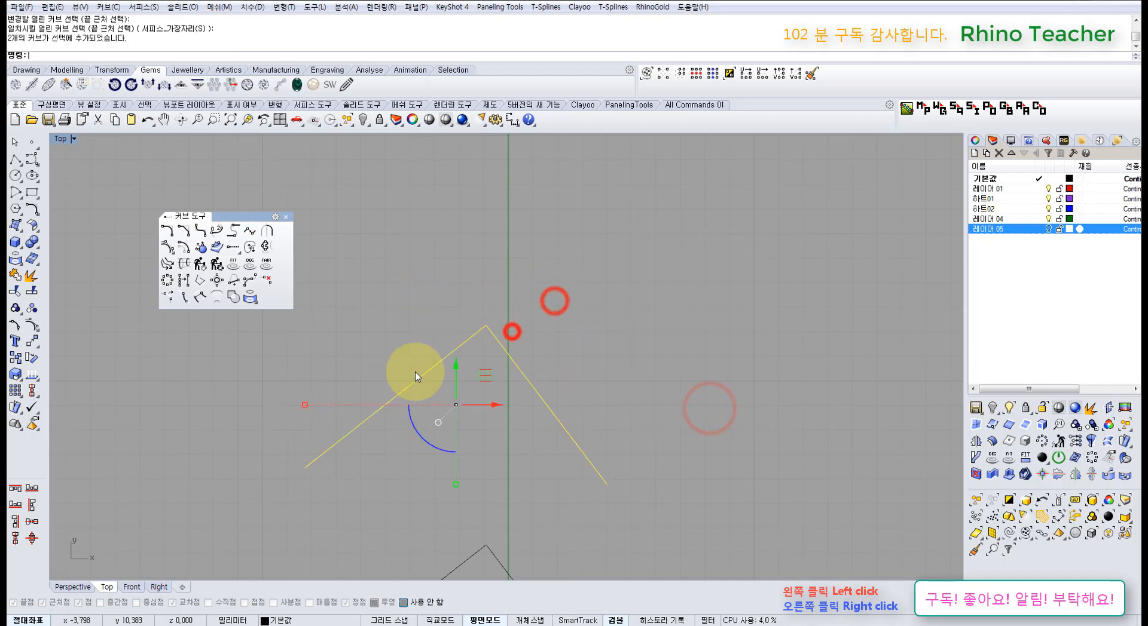
{"action": "key", "text": "F10"}
{"action": "right_click_drag", "start_coordinate": [423, 286], "coordinate": [362, 295]}
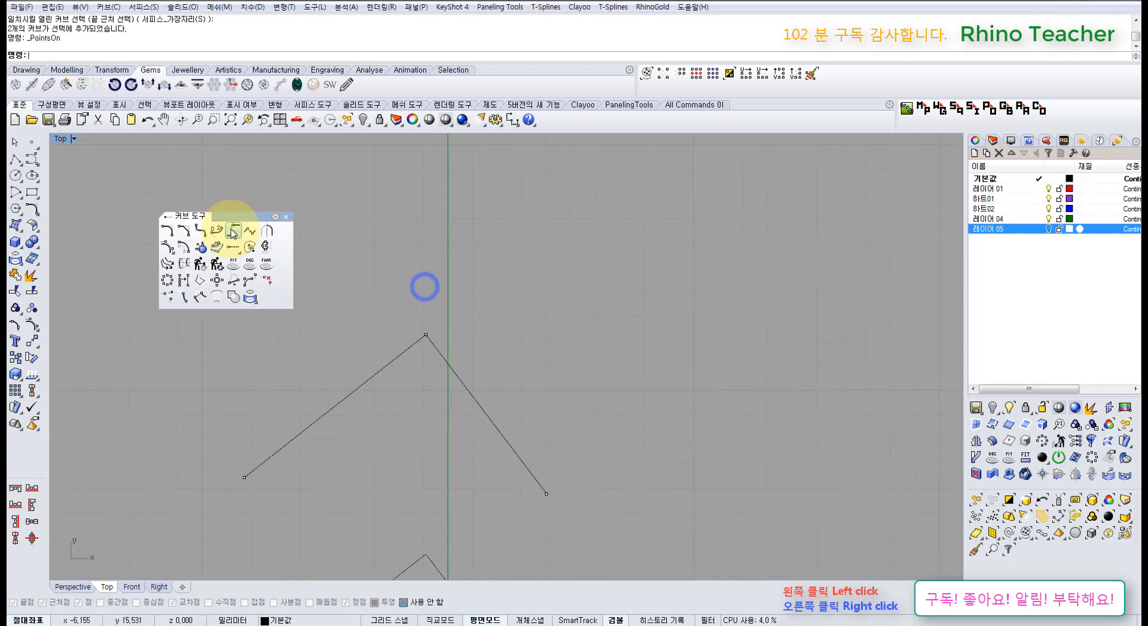
- Match the upper pair of lines at their peak with tangency continuity, position preserved at the other ends and averaged curves
{"action": "left_click", "coordinate": [247, 232]}
{"action": "left_click", "coordinate": [414, 344]}
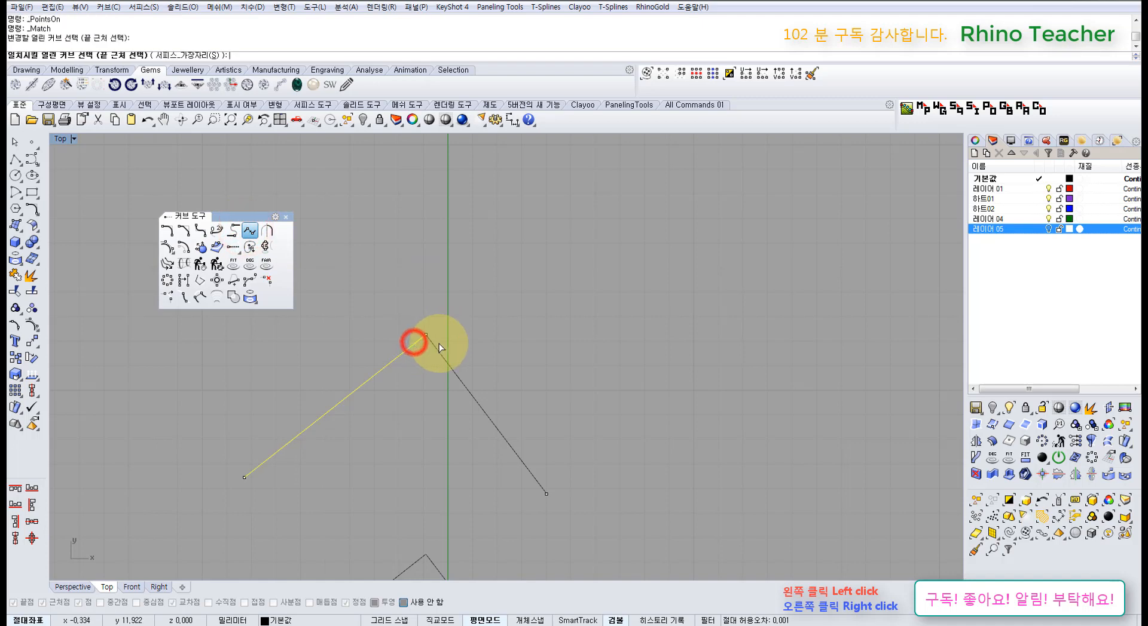
{"action": "left_click", "coordinate": [428, 340]}
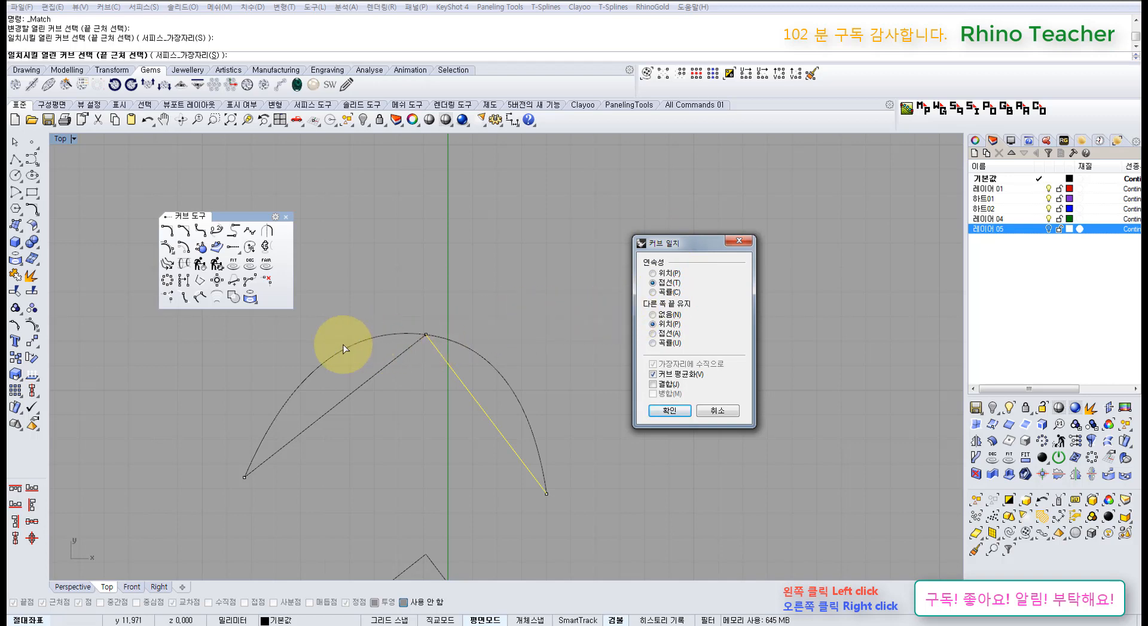
{"action": "right_click_drag", "start_coordinate": [400, 380], "coordinate": [451, 328]}
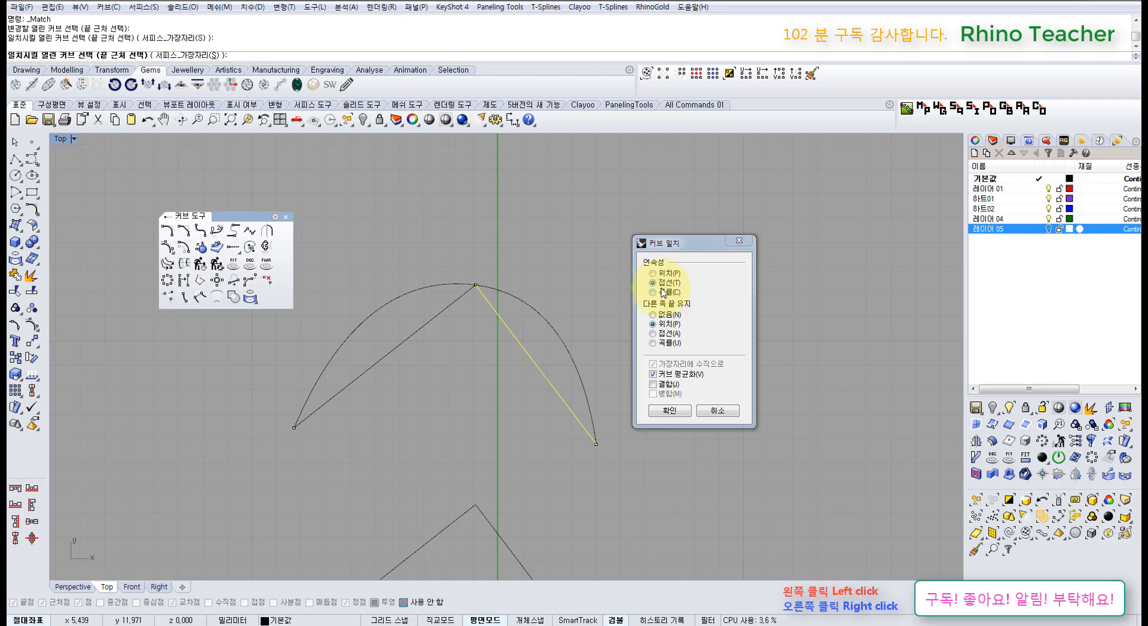
{"action": "left_click", "coordinate": [669, 411]}
- Examine the control points on either side of the join in the tangent-matched upper curves
{"action": "right_click_drag", "start_coordinate": [429, 323], "coordinate": [510, 349]}
{"action": "left_click", "coordinate": [442, 295]}
{"action": "left_click", "coordinate": [656, 324]}
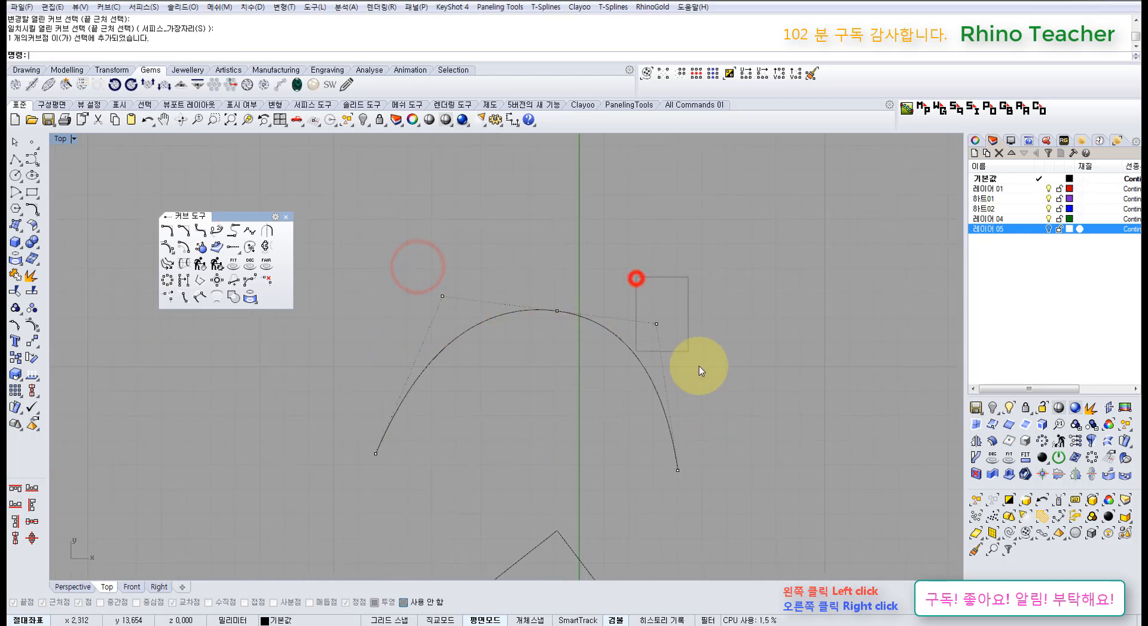
{"action": "left_click", "coordinate": [730, 391]}
- Match the lower pair of lines at their peak with curvature continuity, position preserved at the other ends and averaged curves
{"action": "right_click_drag", "start_coordinate": [760, 438], "coordinate": [678, 317]}
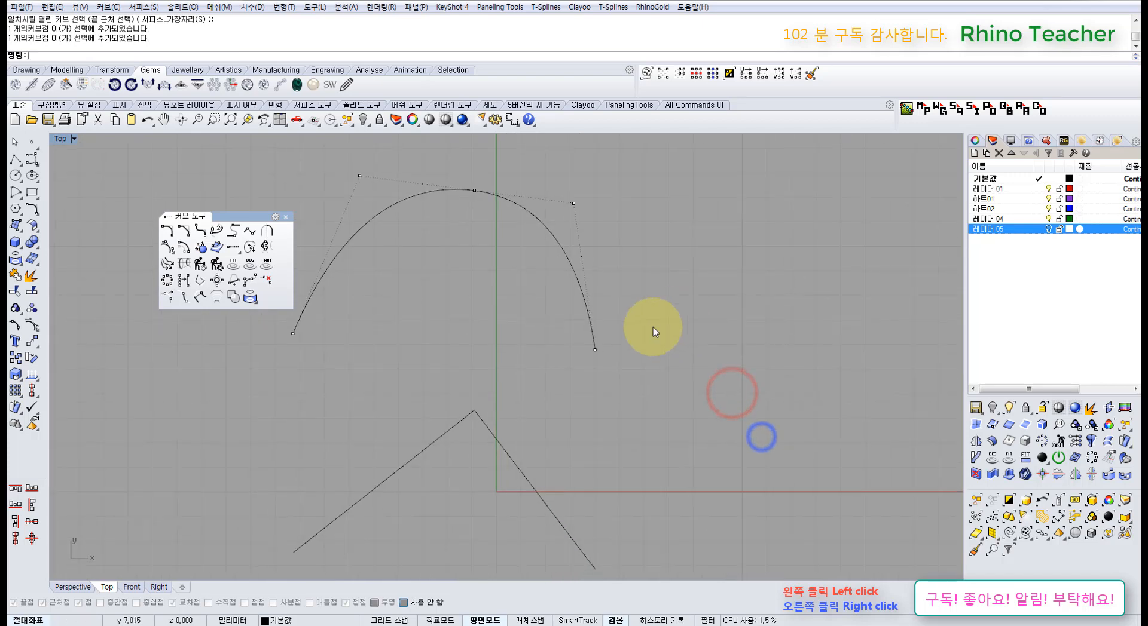
{"action": "right_click_drag", "start_coordinate": [403, 404], "coordinate": [424, 359]}
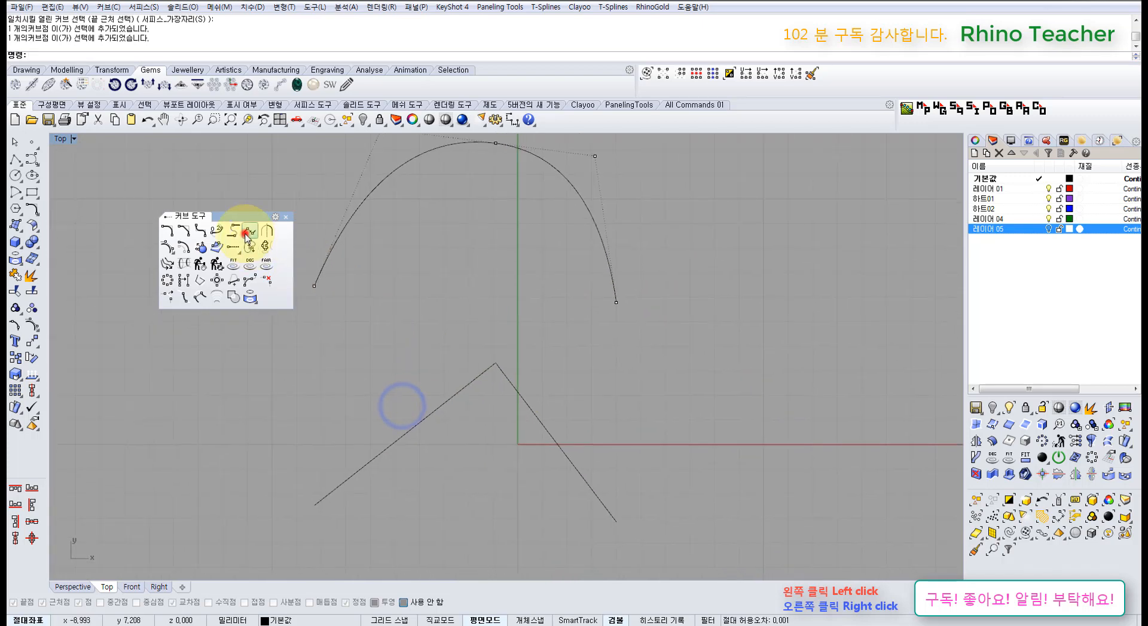
{"action": "left_click", "coordinate": [248, 230]}
{"action": "left_click", "coordinate": [476, 377]}
{"action": "left_click", "coordinate": [514, 382]}
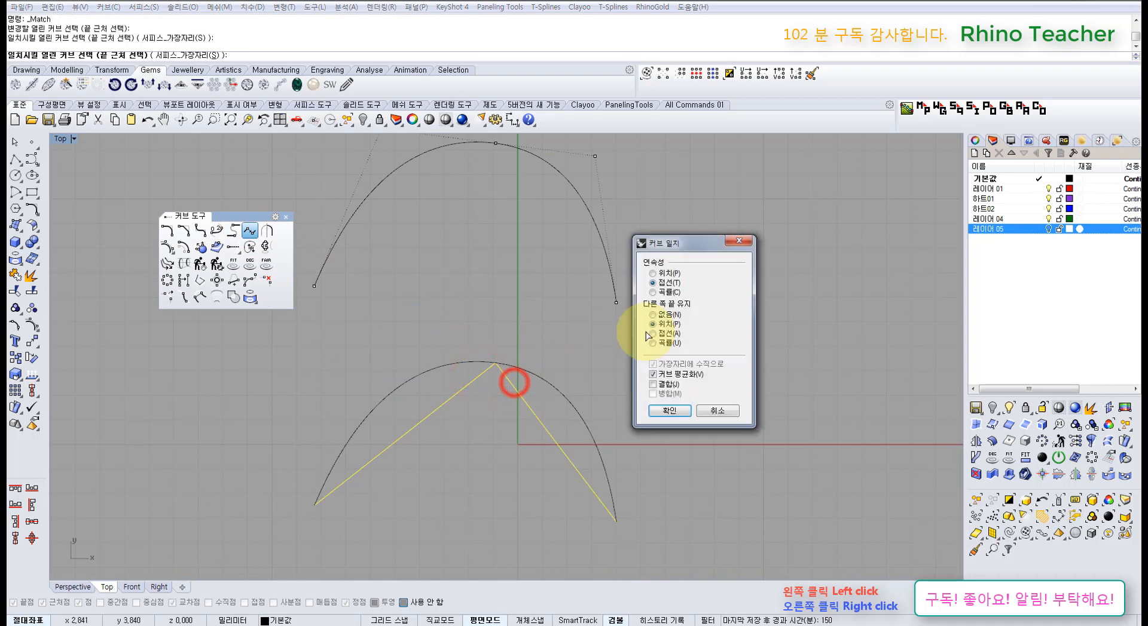
{"action": "left_click", "coordinate": [653, 293]}
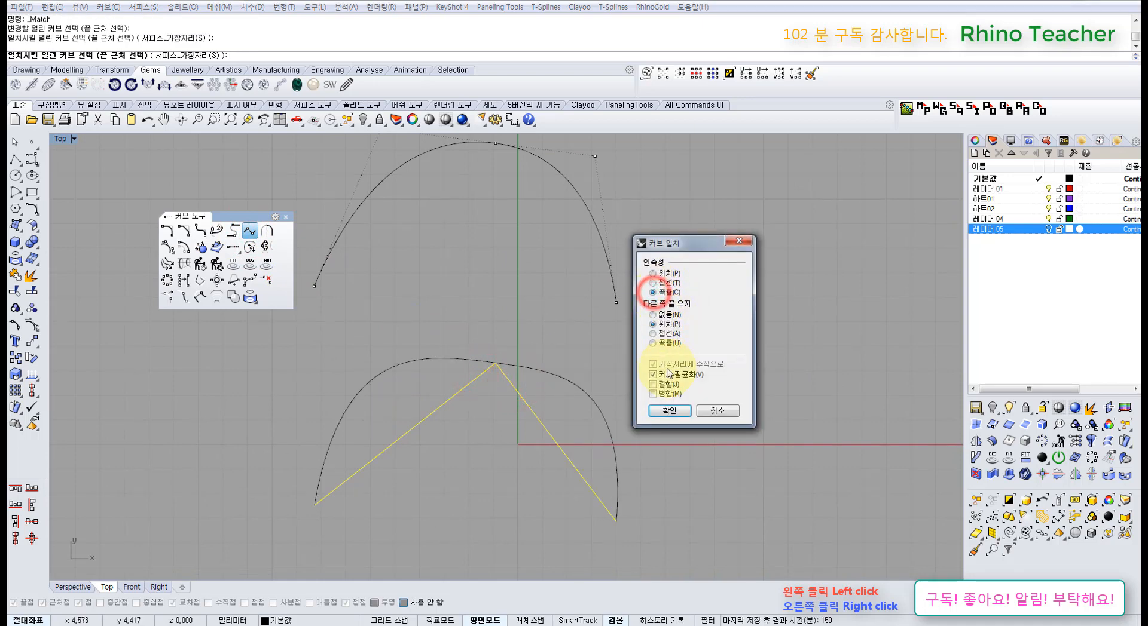
{"action": "left_click", "coordinate": [668, 411]}
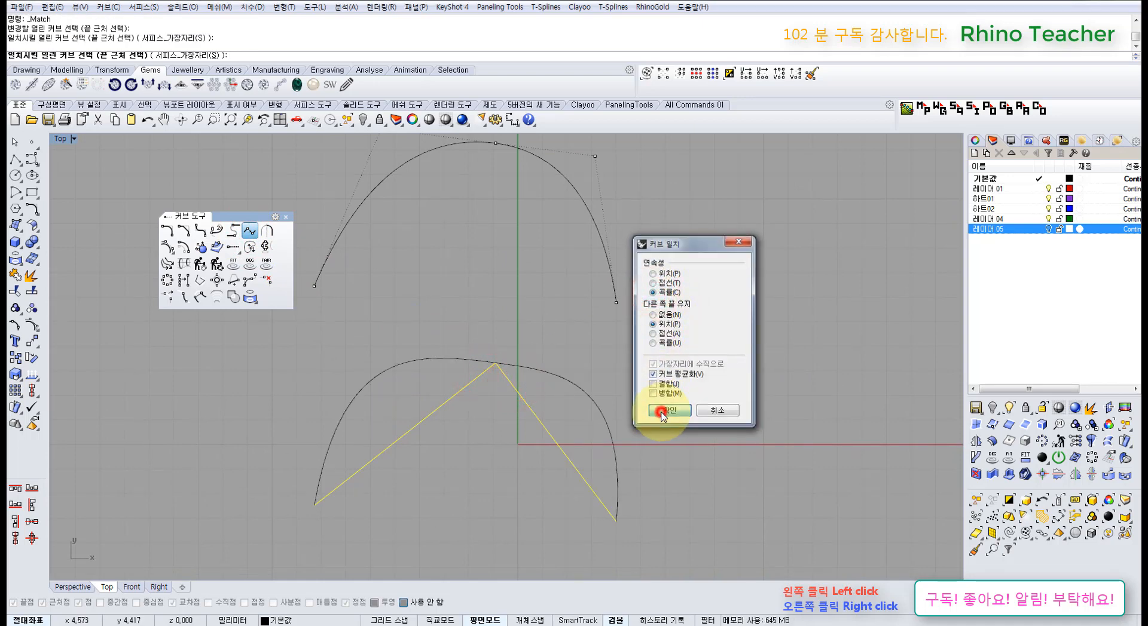
- Turn on the control points of the two lower curves and inspect those at and beside the join
{"action": "left_click_drag", "start_coordinate": [611, 367], "coordinate": [393, 386]}
{"action": "key", "text": "F10"}
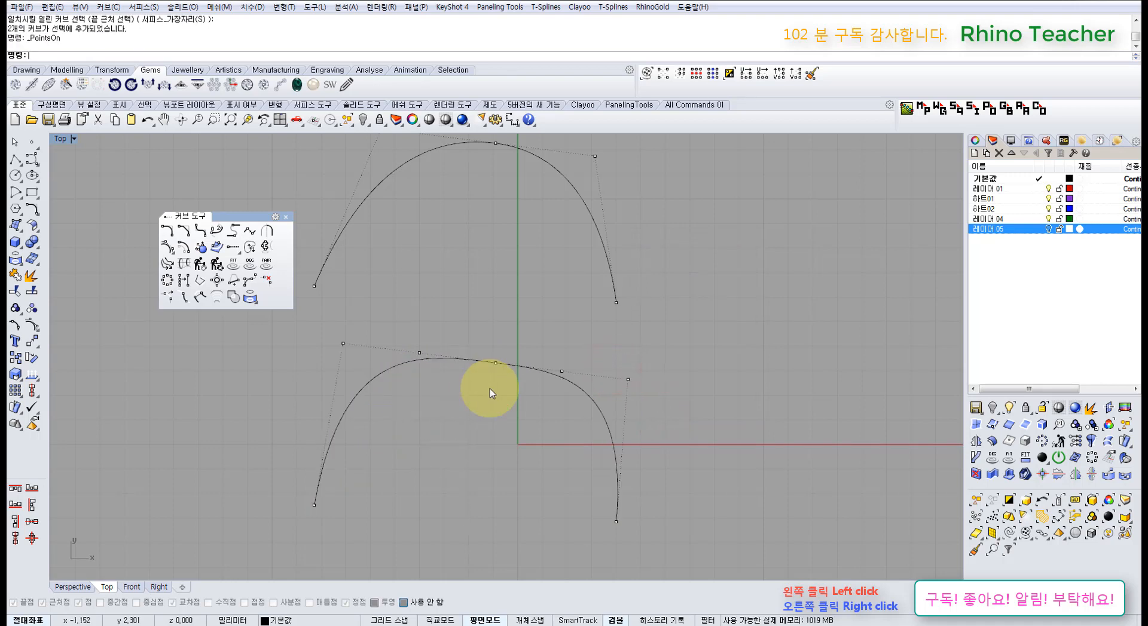
{"action": "right_click_drag", "start_coordinate": [464, 381], "coordinate": [516, 404]}
{"action": "left_click_drag", "start_coordinate": [373, 347], "coordinate": [486, 417]}
{"action": "right_click_drag", "start_coordinate": [584, 396], "coordinate": [503, 398]}
{"action": "left_click_drag", "start_coordinate": [533, 372], "coordinate": [633, 429]}
{"action": "right_click_drag", "start_coordinate": [522, 391], "coordinate": [555, 427]}
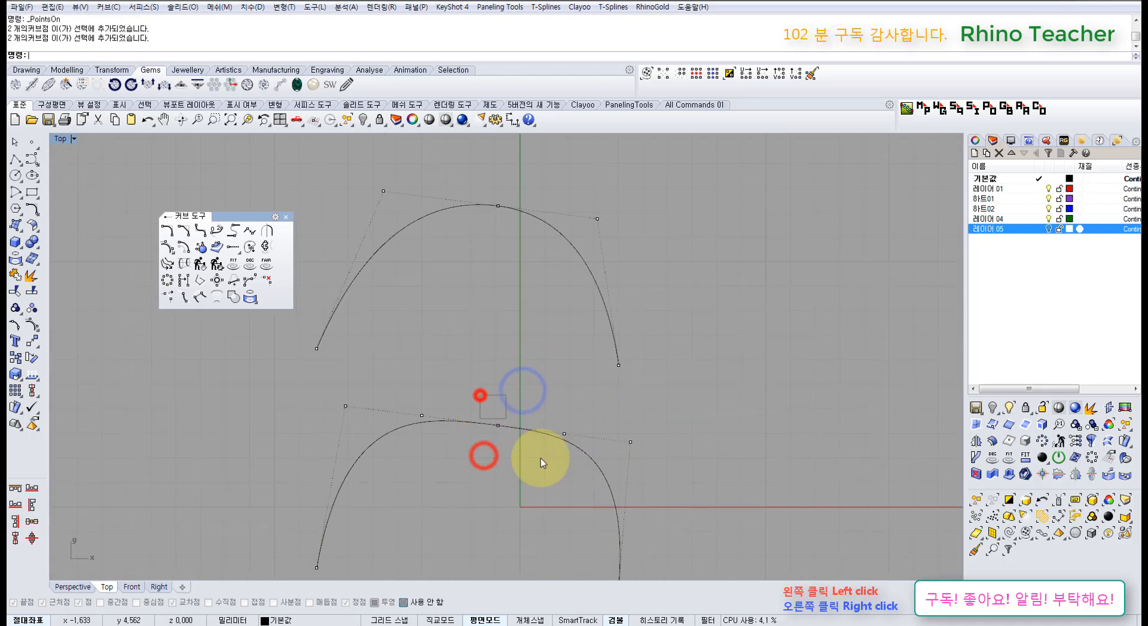
{"action": "left_click_drag", "start_coordinate": [540, 458], "coordinate": [540, 459]}
- Compare the control points around the join of the upper tangent curves with those of the lower curvature curves
{"action": "right_click_drag", "start_coordinate": [500, 312], "coordinate": [506, 403]}
{"action": "left_click", "coordinate": [503, 358]}
{"action": "left_click_drag", "start_coordinate": [485, 273], "coordinate": [523, 342]}
{"action": "left_click_drag", "start_coordinate": [375, 248], "coordinate": [456, 353]}
{"action": "left_click", "coordinate": [512, 394]}
{"action": "right_click_drag", "start_coordinate": [520, 378], "coordinate": [503, 259]}
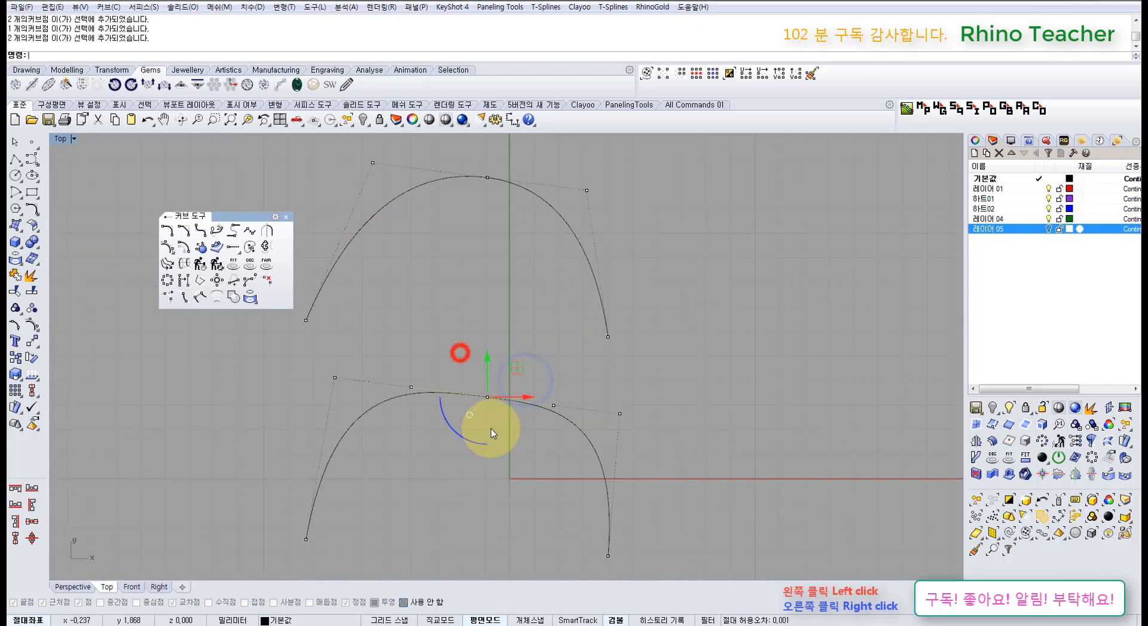
{"action": "right_click_drag", "start_coordinate": [490, 433], "coordinate": [531, 397]}
{"action": "left_click_drag", "start_coordinate": [369, 326], "coordinate": [455, 397]}
{"action": "left_click_drag", "start_coordinate": [598, 342], "coordinate": [717, 420]}
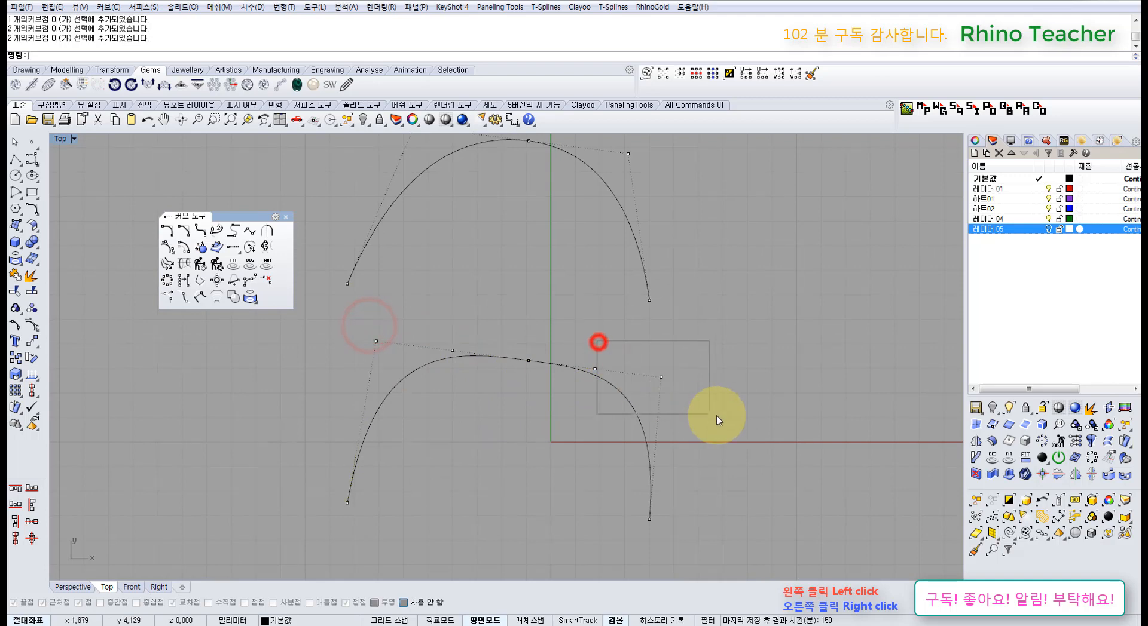
- Draw a straight reference polyline about 11.7 mm long across the join of the lower curves, between their two outermost upper control points
{"action": "left_click", "coordinate": [18, 158]}
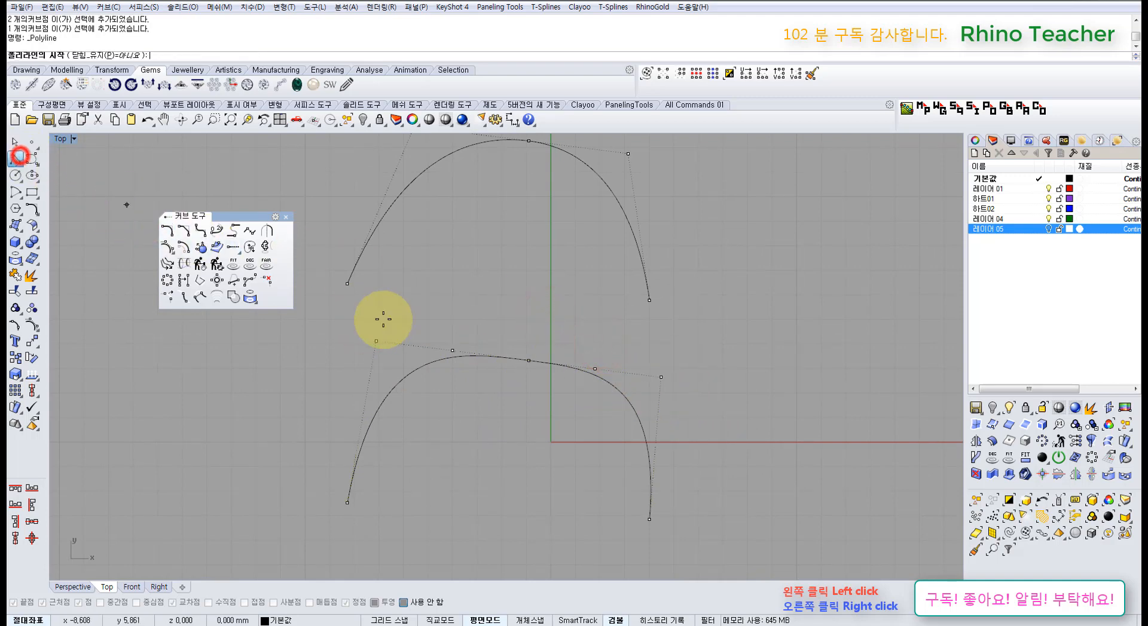
{"action": "left_click", "coordinate": [376, 340]}
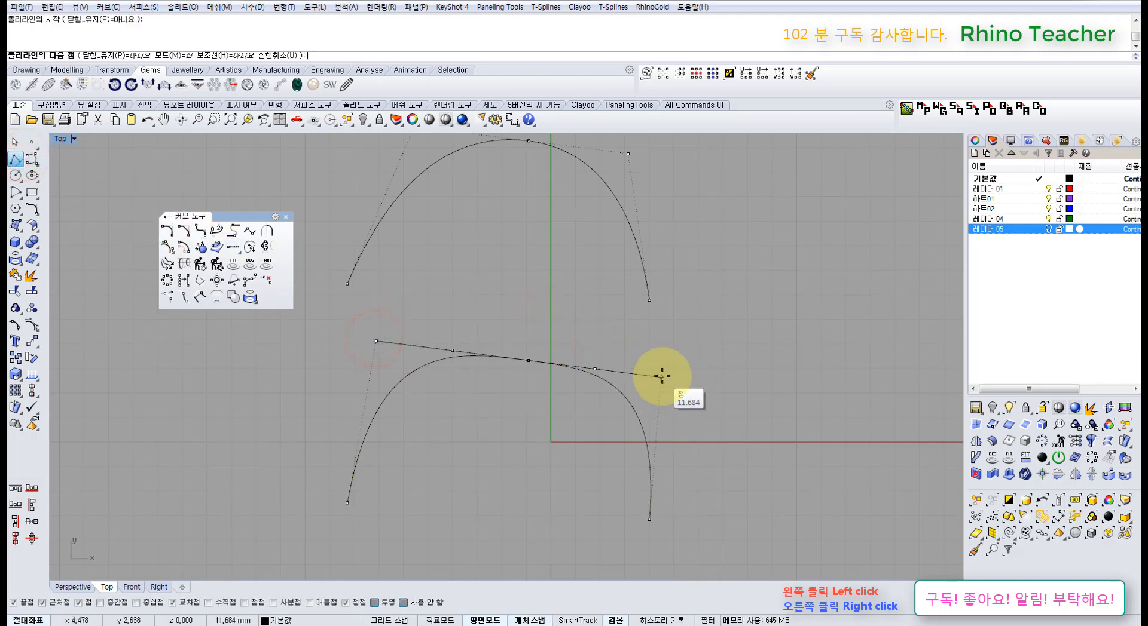
{"action": "left_click", "coordinate": [661, 378]}
{"action": "scroll", "coordinate": [486, 367], "scroll_direction": "up", "scroll_amount": 3}
{"action": "right_click", "coordinate": [490, 371]}
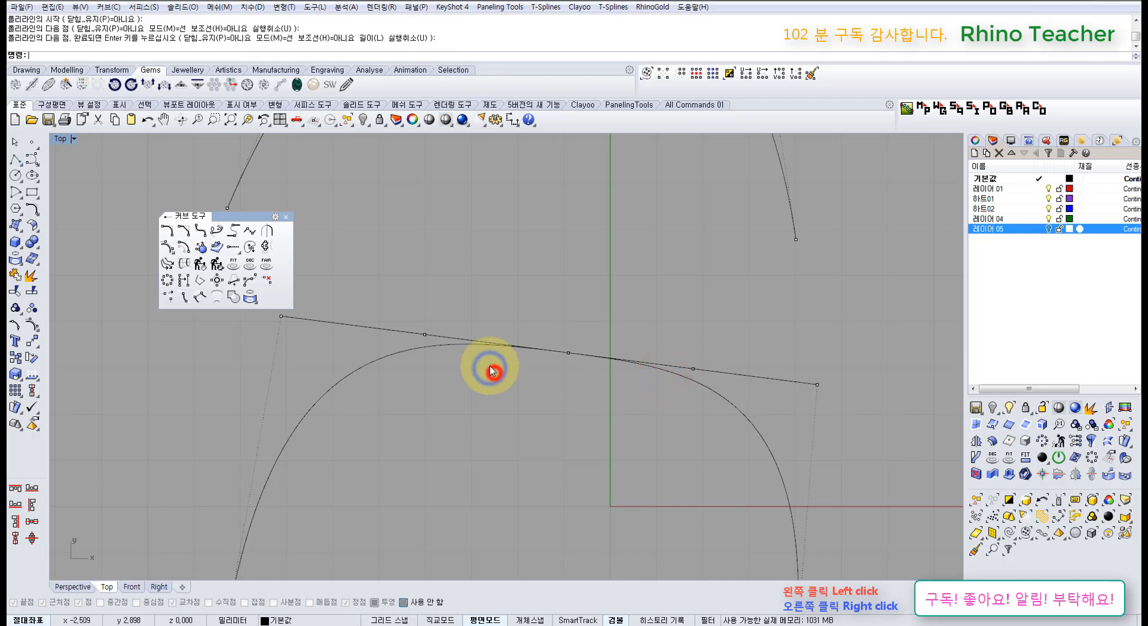
- Delete the straight reference line running through the lower curves' control points
{"action": "left_click", "coordinate": [462, 335]}
{"action": "right_click_drag", "start_coordinate": [509, 372], "coordinate": [540, 344]}
{"action": "scroll", "coordinate": [540, 343], "scroll_direction": "down", "scroll_amount": 3}
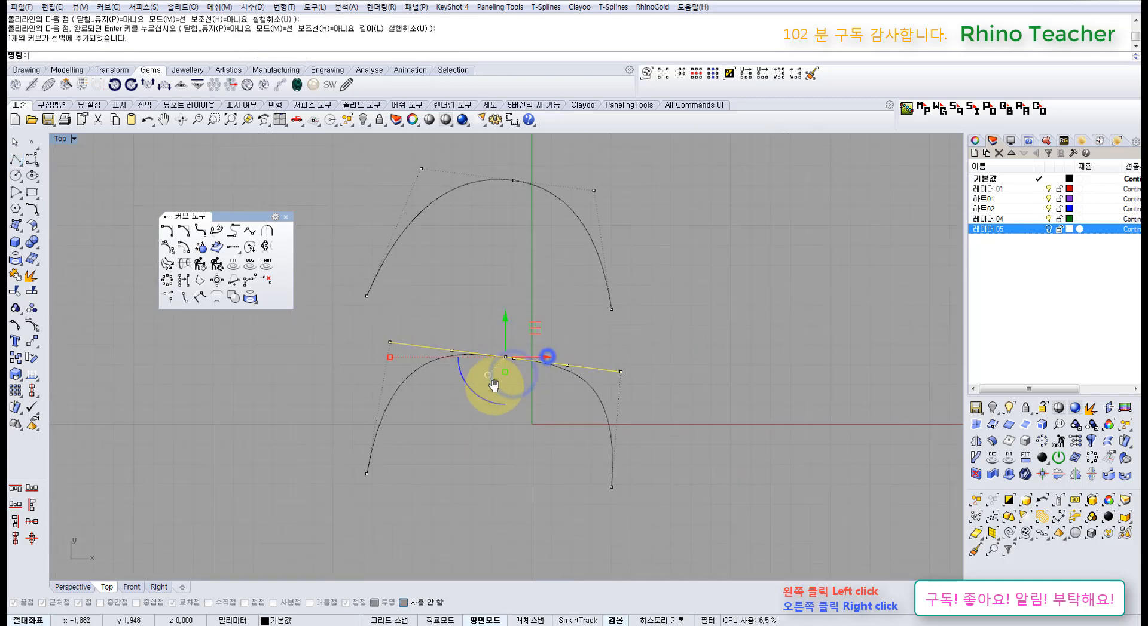
{"action": "scroll", "coordinate": [523, 355], "scroll_direction": "up", "scroll_amount": 3}
{"action": "key", "text": "Delete"}
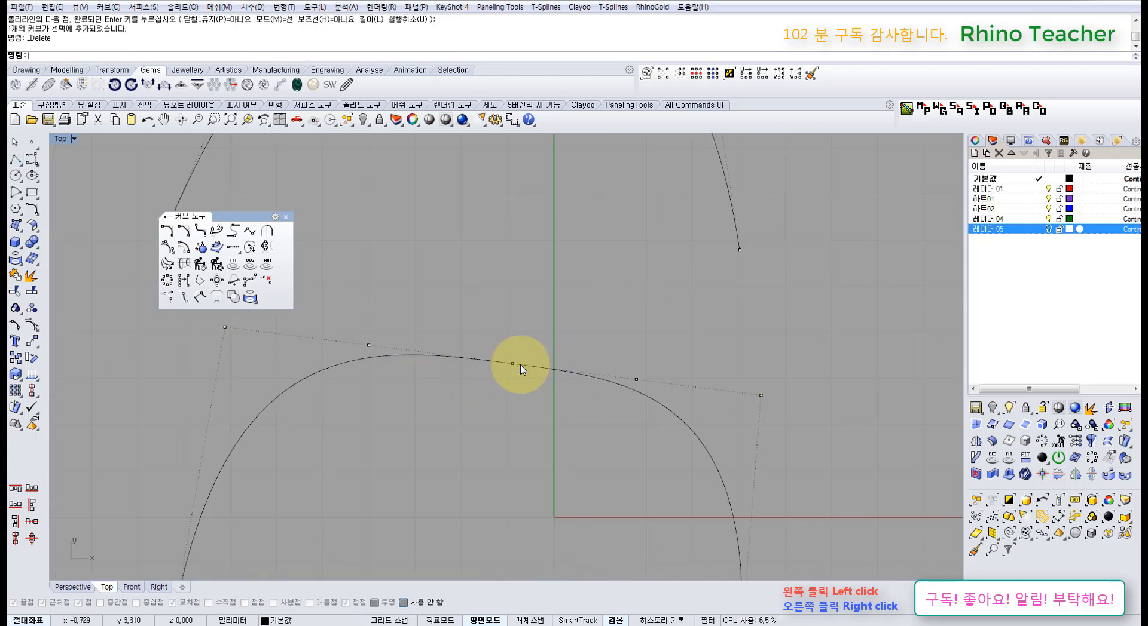
{"action": "scroll", "coordinate": [520, 370], "scroll_direction": "down", "scroll_amount": 3}
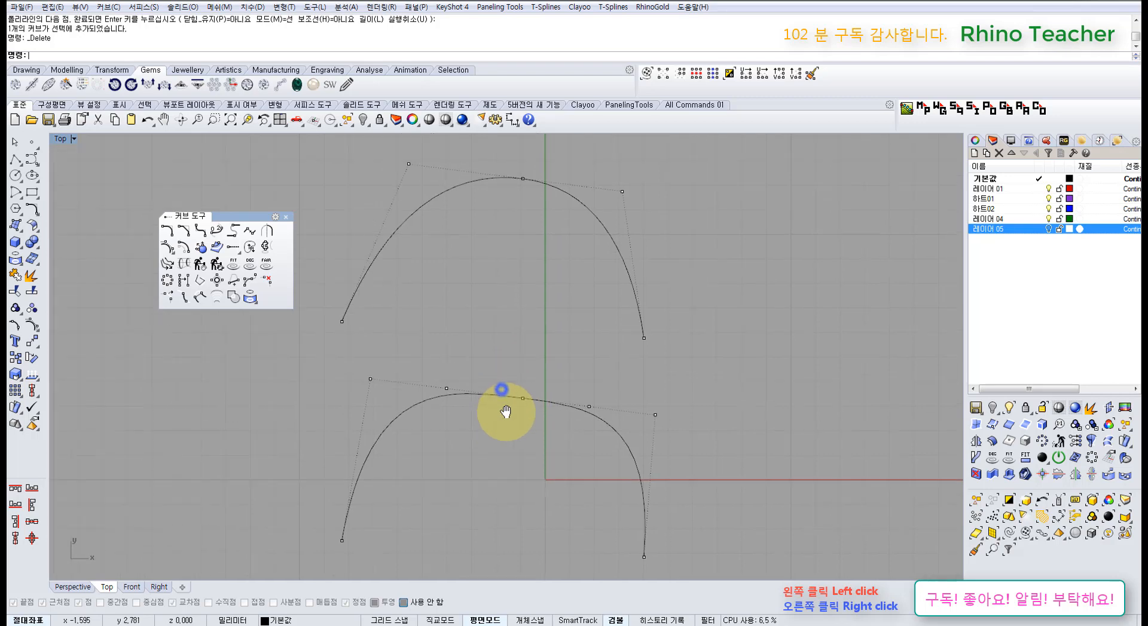
- Try lowering the outer upper control point on each side of the lower curves, and undo both moves
{"action": "left_click", "coordinate": [370, 379]}
{"action": "left_click_drag", "start_coordinate": [400, 352], "coordinate": [389, 383]}
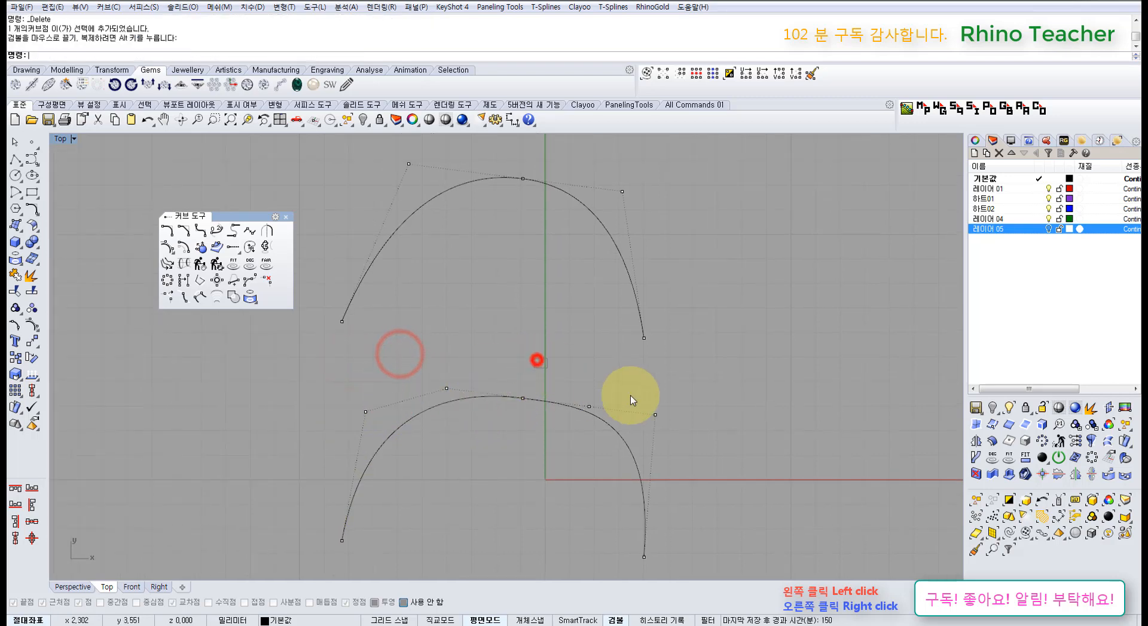
{"action": "left_click_drag", "start_coordinate": [679, 391], "coordinate": [673, 428]}
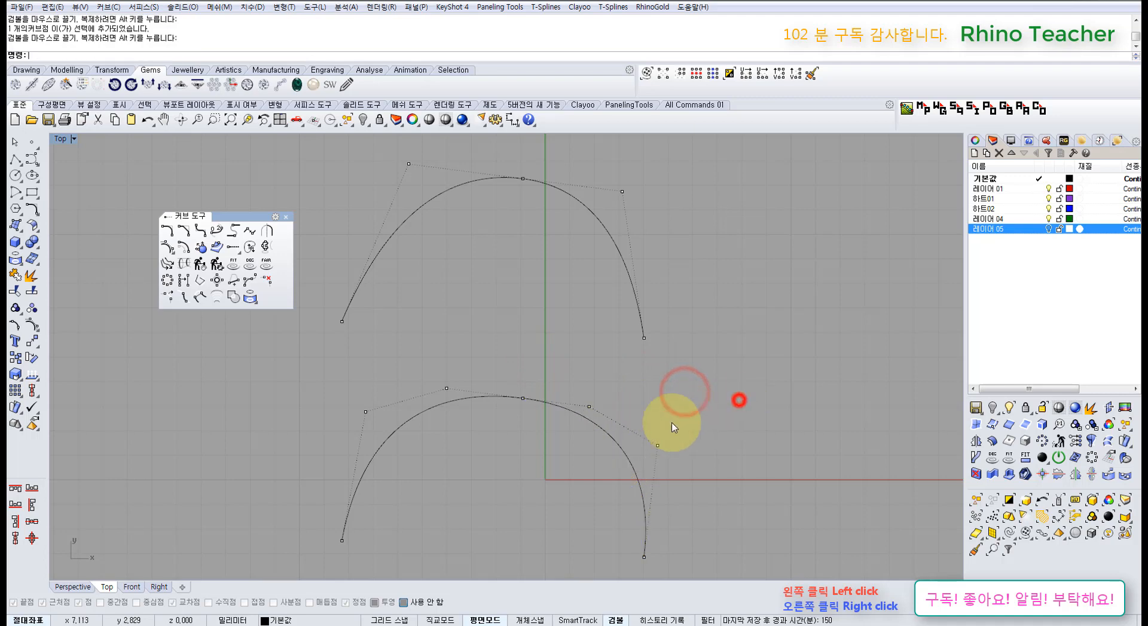
{"action": "right_click_drag", "start_coordinate": [640, 422], "coordinate": [549, 308], "text": "ctrl"}
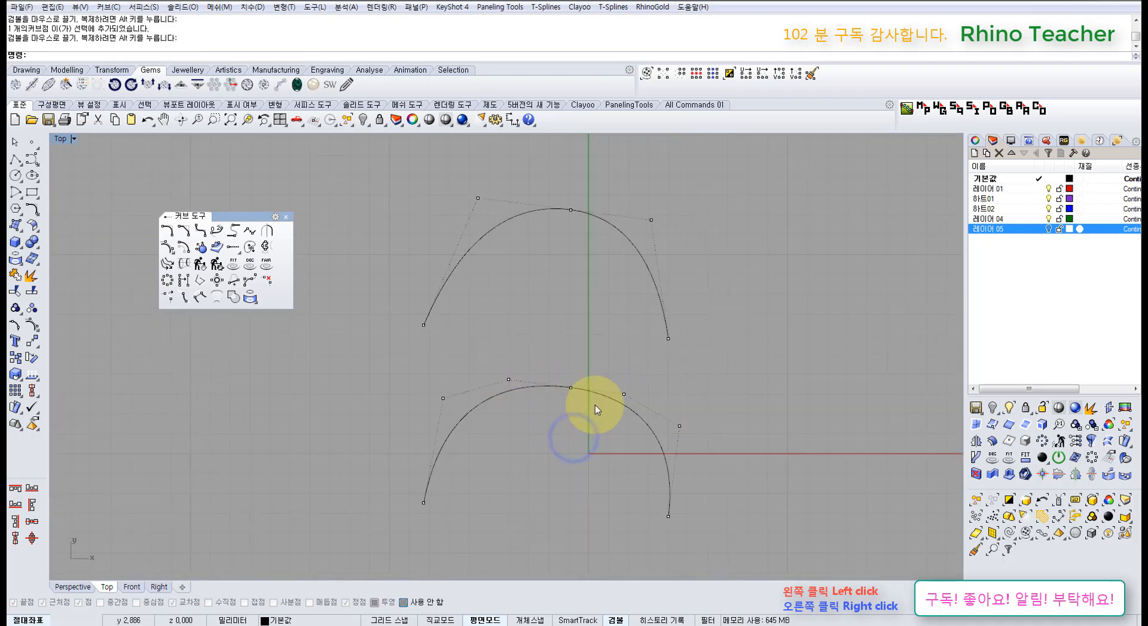
{"action": "key", "text": "ctrl+z"}
{"action": "key", "text": "ctrl+z"}
- Draw a degree 3 control-point curve of four points below the existing pairs, rising from lower left to a peak
{"action": "right_click_drag", "start_coordinate": [538, 453], "coordinate": [538, 514], "text": "ctrl"}
{"action": "left_click", "coordinate": [24, 159]}
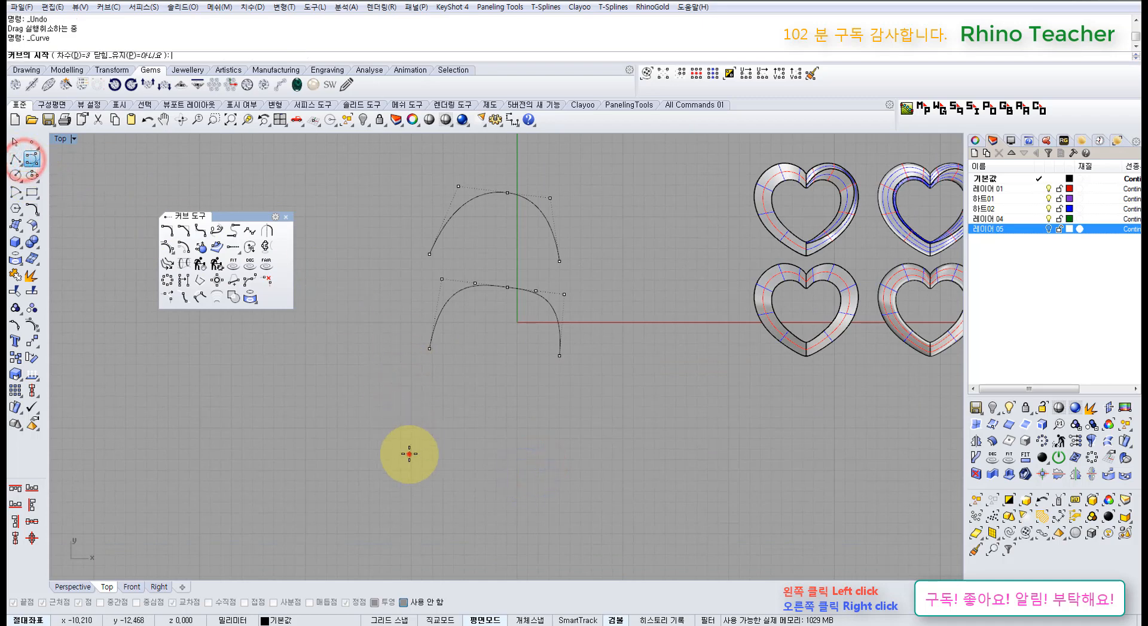
{"action": "left_click", "coordinate": [409, 454]}
{"action": "left_click", "coordinate": [424, 414]}
{"action": "left_click", "coordinate": [453, 397]}
{"action": "left_click", "coordinate": [493, 396]}
{"action": "right_click", "coordinate": [487, 397]}
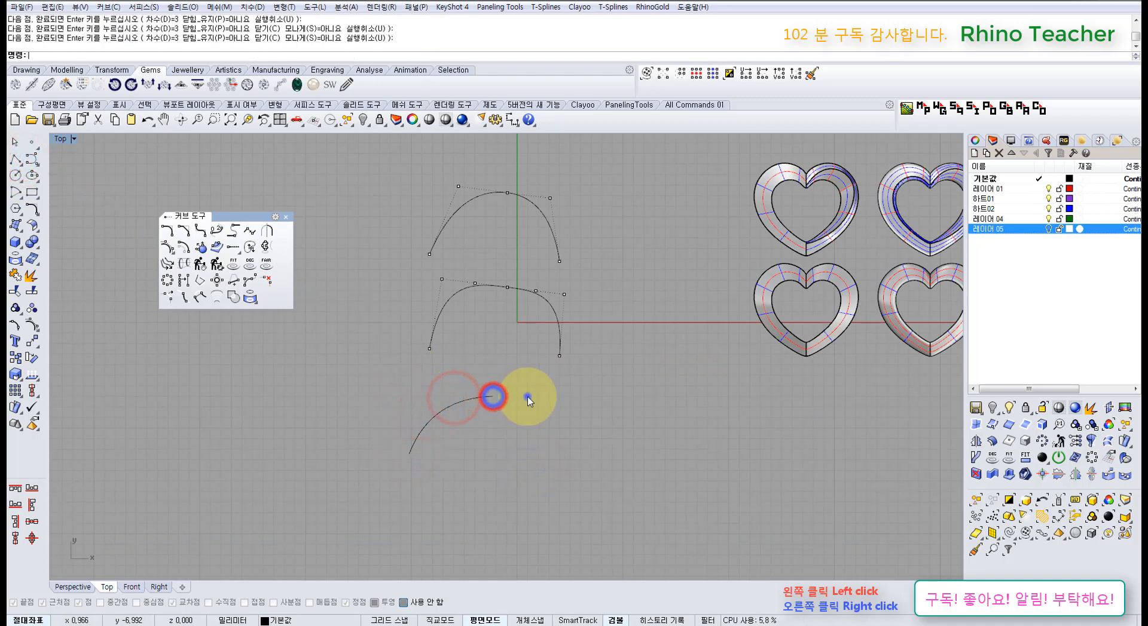
- Draw a second four-point, degree 3 curve from the peak of the new curve down to the lower right
{"action": "right_click", "coordinate": [525, 396]}
{"action": "left_click", "coordinate": [493, 396]}
{"action": "left_click", "coordinate": [542, 407]}
{"action": "left_click", "coordinate": [560, 452]}
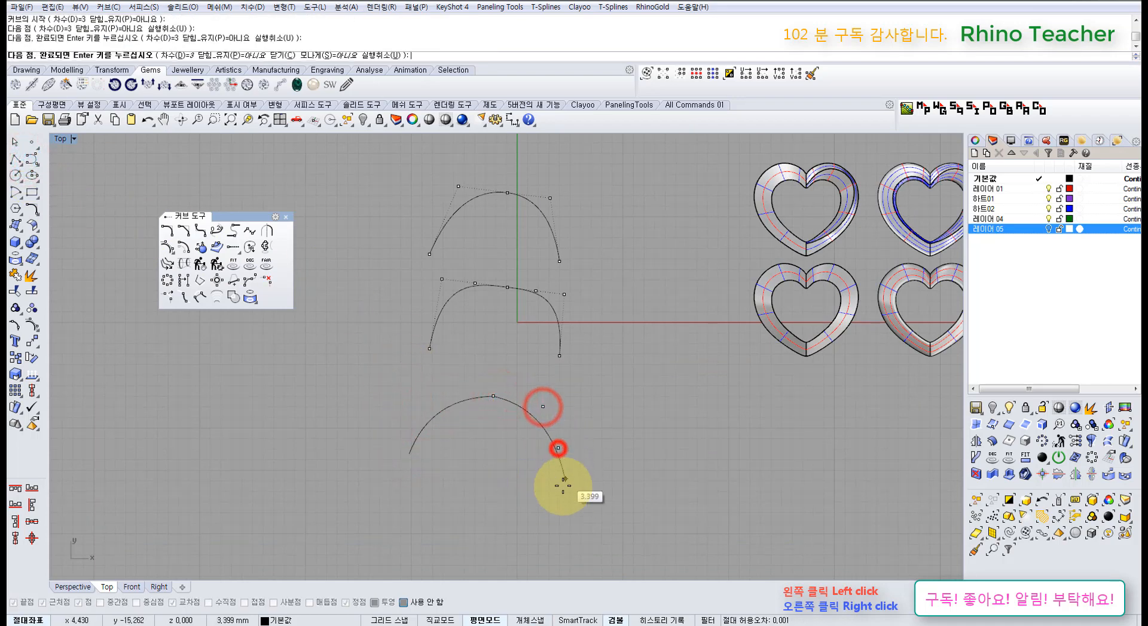
{"action": "left_click", "coordinate": [561, 484]}
{"action": "right_click", "coordinate": [506, 478]}
- Match the two new curves at their peak with curvature continuity, position preserved at the other end and averaged curves
{"action": "left_click", "coordinate": [248, 232]}
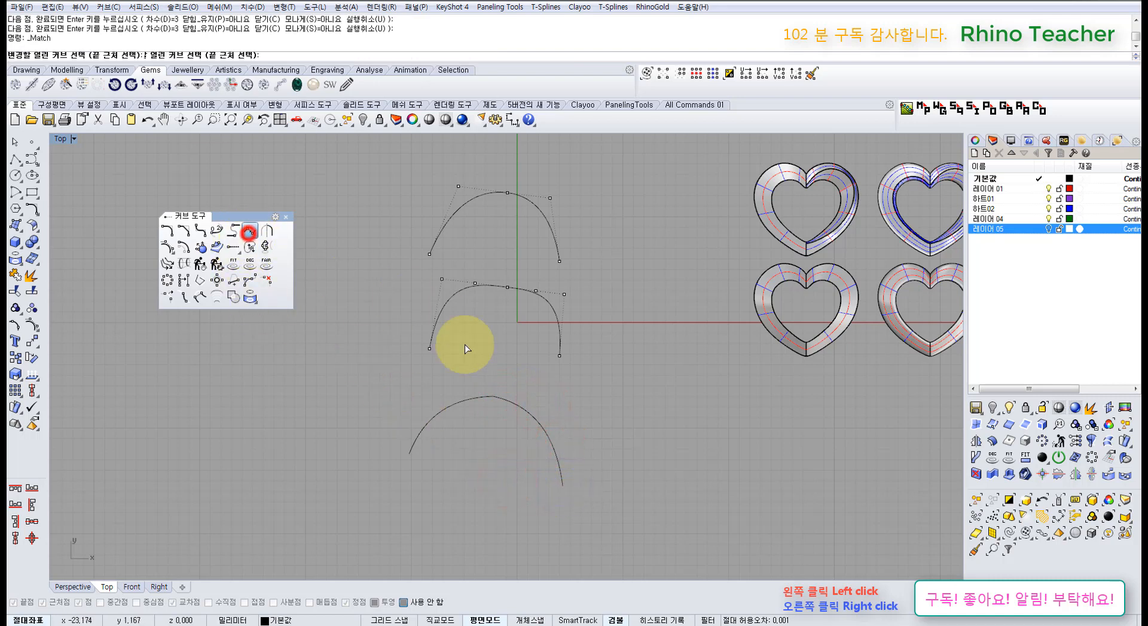
{"action": "left_click", "coordinate": [480, 396]}
{"action": "left_click", "coordinate": [513, 402]}
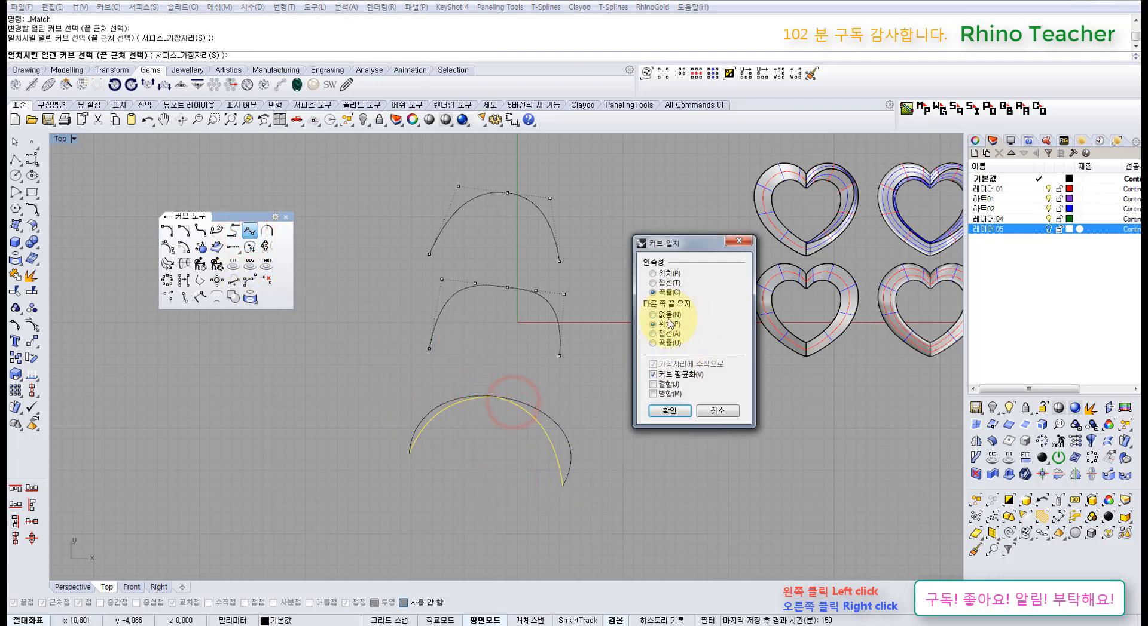
{"action": "left_click", "coordinate": [675, 411]}
- Turn on the control points of the two newly matched bottom curves
{"action": "scroll", "coordinate": [492, 407], "scroll_direction": "up", "scroll_amount": 6}
{"action": "left_click_drag", "start_coordinate": [542, 361], "coordinate": [486, 415]}
{"action": "right_click_drag", "start_coordinate": [550, 415], "coordinate": [521, 379]}
{"action": "key", "text": "F10"}
- Examine the individual control points on the left half of the newly matched bottom curves
{"action": "left_click_drag", "start_coordinate": [439, 336], "coordinate": [464, 393]}
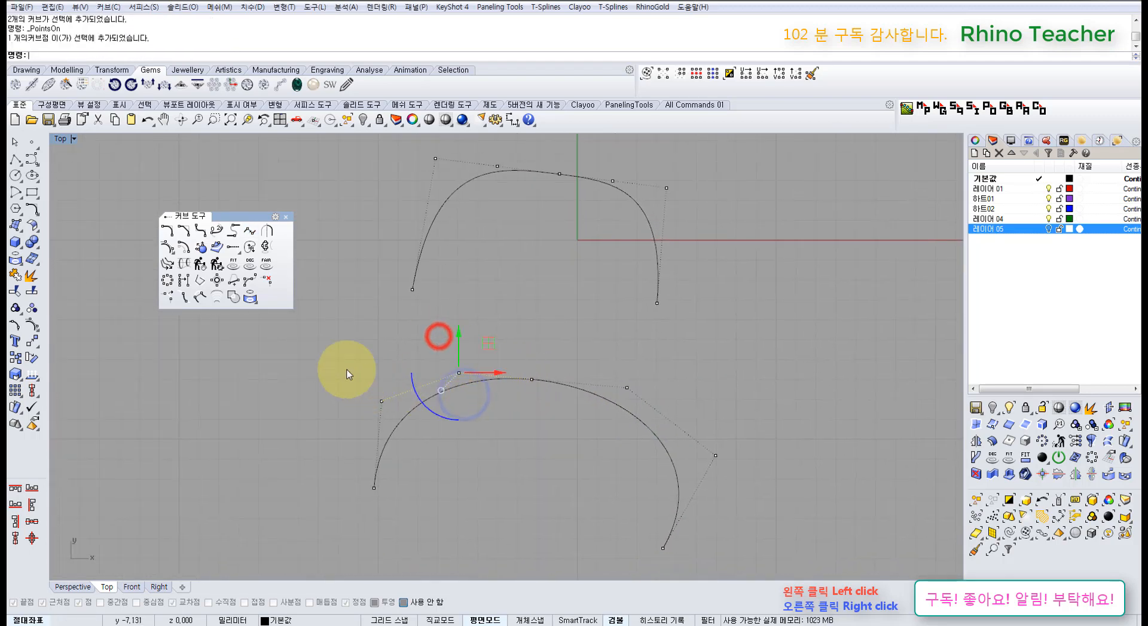
{"action": "left_click_drag", "start_coordinate": [348, 374], "coordinate": [410, 418]}
{"action": "right_click_drag", "start_coordinate": [470, 387], "coordinate": [451, 410]}
{"action": "left_click", "coordinate": [472, 458]}
{"action": "left_click_drag", "start_coordinate": [416, 367], "coordinate": [459, 417]}
{"action": "left_click_drag", "start_coordinate": [317, 367], "coordinate": [395, 444]}
{"action": "right_click_drag", "start_coordinate": [464, 317], "coordinate": [438, 400]}
{"action": "left_click", "coordinate": [483, 381]}
- Examine the control points of the middle curvature-matched pair, including the two points on either side of the join
{"action": "right_click_drag", "start_coordinate": [502, 323], "coordinate": [479, 401]}
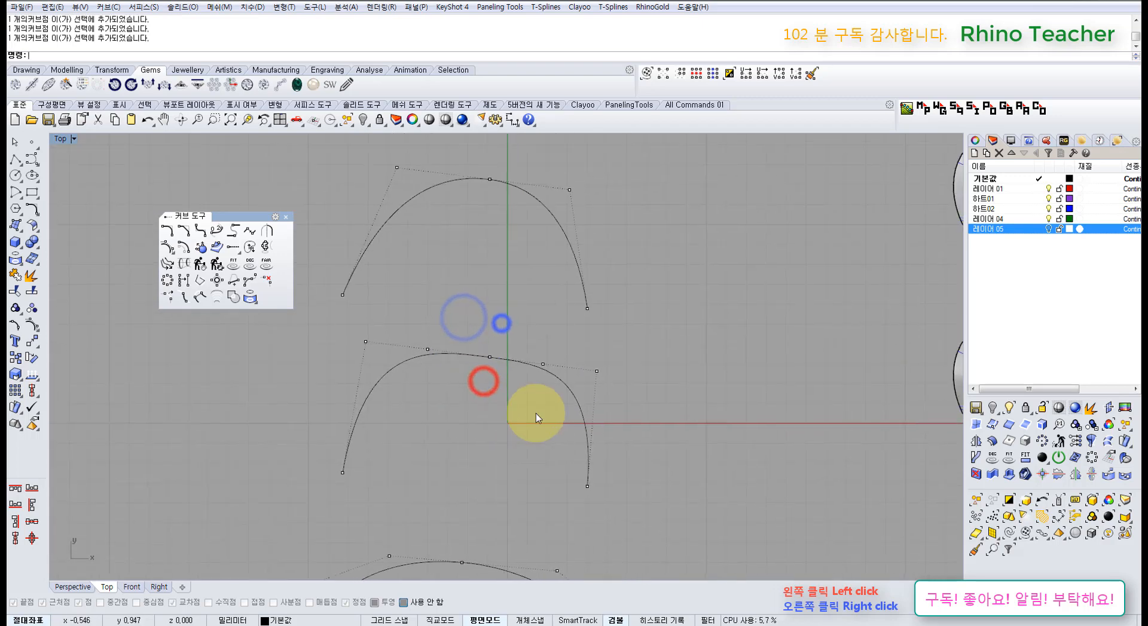
{"action": "left_click_drag", "start_coordinate": [338, 322], "coordinate": [652, 411]}
{"action": "left_click", "coordinate": [683, 409]}
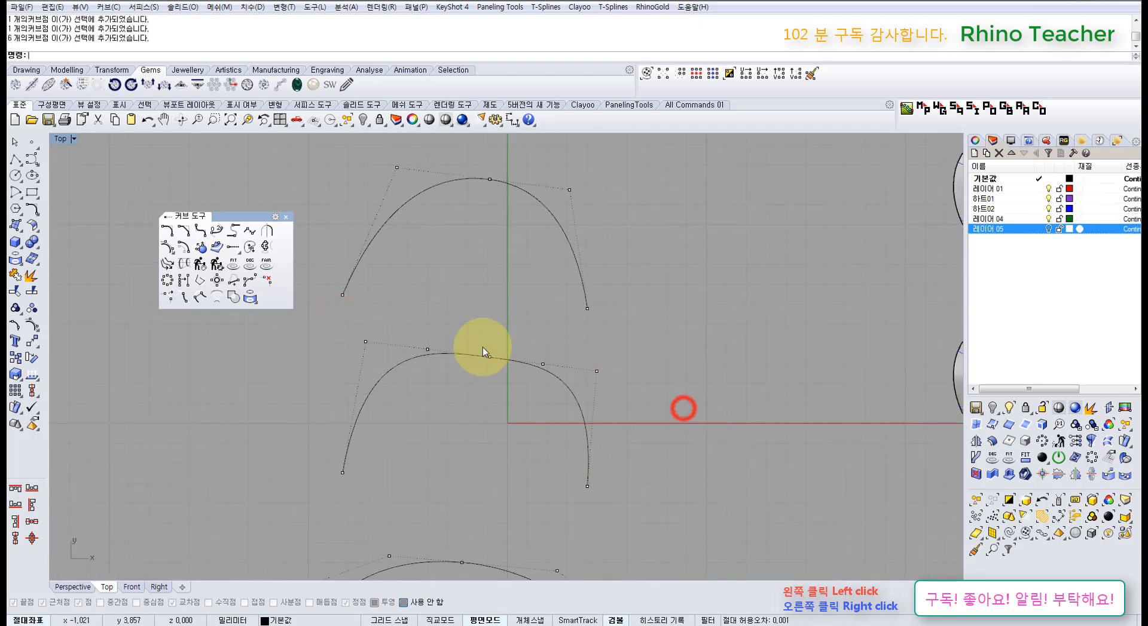
{"action": "right_click_drag", "start_coordinate": [452, 362], "coordinate": [461, 386]}
{"action": "left_click", "coordinate": [494, 409]}
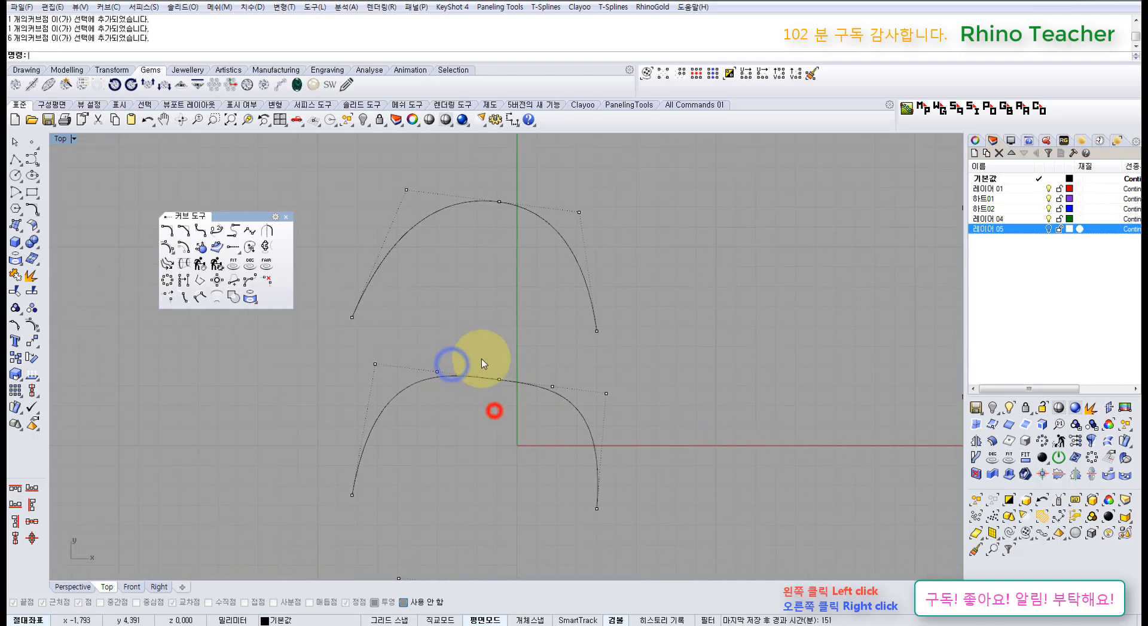
{"action": "left_click", "coordinate": [505, 376]}
{"action": "left_click_drag", "start_coordinate": [362, 344], "coordinate": [468, 412]}
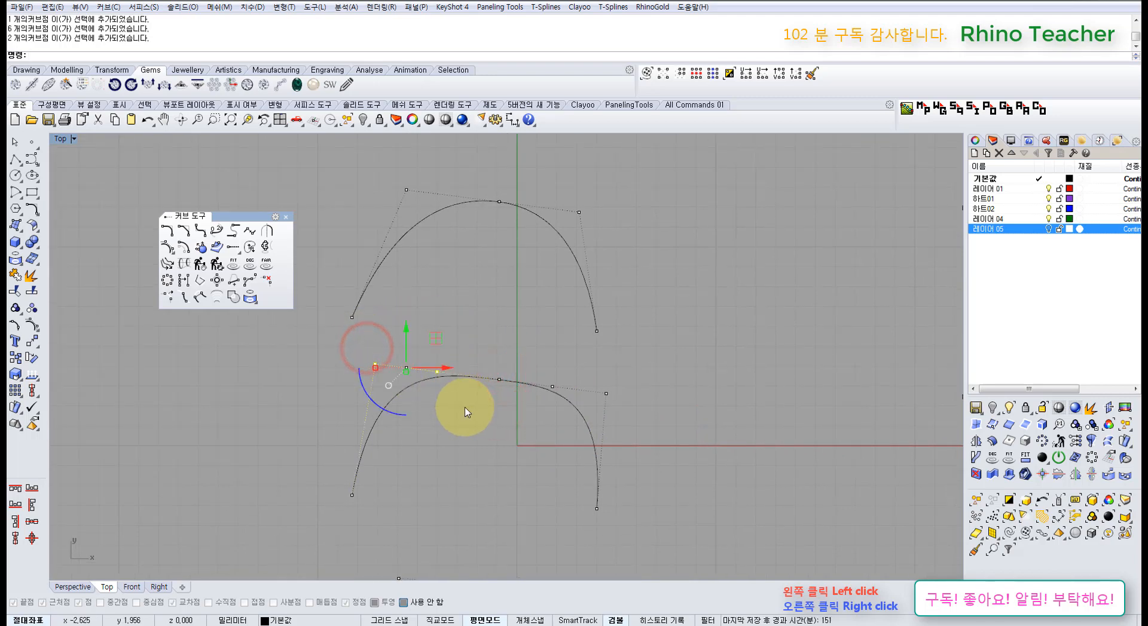
{"action": "right_click_drag", "start_coordinate": [489, 412], "coordinate": [439, 398]}
{"action": "left_click", "coordinate": [453, 410]}
{"action": "left_click_drag", "start_coordinate": [482, 342], "coordinate": [587, 410]}
{"action": "right_click_drag", "start_coordinate": [565, 306], "coordinate": [553, 401]}
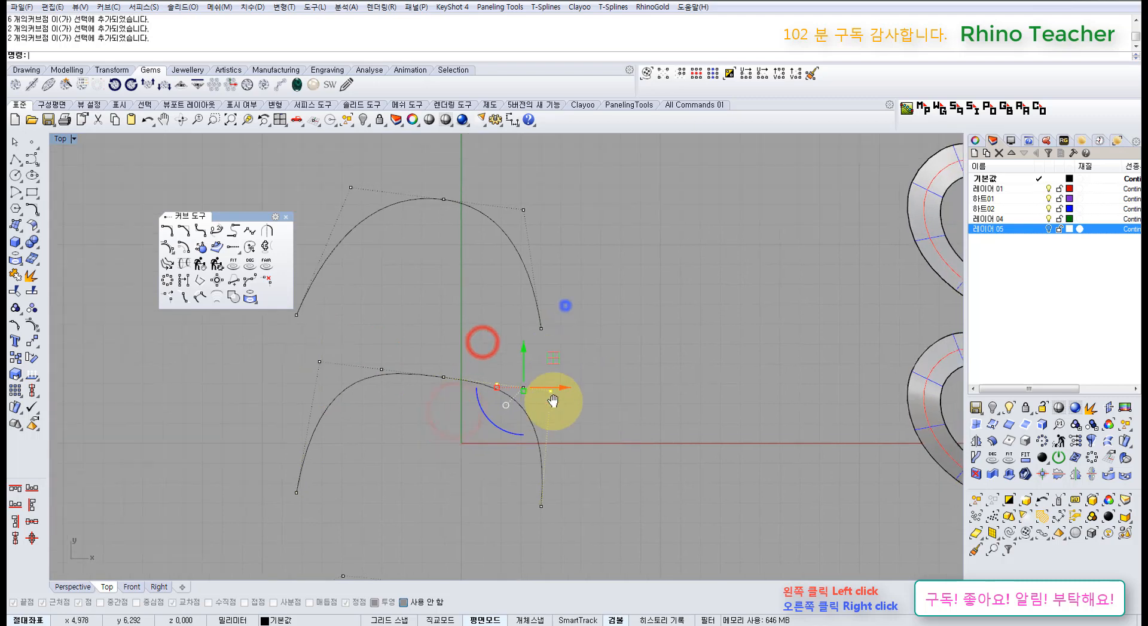
{"action": "left_click", "coordinate": [418, 350]}
- Preview Match Curve with curvature continuity on the upper pair of curves, and cancel without applying it
{"action": "right_click_drag", "start_coordinate": [399, 307], "coordinate": [430, 367]}
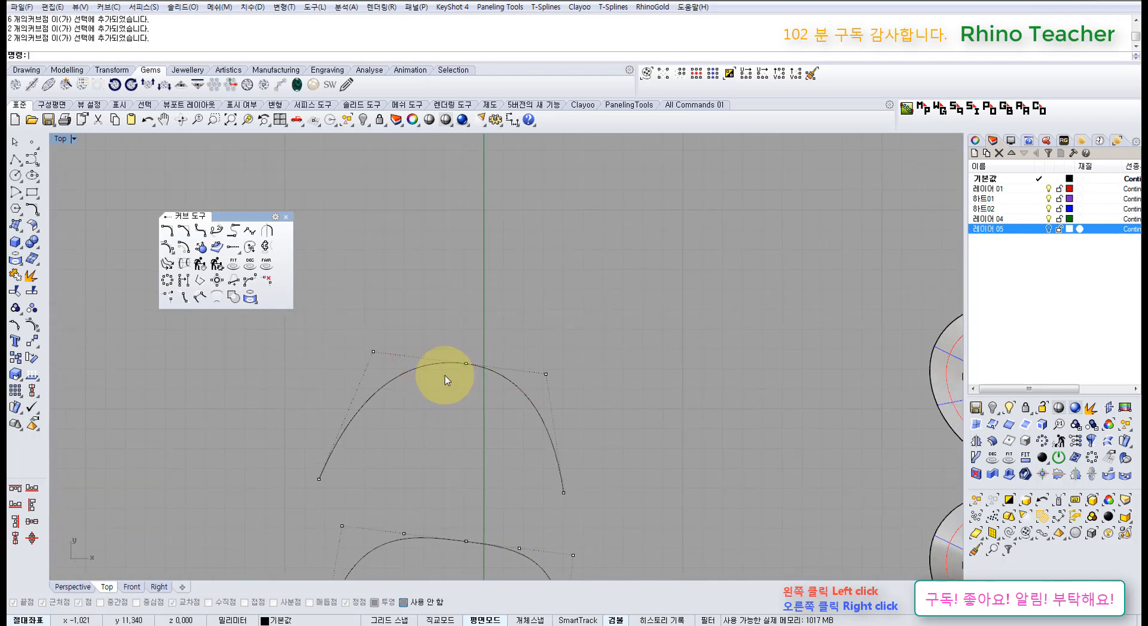
{"action": "left_click", "coordinate": [248, 232]}
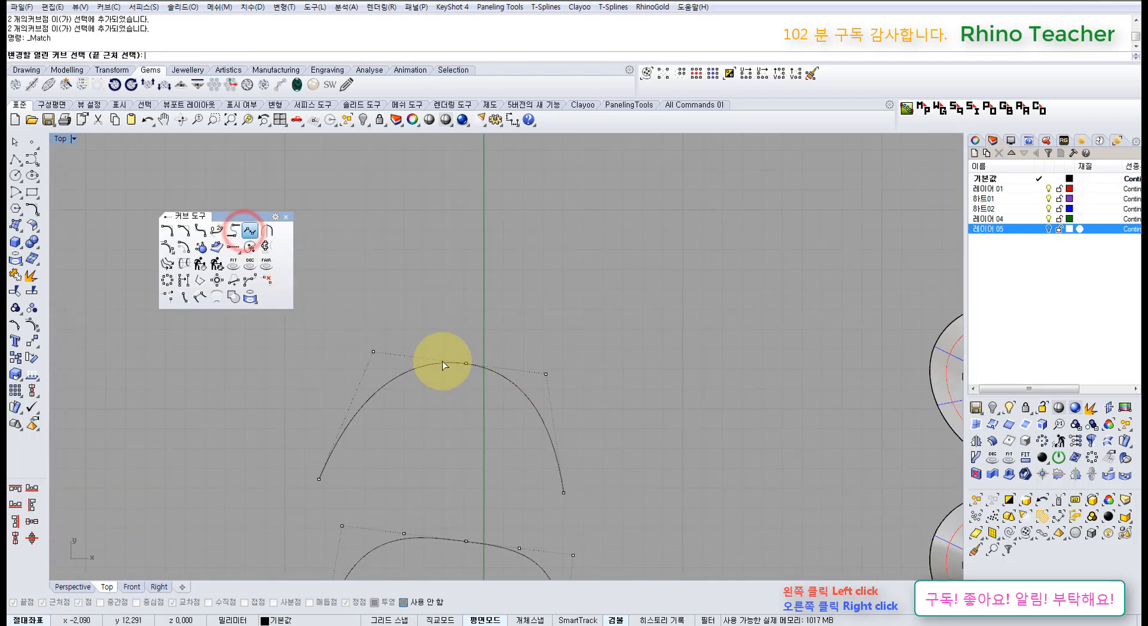
{"action": "left_click", "coordinate": [441, 361]}
{"action": "left_click", "coordinate": [492, 371]}
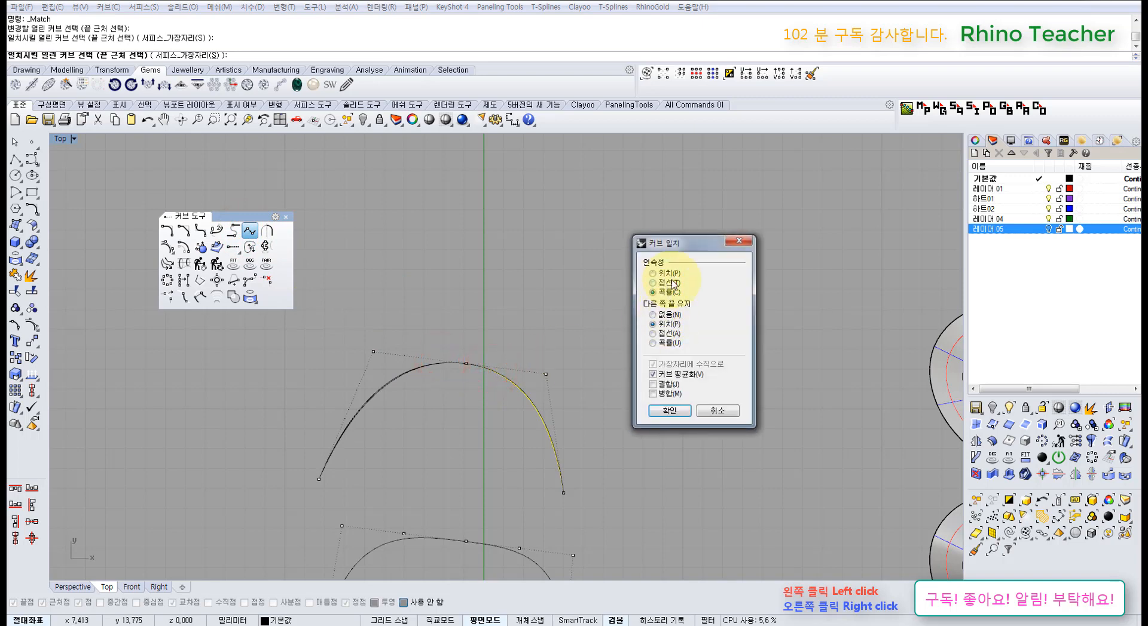
{"action": "left_click", "coordinate": [711, 410]}
{"action": "left_click", "coordinate": [473, 417]}
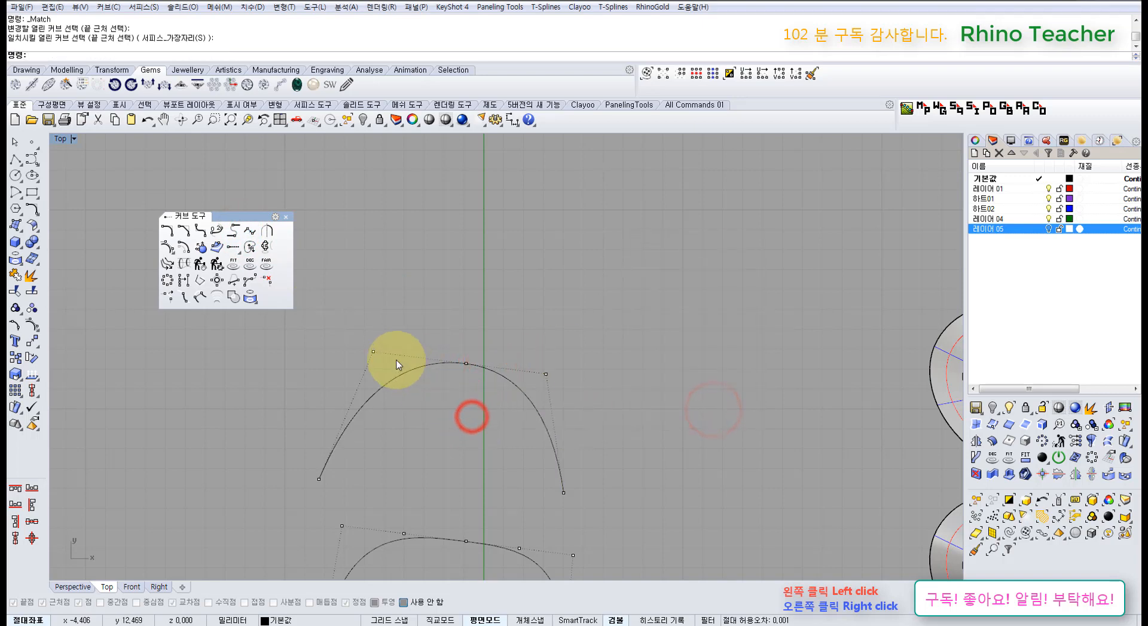
- Open Match Curve again on the upper pair to review its tangency and curvature options, and close it unapplied
{"action": "right_click_drag", "start_coordinate": [436, 381], "coordinate": [432, 344]}
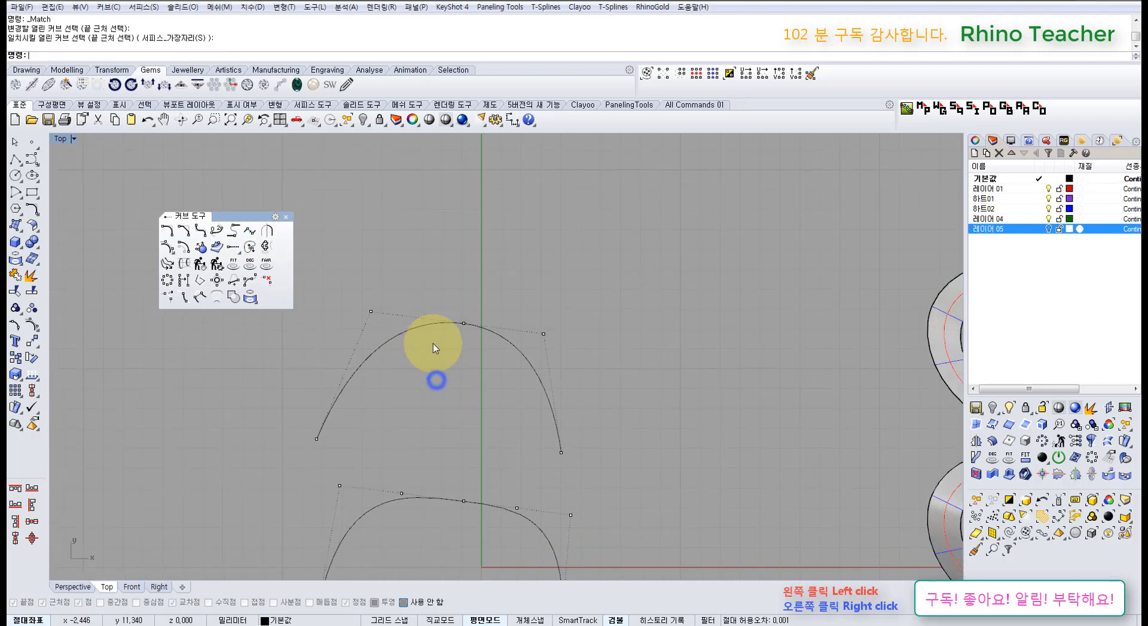
{"action": "scroll", "coordinate": [397, 314], "scroll_direction": "up", "scroll_amount": 3}
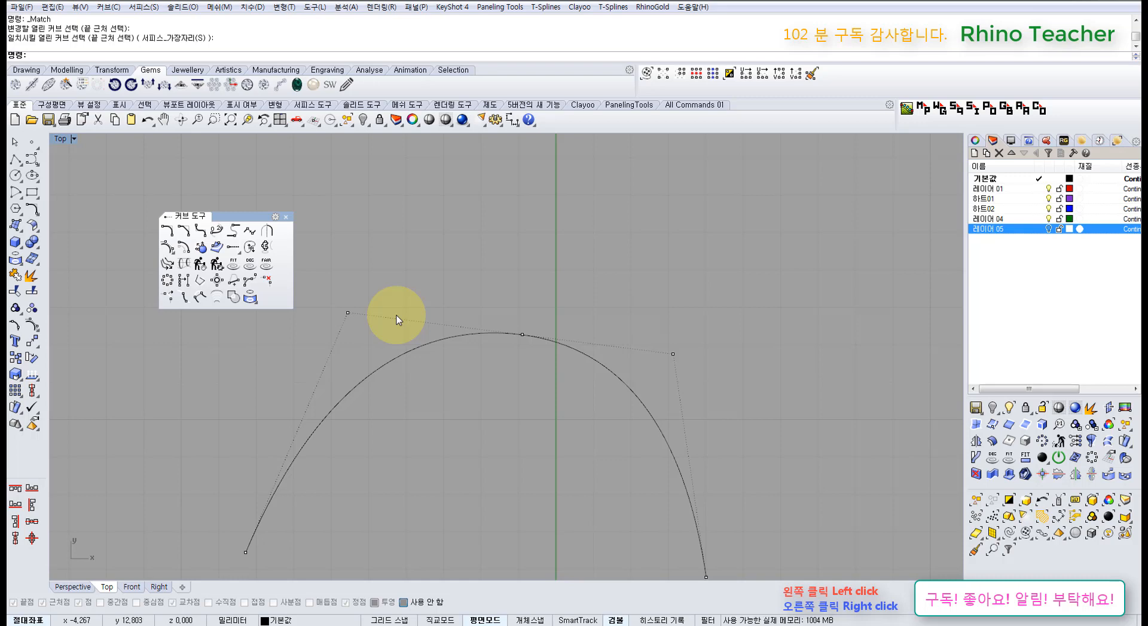
{"action": "right_click_drag", "start_coordinate": [384, 392], "coordinate": [370, 330]}
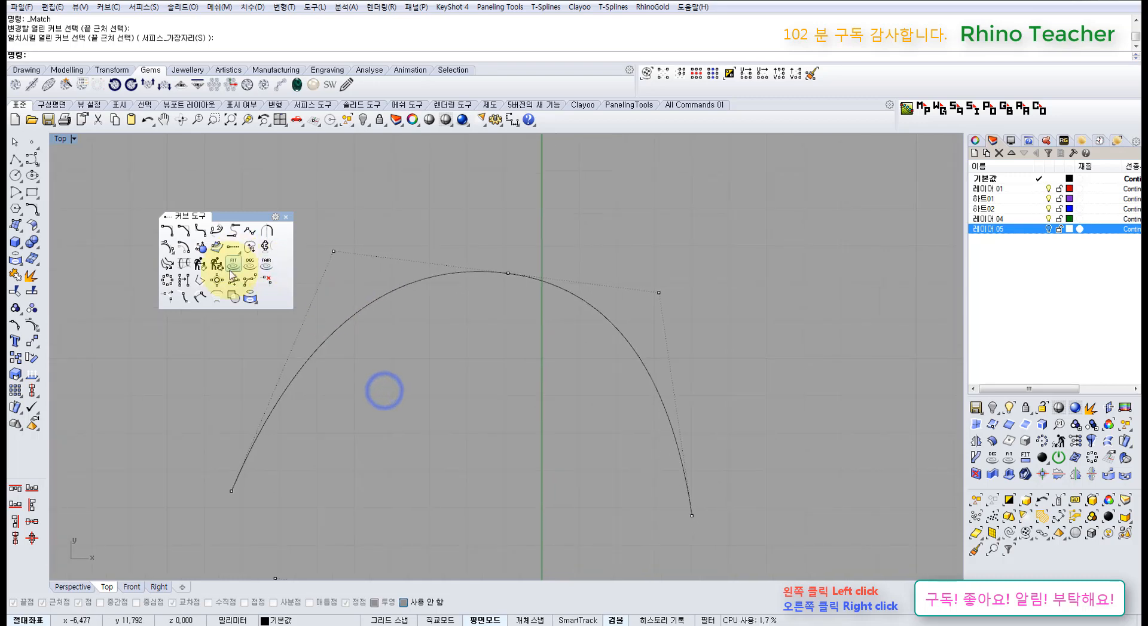
{"action": "left_click", "coordinate": [249, 231]}
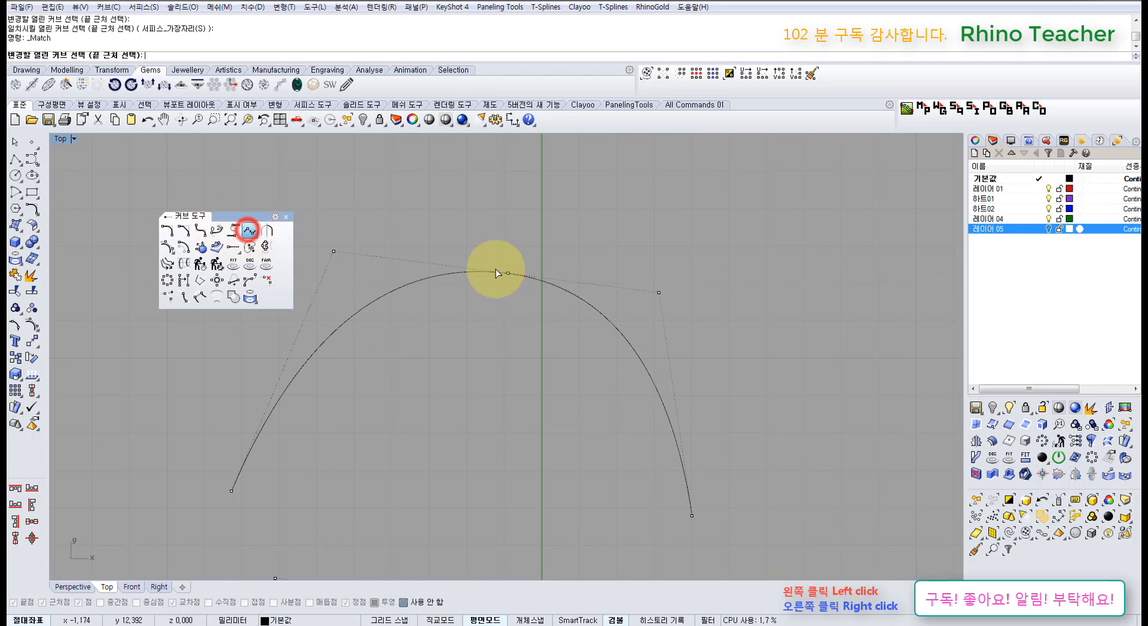
{"action": "left_click", "coordinate": [454, 271]}
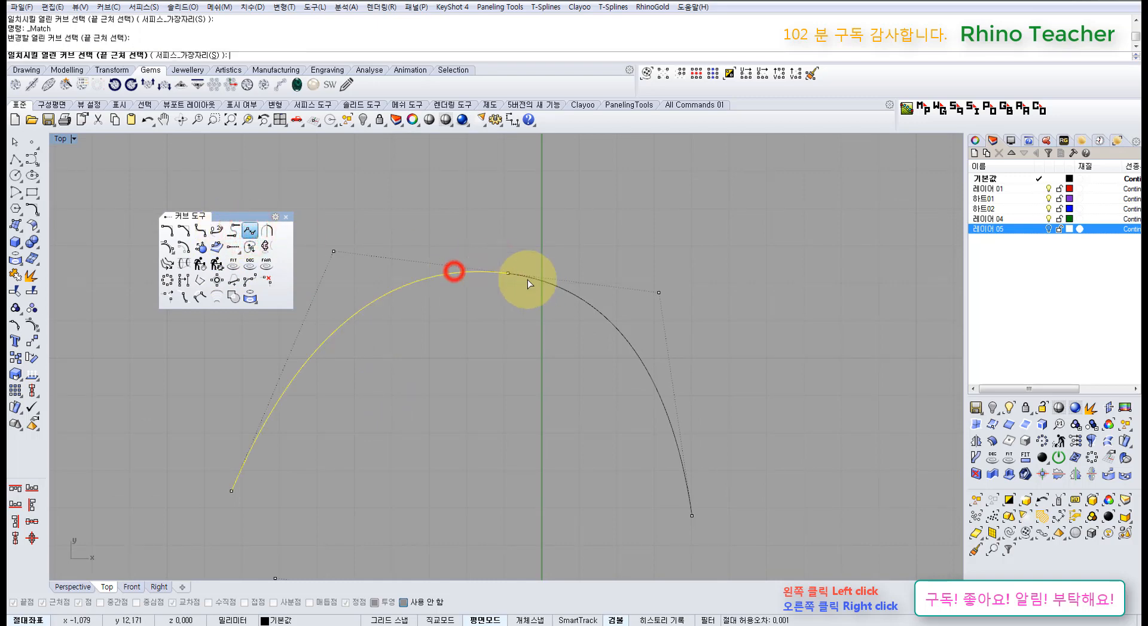
{"action": "left_click", "coordinate": [527, 279]}
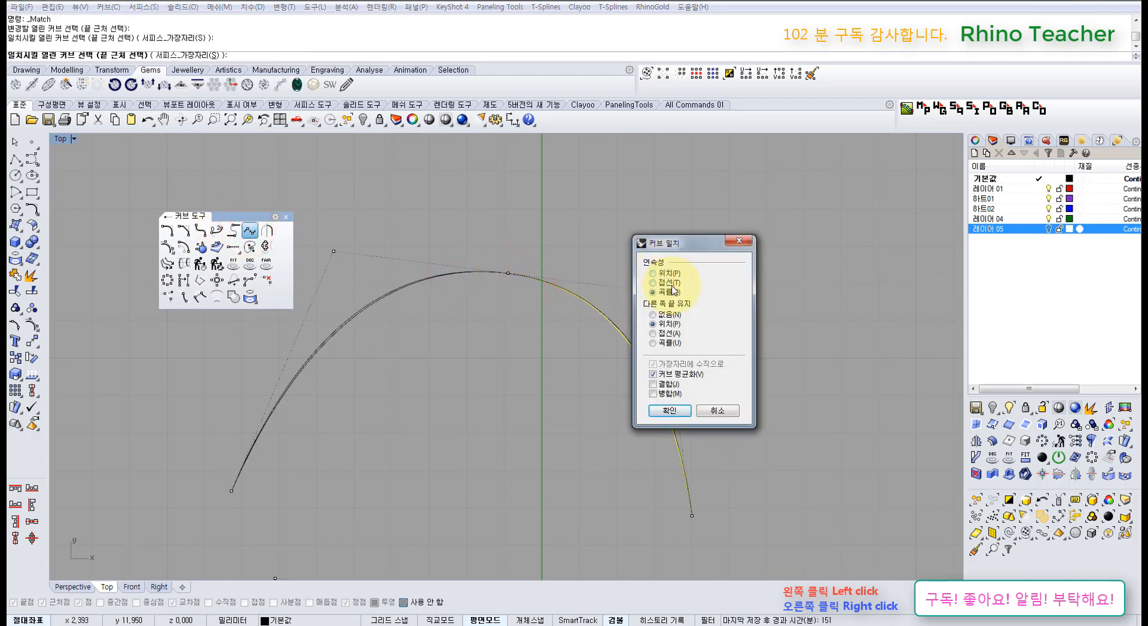
{"action": "left_click", "coordinate": [720, 409]}
- Examine the single control point on each side of the join in the upper tangent curves against the middle pair
{"action": "right_click_drag", "start_coordinate": [724, 343], "coordinate": [673, 377]}
{"action": "right_click_drag", "start_coordinate": [458, 344], "coordinate": [539, 350]}
{"action": "scroll", "coordinate": [539, 351], "scroll_direction": "down", "scroll_amount": 2}
{"action": "left_click_drag", "start_coordinate": [432, 339], "coordinate": [435, 342]}
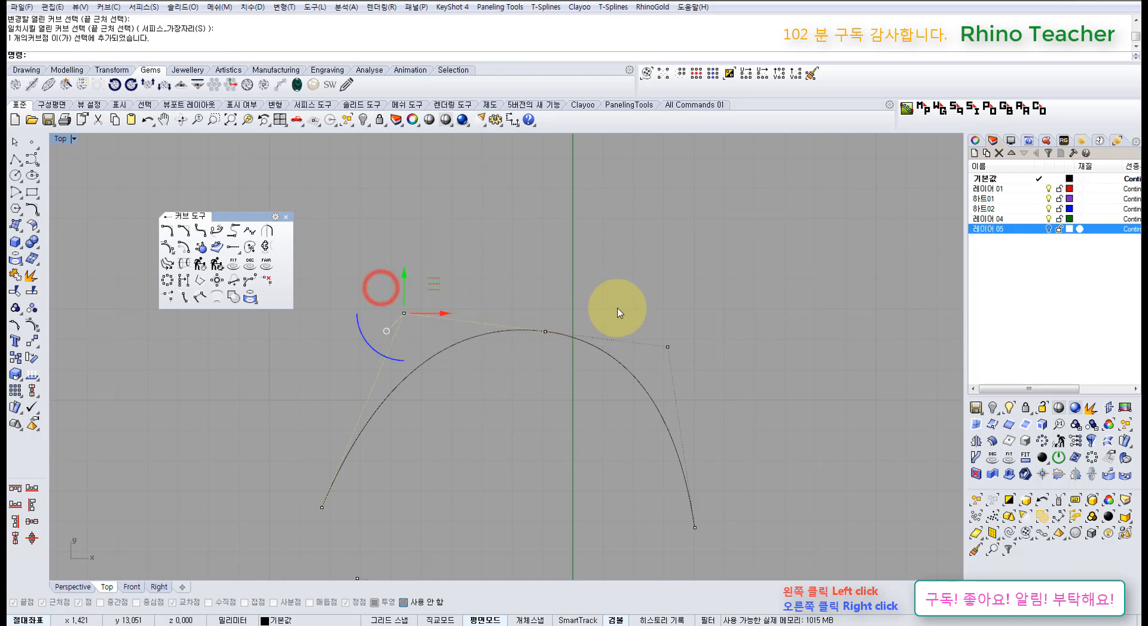
{"action": "left_click_drag", "start_coordinate": [619, 310], "coordinate": [712, 376]}
{"action": "right_click_drag", "start_coordinate": [686, 395], "coordinate": [643, 310]}
{"action": "scroll", "coordinate": [529, 347], "scroll_direction": "down", "scroll_amount": 4}
{"action": "right_click_drag", "start_coordinate": [520, 383], "coordinate": [520, 334]}
{"action": "left_click", "coordinate": [520, 334]}
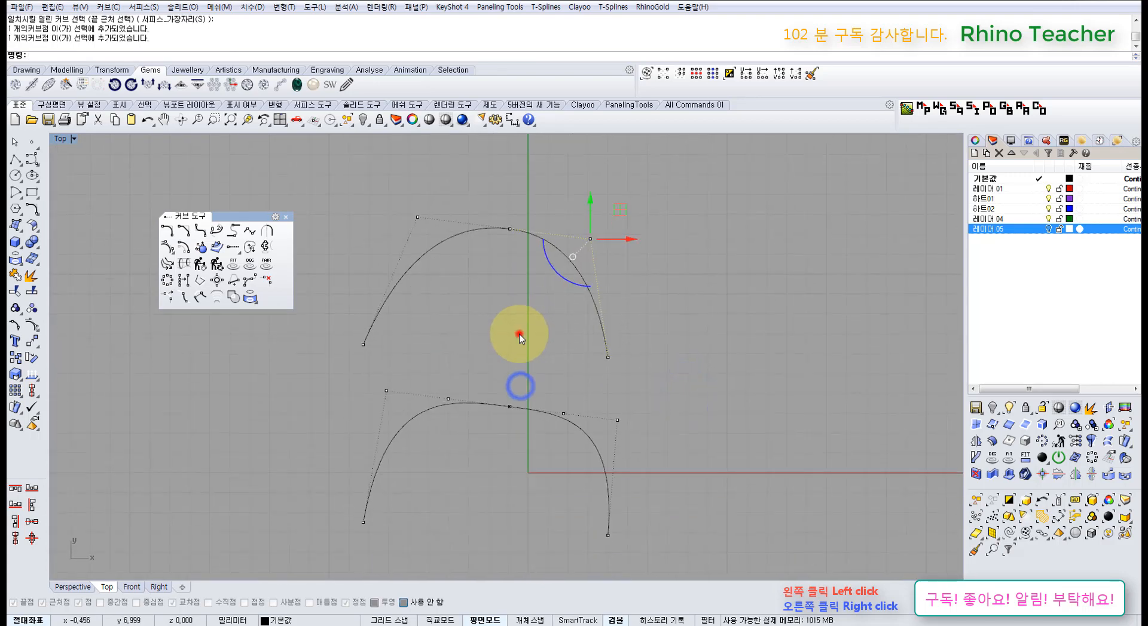
- Draw a straight polyline across the join of the upper curves, connecting the control points on either side of it
{"action": "scroll", "coordinate": [501, 377], "scroll_direction": "up", "scroll_amount": 4}
{"action": "right_click_drag", "start_coordinate": [469, 269], "coordinate": [473, 391]}
{"action": "left_click", "coordinate": [16, 159]}
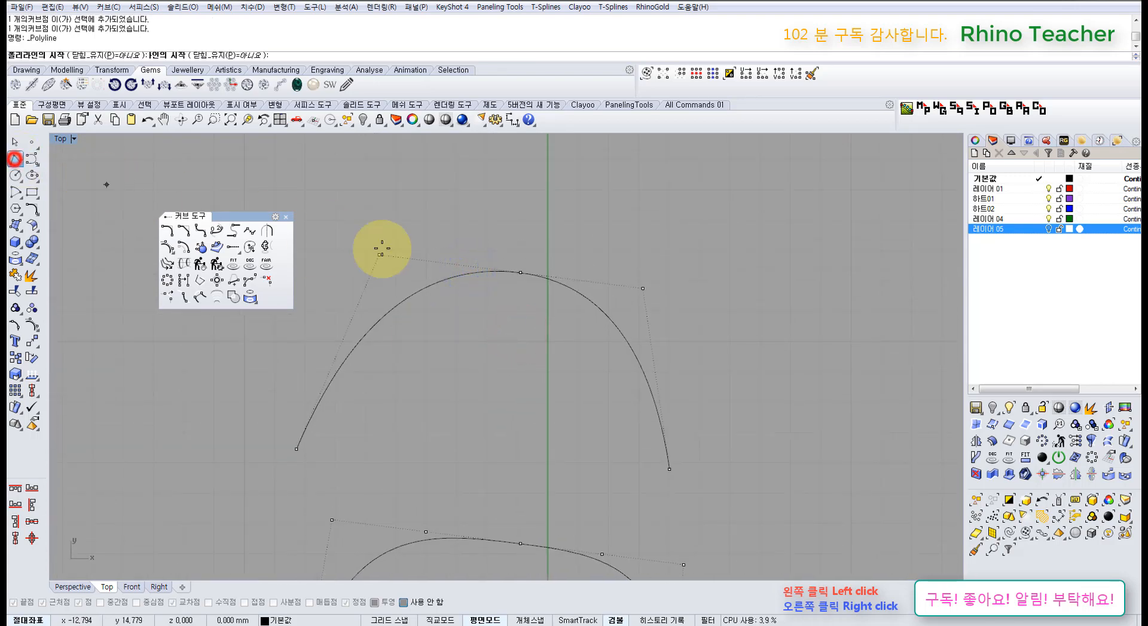
{"action": "left_click", "coordinate": [379, 255]}
{"action": "left_click", "coordinate": [644, 289]}
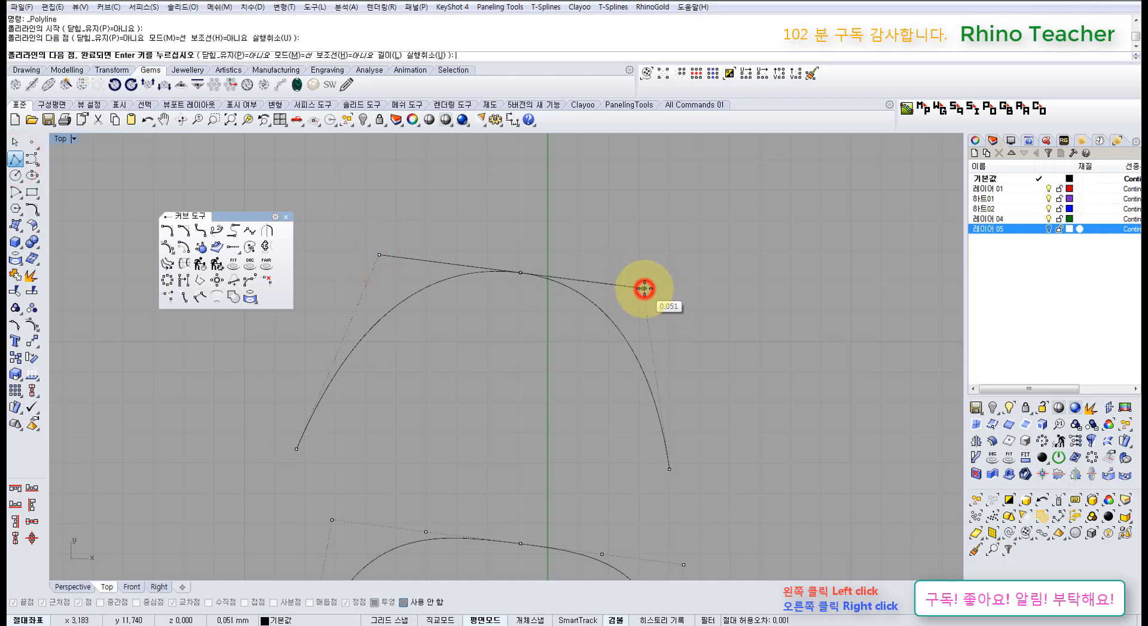
{"action": "right_click", "coordinate": [644, 289]}
{"action": "scroll", "coordinate": [651, 323], "scroll_direction": "down", "scroll_amount": 3}
{"action": "right_click_drag", "start_coordinate": [628, 360], "coordinate": [545, 308]}
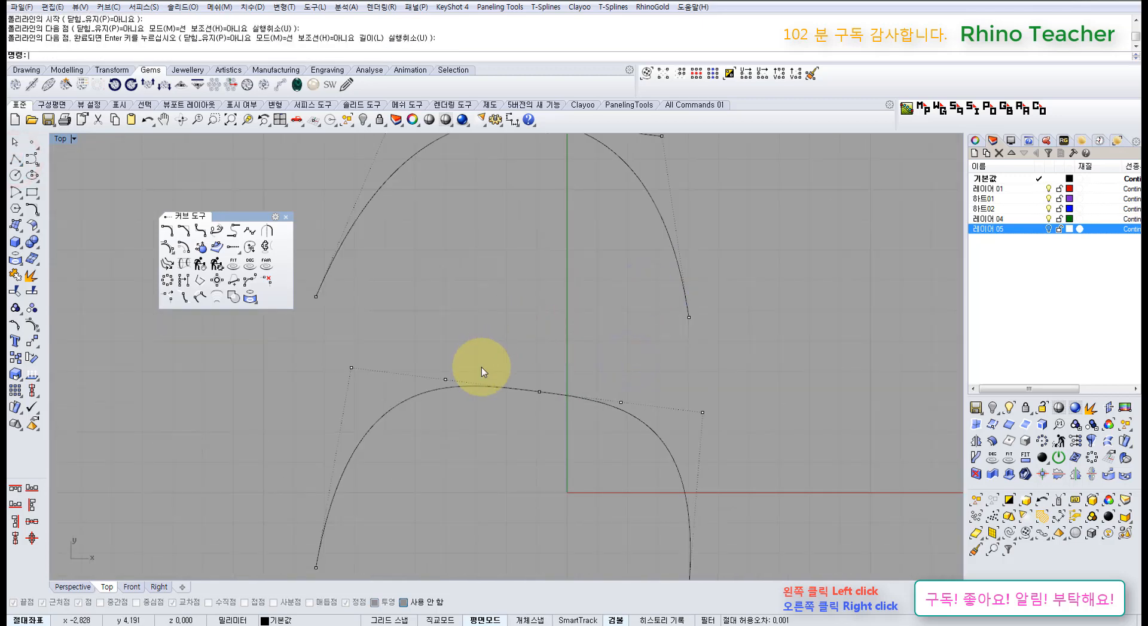
- Draw a straight polyline across the join of the bottom pair of curves, connecting the control points on either side of it
{"action": "right_click_drag", "start_coordinate": [482, 367], "coordinate": [458, 338]}
{"action": "right_click", "coordinate": [456, 336]}
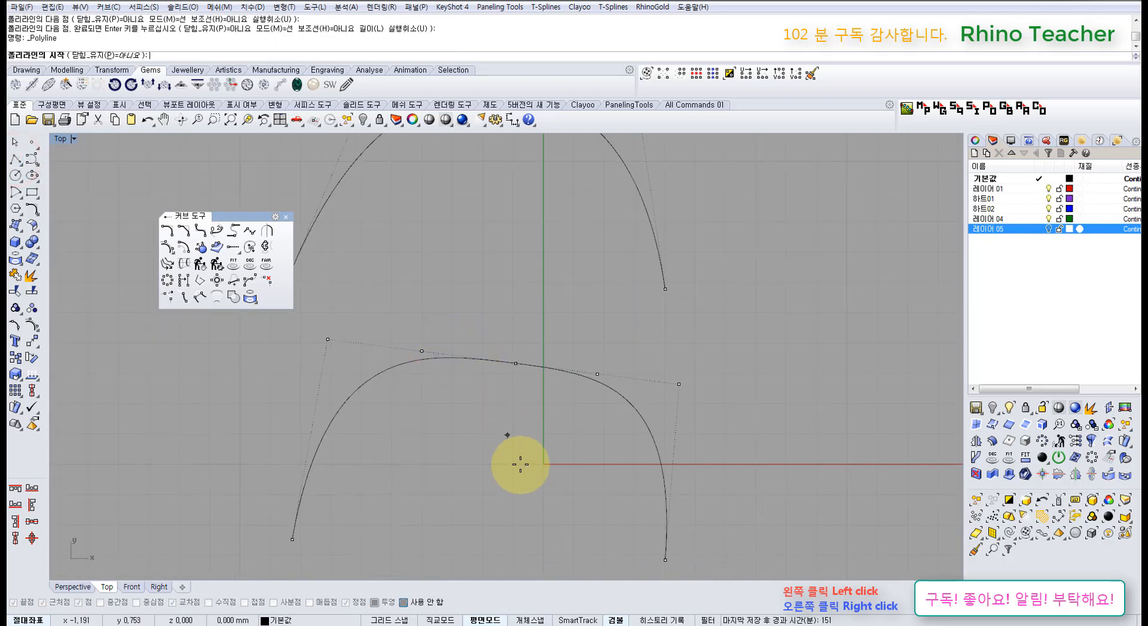
{"action": "right_click_drag", "start_coordinate": [520, 464], "coordinate": [494, 327]}
{"action": "scroll", "coordinate": [371, 410], "scroll_direction": "up", "scroll_amount": 2}
{"action": "left_click", "coordinate": [346, 411]}
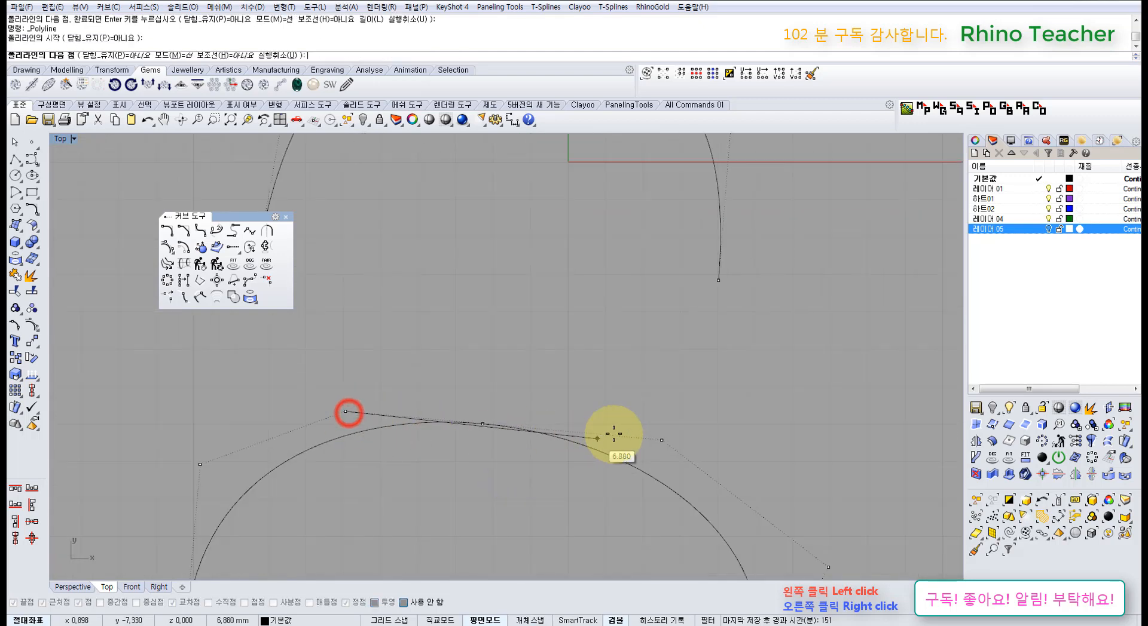
{"action": "left_click", "coordinate": [661, 440]}
{"action": "right_click", "coordinate": [629, 418]}
{"action": "scroll", "coordinate": [629, 417], "scroll_direction": "down", "scroll_amount": 3}
{"action": "right_click_drag", "start_coordinate": [584, 322], "coordinate": [560, 408]}
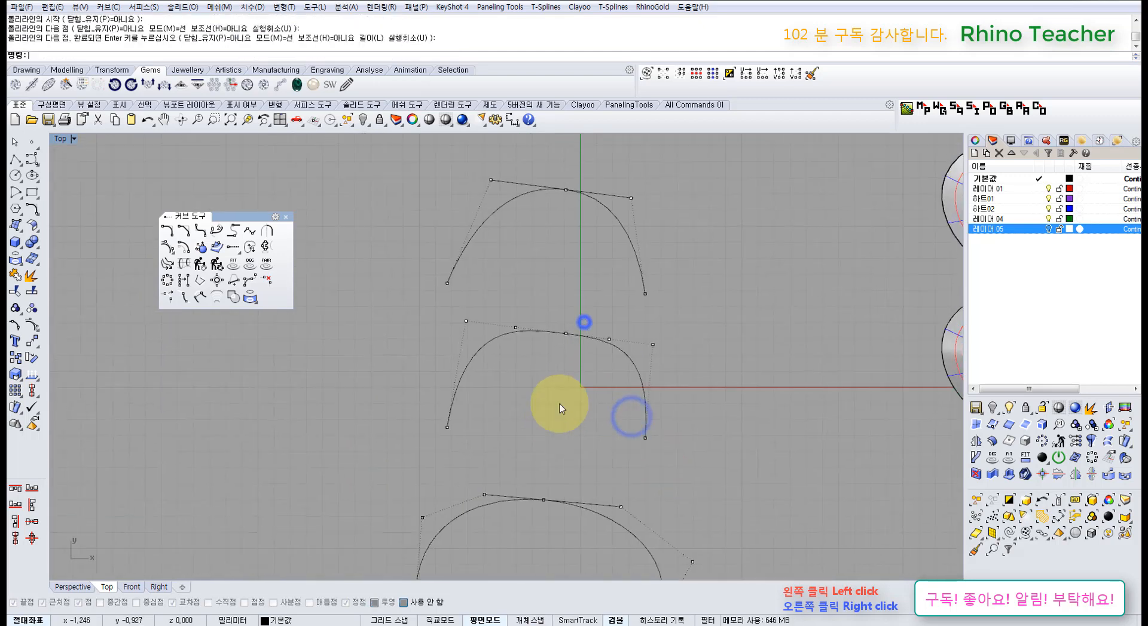
- Try shifting the outermost control point on each side of the middle curves' join, and undo both moves
{"action": "scroll", "coordinate": [522, 348], "scroll_direction": "up", "scroll_amount": 3}
{"action": "left_click_drag", "start_coordinate": [374, 263], "coordinate": [451, 335]}
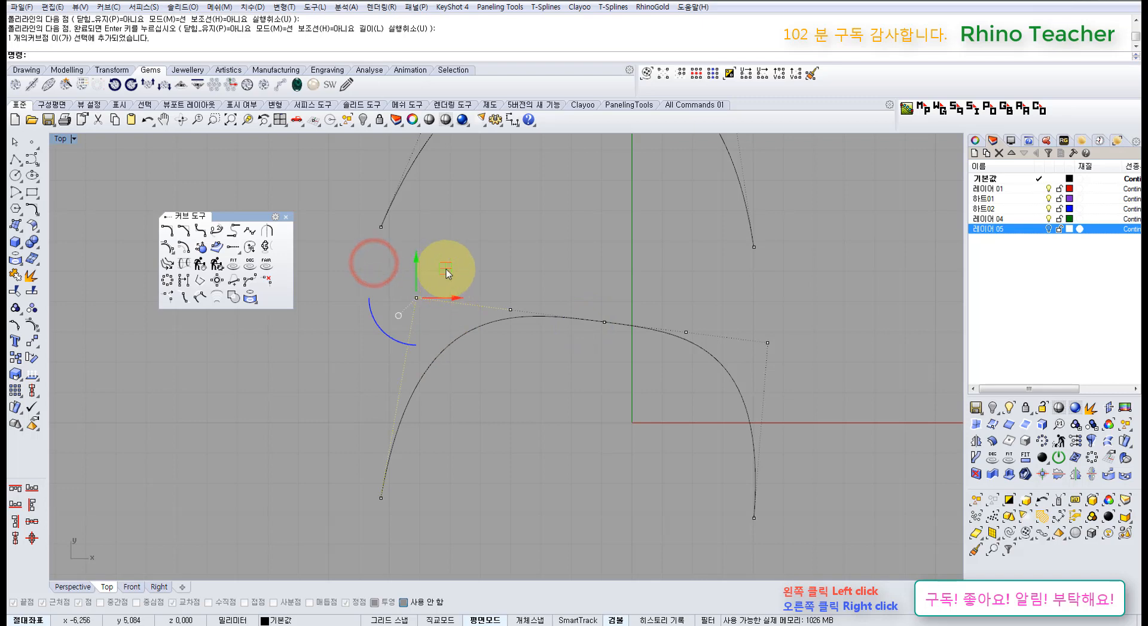
{"action": "mouse_move", "coordinate": [446, 269]}
{"action": "left_mouse_down"}
{"action": "mouse_move", "coordinate": [451, 327]}
{"action": "mouse_move", "coordinate": [442, 282]}
{"action": "left_mouse_up"}
{"action": "left_click_drag", "start_coordinate": [735, 302], "coordinate": [805, 377]}
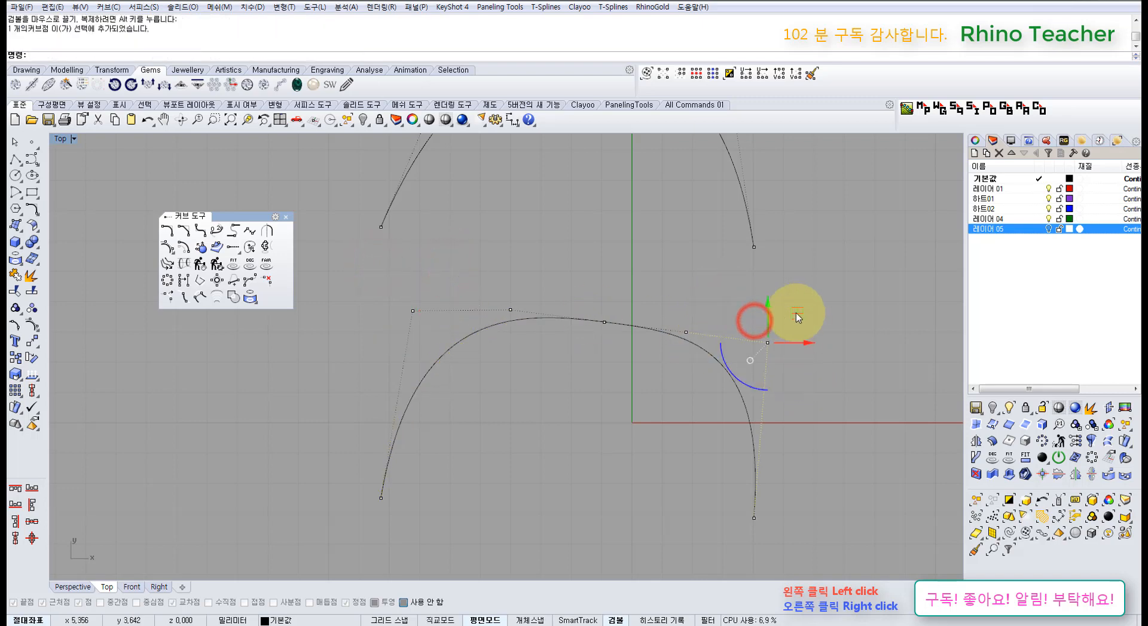
{"action": "left_click", "coordinate": [802, 333]}
{"action": "left_click", "coordinate": [657, 403]}
{"action": "key", "text": "ctrl+z"}
{"action": "key", "text": "ctrl+z"}
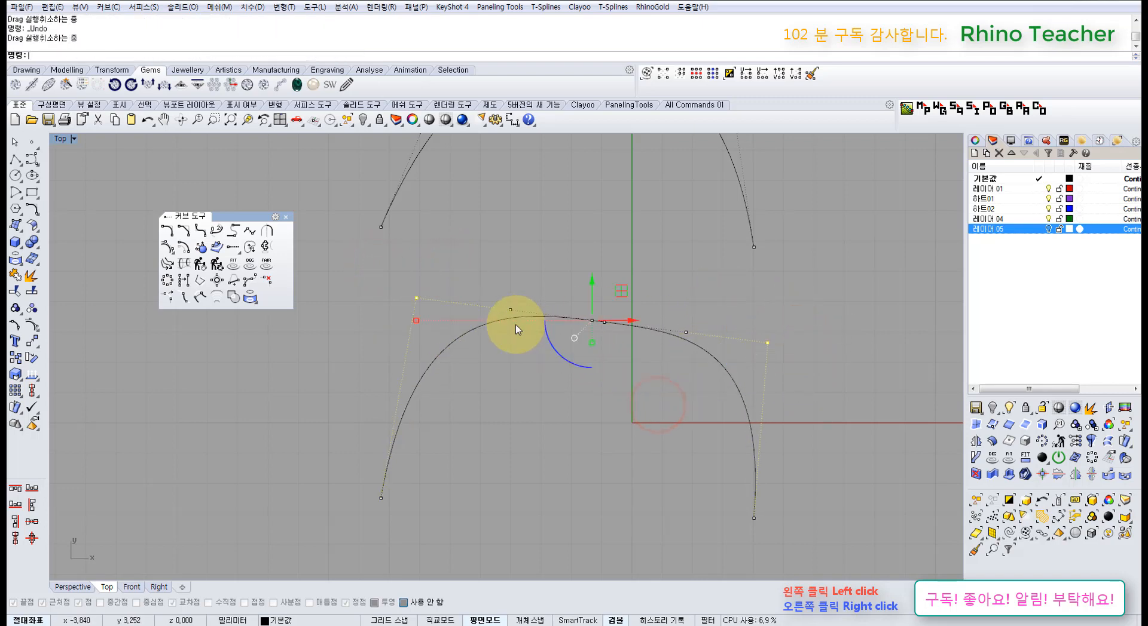
- Draw a straight polyline across the middle curves' join, from the second control point on one side to the second on the other
{"action": "left_click", "coordinate": [15, 159]}
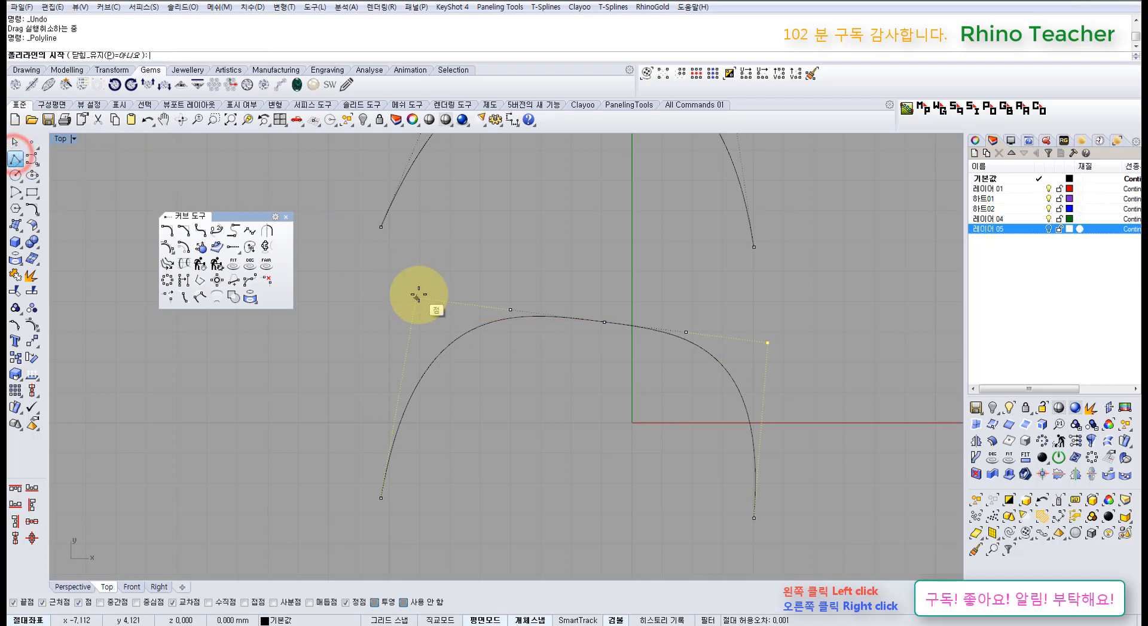
{"action": "left_click", "coordinate": [417, 297]}
{"action": "left_click", "coordinate": [767, 343]}
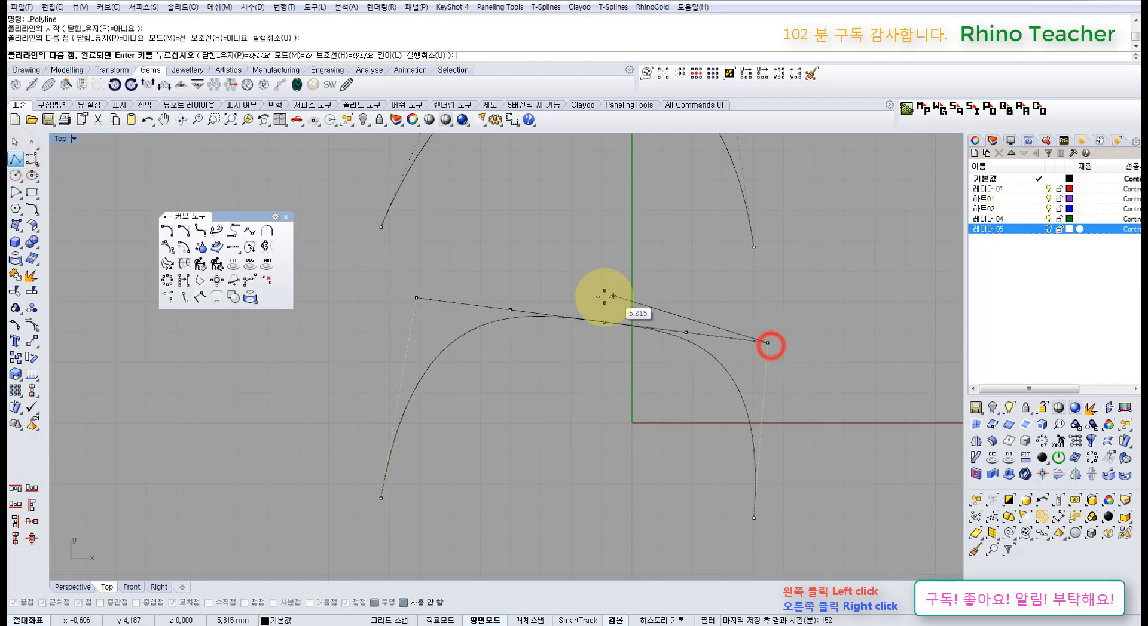
{"action": "right_click", "coordinate": [806, 358]}
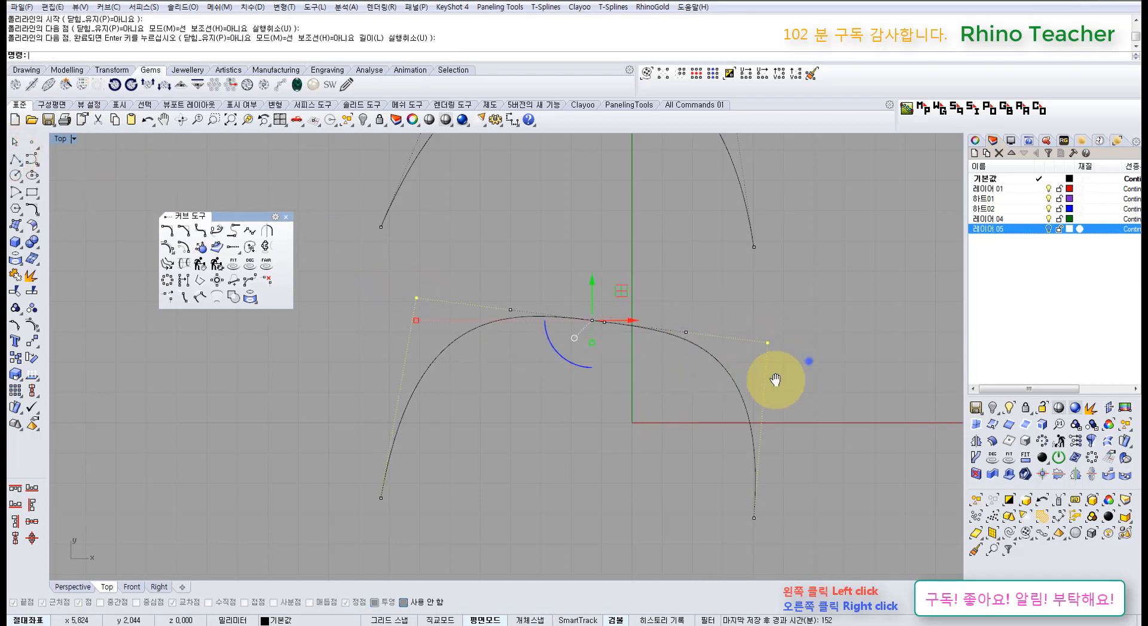
{"action": "right_click_drag", "start_coordinate": [775, 379], "coordinate": [734, 406]}
{"action": "scroll", "coordinate": [438, 335], "scroll_direction": "up", "scroll_amount": 10}
{"action": "scroll", "coordinate": [526, 341], "scroll_direction": "down", "scroll_amount": 16}
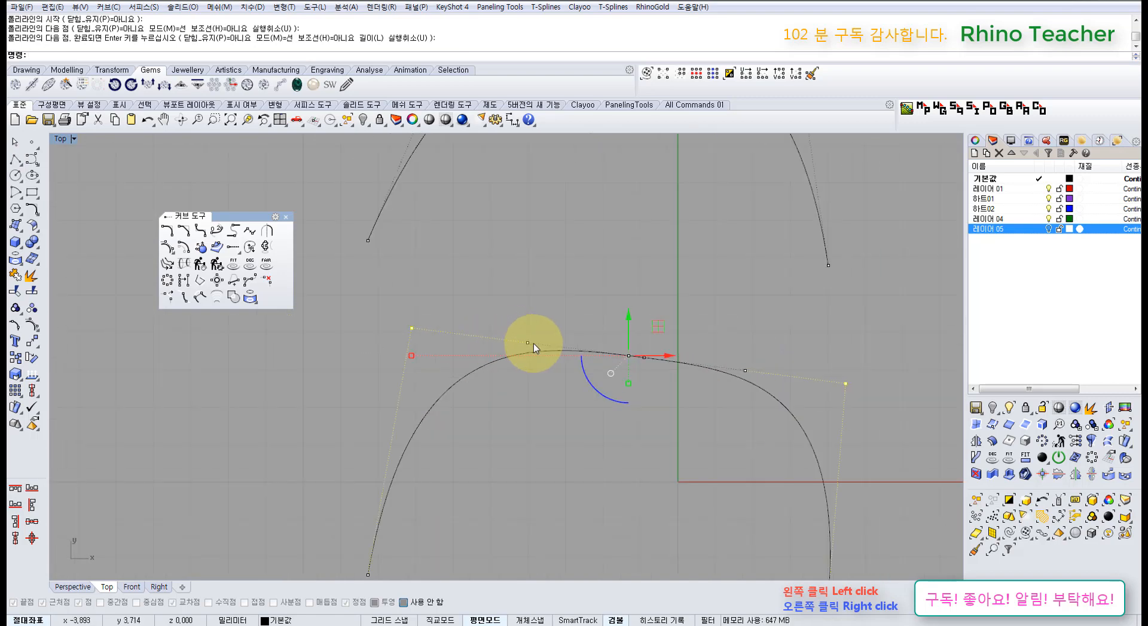
- Turn off the control points and delete the straight reference line across the bottom pair of curves
{"action": "right_click_drag", "start_coordinate": [579, 411], "coordinate": [458, 254]}
{"action": "key", "text": "Escape"}
{"action": "key", "text": "Escape"}
{"action": "left_click", "coordinate": [518, 405]}
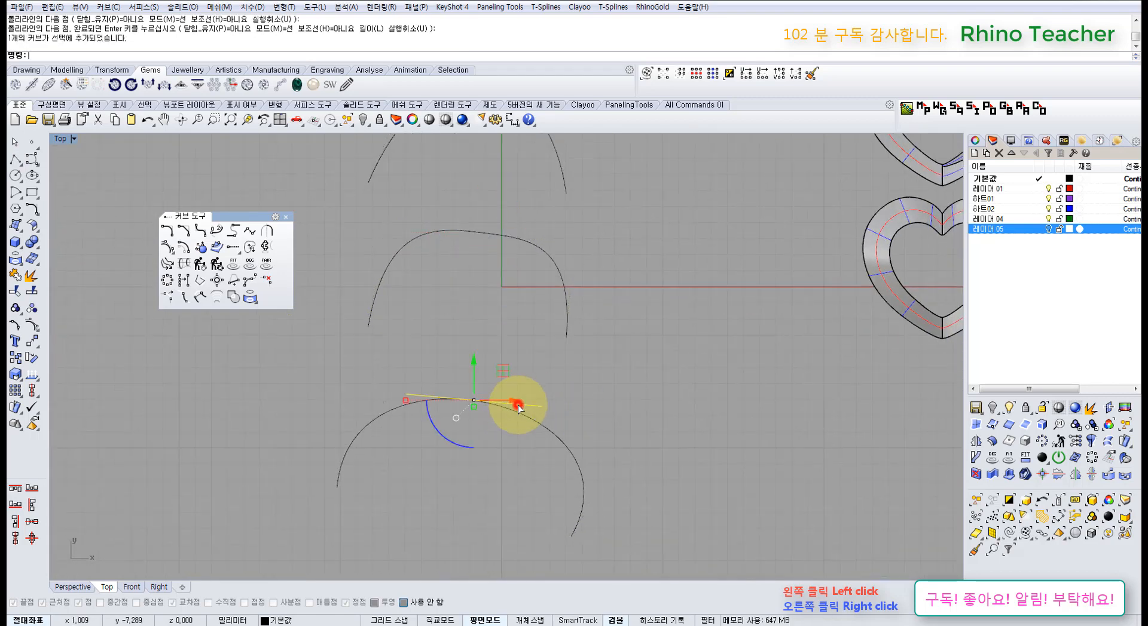
{"action": "right_click_drag", "start_coordinate": [562, 384], "coordinate": [545, 414]}
{"action": "key", "text": "Delete"}
{"action": "right_click_drag", "start_coordinate": [476, 307], "coordinate": [500, 430]}
{"action": "left_click_drag", "start_coordinate": [494, 405], "coordinate": [392, 244]}
{"action": "key", "text": "Delete"}
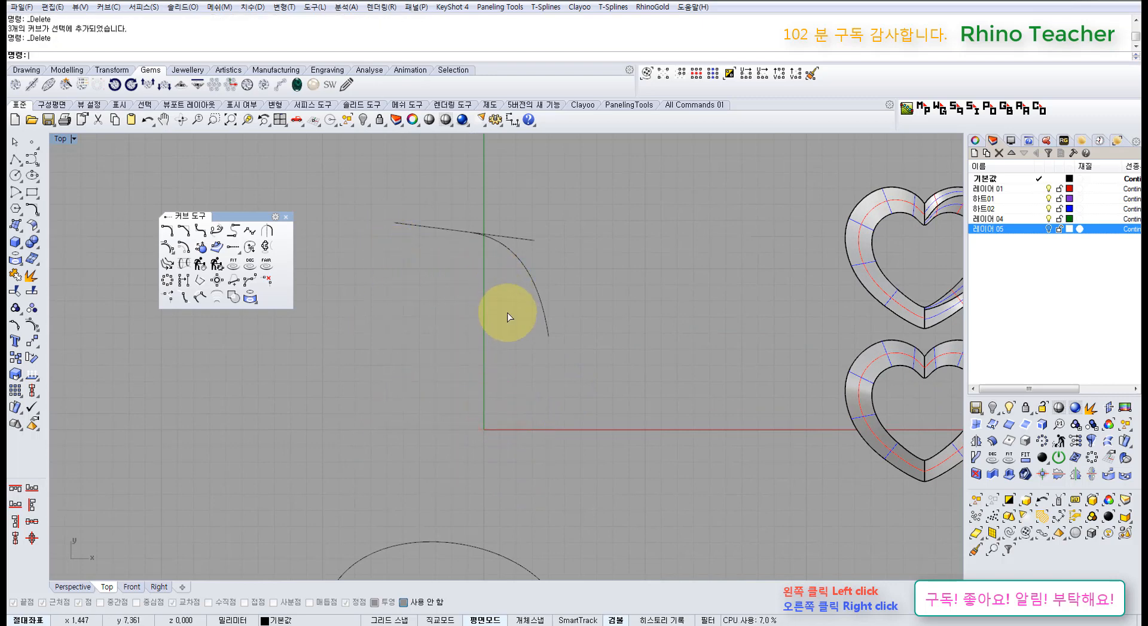
{"action": "key", "text": "ctrl+z"}
- Show the control points of the upper and middle pairs of curves to compare them
{"action": "key", "text": "F10"}
{"action": "left_click", "coordinate": [539, 302]}
{"action": "right_click", "coordinate": [557, 276]}
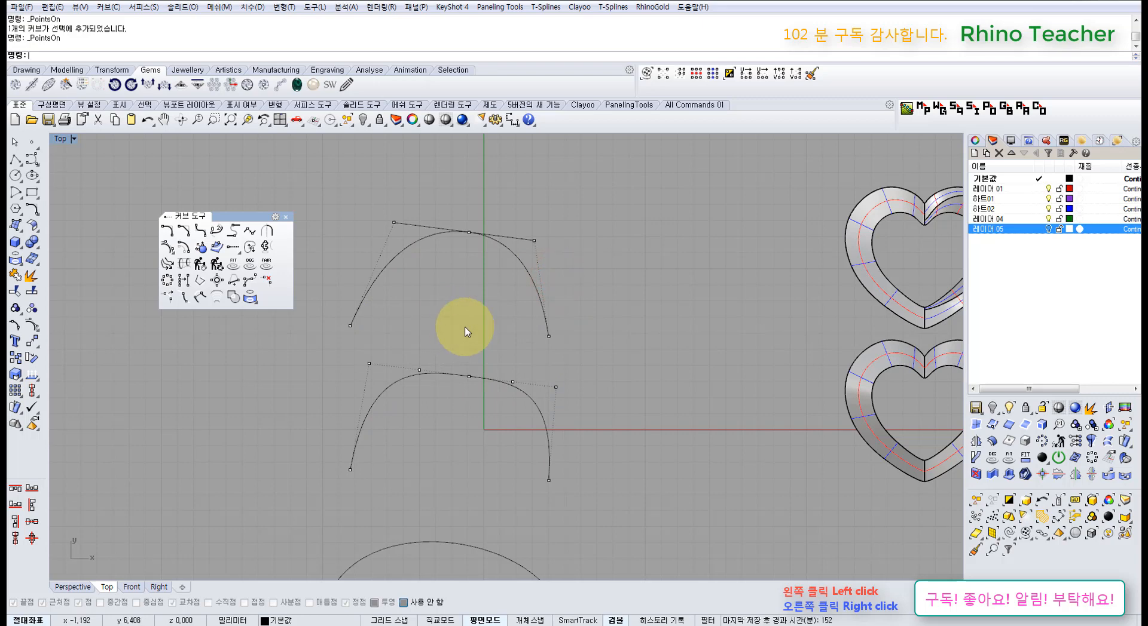
- Delete all three pairs of curves together with the remaining straight reference line
{"action": "scroll", "coordinate": [526, 328], "scroll_direction": "down", "scroll_amount": 3}
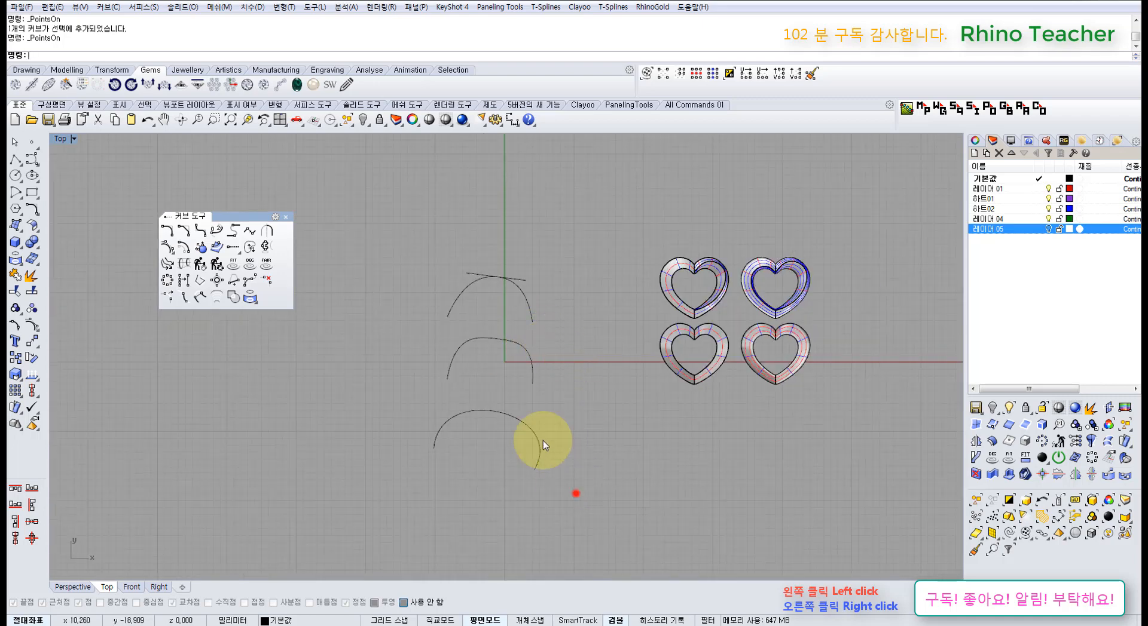
{"action": "left_click_drag", "start_coordinate": [543, 446], "coordinate": [430, 268]}
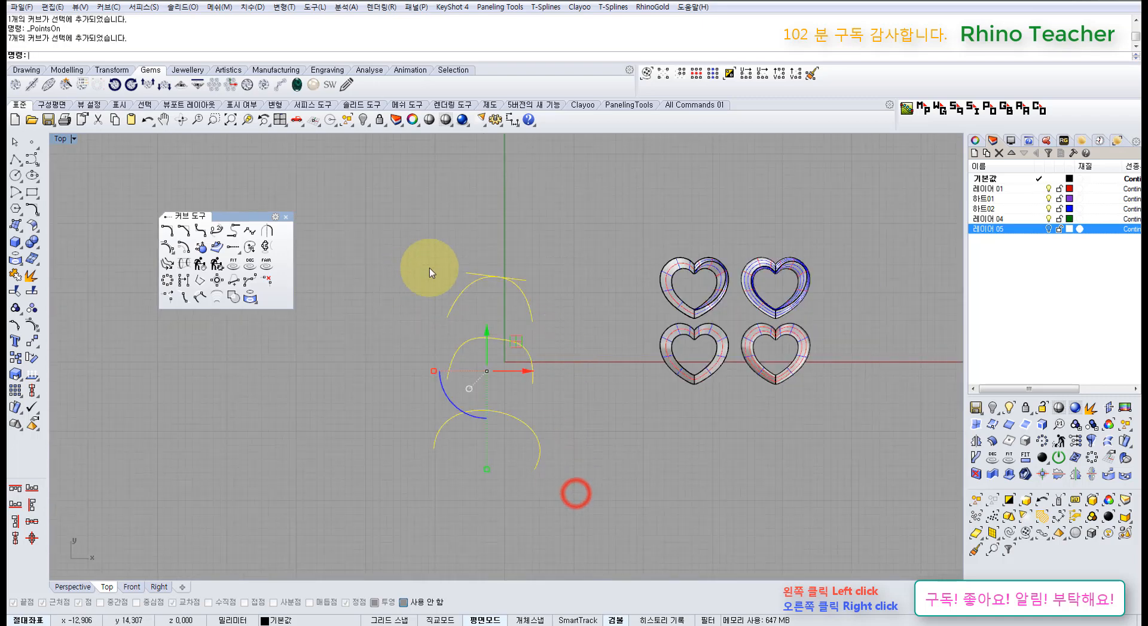
{"action": "key", "text": "Delete"}
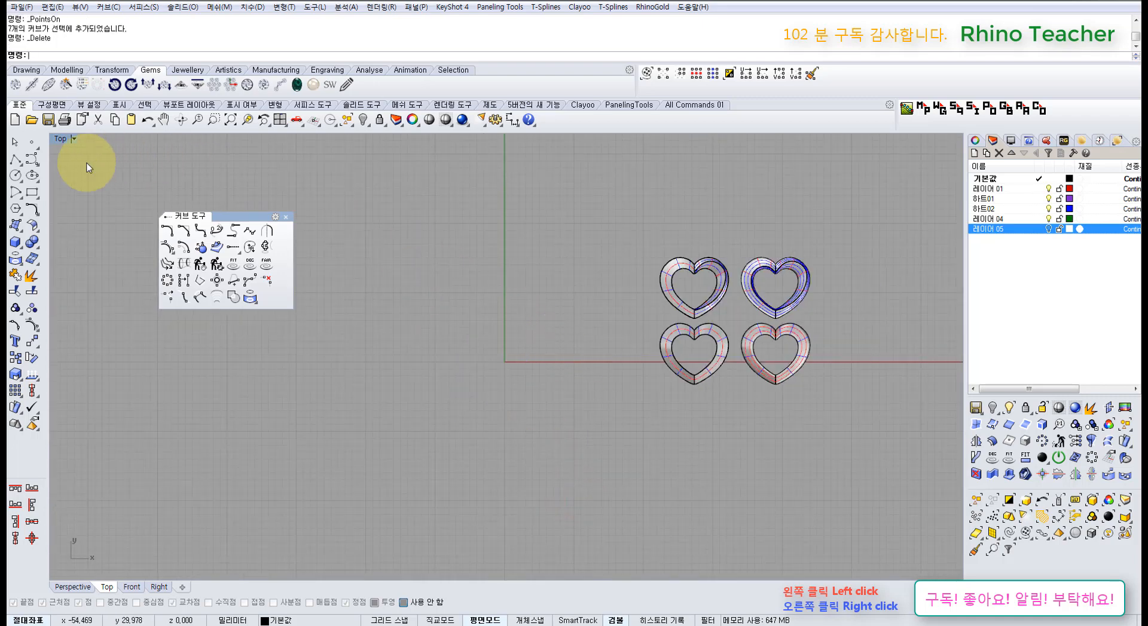
- Draw two separate straight polylines left of the heart models, sloping apart downward with a gap between their upper ends
{"action": "left_click", "coordinate": [18, 162]}
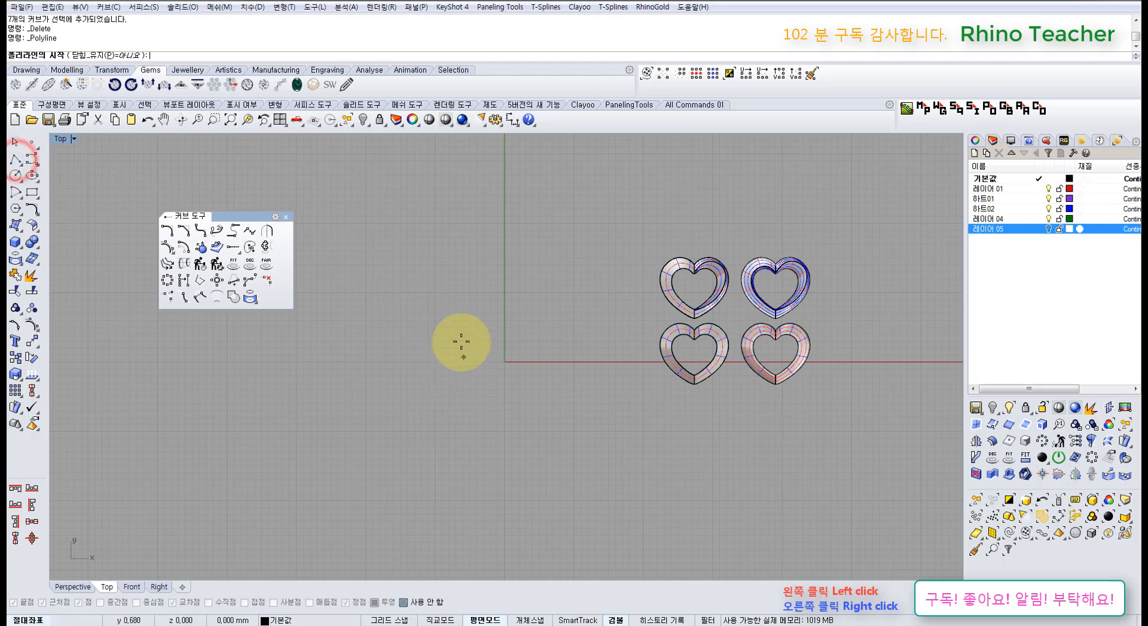
{"action": "left_click", "coordinate": [472, 331]}
{"action": "right_click", "coordinate": [408, 410]}
{"action": "right_click", "coordinate": [525, 355]}
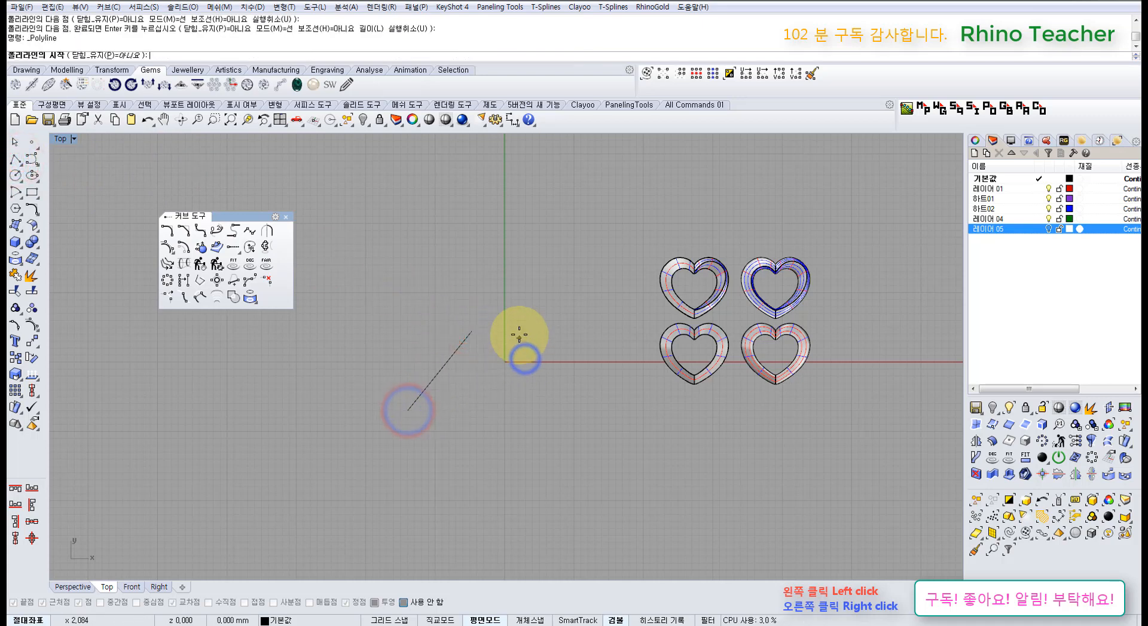
{"action": "left_click", "coordinate": [519, 335]}
{"action": "left_click", "coordinate": [550, 419]}
{"action": "right_click", "coordinate": [550, 419]}
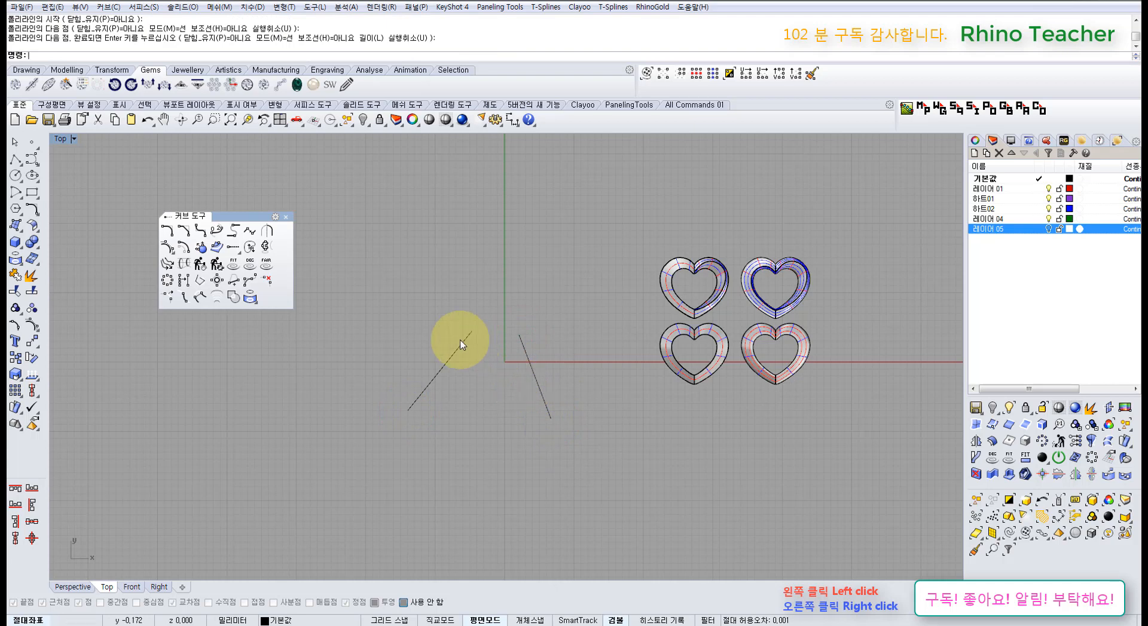
- Copy both sloping lines horizontally to the left, so a second pair stands beside the first
{"action": "left_click_drag", "start_coordinate": [500, 388], "coordinate": [413, 376]}
{"action": "right_click_drag", "start_coordinate": [413, 375], "coordinate": [480, 404]}
{"action": "left_click", "coordinate": [16, 358]}
{"action": "left_click", "coordinate": [598, 483]}
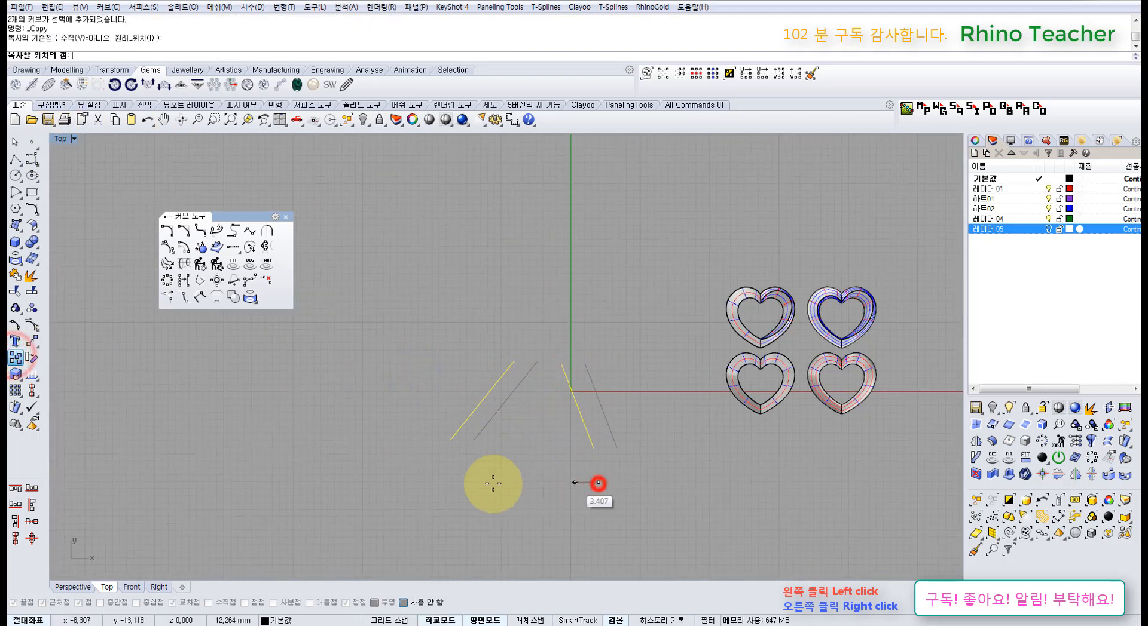
{"action": "left_click", "coordinate": [462, 484]}
{"action": "right_click", "coordinate": [462, 319]}
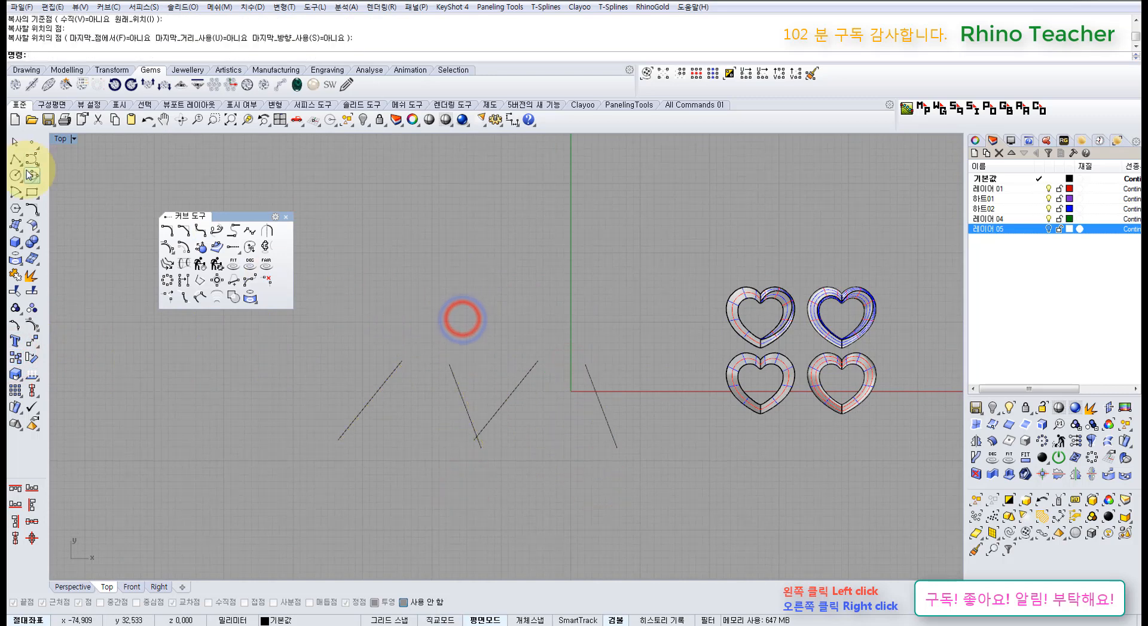
- Draw a degree 3 control point curve with four points bridging the upper ends of the left pair of lines
{"action": "left_click", "coordinate": [31, 160]}
{"action": "scroll", "coordinate": [423, 366], "scroll_direction": "up", "scroll_amount": 3}
{"action": "scroll", "coordinate": [397, 377], "scroll_direction": "up", "scroll_amount": 2}
{"action": "left_click", "coordinate": [397, 376]}
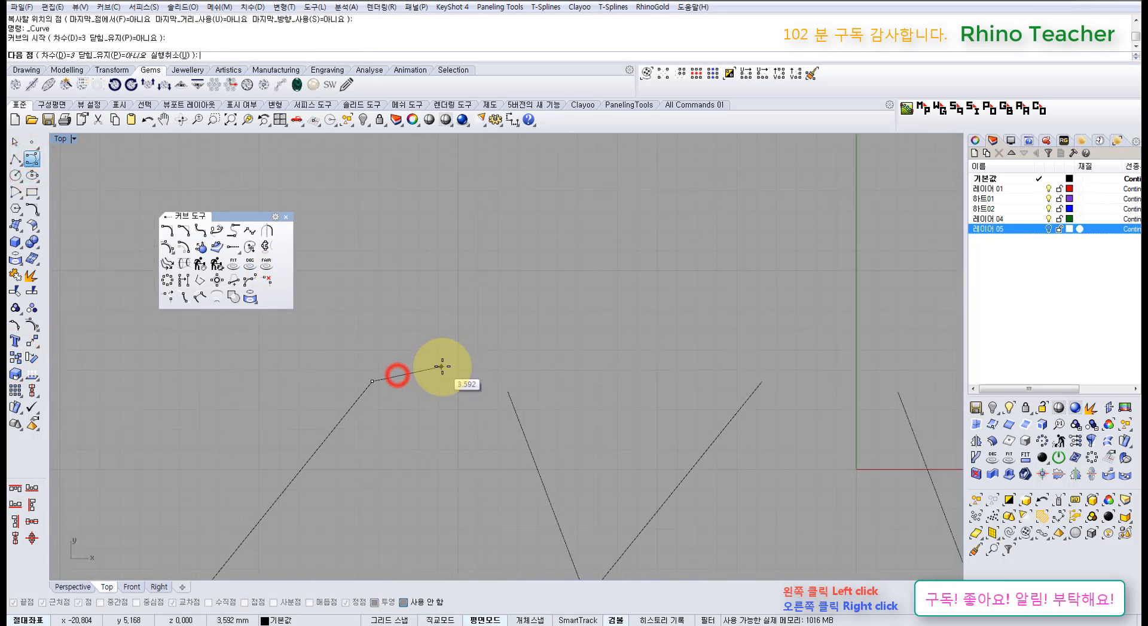
{"action": "left_click", "coordinate": [420, 354]}
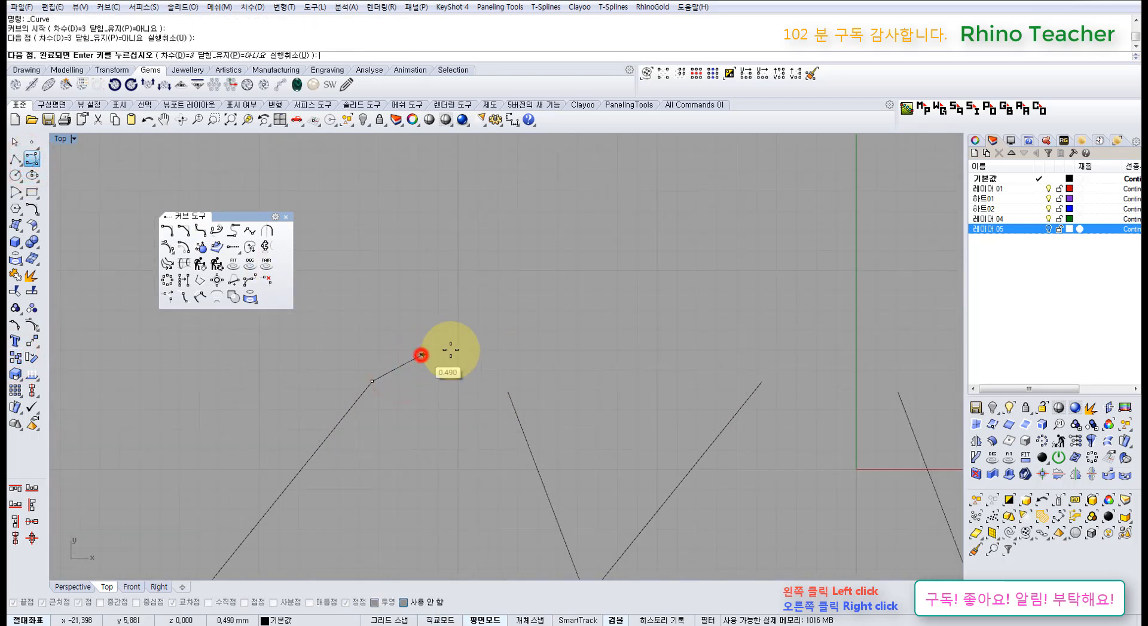
{"action": "left_click", "coordinate": [476, 367]}
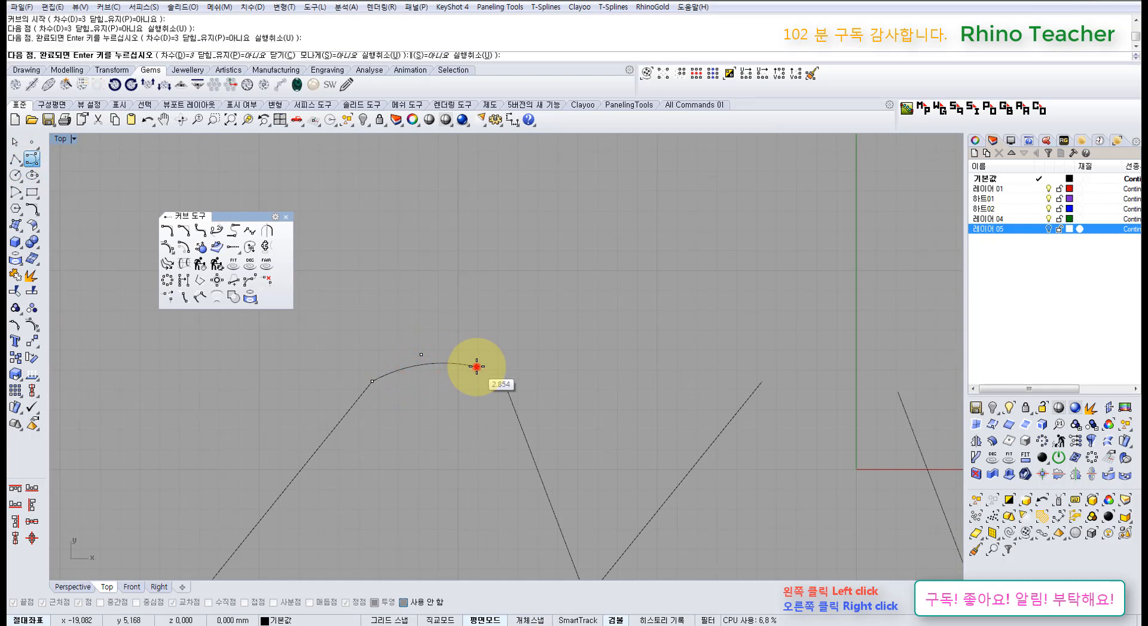
{"action": "left_click", "coordinate": [507, 384]}
{"action": "right_click", "coordinate": [507, 384]}
- Draw a degree 3 control point curve with six points bridging the upper ends of the right pair of lines
{"action": "right_click_drag", "start_coordinate": [576, 381], "coordinate": [464, 384]}
{"action": "scroll", "coordinate": [464, 384], "scroll_direction": "down", "scroll_amount": 5}
{"action": "right_click", "coordinate": [520, 374]}
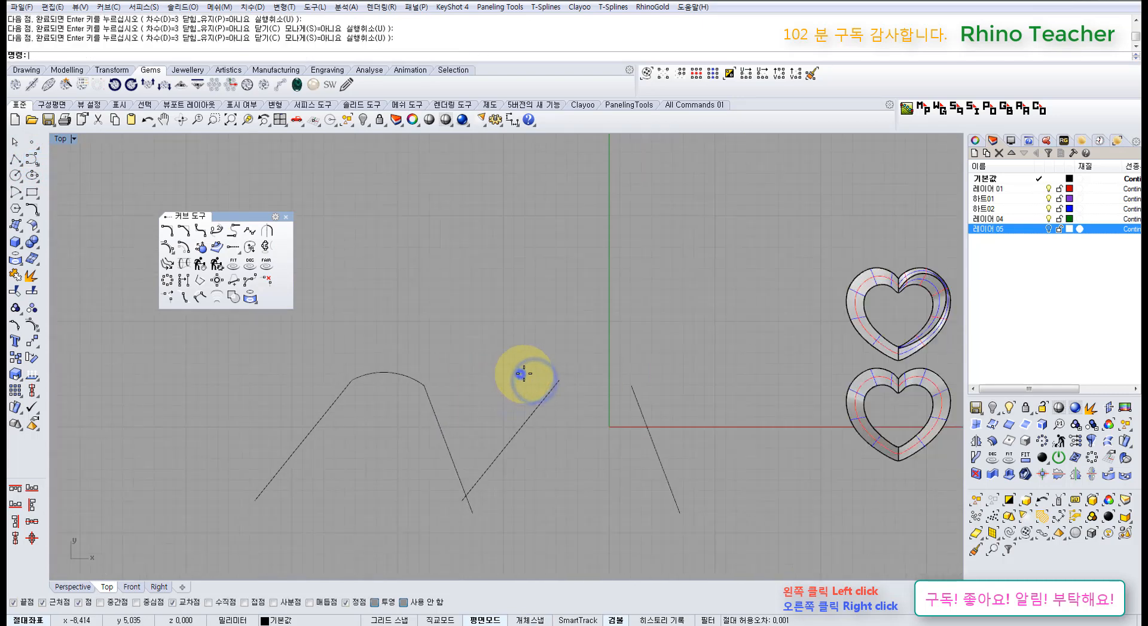
{"action": "scroll", "coordinate": [591, 382], "scroll_direction": "up", "scroll_amount": 3}
{"action": "right_click_drag", "start_coordinate": [591, 382], "coordinate": [512, 401]}
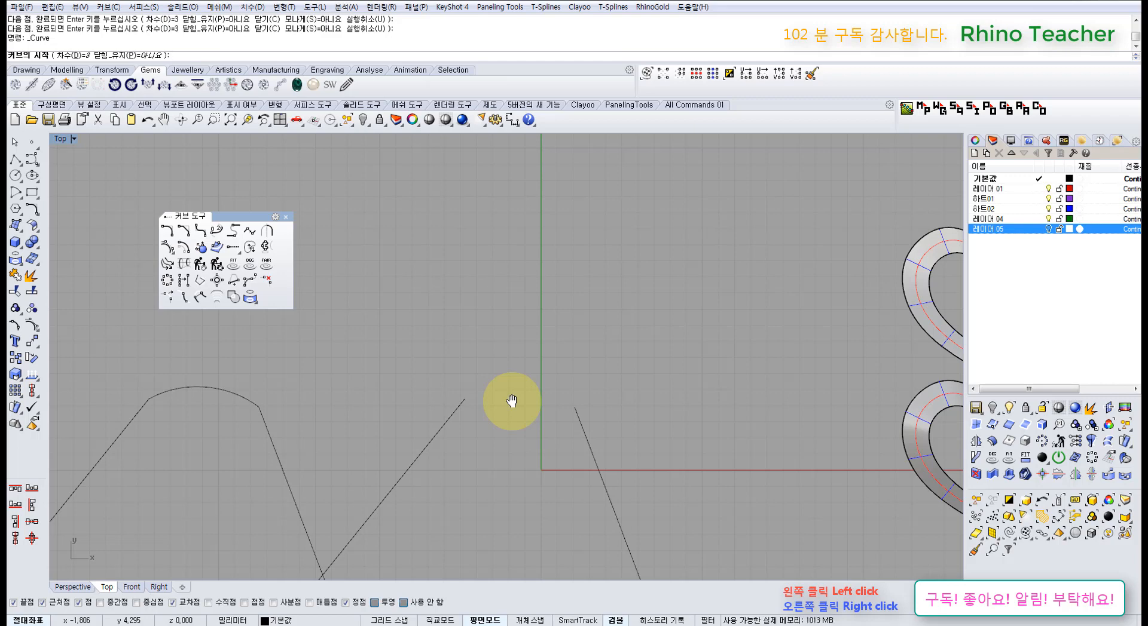
{"action": "left_click", "coordinate": [462, 399]}
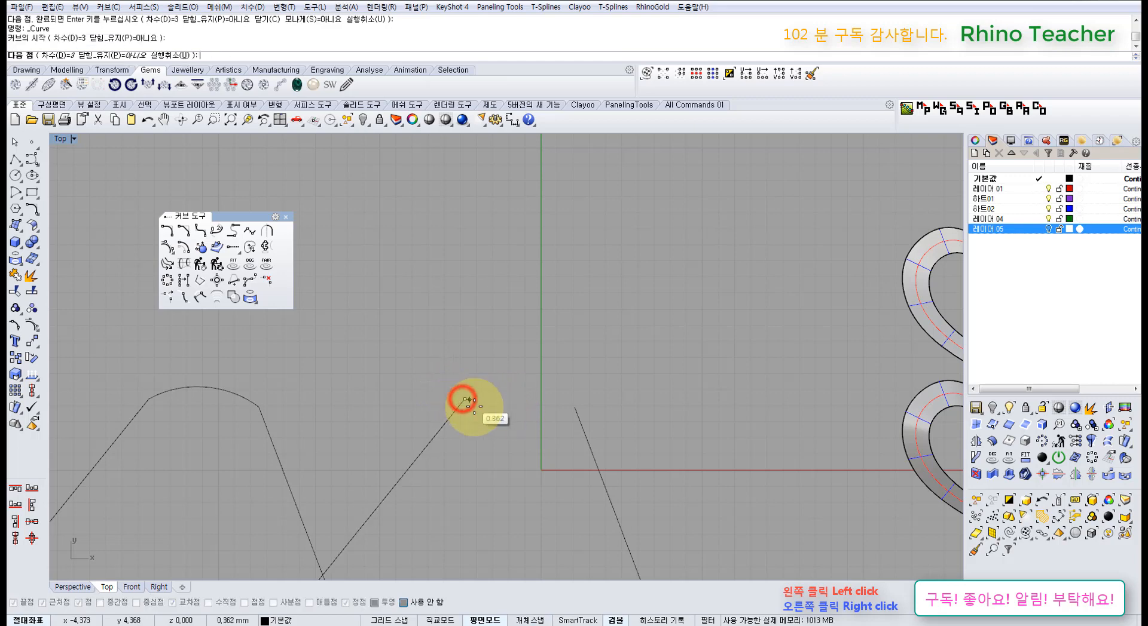
{"action": "scroll", "coordinate": [508, 390], "scroll_direction": "up", "scroll_amount": 3}
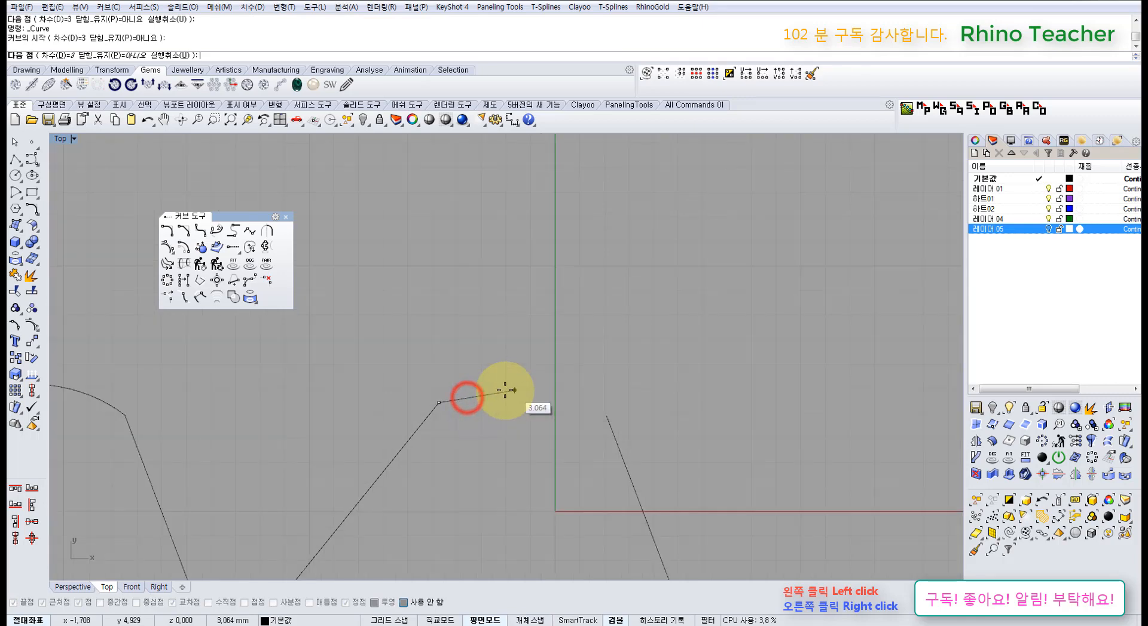
{"action": "left_click", "coordinate": [474, 375]}
{"action": "left_click", "coordinate": [515, 360]}
{"action": "left_click", "coordinate": [555, 359]}
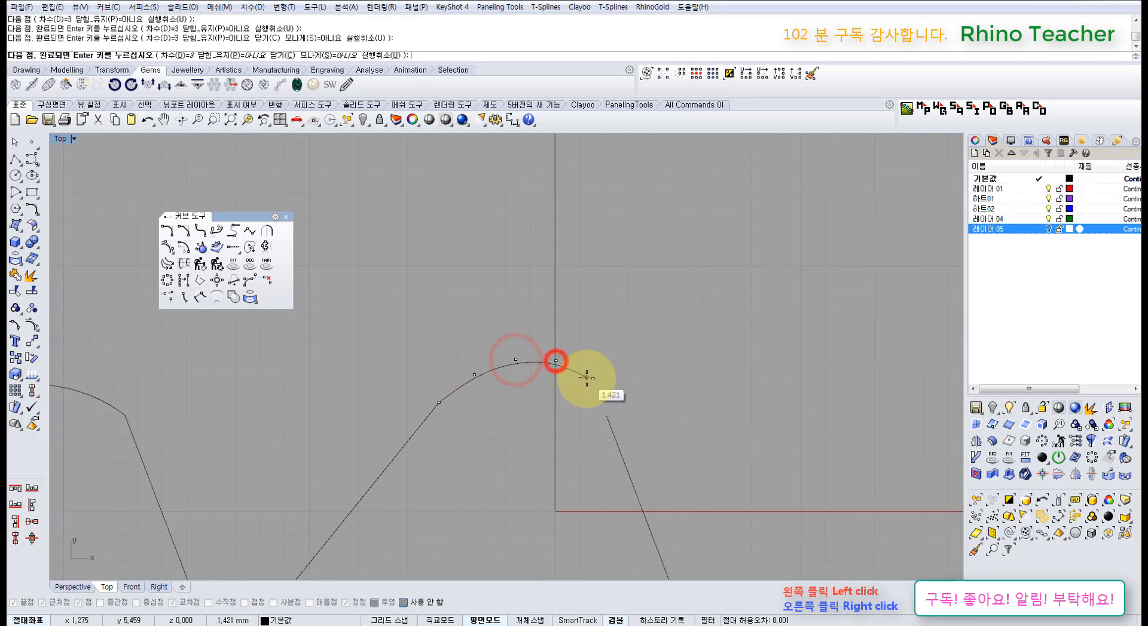
{"action": "left_click", "coordinate": [585, 378]}
{"action": "left_click", "coordinate": [606, 411]}
{"action": "right_click", "coordinate": [607, 412]}
- Show the right bridging curve's control points and examine the three points belonging to each end
{"action": "left_click_drag", "start_coordinate": [578, 353], "coordinate": [524, 410]}
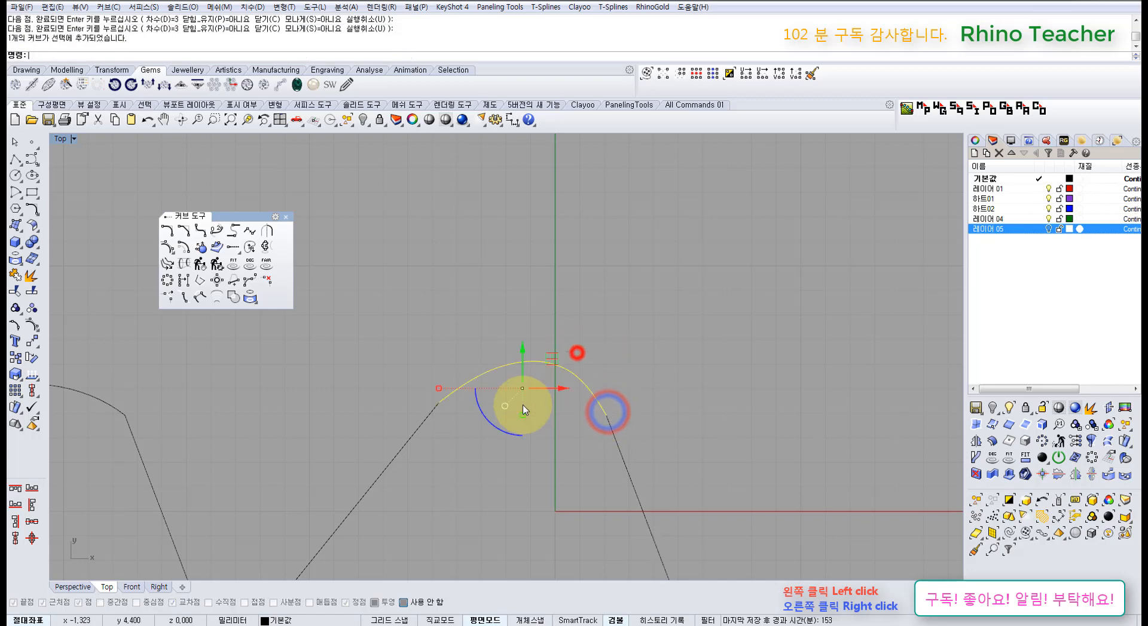
{"action": "right_click_drag", "start_coordinate": [523, 409], "coordinate": [542, 387]}
{"action": "key", "text": "F10"}
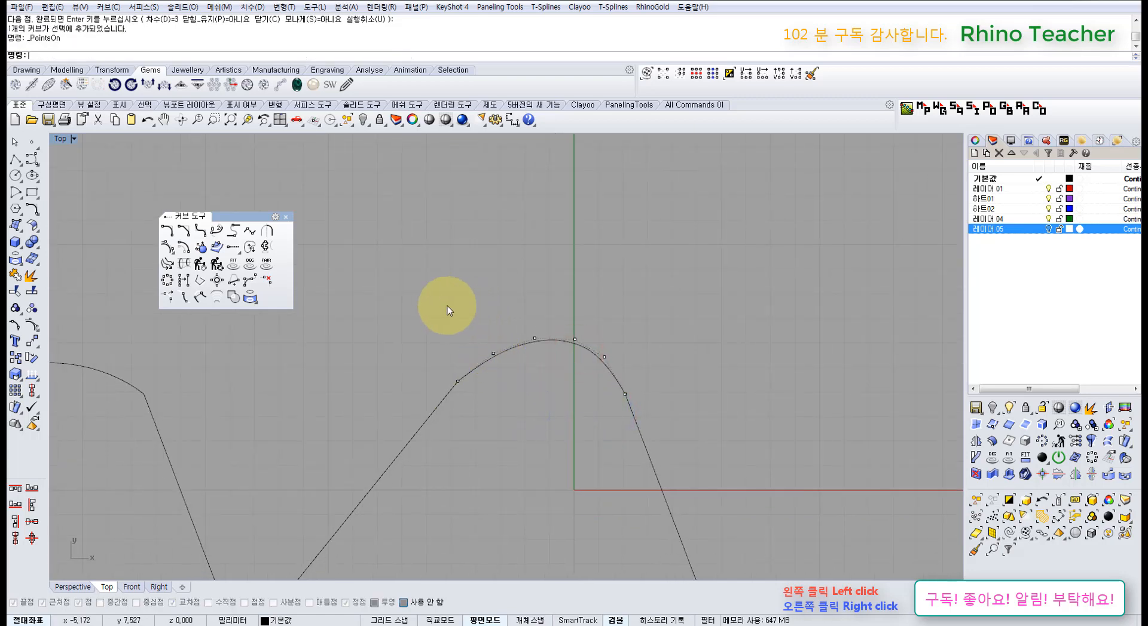
{"action": "left_click_drag", "start_coordinate": [441, 312], "coordinate": [554, 425]}
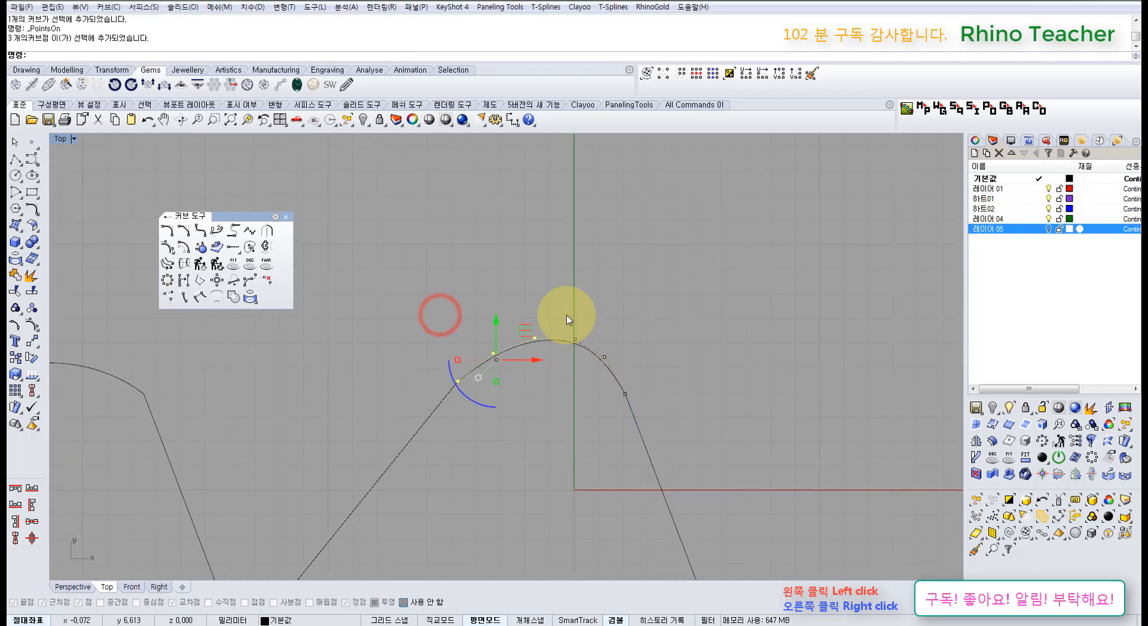
{"action": "left_click_drag", "start_coordinate": [565, 314], "coordinate": [672, 427]}
{"action": "scroll", "coordinate": [672, 423], "scroll_direction": "down", "scroll_amount": 7}
{"action": "right_click_drag", "start_coordinate": [492, 405], "coordinate": [553, 381]}
- Show the left bridging curve's control points for comparison, and turn all control points off again
{"action": "scroll", "coordinate": [524, 371], "scroll_direction": "up", "scroll_amount": 6}
{"action": "left_click", "coordinate": [532, 361]}
{"action": "left_click_drag", "start_coordinate": [515, 375], "coordinate": [484, 427]}
{"action": "right_click_drag", "start_coordinate": [528, 447], "coordinate": [433, 384]}
{"action": "key", "text": "F10"}
{"action": "scroll", "coordinate": [518, 380], "scroll_direction": "down", "scroll_amount": 6}
{"action": "right_click_drag", "start_coordinate": [545, 381], "coordinate": [503, 401]}
{"action": "key", "text": "Escape"}
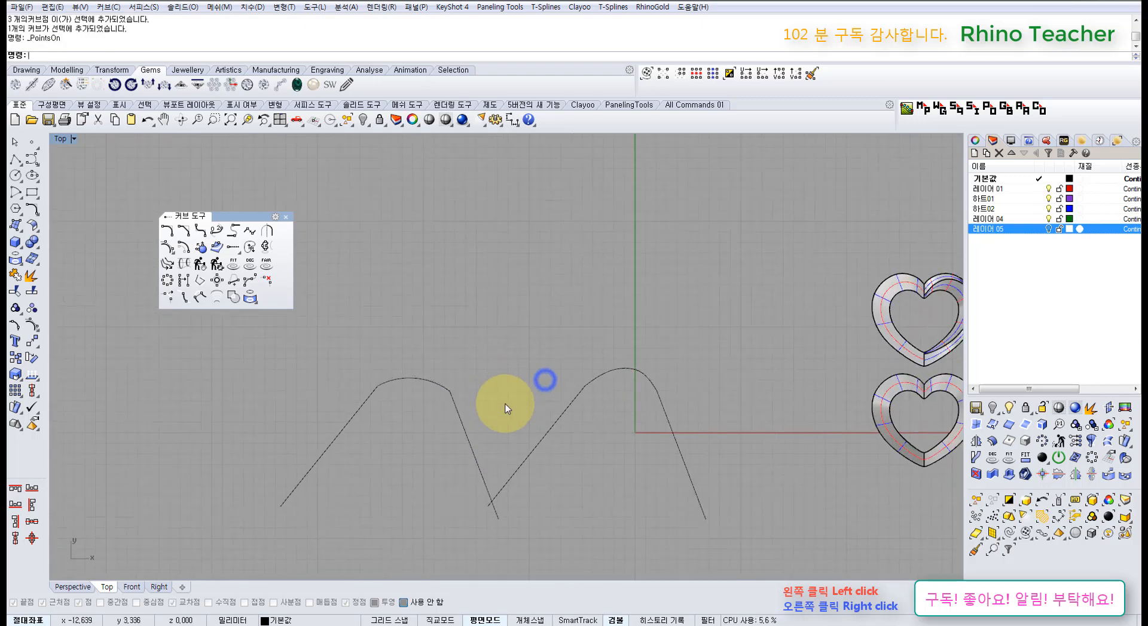
- In the Perspective view, extrude the four straight lines upward about 22 mm into flat surfaces, leaving the bridging curves unextruded
{"action": "left_click_drag", "start_coordinate": [383, 428], "coordinate": [371, 442]}
{"action": "scroll", "coordinate": [376, 430], "scroll_direction": "down", "scroll_amount": 4}
{"action": "right_click_drag", "start_coordinate": [561, 407], "coordinate": [457, 422]}
{"action": "key", "text": "ctrl+F4"}
{"action": "right_click_drag", "start_coordinate": [598, 310], "coordinate": [471, 297]}
{"action": "scroll", "coordinate": [471, 297], "scroll_direction": "down", "scroll_amount": 7}
{"action": "right_click_drag", "start_coordinate": [471, 297], "coordinate": [555, 466], "text": "shift"}
{"action": "right_click_drag", "start_coordinate": [464, 417], "coordinate": [400, 382]}
{"action": "key", "text": "e"}
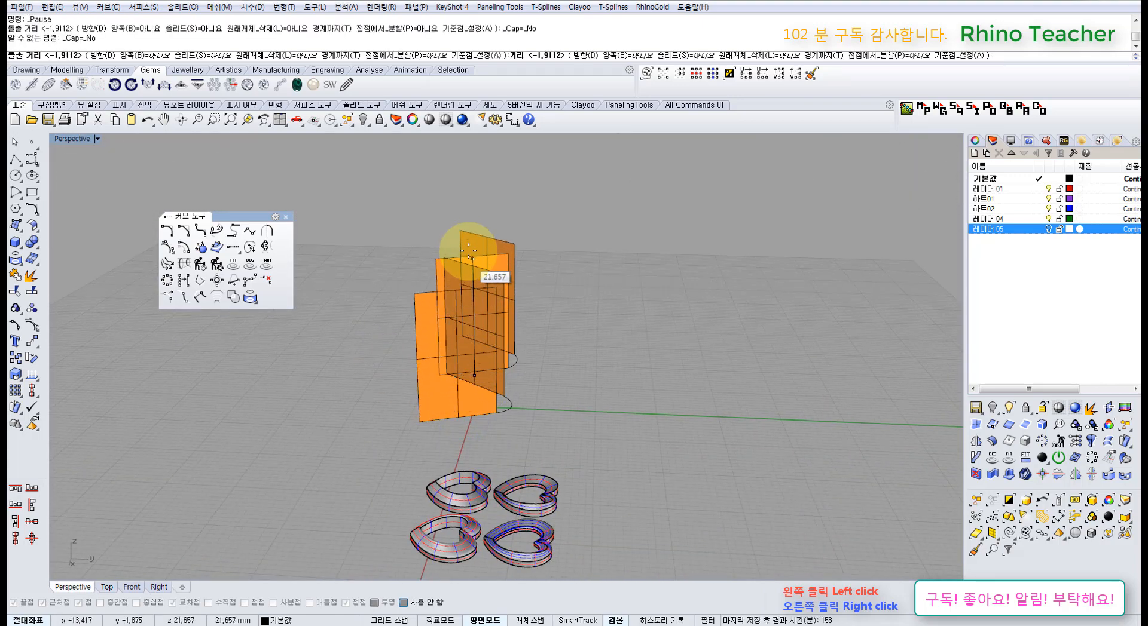
{"action": "left_click", "coordinate": [469, 246]}
{"action": "left_click", "coordinate": [636, 304]}
{"action": "right_click_drag", "start_coordinate": [665, 321], "coordinate": [508, 418]}
{"action": "scroll", "coordinate": [543, 365], "scroll_direction": "up", "scroll_amount": 6}
{"action": "right_click_drag", "start_coordinate": [526, 436], "coordinate": [450, 430]}
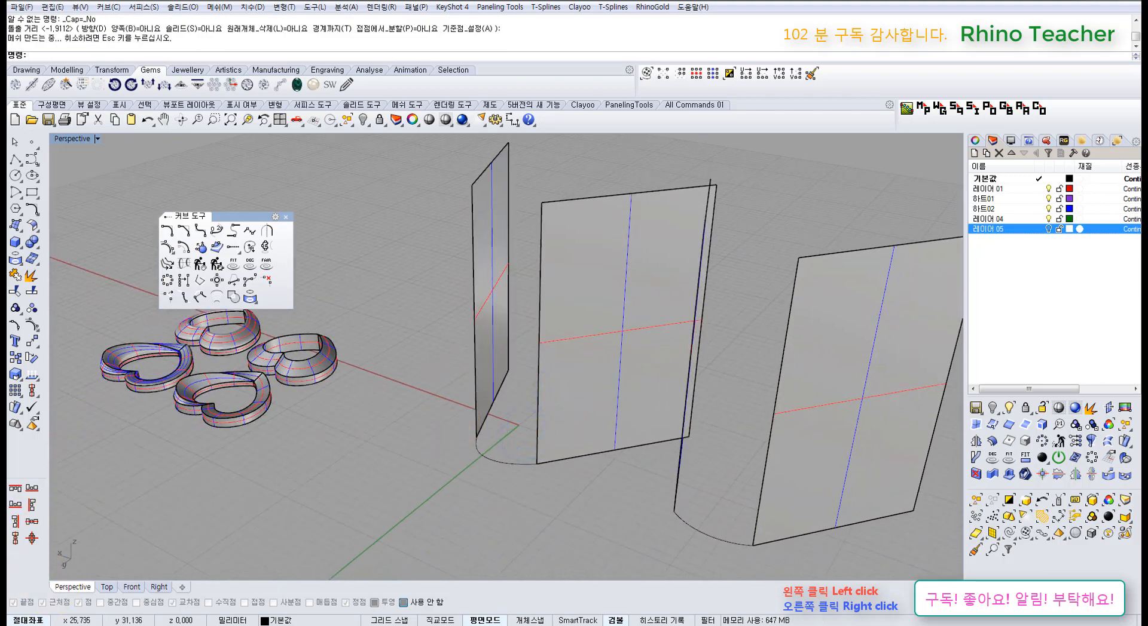
{"action": "right_click_drag", "start_coordinate": [435, 472], "coordinate": [527, 429]}
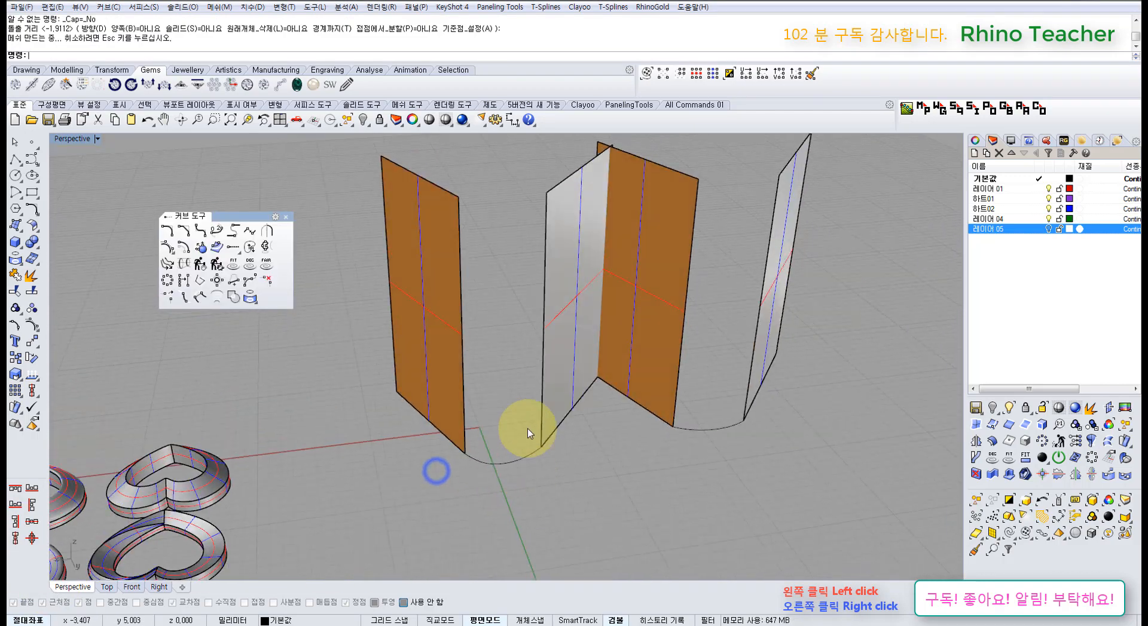
{"action": "mouse_move", "coordinate": [518, 474]}
{"action": "right_mouse_down"}
{"action": "mouse_move", "coordinate": [544, 525]}
{"action": "mouse_move", "coordinate": [538, 487]}
{"action": "mouse_move", "coordinate": [564, 467]}
{"action": "mouse_move", "coordinate": [513, 481]}
{"action": "right_mouse_up"}
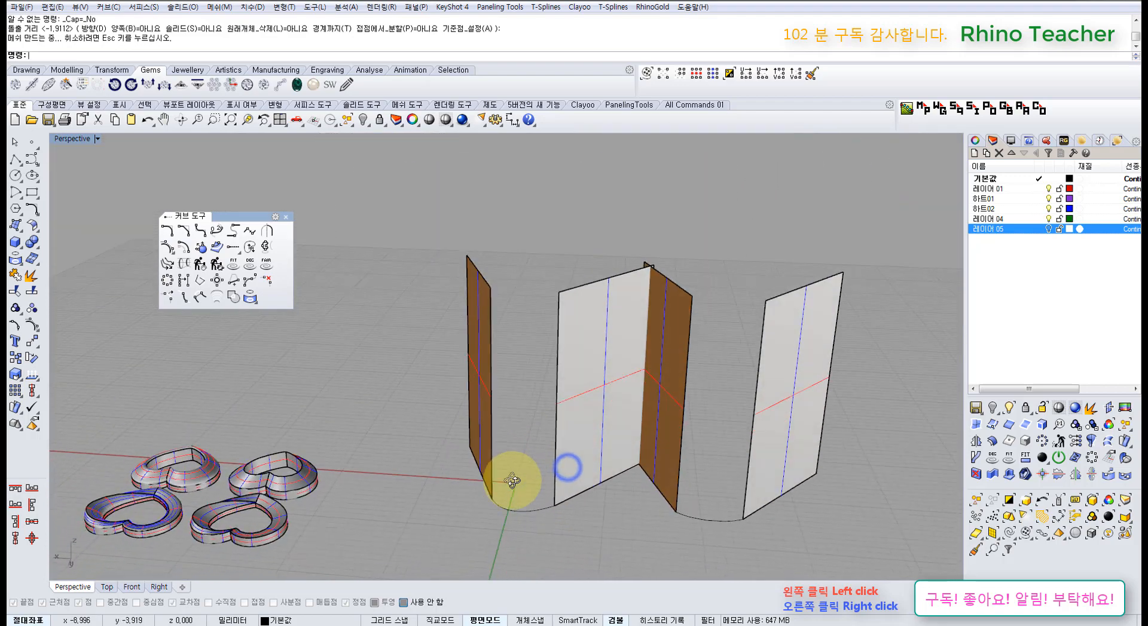
{"action": "scroll", "coordinate": [512, 482], "scroll_direction": "up", "scroll_amount": 3}
{"action": "scroll", "coordinate": [461, 436], "scroll_direction": "up", "scroll_amount": 3}
{"action": "left_click", "coordinate": [455, 414], "text": "shift"}
{"action": "left_click", "coordinate": [617, 415], "text": "shift"}
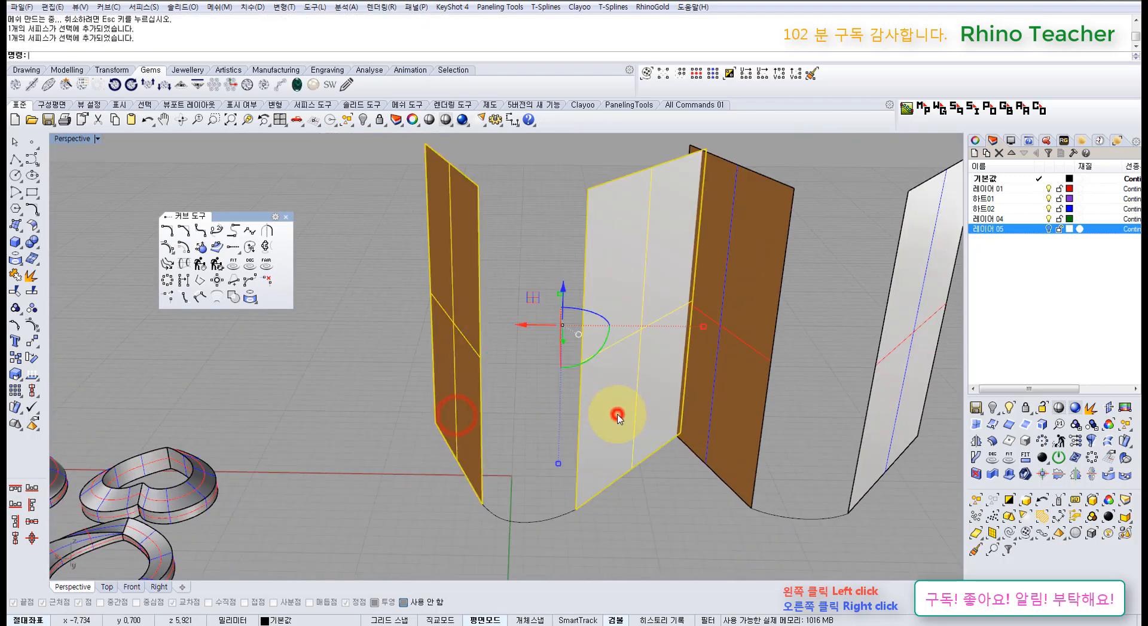
{"action": "right_click_drag", "start_coordinate": [617, 415], "coordinate": [593, 447]}
{"action": "key", "text": "F10"}
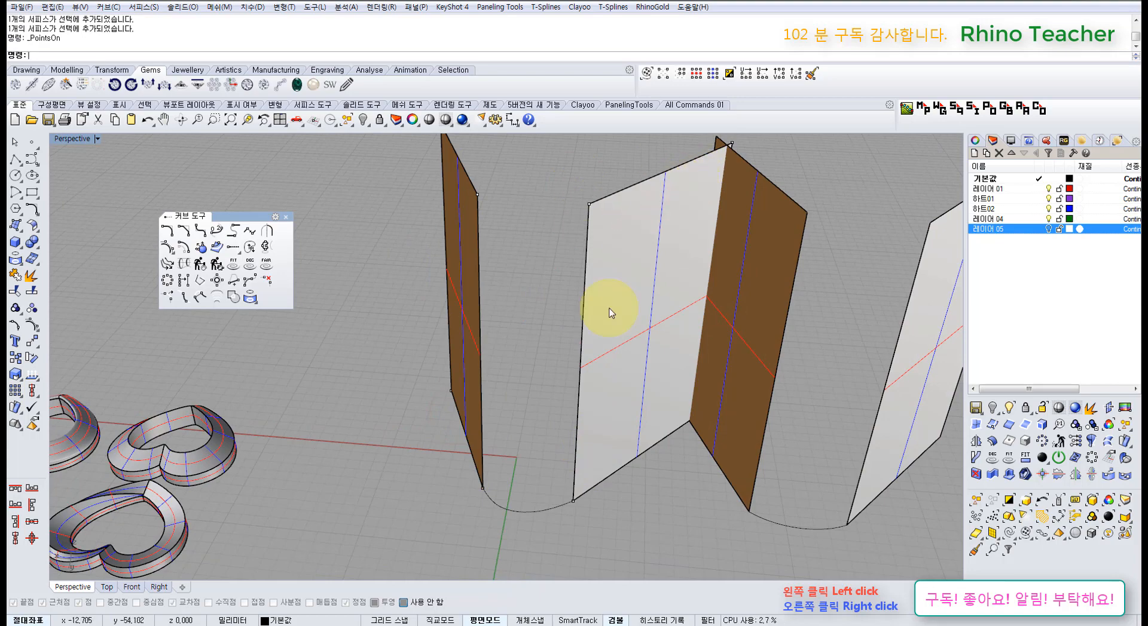
{"action": "key", "text": "Escape"}
- Flip the normals of the two surfaces showing brown back faces so all four extruded surfaces face the same way
{"action": "right_click_drag", "start_coordinate": [594, 340], "coordinate": [580, 403]}
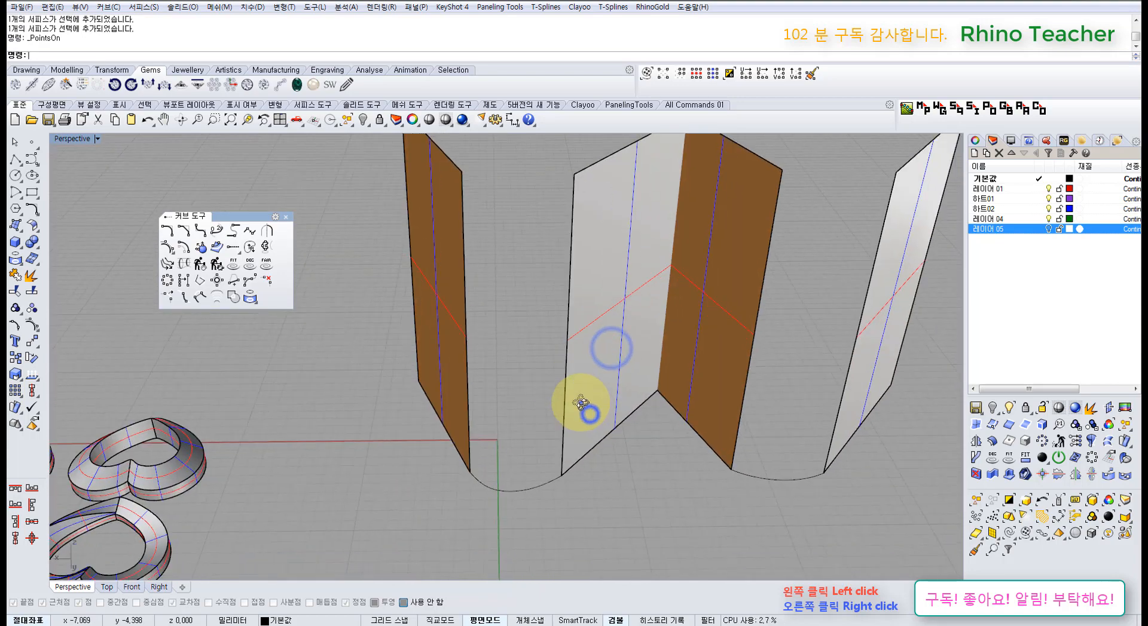
{"action": "left_click", "coordinate": [448, 356]}
{"action": "left_click", "coordinate": [706, 360], "text": "shift"}
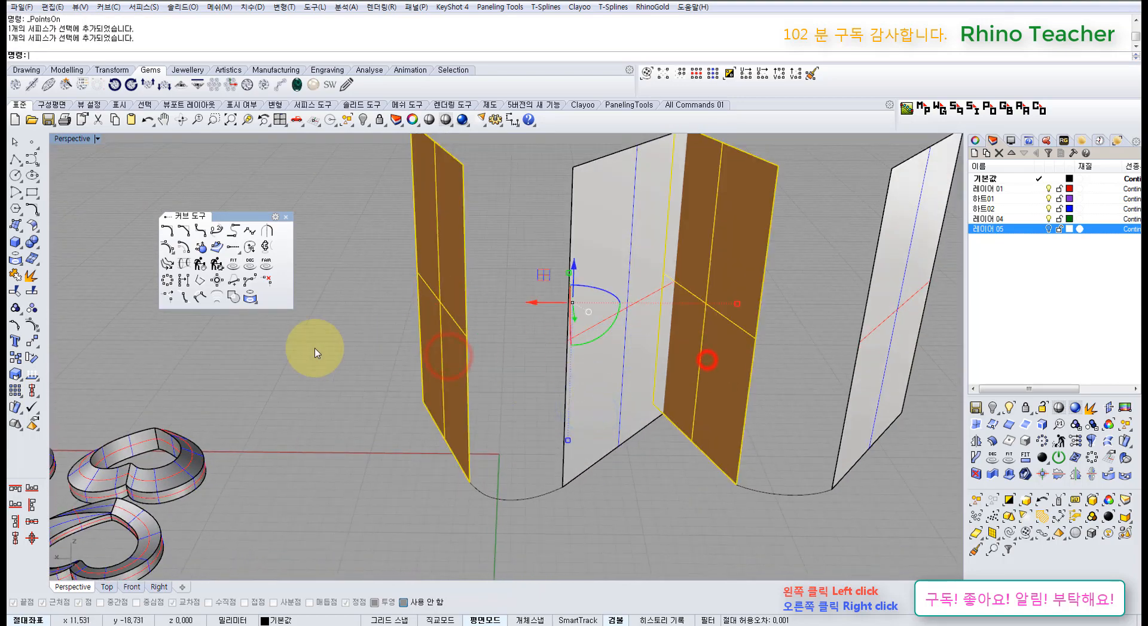
{"action": "left_click", "coordinate": [33, 375]}
{"action": "left_click", "coordinate": [340, 383]}
- Show the control points of both the six-point and the four-point bridging curves
{"action": "right_click_drag", "start_coordinate": [403, 400], "coordinate": [492, 450]}
{"action": "left_click", "coordinate": [519, 482]}
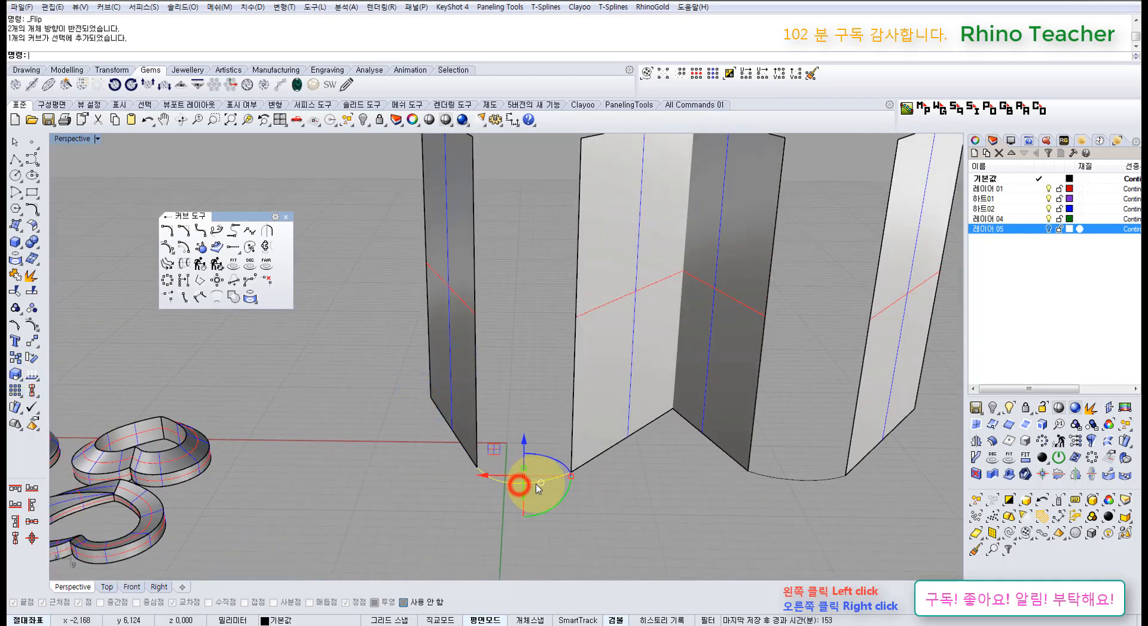
{"action": "key", "text": "F10"}
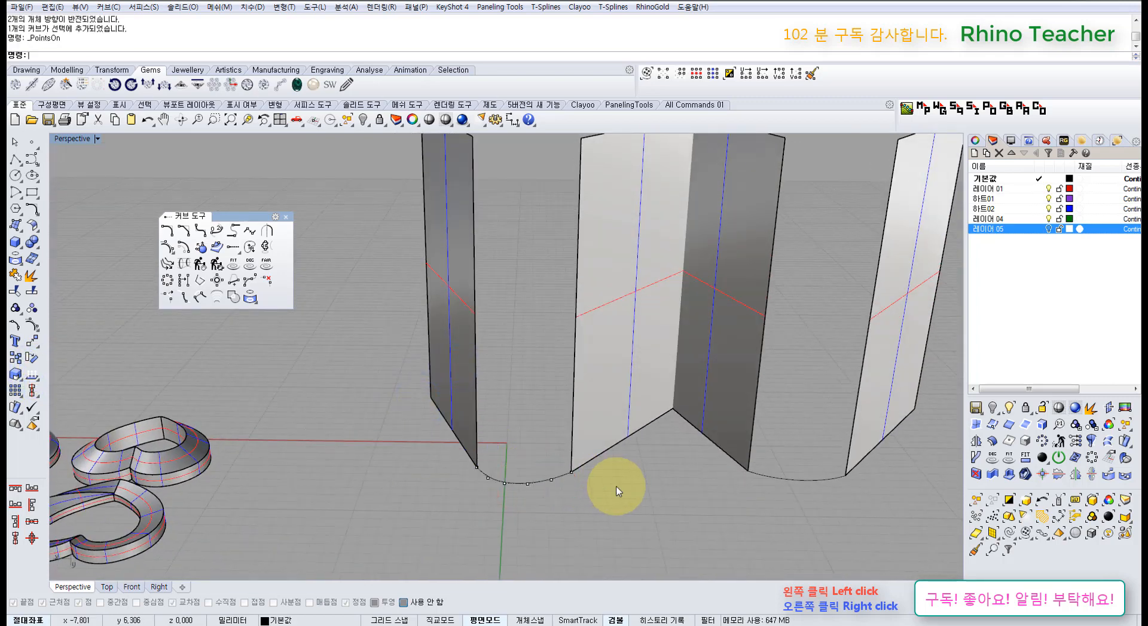
{"action": "left_click", "coordinate": [782, 479]}
{"action": "key", "text": "F10"}
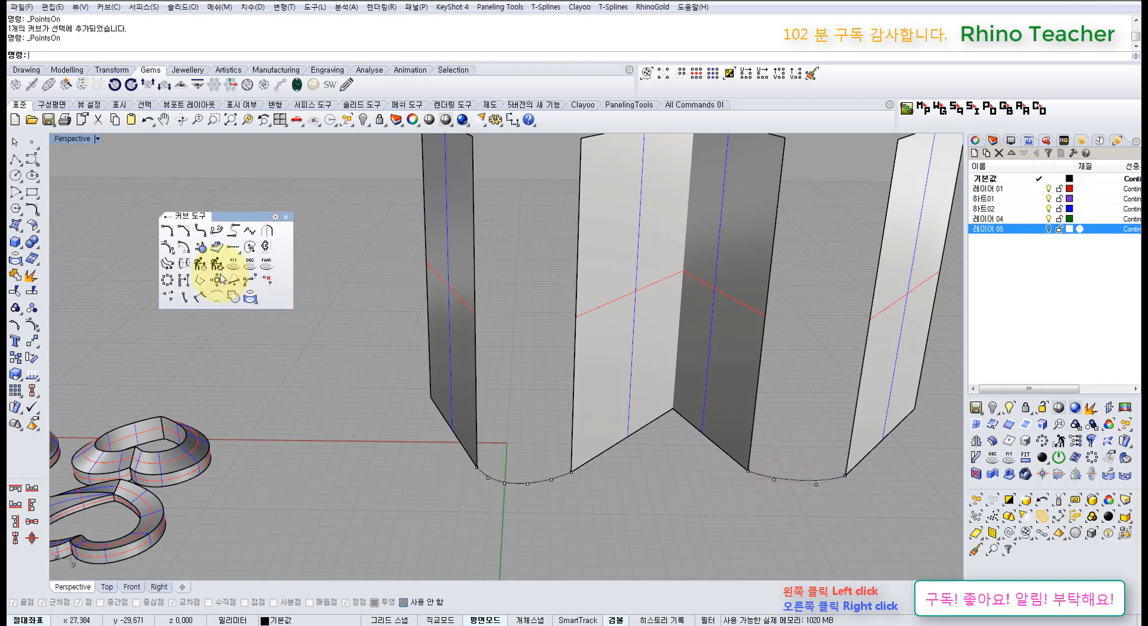
- Start a two-rail sweep using the facing vertical surface edges as rails and the six-point bridging curve as cross section
{"action": "left_click", "coordinate": [17, 224]}
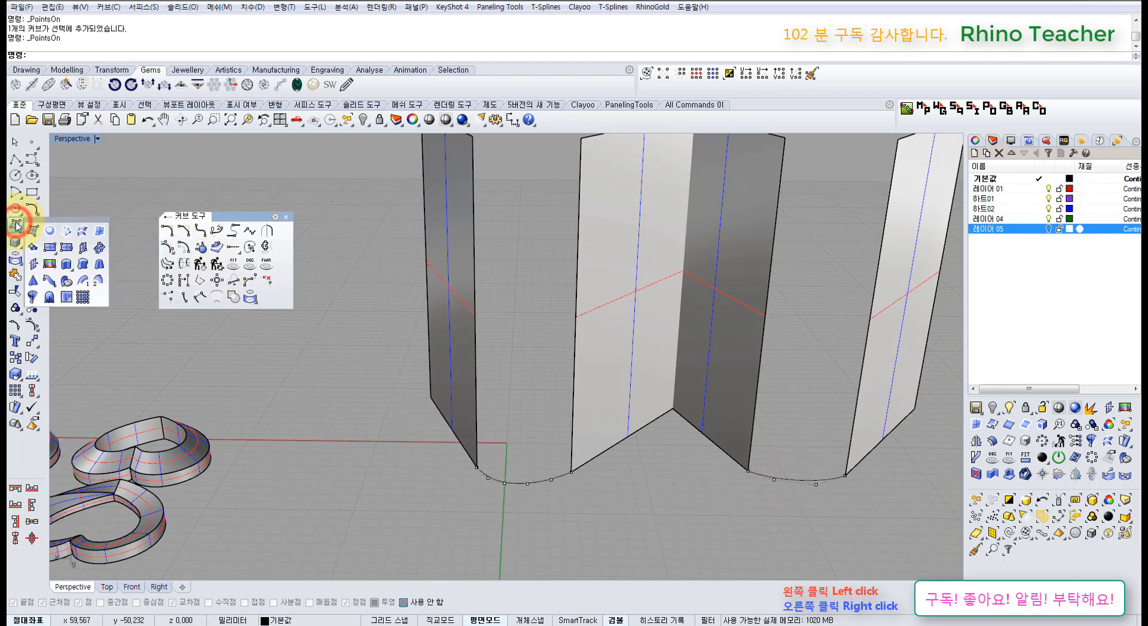
{"action": "left_click_drag", "start_coordinate": [57, 222], "coordinate": [85, 224]}
{"action": "left_click", "coordinate": [127, 288]}
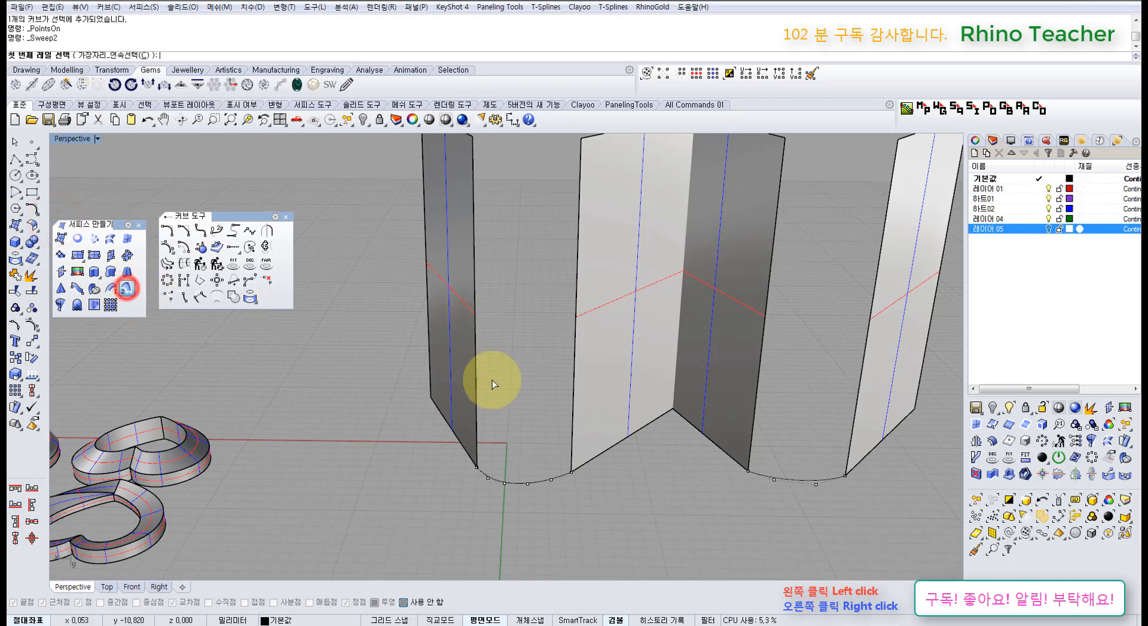
{"action": "right_click_drag", "start_coordinate": [492, 381], "coordinate": [498, 412]}
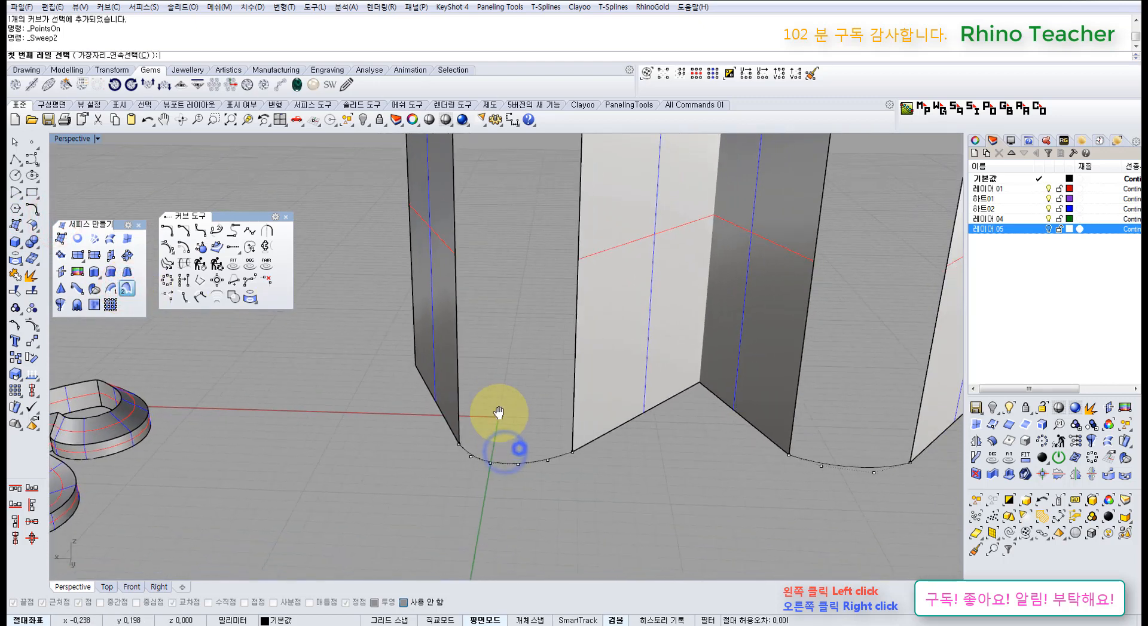
{"action": "left_click", "coordinate": [460, 392]}
{"action": "left_click", "coordinate": [573, 394]}
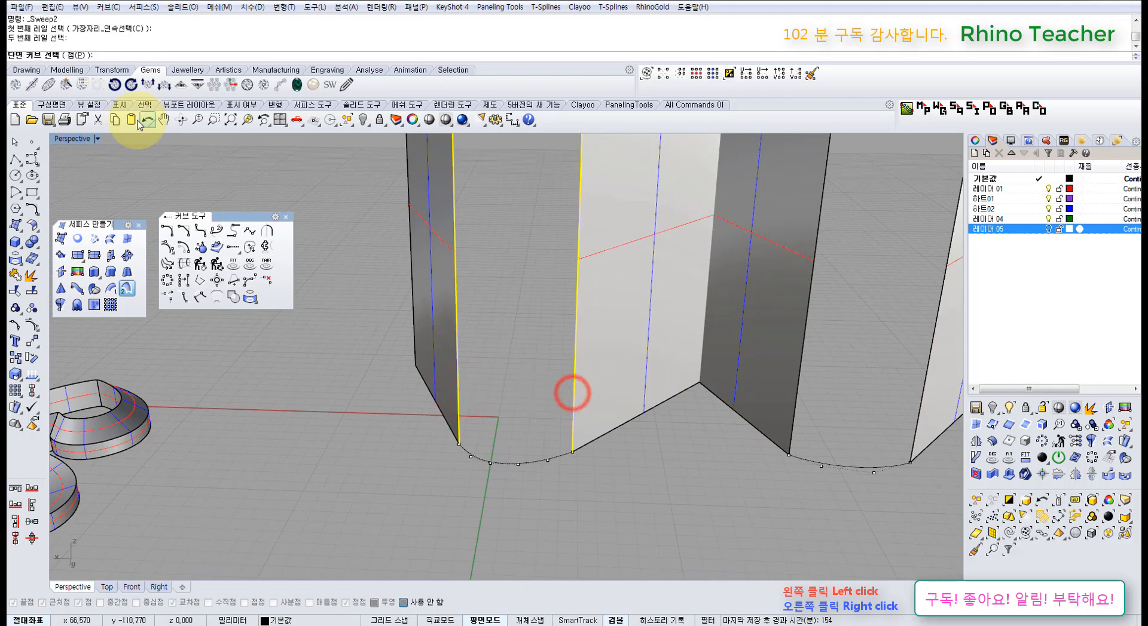
{"action": "left_click", "coordinate": [533, 461]}
{"action": "right_click", "coordinate": [533, 461]}
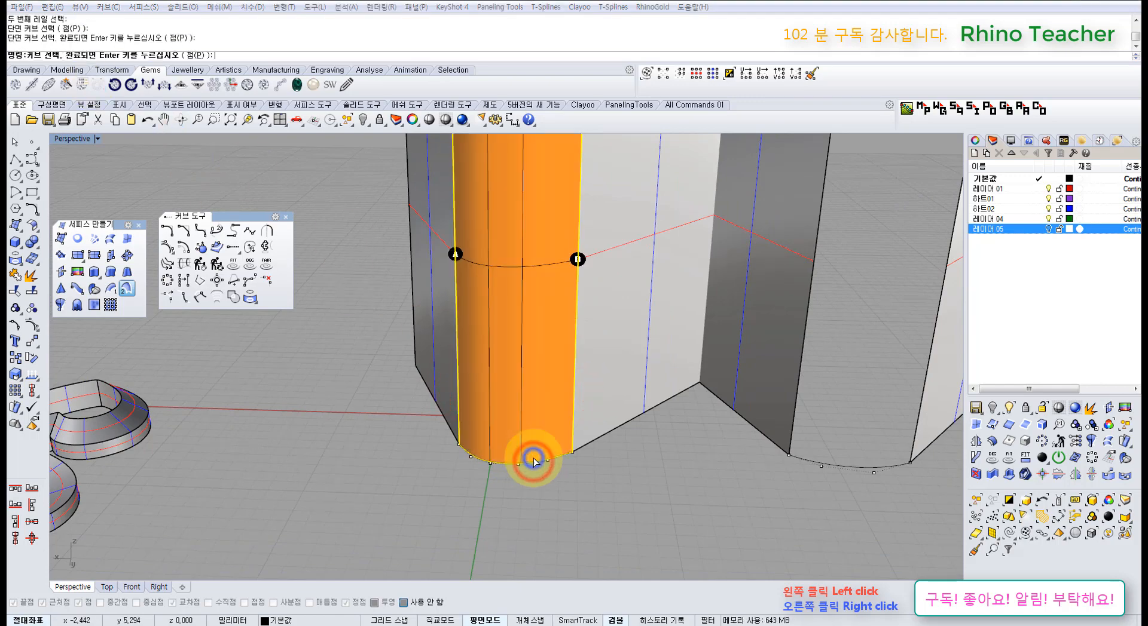
- Set both rails of the six-point sweep to curvature continuity, preview the surface and create it
{"action": "right_click_drag", "start_coordinate": [555, 400], "coordinate": [461, 402]}
{"action": "left_click", "coordinate": [535, 327]}
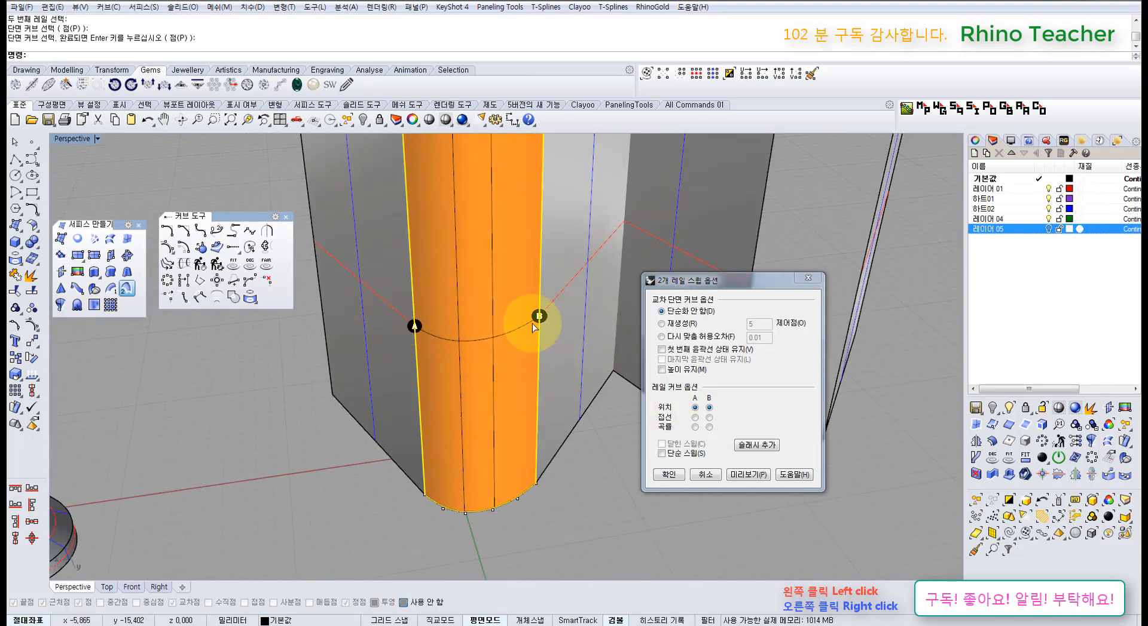
{"action": "right_click_drag", "start_coordinate": [562, 337], "coordinate": [371, 269]}
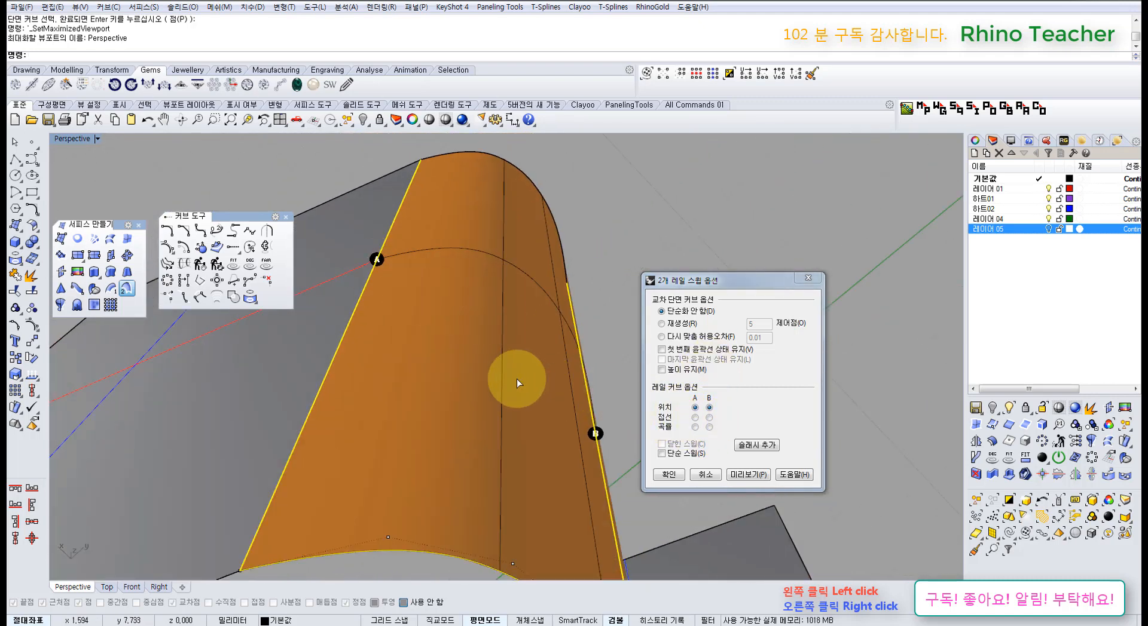
{"action": "right_click_drag", "start_coordinate": [516, 379], "coordinate": [478, 334]}
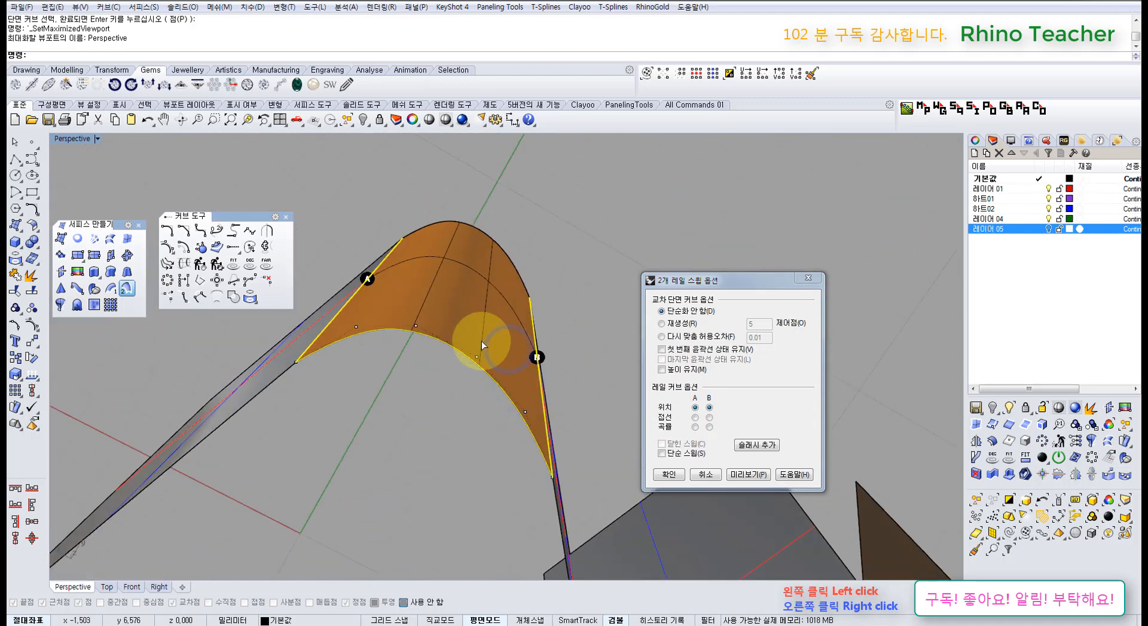
{"action": "mouse_move", "coordinate": [376, 345]}
{"action": "right_mouse_down"}
{"action": "mouse_move", "coordinate": [361, 333]}
{"action": "mouse_move", "coordinate": [372, 362]}
{"action": "right_mouse_up"}
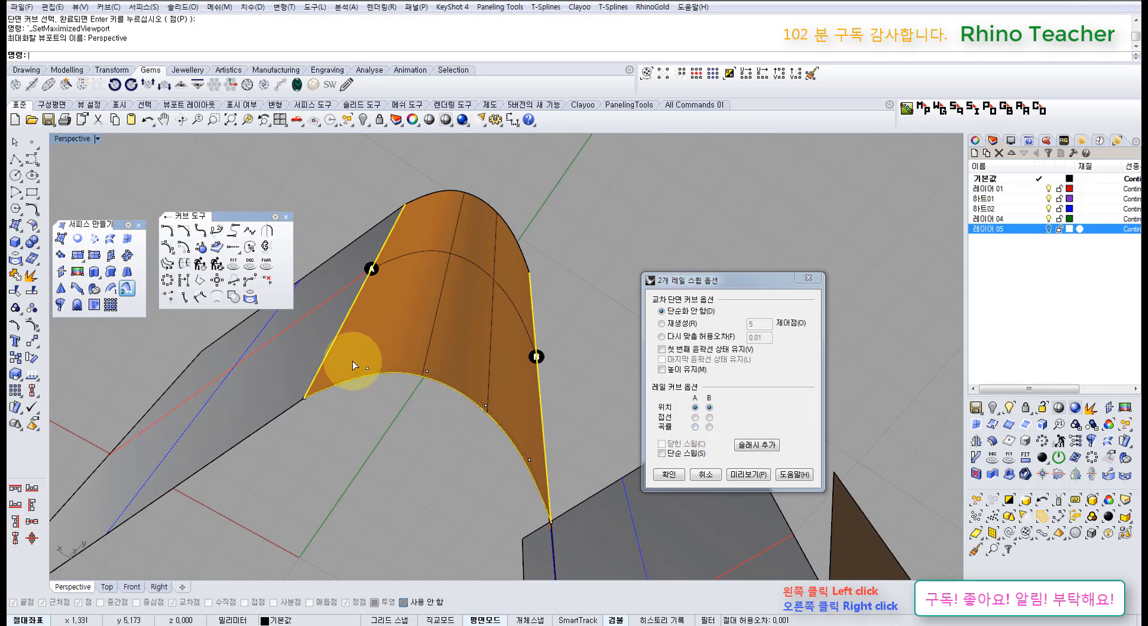
{"action": "right_click_drag", "start_coordinate": [543, 447], "coordinate": [448, 435]}
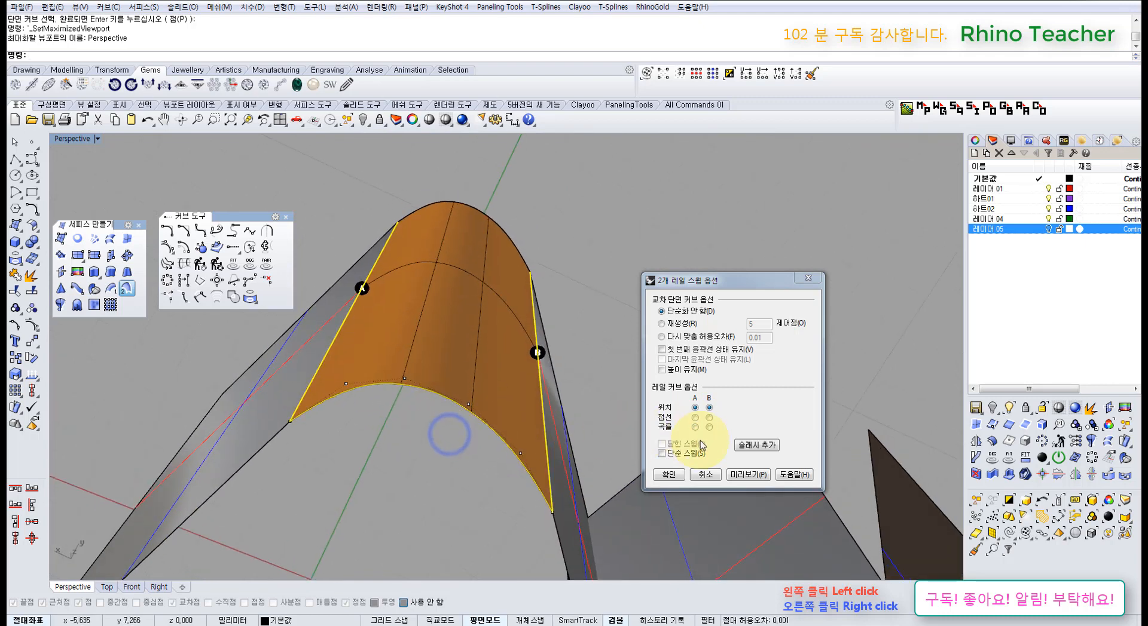
{"action": "left_click", "coordinate": [695, 427]}
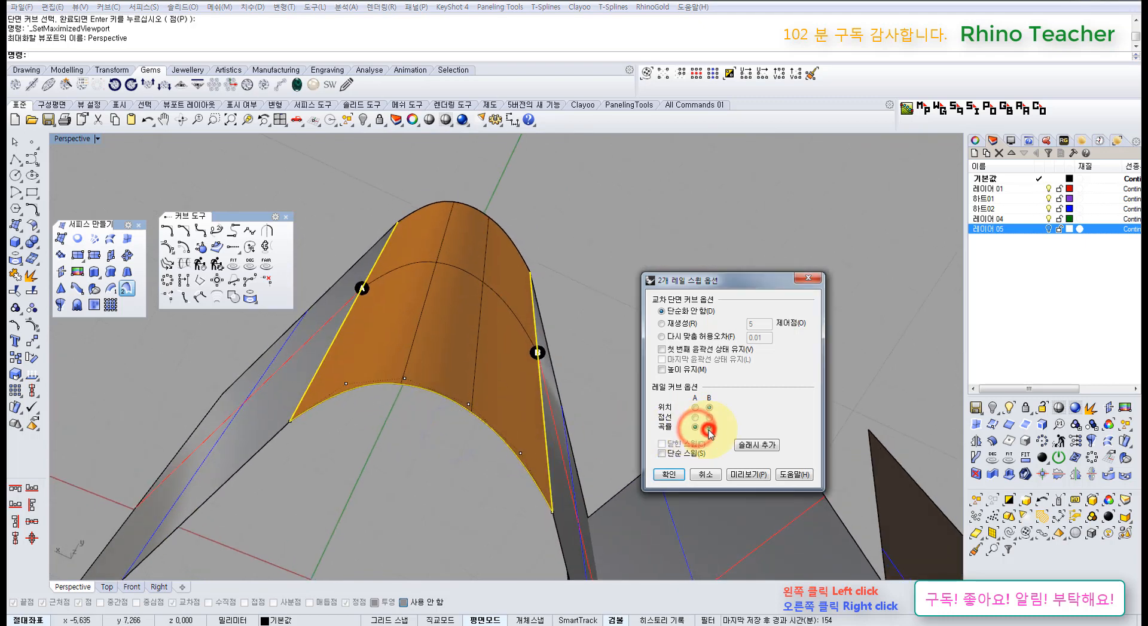
{"action": "left_click", "coordinate": [708, 428]}
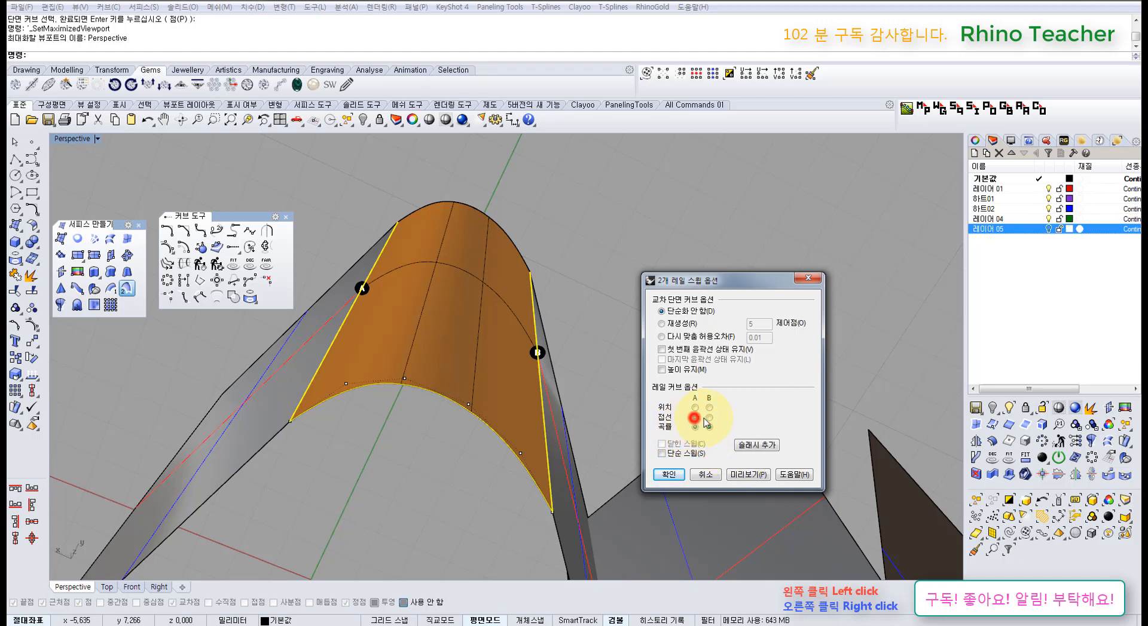
{"action": "left_click", "coordinate": [753, 478]}
{"action": "mouse_move", "coordinate": [500, 419]}
{"action": "right_mouse_down"}
{"action": "mouse_move", "coordinate": [492, 387]}
{"action": "mouse_move", "coordinate": [502, 410]}
{"action": "mouse_move", "coordinate": [499, 419]}
{"action": "mouse_move", "coordinate": [487, 402]}
{"action": "mouse_move", "coordinate": [489, 411]}
{"action": "right_mouse_up"}
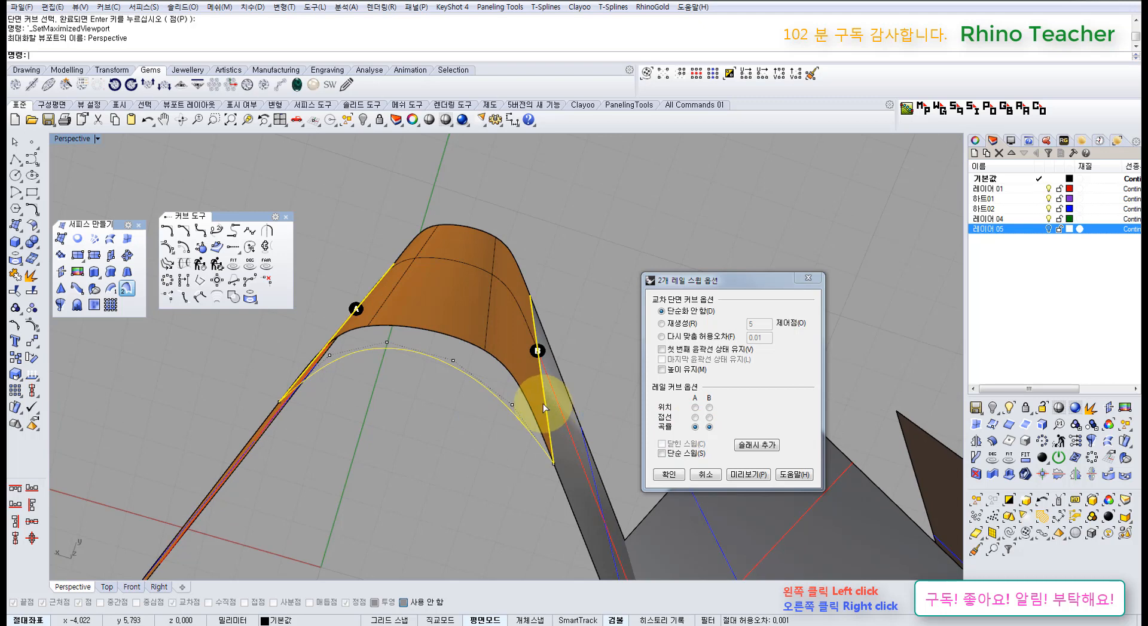
{"action": "left_click", "coordinate": [670, 475]}
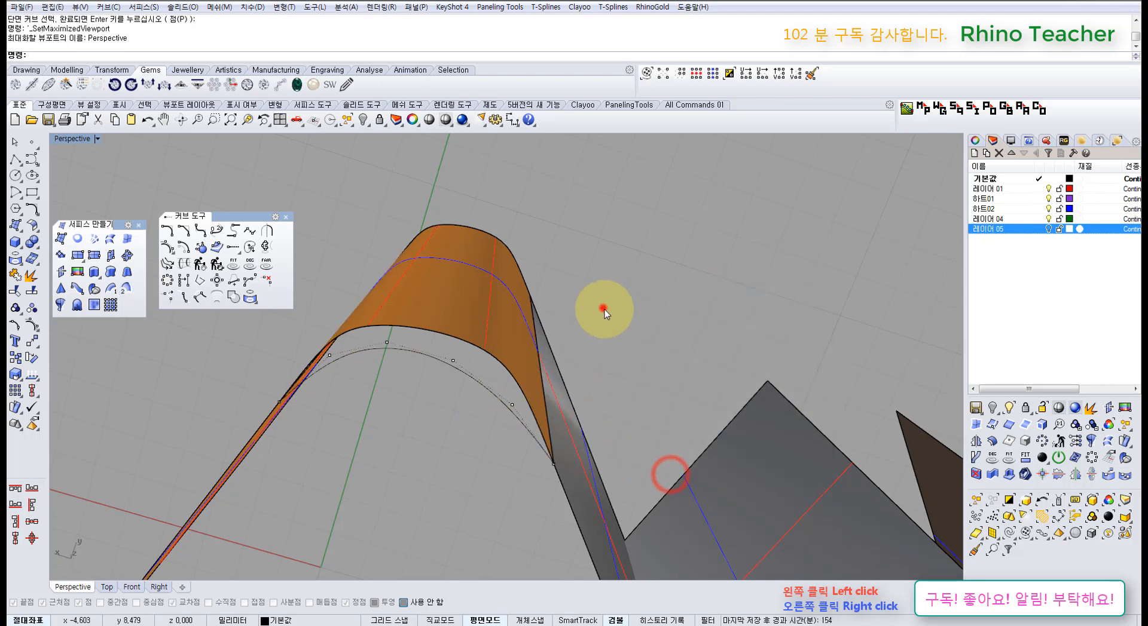
- Examine the four-point bridging curve's two middle control points and its end points where it meets the surfaces
{"action": "left_click", "coordinate": [602, 307]}
{"action": "right_click_drag", "start_coordinate": [628, 307], "coordinate": [443, 350]}
{"action": "right_click_drag", "start_coordinate": [643, 377], "coordinate": [588, 464]}
{"action": "scroll", "coordinate": [620, 440], "scroll_direction": "up", "scroll_amount": 7}
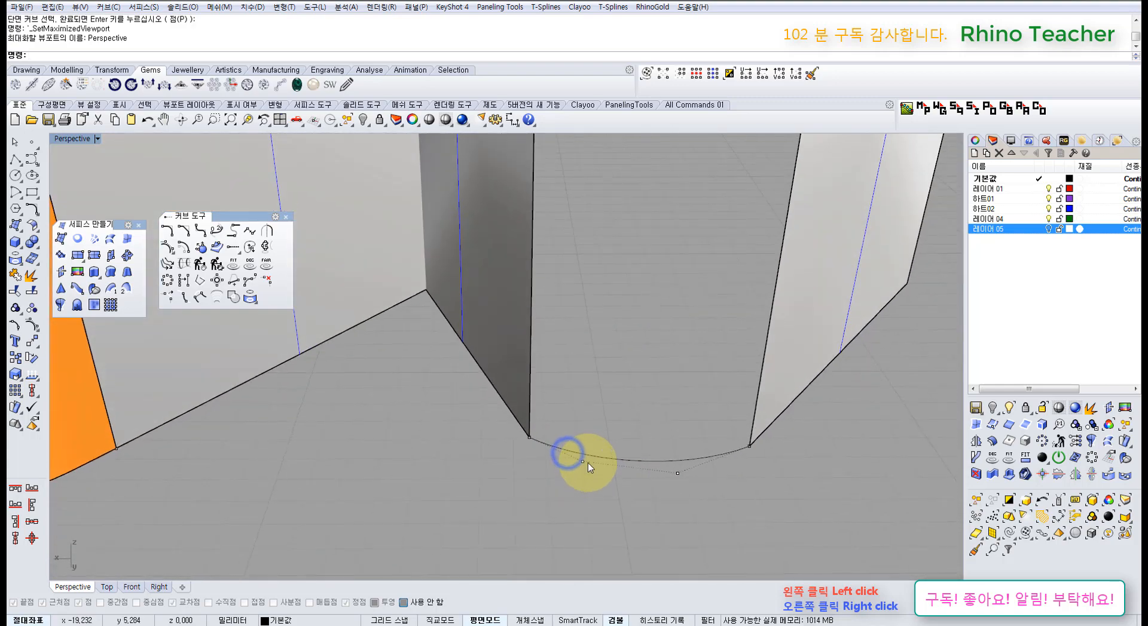
{"action": "left_click_drag", "start_coordinate": [569, 422], "coordinate": [692, 524]}
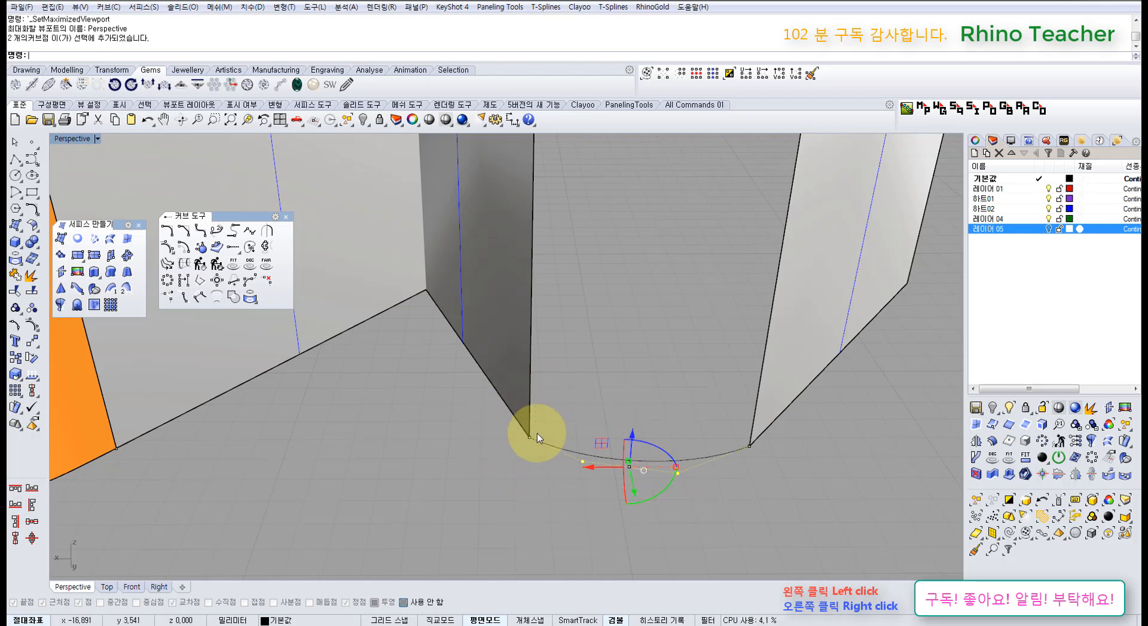
{"action": "left_click", "coordinate": [658, 406]}
{"action": "left_click", "coordinate": [743, 442]}
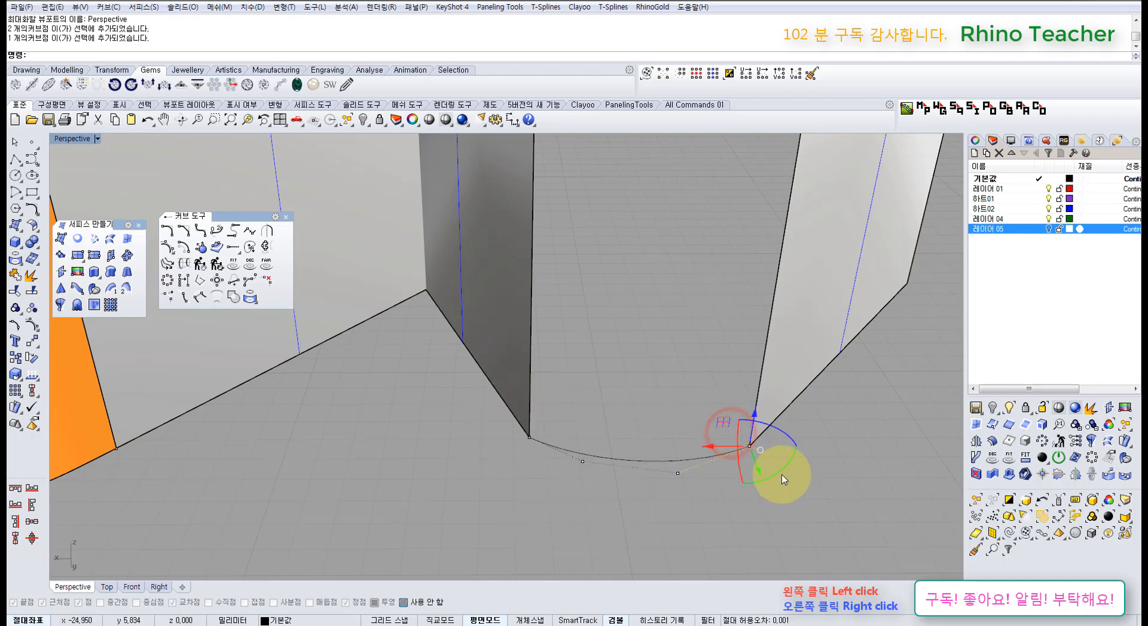
{"action": "left_click", "coordinate": [663, 402]}
{"action": "left_click_drag", "start_coordinate": [551, 423], "coordinate": [697, 520]}
{"action": "right_click_drag", "start_coordinate": [713, 493], "coordinate": [689, 408]}
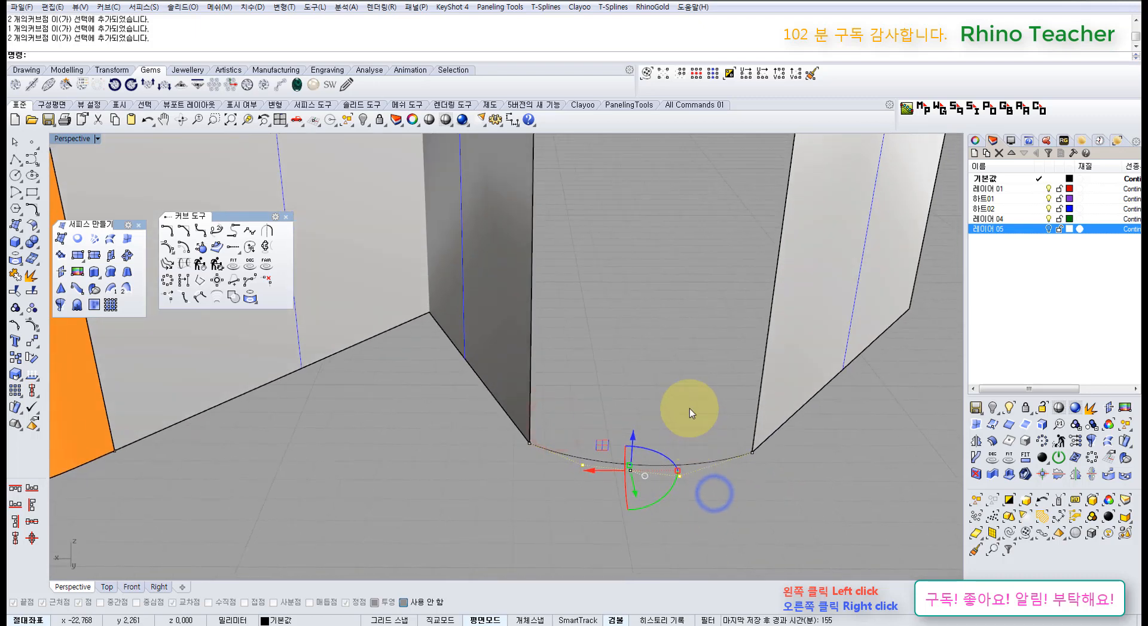
{"action": "left_click", "coordinate": [689, 389]}
- Start a two-rail sweep of the four-point bridging curve along the two vertical surface edges it connects
{"action": "left_click", "coordinate": [126, 291]}
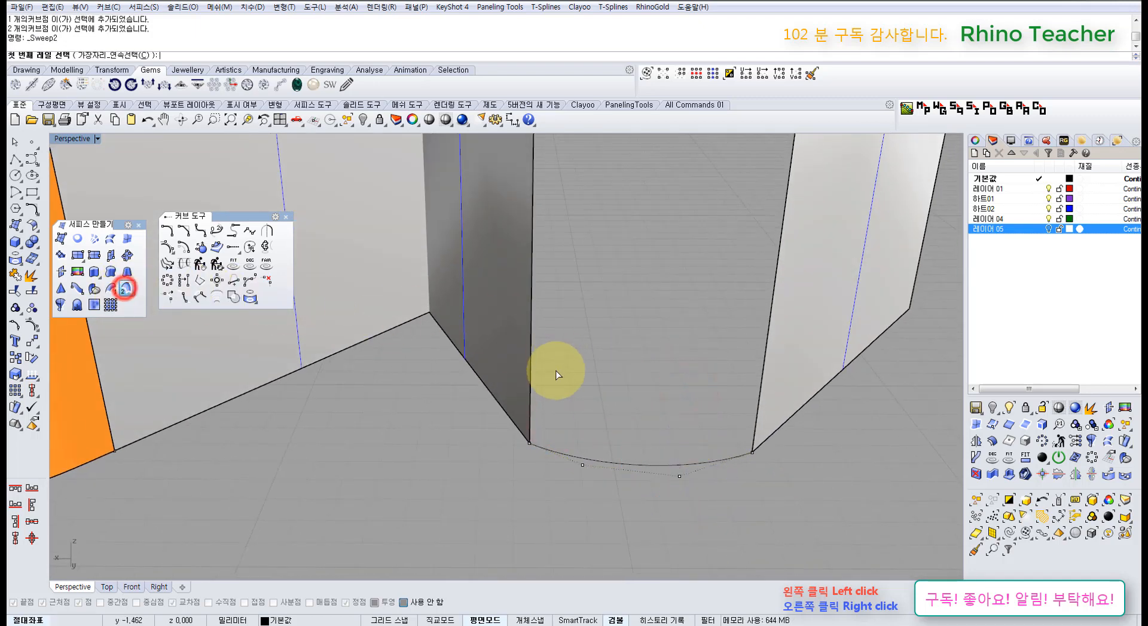
{"action": "left_click", "coordinate": [528, 378]}
{"action": "left_click", "coordinate": [757, 406]}
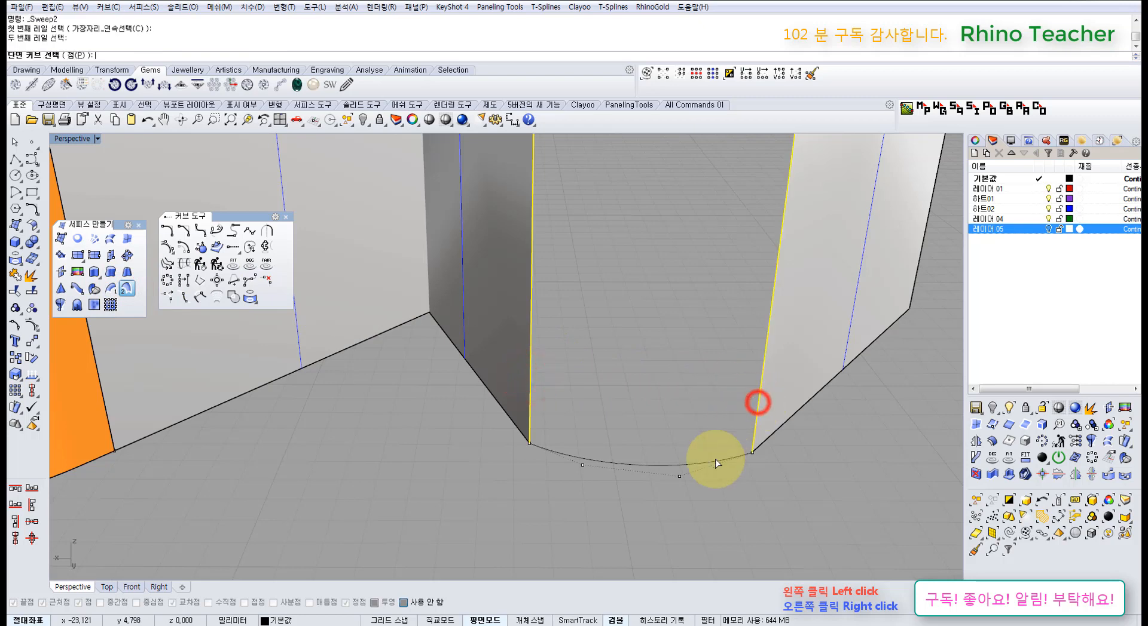
{"action": "left_click", "coordinate": [715, 460]}
{"action": "right_click", "coordinate": [715, 459]}
- Set both rails of the four-point curve's two-rail sweep to tangency and preview how the surface meets the flat surfaces
{"action": "right_click_drag", "start_coordinate": [583, 405], "coordinate": [524, 381]}
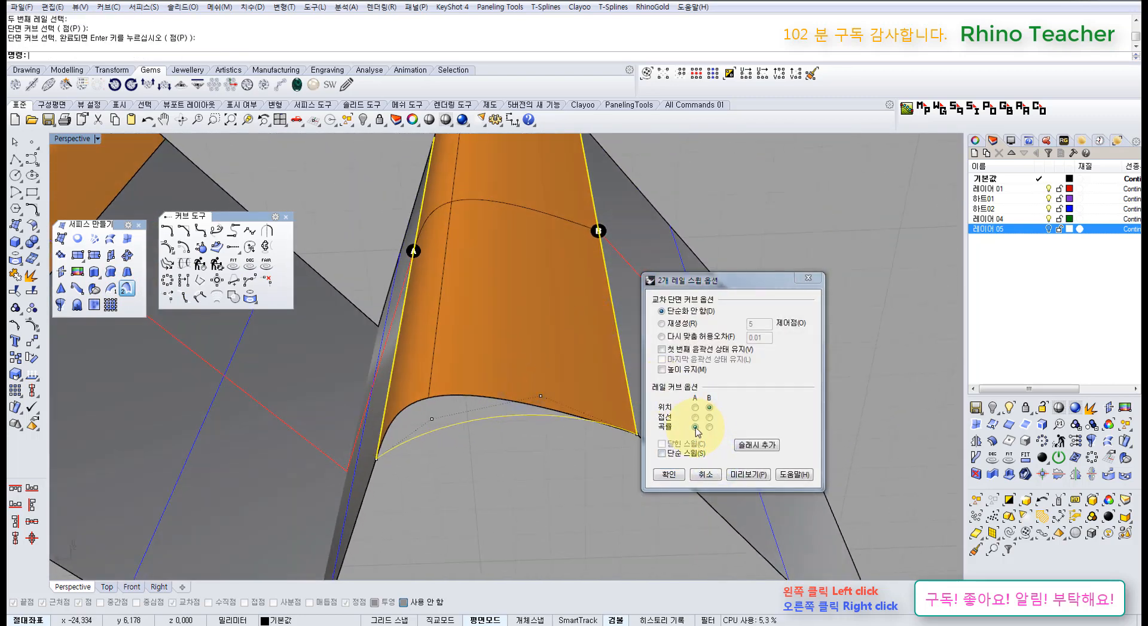
{"action": "left_click", "coordinate": [709, 417]}
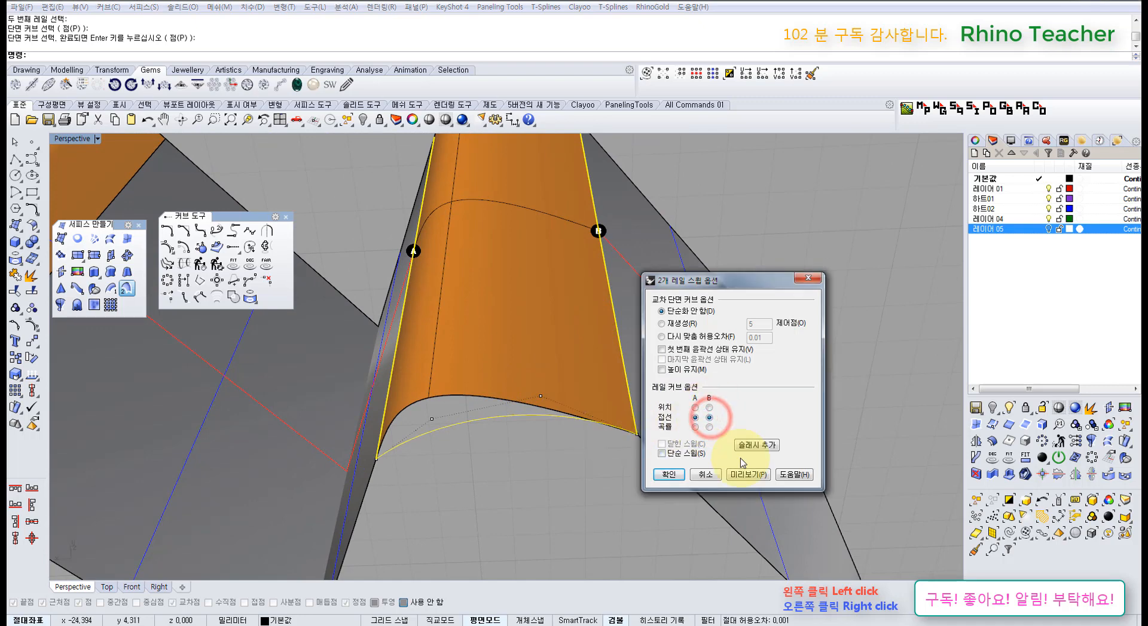
{"action": "left_click", "coordinate": [748, 475]}
{"action": "right_click_drag", "start_coordinate": [538, 341], "coordinate": [410, 383]}
{"action": "scroll", "coordinate": [410, 384], "scroll_direction": "up", "scroll_amount": 3}
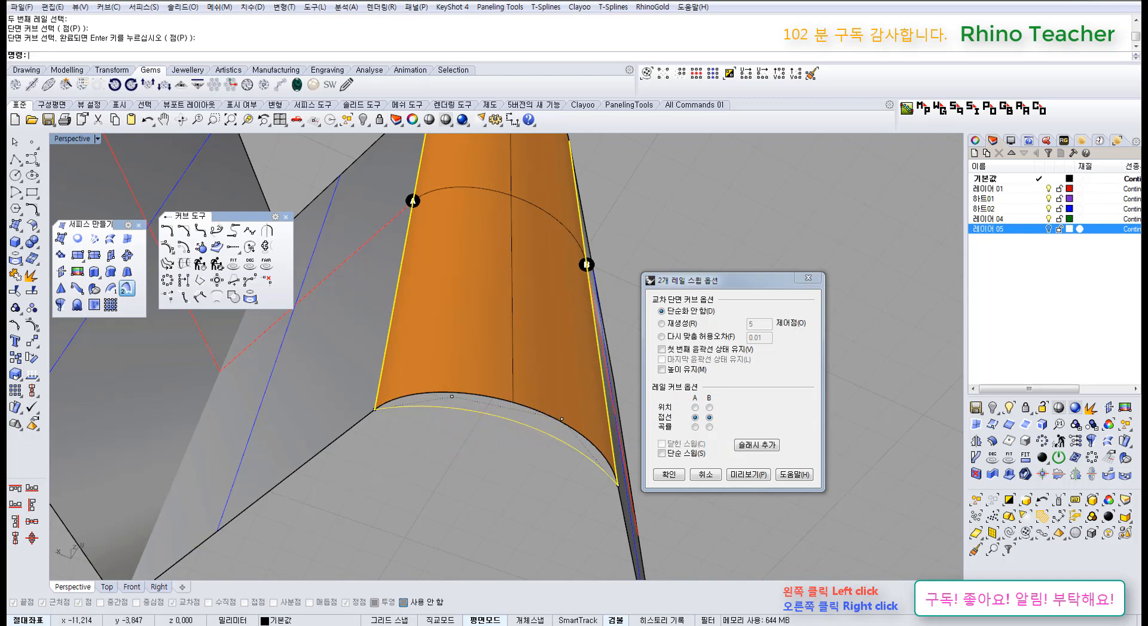
{"action": "scroll", "coordinate": [192, 370], "scroll_direction": "down", "scroll_amount": 3}
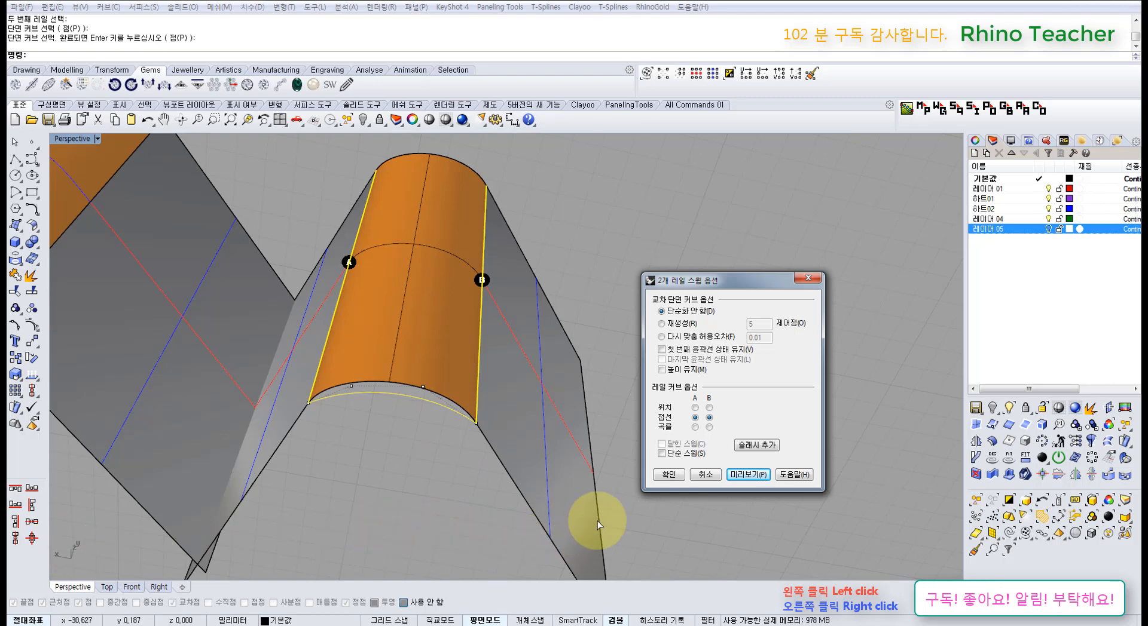
{"action": "right_click_drag", "start_coordinate": [419, 467], "coordinate": [450, 410]}
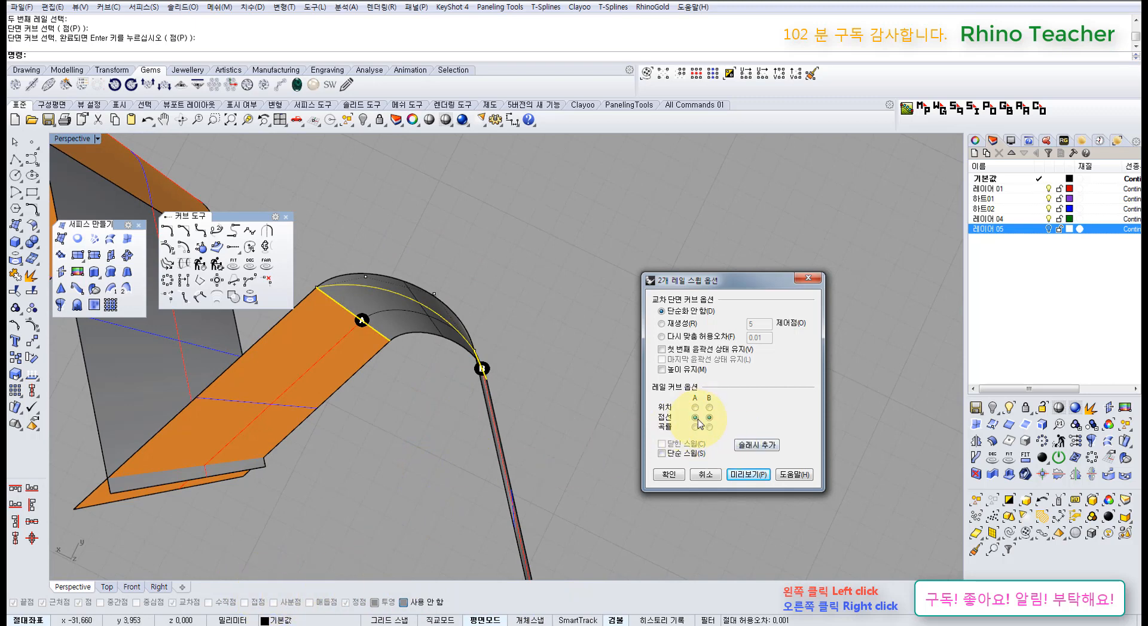
{"action": "mouse_move", "coordinate": [446, 377]}
{"action": "right_mouse_down"}
{"action": "mouse_move", "coordinate": [451, 423]}
{"action": "mouse_move", "coordinate": [433, 410]}
{"action": "mouse_move", "coordinate": [456, 397]}
{"action": "mouse_move", "coordinate": [430, 346]}
{"action": "mouse_move", "coordinate": [461, 379]}
{"action": "mouse_move", "coordinate": [467, 347]}
{"action": "mouse_move", "coordinate": [472, 410]}
{"action": "right_mouse_up"}
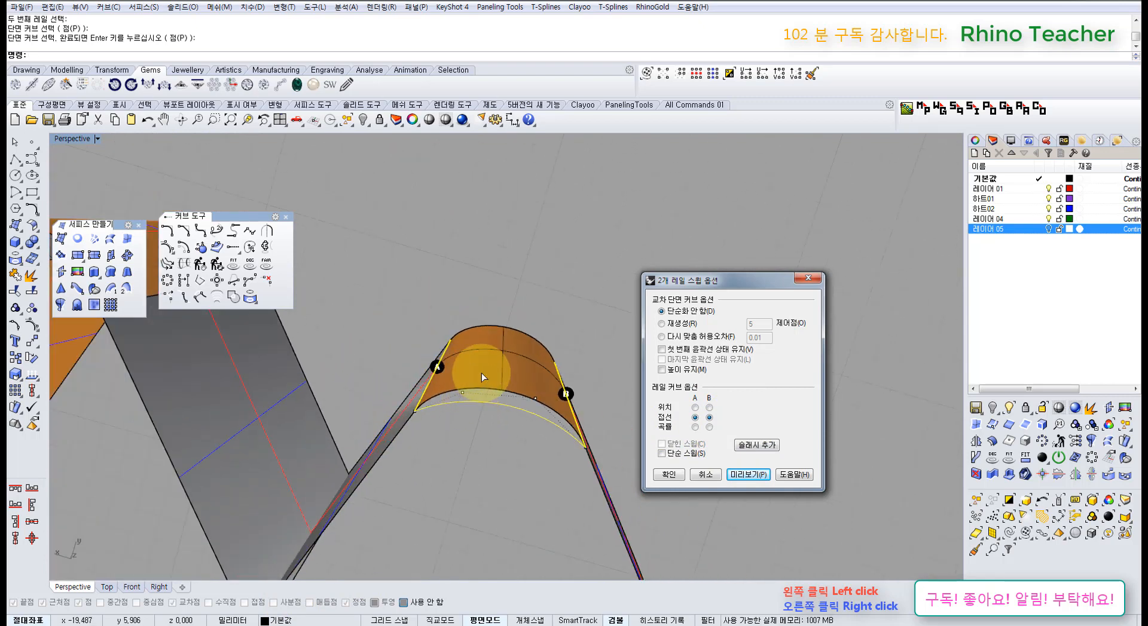
{"action": "mouse_move", "coordinate": [482, 372]}
{"action": "right_mouse_down", "text": "ctrl"}
{"action": "mouse_move", "coordinate": [475, 418]}
{"action": "mouse_move", "coordinate": [446, 417]}
{"action": "right_mouse_up", "text": "ctrl"}
{"action": "right_click_drag", "start_coordinate": [537, 435], "coordinate": [556, 435]}
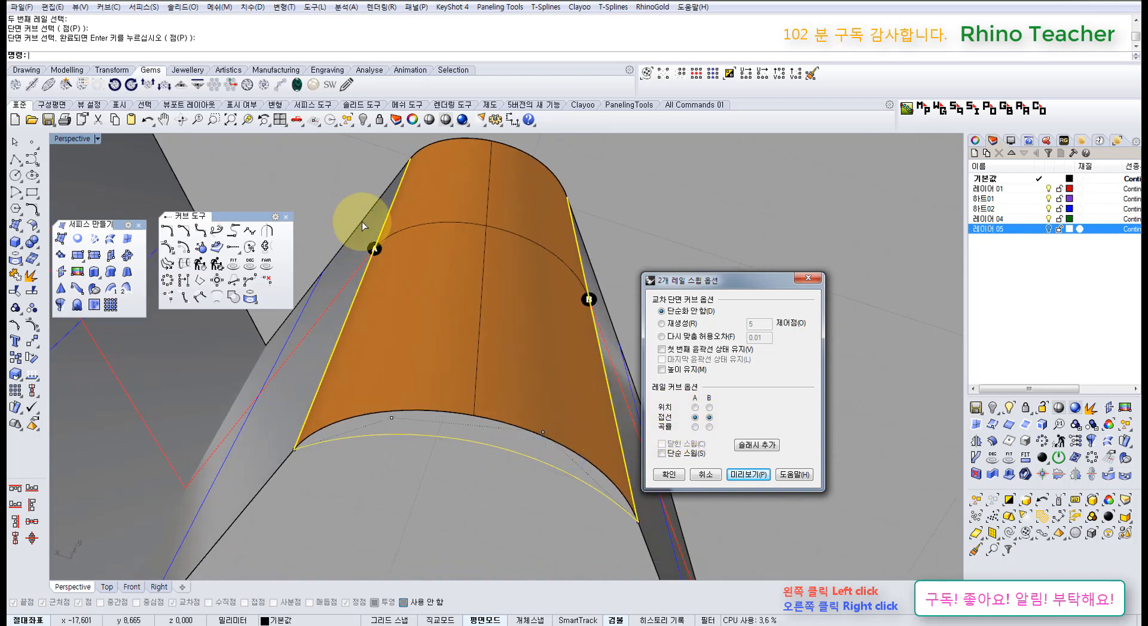
- Try curvature continuity on rail A and on rail B of the four-point sweep, previewing each result
{"action": "left_click", "coordinate": [694, 427]}
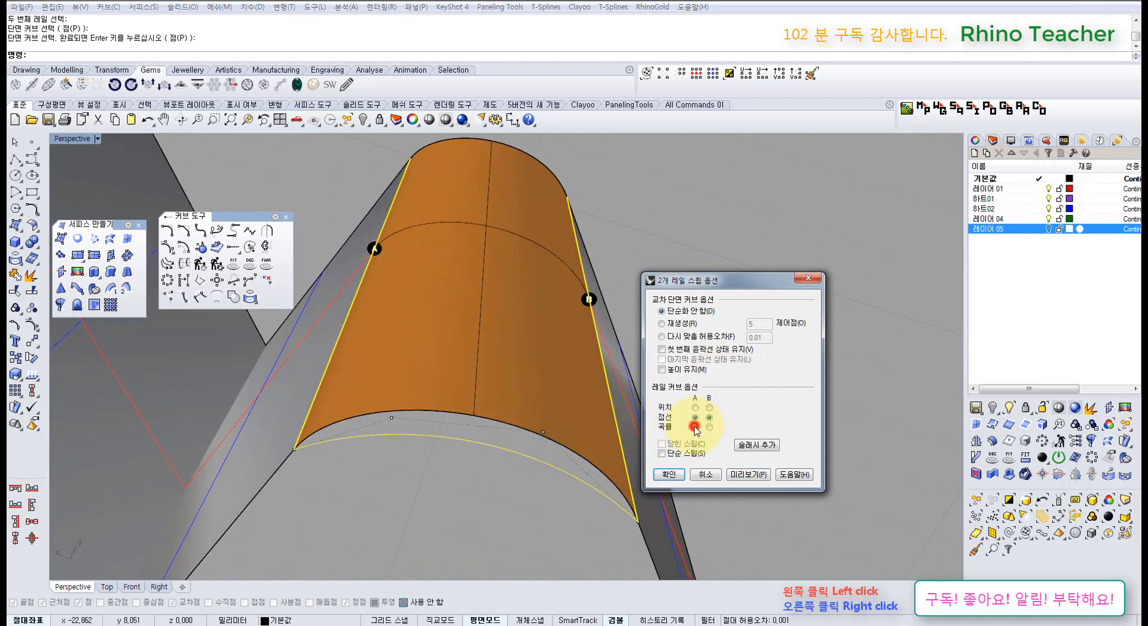
{"action": "left_click", "coordinate": [741, 475]}
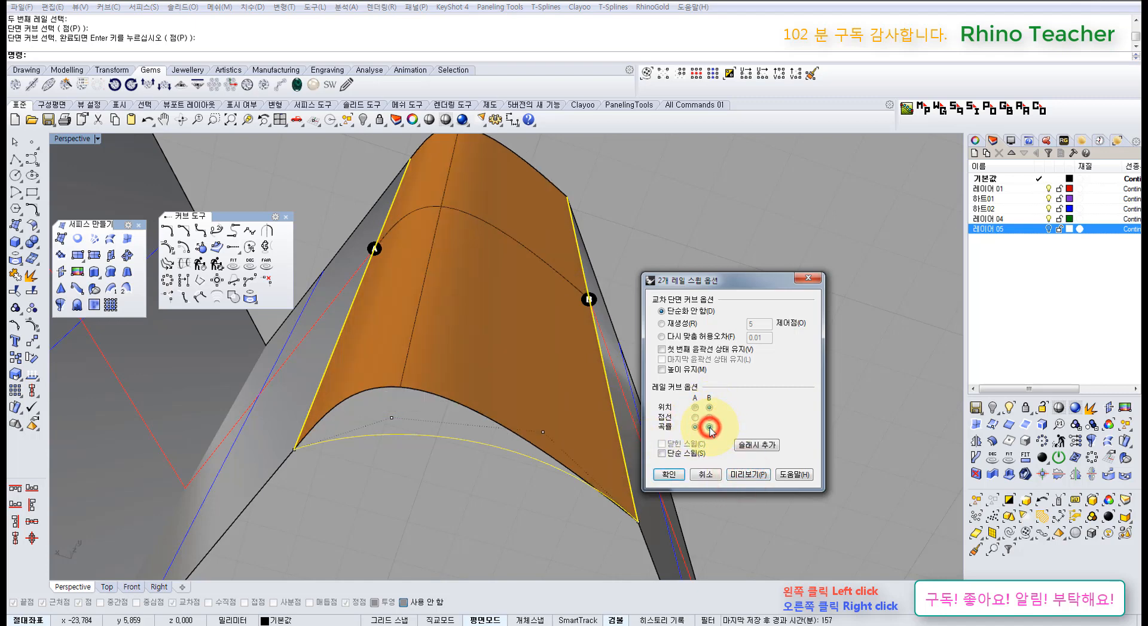
{"action": "left_click", "coordinate": [744, 478]}
{"action": "mouse_move", "coordinate": [539, 451]}
{"action": "right_mouse_down"}
{"action": "mouse_move", "coordinate": [533, 412]}
{"action": "mouse_move", "coordinate": [538, 429]}
{"action": "right_mouse_up"}
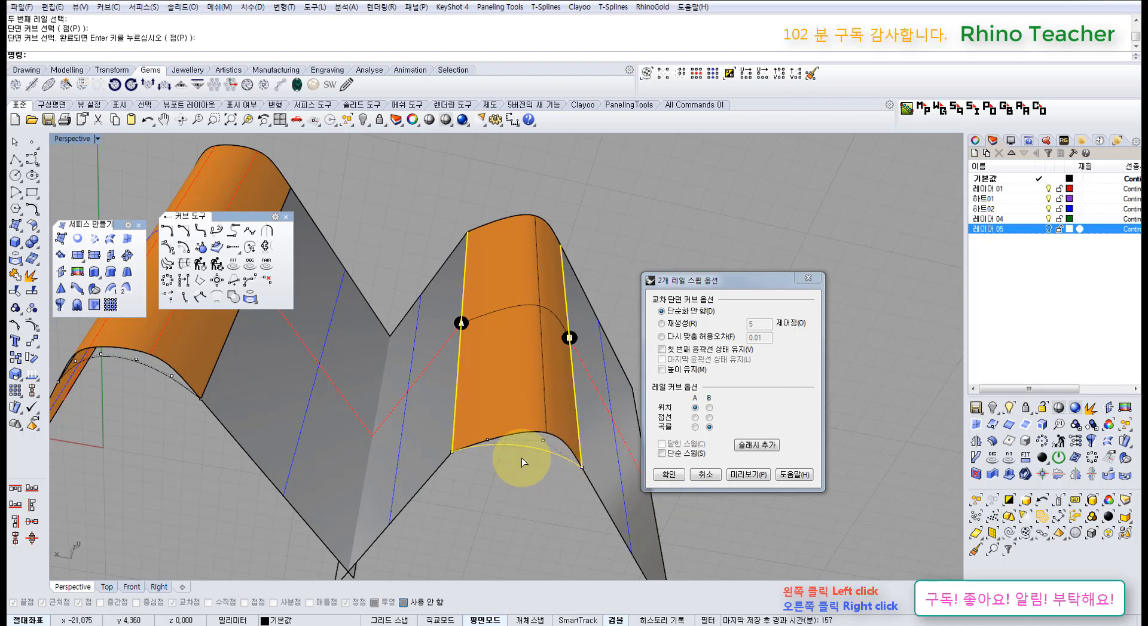
{"action": "right_click_drag", "start_coordinate": [528, 460], "coordinate": [534, 418]}
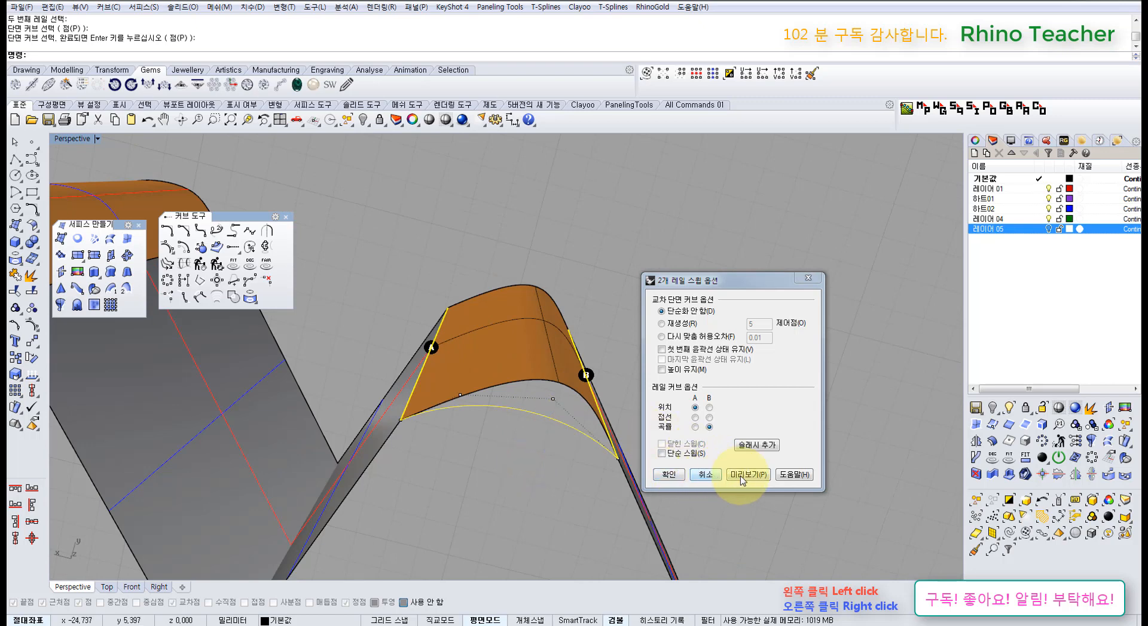
- Return rails A and B to tangency, preview the four-point sweep again and create the surface
{"action": "left_click", "coordinate": [709, 417]}
{"action": "left_click", "coordinate": [694, 418]}
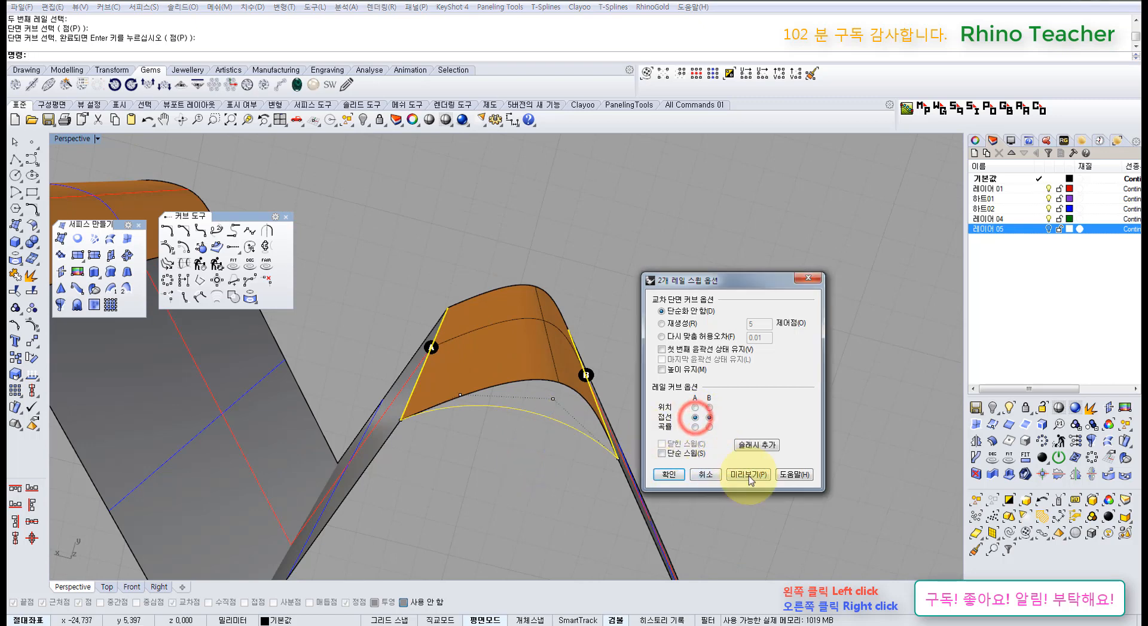
{"action": "left_click", "coordinate": [748, 475]}
{"action": "right_click_drag", "start_coordinate": [564, 466], "coordinate": [679, 492]}
{"action": "left_click", "coordinate": [669, 474]}
- Delete all the flat surfaces, swept surfaces and bridging curves of the sweep demonstration
{"action": "left_click_drag", "start_coordinate": [689, 492], "coordinate": [409, 350]}
{"action": "right_click_drag", "start_coordinate": [407, 413], "coordinate": [565, 444]}
{"action": "key", "text": "Delete"}
{"action": "right_click_drag", "start_coordinate": [402, 440], "coordinate": [497, 458]}
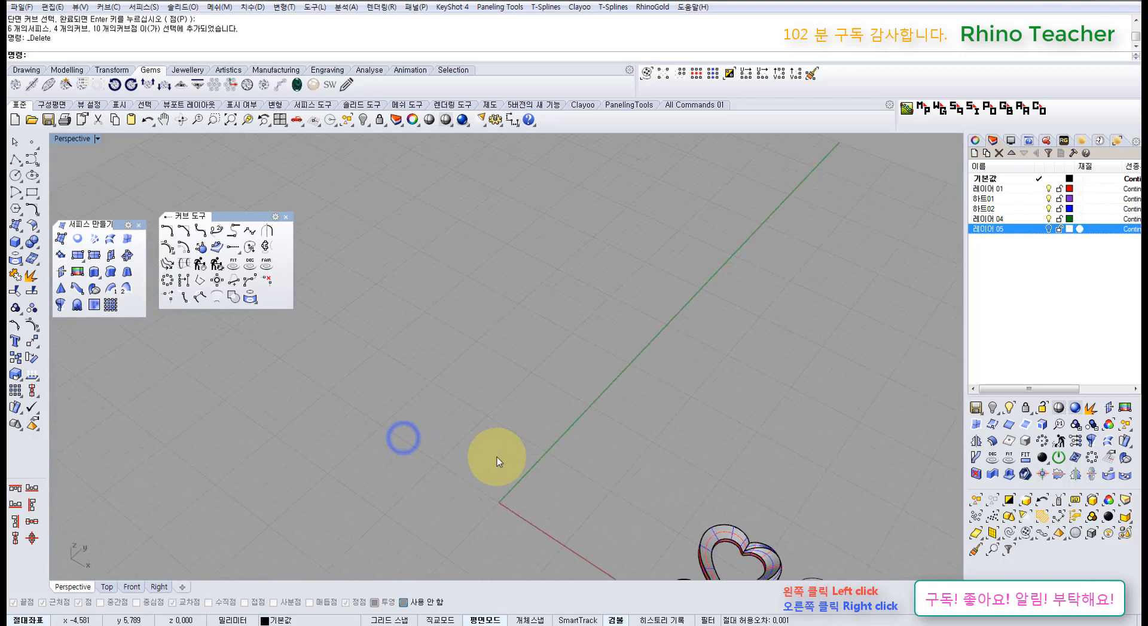
- In the Top view, draw two separate sloping lines beside the hearts as an inverted V with nearly meeting upper ends
{"action": "key", "text": "ctrl+F1"}
{"action": "scroll", "coordinate": [492, 454], "scroll_direction": "down", "scroll_amount": 10}
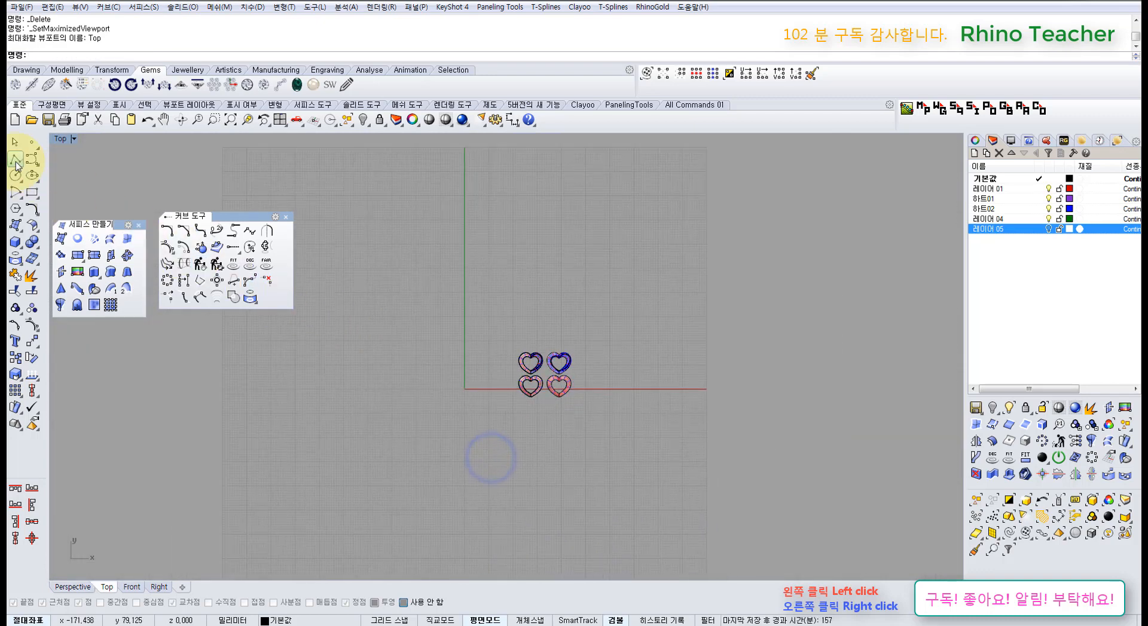
{"action": "left_click", "coordinate": [15, 158]}
{"action": "scroll", "coordinate": [419, 347], "scroll_direction": "up", "scroll_amount": 3}
{"action": "left_click", "coordinate": [490, 350]}
{"action": "left_click", "coordinate": [438, 405]}
{"action": "right_click", "coordinate": [439, 405]}
{"action": "right_click", "coordinate": [517, 362]}
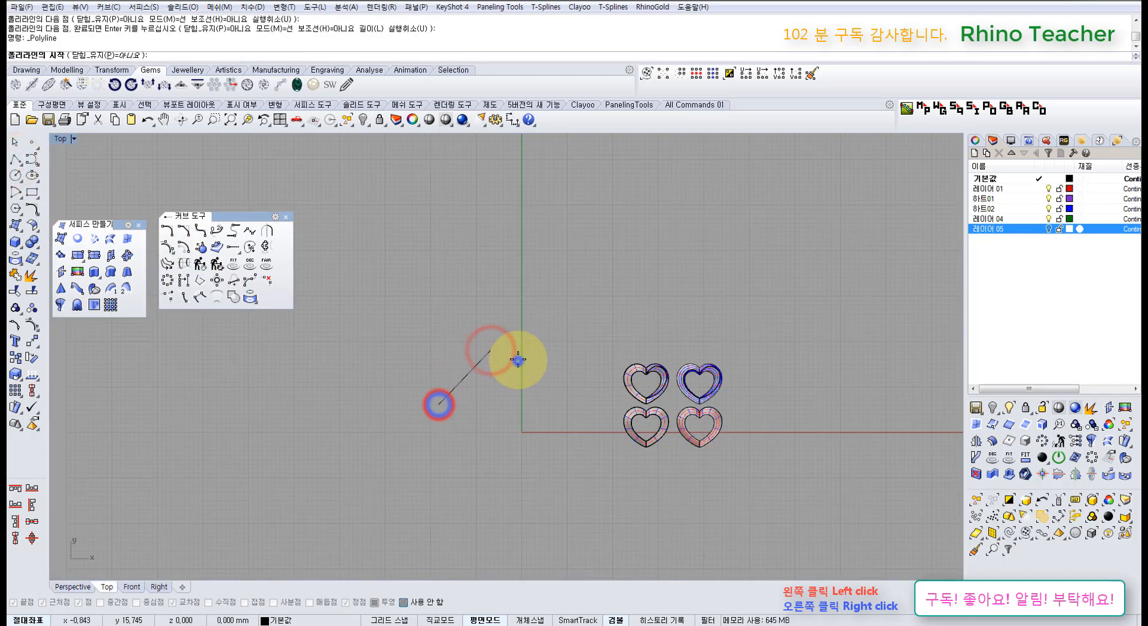
{"action": "left_click", "coordinate": [496, 352]}
{"action": "left_click", "coordinate": [526, 408]}
{"action": "right_click", "coordinate": [526, 408]}
- Move the right sloping line sideways to leave a wider gap between the two upper ends
{"action": "scroll", "coordinate": [500, 369], "scroll_direction": "up", "scroll_amount": 6}
{"action": "left_click_drag", "start_coordinate": [546, 361], "coordinate": [507, 394]}
{"action": "right_click_drag", "start_coordinate": [524, 390], "coordinate": [477, 358]}
{"action": "scroll", "coordinate": [472, 348], "scroll_direction": "up", "scroll_amount": 4}
{"action": "left_click_drag", "start_coordinate": [507, 342], "coordinate": [527, 343]}
{"action": "left_click", "coordinate": [561, 307]}
{"action": "right_click_drag", "start_coordinate": [457, 321], "coordinate": [466, 371]}
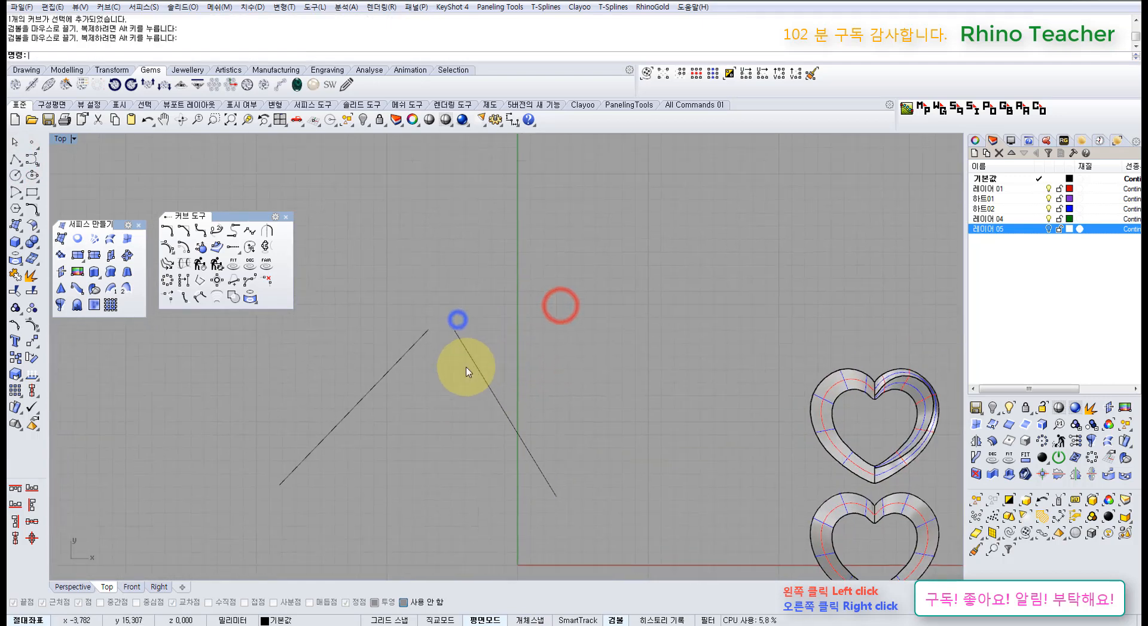
{"action": "scroll", "coordinate": [415, 330], "scroll_direction": "up", "scroll_amount": 6}
{"action": "left_click_drag", "start_coordinate": [576, 367], "coordinate": [364, 360]}
{"action": "left_click", "coordinate": [353, 287]}
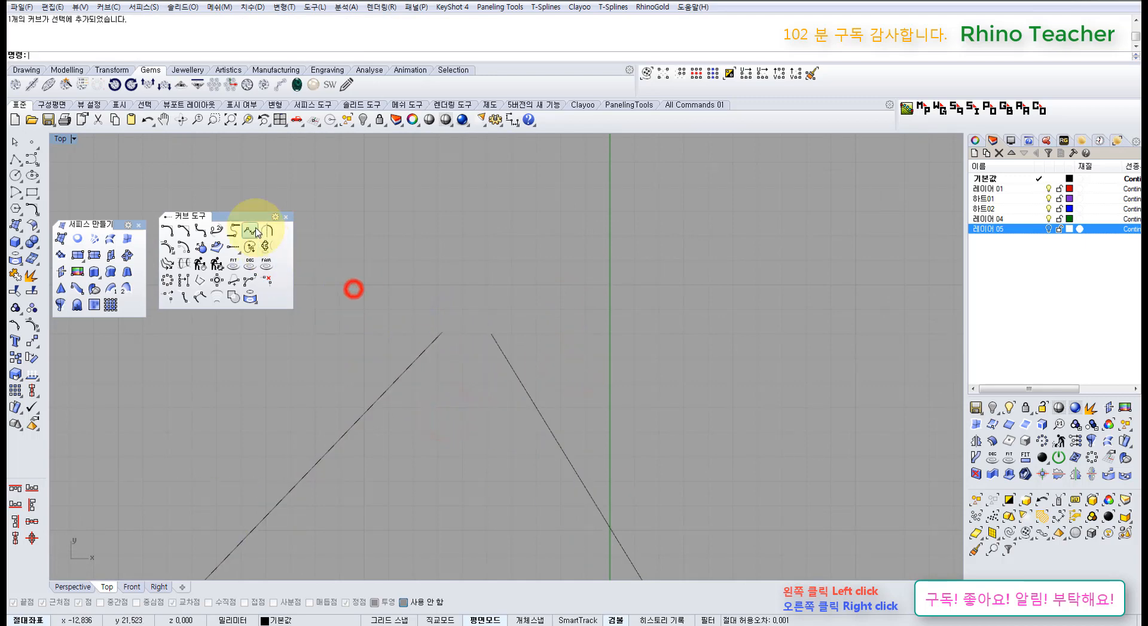
- Try matching the upper ends of the two lines with tangency continuity using the Match command
{"action": "left_click", "coordinate": [250, 230]}
{"action": "left_click", "coordinate": [430, 346]}
{"action": "left_click", "coordinate": [507, 361]}
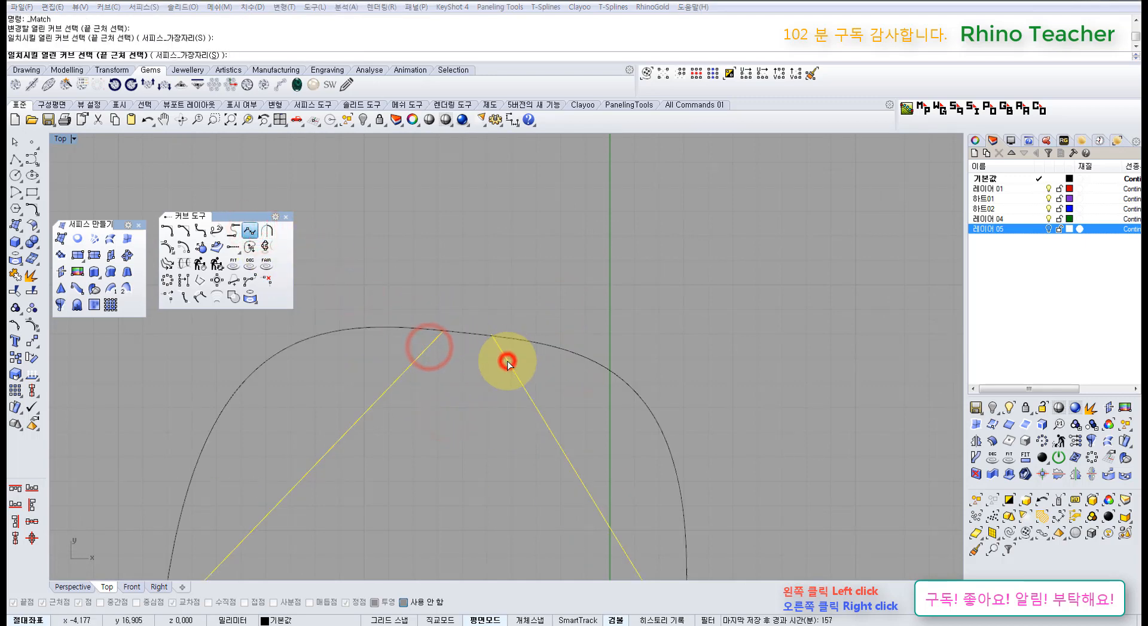
{"action": "right_click_drag", "start_coordinate": [506, 414], "coordinate": [498, 323]}
{"action": "left_click", "coordinate": [652, 283]}
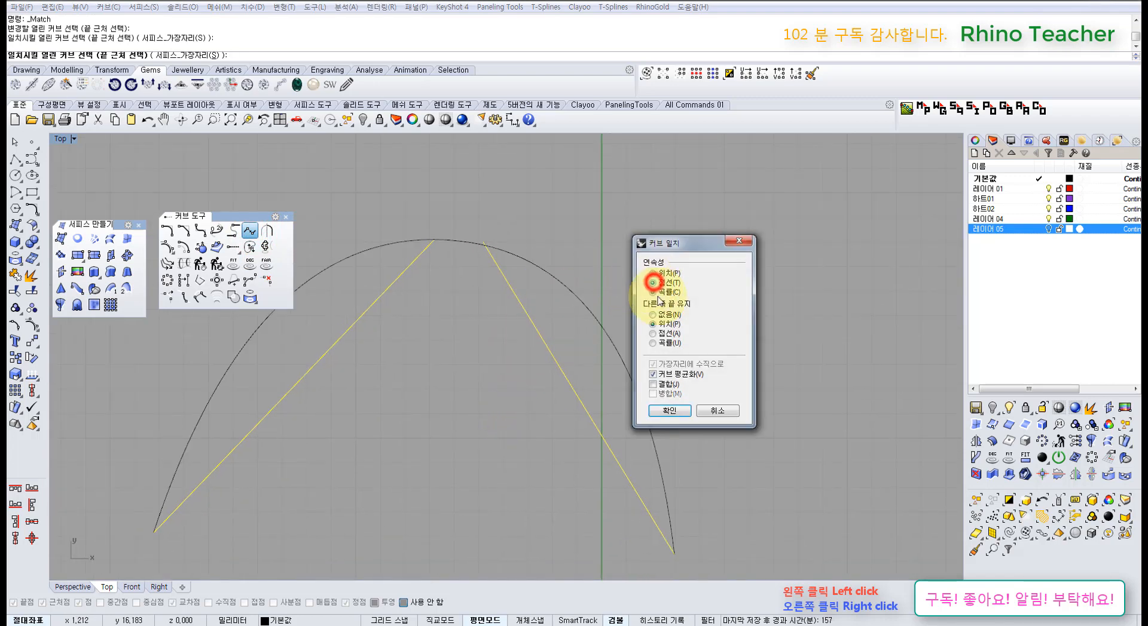
{"action": "scroll", "coordinate": [450, 402], "scroll_direction": "down", "scroll_amount": 4}
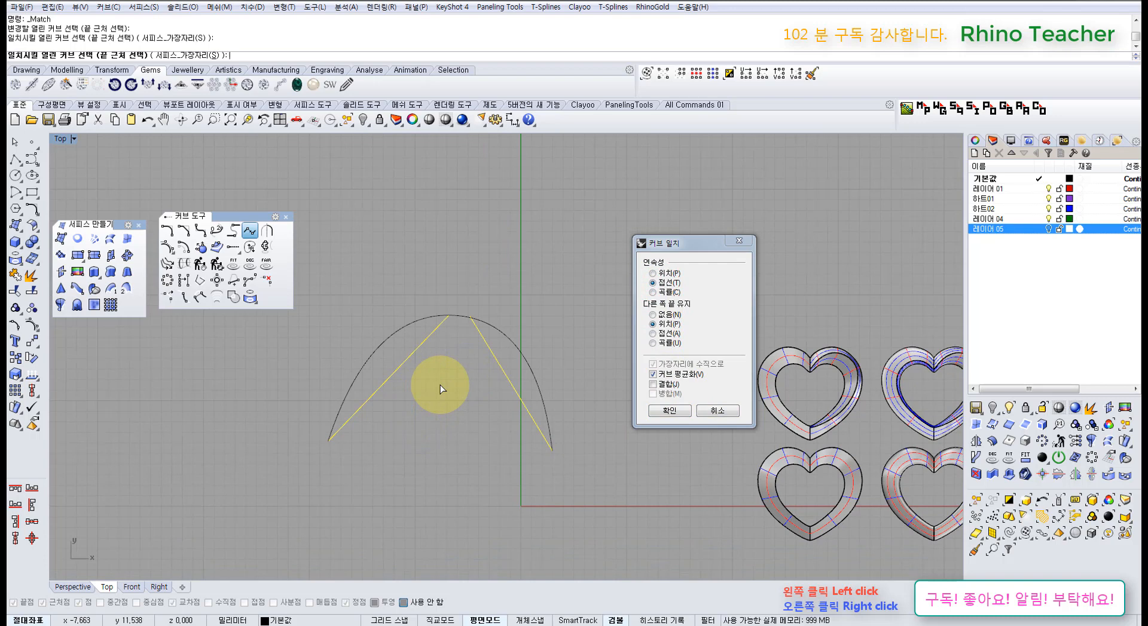
{"action": "right_click_drag", "start_coordinate": [440, 385], "coordinate": [407, 400]}
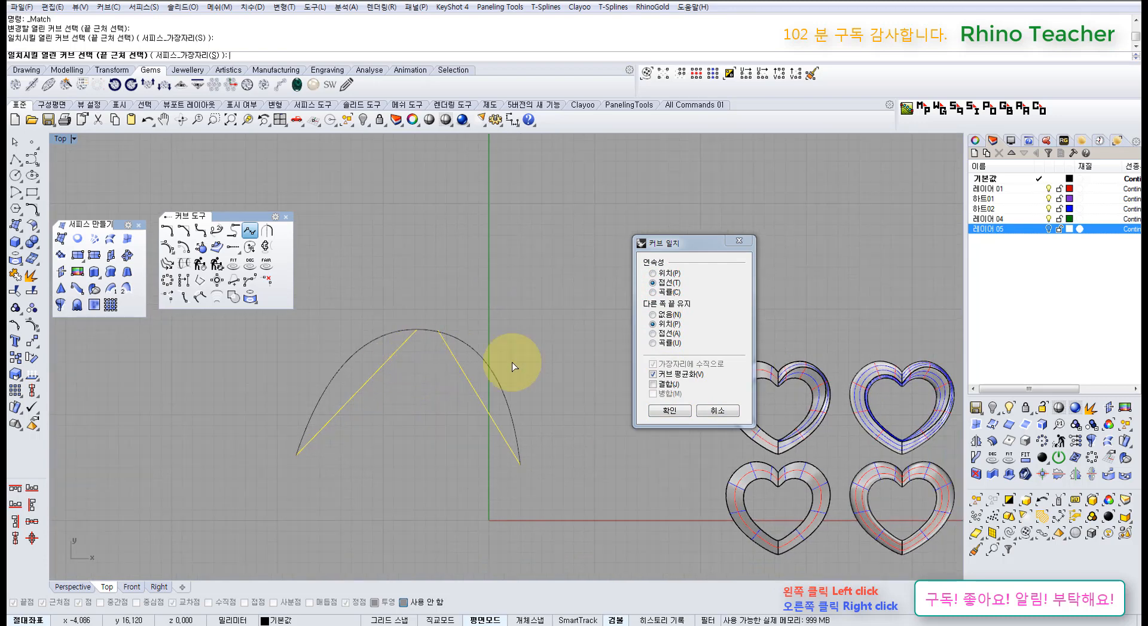
{"action": "left_click", "coordinate": [718, 411]}
- Try moving the right line freehand toward the left line's upper end, and undo the move
{"action": "scroll", "coordinate": [496, 385], "scroll_direction": "up", "scroll_amount": 3}
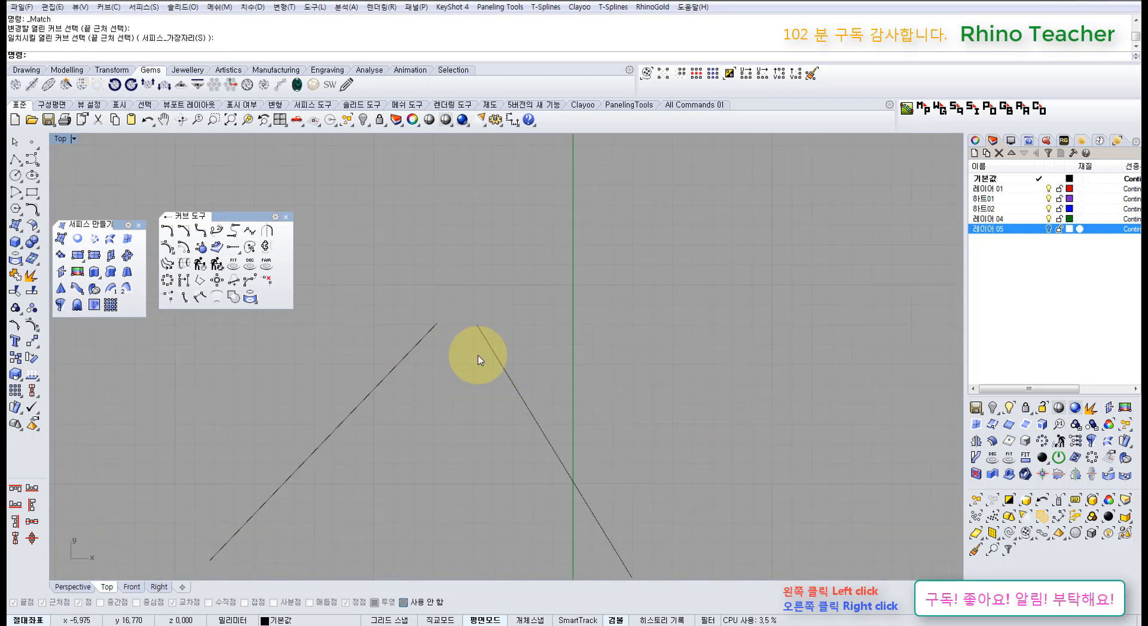
{"action": "left_click", "coordinate": [499, 361]}
{"action": "left_click_drag", "start_coordinate": [584, 423], "coordinate": [548, 422]}
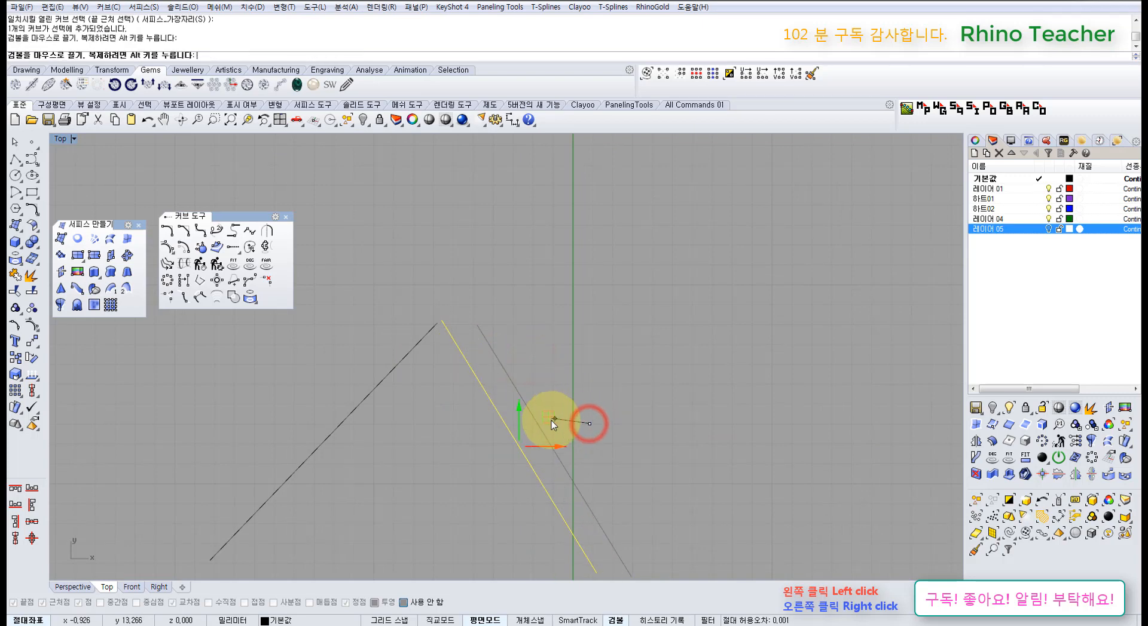
{"action": "key", "text": "ctrl+z"}
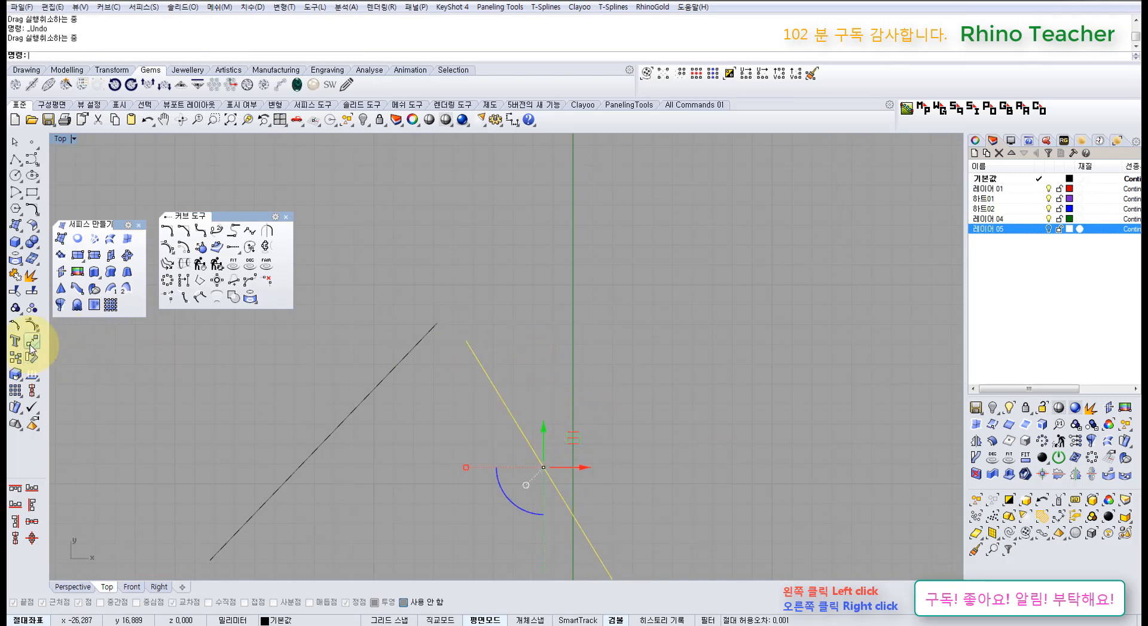
- Move the right line from its upper end point exactly onto the left line's upper end point
{"action": "left_click", "coordinate": [30, 342]}
{"action": "left_click", "coordinate": [466, 344]}
{"action": "left_click", "coordinate": [438, 324]}
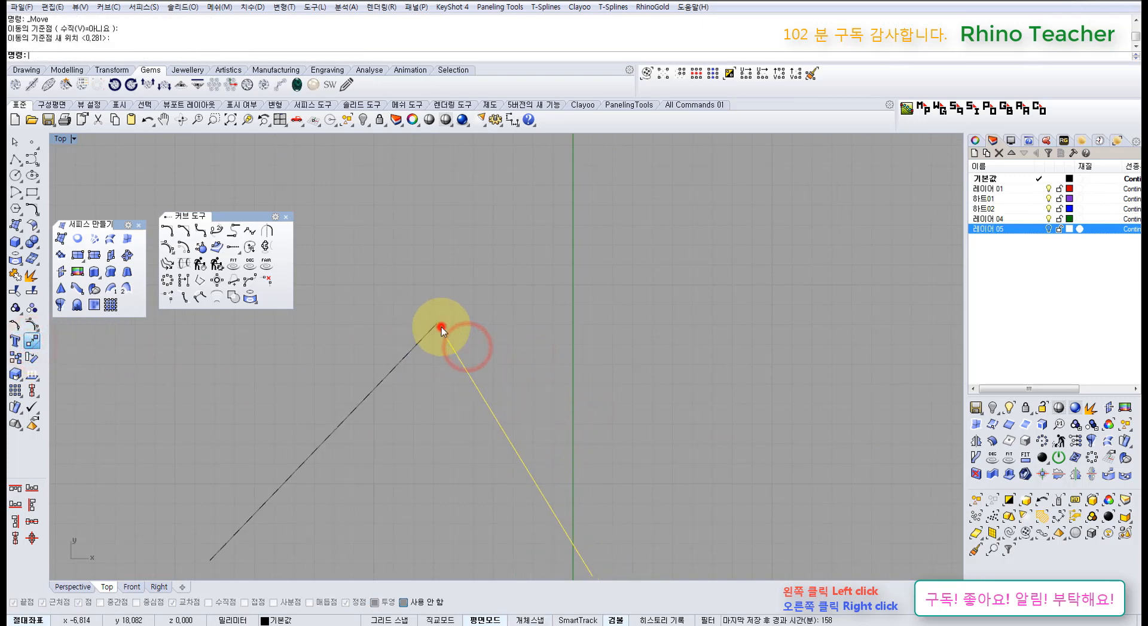
{"action": "scroll", "coordinate": [455, 346], "scroll_direction": "up", "scroll_amount": 4}
{"action": "left_click_drag", "start_coordinate": [487, 343], "coordinate": [442, 398]}
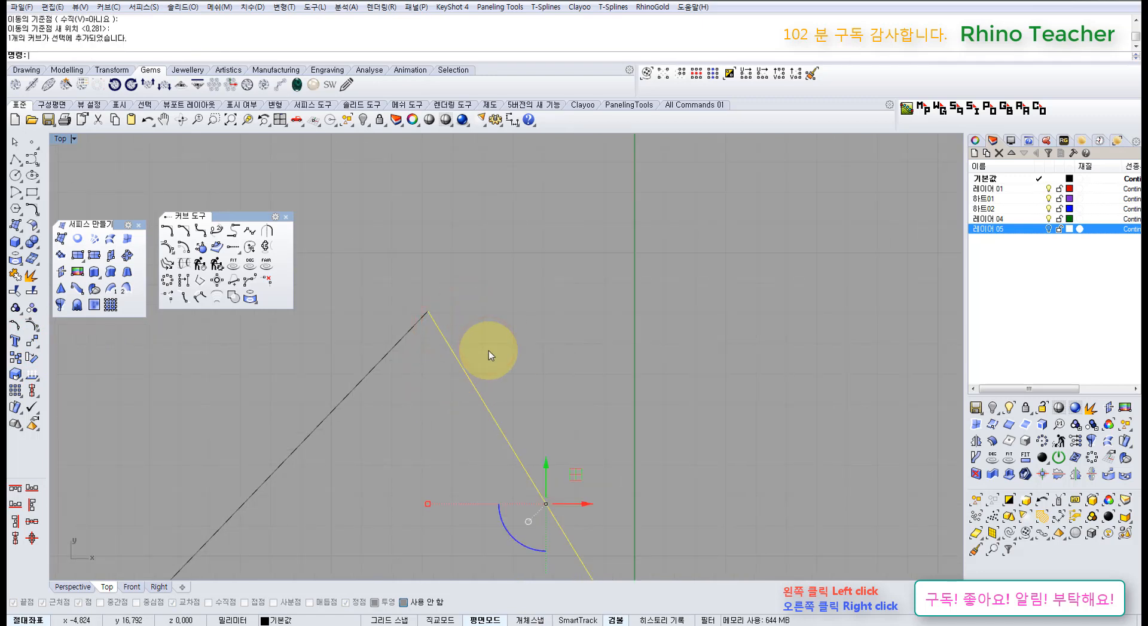
{"action": "left_click_drag", "start_coordinate": [488, 350], "coordinate": [447, 407]}
- Try shifting the right line sideways to open a gap at the shared upper corner
{"action": "left_click_drag", "start_coordinate": [580, 473], "coordinate": [662, 444]}
{"action": "key", "text": "ctrl+z"}
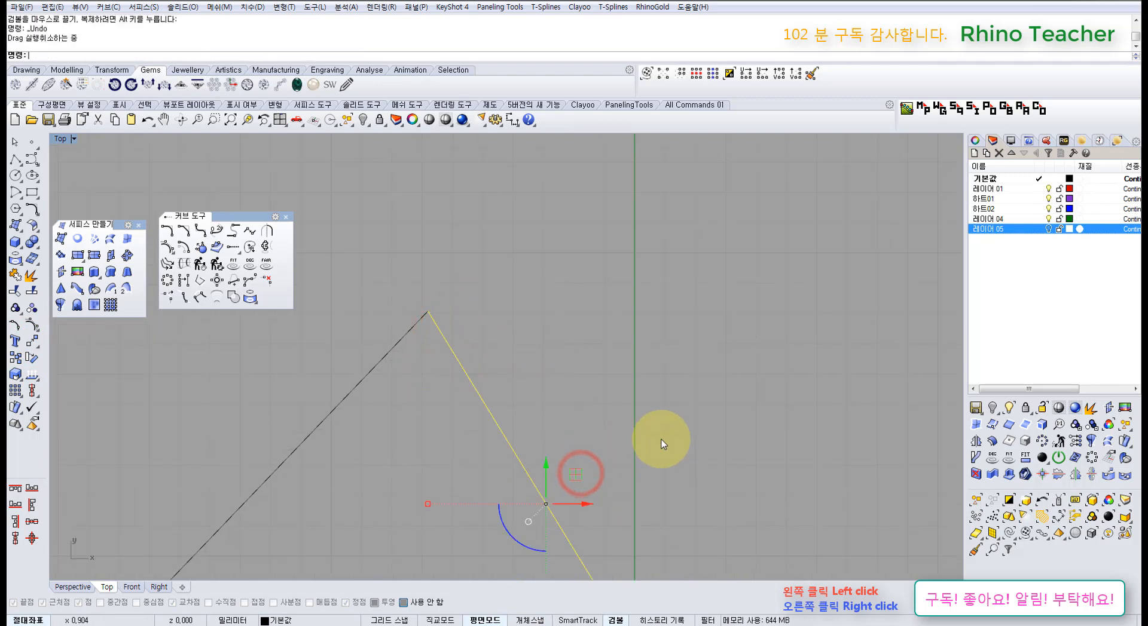
{"action": "scroll", "coordinate": [598, 448], "scroll_direction": "down", "scroll_amount": 4}
{"action": "right_click_drag", "start_coordinate": [588, 438], "coordinate": [546, 399]}
{"action": "left_click_drag", "start_coordinate": [546, 399], "coordinate": [590, 399]}
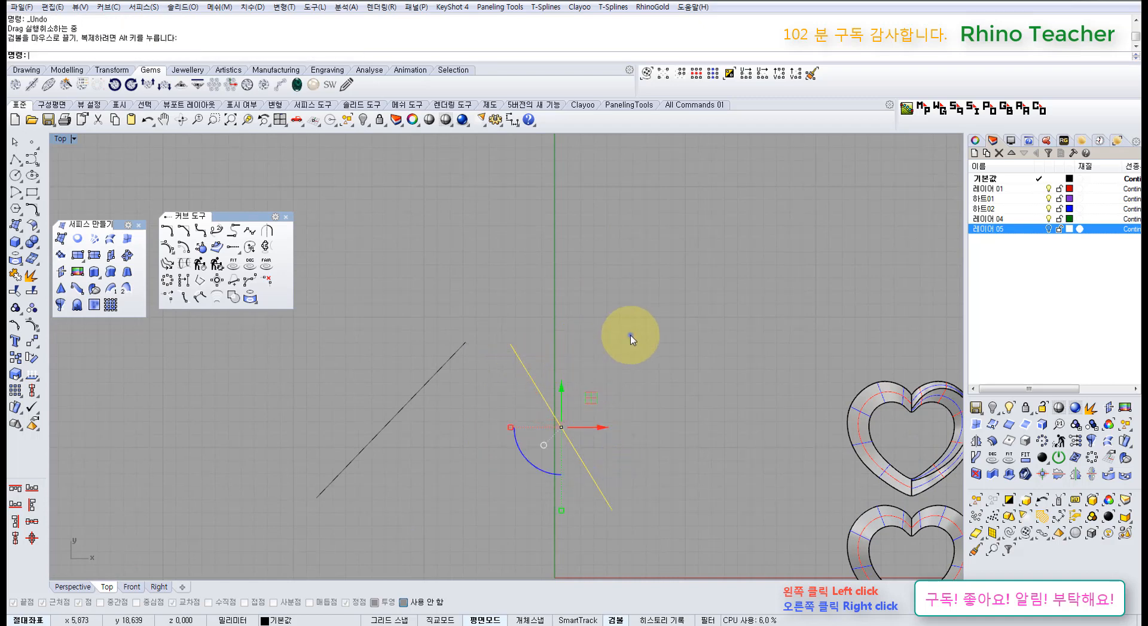
- Delete both sloping lines and undo the deletion
{"action": "right_click_drag", "start_coordinate": [625, 336], "coordinate": [515, 320]}
{"action": "scroll", "coordinate": [541, 367], "scroll_direction": "down", "scroll_amount": 4}
{"action": "left_click_drag", "start_coordinate": [516, 316], "coordinate": [332, 378]}
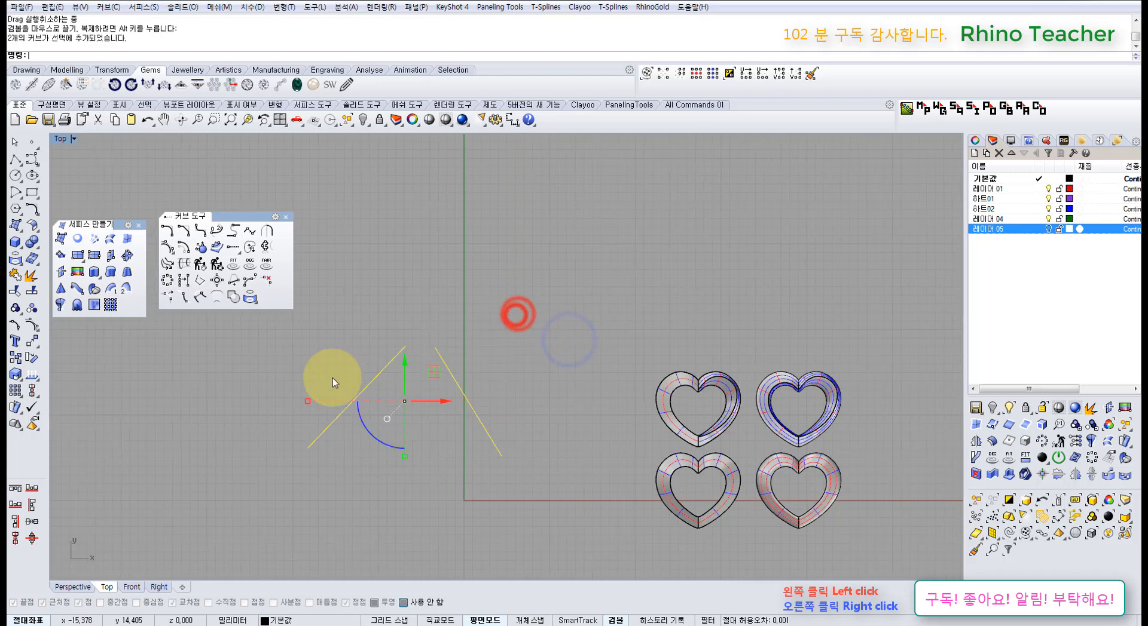
{"action": "key", "text": "Delete"}
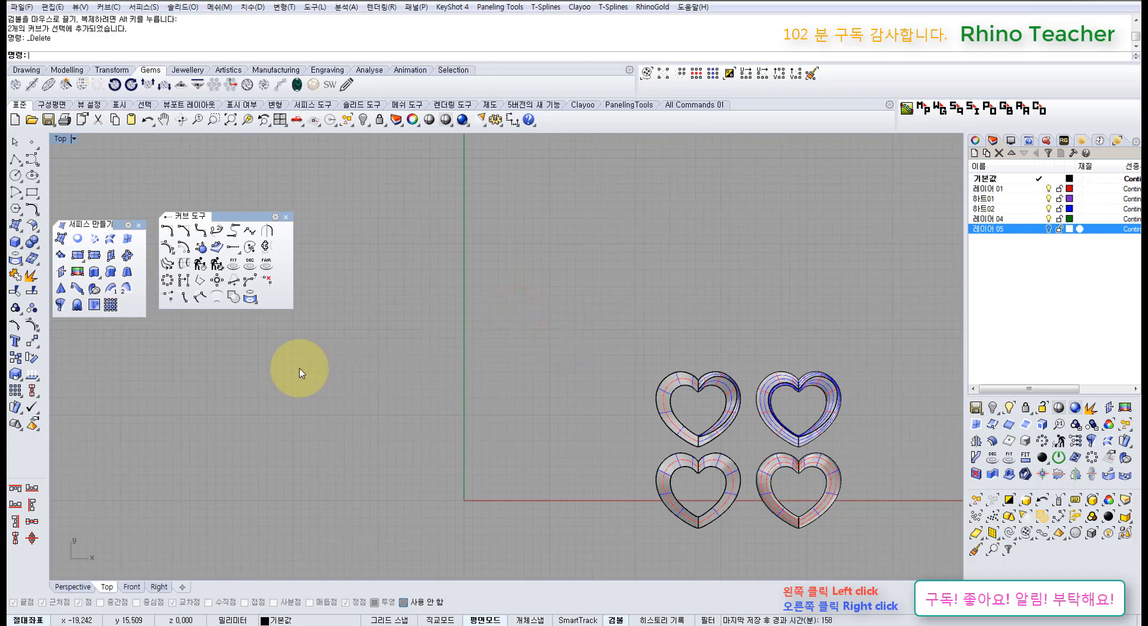
{"action": "key", "text": "ctrl+z"}
- Undo the right line's sideways shift, returning its upper end to the left line's upper end
{"action": "left_click", "coordinate": [482, 261]}
{"action": "scroll", "coordinate": [483, 332], "scroll_direction": "up", "scroll_amount": 2}
{"action": "left_click", "coordinate": [448, 384]}
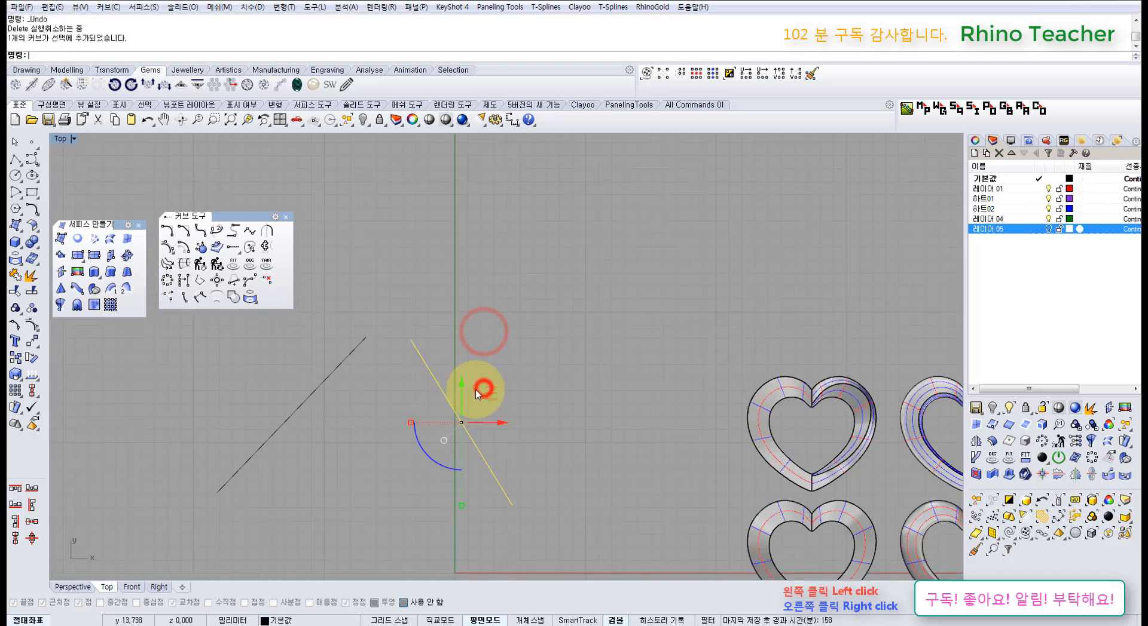
{"action": "left_click", "coordinate": [467, 392]}
{"action": "key", "text": "ctrl+z"}
{"action": "scroll", "coordinate": [478, 376], "scroll_direction": "down", "scroll_amount": 3}
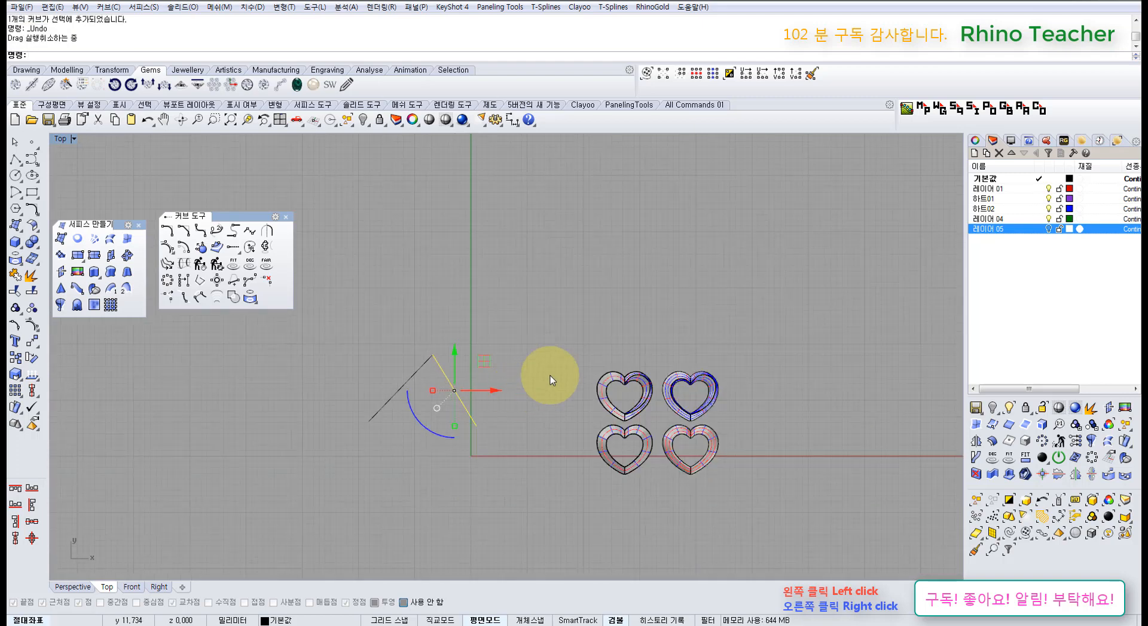
- Extrude the two joined-end lines vertically into flat surfaces in the Perspective view
{"action": "left_click", "coordinate": [559, 358]}
{"action": "key", "text": "ctrl+a"}
{"action": "key", "text": "ctrl+F4"}
{"action": "right_click_drag", "start_coordinate": [532, 386], "coordinate": [472, 394]}
{"action": "key", "text": "Return"}
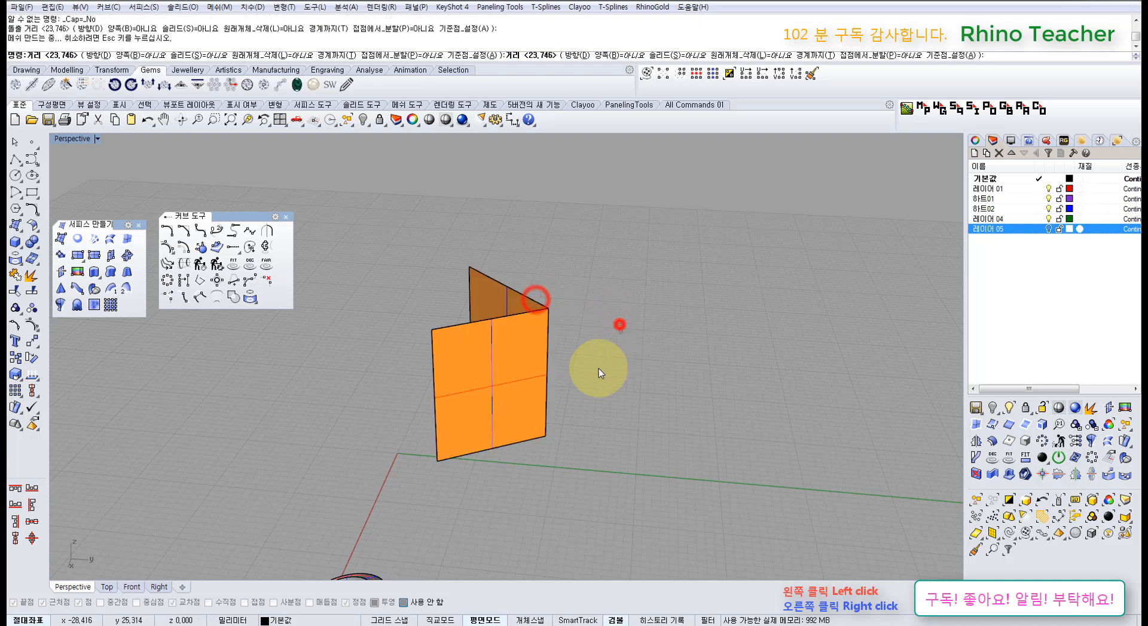
{"action": "right_click_drag", "start_coordinate": [598, 368], "coordinate": [467, 380]}
- Rotate the two extruded surfaces into a tent shape clear of their source lines, and delete both lines
{"action": "left_click", "coordinate": [508, 397]}
{"action": "left_click_drag", "start_coordinate": [546, 400], "coordinate": [461, 425]}
{"action": "right_click_drag", "start_coordinate": [594, 475], "coordinate": [533, 465]}
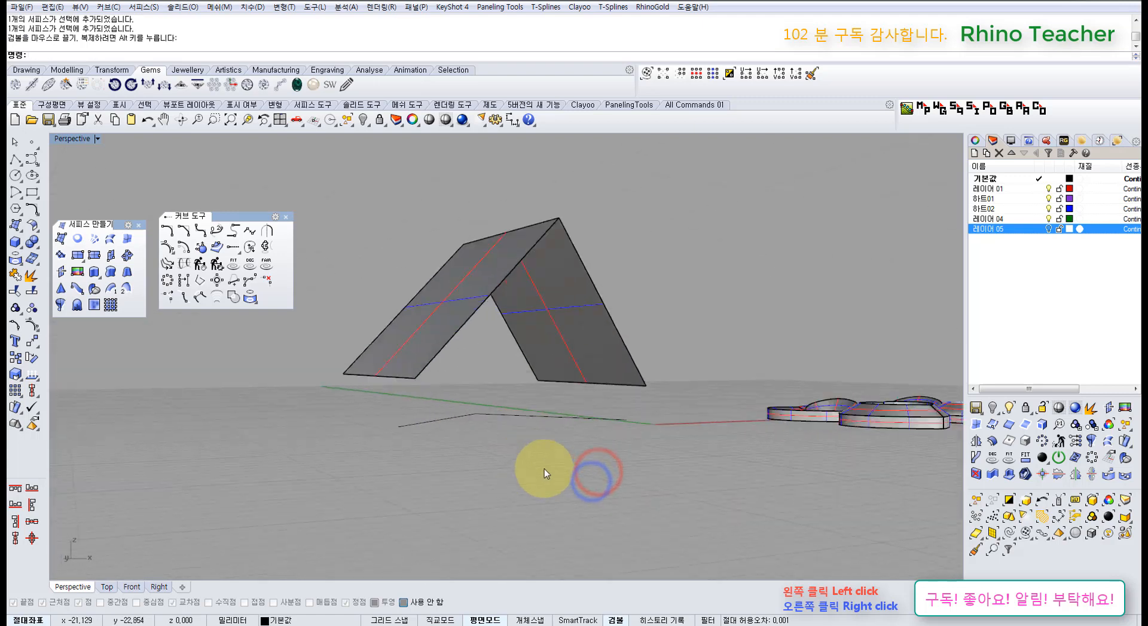
{"action": "left_click_drag", "start_coordinate": [439, 407], "coordinate": [442, 412]}
{"action": "right_click_drag", "start_coordinate": [442, 411], "coordinate": [474, 440]}
{"action": "key", "text": "Delete"}
{"action": "right_click_drag", "start_coordinate": [471, 348], "coordinate": [532, 340]}
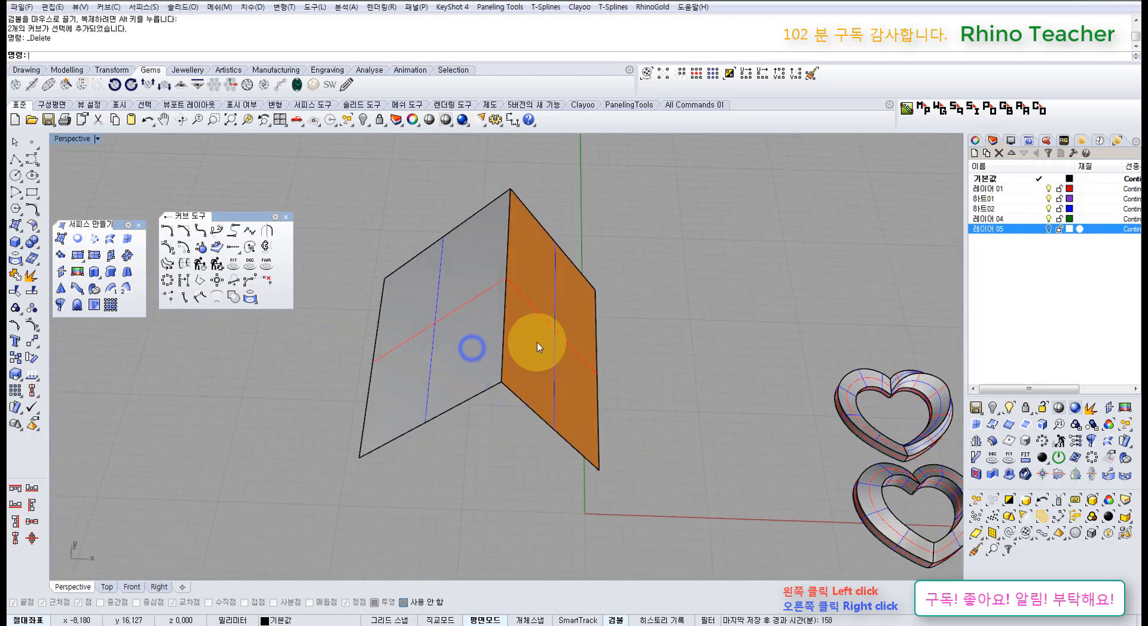
- Flip the surface direction of the tent's right-hand surface
{"action": "left_click", "coordinate": [536, 342]}
{"action": "left_click", "coordinate": [16, 360]}
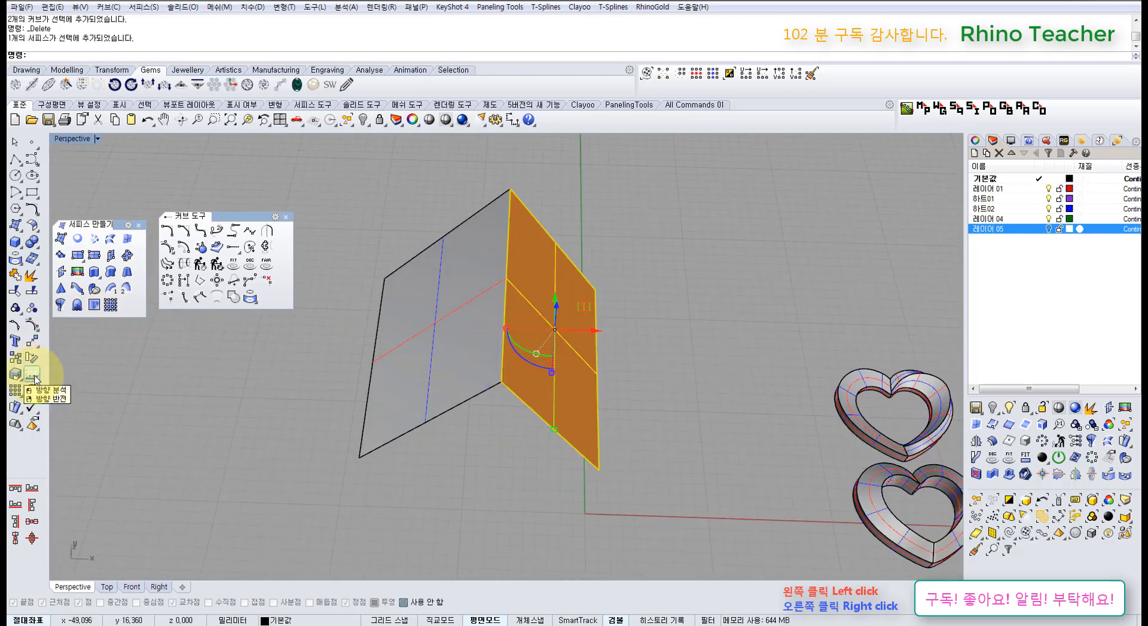
{"action": "left_click", "coordinate": [358, 468]}
- Copy both tent surfaces in the negative Y direction to make a second tent clear of the first
{"action": "right_click_drag", "start_coordinate": [420, 494], "coordinate": [520, 512]}
{"action": "scroll", "coordinate": [419, 377], "scroll_direction": "down", "scroll_amount": 3}
{"action": "right_click_drag", "start_coordinate": [421, 389], "coordinate": [389, 302], "text": "shift"}
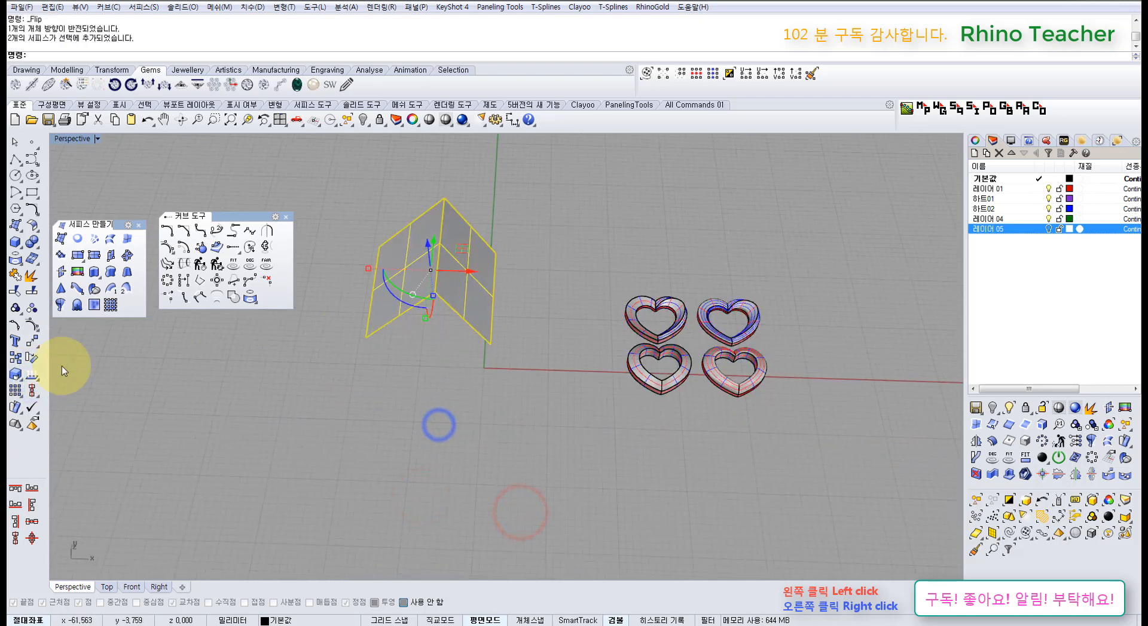
{"action": "left_click", "coordinate": [16, 360]}
{"action": "right_click_drag", "start_coordinate": [492, 336], "coordinate": [590, 307]}
{"action": "left_click", "coordinate": [621, 277]}
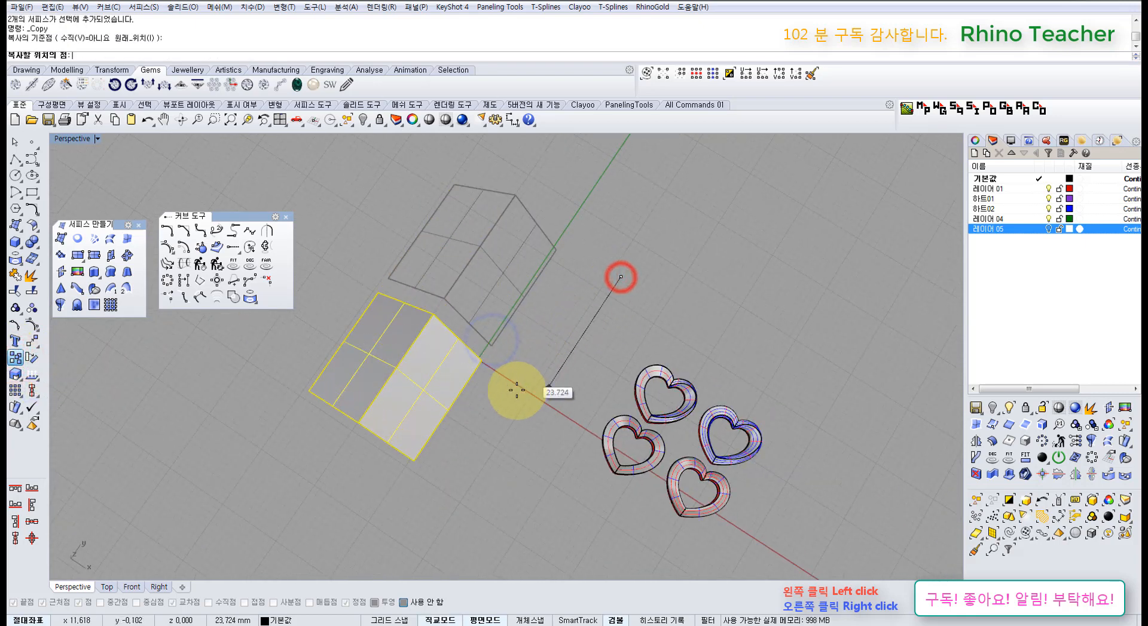
{"action": "left_click", "coordinate": [555, 362]}
{"action": "right_click_drag", "start_coordinate": [559, 377], "coordinate": [556, 353]}
{"action": "scroll", "coordinate": [557, 354], "scroll_direction": "up", "scroll_amount": 5}
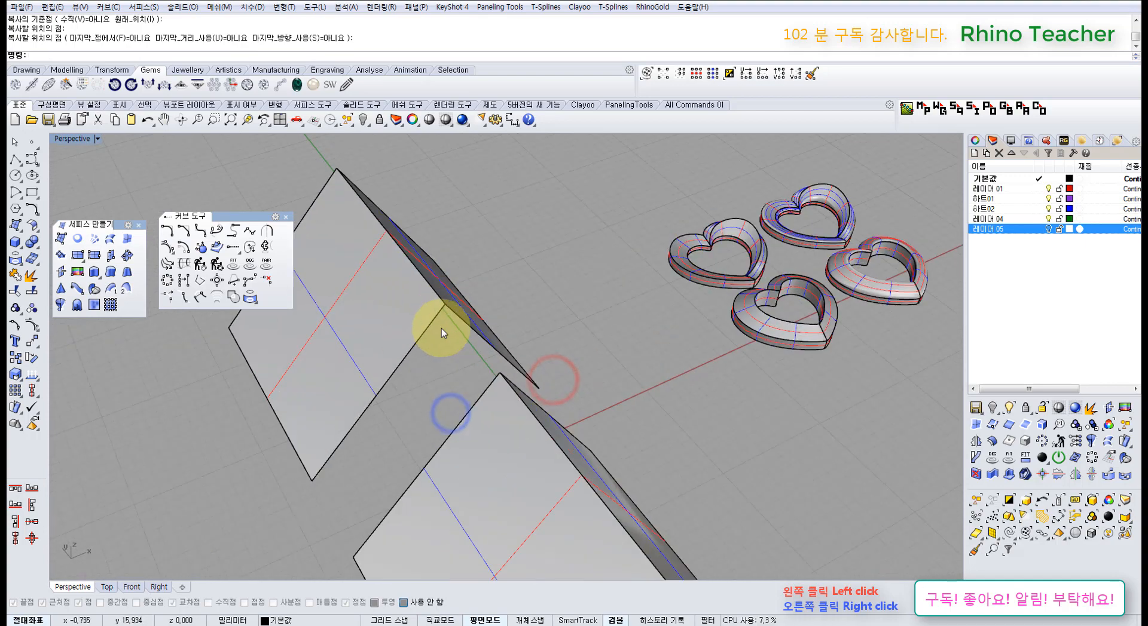
{"action": "right_click_drag", "start_coordinate": [479, 379], "coordinate": [505, 377]}
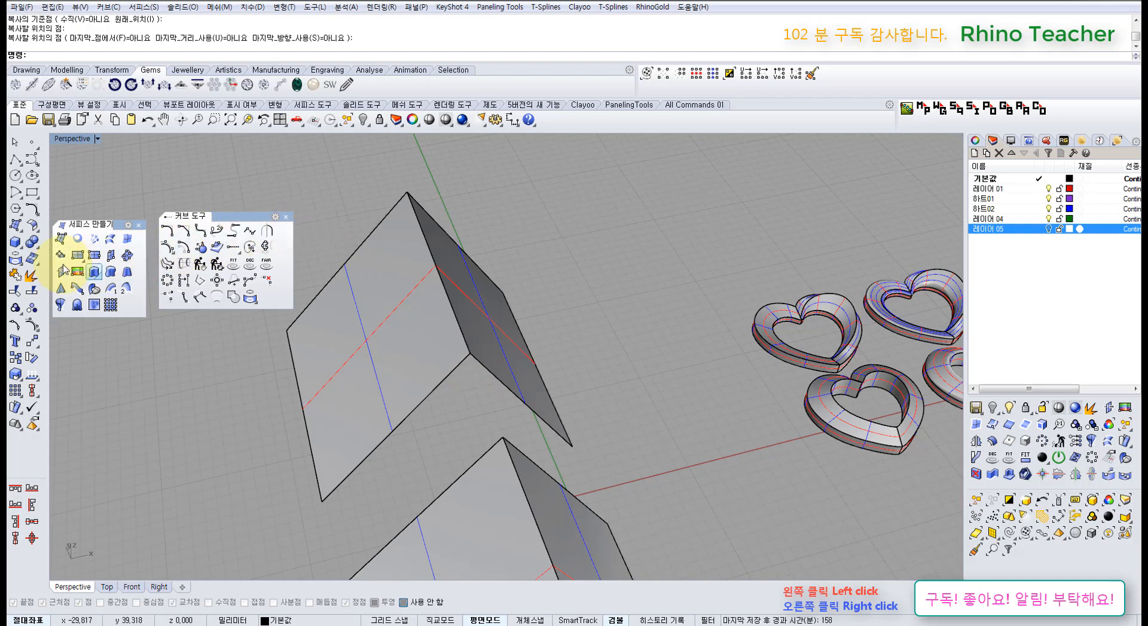
- Float the surface tools palette directly beneath the surface creation palette
{"action": "left_click", "coordinate": [32, 226]}
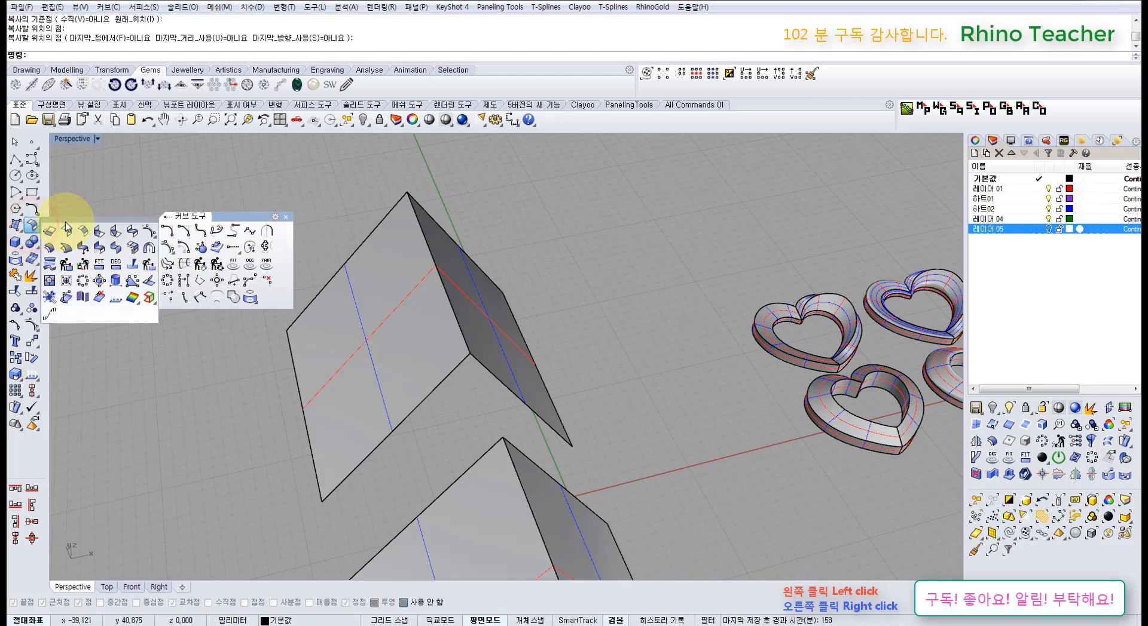
{"action": "left_click_drag", "start_coordinate": [66, 222], "coordinate": [85, 317]}
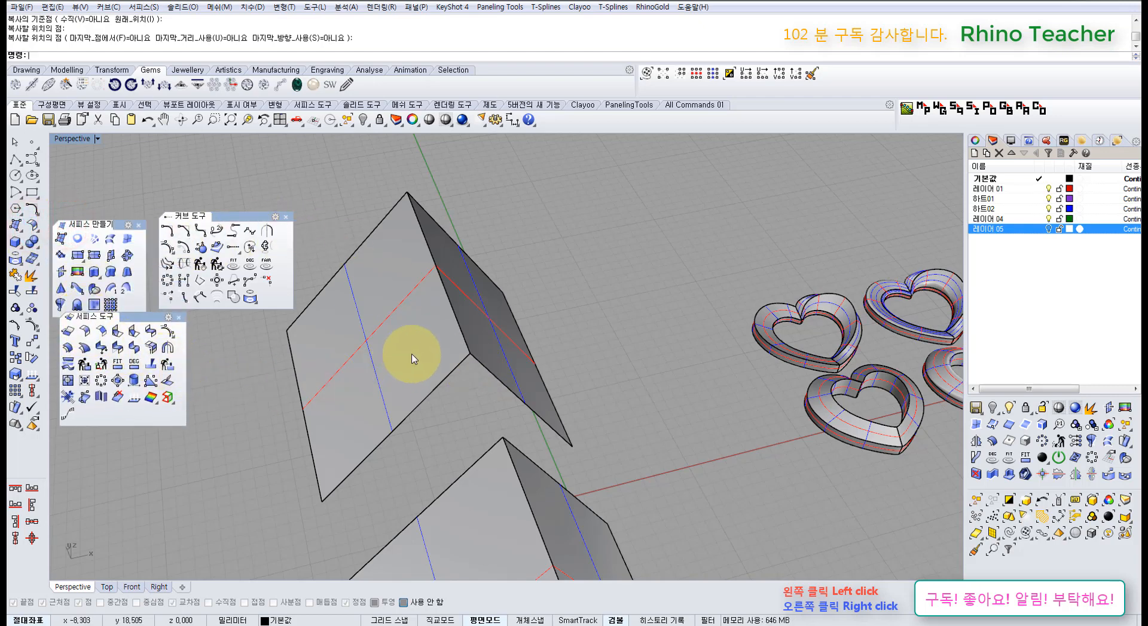
- Examine the first tent's right and left surfaces individually where they meet at the shared edge
{"action": "right_click_drag", "start_coordinate": [410, 353], "coordinate": [469, 332]}
{"action": "left_click", "coordinate": [469, 325]}
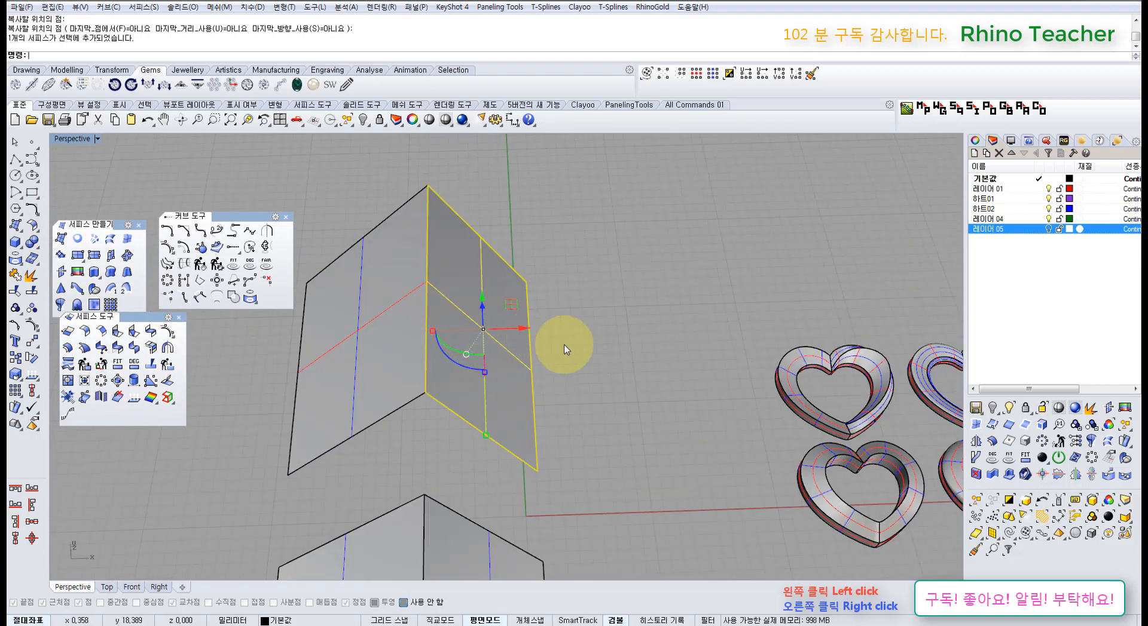
{"action": "left_click", "coordinate": [622, 328]}
{"action": "left_click", "coordinate": [412, 305]}
{"action": "right_click_drag", "start_coordinate": [404, 323], "coordinate": [410, 274]}
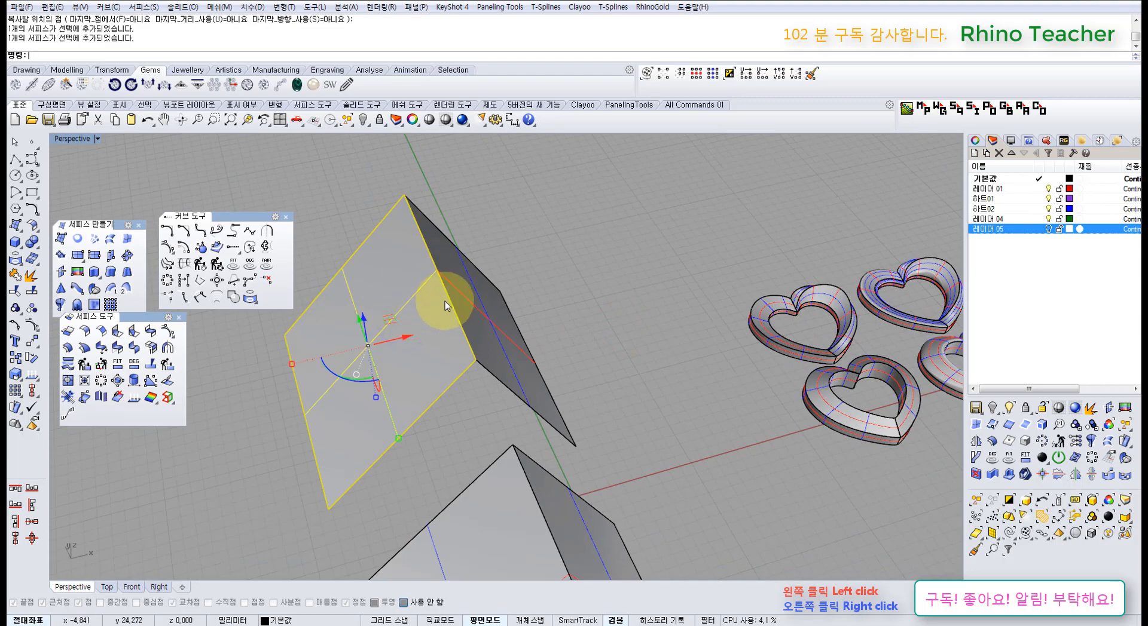
{"action": "right_click_drag", "start_coordinate": [460, 328], "coordinate": [482, 350]}
{"action": "left_click", "coordinate": [594, 352]}
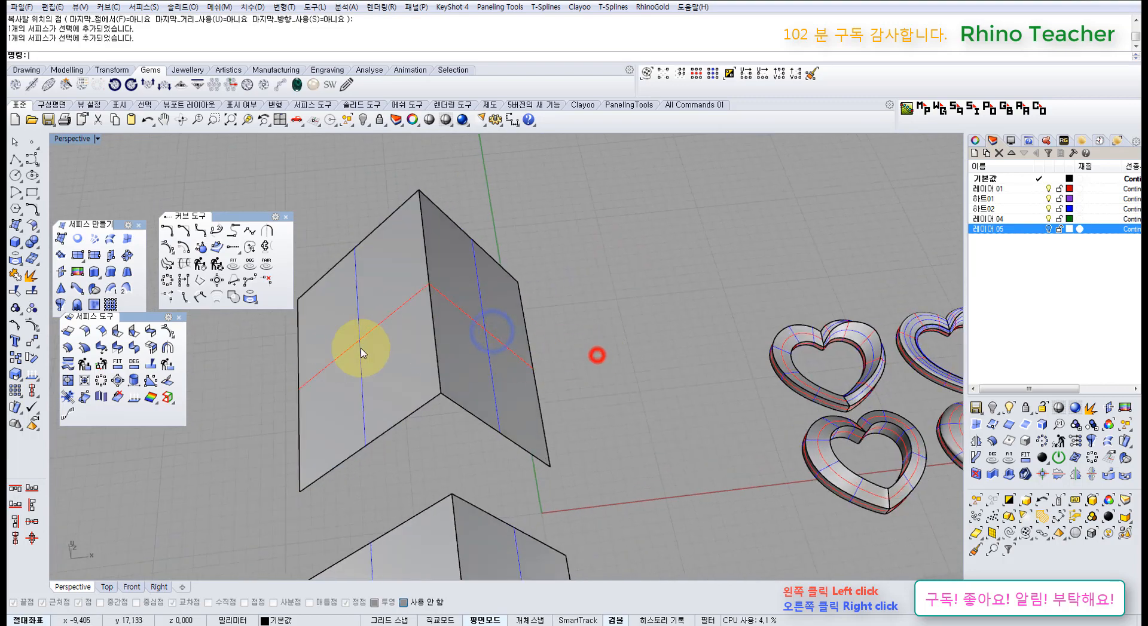
- Try to match the right surface to the left one along their shared edge with tangency continuity
{"action": "left_click", "coordinate": [115, 348]}
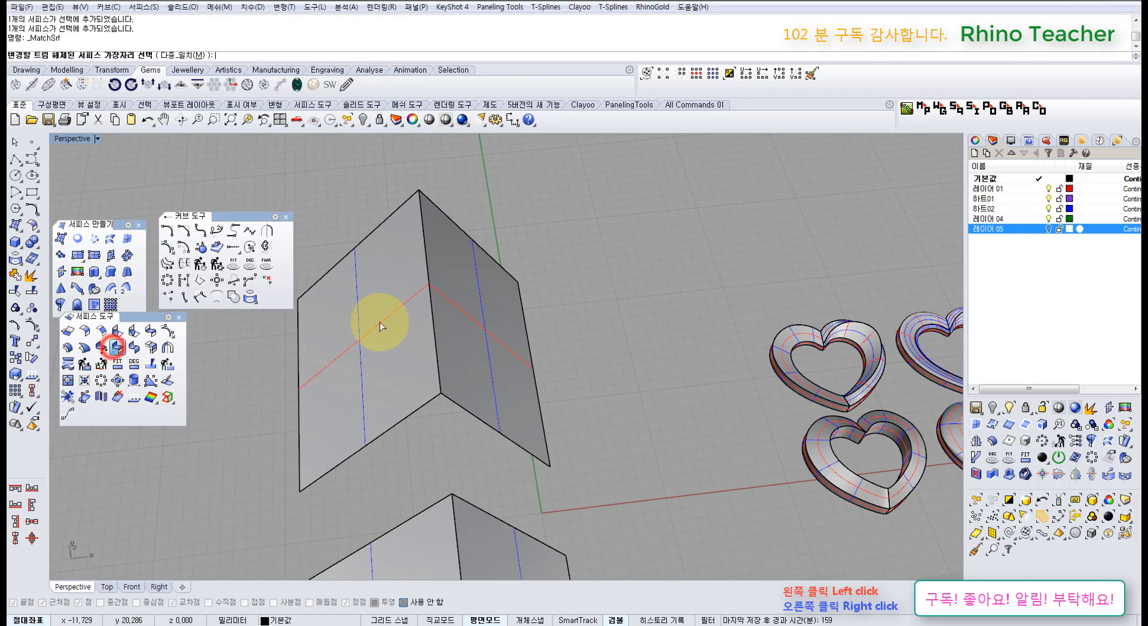
{"action": "left_click", "coordinate": [432, 345]}
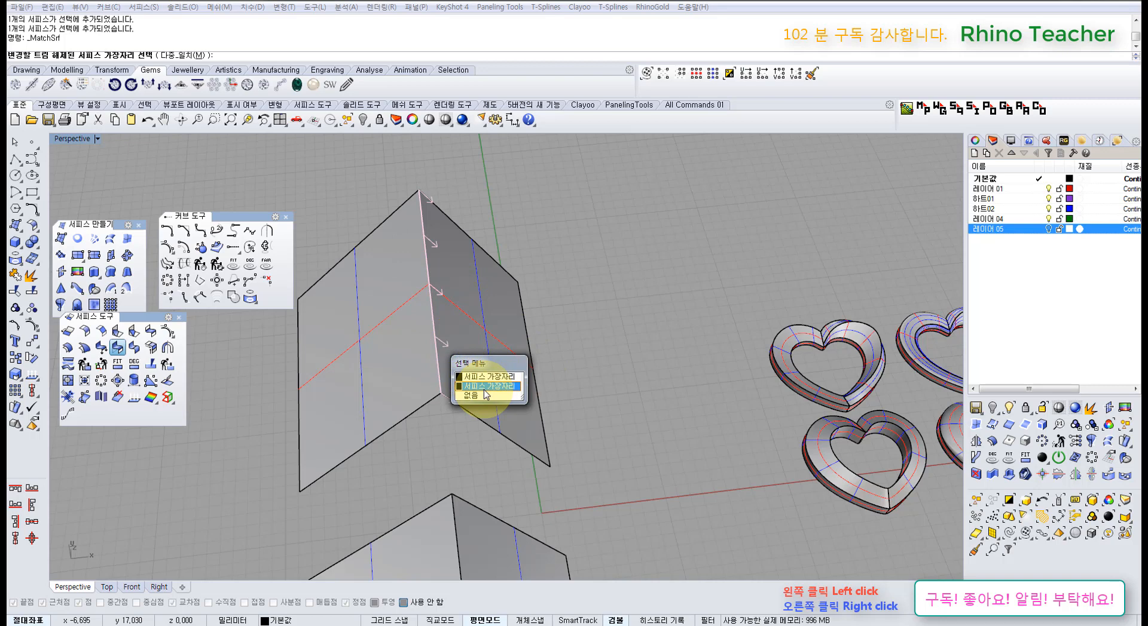
{"action": "left_click", "coordinate": [484, 387]}
{"action": "left_click", "coordinate": [438, 364]}
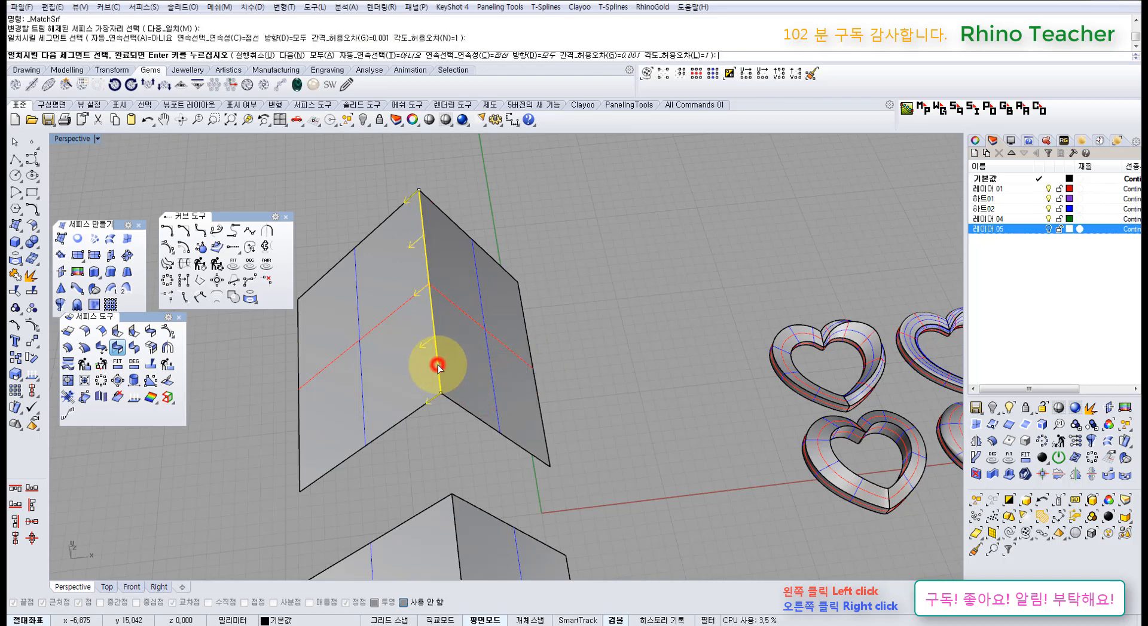
{"action": "right_click", "coordinate": [386, 357]}
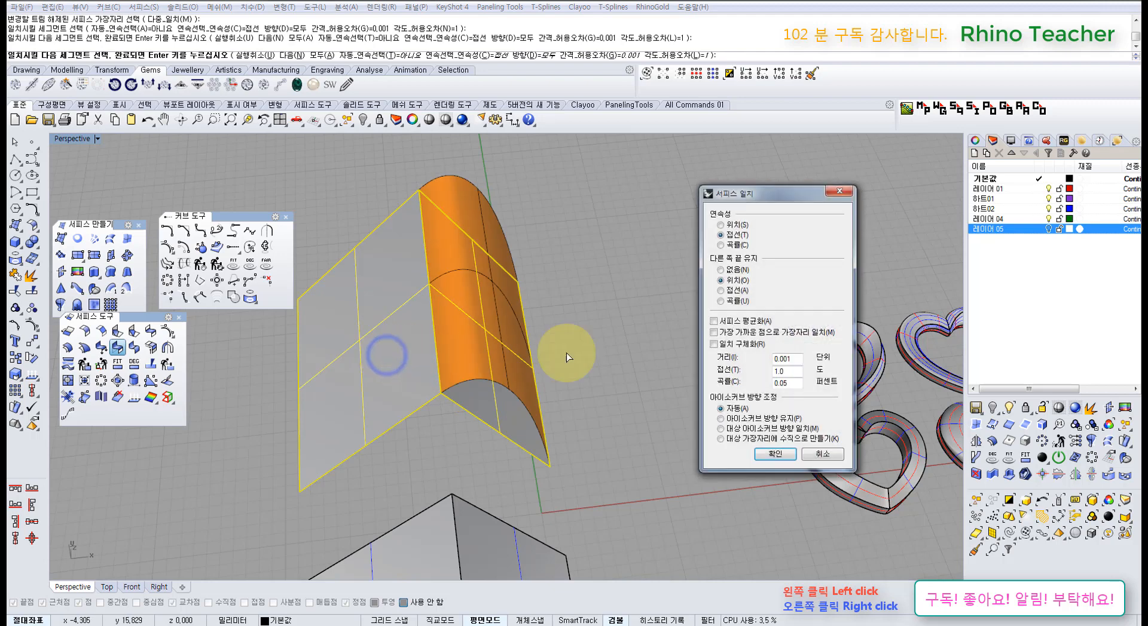
{"action": "left_click_drag", "start_coordinate": [775, 201], "coordinate": [642, 246]}
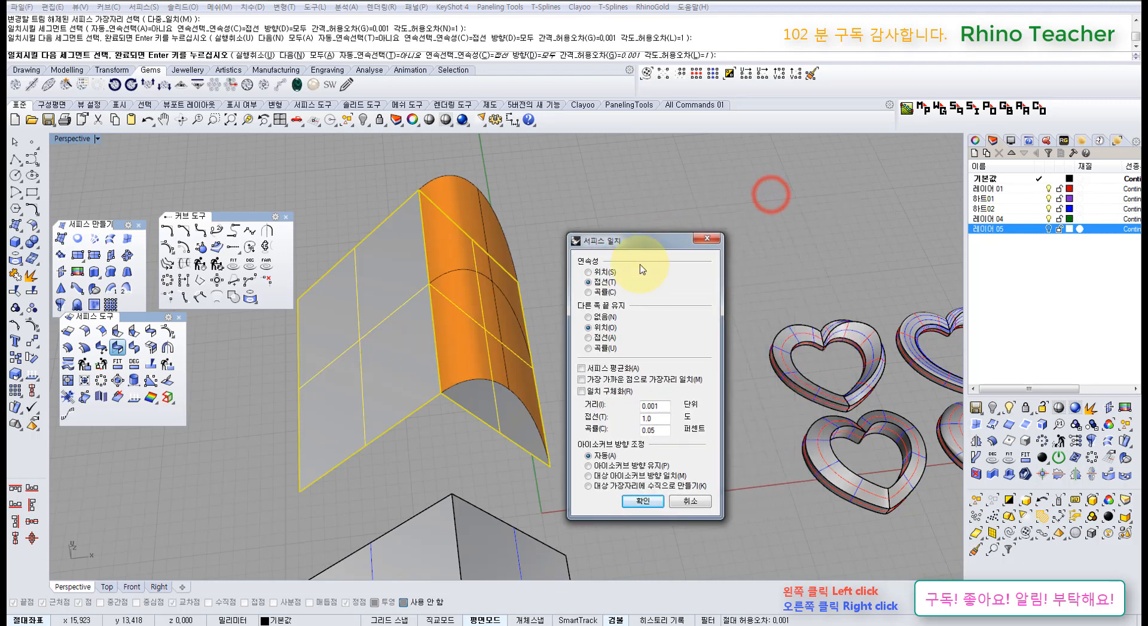
{"action": "left_click", "coordinate": [688, 501]}
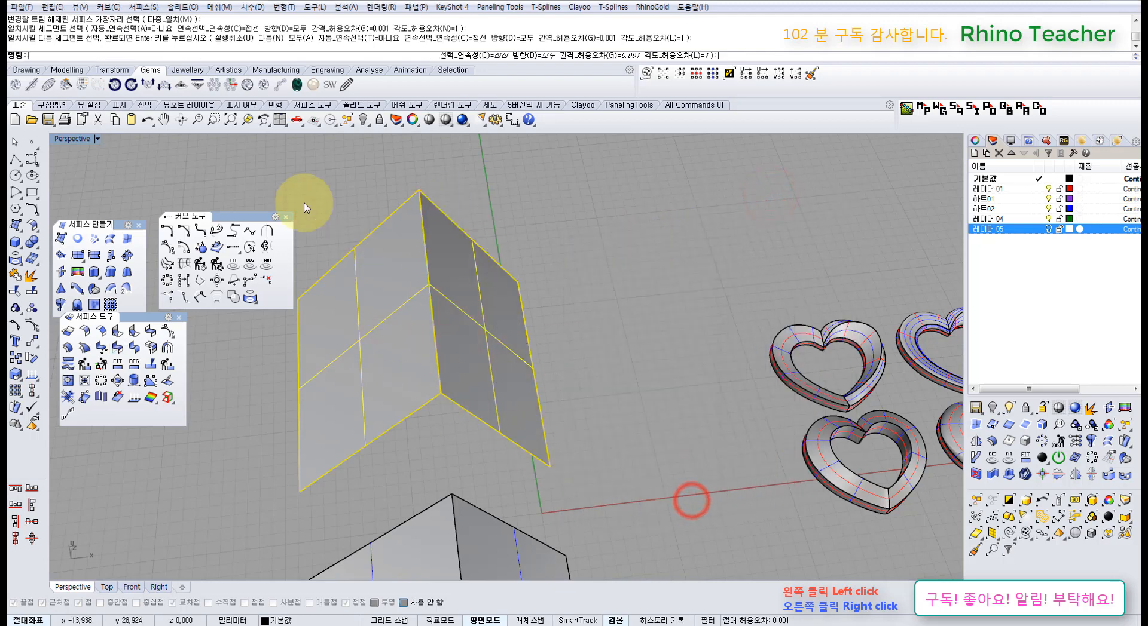
{"action": "left_click", "coordinate": [118, 348]}
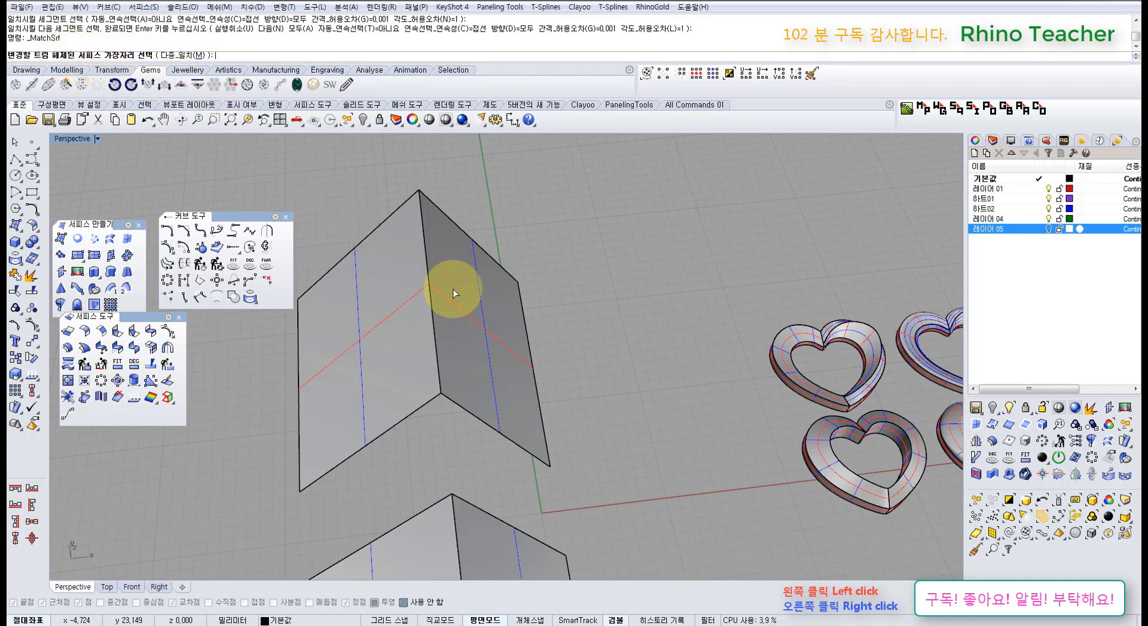
{"action": "right_click_drag", "start_coordinate": [455, 321], "coordinate": [504, 358]}
{"action": "scroll", "coordinate": [468, 315], "scroll_direction": "down", "scroll_amount": 6}
{"action": "right_click", "coordinate": [520, 376]}
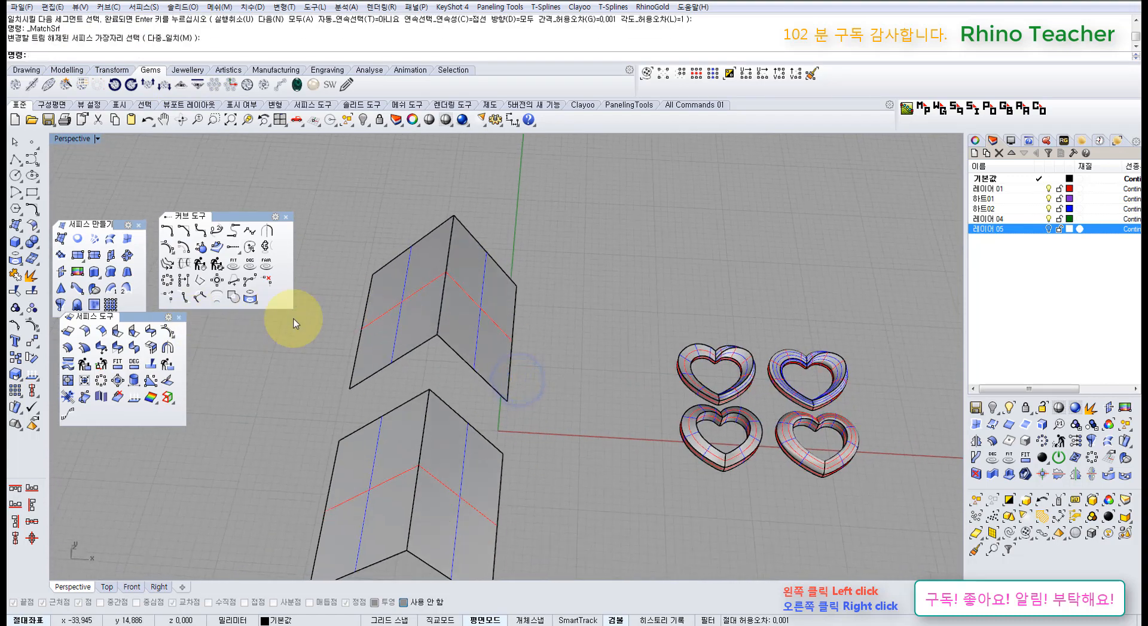
- Copy the second tent's two surfaces farther in the negative Y direction to make a third tent
{"action": "right_click_drag", "start_coordinate": [492, 313], "coordinate": [371, 295]}
{"action": "left_click", "coordinate": [485, 323]}
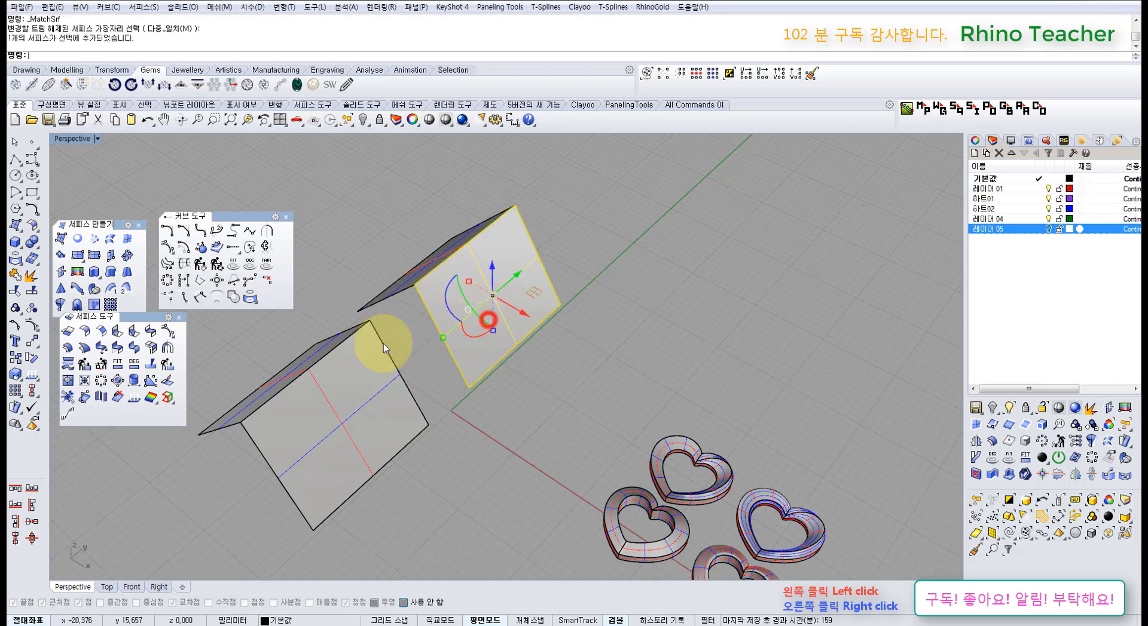
{"action": "left_click", "coordinate": [323, 448]}
{"action": "right_click_drag", "start_coordinate": [329, 395], "coordinate": [452, 322], "text": "shift"}
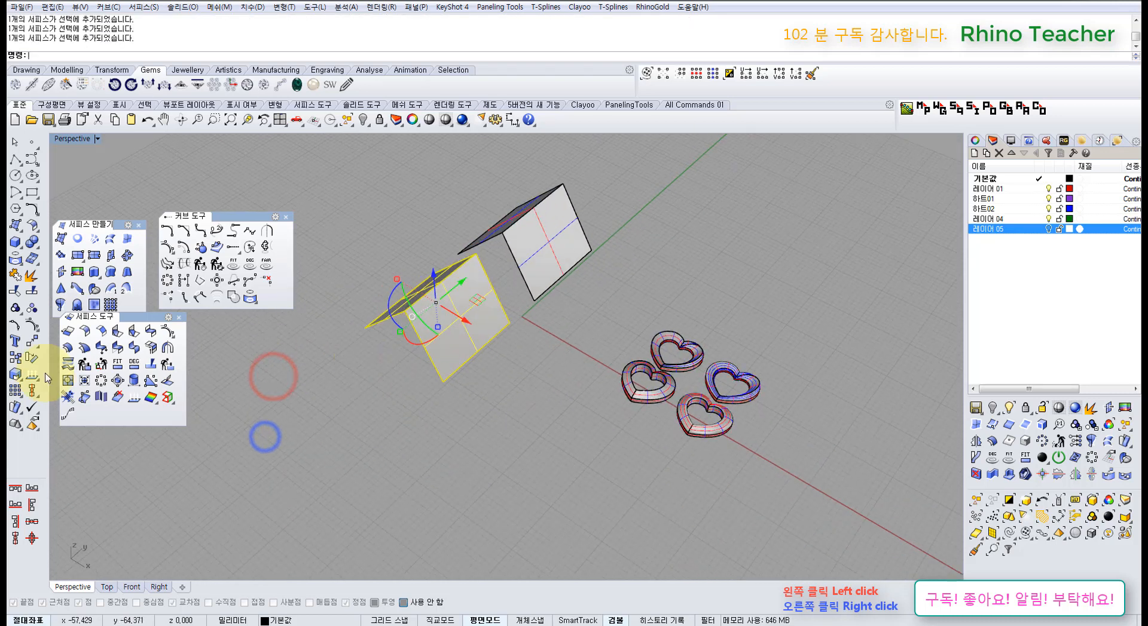
{"action": "left_click", "coordinate": [15, 358]}
{"action": "left_click", "coordinate": [510, 377]}
{"action": "left_click", "coordinate": [396, 488]}
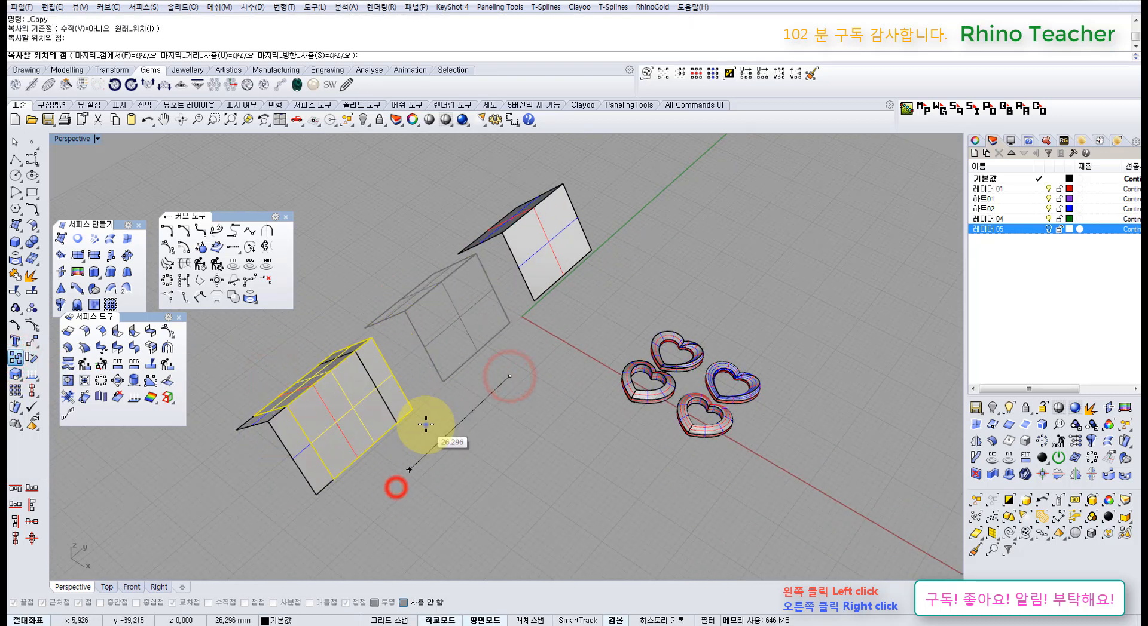
{"action": "right_click", "coordinate": [426, 424]}
{"action": "left_click", "coordinate": [435, 440]}
- Split the third tent's right surface along a V-direction isocurve near its middle and delete the half beside the ridge
{"action": "scroll", "coordinate": [348, 418], "scroll_direction": "up", "scroll_amount": 4}
{"action": "left_click", "coordinate": [338, 426]}
{"action": "right_click_drag", "start_coordinate": [345, 434], "coordinate": [437, 433], "text": "shift"}
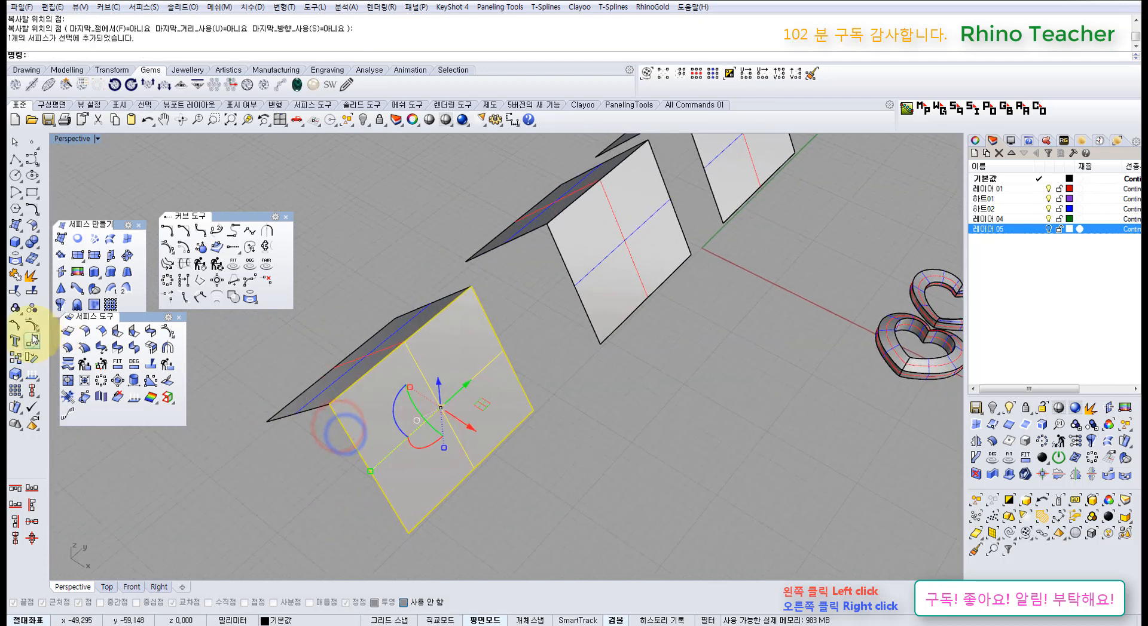
{"action": "right_click", "coordinate": [32, 292]}
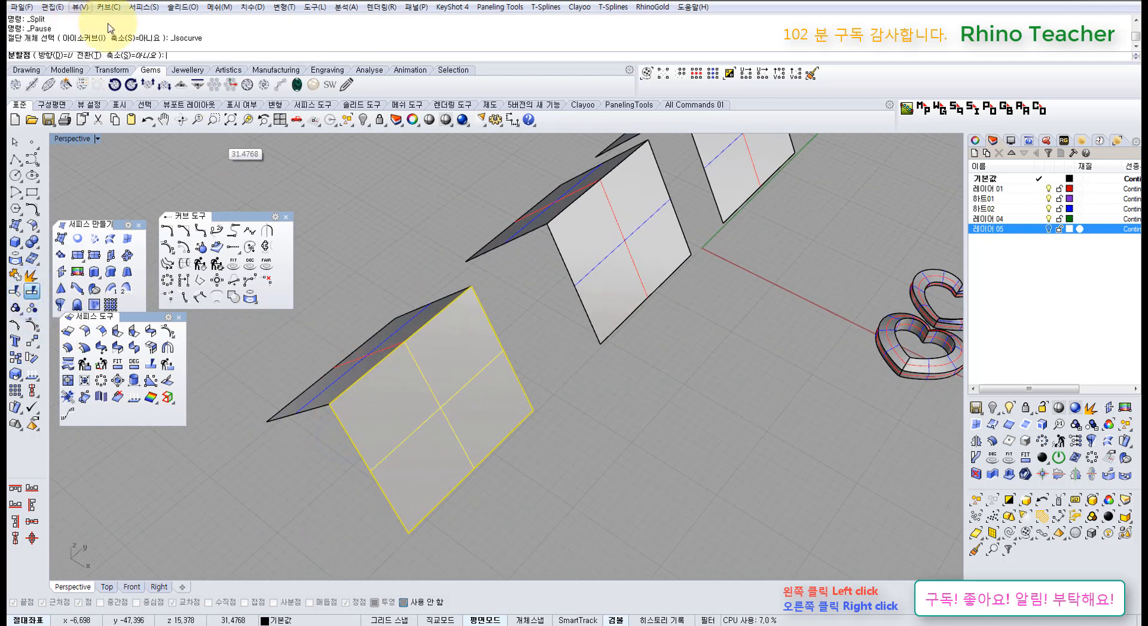
{"action": "left_click", "coordinate": [88, 56]}
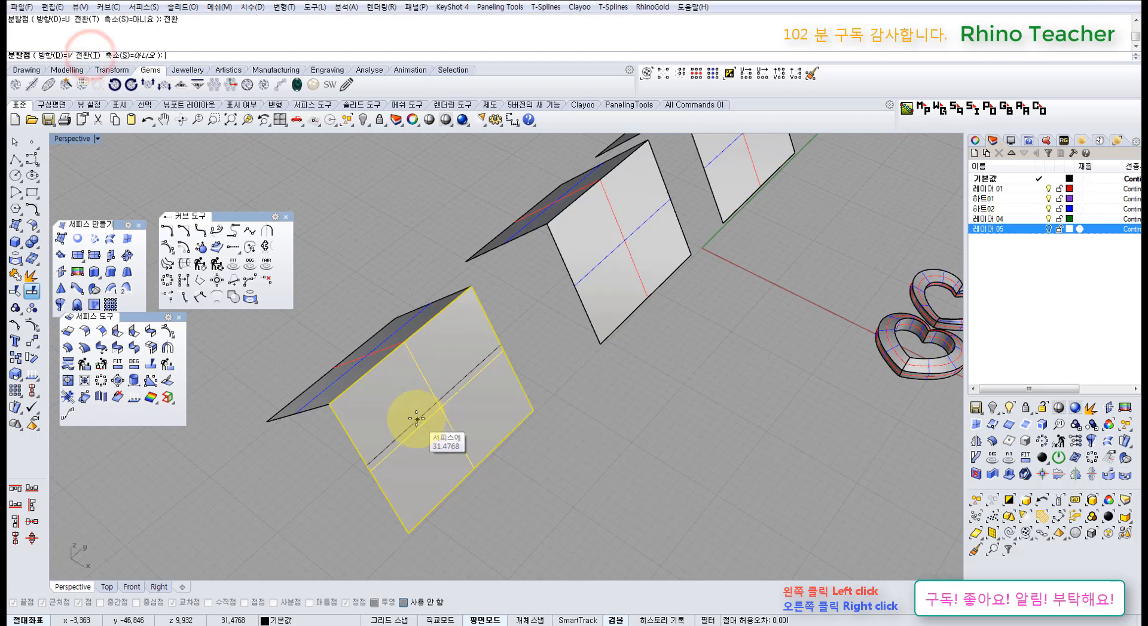
{"action": "left_click", "coordinate": [404, 383]}
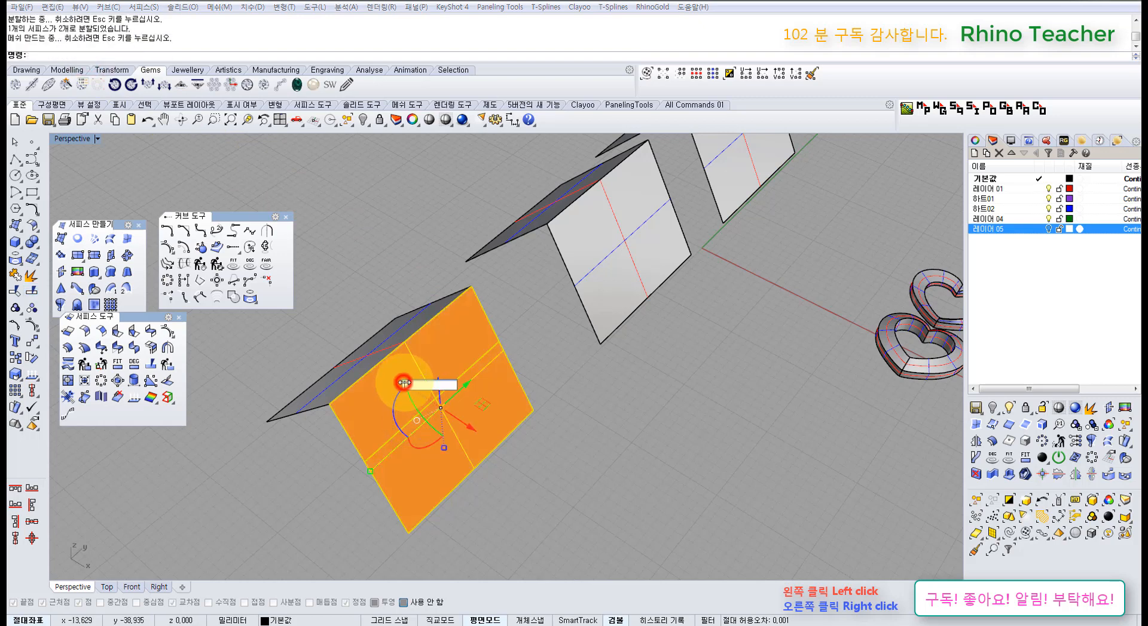
{"action": "left_click", "coordinate": [592, 402]}
{"action": "left_click", "coordinate": [453, 368]}
{"action": "key", "text": "Delete"}
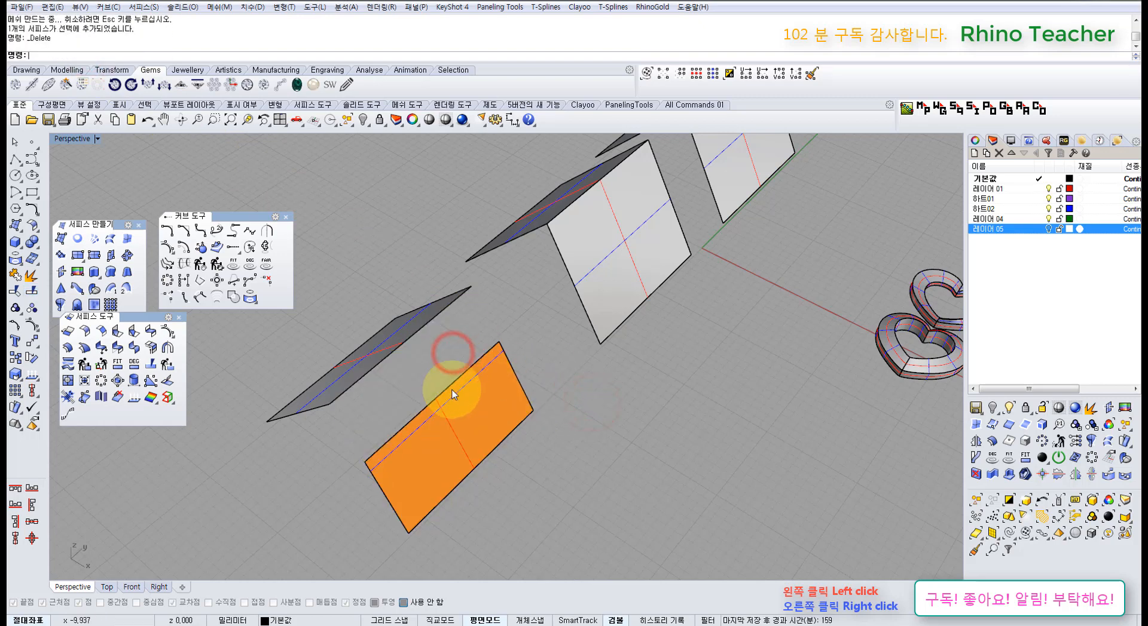
- Show the control points of the remaining half surface to check its underlying untrimmed extent
{"action": "right_click_drag", "start_coordinate": [452, 389], "coordinate": [439, 397]}
{"action": "left_click", "coordinate": [463, 400]}
{"action": "key", "text": "F10"}
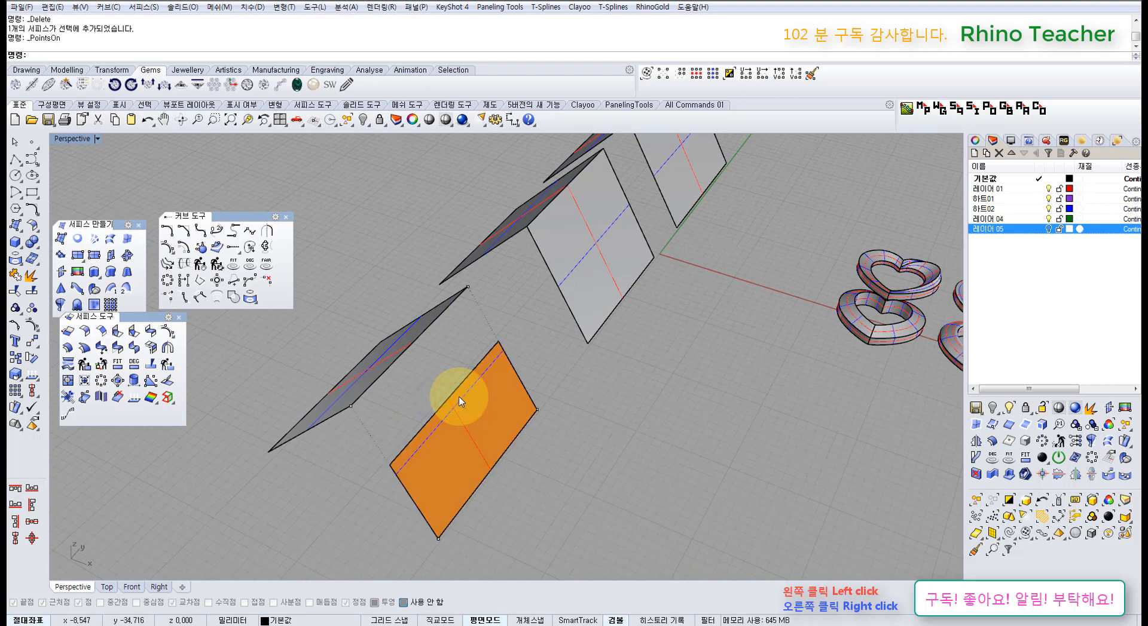
- Turn off Project snapping and move the remaining half surface by its upper corner onto the end of the left surface's ridge edge
{"action": "left_click", "coordinate": [461, 407]}
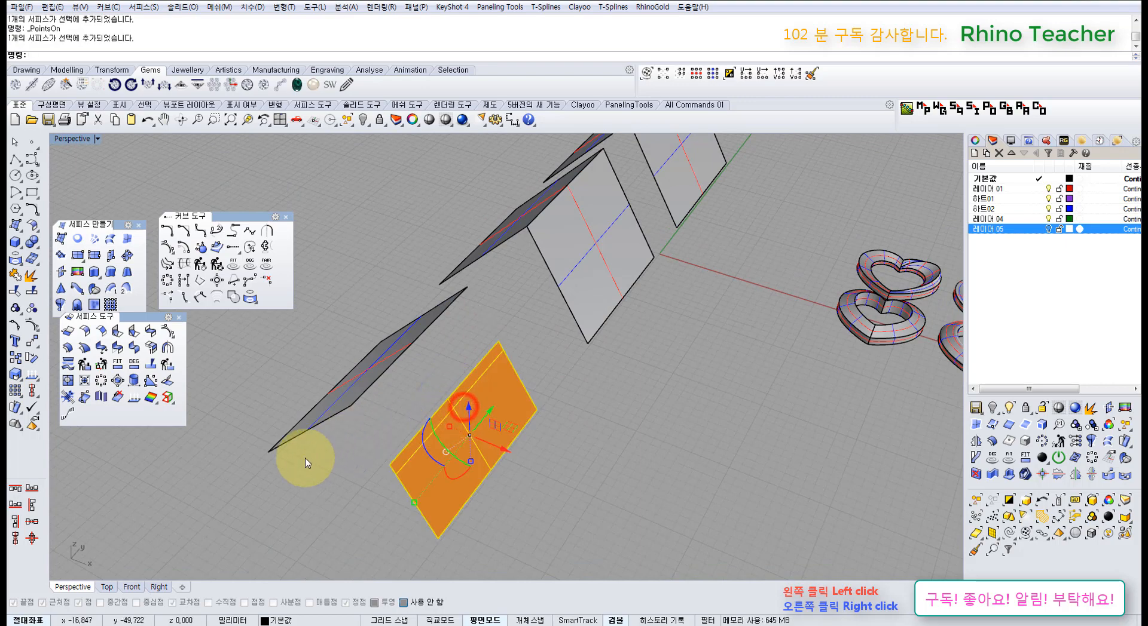
{"action": "left_click", "coordinate": [30, 342]}
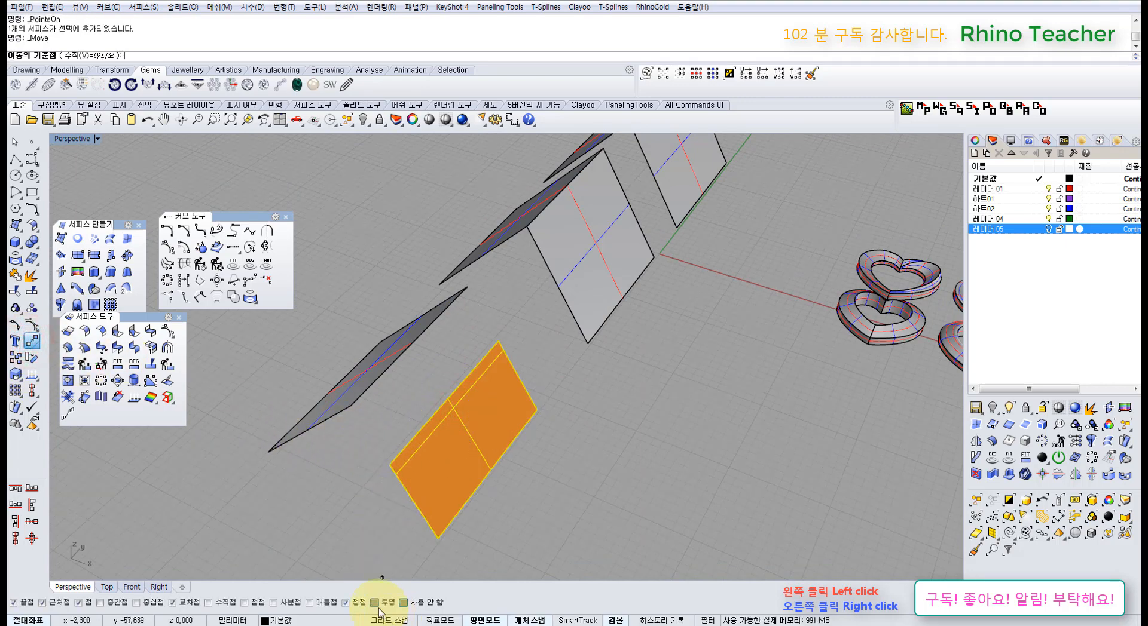
{"action": "left_click", "coordinate": [374, 603]}
{"action": "left_click", "coordinate": [389, 465]}
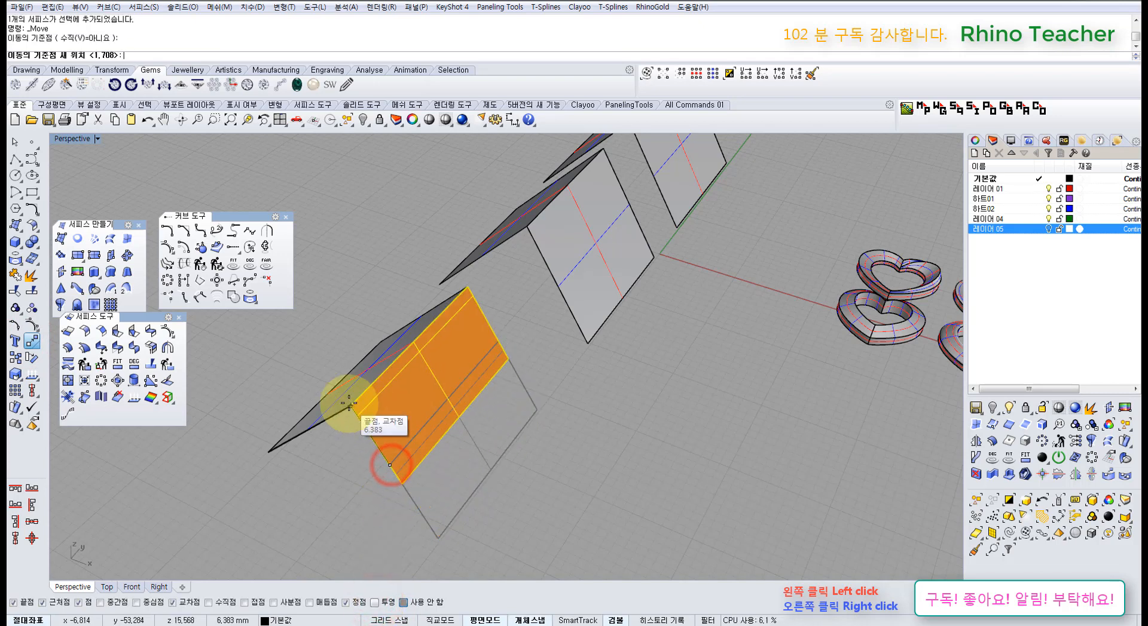
{"action": "left_click", "coordinate": [349, 404]}
{"action": "left_click", "coordinate": [342, 472]}
- Try to match the third tent's left surface to the moved trimmed piece along their shared edge with tangency continuity
{"action": "right_click_drag", "start_coordinate": [353, 399], "coordinate": [436, 397]}
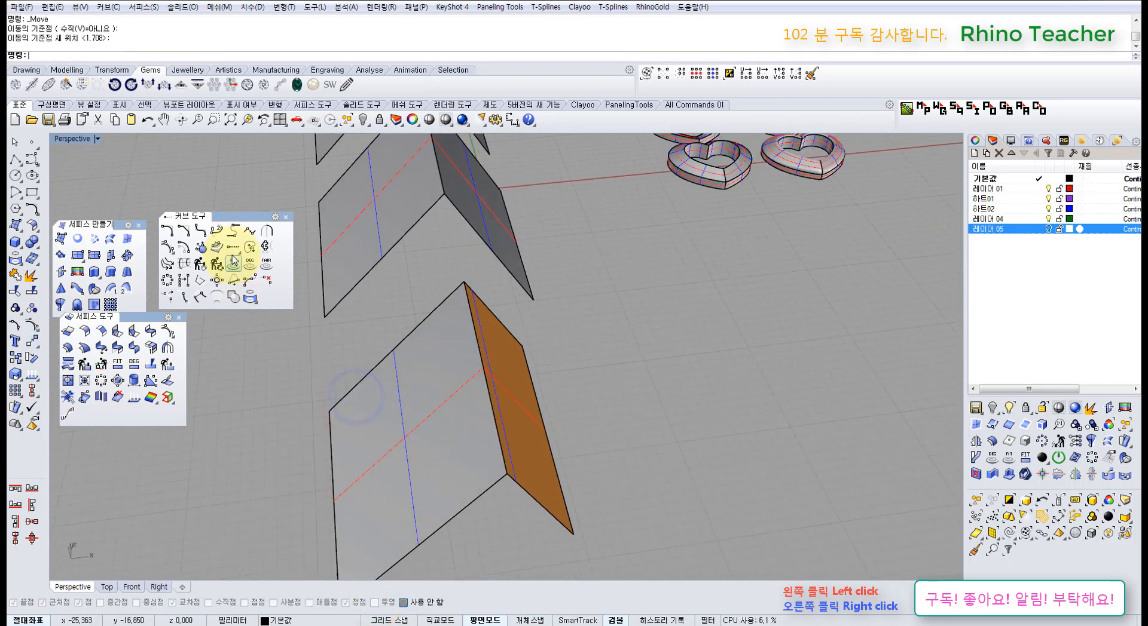
{"action": "left_click", "coordinate": [118, 348]}
{"action": "left_click", "coordinate": [495, 436]}
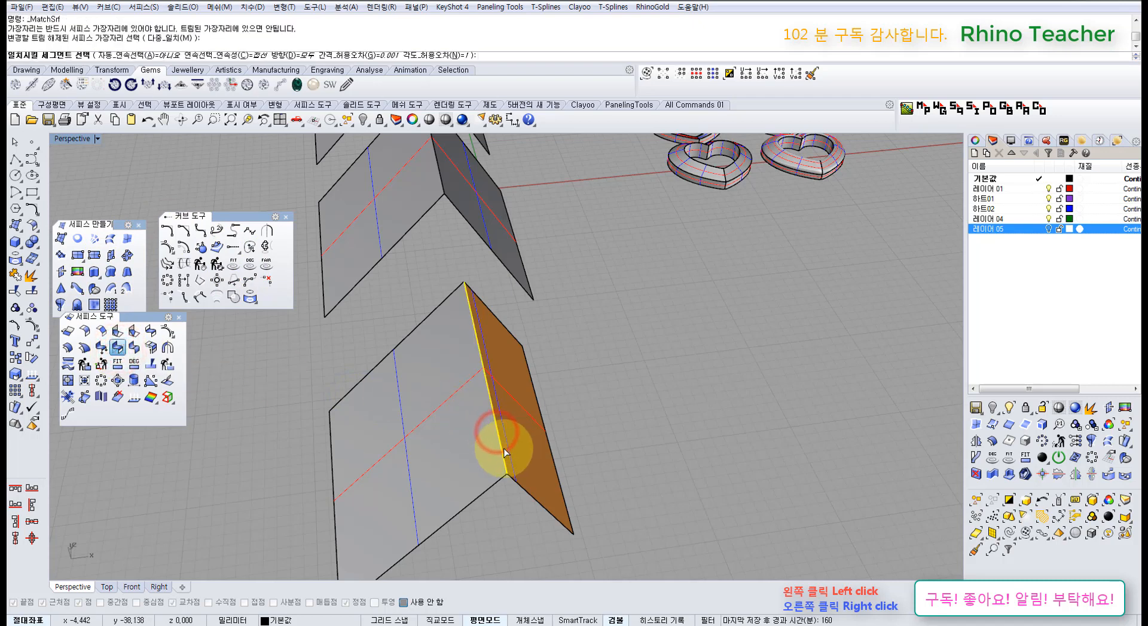
{"action": "left_click", "coordinate": [502, 449]}
{"action": "right_click", "coordinate": [502, 449]}
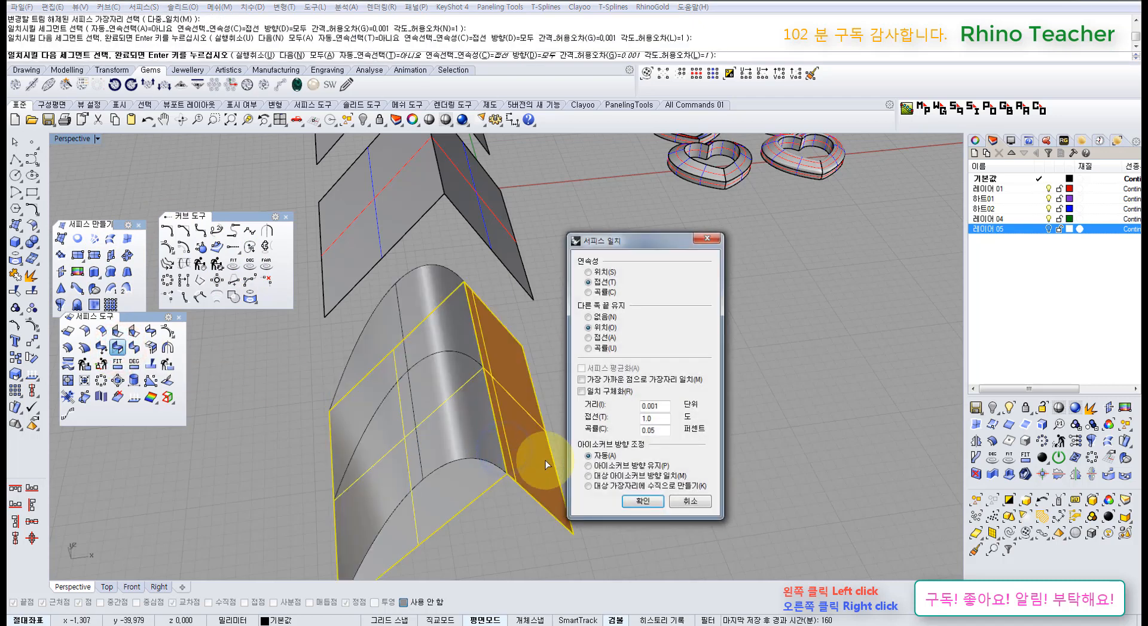
{"action": "right_click_drag", "start_coordinate": [502, 472], "coordinate": [519, 421]}
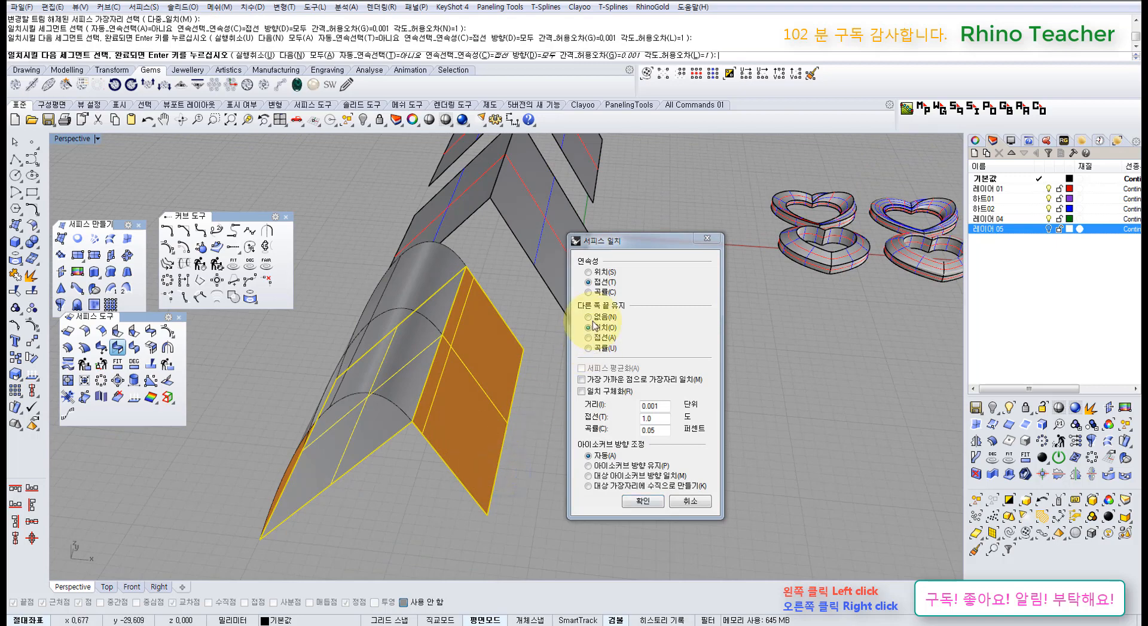
{"action": "left_click", "coordinate": [689, 501]}
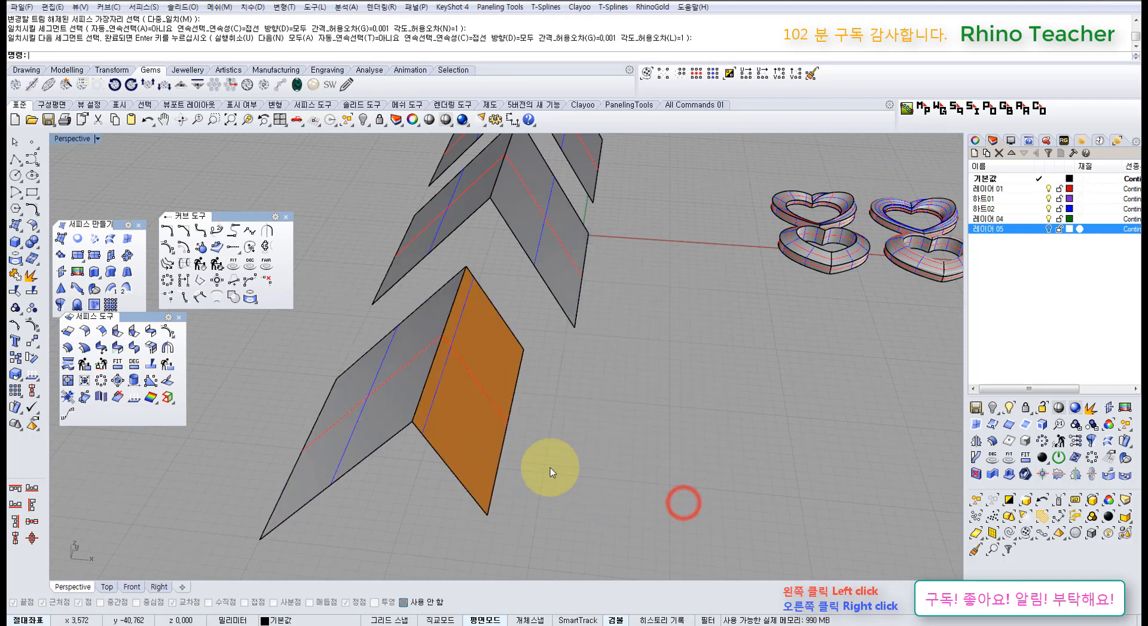
- Try again to match the third tent's left surface to the trimmed piece, picking the shared ridge edge for both
{"action": "right_click_drag", "start_coordinate": [545, 469], "coordinate": [537, 444]}
{"action": "right_click", "coordinate": [536, 443]}
{"action": "left_click", "coordinate": [511, 444]}
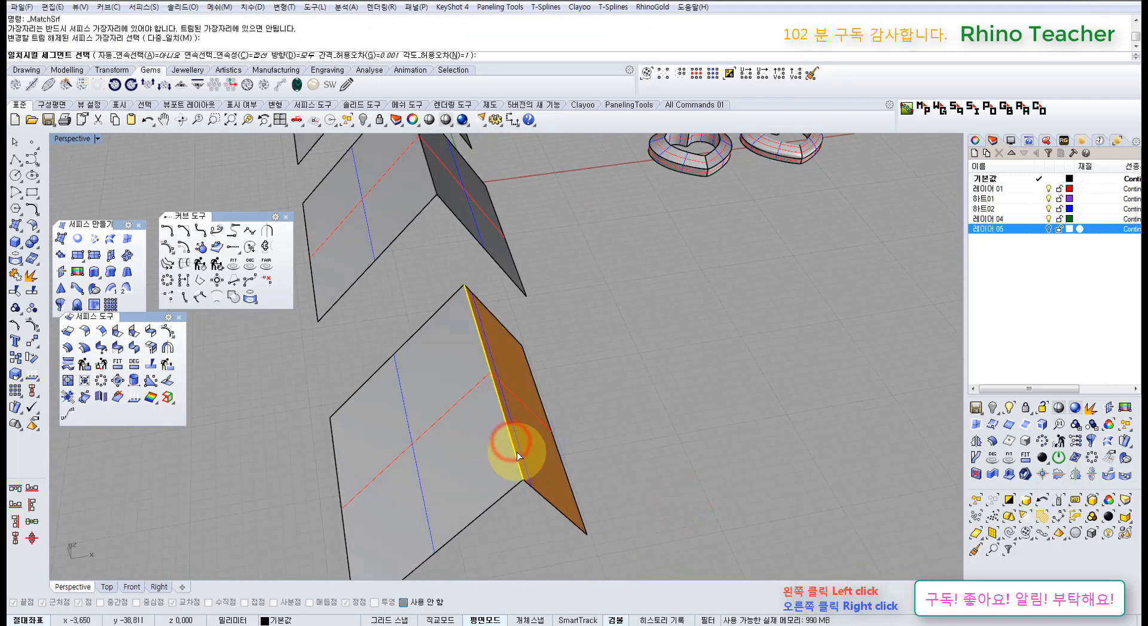
{"action": "left_click", "coordinate": [516, 457]}
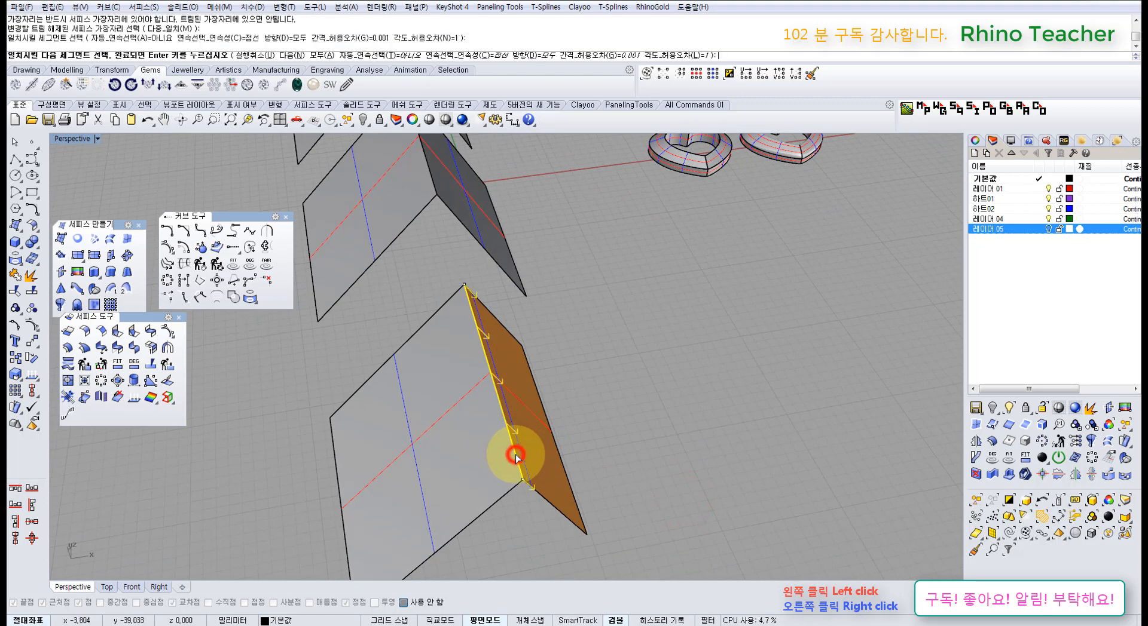
{"action": "right_click_drag", "start_coordinate": [514, 453], "coordinate": [508, 432]}
{"action": "right_click", "coordinate": [509, 431]}
{"action": "scroll", "coordinate": [512, 419], "scroll_direction": "down", "scroll_amount": 7}
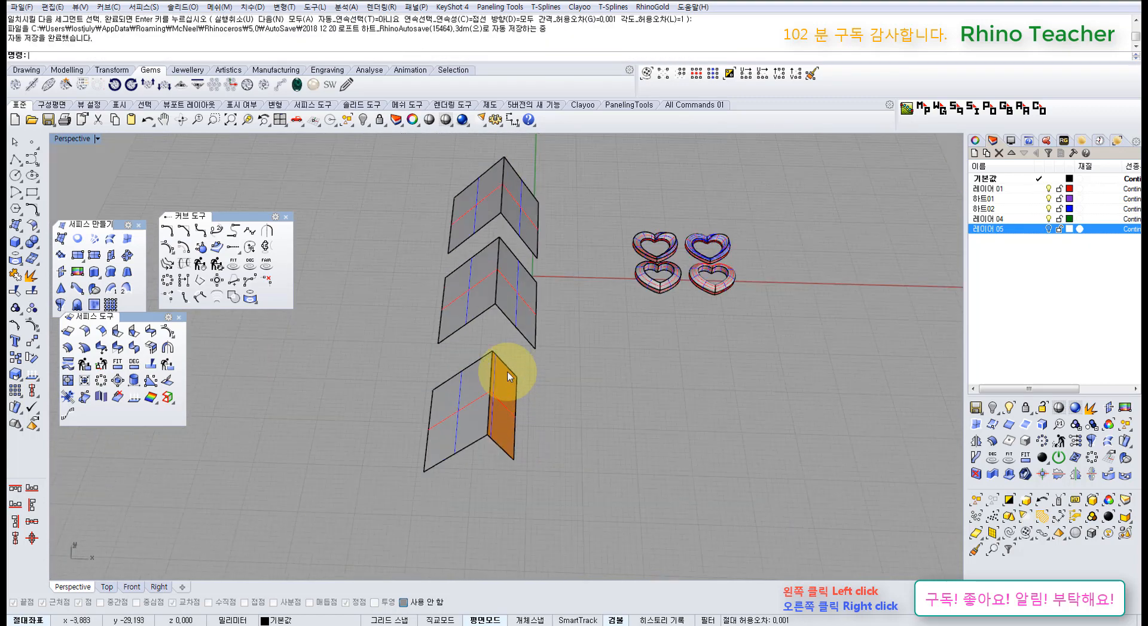
{"action": "right_click_drag", "start_coordinate": [486, 328], "coordinate": [459, 355]}
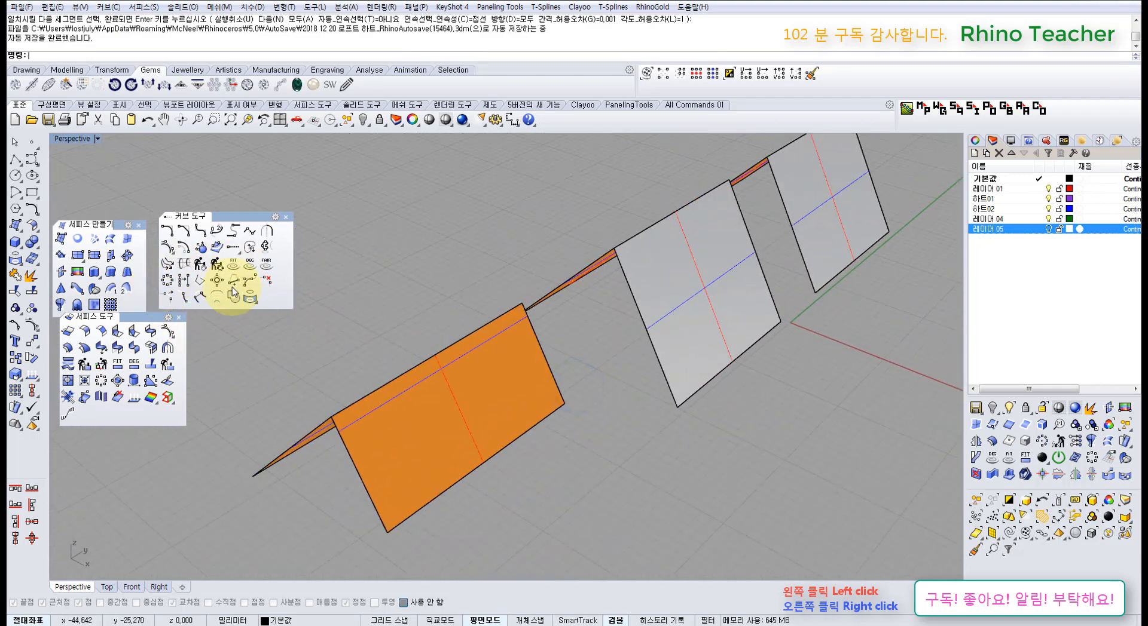
- Show the command help for MatchSrf, read its steps on which edges can be picked, and return to the properties
{"action": "left_click", "coordinate": [1028, 141]}
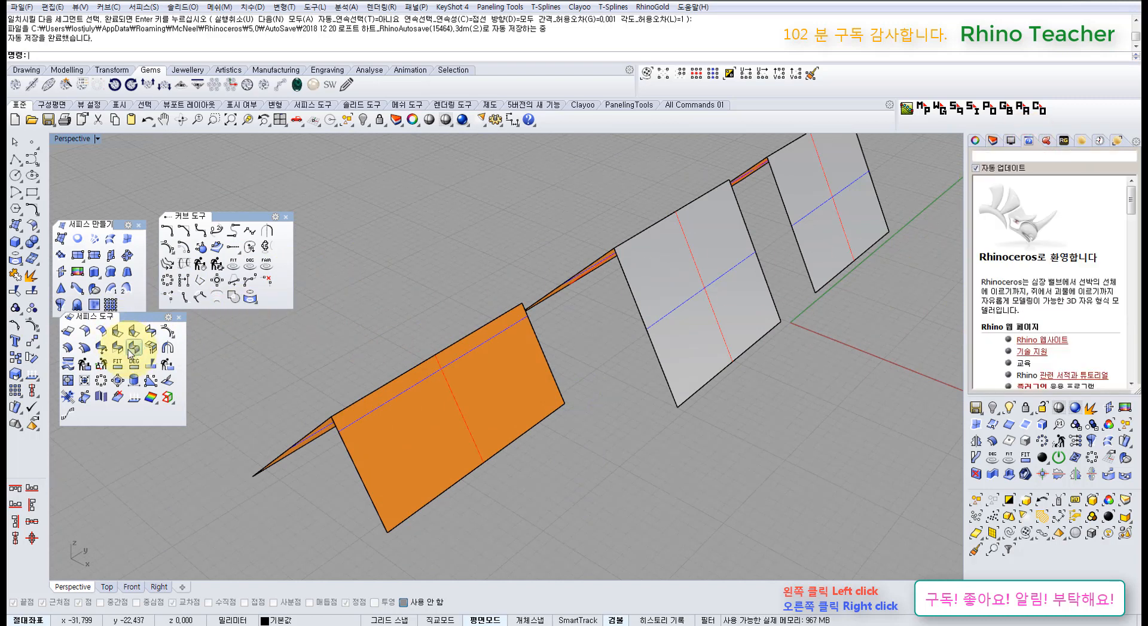
{"action": "left_click", "coordinate": [119, 350]}
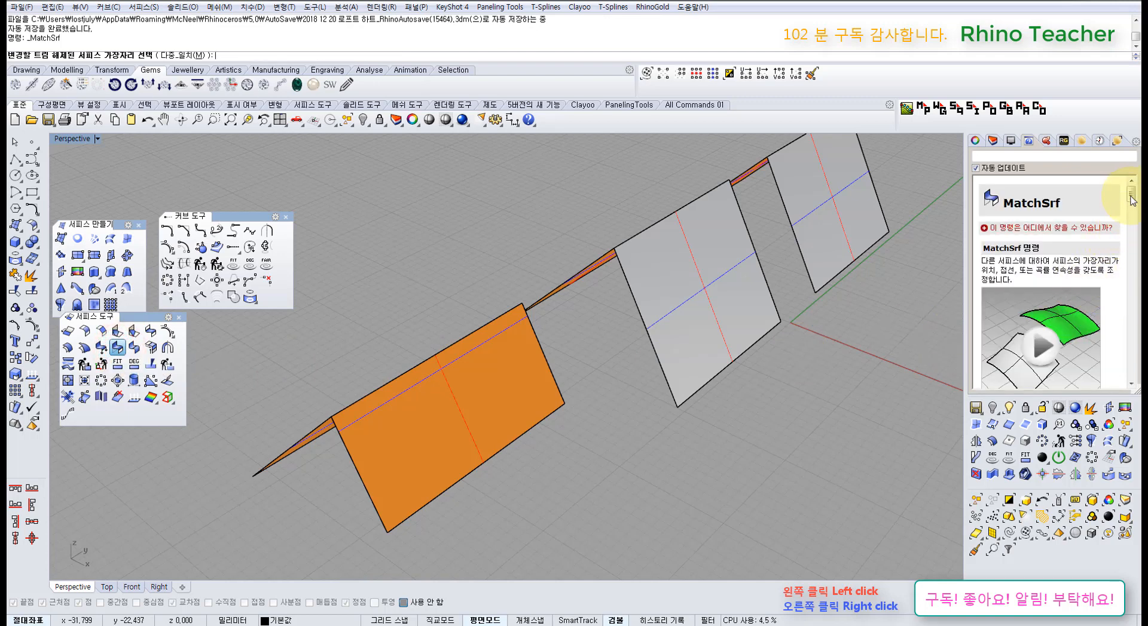
{"action": "left_click_drag", "start_coordinate": [1131, 201], "coordinate": [1133, 212]}
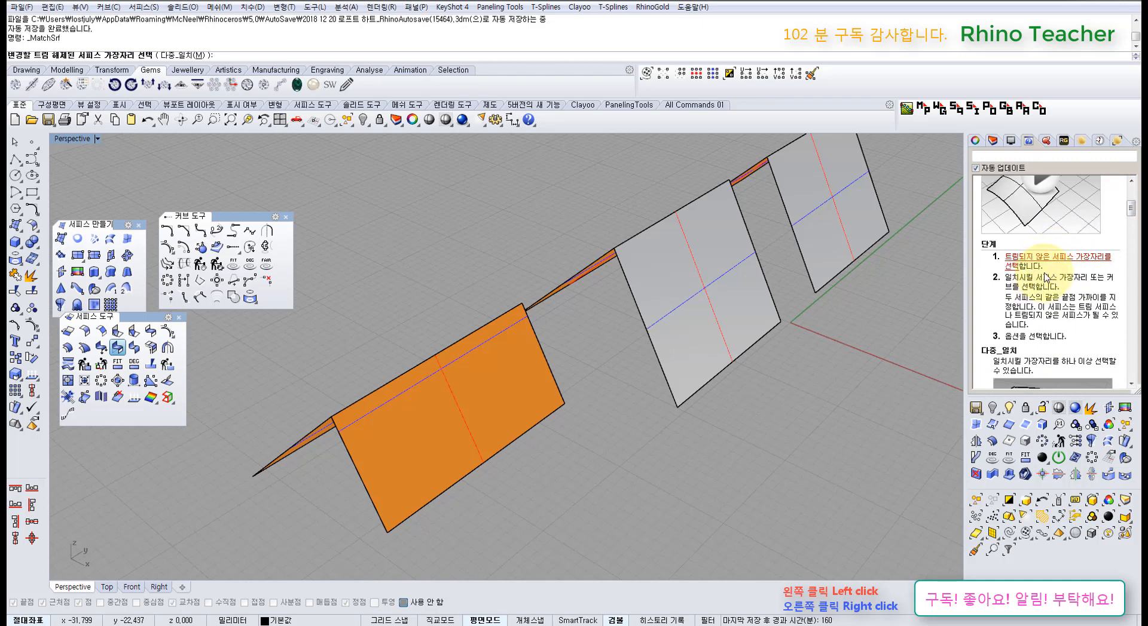
{"action": "left_click", "coordinate": [675, 474]}
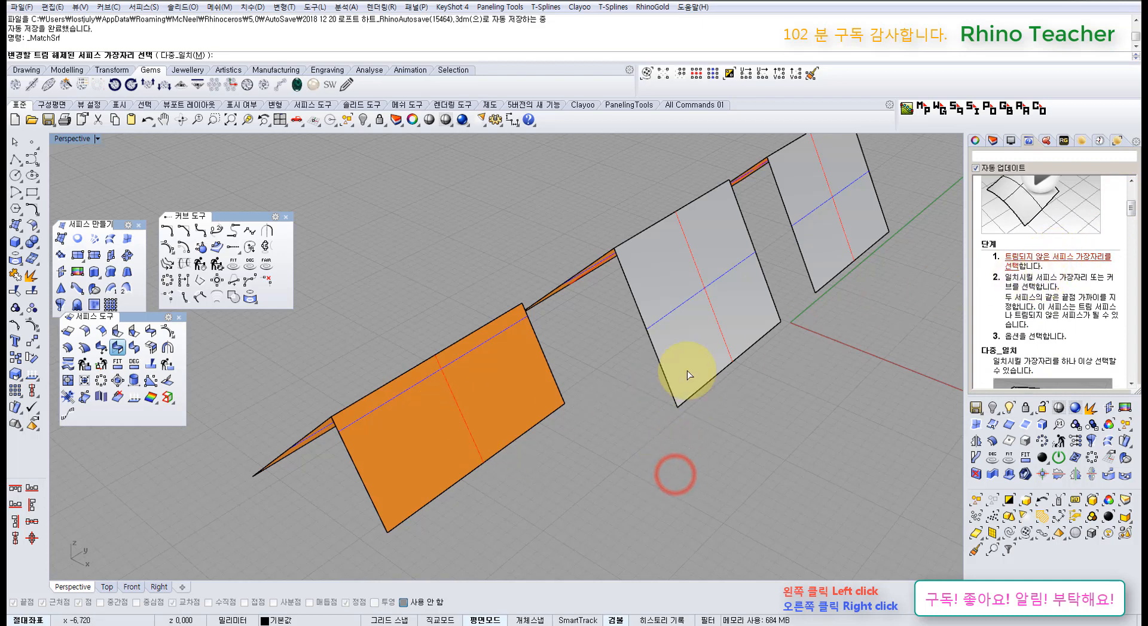
{"action": "left_click", "coordinate": [975, 141]}
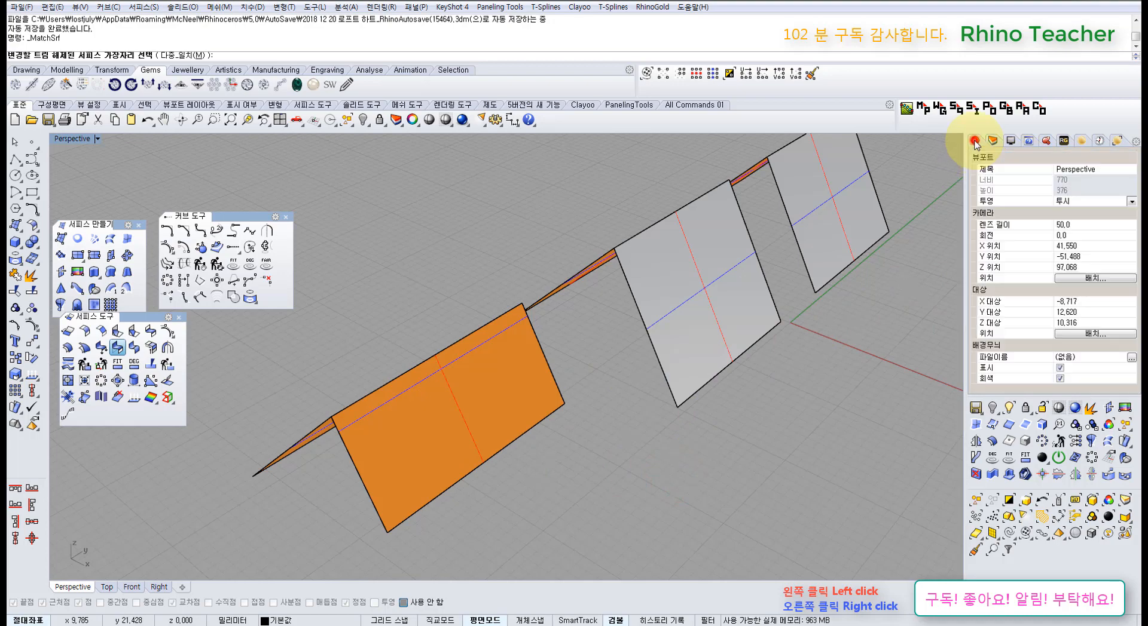
- Preview a tangency match of the third tent's left surface to the trimmed piece with the opposite end kept in position, and cancel it
{"action": "right_click_drag", "start_coordinate": [539, 387], "coordinate": [645, 401]}
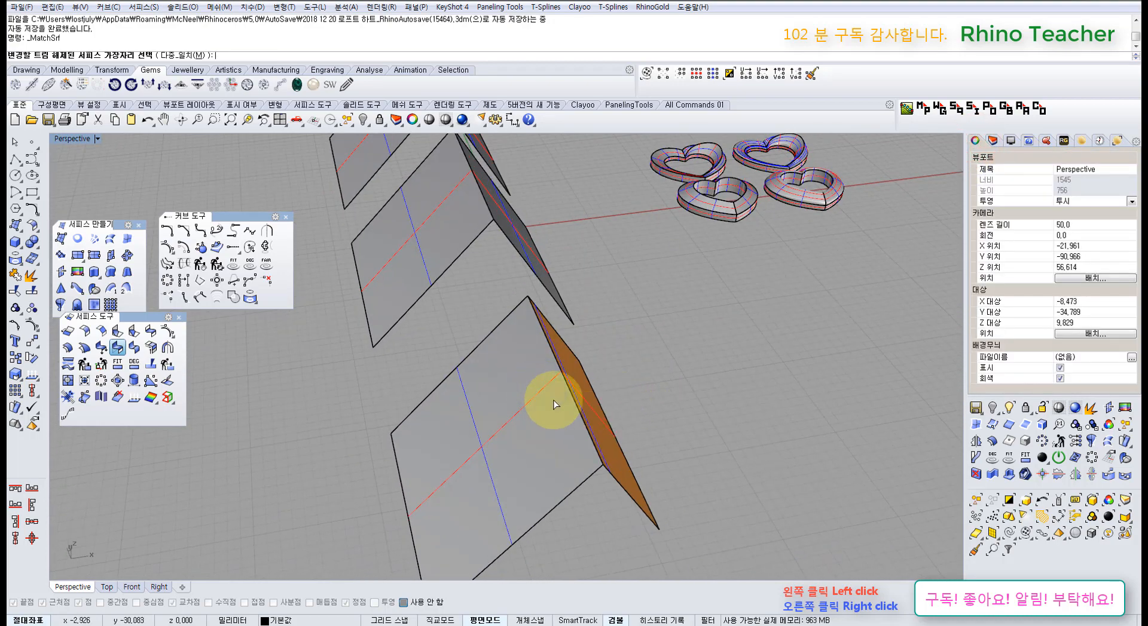
{"action": "right_click_drag", "start_coordinate": [553, 400], "coordinate": [440, 410]}
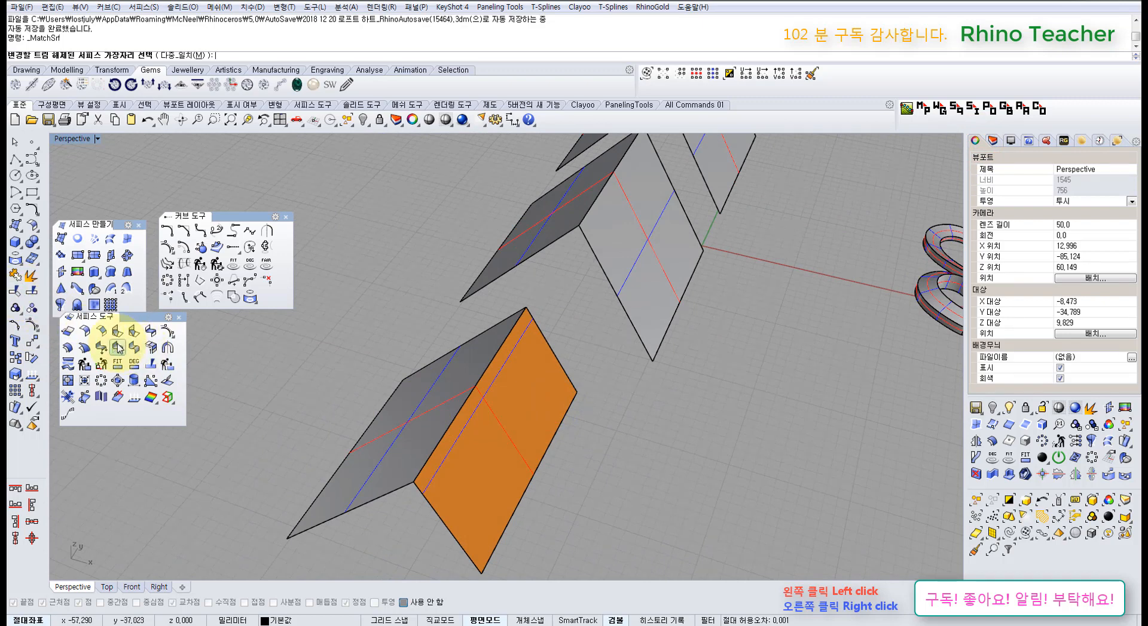
{"action": "left_click", "coordinate": [462, 412]}
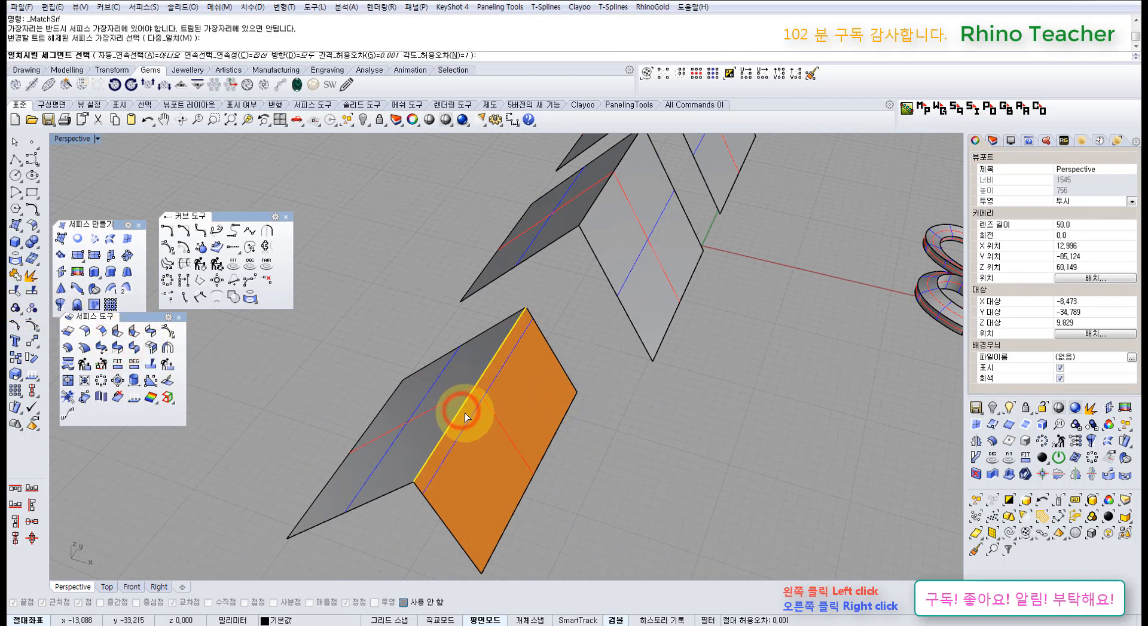
{"action": "left_click", "coordinate": [461, 413]}
{"action": "right_click", "coordinate": [460, 411]}
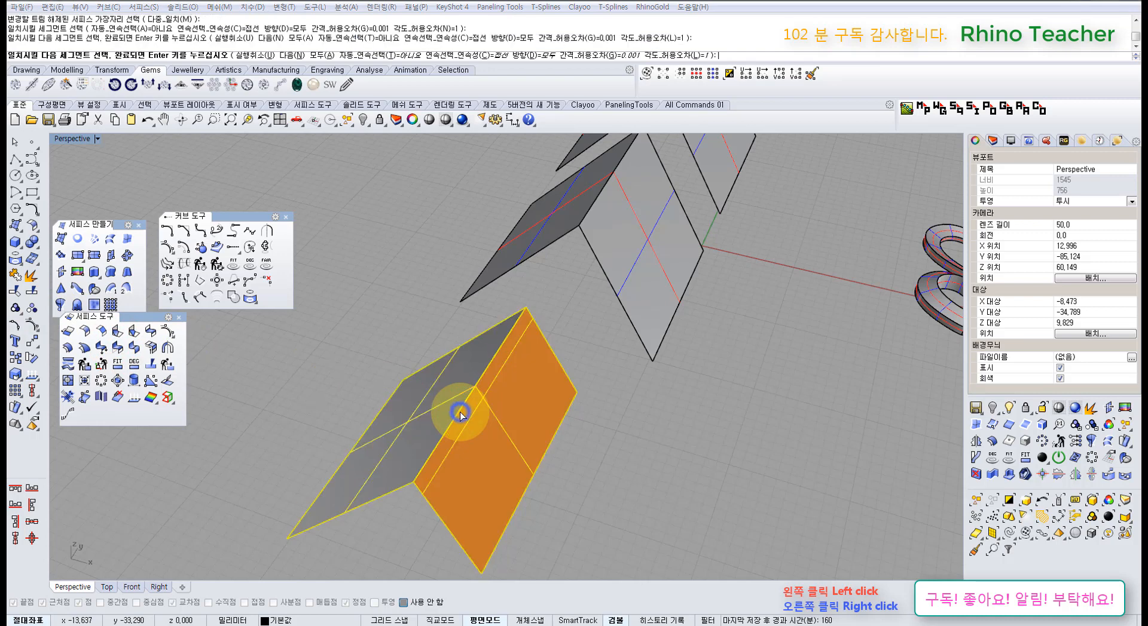
{"action": "right_click_drag", "start_coordinate": [463, 406], "coordinate": [458, 415]}
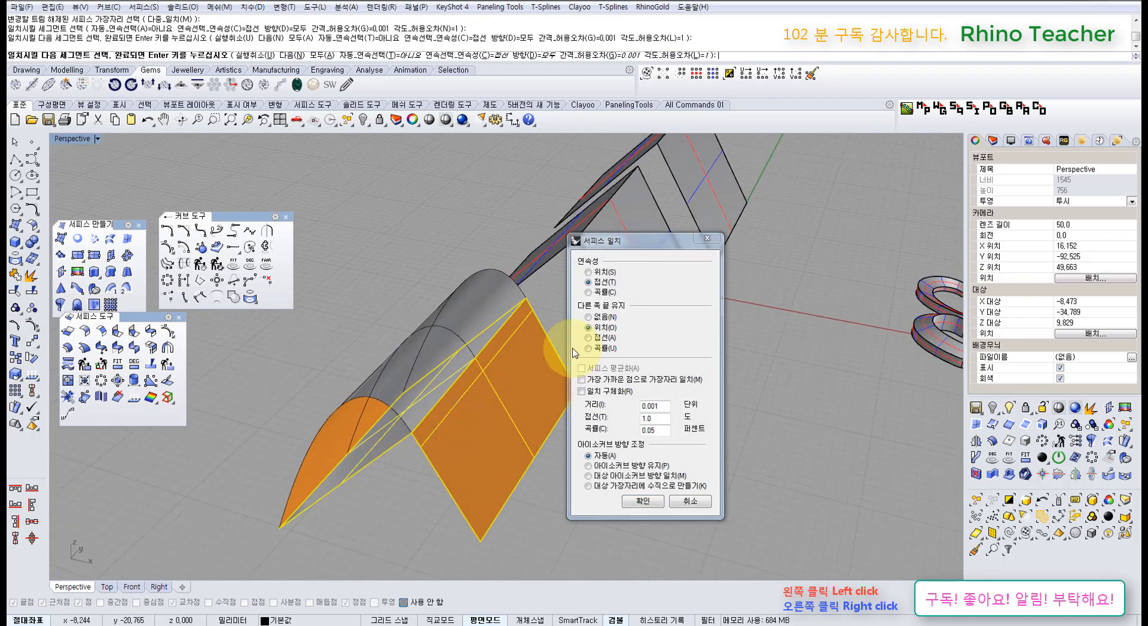
{"action": "left_click", "coordinate": [688, 504]}
{"action": "right_click_drag", "start_coordinate": [550, 454], "coordinate": [588, 354]}
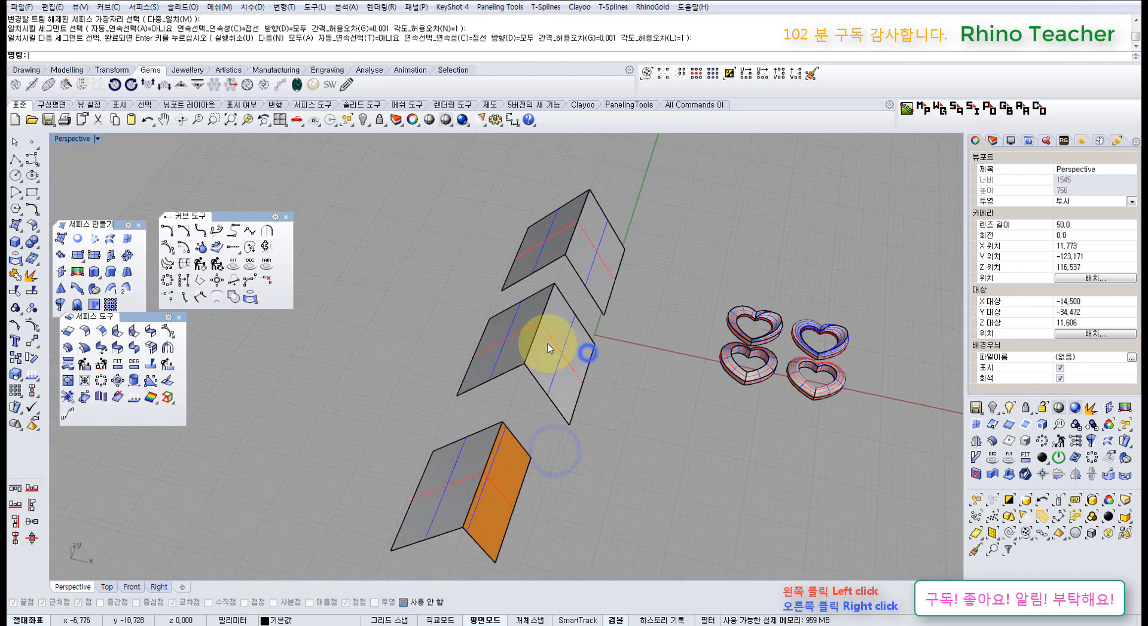
{"action": "scroll", "coordinate": [547, 343], "scroll_direction": "up", "scroll_amount": 5}
{"action": "right_click", "coordinate": [545, 342]}
{"action": "left_click", "coordinate": [523, 325]}
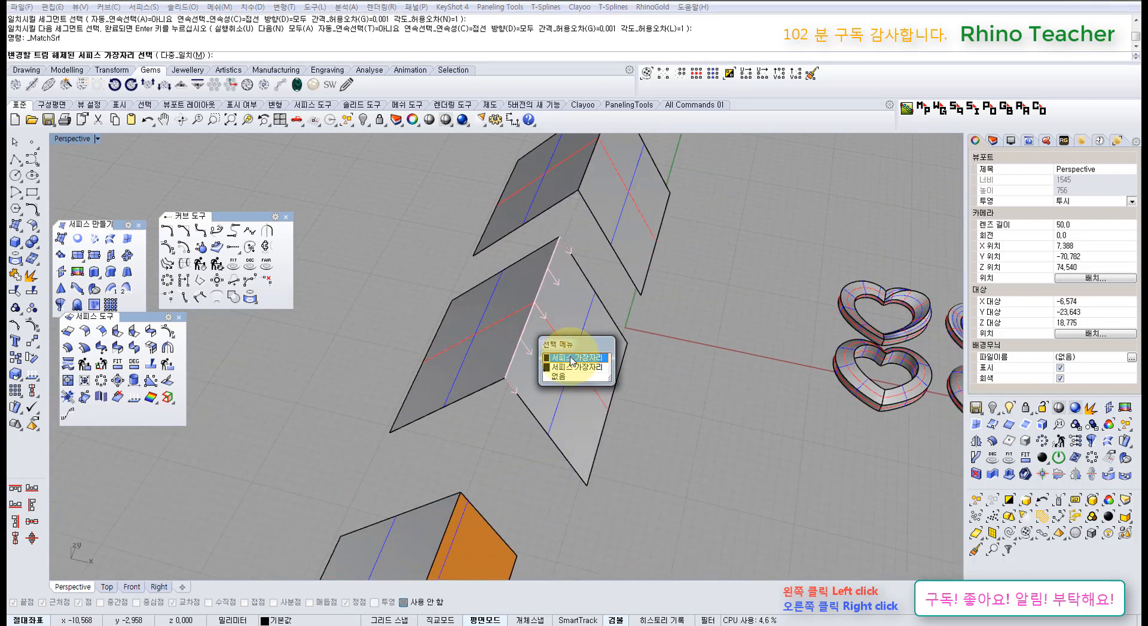
{"action": "left_click", "coordinate": [568, 379]}
{"action": "left_click", "coordinate": [690, 412]}
{"action": "scroll", "coordinate": [685, 428], "scroll_direction": "down", "scroll_amount": 6}
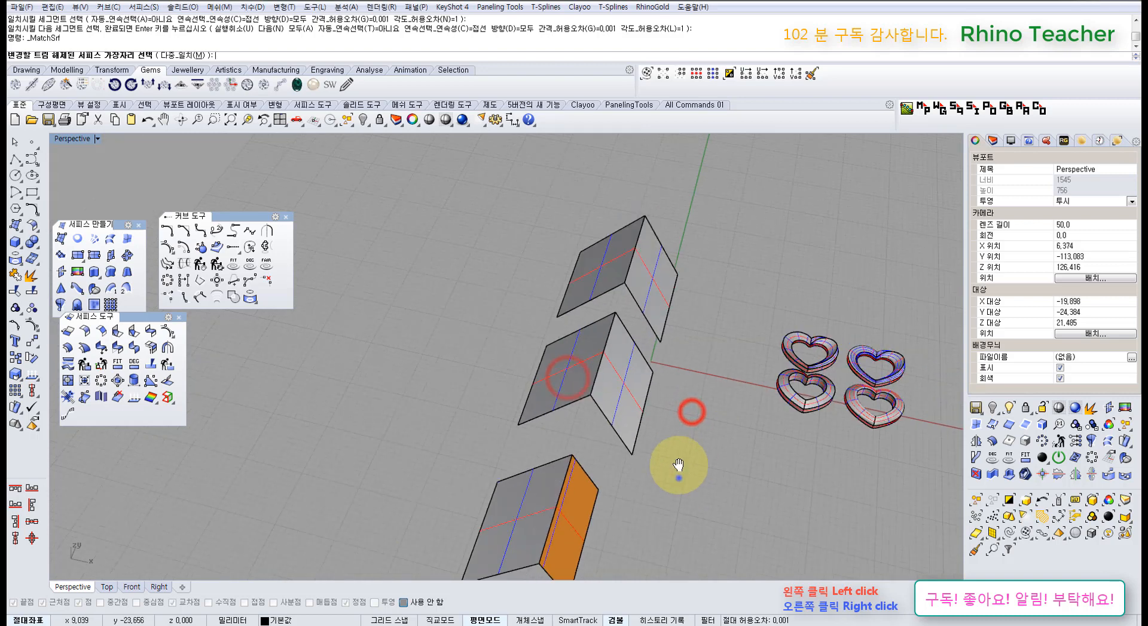
{"action": "right_click_drag", "start_coordinate": [680, 479], "coordinate": [668, 391], "text": "shift"}
{"action": "left_click_drag", "start_coordinate": [629, 497], "coordinate": [496, 449]}
{"action": "right_click_drag", "start_coordinate": [519, 419], "coordinate": [599, 444]}
{"action": "key", "text": "Escape"}
- Delete both surfaces of the third tent, leaving the other two tents in place
{"action": "left_click_drag", "start_coordinate": [672, 521], "coordinate": [526, 444]}
{"action": "key", "text": "Delete"}
{"action": "right_click_drag", "start_coordinate": [505, 255], "coordinate": [520, 401], "text": "shift"}
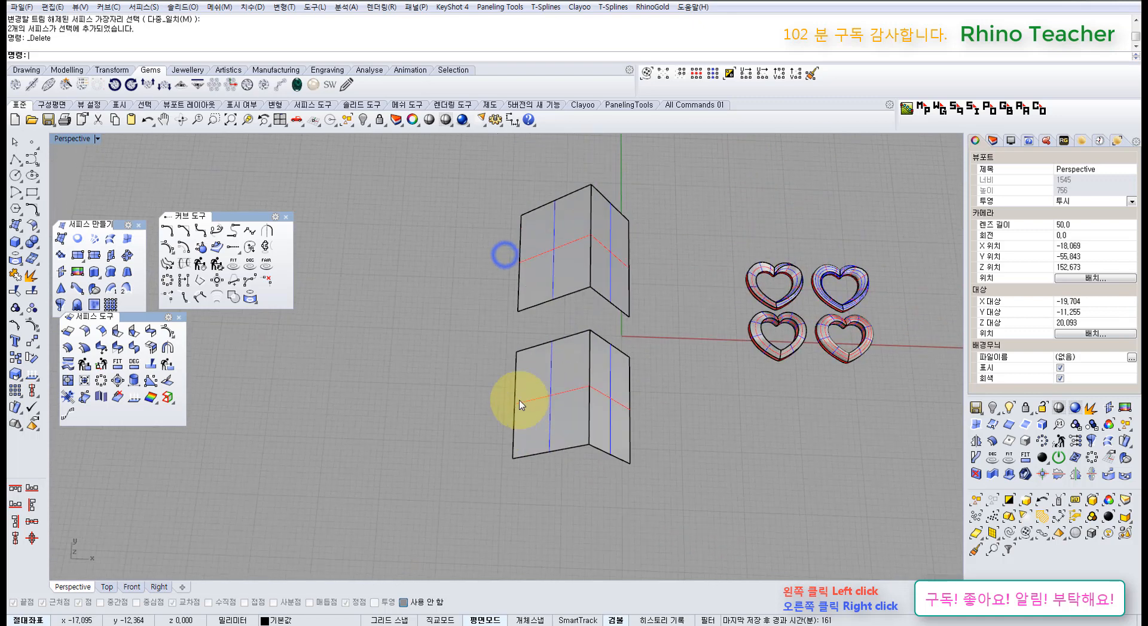
- In the Top view, draw two separate straight lines sharing an apex, forming an inverted V beside the tents
{"action": "key", "text": "ctrl+F1"}
{"action": "scroll", "coordinate": [507, 378], "scroll_direction": "down", "scroll_amount": 6}
{"action": "right_click_drag", "start_coordinate": [435, 386], "coordinate": [475, 358]}
{"action": "scroll", "coordinate": [477, 362], "scroll_direction": "up", "scroll_amount": 3}
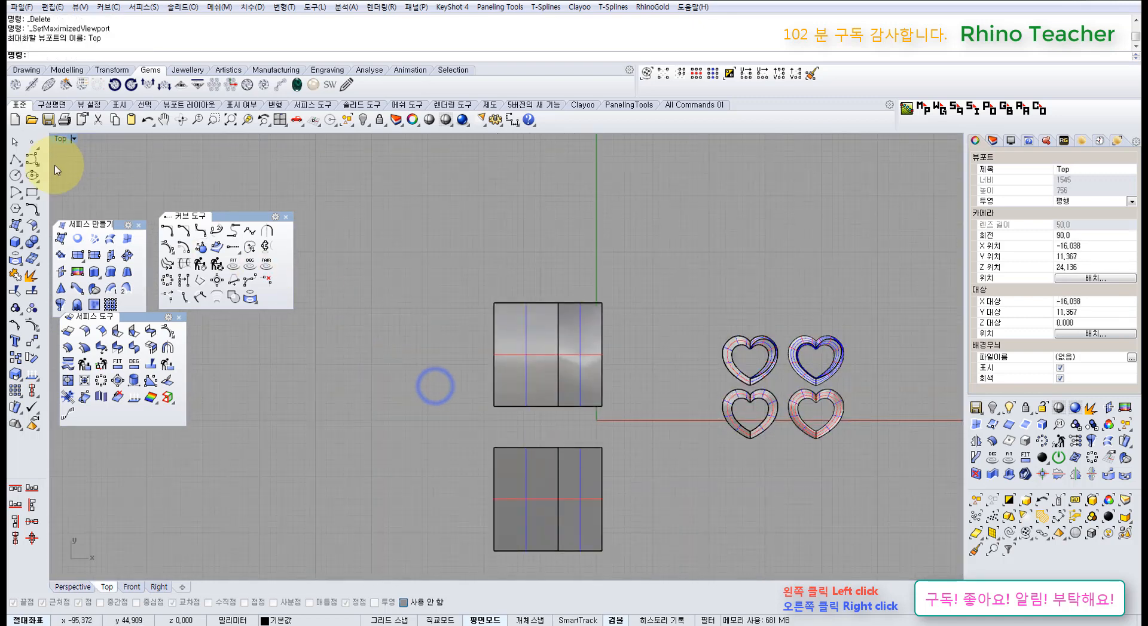
{"action": "left_click", "coordinate": [14, 161]}
{"action": "left_click", "coordinate": [377, 343]}
{"action": "left_click", "coordinate": [330, 403]}
{"action": "right_click", "coordinate": [330, 402]}
{"action": "right_click", "coordinate": [390, 343]}
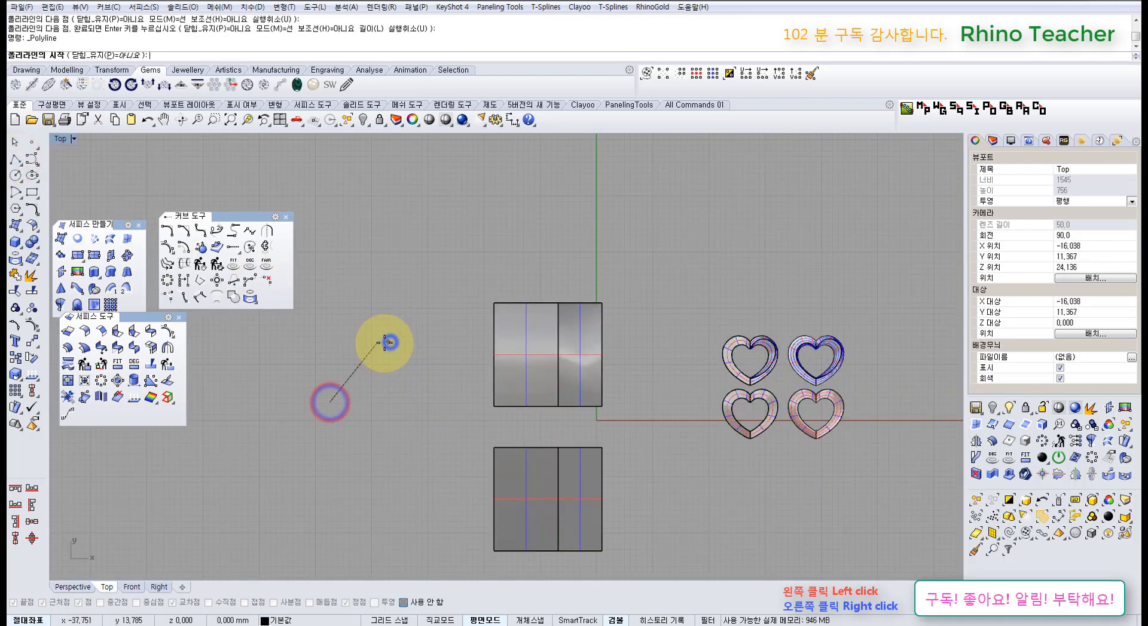
{"action": "left_click", "coordinate": [377, 343]}
{"action": "left_click", "coordinate": [423, 404]}
{"action": "right_click", "coordinate": [422, 404]}
{"action": "scroll", "coordinate": [362, 359], "scroll_direction": "up", "scroll_amount": 4}
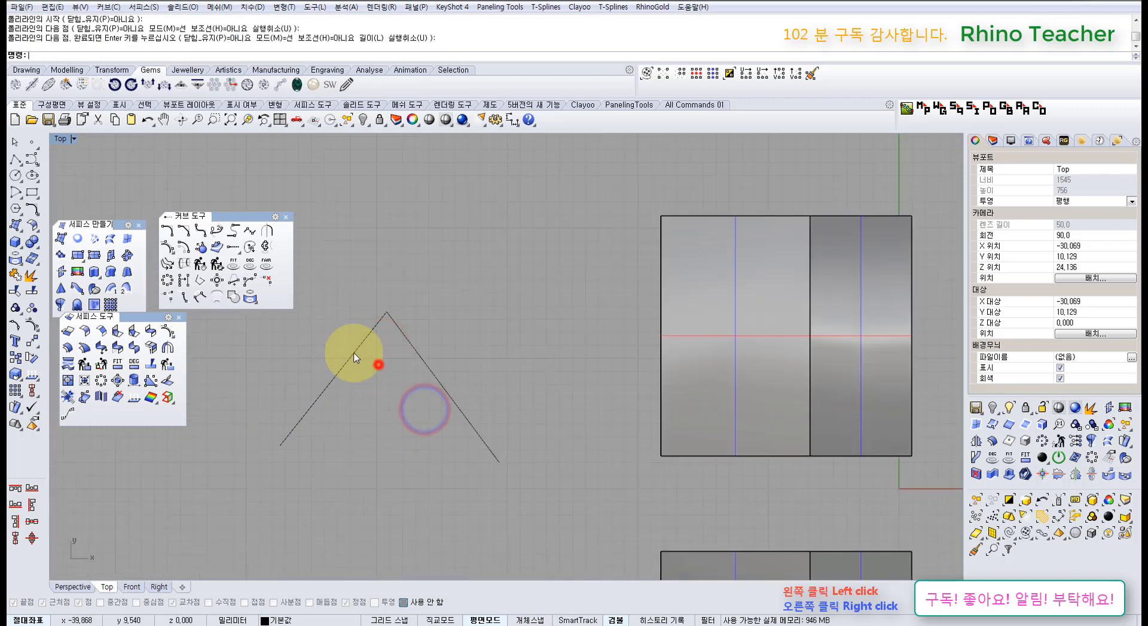
- Preview matching the V's left line to its right line at the apex with tangency, keeping the far end's position, and cancel
{"action": "left_click", "coordinate": [355, 359]}
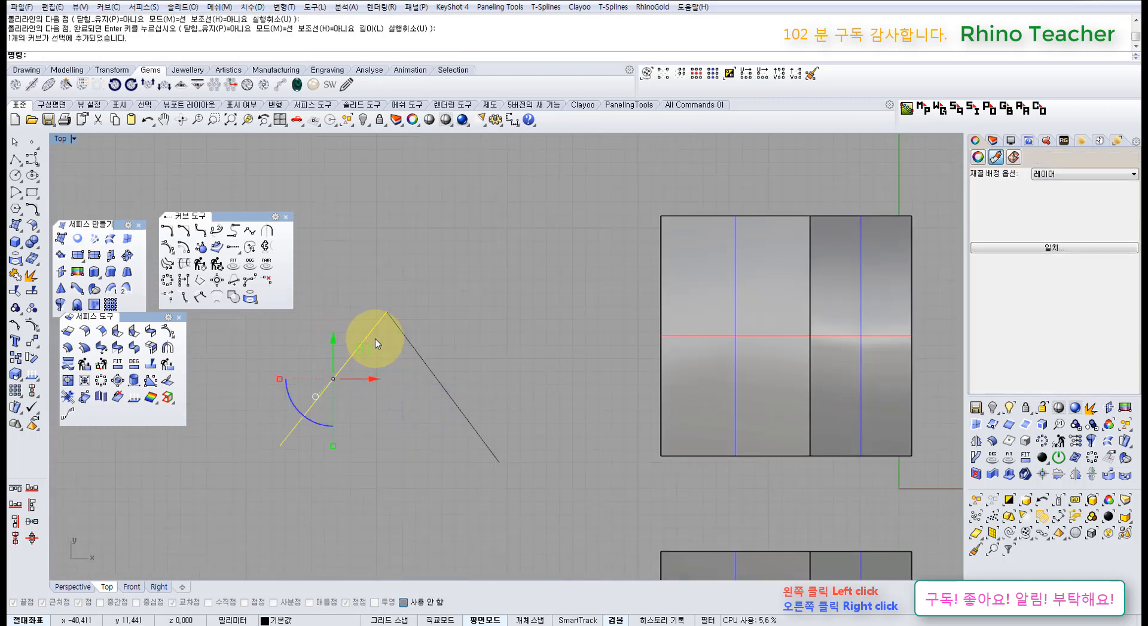
{"action": "left_click", "coordinate": [395, 275]}
{"action": "right_click_drag", "start_coordinate": [325, 228], "coordinate": [334, 262]}
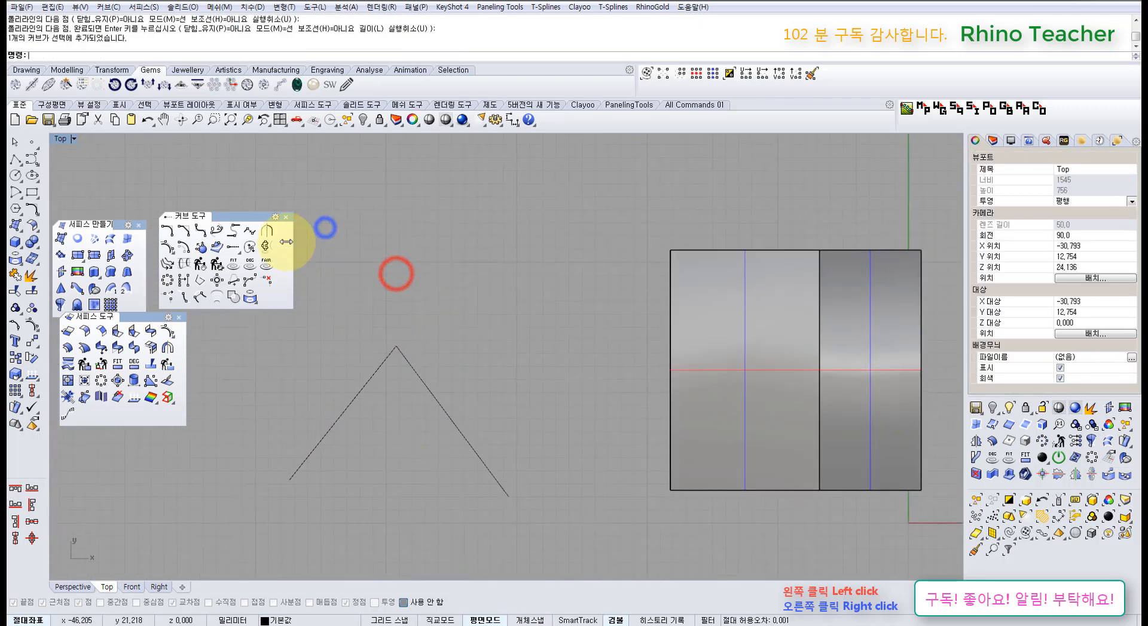
{"action": "left_click", "coordinate": [248, 233]}
{"action": "left_click", "coordinate": [381, 365]}
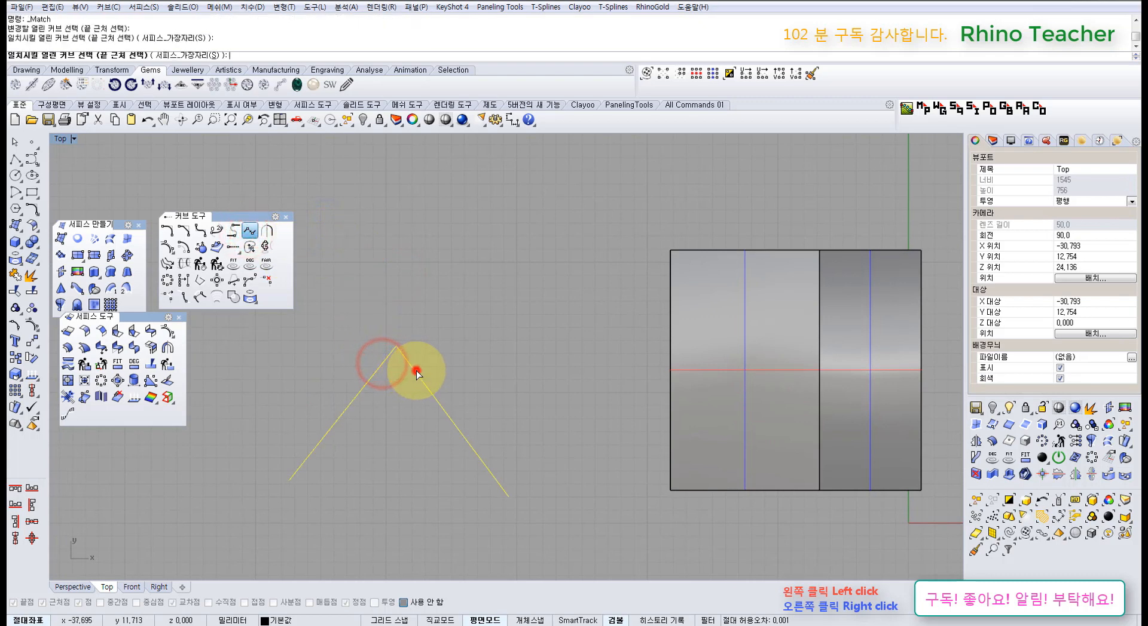
{"action": "left_click", "coordinate": [414, 370]}
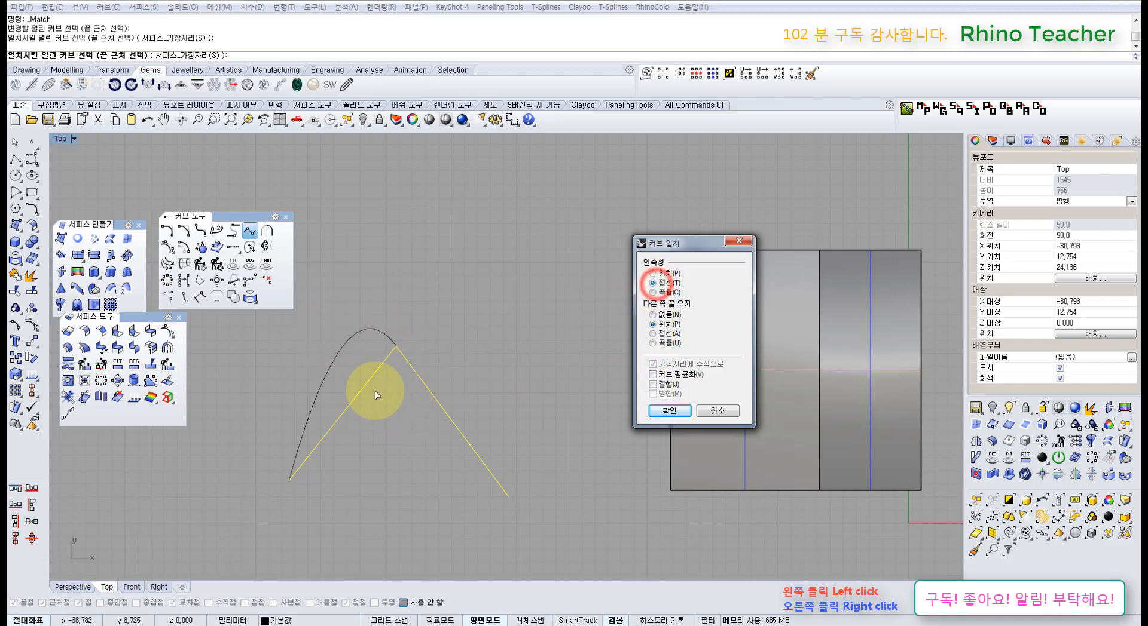
{"action": "left_click", "coordinate": [721, 410]}
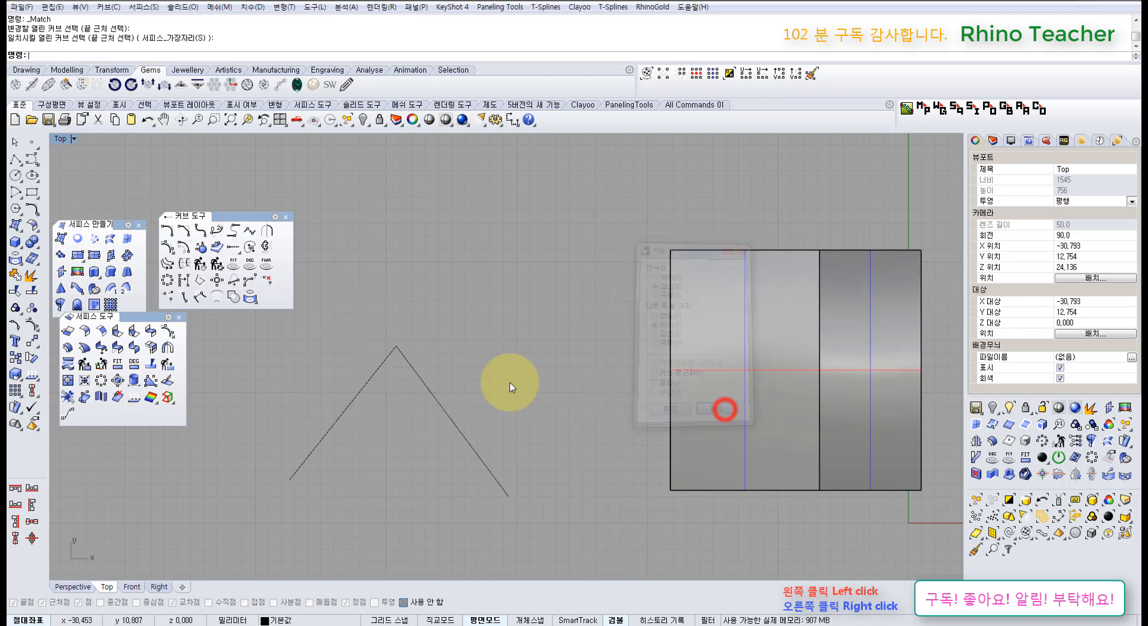
- Preview matching the V's right line to its left line with curvature continuity, turn off curve averaging, and cancel
{"action": "right_click", "coordinate": [454, 359]}
{"action": "left_click", "coordinate": [418, 376]}
{"action": "left_click", "coordinate": [376, 374]}
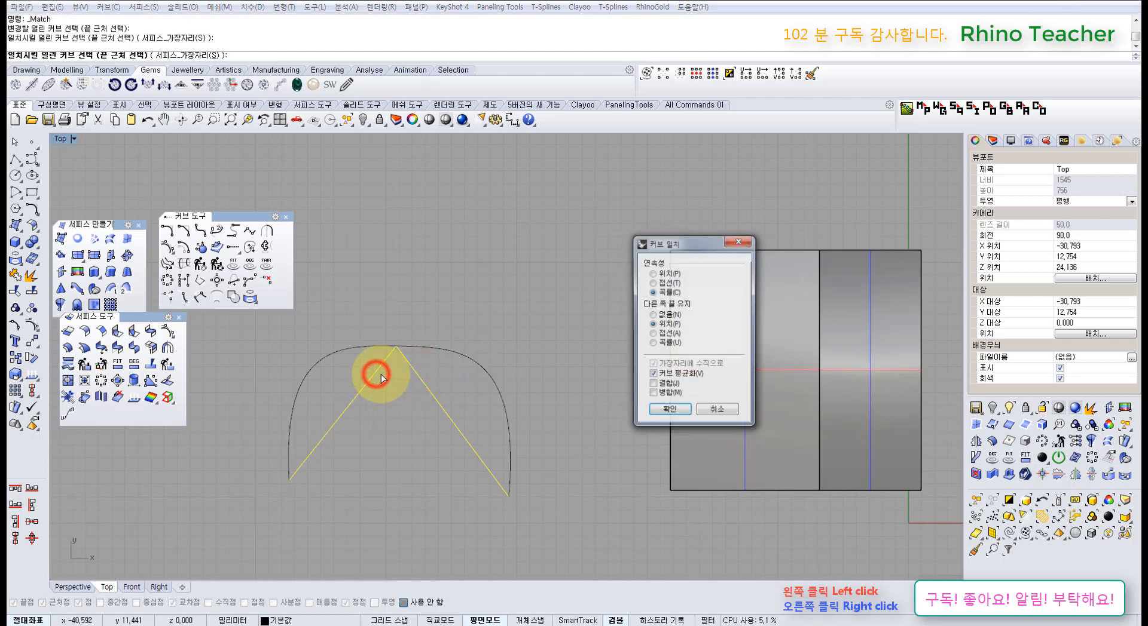
{"action": "left_click", "coordinate": [653, 374]}
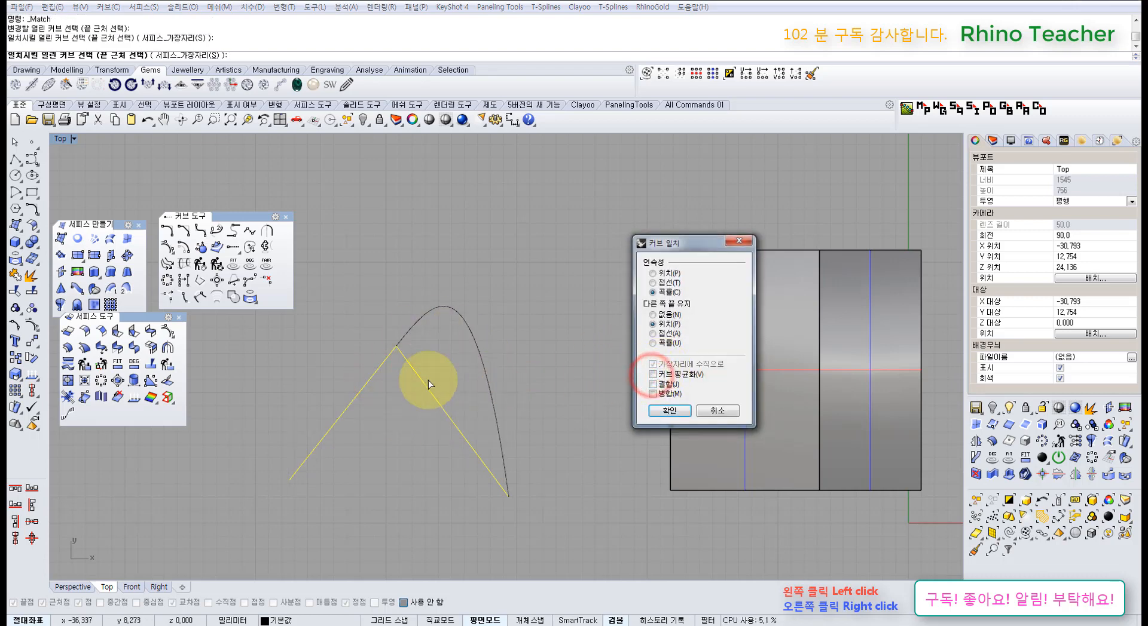
{"action": "left_click", "coordinate": [721, 410]}
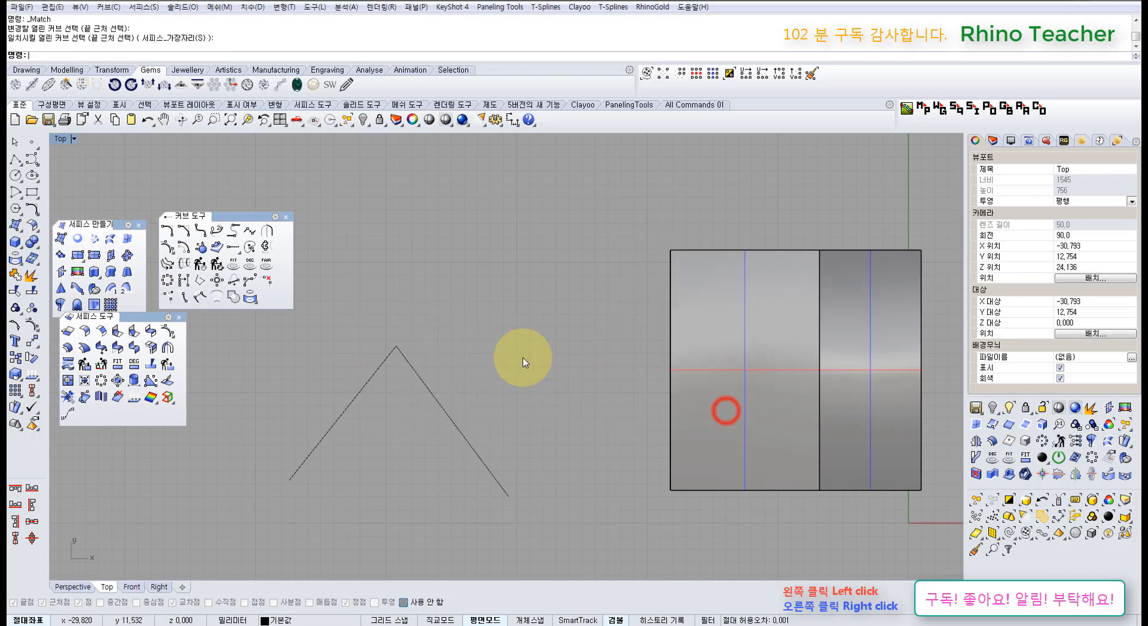
- Return to the Perspective view and delete the two lines of the inverted V
{"action": "scroll", "coordinate": [522, 358], "scroll_direction": "down", "scroll_amount": 3}
{"action": "key", "text": "ctrl+F4"}
{"action": "right_click_drag", "start_coordinate": [502, 379], "coordinate": [450, 347]}
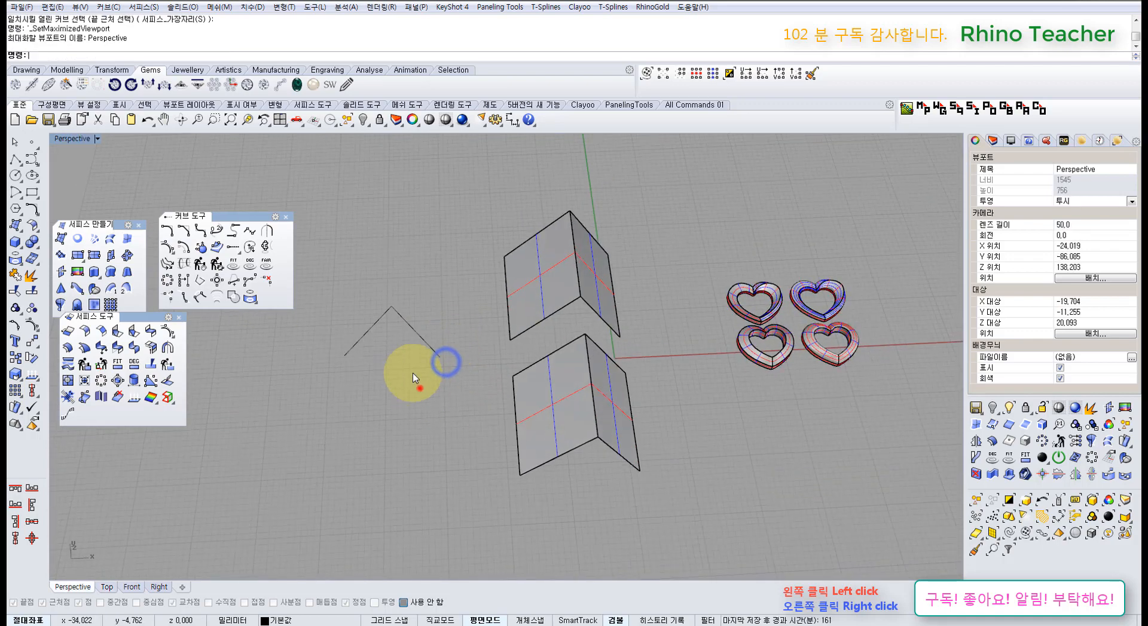
{"action": "left_click_drag", "start_coordinate": [418, 389], "coordinate": [333, 261]}
{"action": "key", "text": "Delete"}
- Zoom to a closed heart ring on layer 하트01 and explode it into separate surfaces
{"action": "right_click_drag", "start_coordinate": [769, 410], "coordinate": [809, 359]}
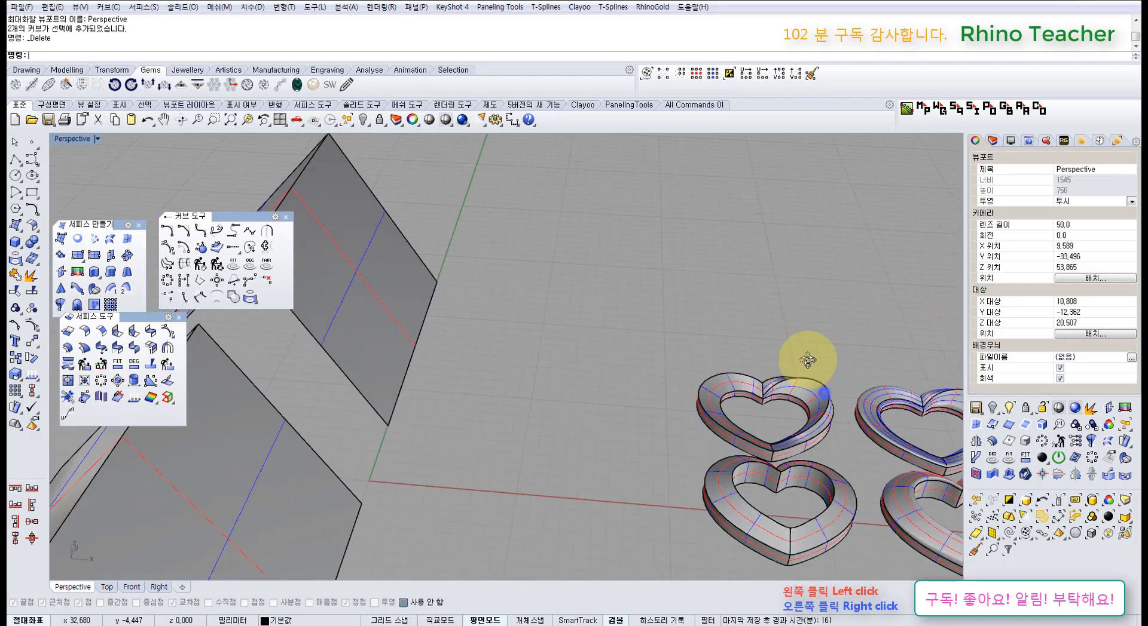
{"action": "right_click_drag", "start_coordinate": [878, 402], "coordinate": [661, 367]}
{"action": "left_click", "coordinate": [762, 435]}
{"action": "key", "text": "ctrl+shift+e"}
{"action": "right_click_drag", "start_coordinate": [532, 456], "coordinate": [461, 403]}
{"action": "left_click", "coordinate": [460, 370]}
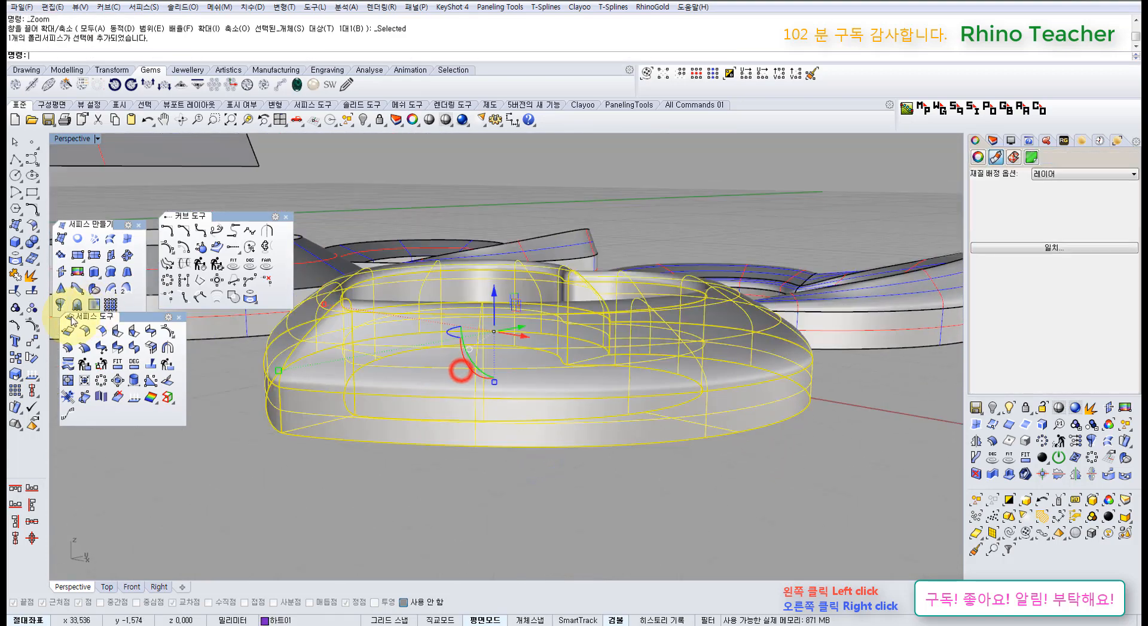
{"action": "left_click", "coordinate": [31, 276]}
{"action": "left_click", "coordinate": [274, 495]}
- Examine the exploded heart ring's top and side surfaces and the seam where they meet at the heart's point
{"action": "left_click", "coordinate": [341, 367]}
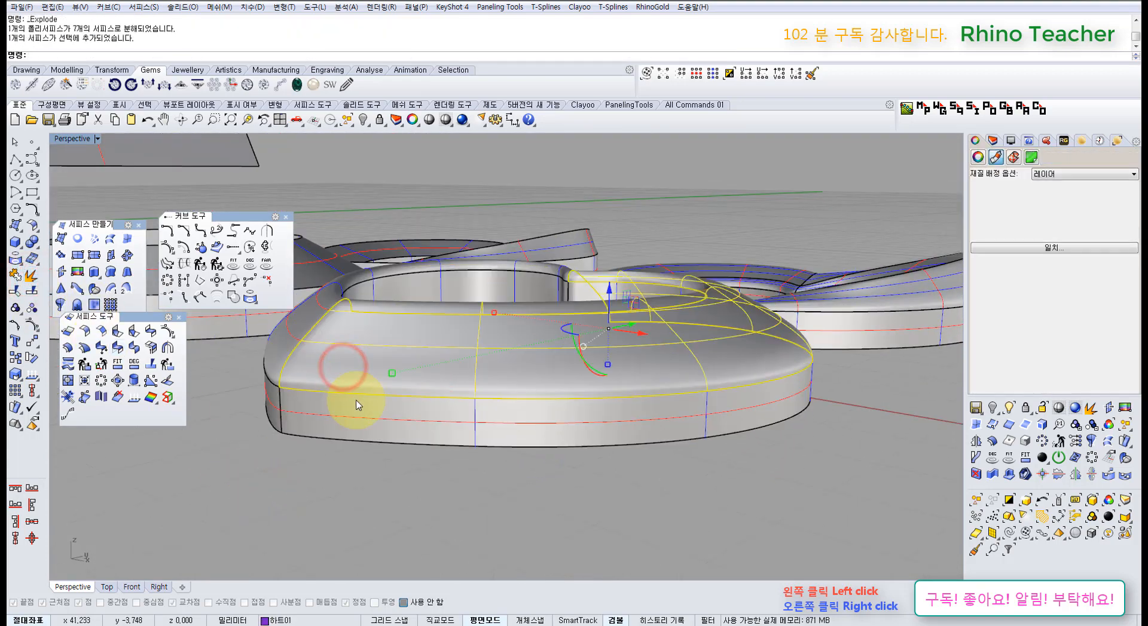
{"action": "scroll", "coordinate": [389, 400], "scroll_direction": "down", "scroll_amount": 5}
{"action": "scroll", "coordinate": [392, 399], "scroll_direction": "up", "scroll_amount": 3}
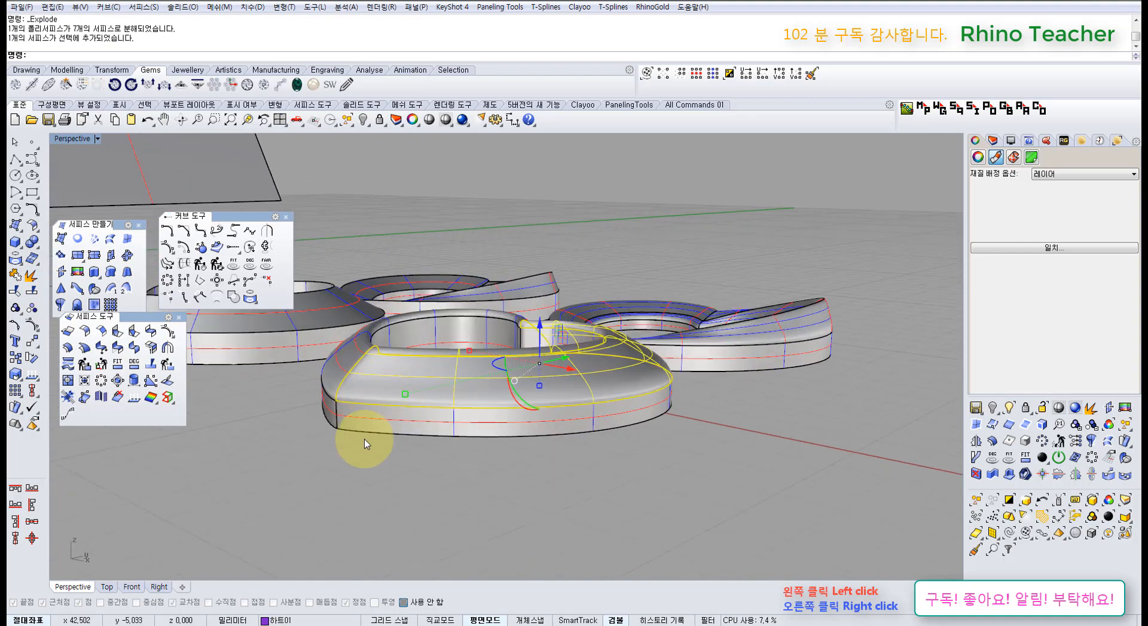
{"action": "left_click", "coordinate": [382, 429]}
{"action": "scroll", "coordinate": [320, 412], "scroll_direction": "up", "scroll_amount": 4}
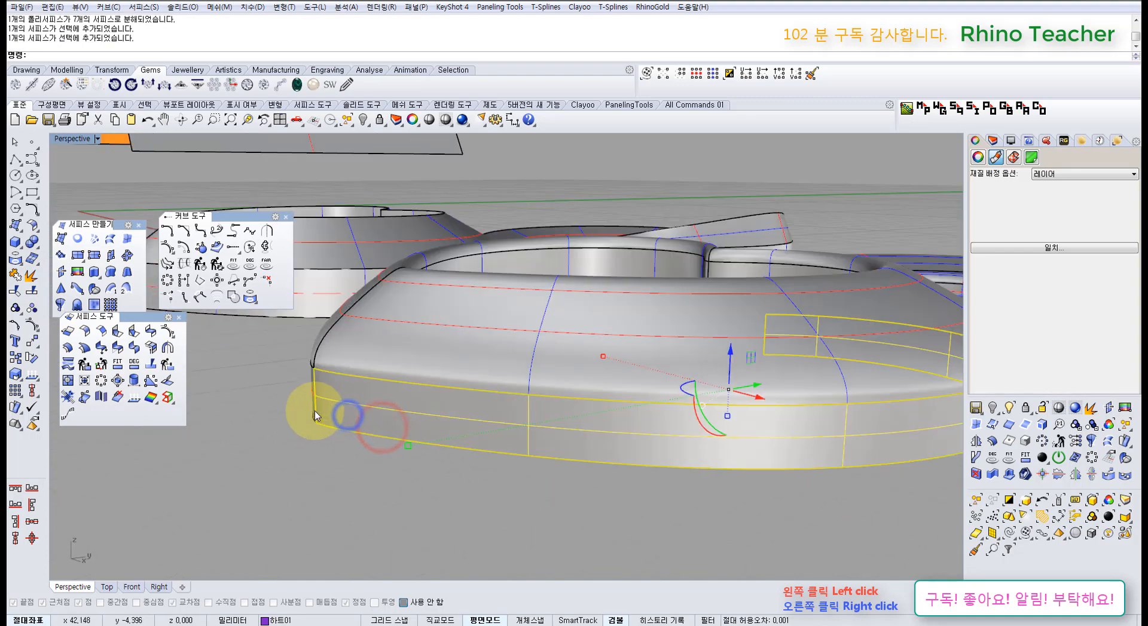
{"action": "scroll", "coordinate": [315, 414], "scroll_direction": "down", "scroll_amount": 8}
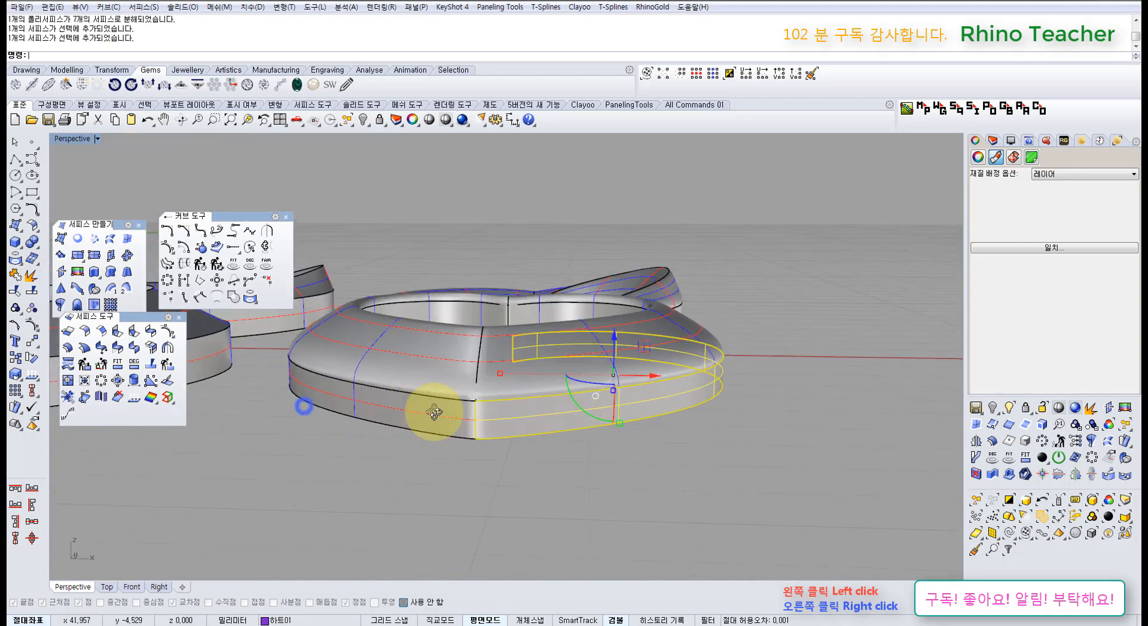
{"action": "right_click_drag", "start_coordinate": [362, 459], "coordinate": [569, 403]}
{"action": "left_click", "coordinate": [522, 452]}
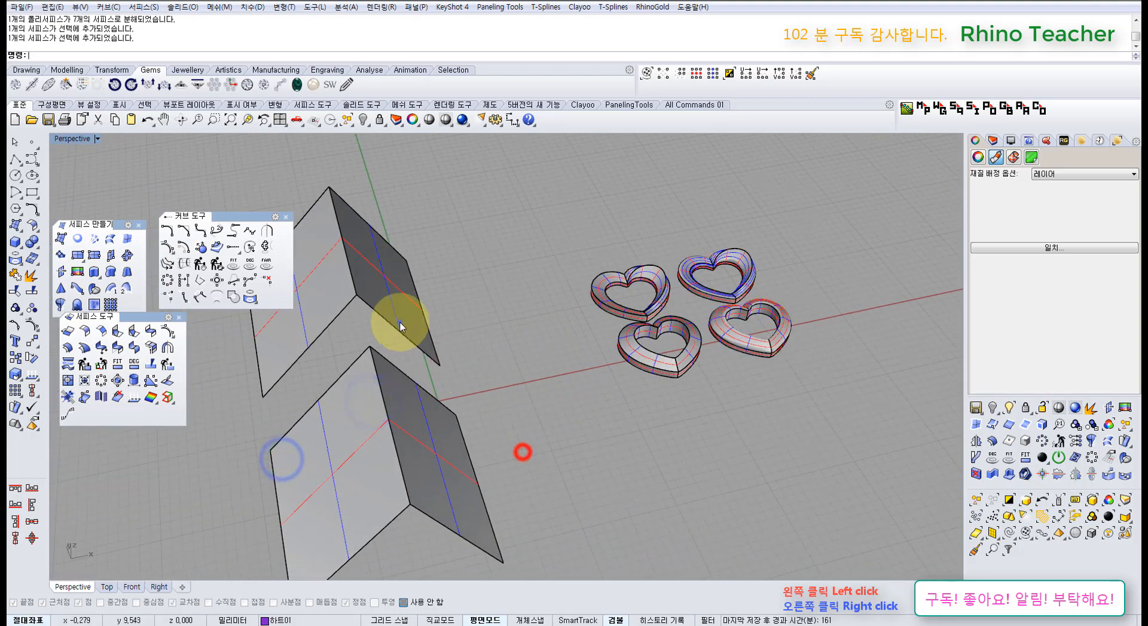
- Match the rear folded pair's two surfaces along their shared ridge edge with tangency, position preserved at the other end, and surface averaging on
{"action": "right_click_drag", "start_coordinate": [402, 326], "coordinate": [456, 358]}
{"action": "scroll", "coordinate": [421, 327], "scroll_direction": "up", "scroll_amount": 5}
{"action": "scroll", "coordinate": [424, 335], "scroll_direction": "up", "scroll_amount": 2}
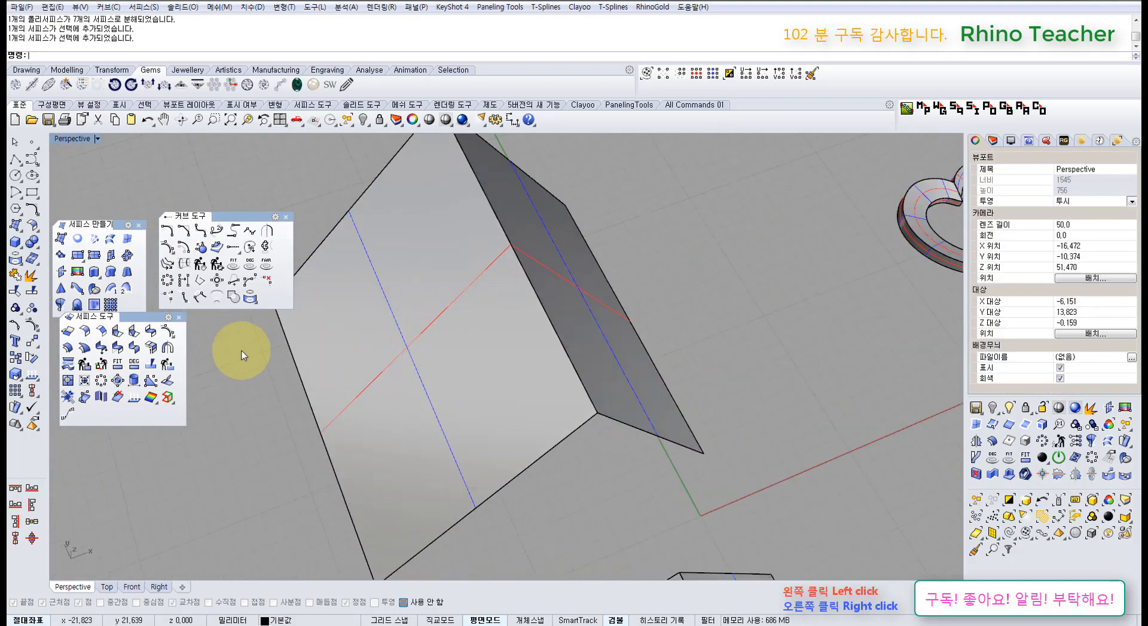
{"action": "left_click", "coordinate": [111, 351]}
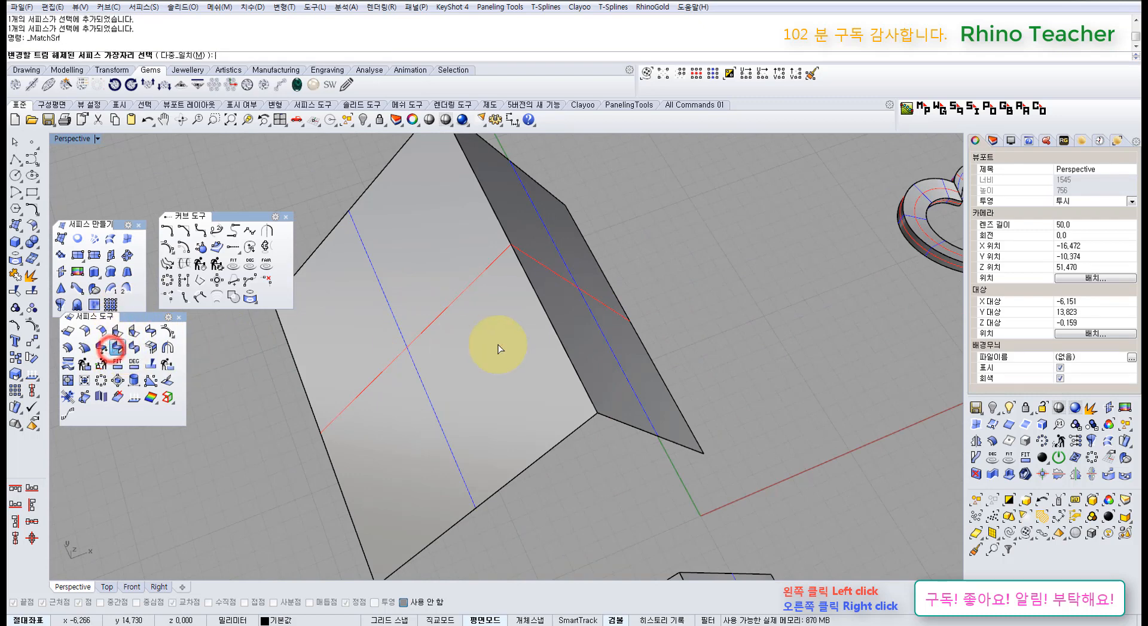
{"action": "left_click", "coordinate": [557, 341]}
{"action": "left_click", "coordinate": [613, 373]}
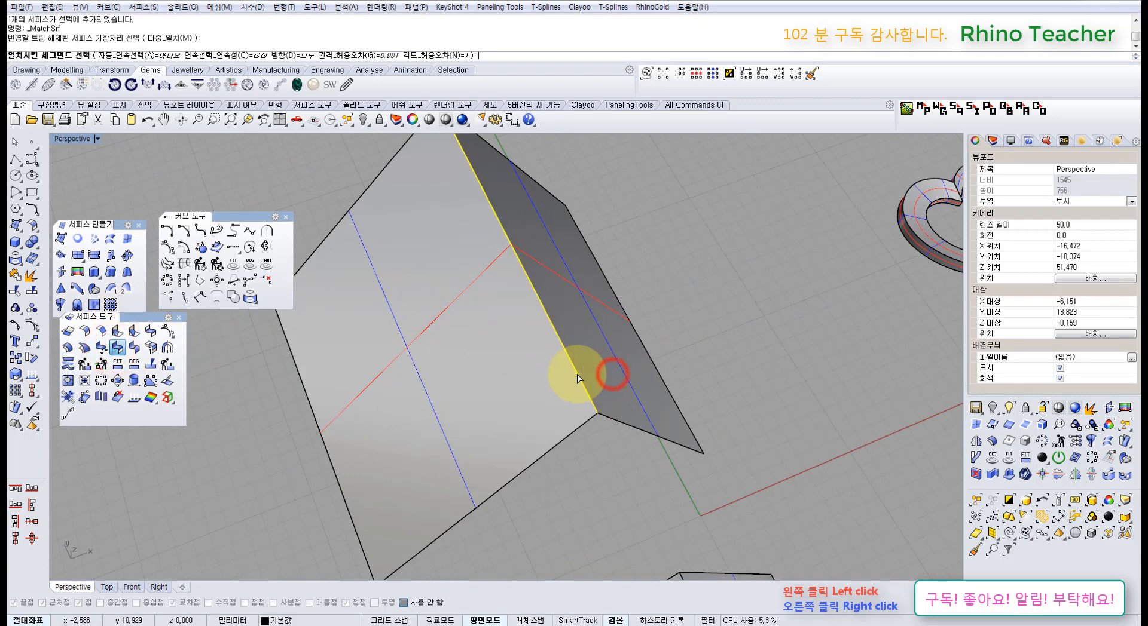
{"action": "left_click", "coordinate": [580, 374]}
{"action": "right_click", "coordinate": [601, 379]}
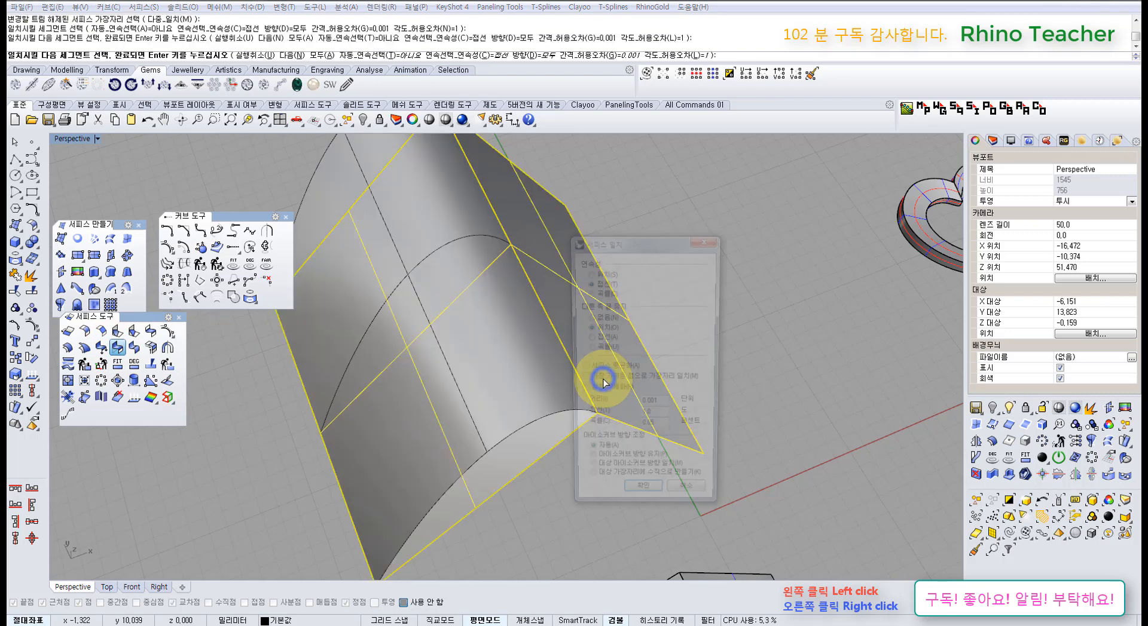
{"action": "right_click_drag", "start_coordinate": [499, 377], "coordinate": [610, 417]}
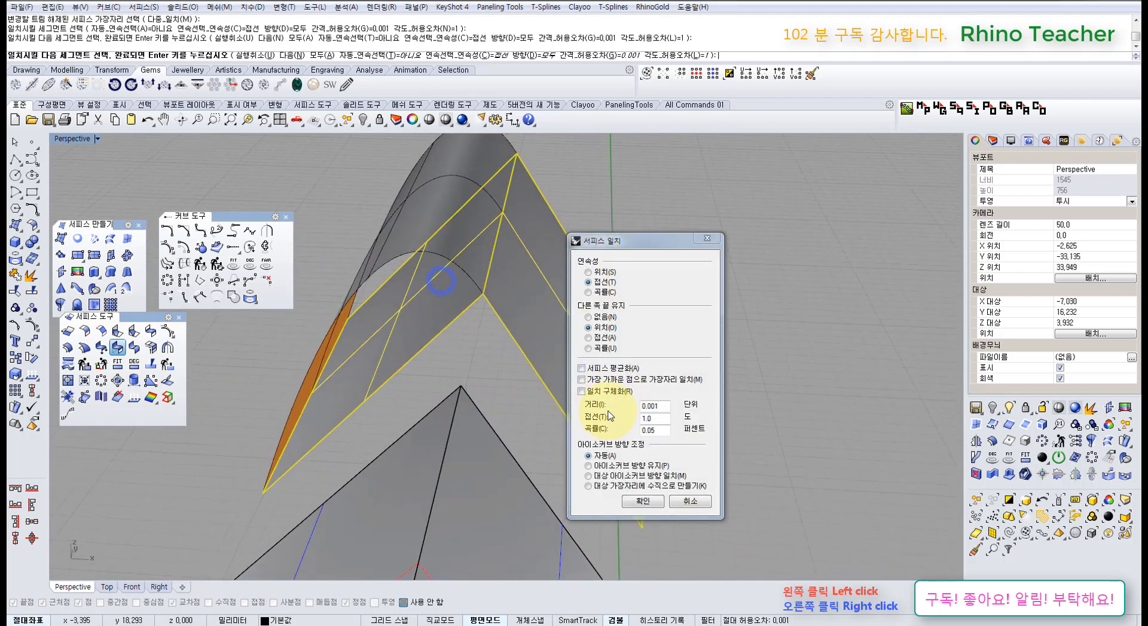
{"action": "left_click", "coordinate": [581, 369]}
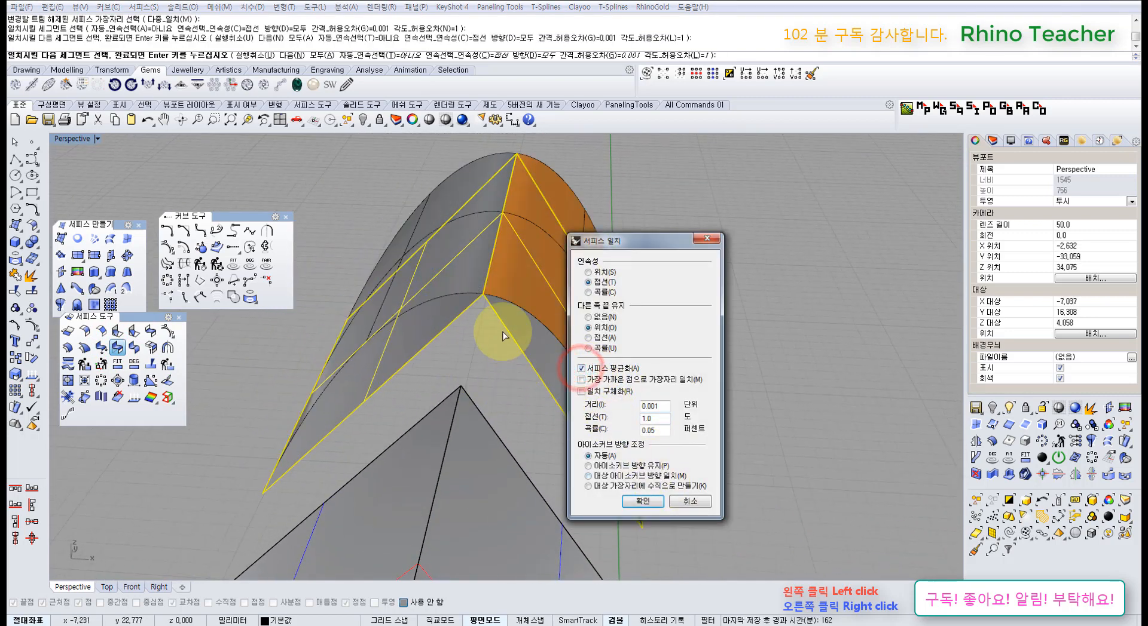
{"action": "right_click_drag", "start_coordinate": [497, 310], "coordinate": [528, 306]}
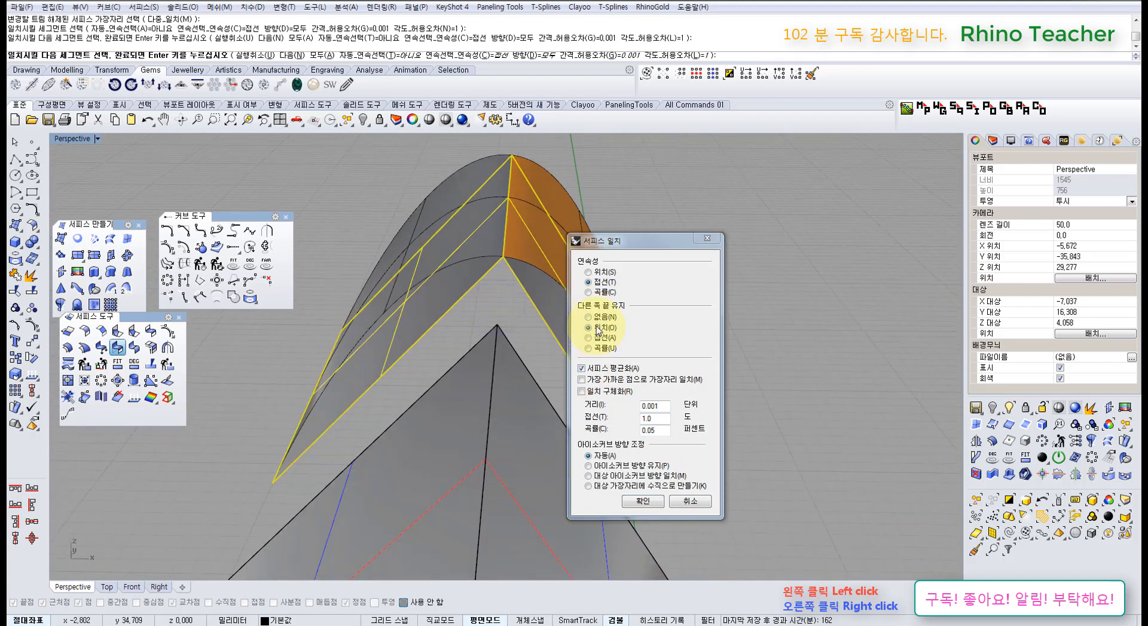
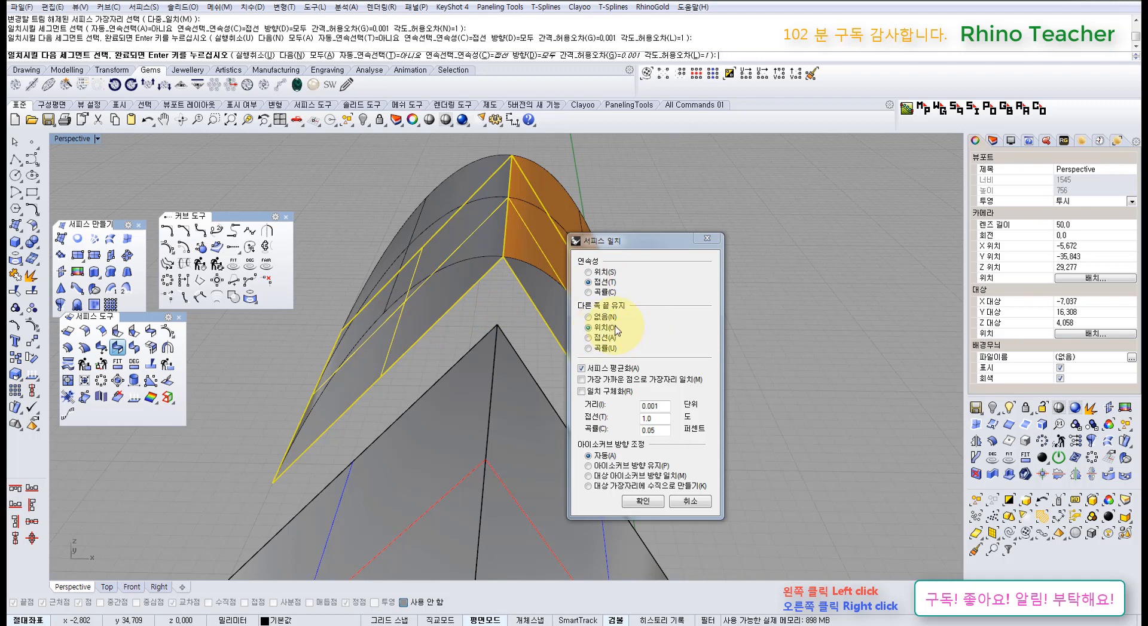
{"action": "left_click", "coordinate": [640, 502]}
- Turn on the control points of both surfaces of the rounded rear pair
{"action": "right_click_drag", "start_coordinate": [587, 328], "coordinate": [600, 364]}
{"action": "left_click", "coordinate": [603, 351]}
{"action": "left_click", "coordinate": [474, 349]}
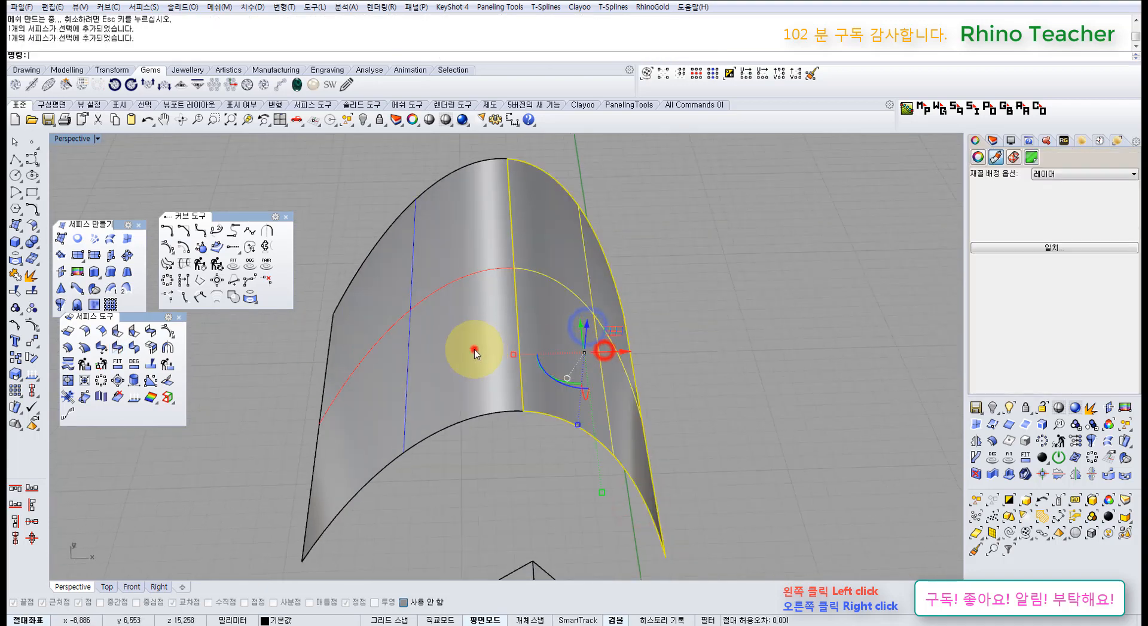
{"action": "right_click_drag", "start_coordinate": [485, 429], "coordinate": [453, 361]}
{"action": "key", "text": "F10"}
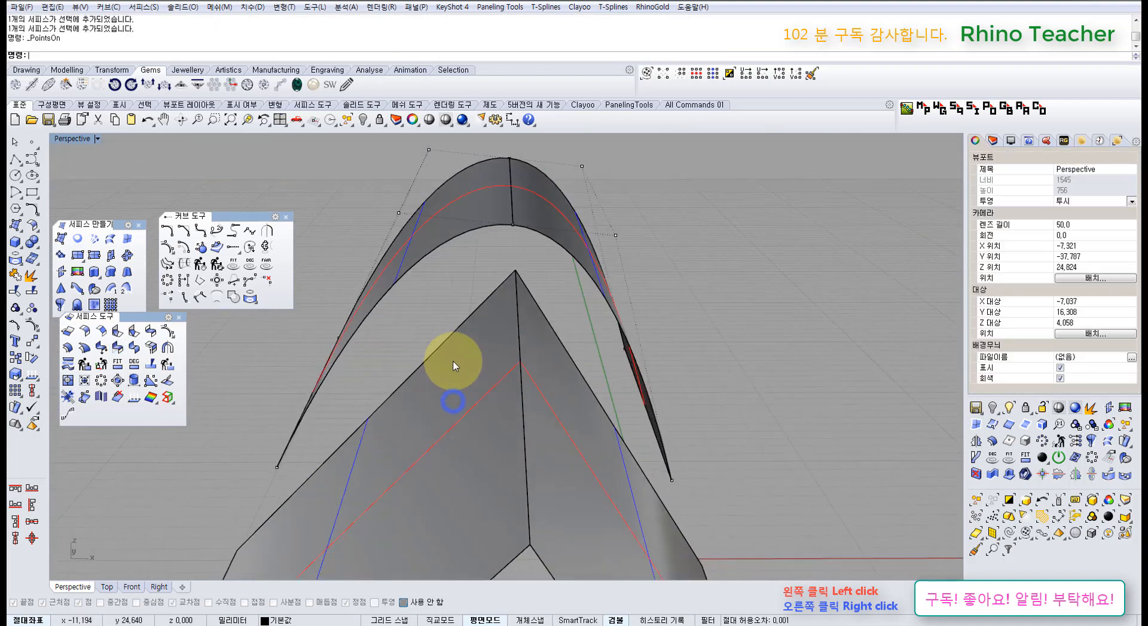
- Inspect how the control point rows on either side of the rear pair's ridge line up across the seam
{"action": "scroll", "coordinate": [453, 366], "scroll_direction": "down", "scroll_amount": 5}
{"action": "left_click", "coordinate": [402, 225]}
{"action": "scroll", "coordinate": [510, 259], "scroll_direction": "up", "scroll_amount": 3}
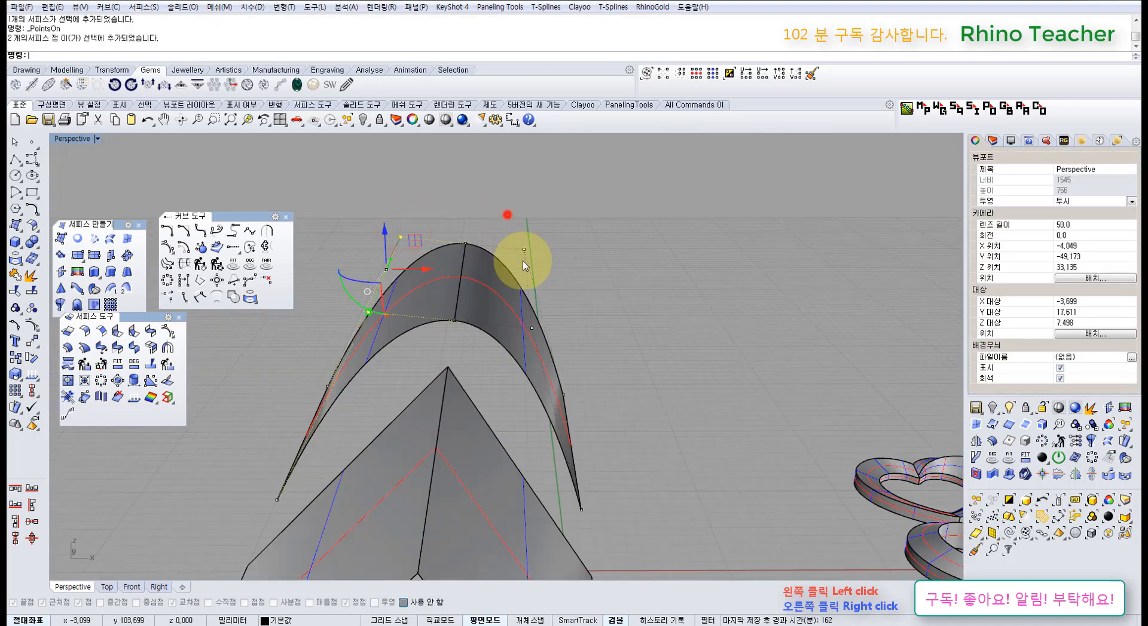
{"action": "left_click_drag", "start_coordinate": [523, 261], "coordinate": [555, 358]}
{"action": "right_click_drag", "start_coordinate": [524, 343], "coordinate": [524, 302]}
{"action": "left_click_drag", "start_coordinate": [497, 192], "coordinate": [562, 296]}
{"action": "left_click_drag", "start_coordinate": [370, 233], "coordinate": [411, 276]}
{"action": "scroll", "coordinate": [430, 279], "scroll_direction": "down", "scroll_amount": 3}
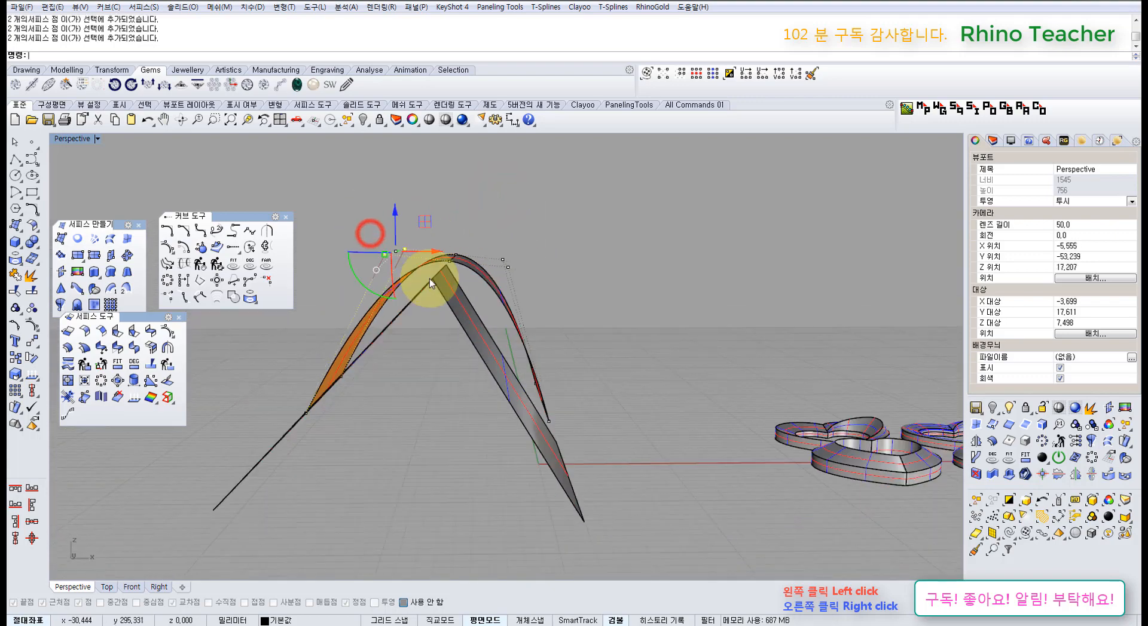
{"action": "scroll", "coordinate": [429, 279], "scroll_direction": "down", "scroll_amount": 6}
{"action": "right_click_drag", "start_coordinate": [429, 278], "coordinate": [436, 355]}
{"action": "left_click", "coordinate": [554, 389]}
- Preview matching the front folded pair's surfaces along their ridge edge with tangency, position preserved at the other end, and averaging on
{"action": "right_click_drag", "start_coordinate": [491, 449], "coordinate": [500, 396], "text": "shift"}
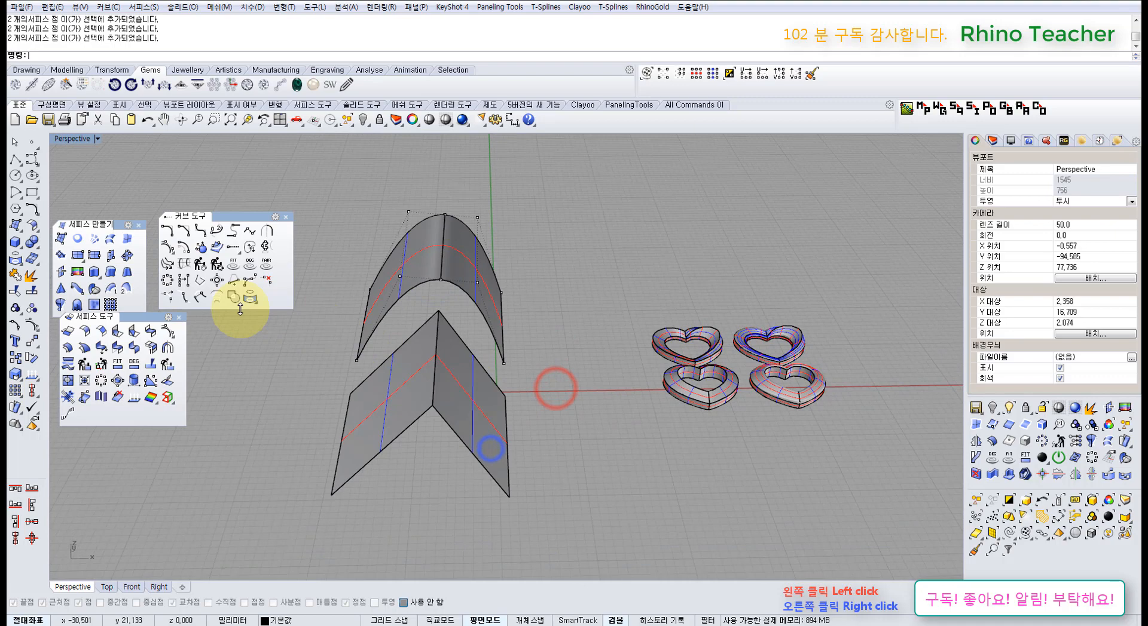
{"action": "left_click", "coordinate": [117, 347]}
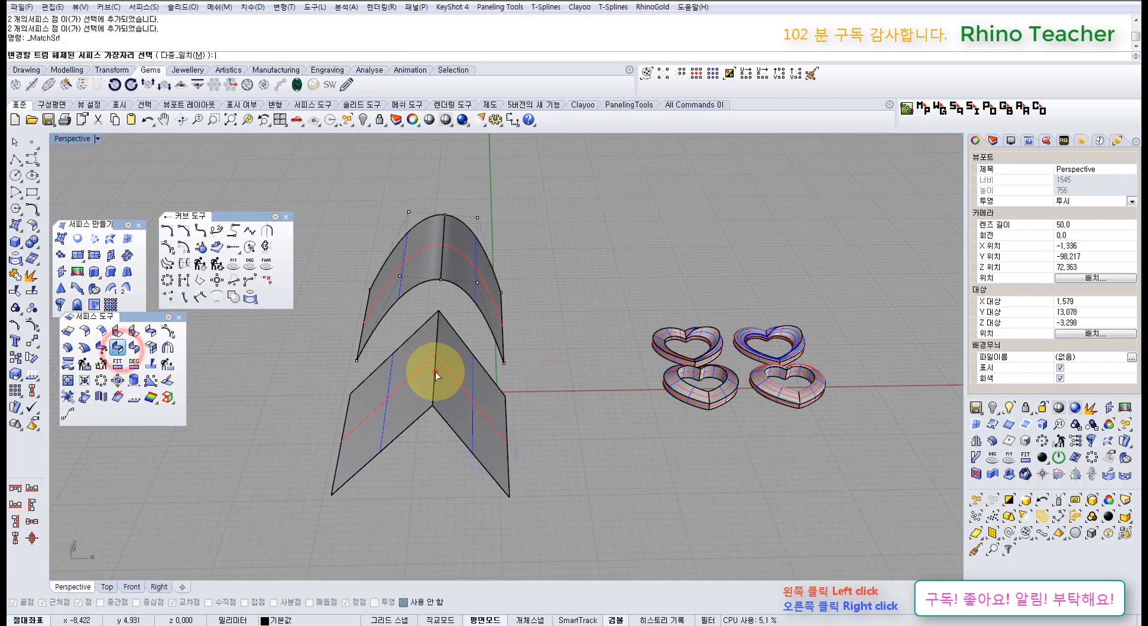
{"action": "left_click", "coordinate": [434, 372]}
{"action": "left_click", "coordinate": [486, 412]}
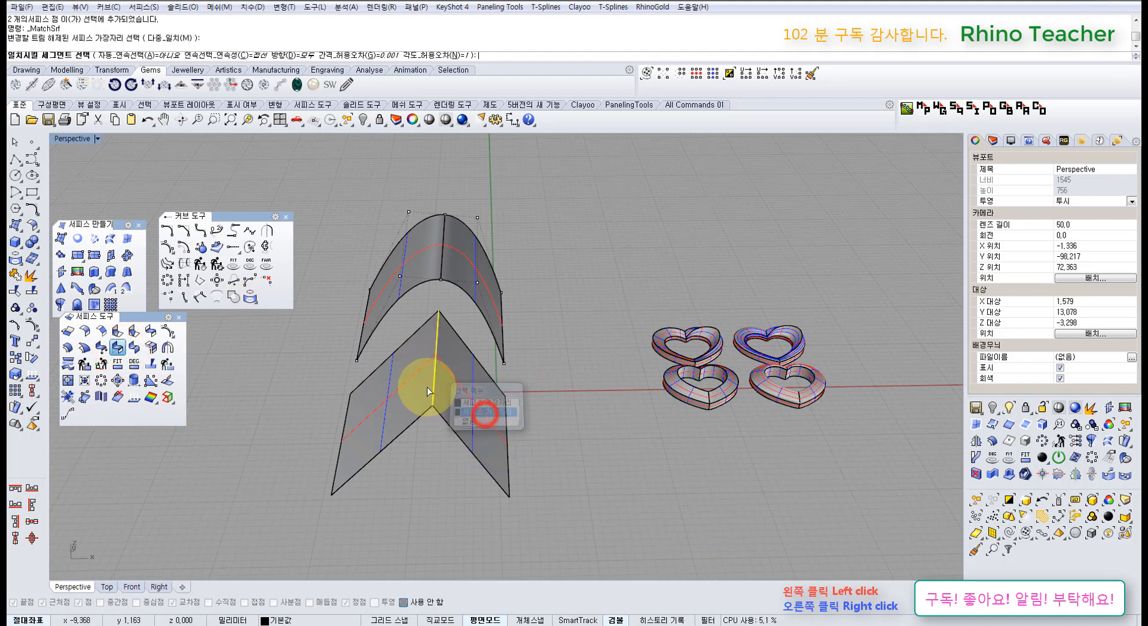
{"action": "left_click", "coordinate": [436, 396]}
{"action": "right_click", "coordinate": [446, 397]}
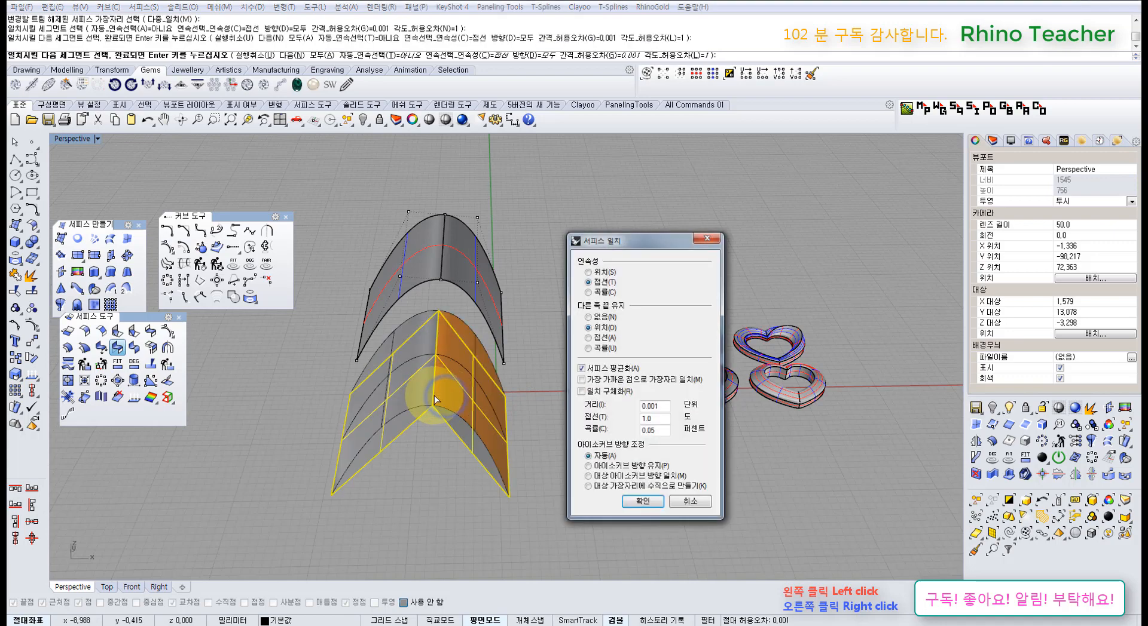
{"action": "right_click_drag", "start_coordinate": [425, 394], "coordinate": [561, 353]}
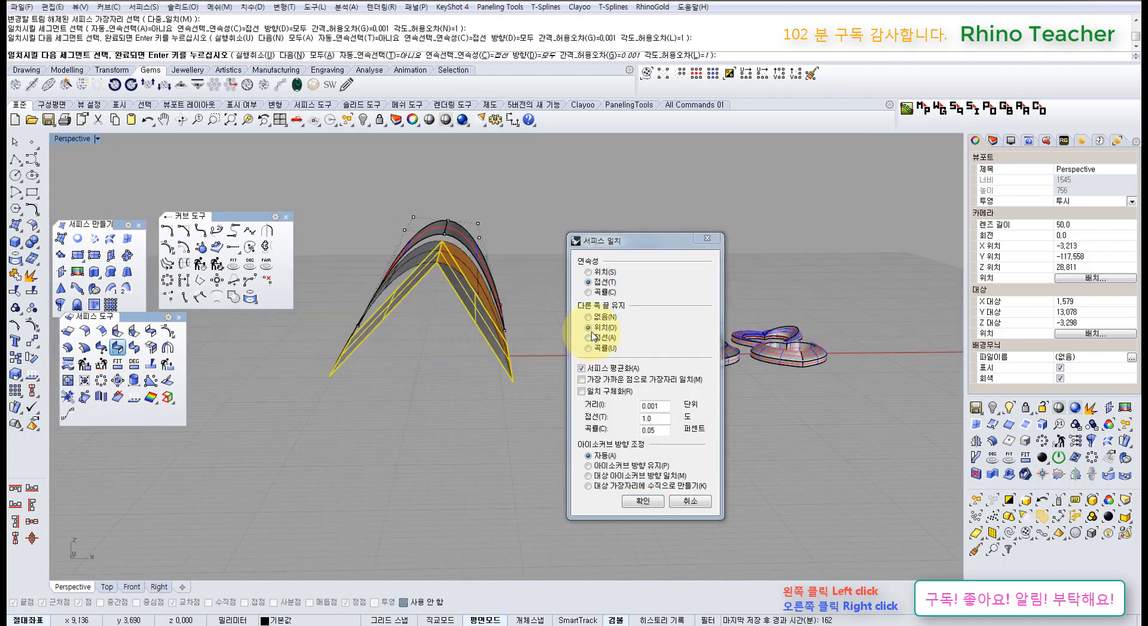
- Preview curvature continuity for the front pair, preserving tangency and position in turn at the other end, and cancel the match
{"action": "left_click", "coordinate": [589, 292]}
{"action": "mouse_move", "coordinate": [484, 335]}
{"action": "right_mouse_down"}
{"action": "mouse_move", "coordinate": [495, 358]}
{"action": "mouse_move", "coordinate": [470, 351]}
{"action": "right_mouse_up"}
{"action": "left_click", "coordinate": [591, 338]}
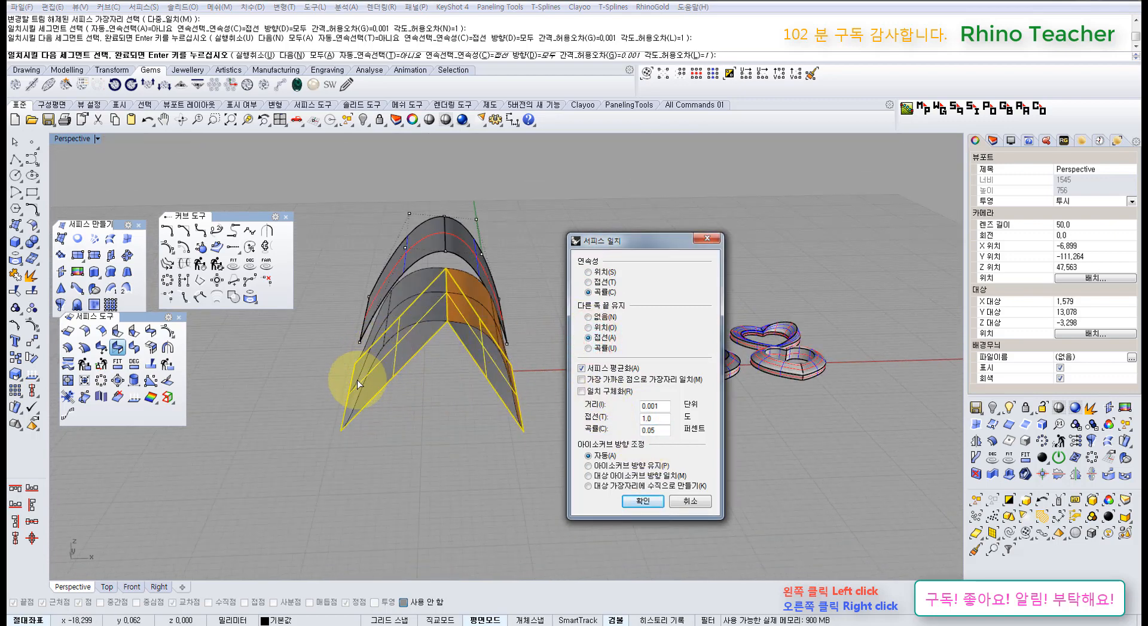
{"action": "mouse_move", "coordinate": [357, 380]}
{"action": "right_mouse_down"}
{"action": "mouse_move", "coordinate": [352, 340]}
{"action": "mouse_move", "coordinate": [360, 369]}
{"action": "right_mouse_up"}
{"action": "left_click", "coordinate": [587, 327]}
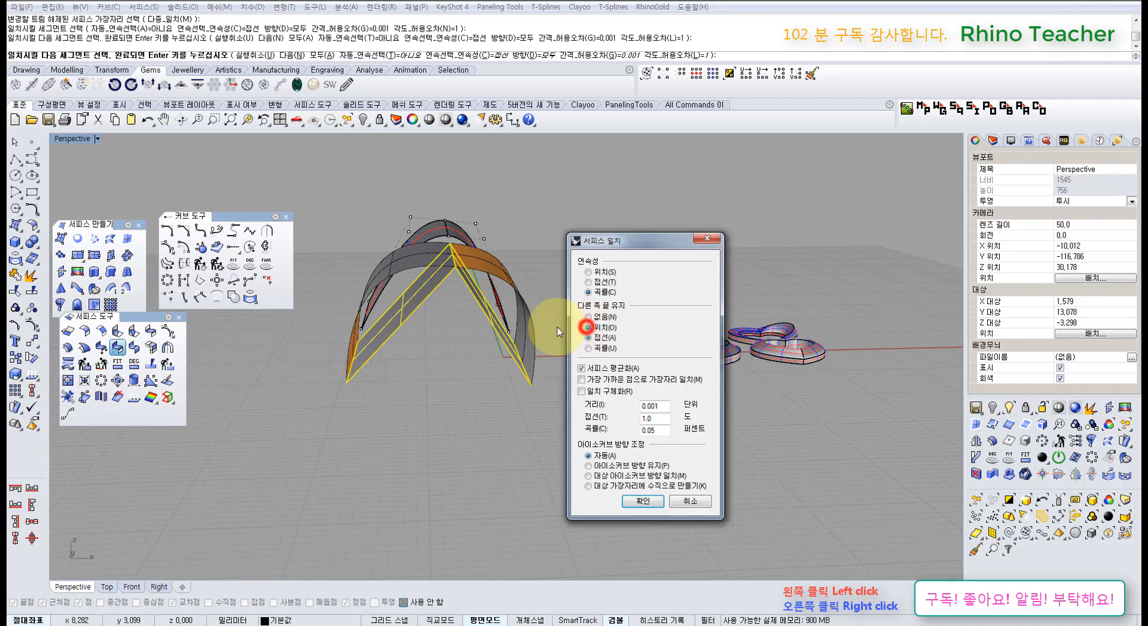
{"action": "mouse_move", "coordinate": [443, 340]}
{"action": "right_mouse_down"}
{"action": "mouse_move", "coordinate": [429, 368]}
{"action": "mouse_move", "coordinate": [446, 362]}
{"action": "right_mouse_up"}
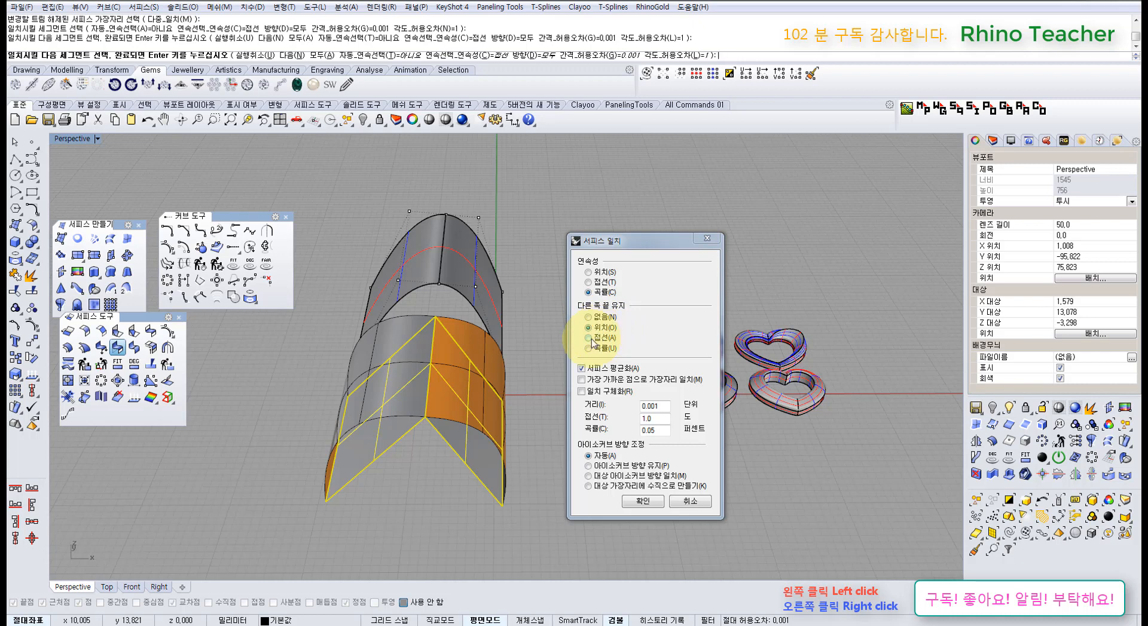
{"action": "left_click", "coordinate": [680, 504]}
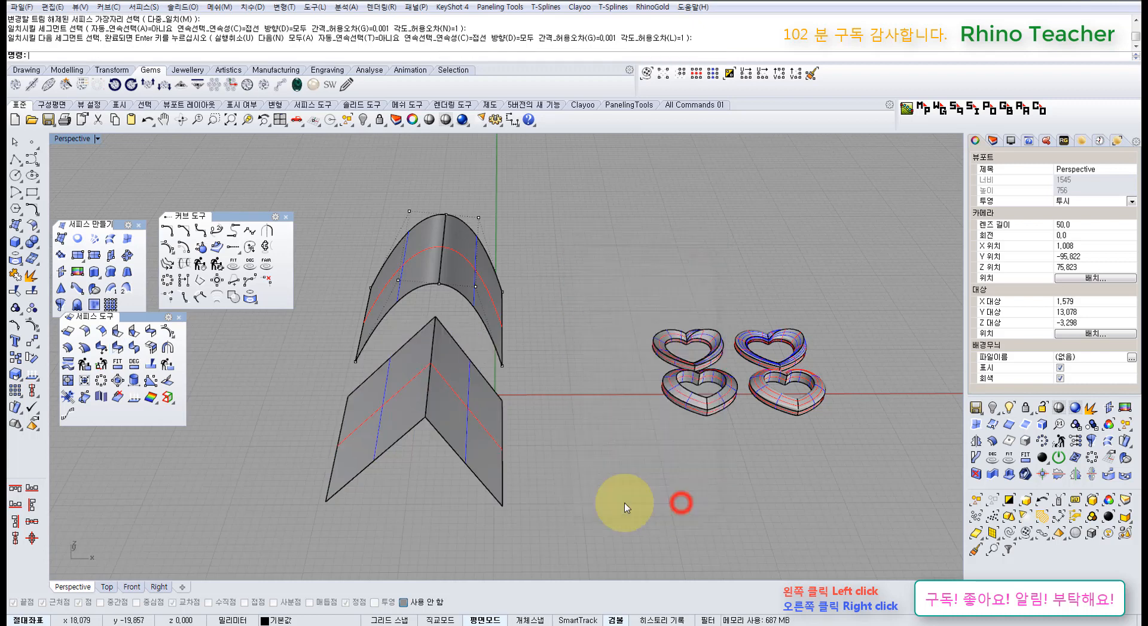
- Copy the front folded pair of surfaces about 23.4 mm in the negative X direction
{"action": "left_click", "coordinate": [550, 499]}
{"action": "left_click_drag", "start_coordinate": [477, 497], "coordinate": [366, 440]}
{"action": "scroll", "coordinate": [367, 440], "scroll_direction": "down", "scroll_amount": 5}
{"action": "right_click_drag", "start_coordinate": [373, 446], "coordinate": [440, 473], "text": "shift"}
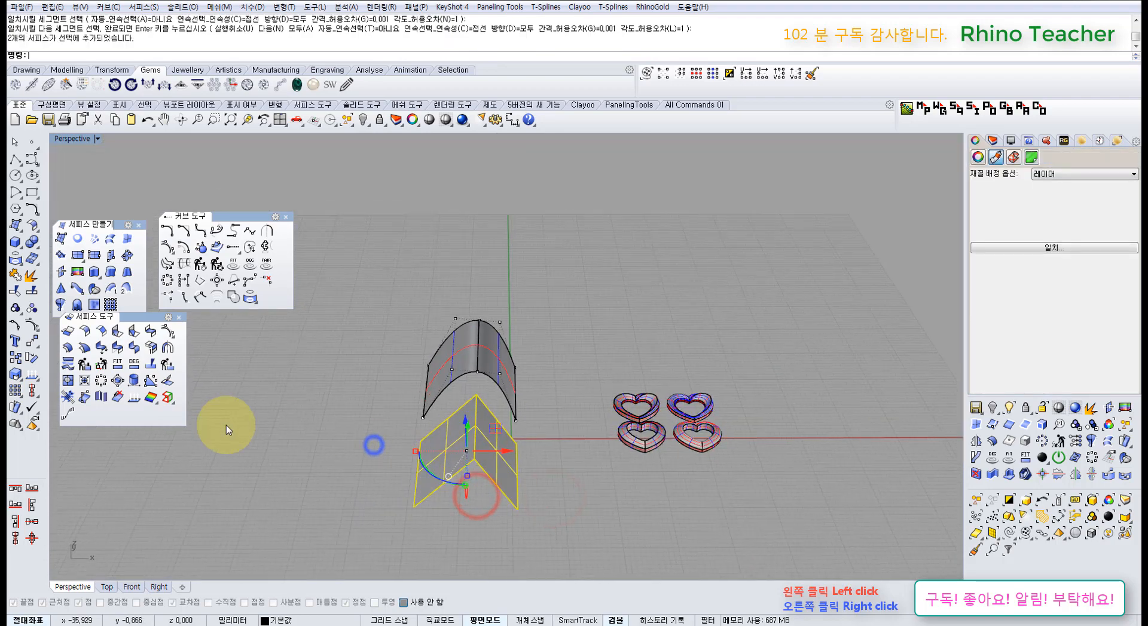
{"action": "left_click", "coordinate": [15, 357]}
{"action": "left_click", "coordinate": [571, 526]}
{"action": "left_click", "coordinate": [449, 527], "text": "shift"}
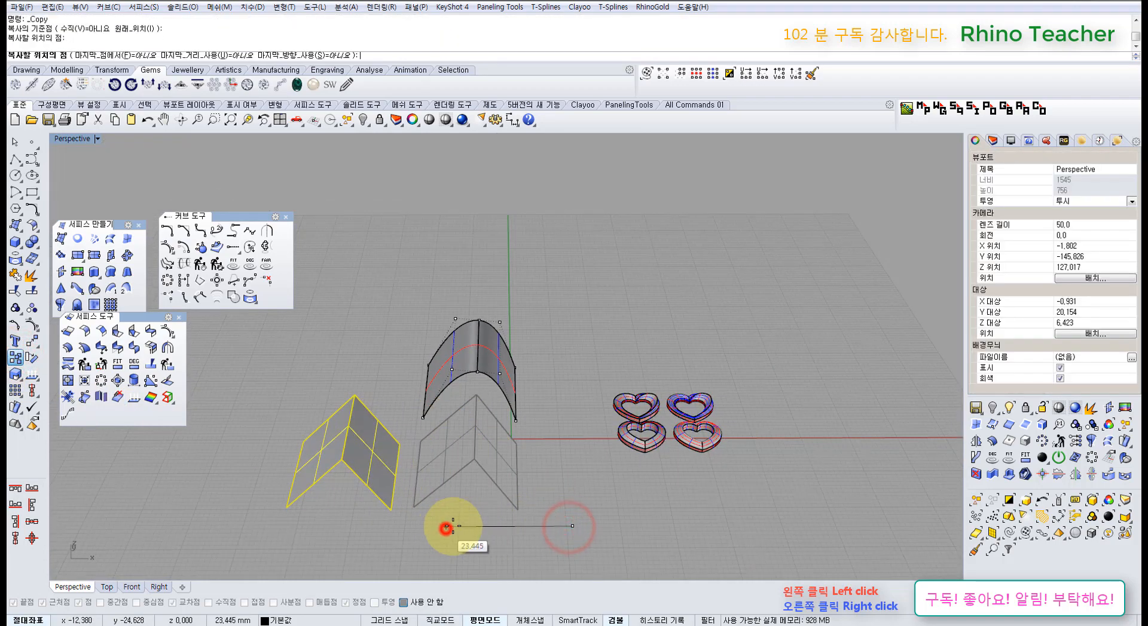
{"action": "right_click", "coordinate": [455, 524]}
{"action": "left_click", "coordinate": [467, 523]}
- Match the original front pair's surfaces along their ridge edge with curvature continuity, position preserved at the other end, and averaging on
{"action": "scroll", "coordinate": [469, 518], "scroll_direction": "up", "scroll_amount": 6}
{"action": "left_click_drag", "start_coordinate": [423, 414], "coordinate": [424, 414]}
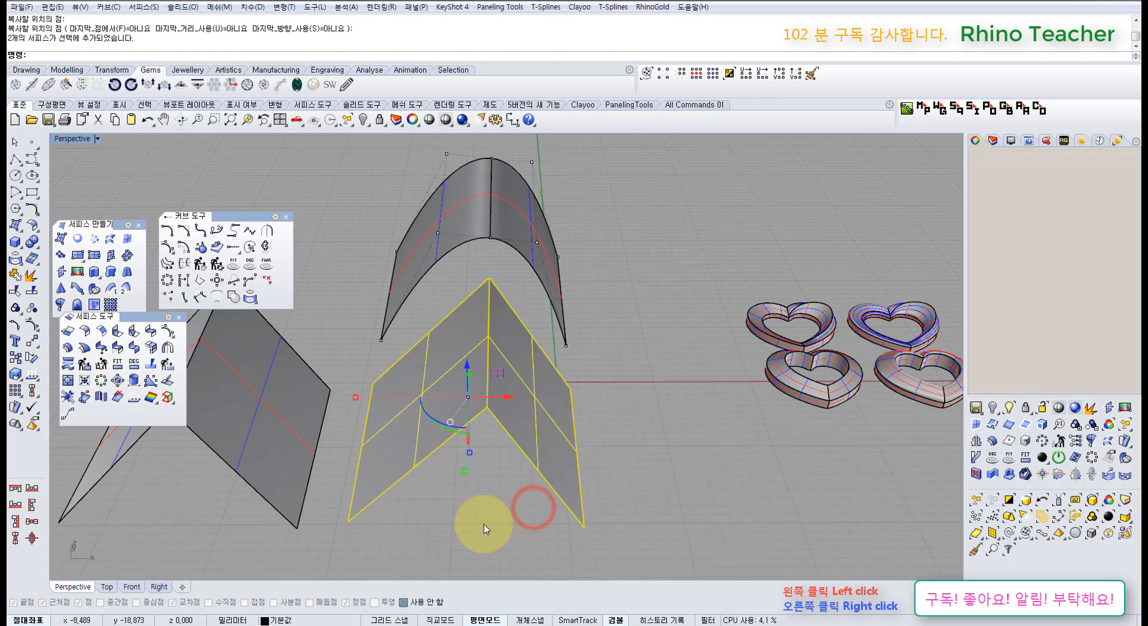
{"action": "left_click", "coordinate": [483, 525]}
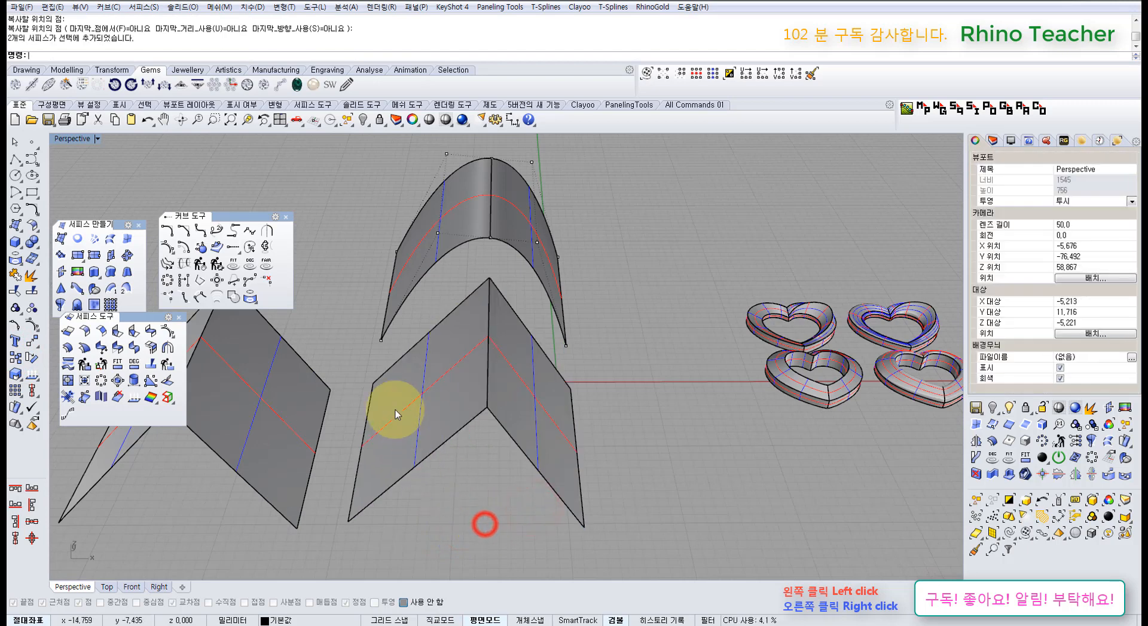
{"action": "left_click", "coordinate": [117, 348]}
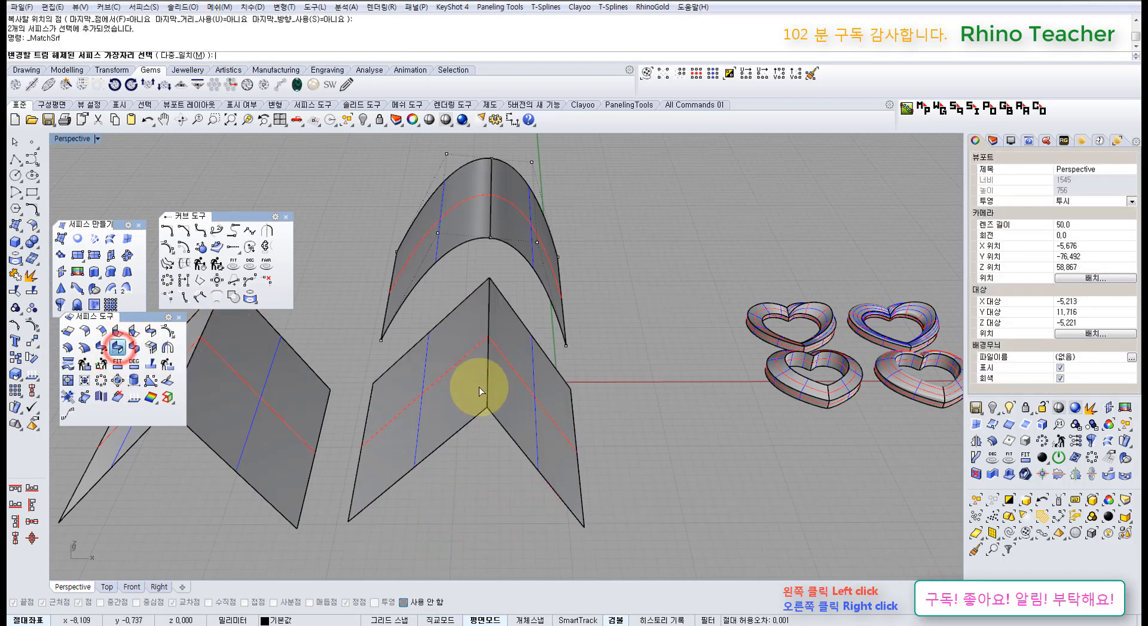
{"action": "left_click", "coordinate": [486, 386]}
{"action": "left_click", "coordinate": [537, 430]}
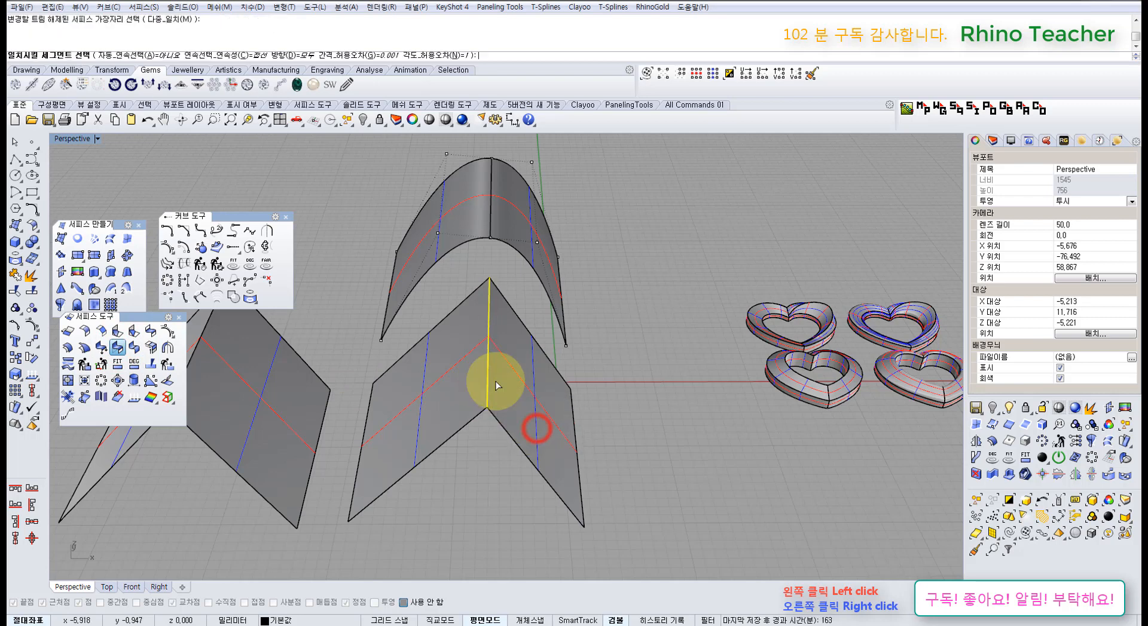
{"action": "left_click", "coordinate": [489, 380]}
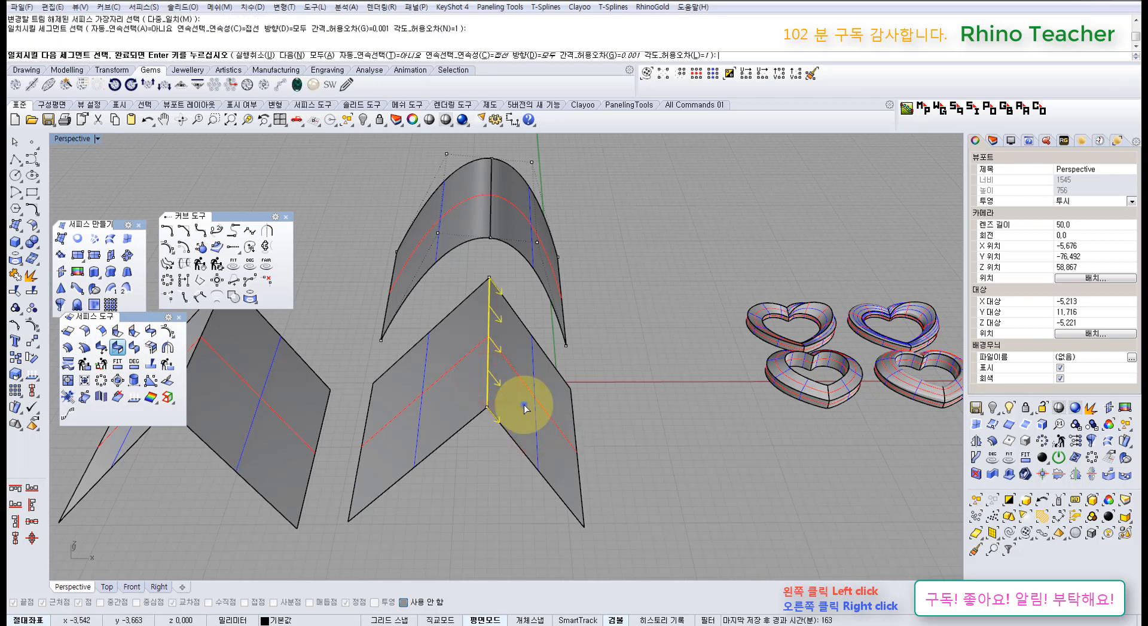
{"action": "right_click", "coordinate": [525, 409]}
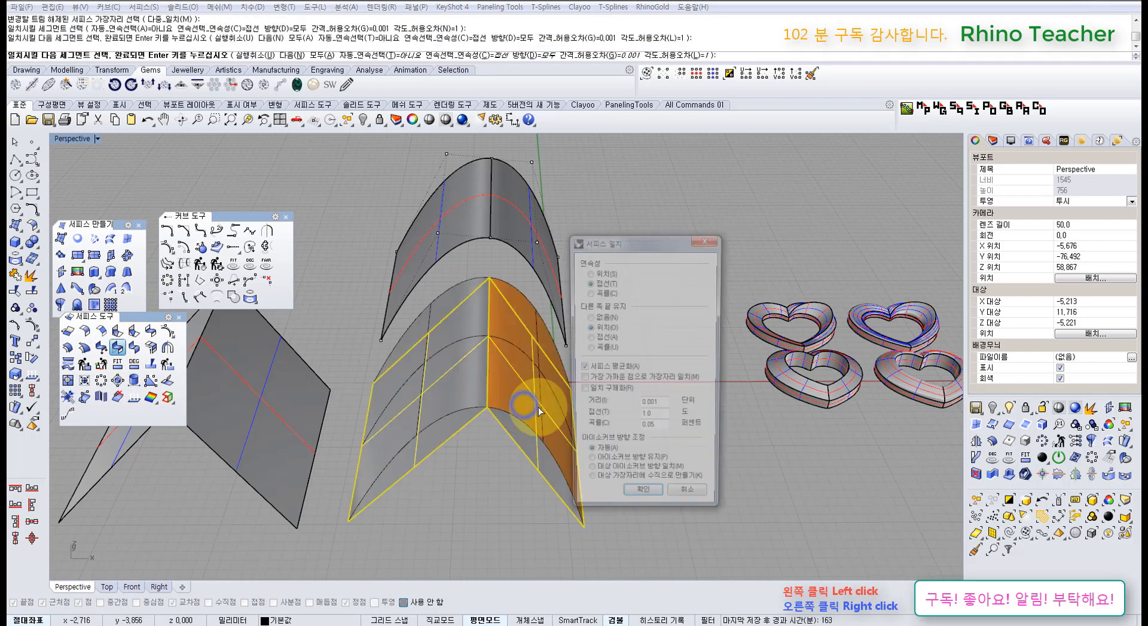
{"action": "left_click", "coordinate": [595, 292]}
{"action": "left_click", "coordinate": [646, 501]}
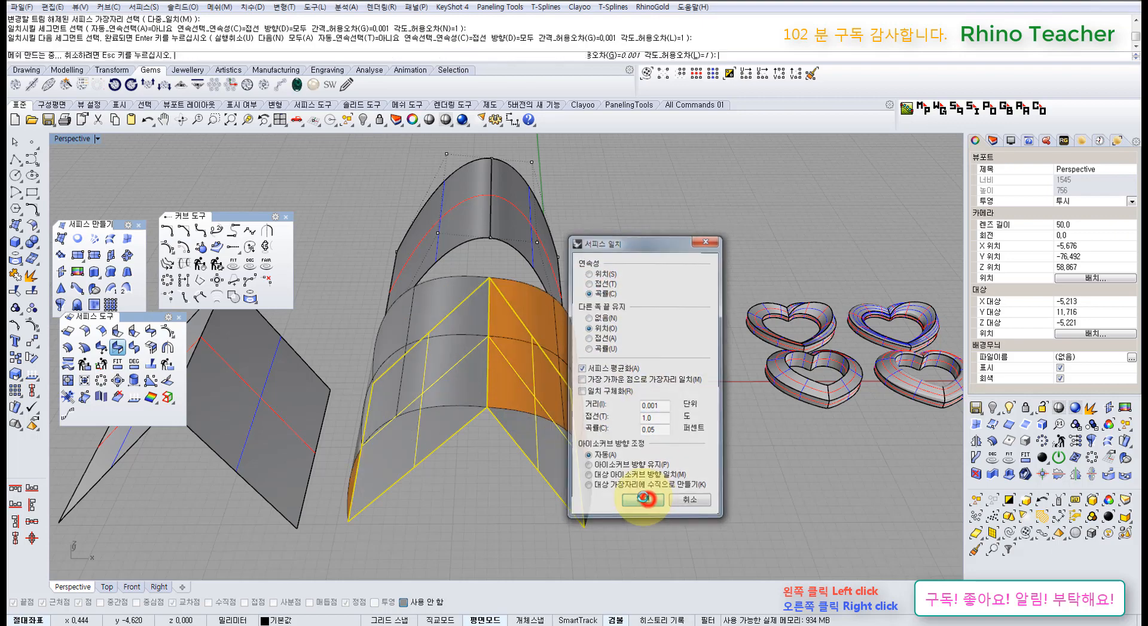
- Turn on the control points of the front pair's two curvature-matched surfaces
{"action": "left_click", "coordinate": [537, 398]}
{"action": "left_click", "coordinate": [432, 368]}
{"action": "key", "text": "F10"}
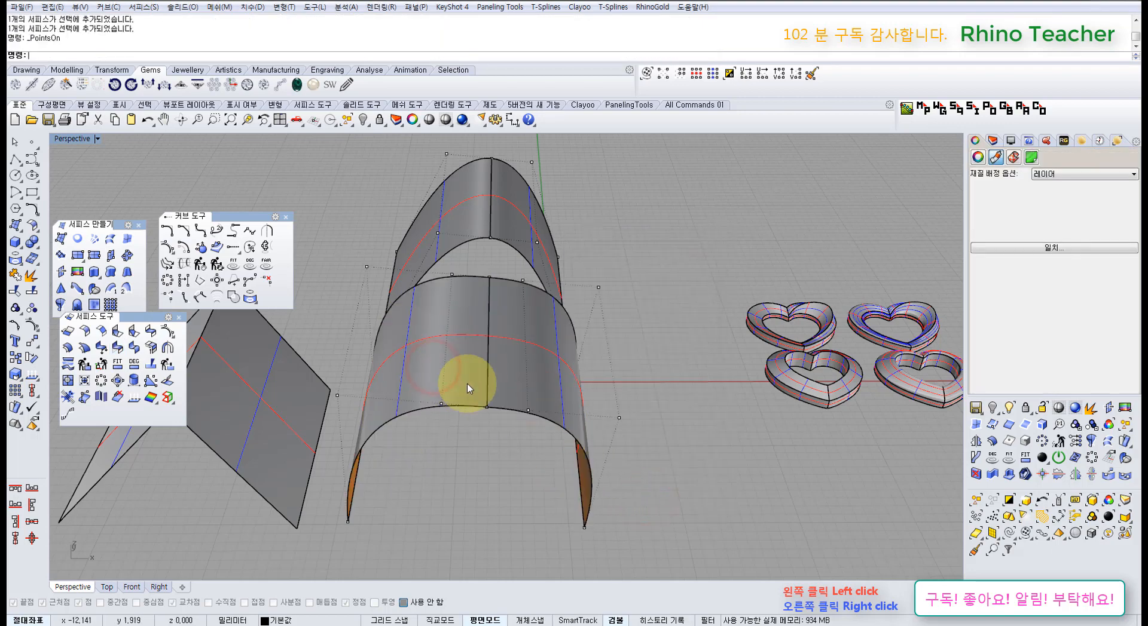
{"action": "right_click_drag", "start_coordinate": [466, 379], "coordinate": [420, 382]}
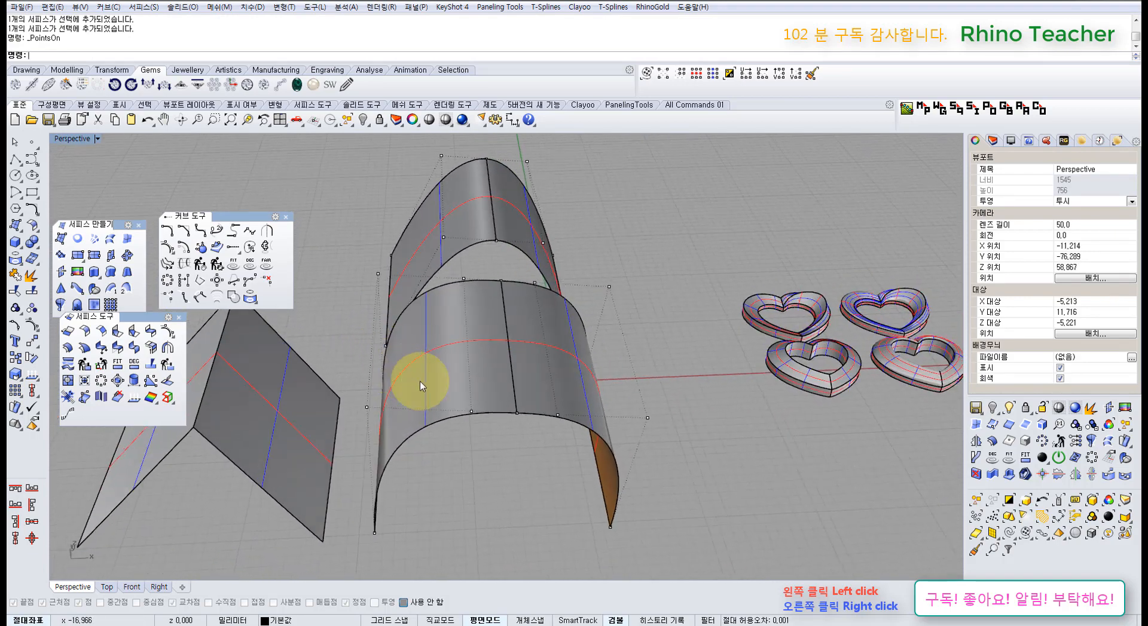
- Undo the curvature match on the front pair and end the repeated control-point command without choosing a surface
{"action": "key", "text": "ctrl+z"}
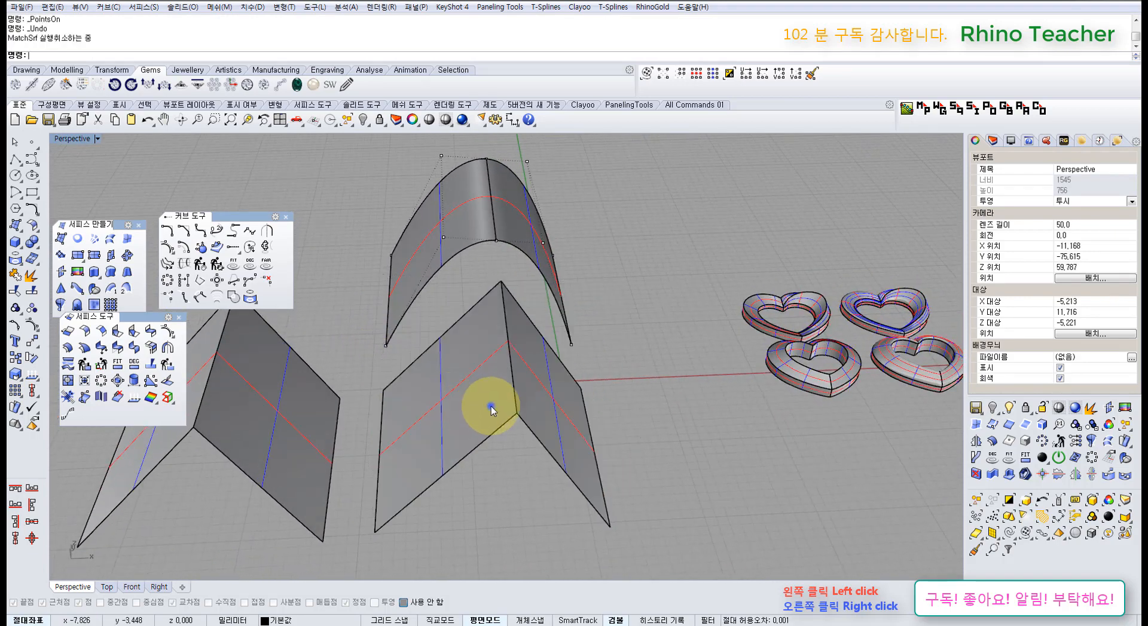
{"action": "right_click", "coordinate": [492, 407]}
{"action": "left_click", "coordinate": [514, 398]}
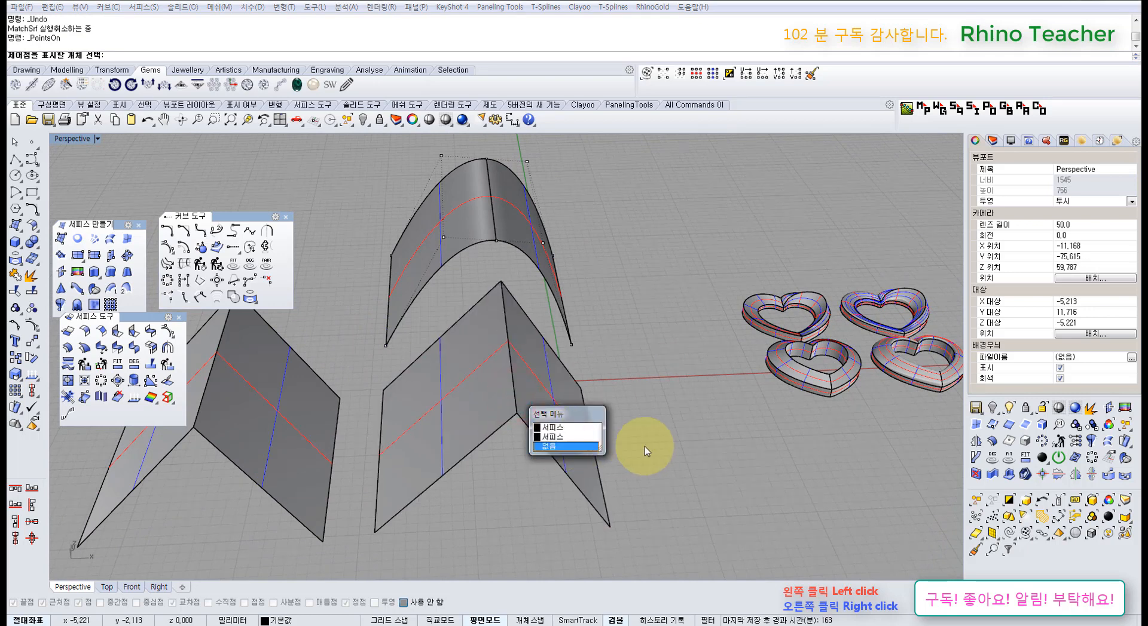
{"action": "left_click", "coordinate": [690, 435]}
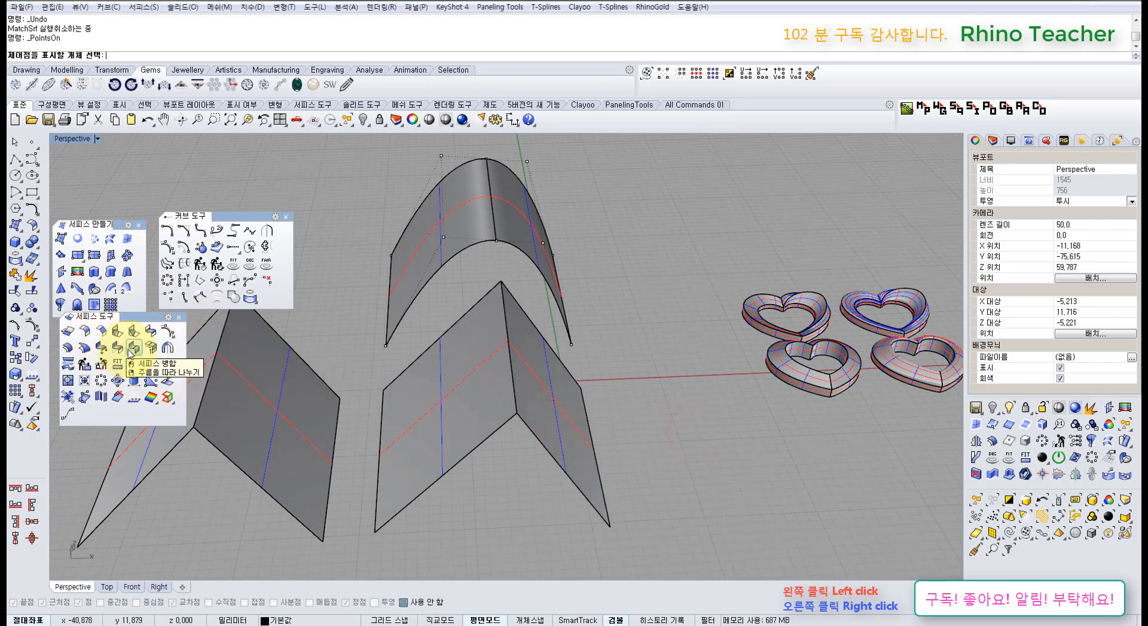
- Start matching the front pair's surfaces along their ridge edge and preview curvature continuity with surface averaging off
{"action": "left_click", "coordinate": [123, 351]}
{"action": "left_click", "coordinate": [507, 365]}
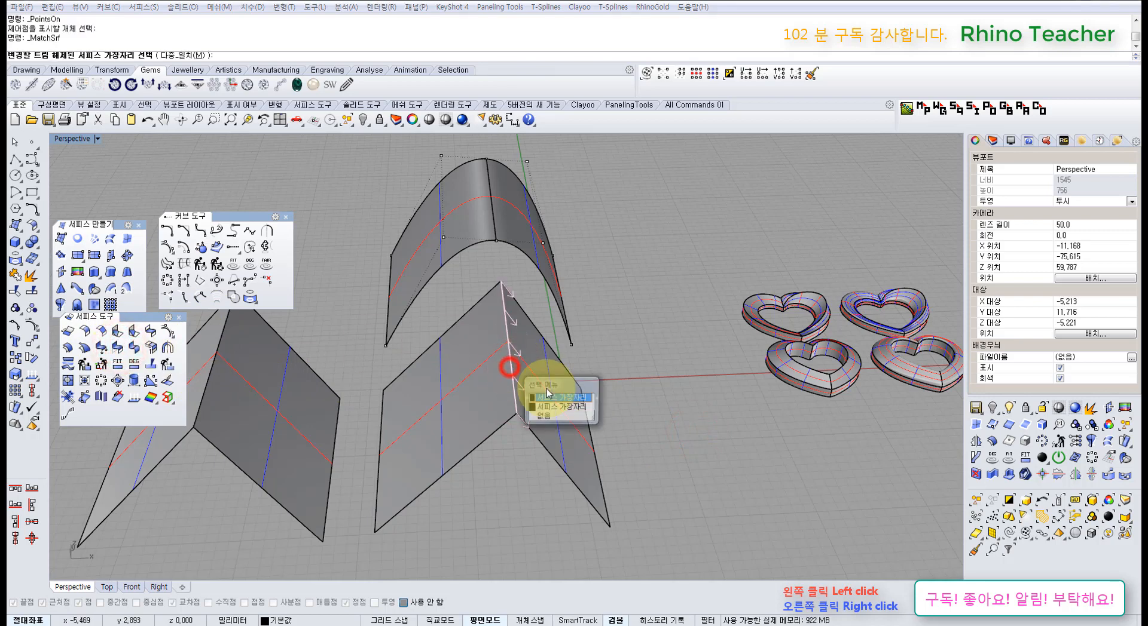
{"action": "left_click", "coordinate": [554, 402]}
{"action": "left_click", "coordinate": [514, 387]}
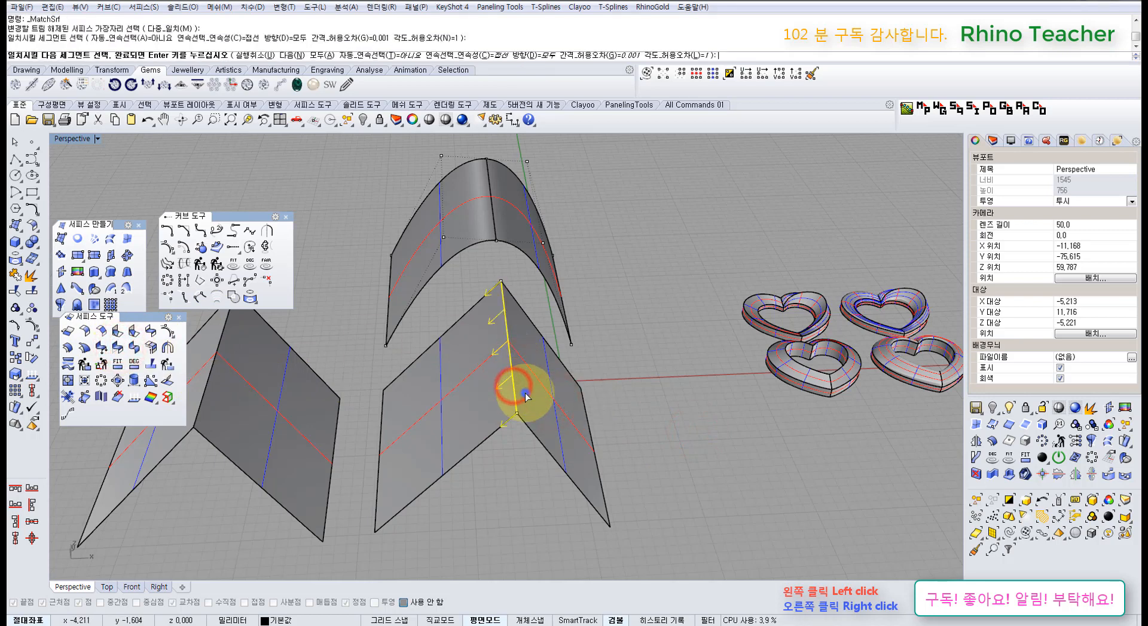
{"action": "right_click", "coordinate": [525, 393]}
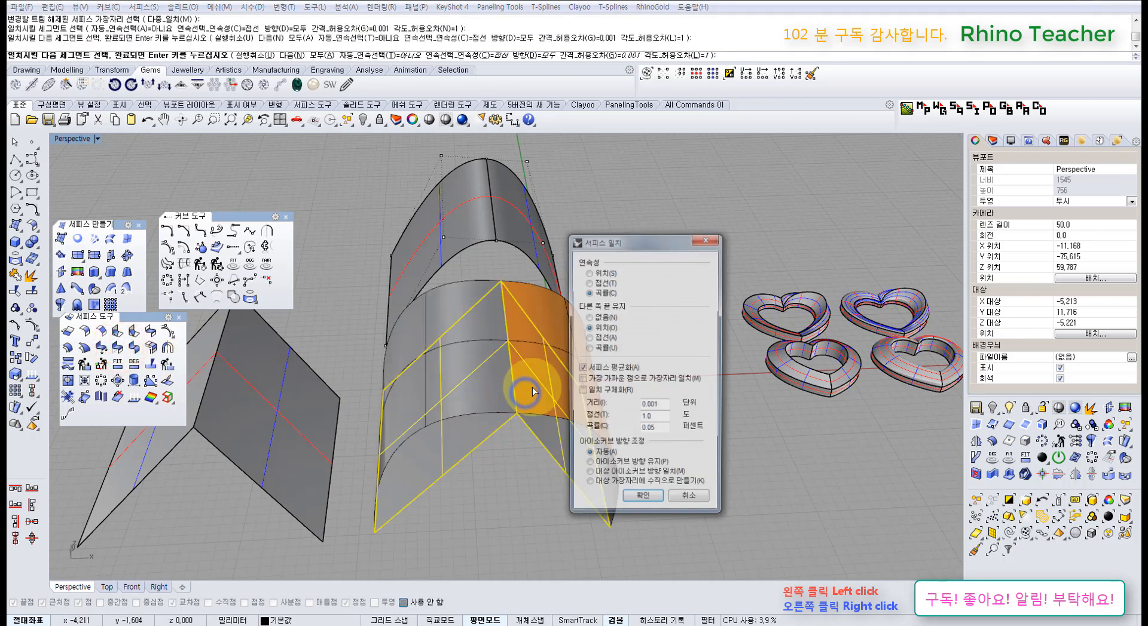
{"action": "left_click", "coordinate": [581, 369]}
{"action": "right_click_drag", "start_coordinate": [460, 359], "coordinate": [467, 343]}
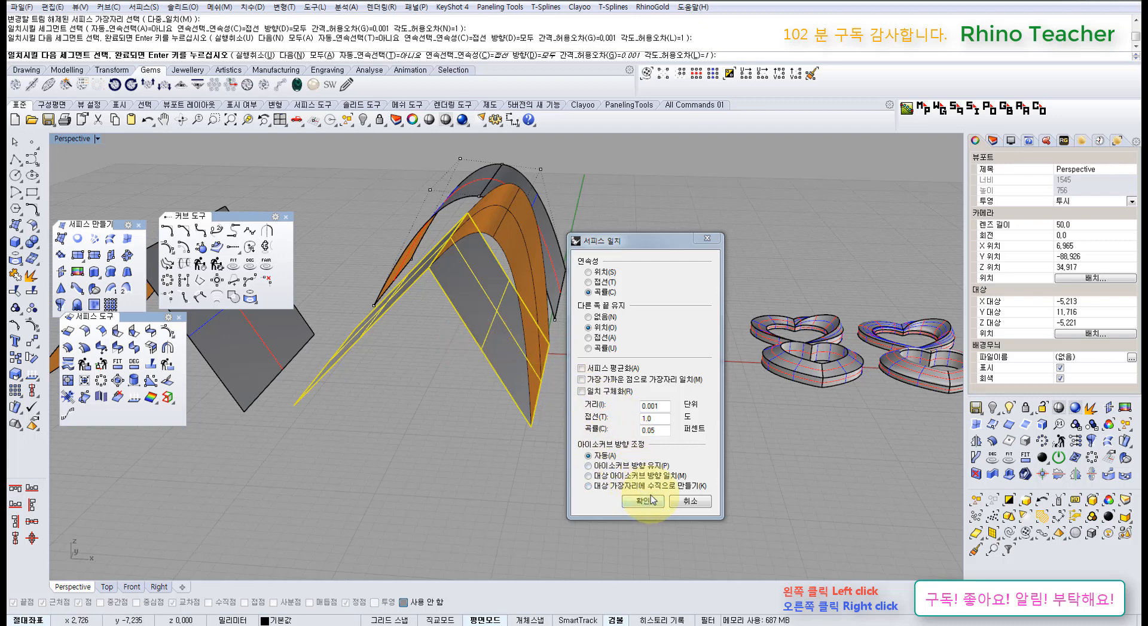
- Complete the front pair's match with tangency continuity, position preserved at the other end, and surface averaging on
{"action": "left_click", "coordinate": [587, 283]}
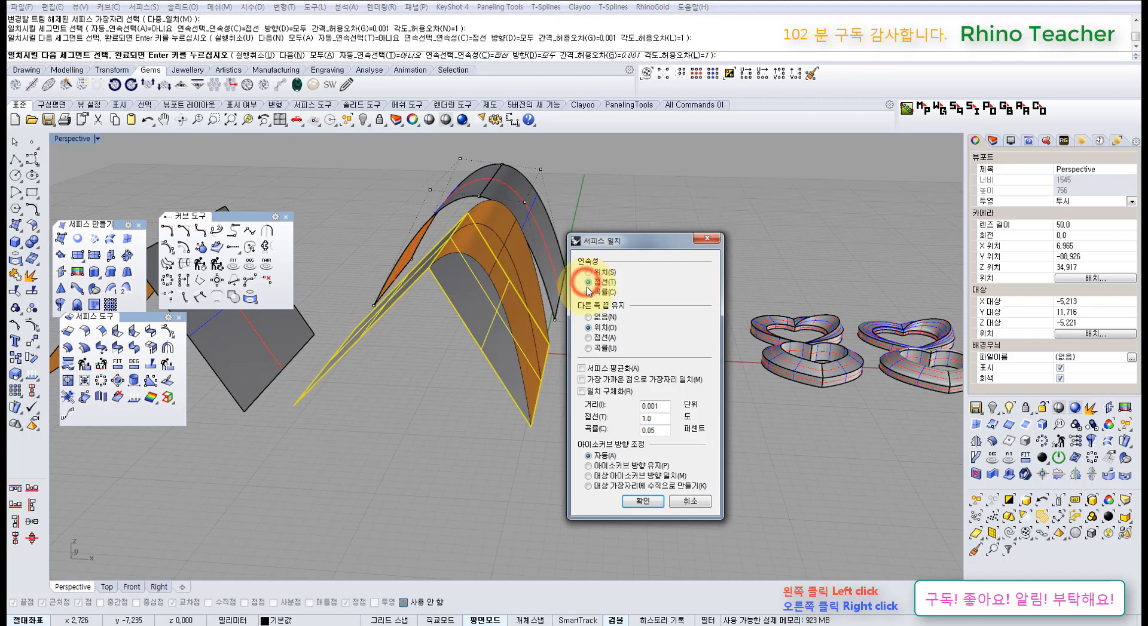
{"action": "left_click", "coordinate": [582, 369]}
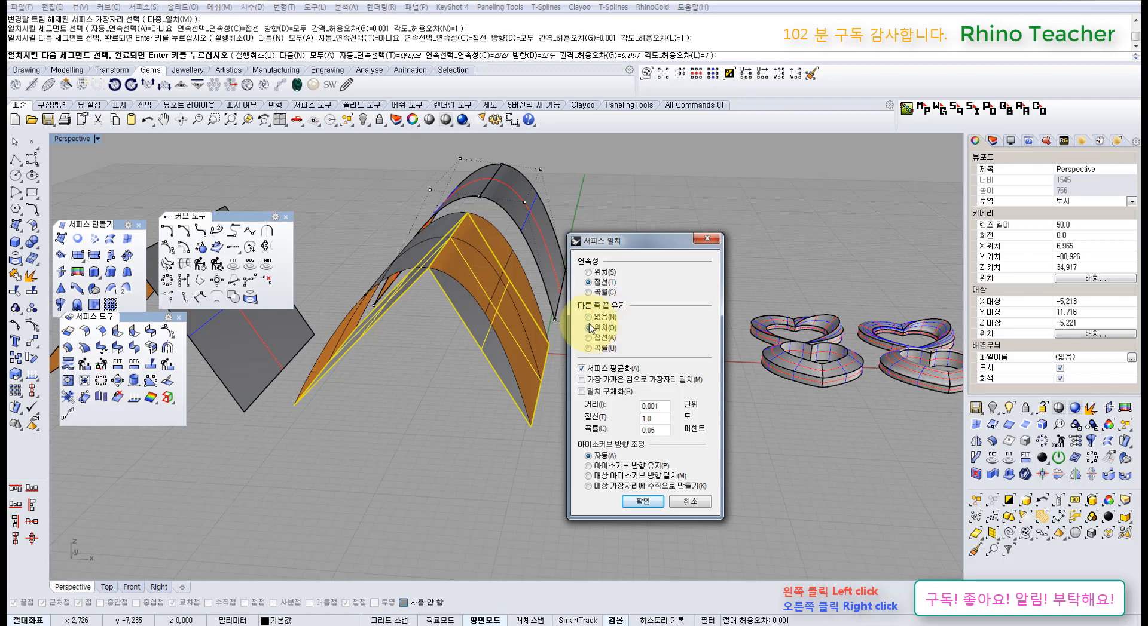
{"action": "left_click", "coordinate": [644, 503]}
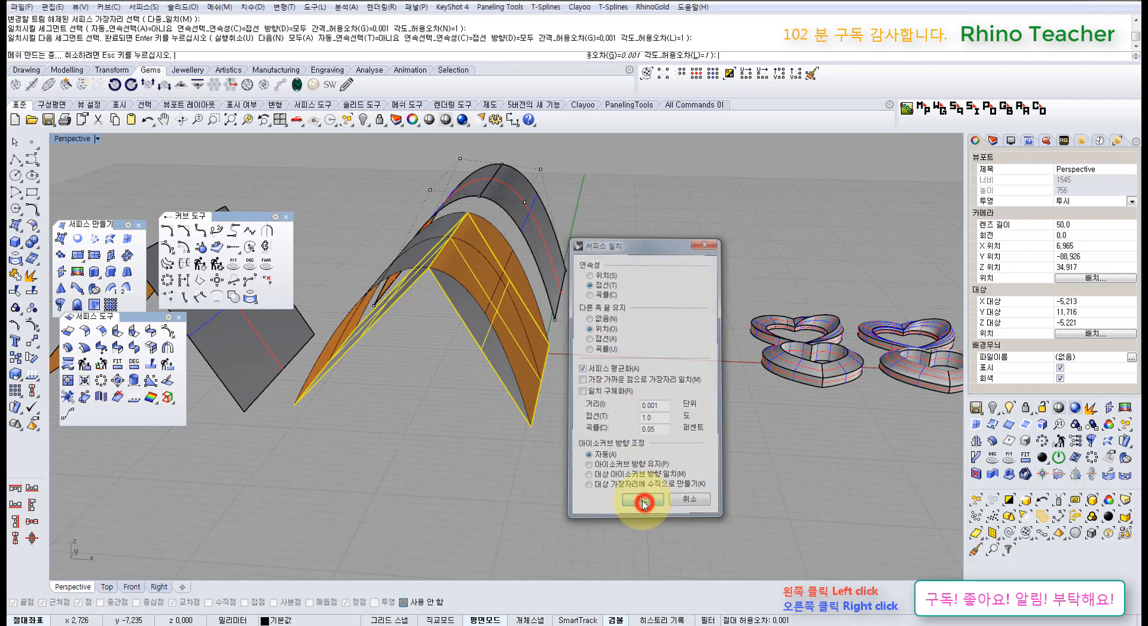
- Match the copied folded pair's surfaces along their ridge edge with tangency continuity, tangency preserved at the other end, and averaging on
{"action": "scroll", "coordinate": [515, 471], "scroll_direction": "down", "scroll_amount": 4}
{"action": "left_click", "coordinate": [515, 471]}
{"action": "right_click_drag", "start_coordinate": [416, 423], "coordinate": [525, 464], "text": "shift"}
{"action": "left_click", "coordinate": [478, 411]}
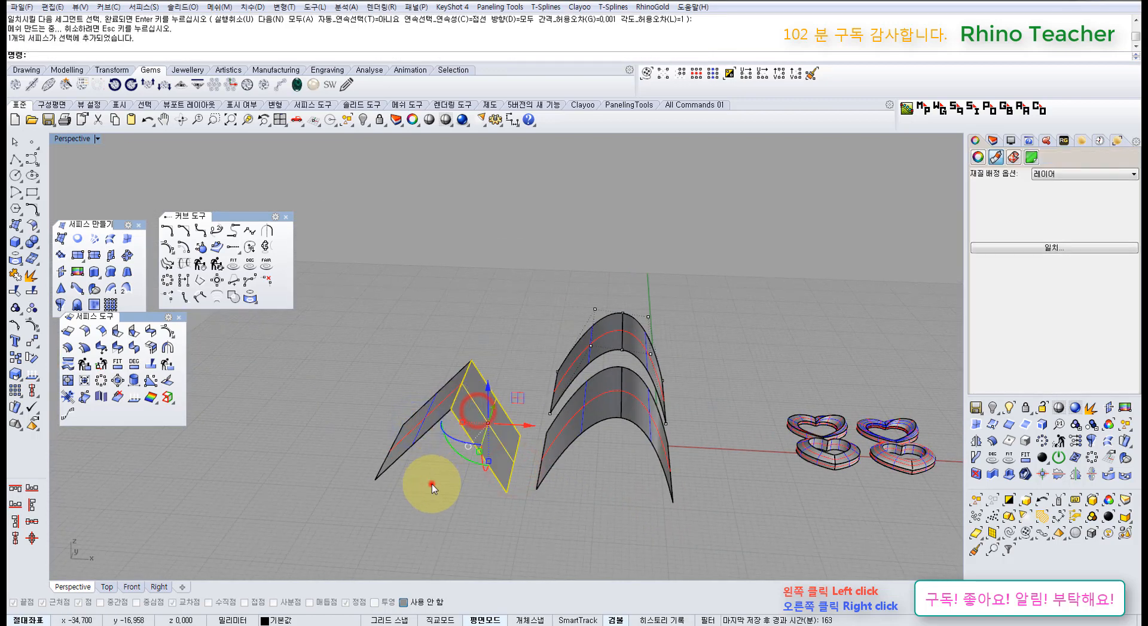
{"action": "right_click", "coordinate": [431, 484]}
{"action": "scroll", "coordinate": [454, 403], "scroll_direction": "up", "scroll_amount": 3}
{"action": "left_click", "coordinate": [458, 399]}
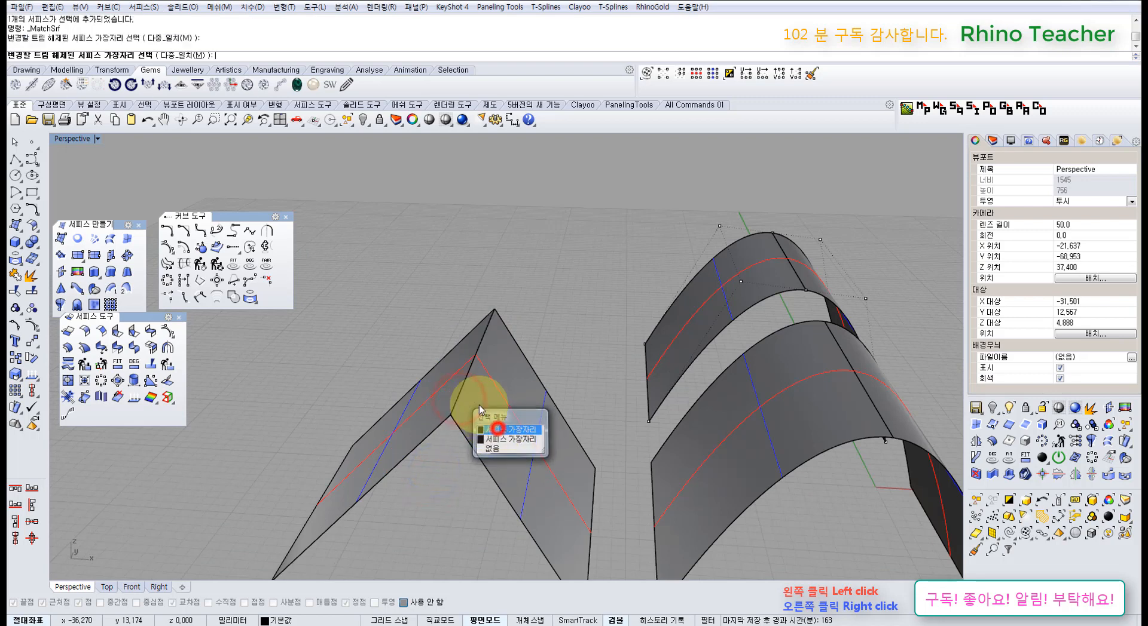
{"action": "left_click", "coordinate": [494, 426]}
{"action": "left_click", "coordinate": [461, 392]}
{"action": "right_click", "coordinate": [463, 392]}
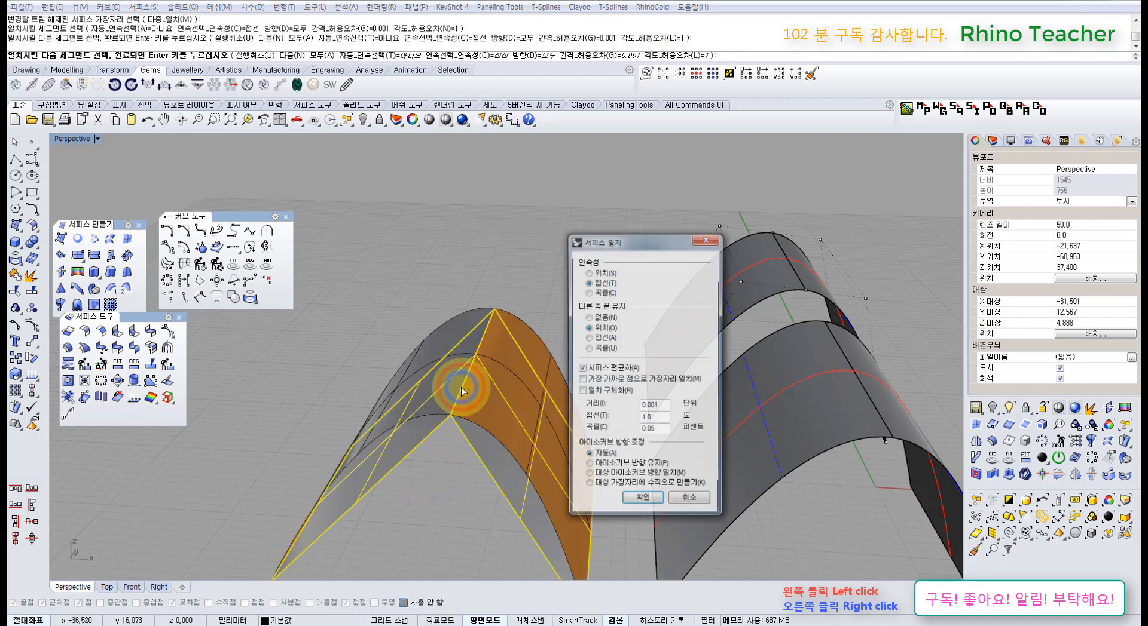
{"action": "left_click", "coordinate": [589, 339]}
{"action": "left_click", "coordinate": [653, 500]}
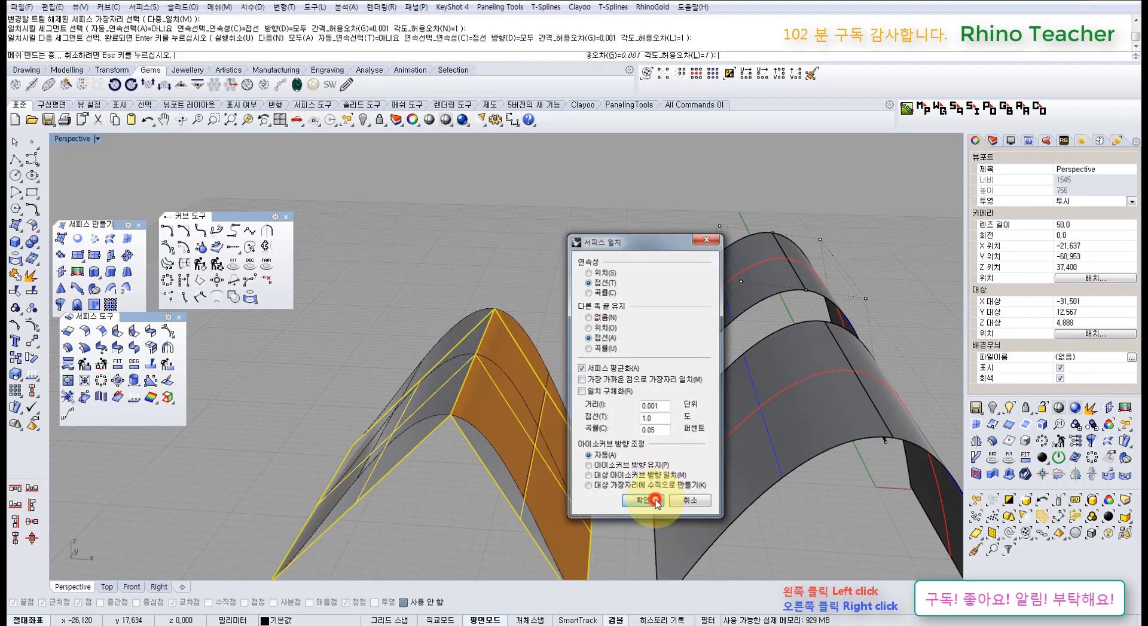
- Select all four surfaces of the copied pair and the front pair and turn on their control points
{"action": "scroll", "coordinate": [483, 477], "scroll_direction": "down", "scroll_amount": 6}
{"action": "mouse_move", "coordinate": [489, 483]}
{"action": "right_mouse_down", "text": "shift"}
{"action": "mouse_move", "coordinate": [504, 437]}
{"action": "mouse_move", "coordinate": [503, 490]}
{"action": "right_mouse_up", "text": "shift"}
{"action": "left_click", "coordinate": [502, 486]}
{"action": "left_click", "coordinate": [479, 436]}
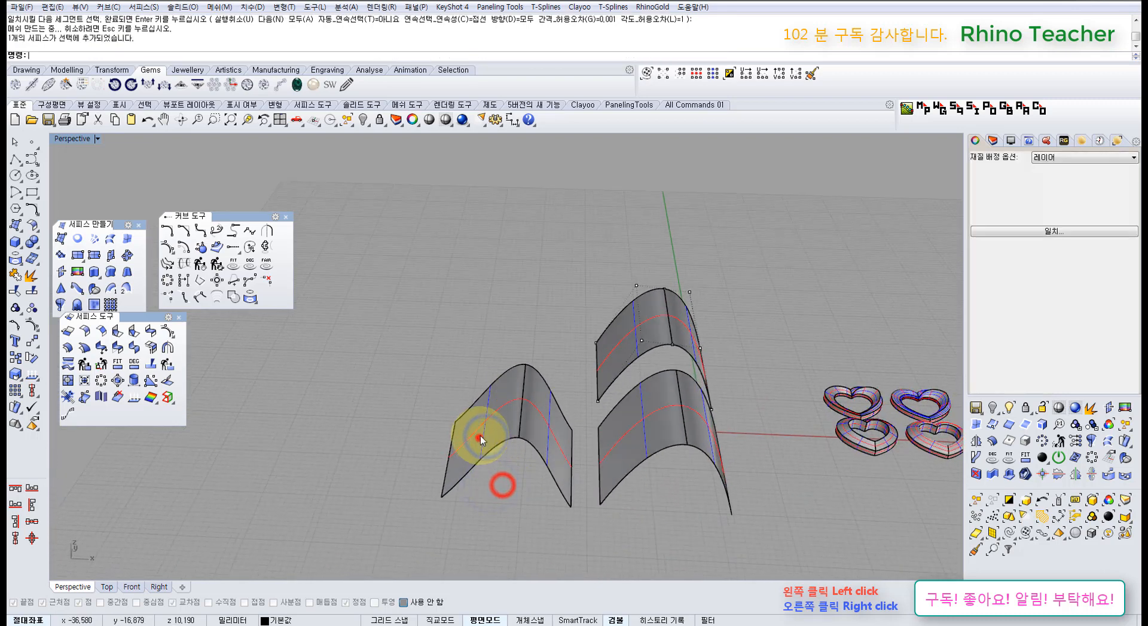
{"action": "left_click", "coordinate": [561, 437], "text": "shift"}
{"action": "left_click", "coordinate": [639, 450], "text": "shift"}
{"action": "left_click", "coordinate": [712, 436], "text": "shift"}
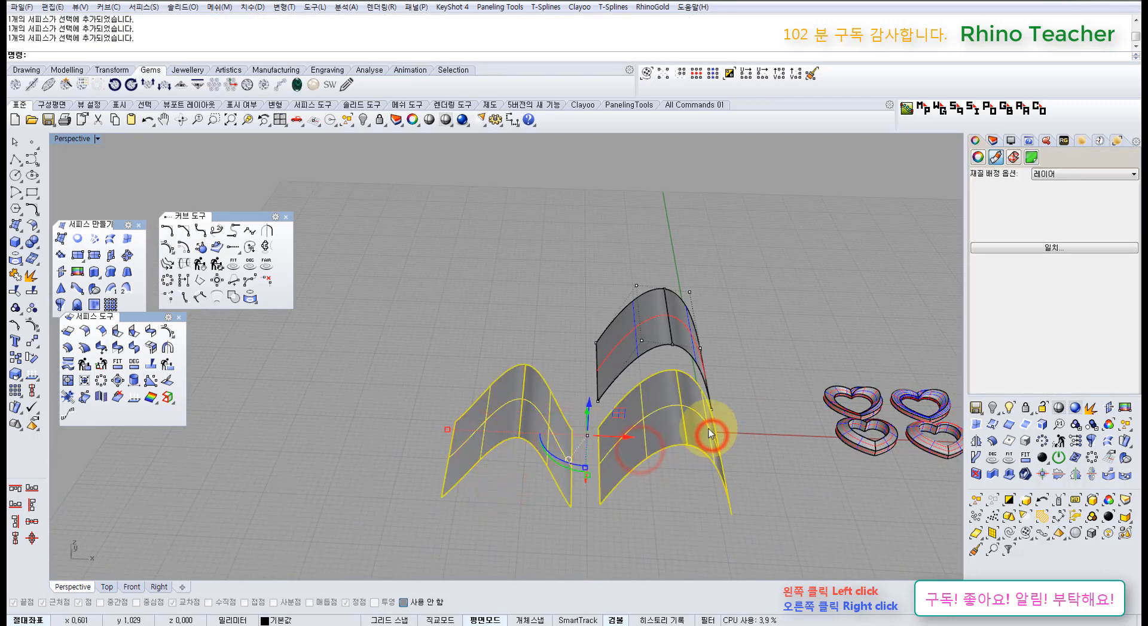
{"action": "right_click_drag", "start_coordinate": [615, 401], "coordinate": [628, 402]}
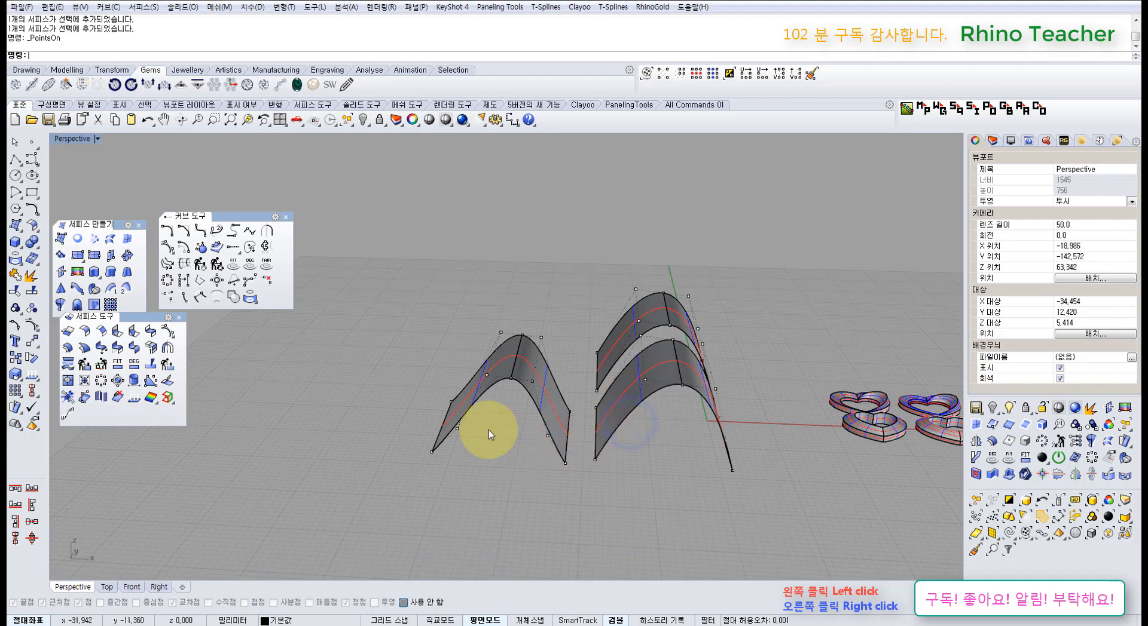
- Pick control points near the feet of the copied and front arches to compare how their ends are controlled
{"action": "scroll", "coordinate": [472, 433], "scroll_direction": "up", "scroll_amount": 3}
{"action": "left_click", "coordinate": [447, 442]}
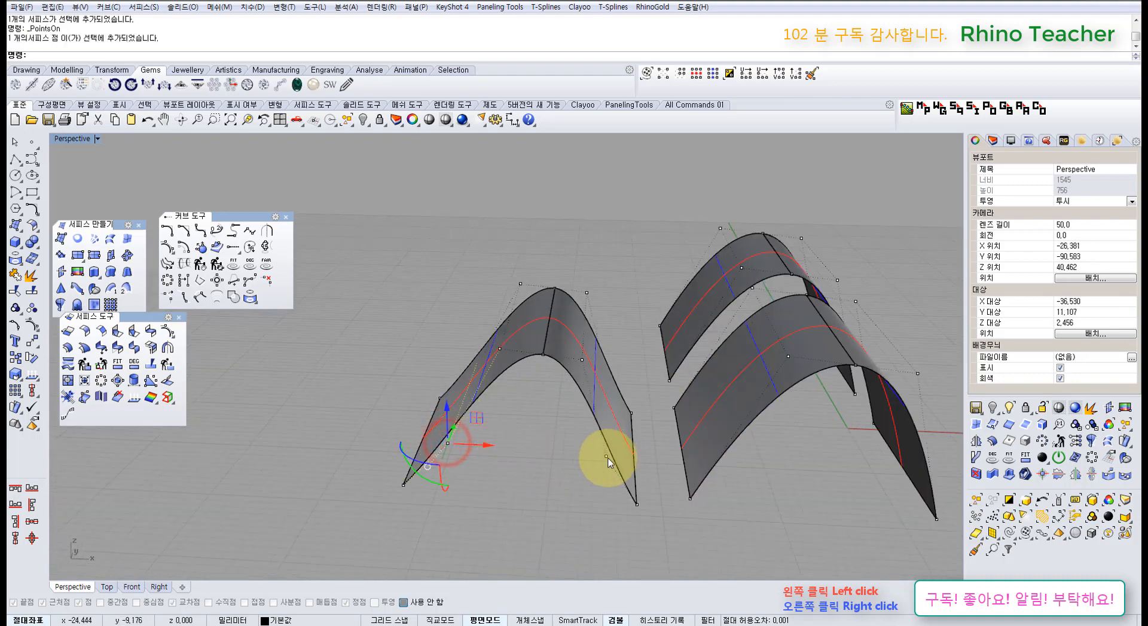
{"action": "left_click", "coordinate": [606, 458]}
{"action": "right_click_drag", "start_coordinate": [713, 438], "coordinate": [608, 440]}
{"action": "left_click", "coordinate": [631, 478]}
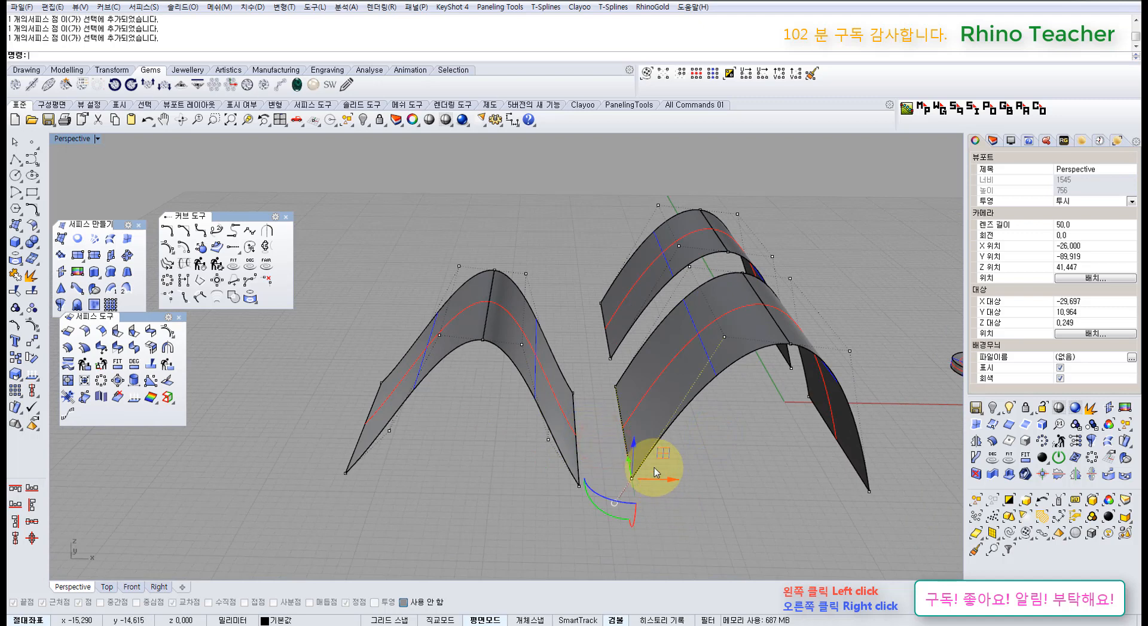
{"action": "left_click", "coordinate": [733, 468]}
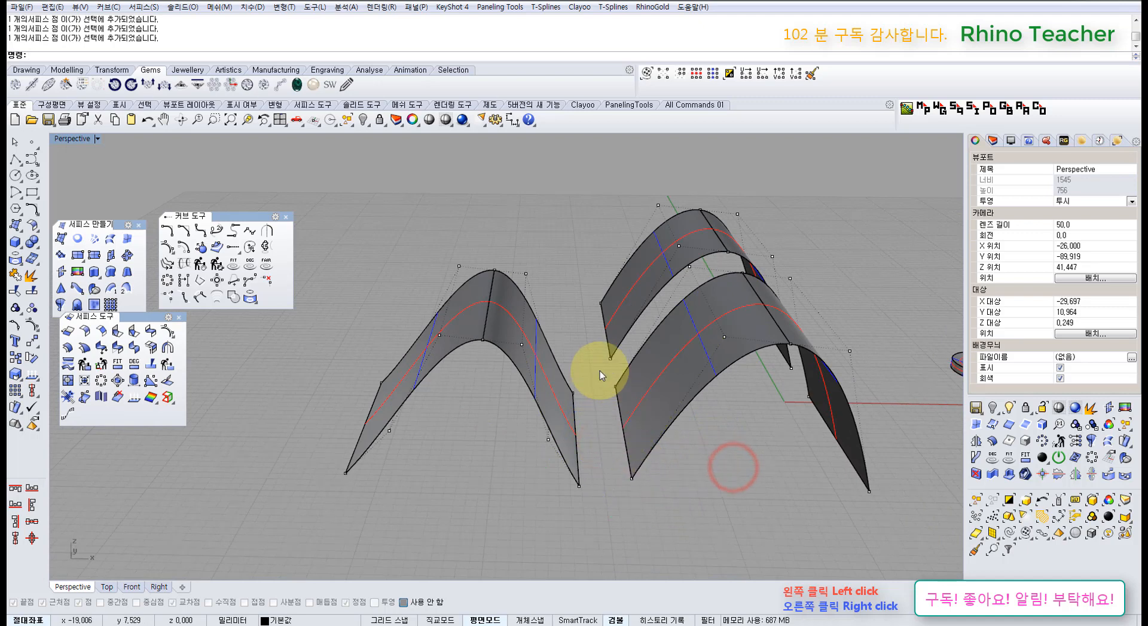
- Select the two control points just above the foot of the copied pair's right-hand surface and move them inward under the arch
{"action": "left_click", "coordinate": [605, 386]}
{"action": "mouse_move", "coordinate": [631, 425]}
{"action": "right_mouse_down"}
{"action": "mouse_move", "coordinate": [512, 354]}
{"action": "mouse_move", "coordinate": [513, 369]}
{"action": "right_mouse_up"}
{"action": "left_click", "coordinate": [515, 296]}
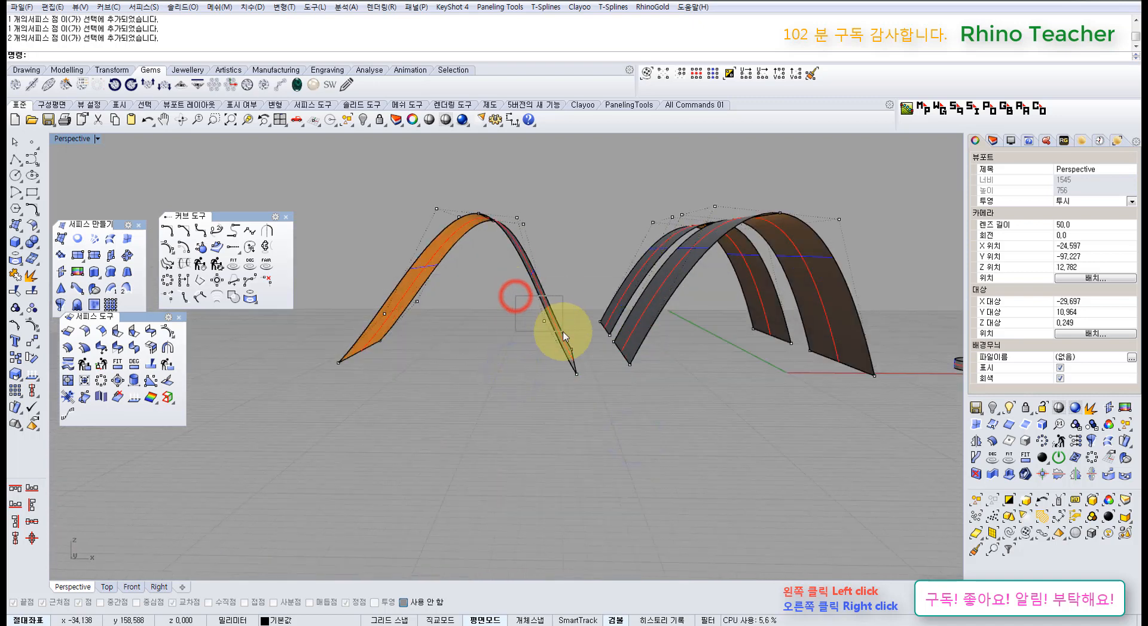
{"action": "scroll", "coordinate": [564, 336], "scroll_direction": "up", "scroll_amount": 3}
{"action": "left_click", "coordinate": [562, 286]}
{"action": "scroll", "coordinate": [593, 441], "scroll_direction": "up", "scroll_amount": 3}
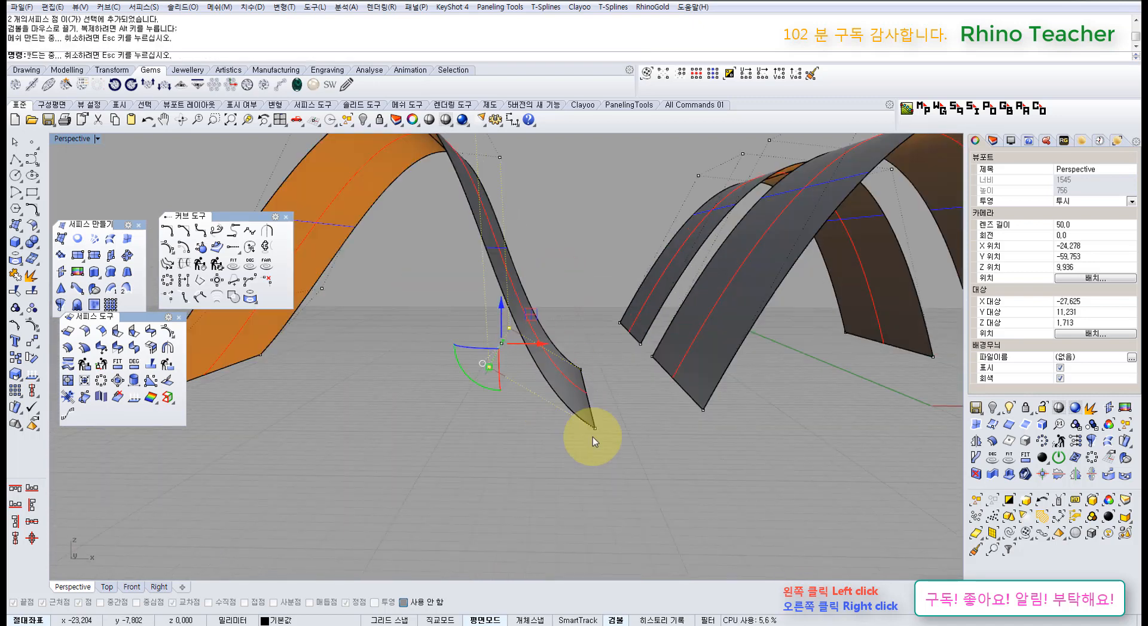
- In the maximized Front view, select the control points just above the copied arch's feet, ending with only the right-hand ones
{"action": "key", "text": "ctrl+F2"}
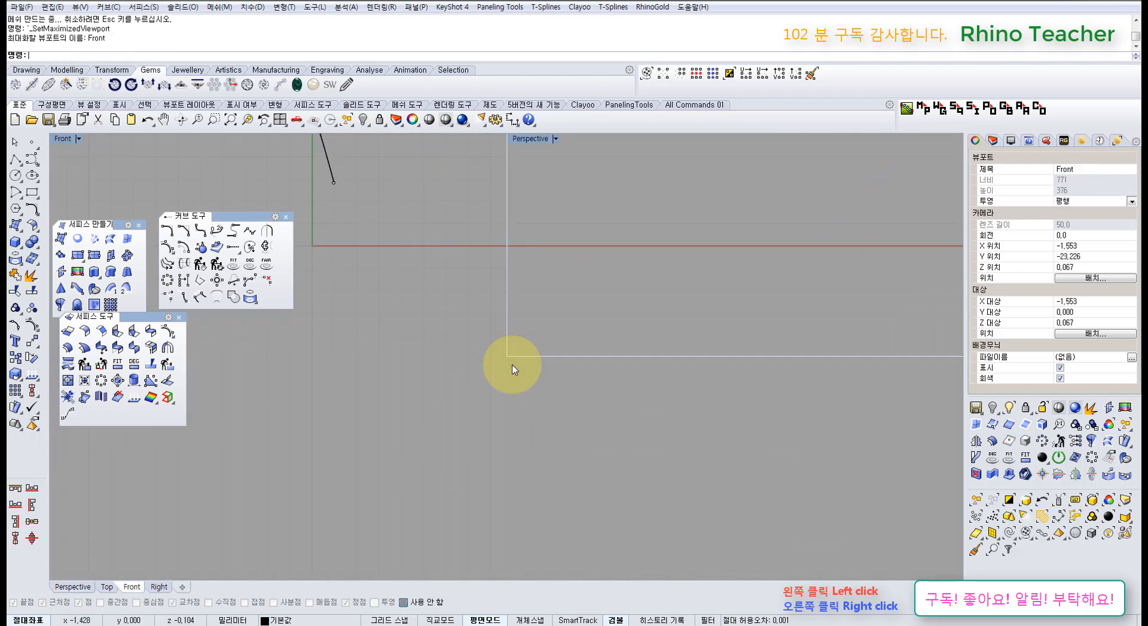
{"action": "scroll", "coordinate": [518, 375], "scroll_direction": "down", "scroll_amount": 8}
{"action": "right_click_drag", "start_coordinate": [483, 374], "coordinate": [698, 407]}
{"action": "right_click_drag", "start_coordinate": [410, 354], "coordinate": [602, 412]}
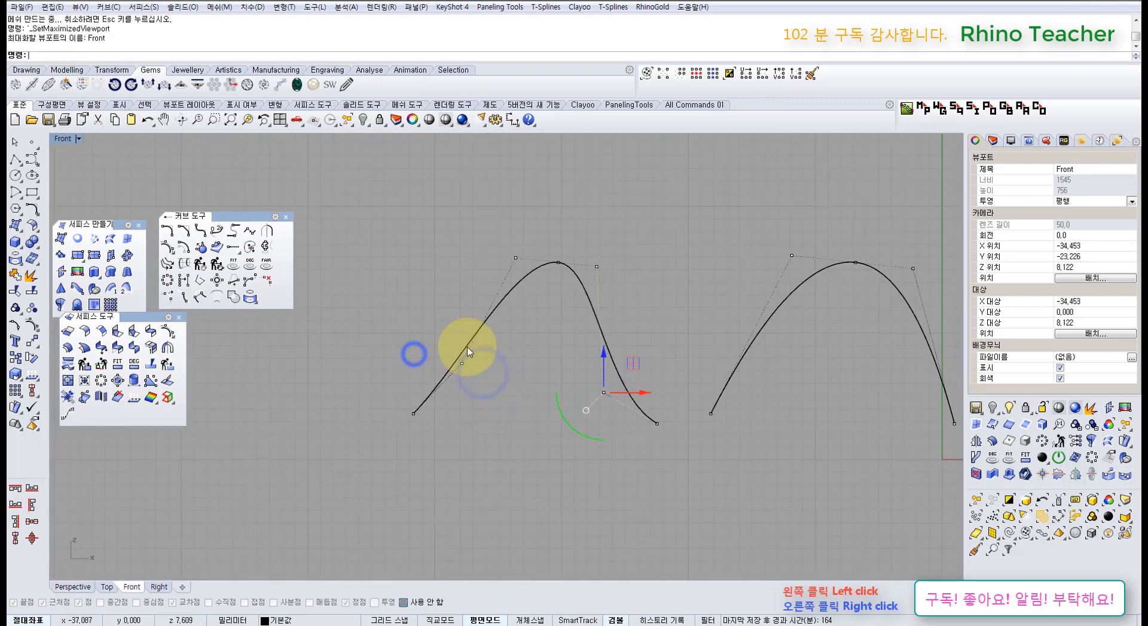
{"action": "left_click_drag", "start_coordinate": [443, 328], "coordinate": [503, 392], "text": "shift"}
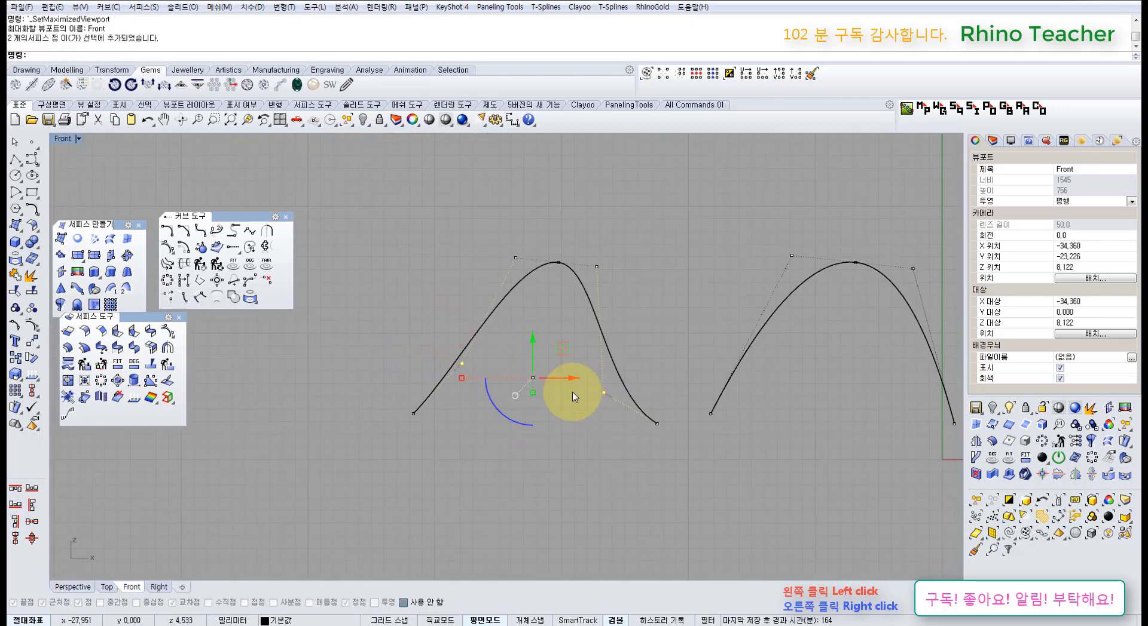
{"action": "scroll", "coordinate": [572, 393], "scroll_direction": "up", "scroll_amount": 6}
{"action": "left_click_drag", "start_coordinate": [624, 377], "coordinate": [679, 449]}
{"action": "right_click_drag", "start_coordinate": [648, 413], "coordinate": [539, 388]}
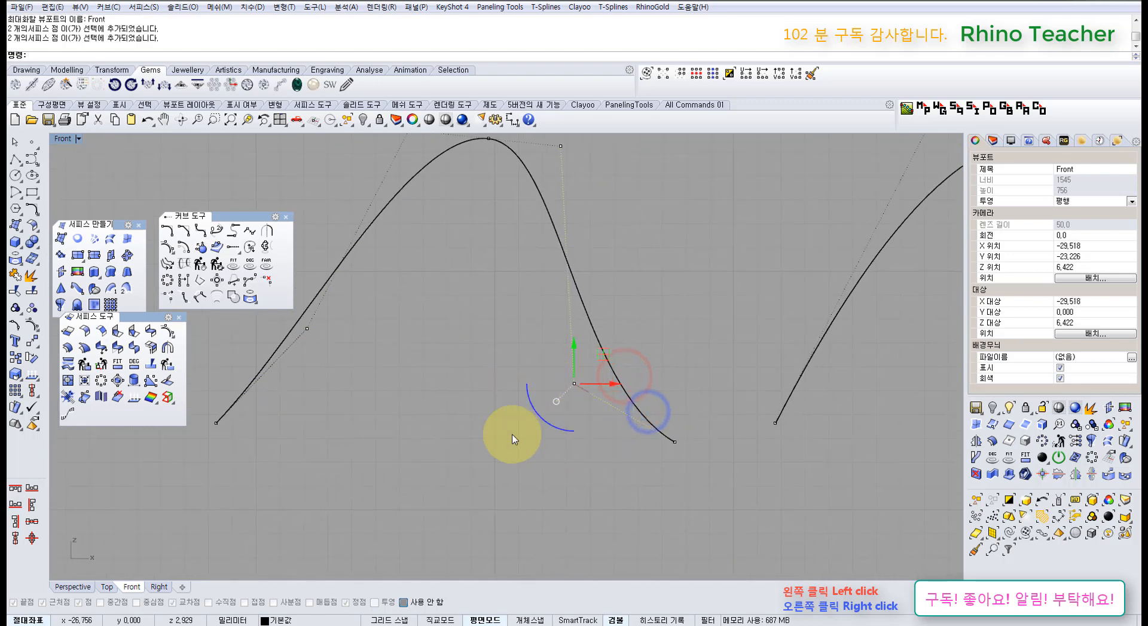
- Align the outer end control points of the isolated wave profile to a common Z height in the Front view with Set Points
{"action": "scroll", "coordinate": [495, 422], "scroll_direction": "down", "scroll_amount": 4}
{"action": "left_click_drag", "start_coordinate": [318, 404], "coordinate": [496, 476]}
{"action": "left_click_drag", "start_coordinate": [585, 437], "coordinate": [669, 463], "text": "shift"}
{"action": "right_click_drag", "start_coordinate": [611, 475], "coordinate": [597, 454]}
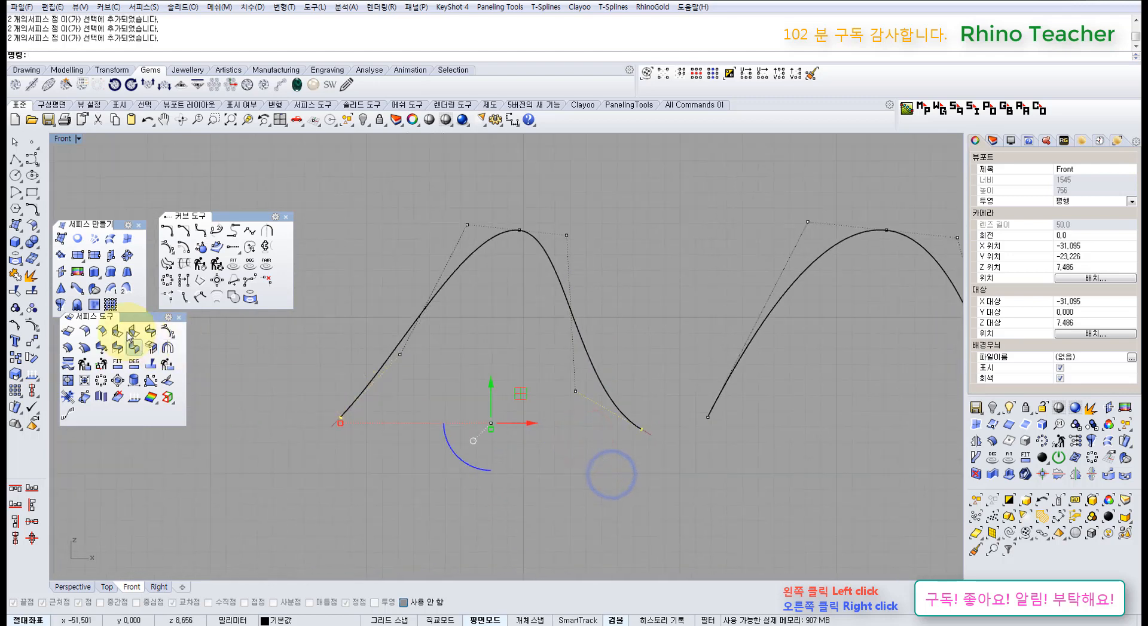
{"action": "left_click", "coordinate": [35, 346]}
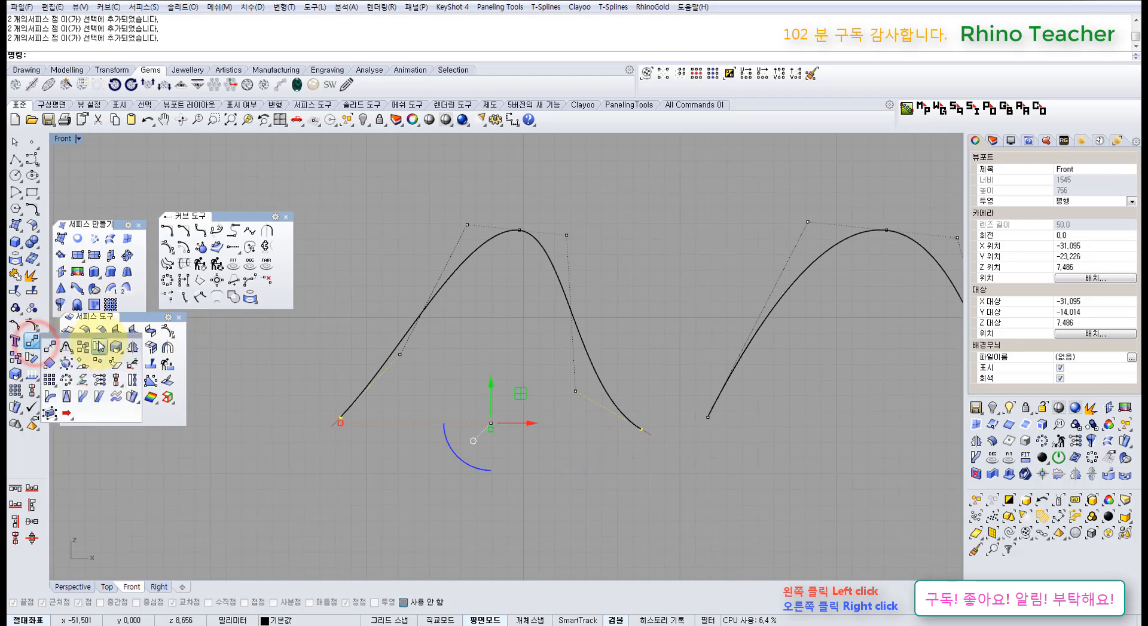
{"action": "left_click_drag", "start_coordinate": [97, 337], "coordinate": [106, 371]}
{"action": "left_click_drag", "start_coordinate": [102, 414], "coordinate": [104, 417]}
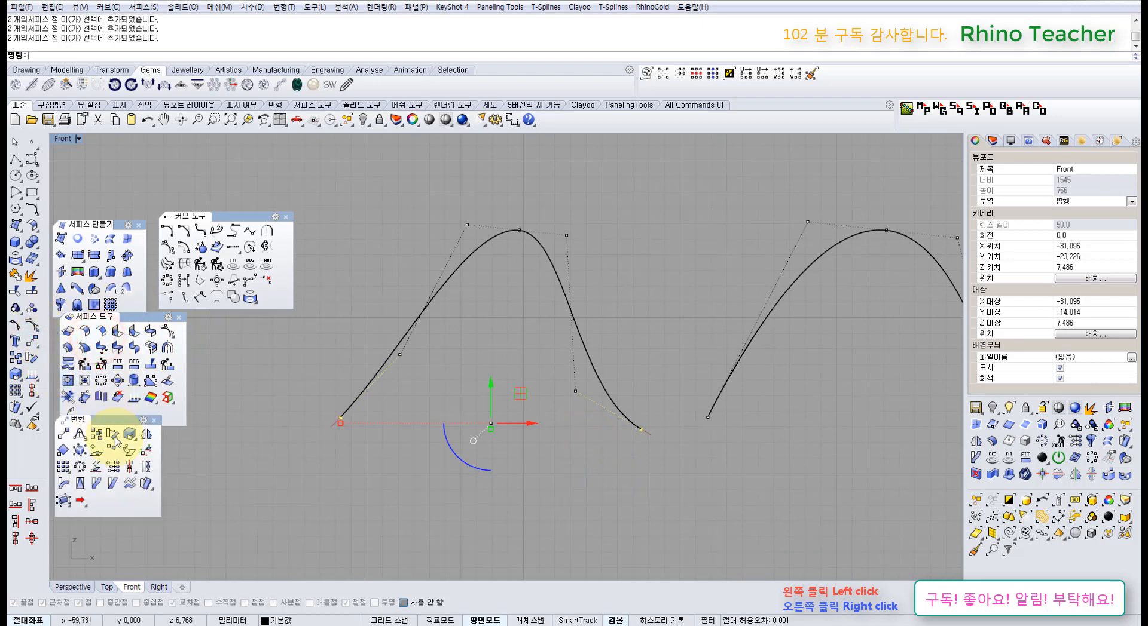
{"action": "left_click", "coordinate": [116, 470]}
{"action": "left_click", "coordinate": [328, 415]}
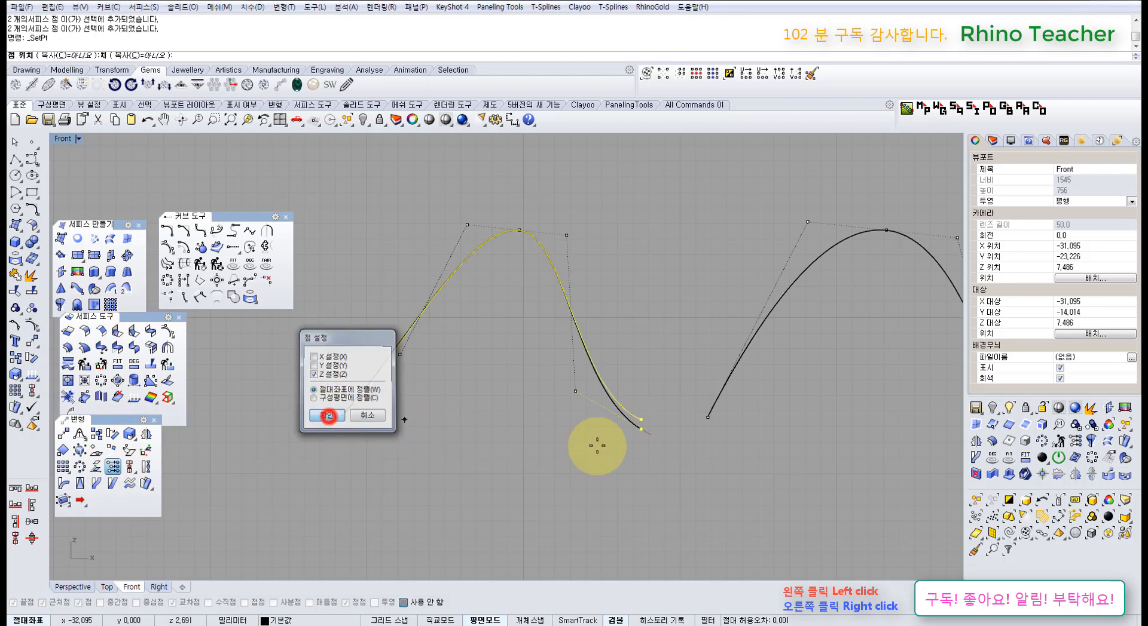
{"action": "left_click", "coordinate": [620, 436]}
{"action": "left_click", "coordinate": [576, 470]}
- Align the control points next to the wave's outer ends to the Z height of its end point, giving horizontal end tangents
{"action": "left_click_drag", "start_coordinate": [346, 336], "coordinate": [584, 424]}
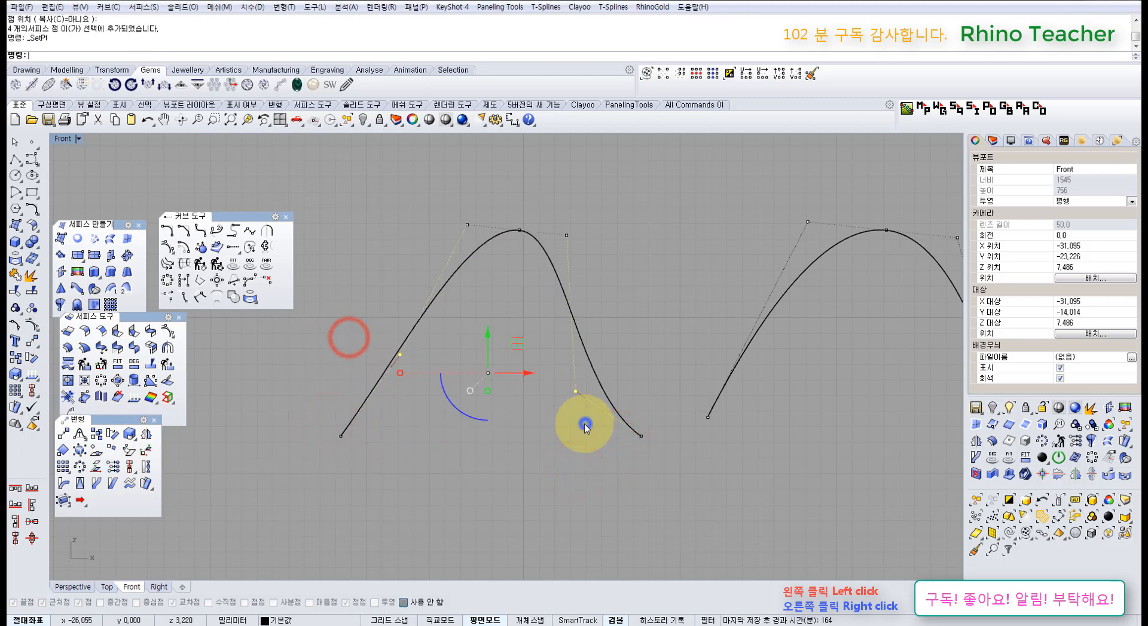
{"action": "right_click", "coordinate": [584, 424]}
{"action": "key", "text": "Return"}
{"action": "left_click", "coordinate": [639, 439]}
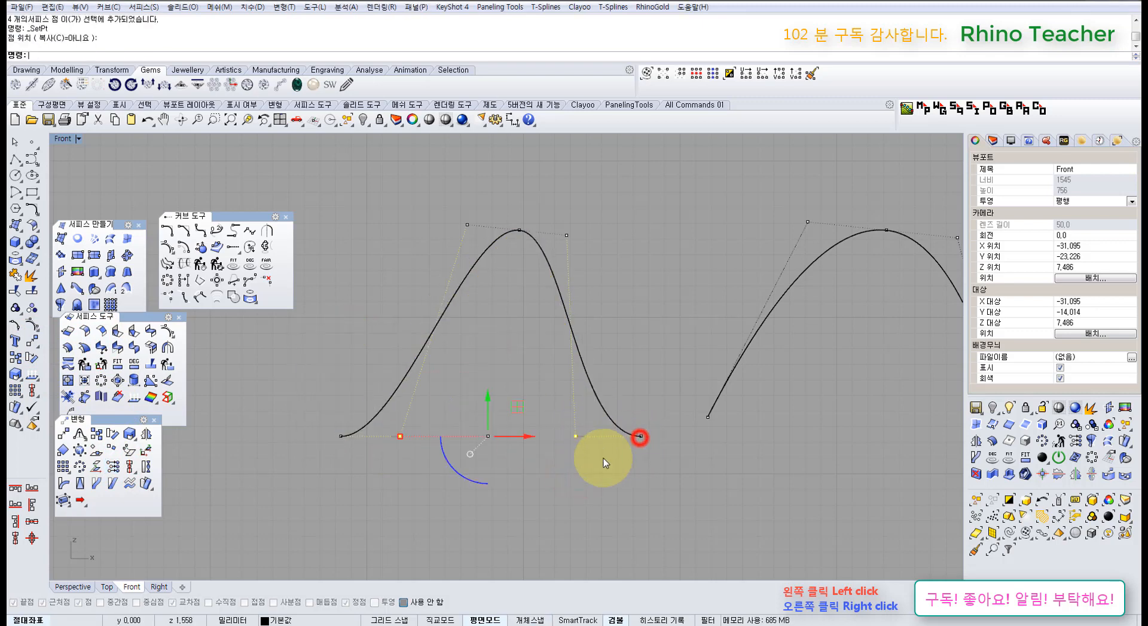
{"action": "right_click_drag", "start_coordinate": [547, 467], "coordinate": [572, 467]}
- Copy both wave surfaces from their right end point to their left end point, and delete the stray extra copy
{"action": "left_click", "coordinate": [636, 336]}
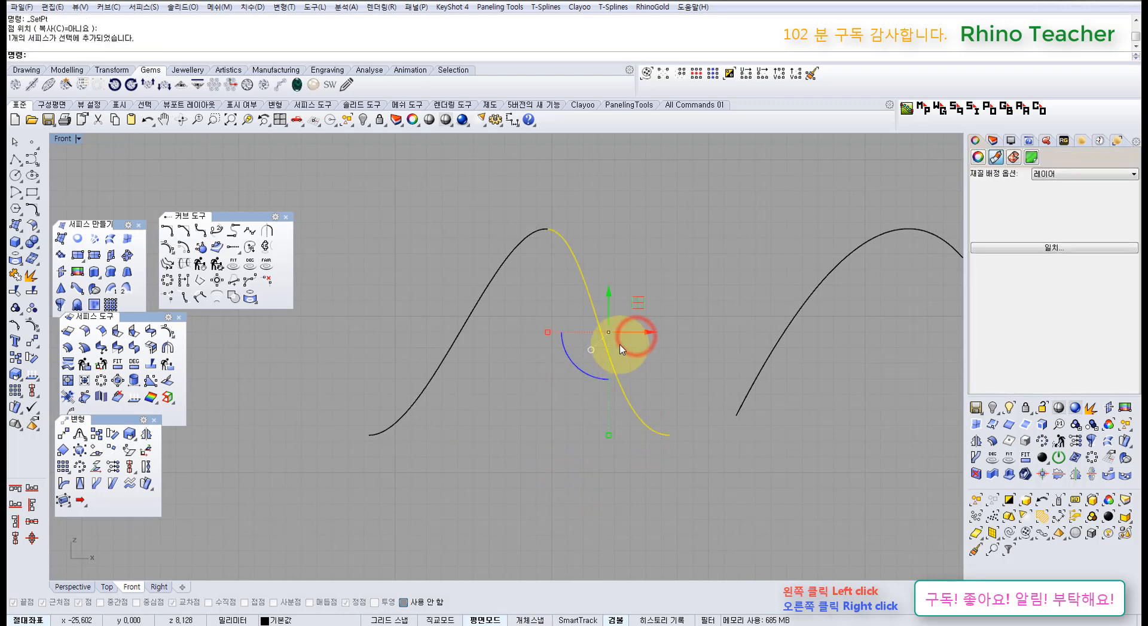
{"action": "left_click", "coordinate": [488, 291], "text": "shift"}
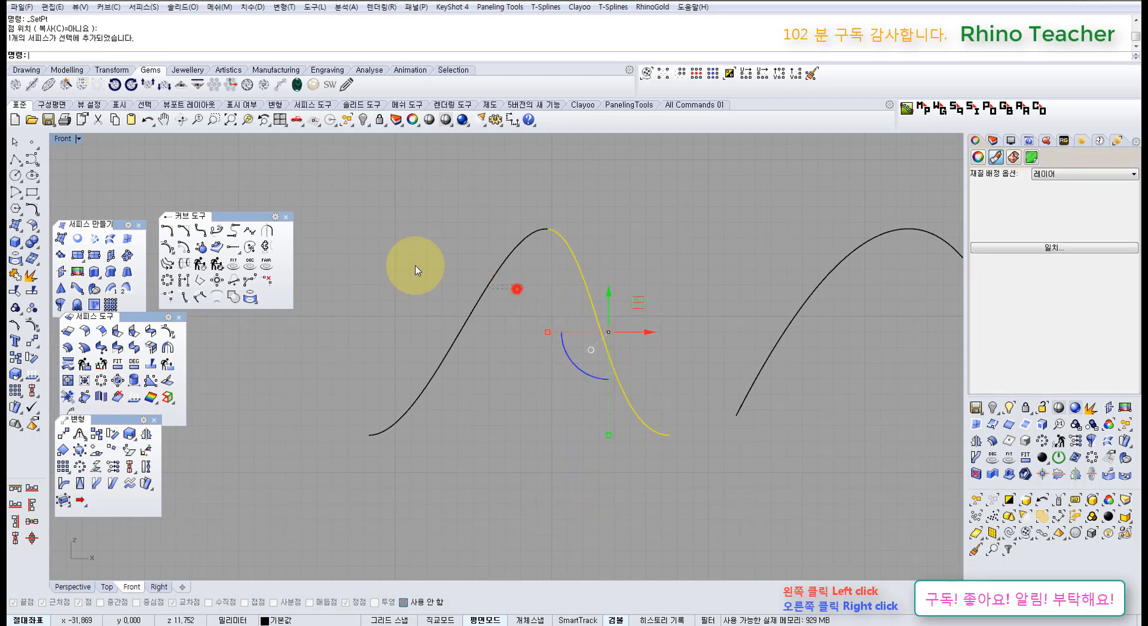
{"action": "left_click", "coordinate": [15, 357]}
{"action": "left_click", "coordinate": [375, 602]}
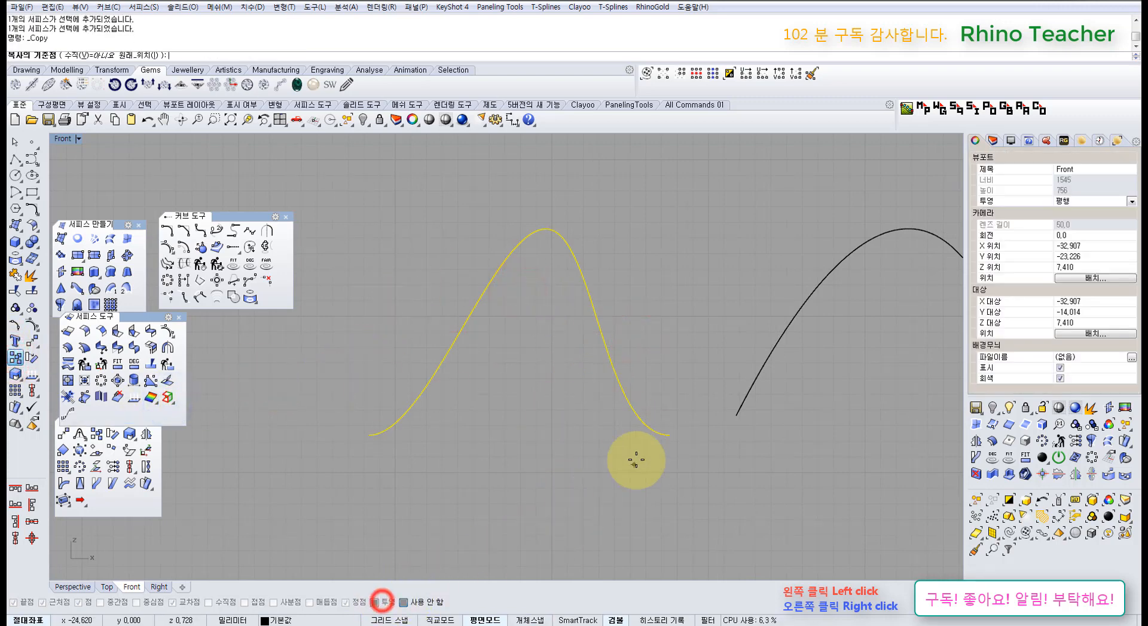
{"action": "left_click", "coordinate": [670, 435]}
{"action": "left_click", "coordinate": [370, 436]}
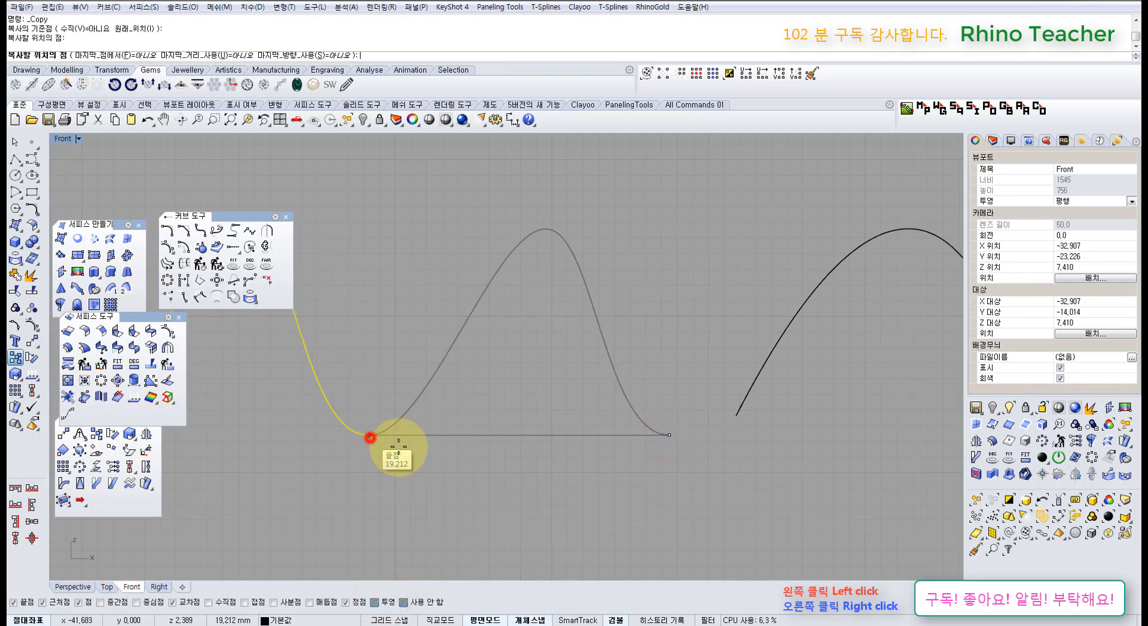
{"action": "left_click", "coordinate": [464, 445]}
{"action": "right_click", "coordinate": [383, 504]}
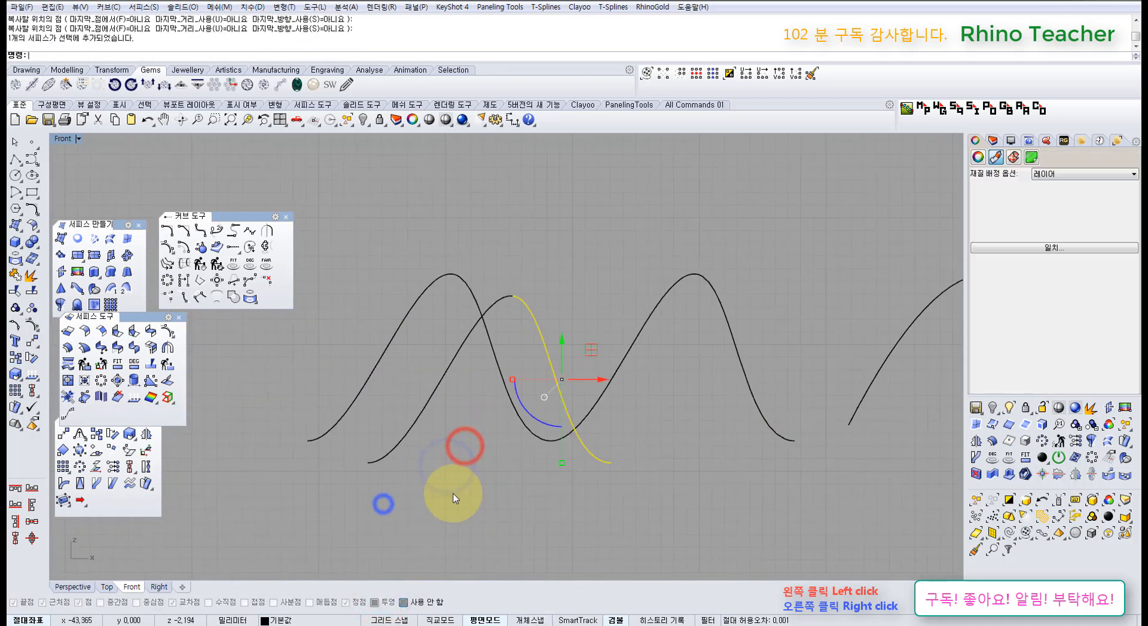
{"action": "key", "text": "Delete"}
- Show the control points of the two surfaces meeting in the wave's valley and inspect their tangent alignment
{"action": "left_click_drag", "start_coordinate": [628, 475], "coordinate": [496, 399]}
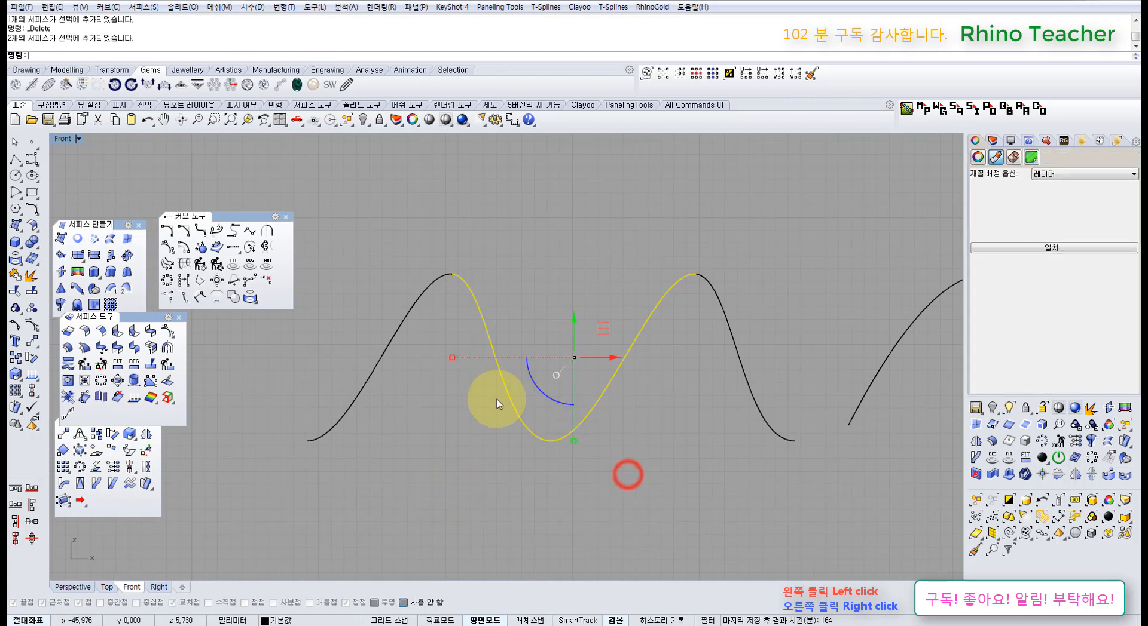
{"action": "key", "text": "F10"}
{"action": "right_click_drag", "start_coordinate": [592, 417], "coordinate": [525, 404]}
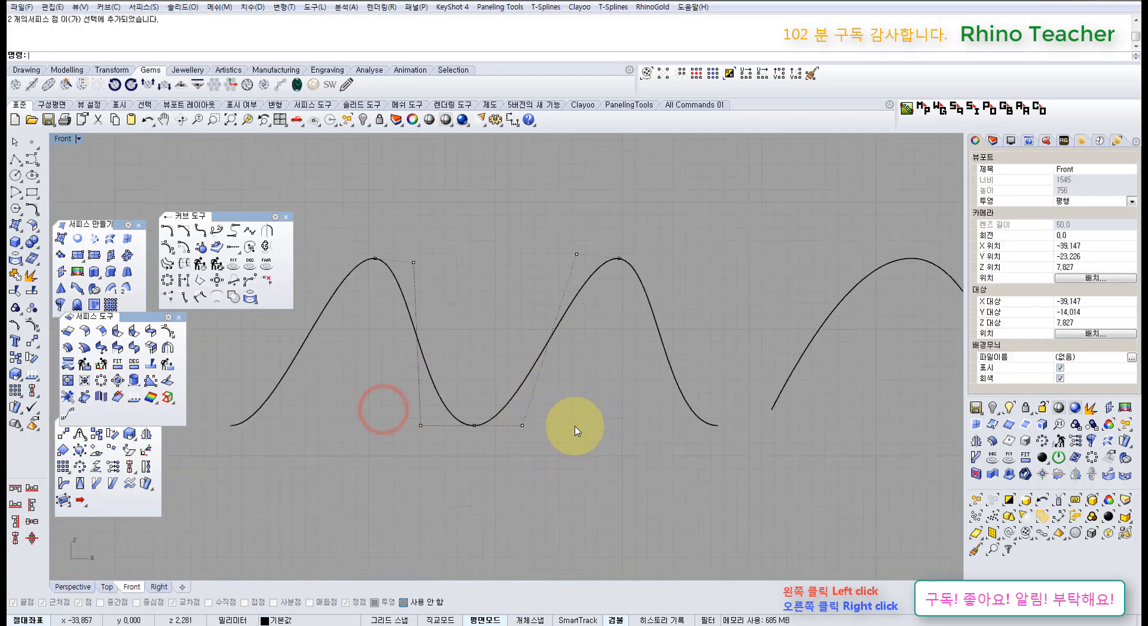
{"action": "right_click_drag", "start_coordinate": [622, 409], "coordinate": [520, 448]}
- Delete all the wave surfaces in the Perspective view, keeping the two arches and the heart models
{"action": "key", "text": "ctrl+F4"}
{"action": "right_click_drag", "start_coordinate": [520, 371], "coordinate": [450, 530], "text": "ctrl"}
{"action": "left_click_drag", "start_coordinate": [434, 533], "coordinate": [295, 430]}
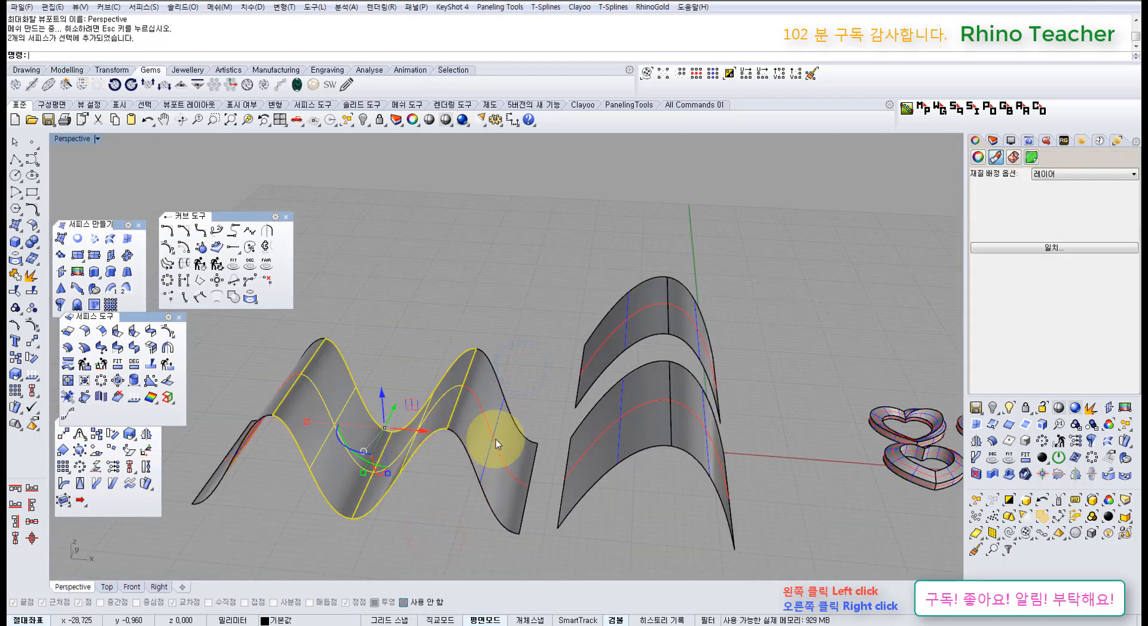
{"action": "key", "text": "Delete"}
{"action": "left_click_drag", "start_coordinate": [518, 550], "coordinate": [410, 402]}
{"action": "key", "text": "Delete"}
{"action": "left_click_drag", "start_coordinate": [258, 405], "coordinate": [271, 412]}
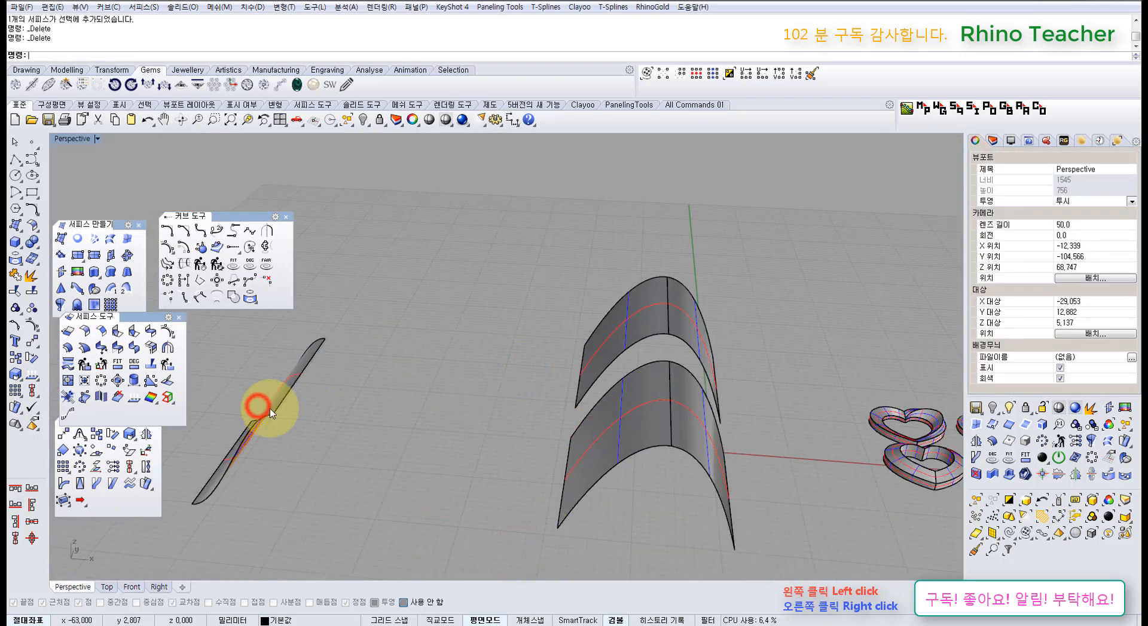
{"action": "key", "text": "Delete"}
- Show the control points on the left half of the front arch and inspect the surface
{"action": "right_click_drag", "start_coordinate": [482, 396], "coordinate": [461, 455]}
{"action": "left_click", "coordinate": [474, 402]}
{"action": "key", "text": "F10"}
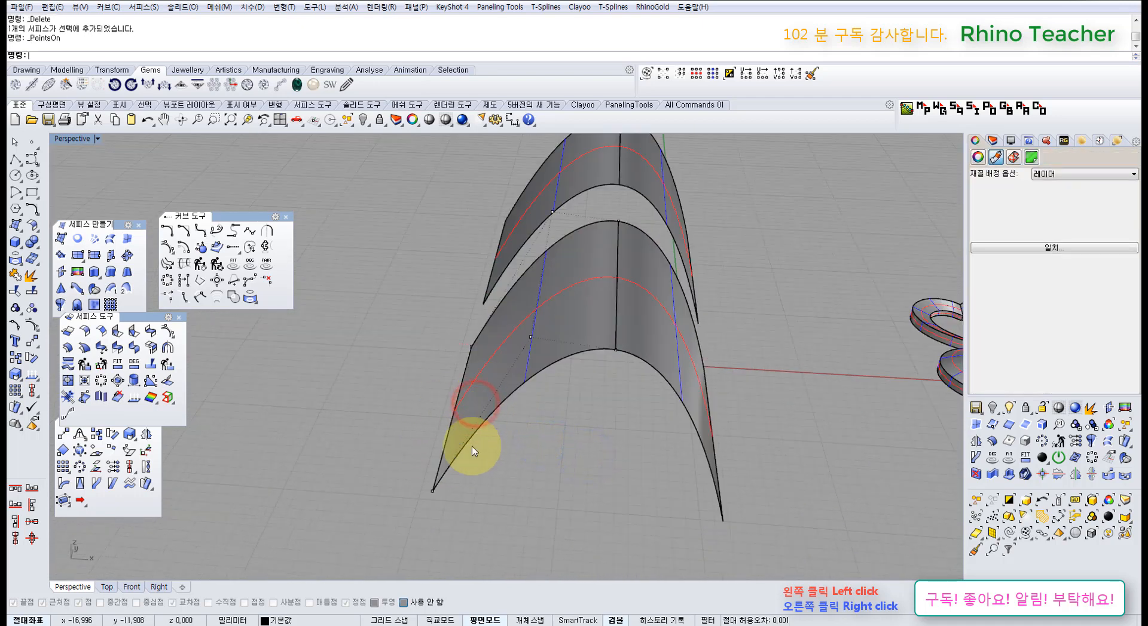
{"action": "scroll", "coordinate": [513, 374], "scroll_direction": "down", "scroll_amount": 3}
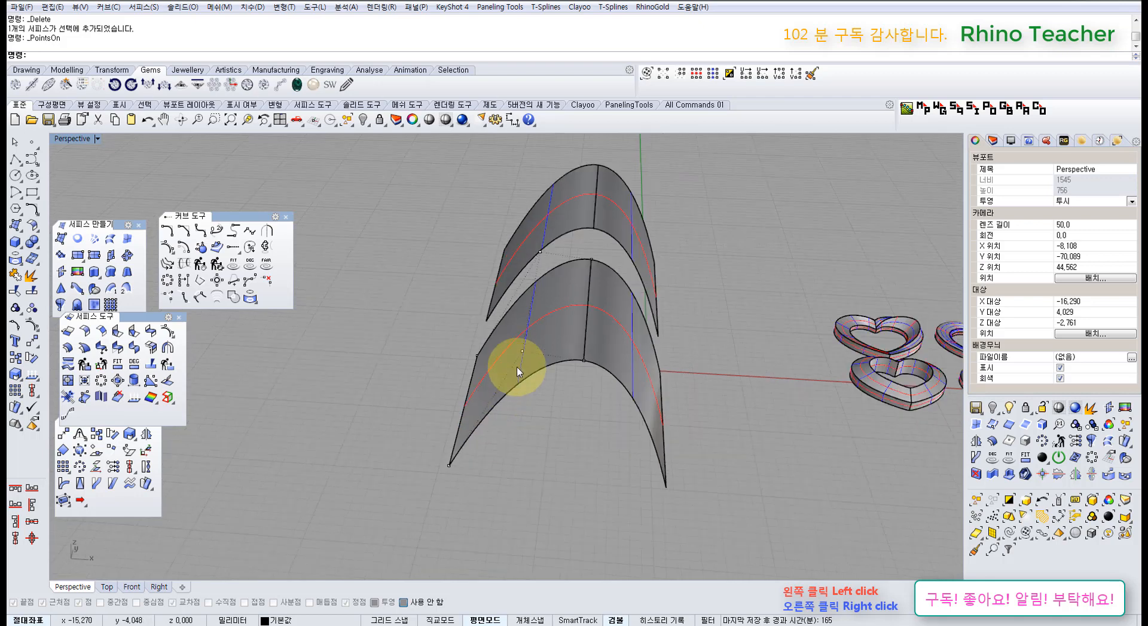
{"action": "right_click_drag", "start_coordinate": [512, 374], "coordinate": [528, 466]}
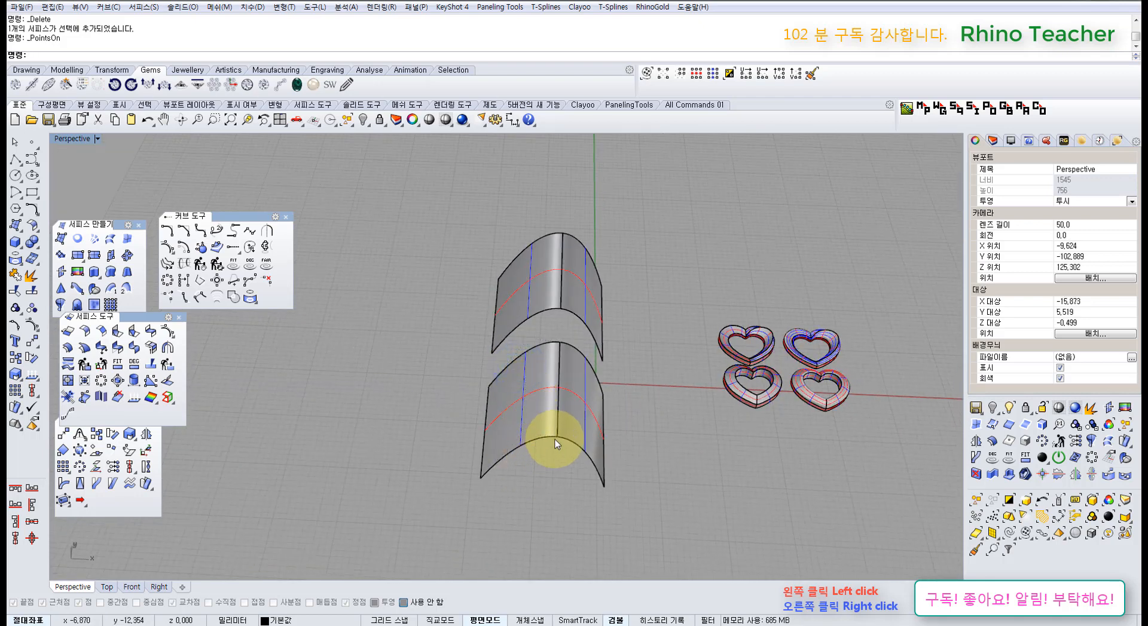
- Match the front arch's two halves along their ridge with Tangency continuity, Position preserved at the other end, and Average surfaces enabled
{"action": "middle_click", "coordinate": [546, 443]}
{"action": "left_click", "coordinate": [117, 349]}
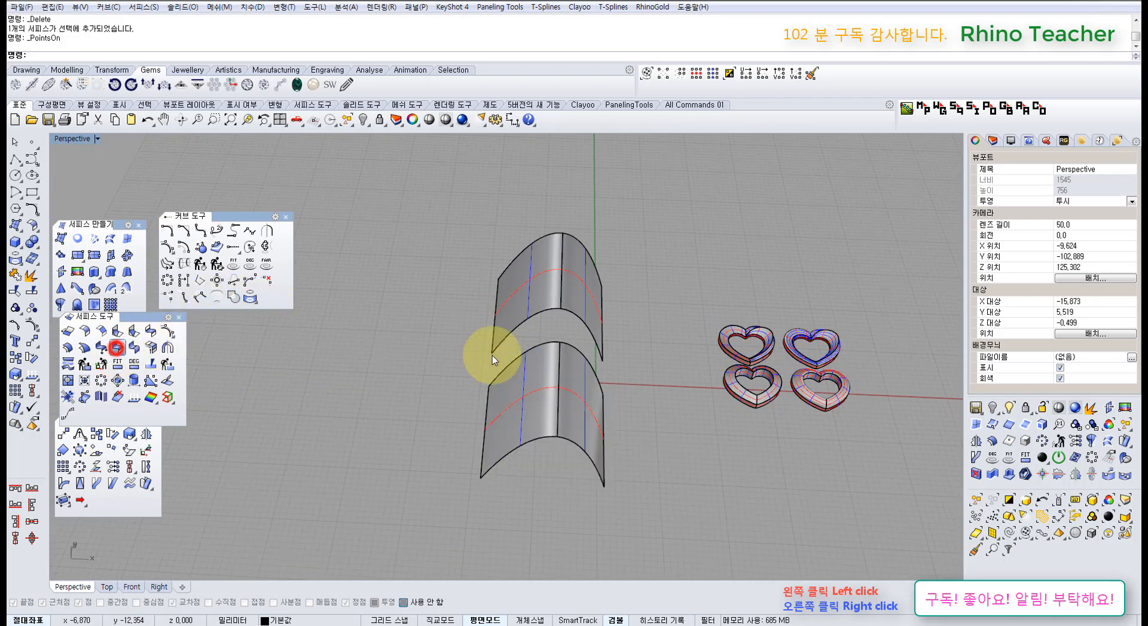
{"action": "left_click", "coordinate": [553, 406]}
{"action": "left_click", "coordinate": [594, 443]}
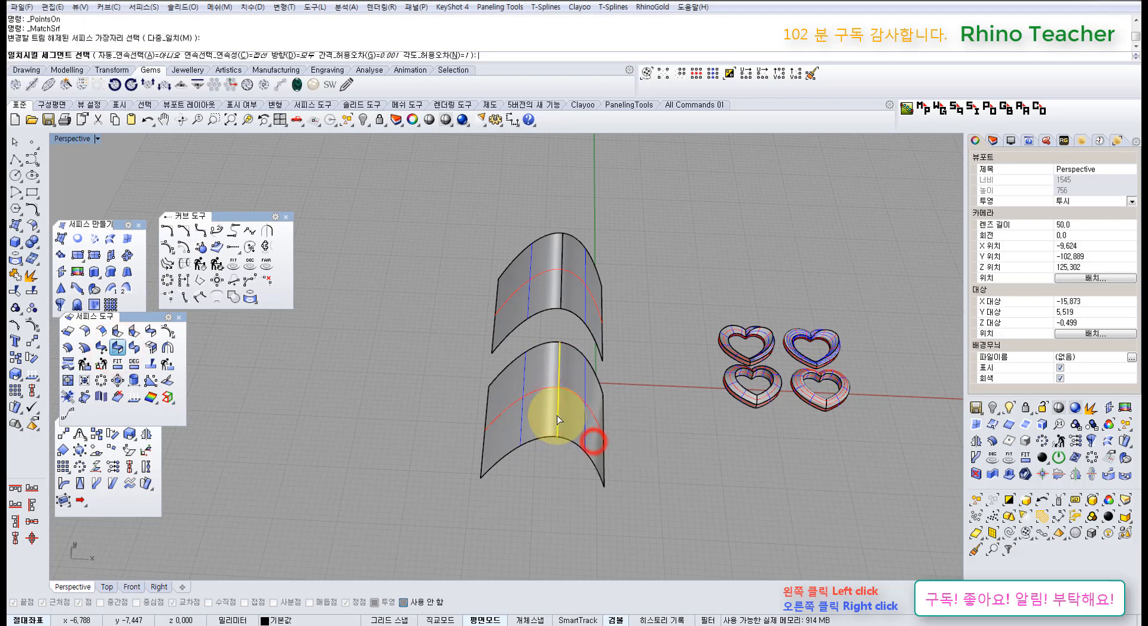
{"action": "left_click", "coordinate": [554, 413]}
{"action": "right_click", "coordinate": [557, 417]}
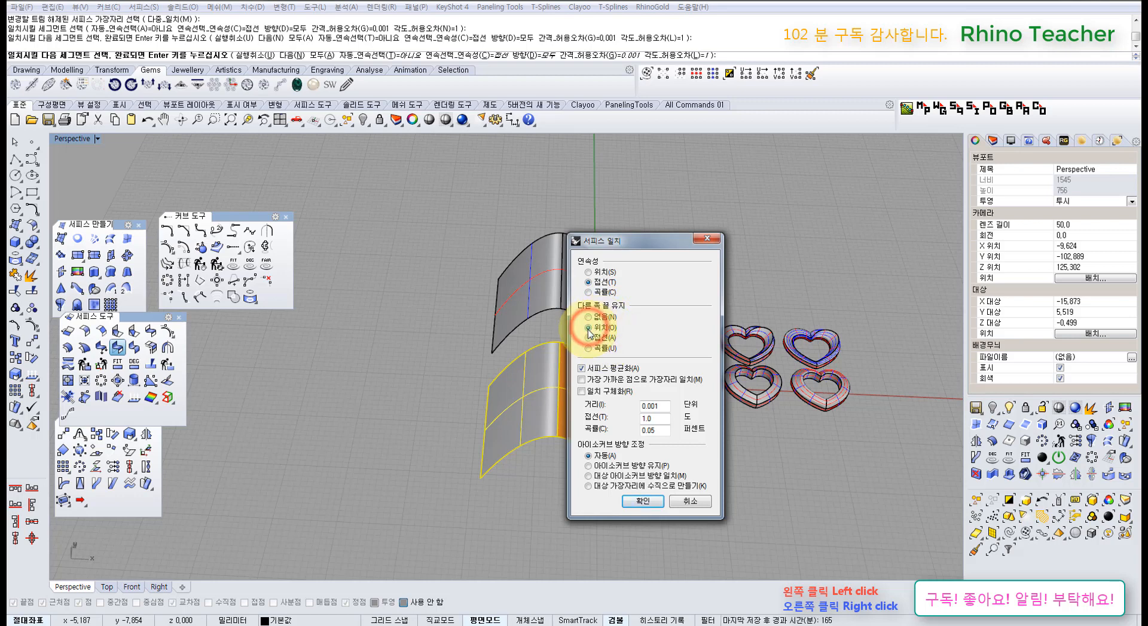
{"action": "left_click", "coordinate": [635, 505]}
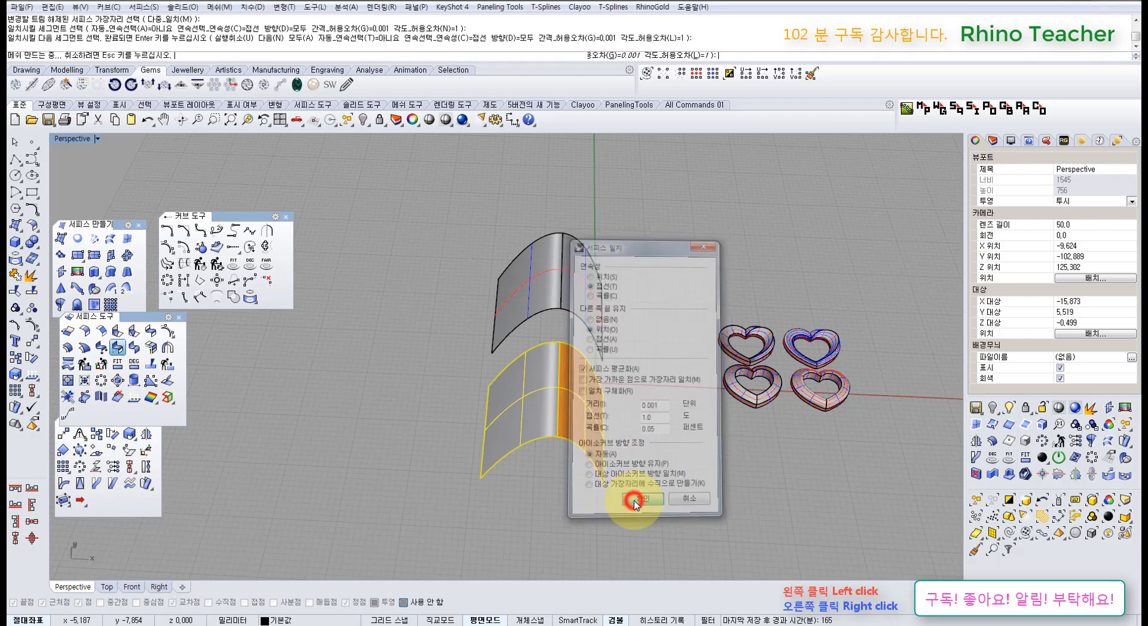
- Delete the four surfaces forming the two arches
{"action": "right_click_drag", "start_coordinate": [653, 461], "coordinate": [532, 432]}
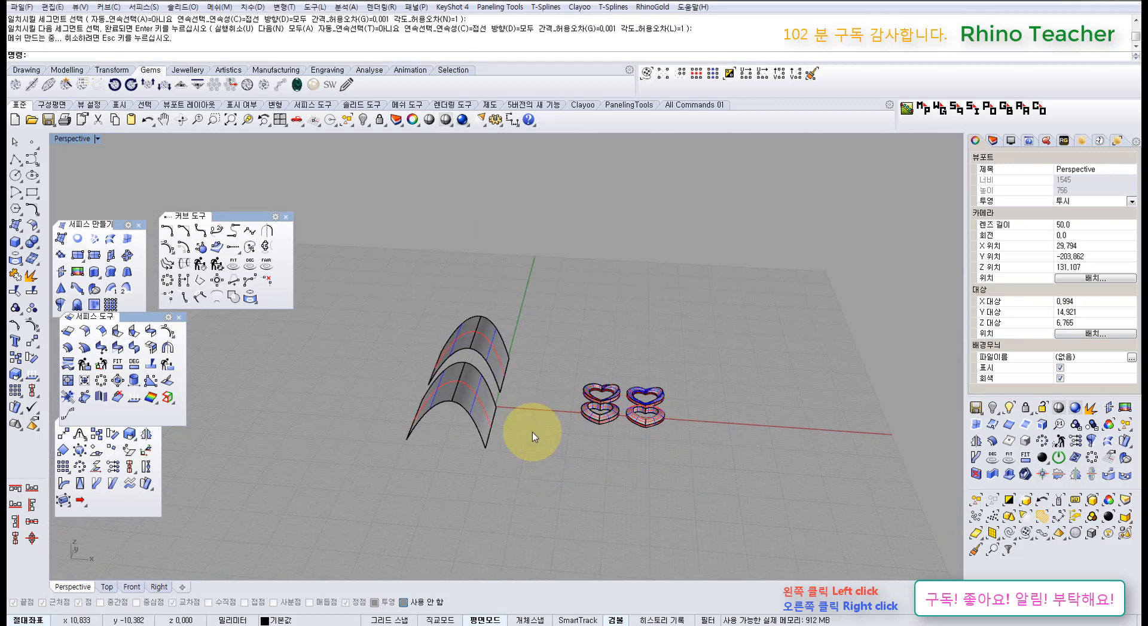
{"action": "left_click_drag", "start_coordinate": [532, 433], "coordinate": [404, 351]}
{"action": "right_click_drag", "start_coordinate": [461, 384], "coordinate": [477, 405]}
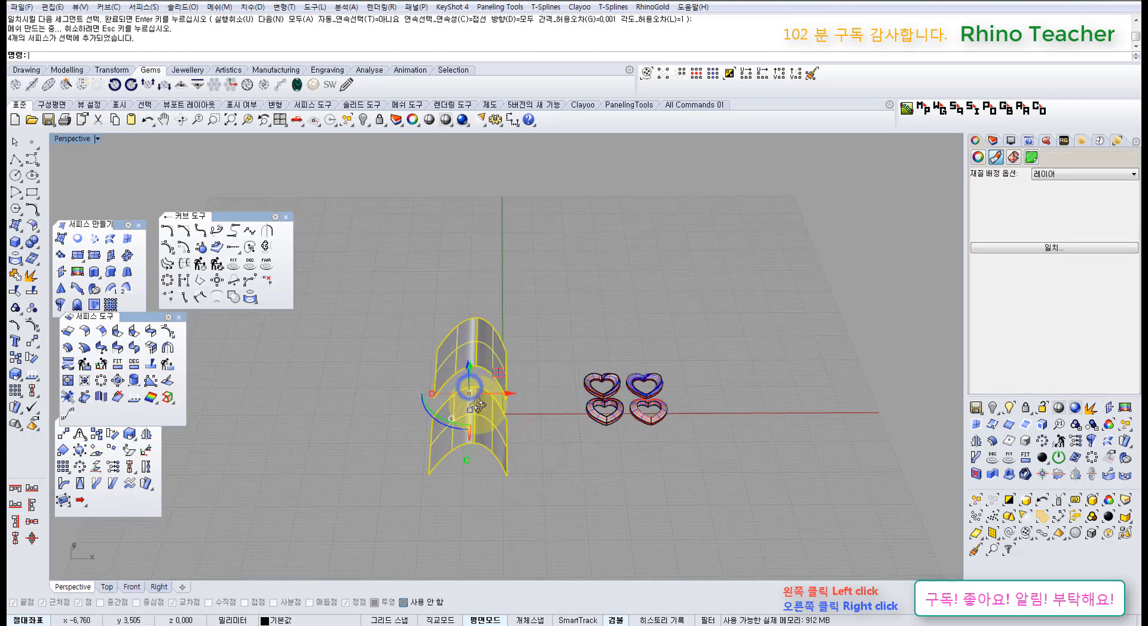
{"action": "key", "text": "Delete"}
- Duplicate both halves of the inner top edge of the front-left heart ring as curves
{"action": "scroll", "coordinate": [607, 457], "scroll_direction": "up", "scroll_amount": 5}
{"action": "right_click_drag", "start_coordinate": [608, 457], "coordinate": [527, 452]}
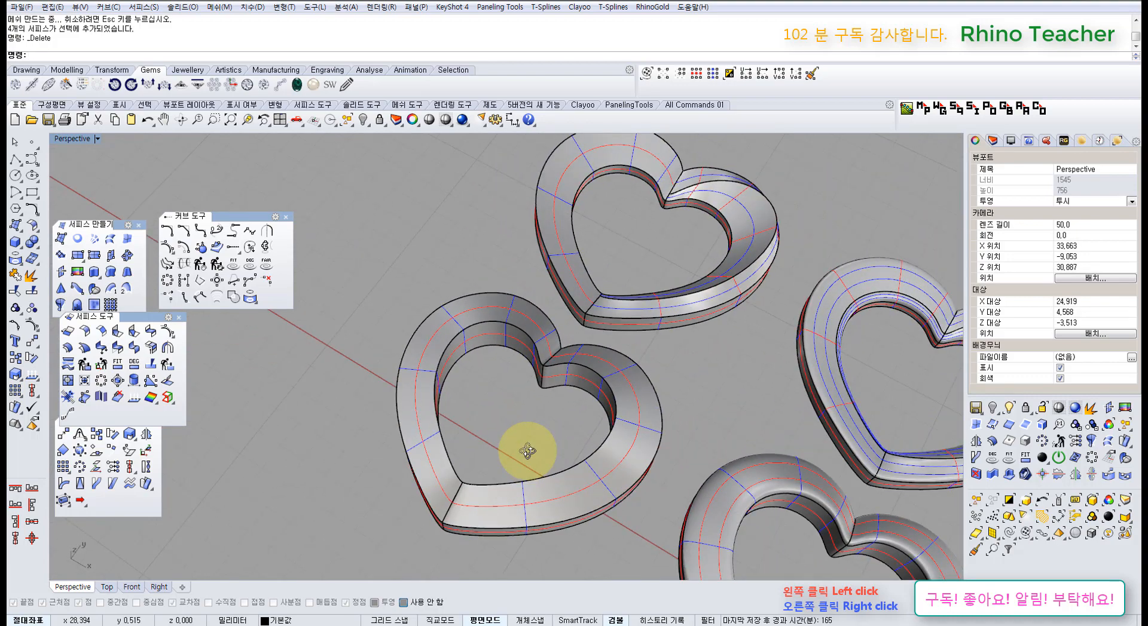
{"action": "right_click_drag", "start_coordinate": [528, 471], "coordinate": [493, 404]}
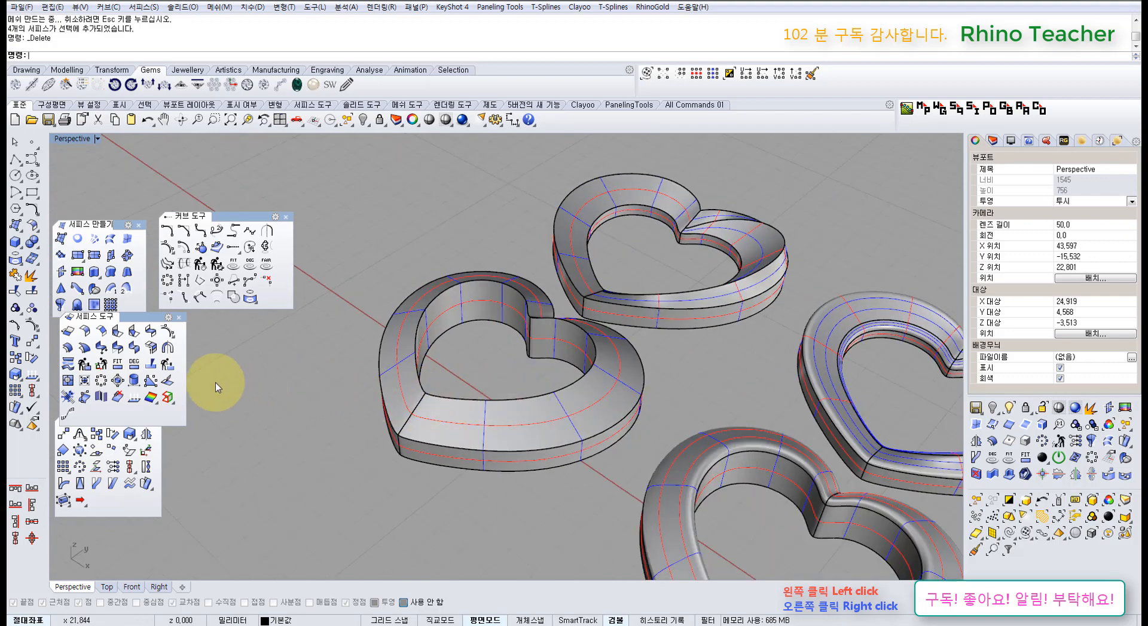
{"action": "left_click", "coordinate": [11, 257]}
{"action": "left_click", "coordinate": [70, 266]}
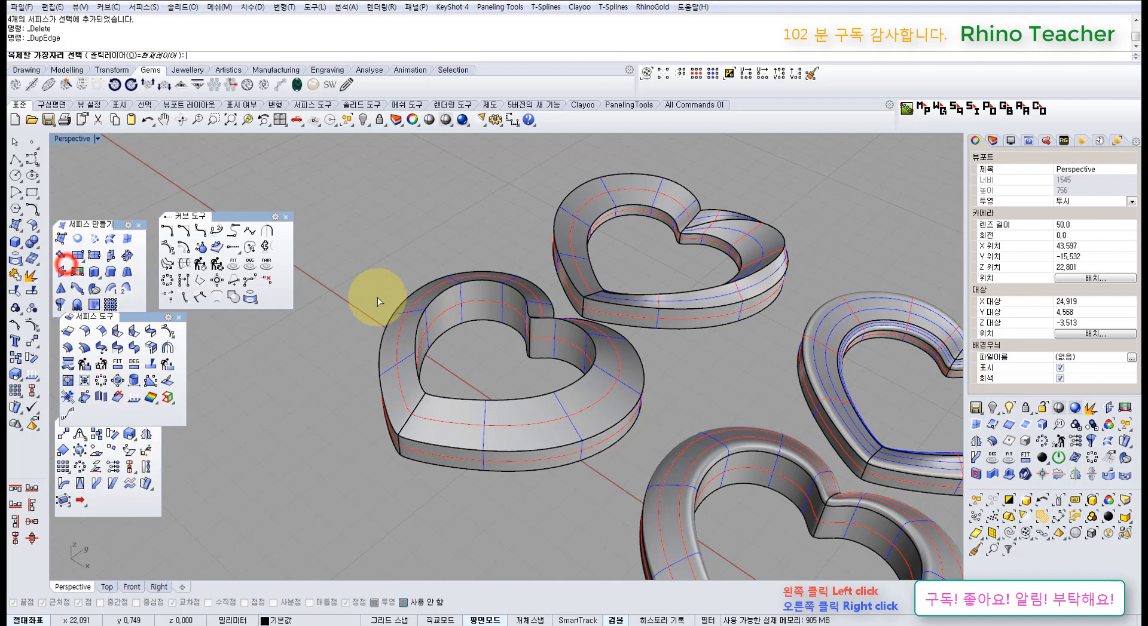
{"action": "left_click", "coordinate": [421, 315]}
{"action": "left_click", "coordinate": [481, 396]}
{"action": "right_click", "coordinate": [482, 397]}
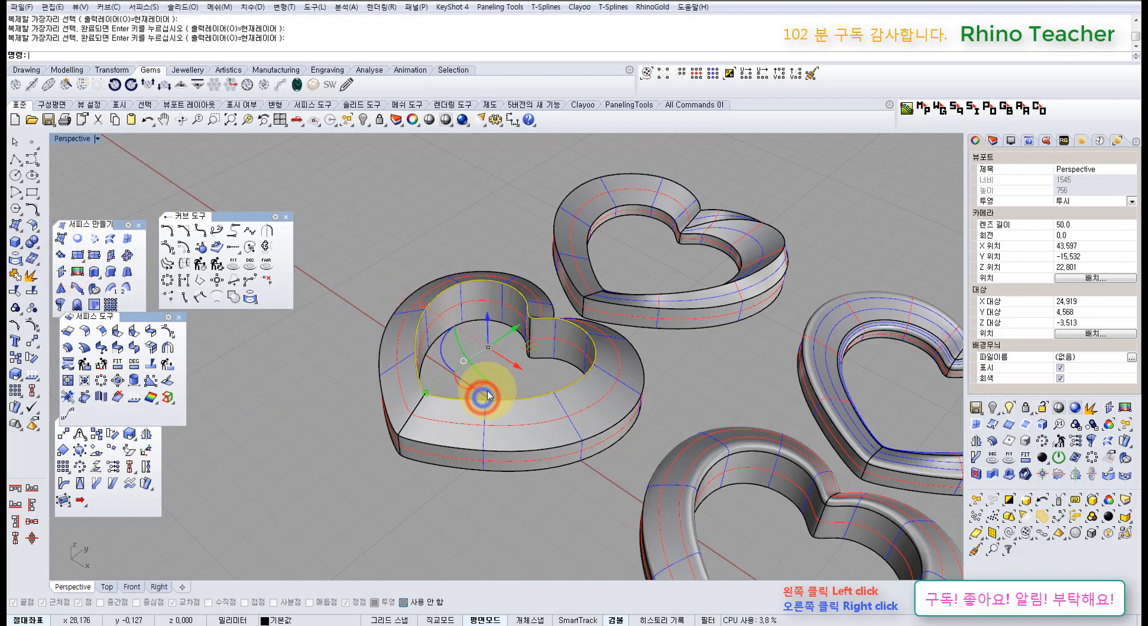
- Move the duplicated heart curves along X away from the rings toward the origin and join them into one closed curve
{"action": "right_click_drag", "start_coordinate": [482, 397], "coordinate": [584, 384]}
{"action": "scroll", "coordinate": [558, 384], "scroll_direction": "down", "scroll_amount": 3}
{"action": "left_click_drag", "start_coordinate": [592, 382], "coordinate": [469, 389]}
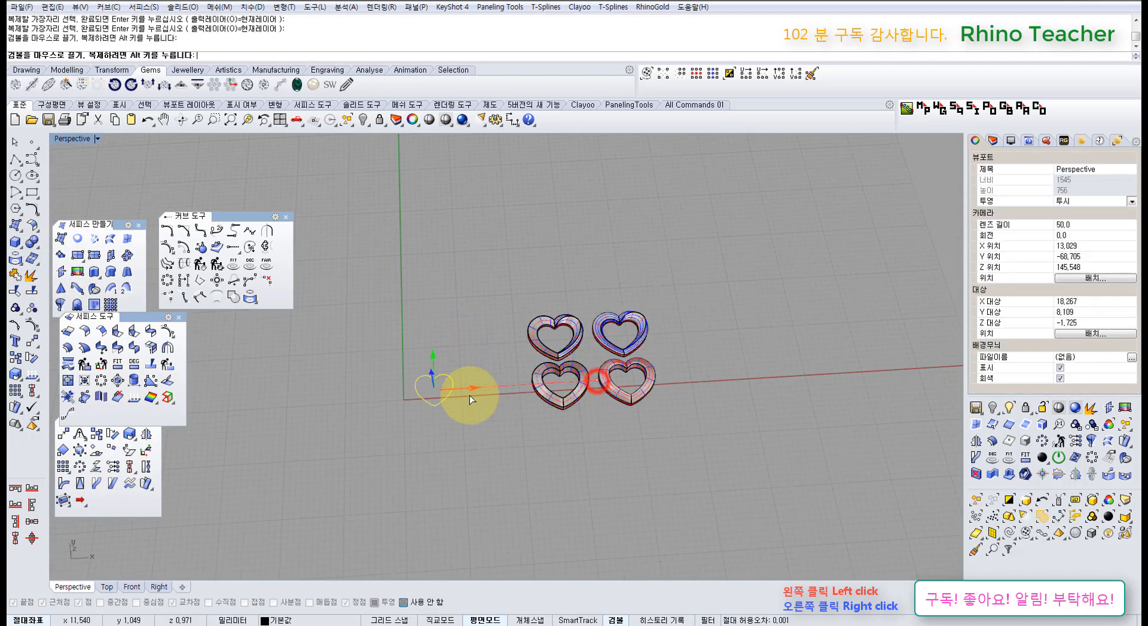
{"action": "key", "text": "ctrl+F1"}
{"action": "scroll", "coordinate": [450, 397], "scroll_direction": "down", "scroll_amount": 6}
{"action": "right_click_drag", "start_coordinate": [533, 422], "coordinate": [442, 393]}
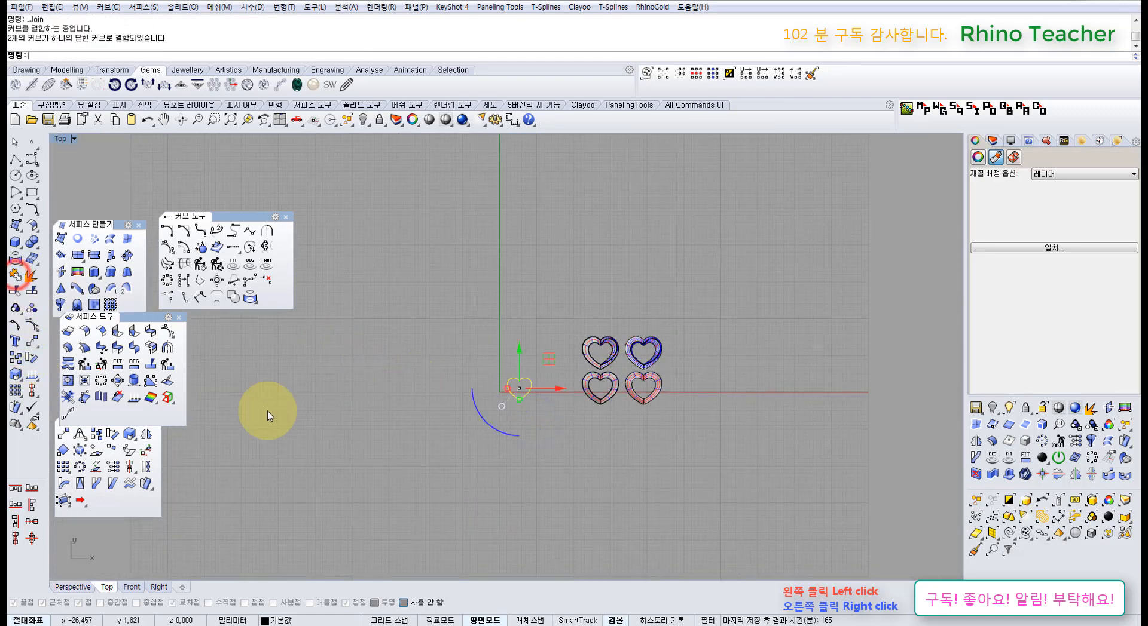
- Center the closed heart curve on the origin with a concentric alignment at point 0
{"action": "left_click", "coordinate": [32, 538]}
{"action": "type", "text": "0"}
{"action": "key", "text": "Return"}
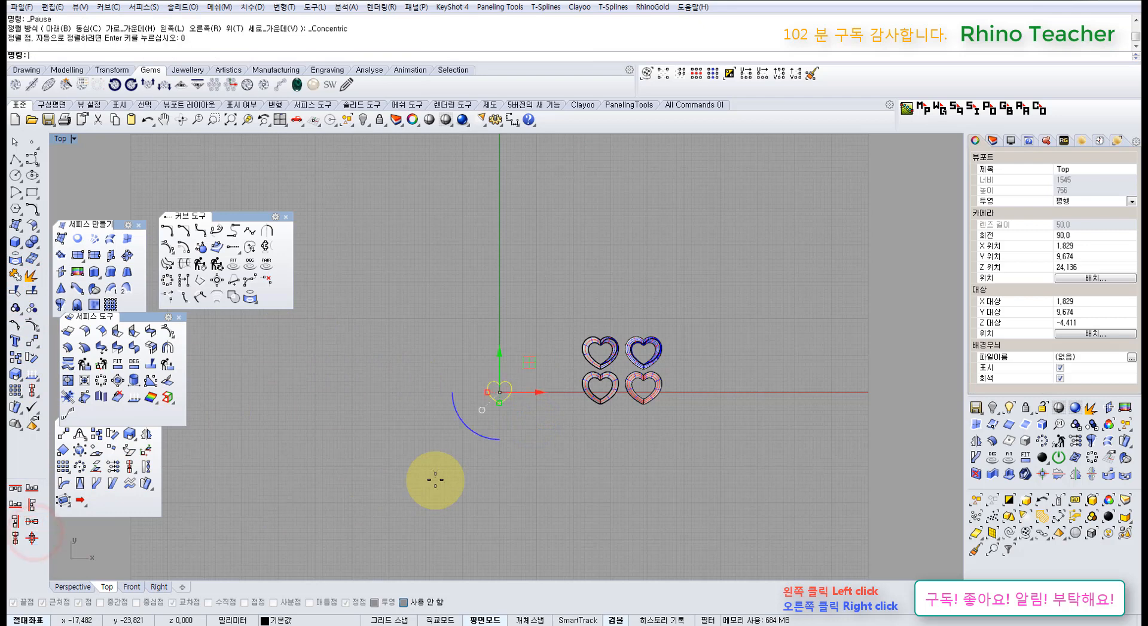
{"action": "left_click", "coordinate": [582, 475]}
- Scale the heart curve up uniformly about the origin to about four times its size
{"action": "scroll", "coordinate": [469, 407], "scroll_direction": "up", "scroll_amount": 12}
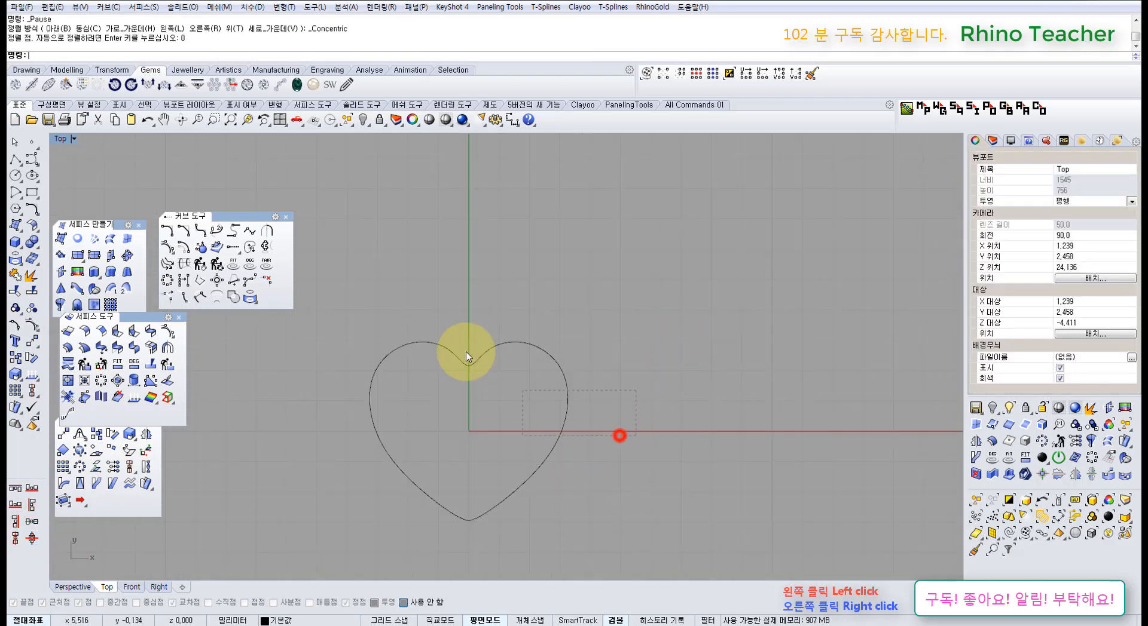
{"action": "left_click_drag", "start_coordinate": [467, 357], "coordinate": [471, 353]}
{"action": "scroll", "coordinate": [470, 353], "scroll_direction": "down", "scroll_amount": 6}
{"action": "left_click_drag", "start_coordinate": [415, 395], "coordinate": [248, 396], "text": "shift"}
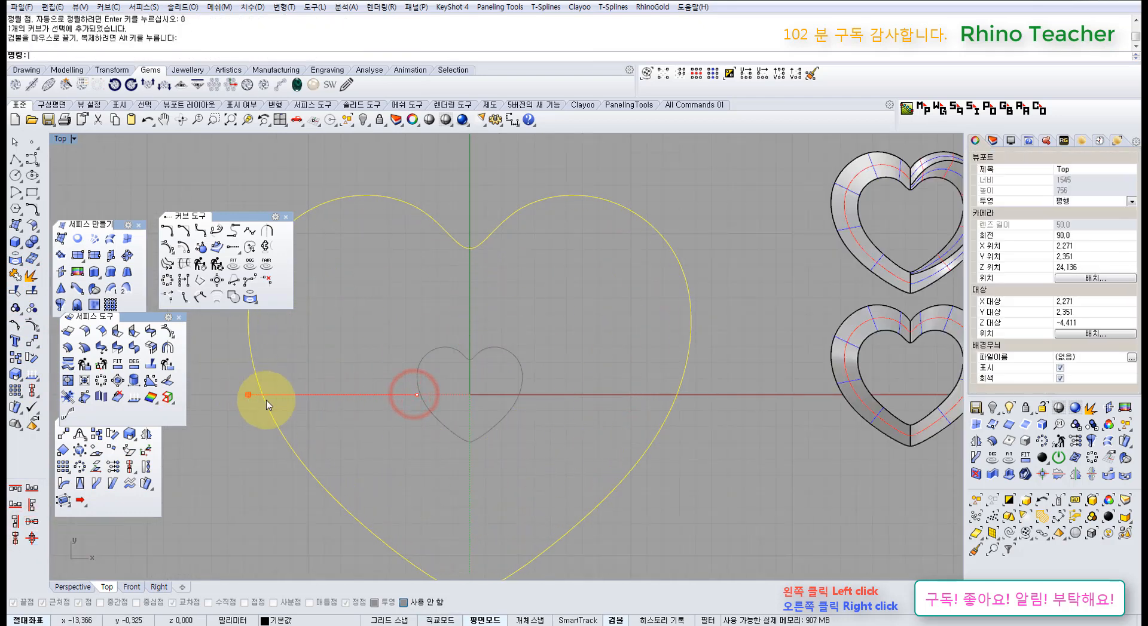
{"action": "scroll", "coordinate": [279, 402], "scroll_direction": "down", "scroll_amount": 6}
{"action": "left_click", "coordinate": [423, 359]}
{"action": "right_click_drag", "start_coordinate": [422, 374], "coordinate": [430, 395]}
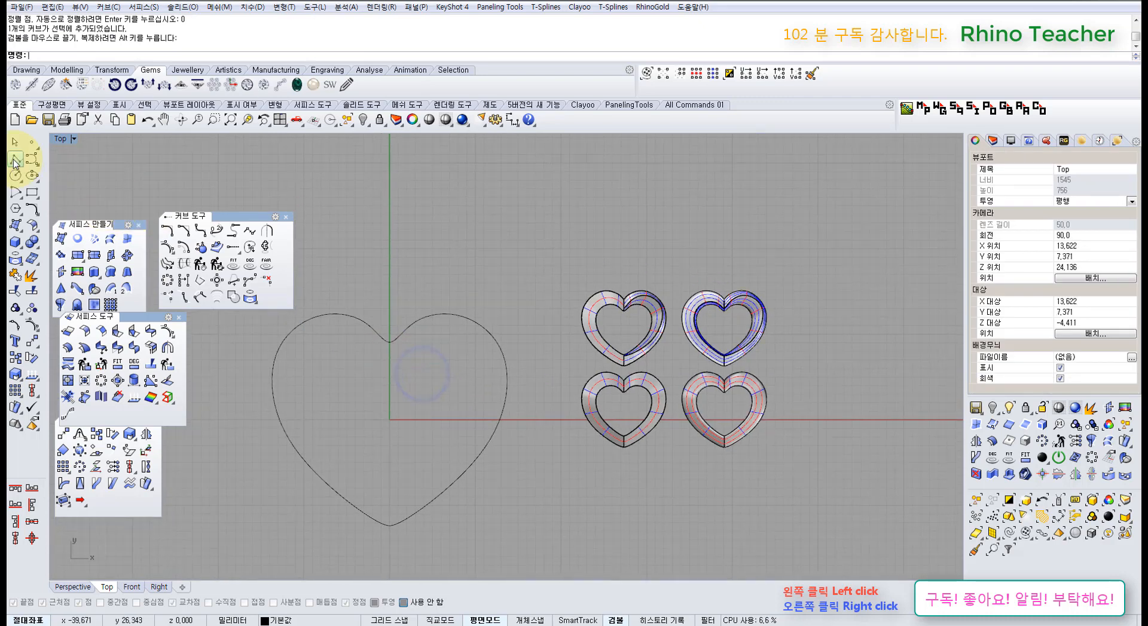
- Draw a straight line in the Top view from the heart curve's upper notch to the origin at 0
{"action": "left_click", "coordinate": [15, 160]}
{"action": "left_click", "coordinate": [389, 341]}
{"action": "scroll", "coordinate": [397, 418], "scroll_direction": "up", "scroll_amount": 2}
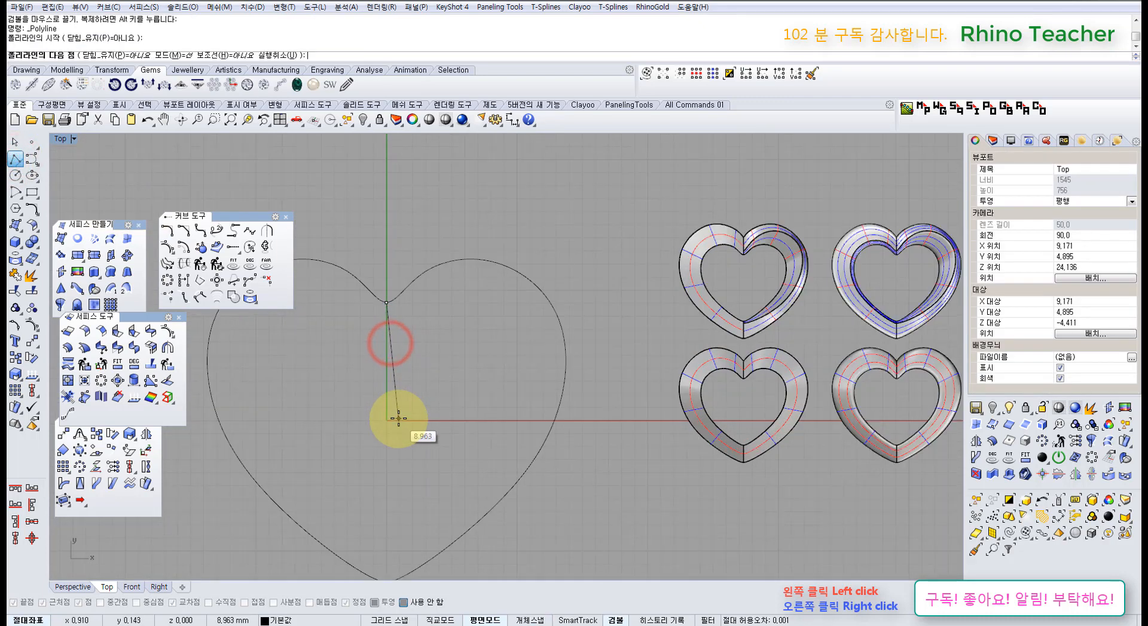
{"action": "type", "text": "0"}
{"action": "key", "text": "Return"}
{"action": "right_click", "coordinate": [435, 448]}
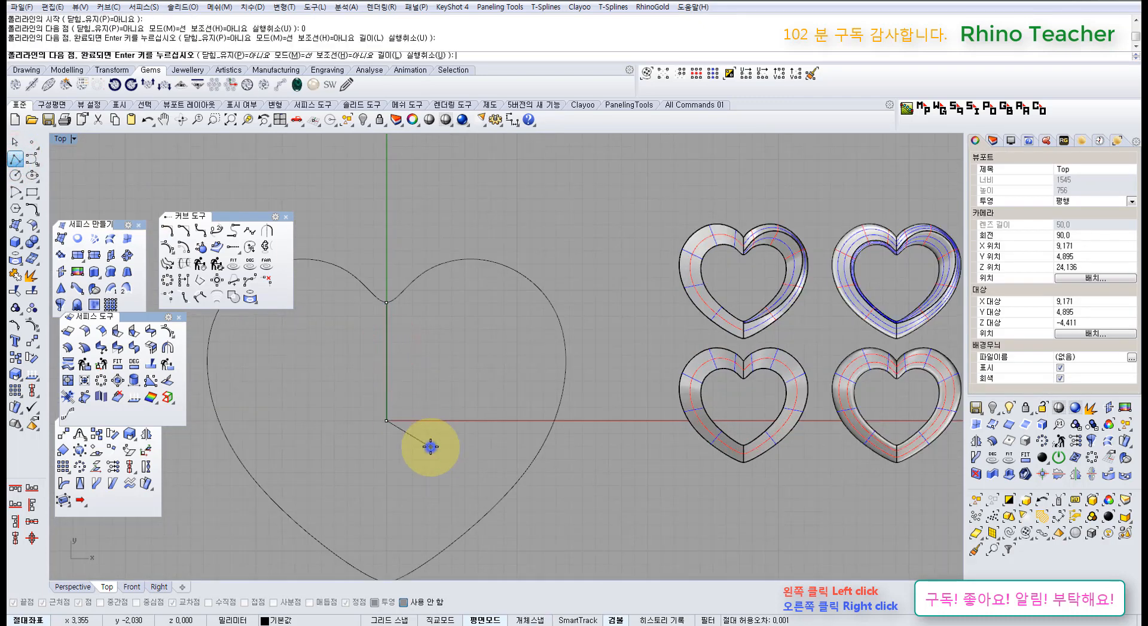
- Align the heart curve in the Front view to point 0 so it is centered at the origin's height
{"action": "left_click", "coordinate": [392, 389]}
{"action": "key", "text": "ctrl+F4"}
{"action": "left_click_drag", "start_coordinate": [666, 473], "coordinate": [538, 272]}
{"action": "scroll", "coordinate": [645, 346], "scroll_direction": "down", "scroll_amount": 4}
{"action": "right_click_drag", "start_coordinate": [647, 356], "coordinate": [580, 408], "text": "shift"}
{"action": "left_click_drag", "start_coordinate": [570, 379], "coordinate": [619, 186]}
{"action": "left_click", "coordinate": [674, 375]}
{"action": "scroll", "coordinate": [443, 397], "scroll_direction": "up", "scroll_amount": 8}
{"action": "left_click_drag", "start_coordinate": [414, 495], "coordinate": [352, 470]}
{"action": "right_click_drag", "start_coordinate": [402, 435], "coordinate": [343, 331]}
{"action": "scroll", "coordinate": [343, 331], "scroll_direction": "up", "scroll_amount": 7}
{"action": "right_click_drag", "start_coordinate": [481, 392], "coordinate": [562, 335]}
{"action": "left_click_drag", "start_coordinate": [564, 367], "coordinate": [538, 428]}
{"action": "scroll", "coordinate": [538, 428], "scroll_direction": "down", "scroll_amount": 6}
{"action": "key", "text": "ctrl+F2"}
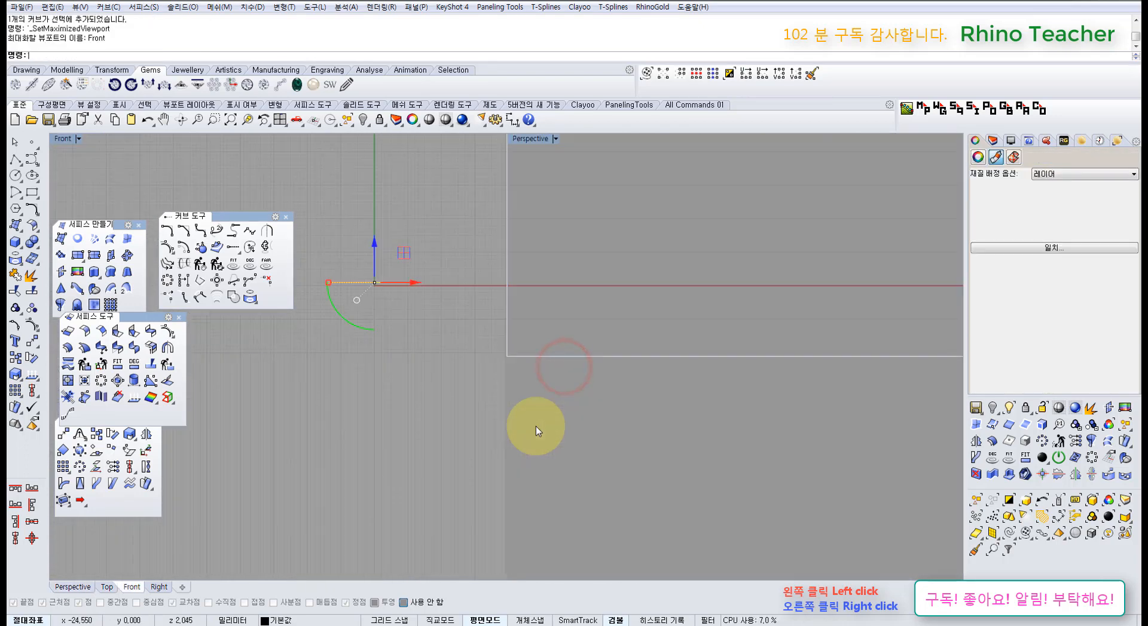
{"action": "right_click_drag", "start_coordinate": [604, 435], "coordinate": [537, 388]}
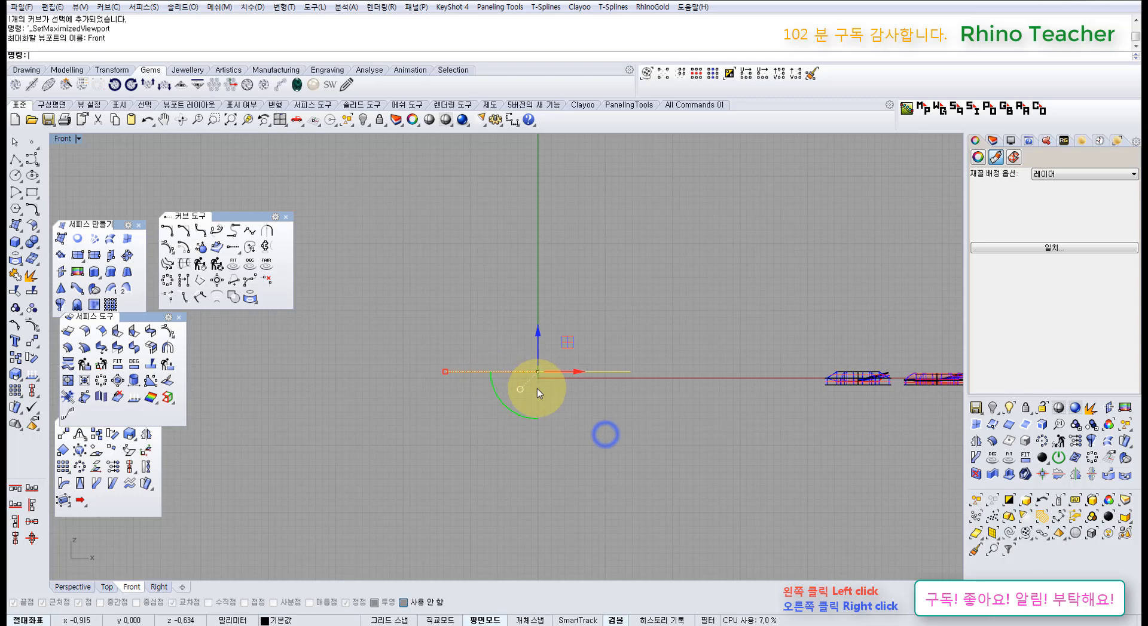
{"action": "left_click", "coordinate": [34, 521]}
- Change the degree of the straight line between the heart's notch and the origin to 3
{"action": "key", "text": "ctrl+F4"}
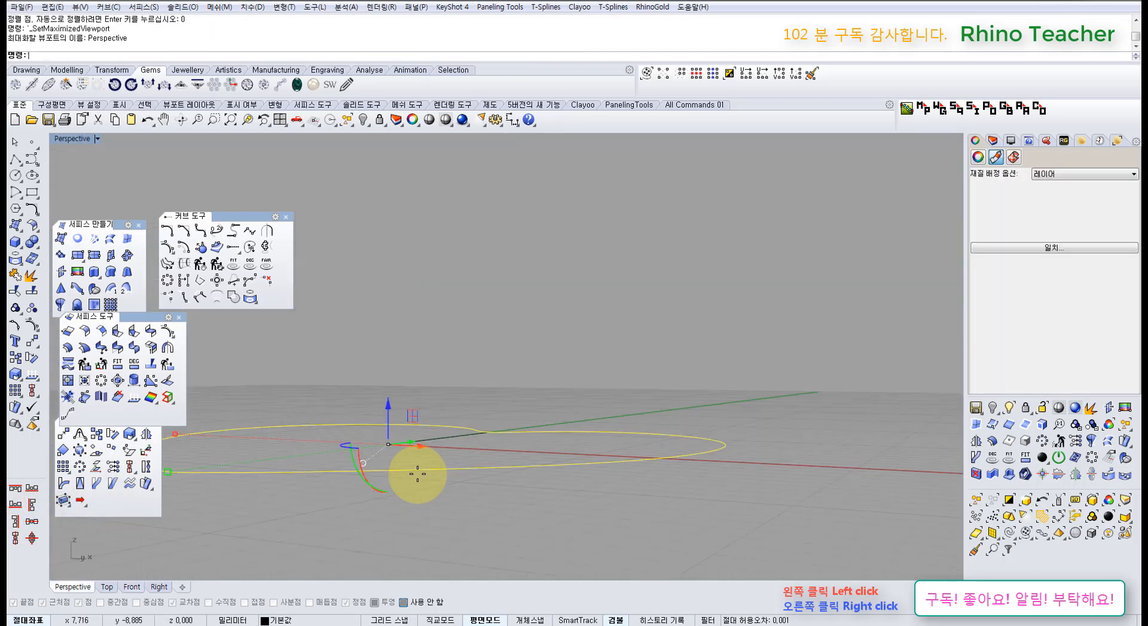
{"action": "right_click_drag", "start_coordinate": [441, 423], "coordinate": [423, 469]}
{"action": "left_click", "coordinate": [448, 453]}
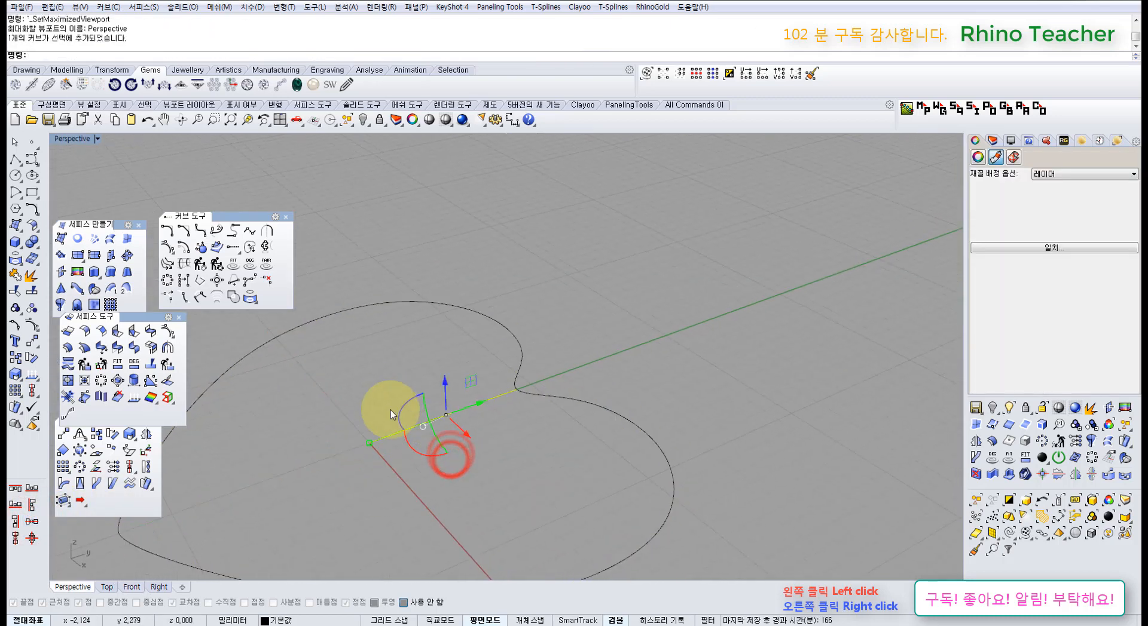
{"action": "left_click", "coordinate": [252, 268]}
{"action": "type", "text": "3"}
{"action": "key", "text": "Return"}
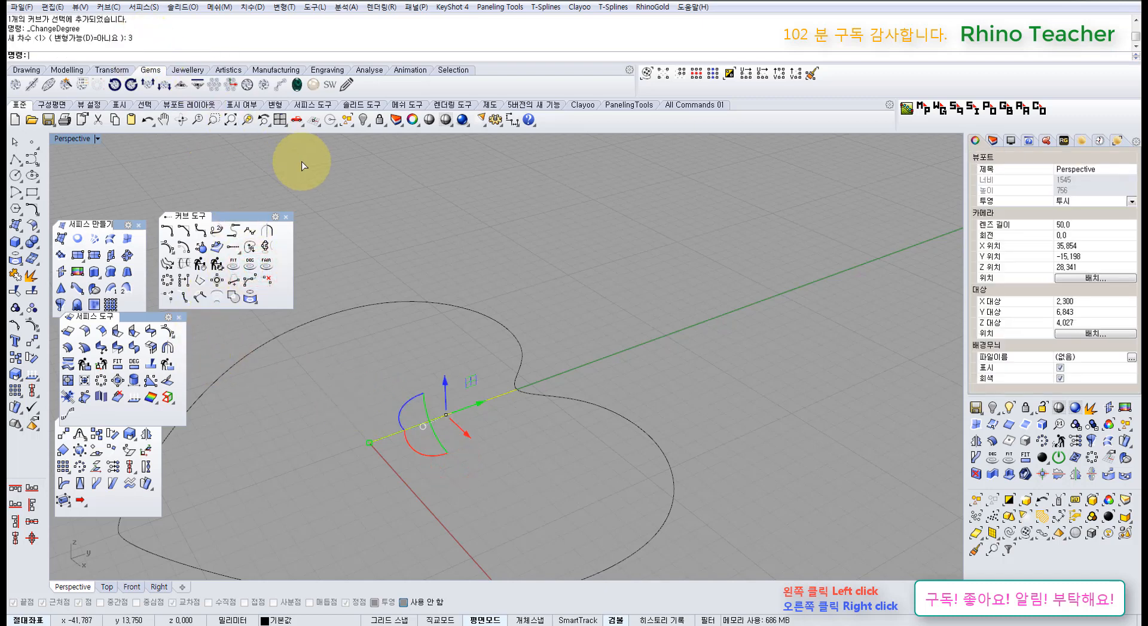
- Show the line's control points and raise the three points other than the notch end vertically above the heart plane
{"action": "key", "text": "F10"}
{"action": "right_click_drag", "start_coordinate": [449, 326], "coordinate": [340, 340]}
{"action": "left_click_drag", "start_coordinate": [341, 336], "coordinate": [502, 457]}
{"action": "right_click_drag", "start_coordinate": [433, 363], "coordinate": [418, 396]}
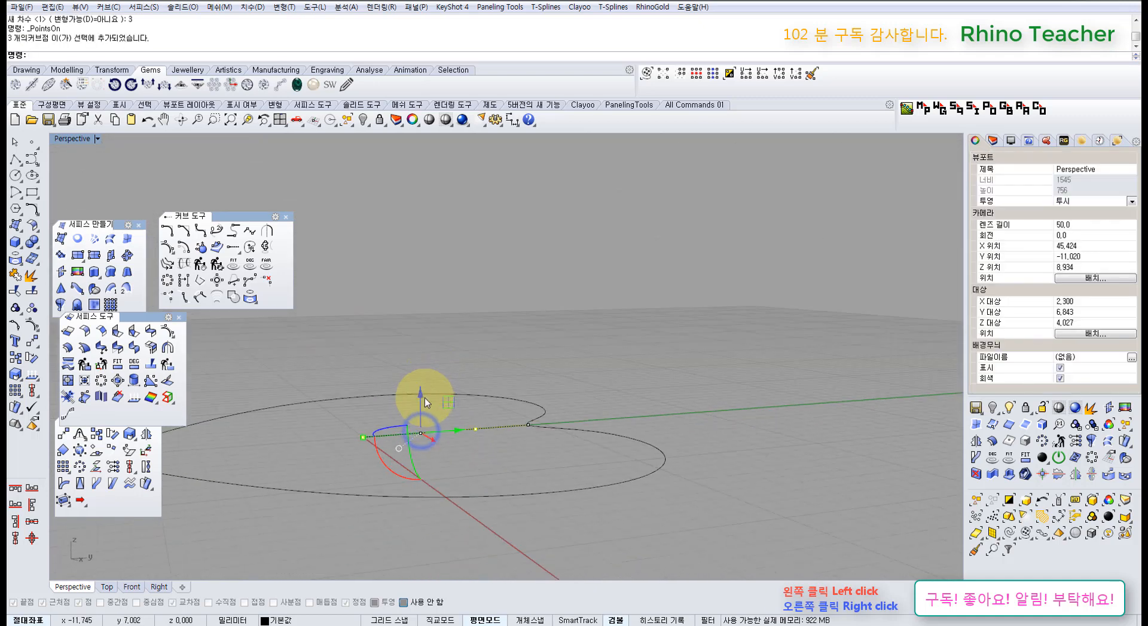
{"action": "left_click_drag", "start_coordinate": [417, 396], "coordinate": [462, 314]}
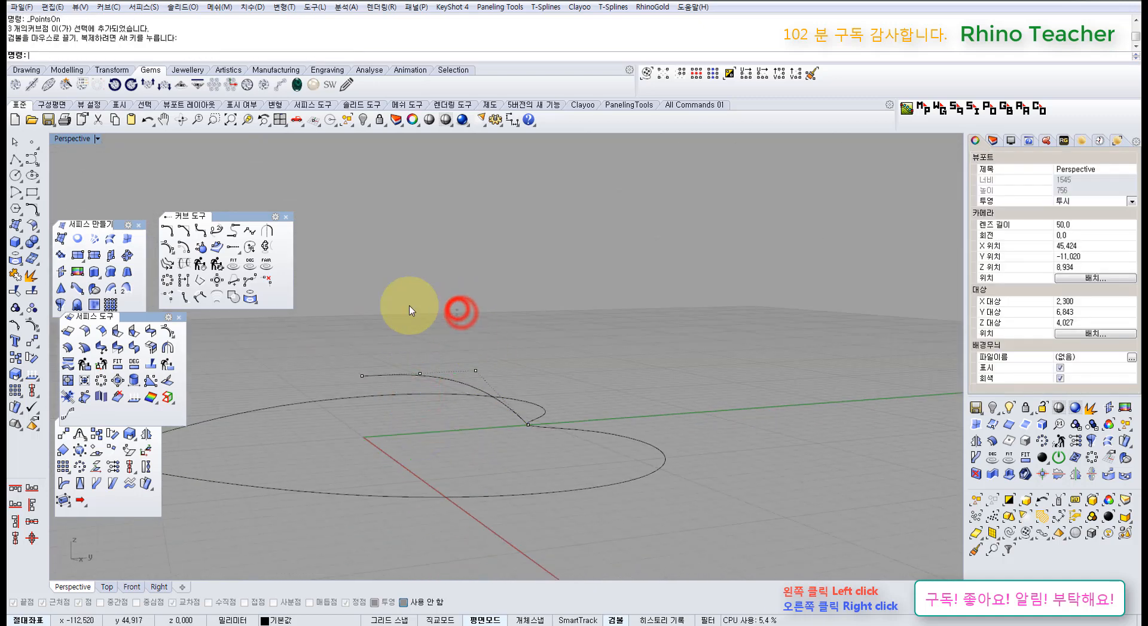
- Raise the two control points at the line's origin end further to arch the profile, and hide the points
{"action": "left_click_drag", "start_coordinate": [358, 348], "coordinate": [391, 322]}
{"action": "left_click", "coordinate": [507, 278]}
{"action": "right_click_drag", "start_coordinate": [503, 279], "coordinate": [518, 362]}
{"action": "key", "text": "Escape"}
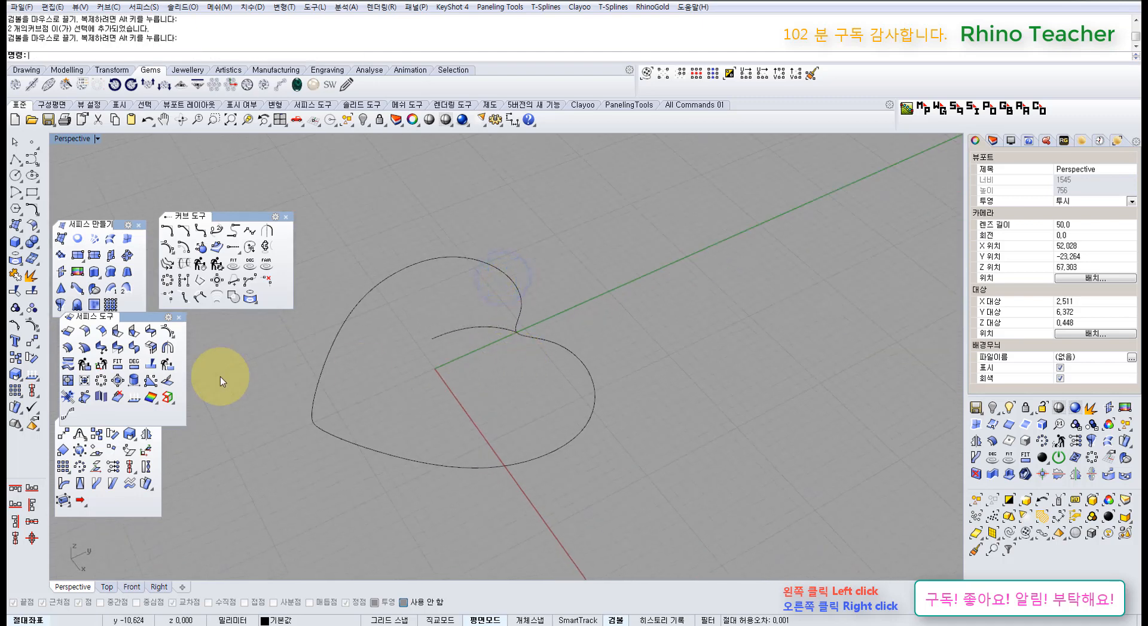
- Rail-revolve the arched profile along the heart curve about a vertical axis starting at 0
{"action": "right_click", "coordinate": [60, 305]}
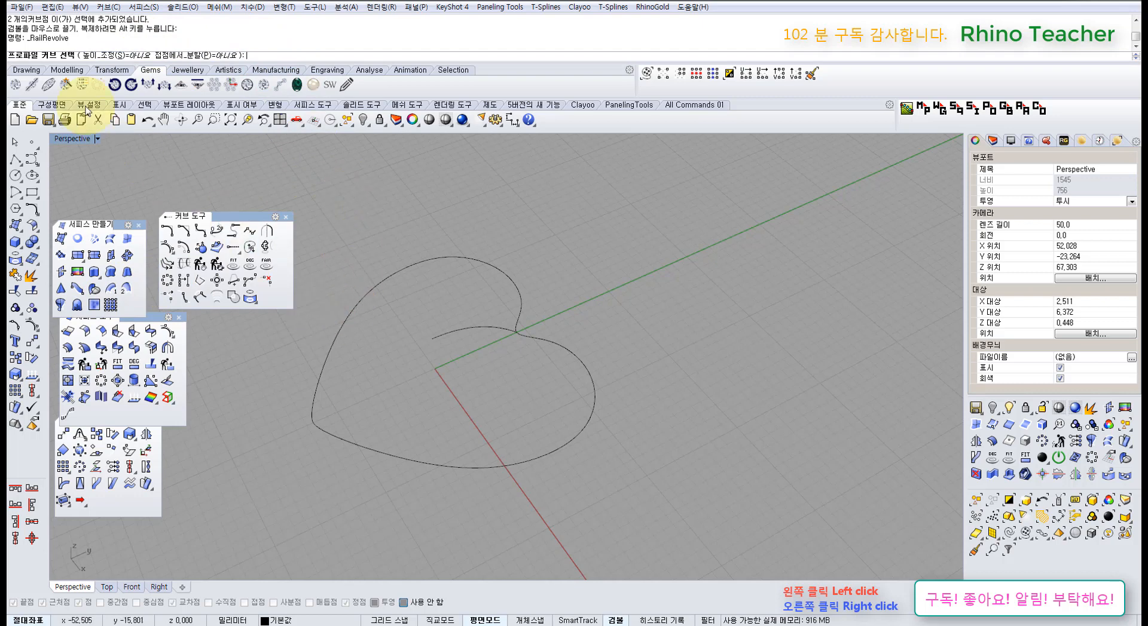
{"action": "left_click", "coordinate": [491, 332]}
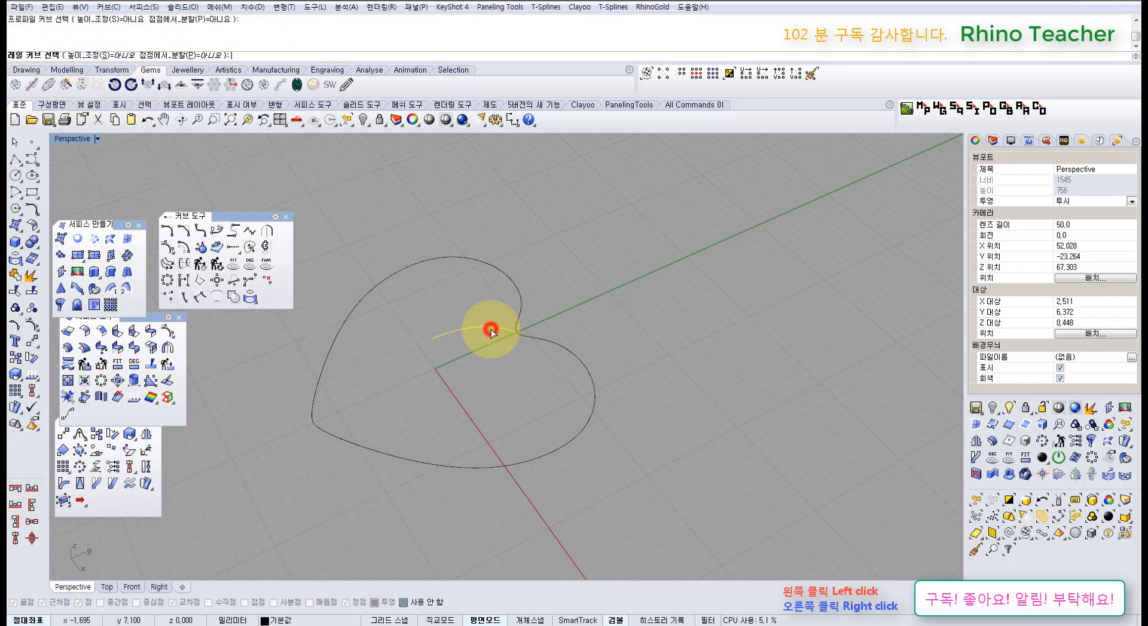
{"action": "mouse_move", "coordinate": [497, 380]}
{"action": "right_mouse_down"}
{"action": "mouse_move", "coordinate": [506, 393]}
{"action": "mouse_move", "coordinate": [504, 341]}
{"action": "mouse_move", "coordinate": [550, 327]}
{"action": "mouse_move", "coordinate": [560, 341]}
{"action": "mouse_move", "coordinate": [496, 361]}
{"action": "right_mouse_up"}
{"action": "left_click", "coordinate": [539, 342]}
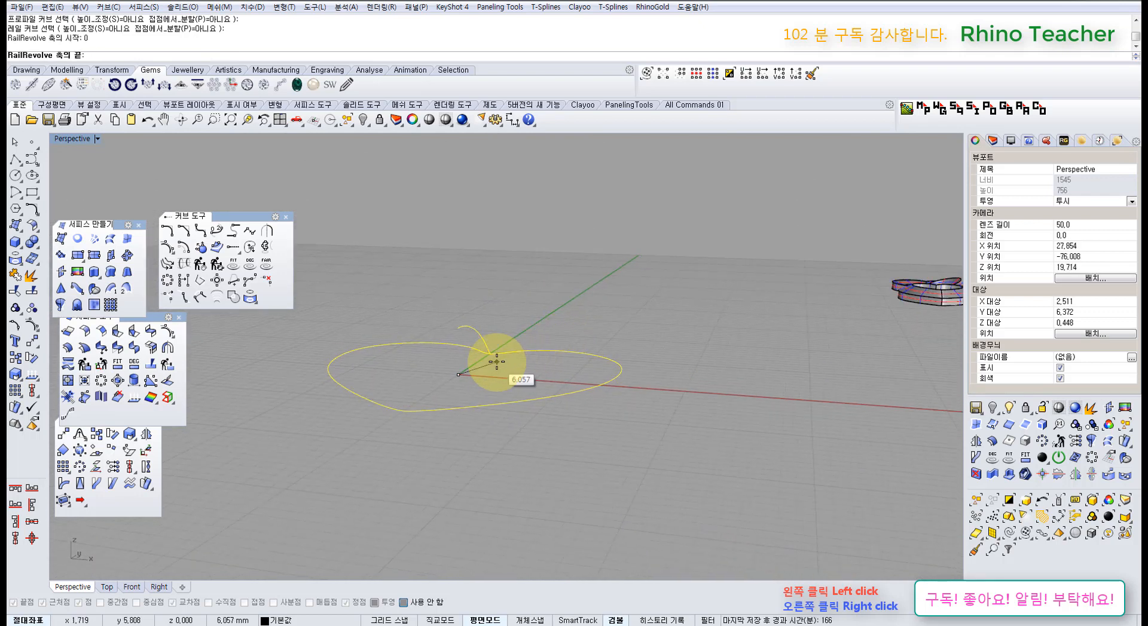
{"action": "left_click", "coordinate": [280, 120]}
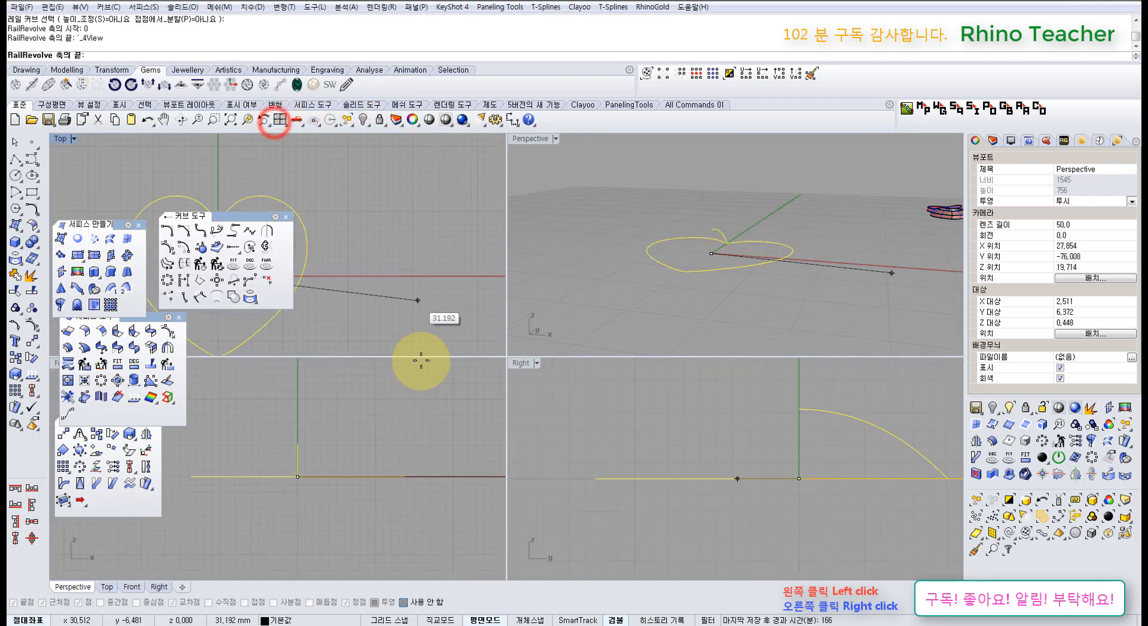
{"action": "right_click", "coordinate": [396, 435]}
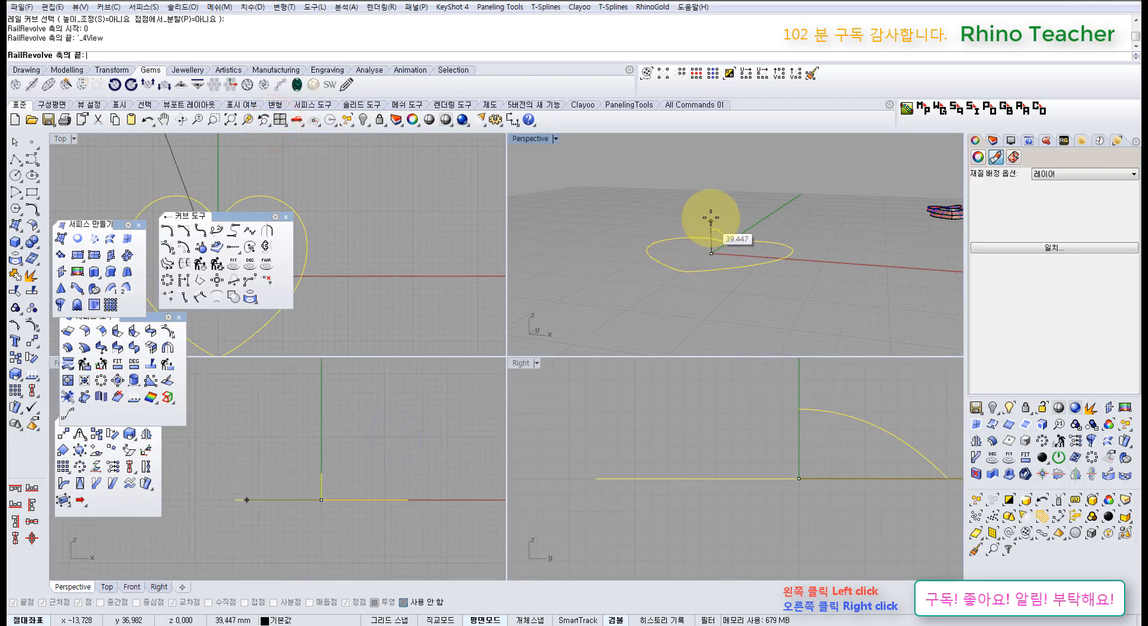
{"action": "left_click", "coordinate": [364, 412]}
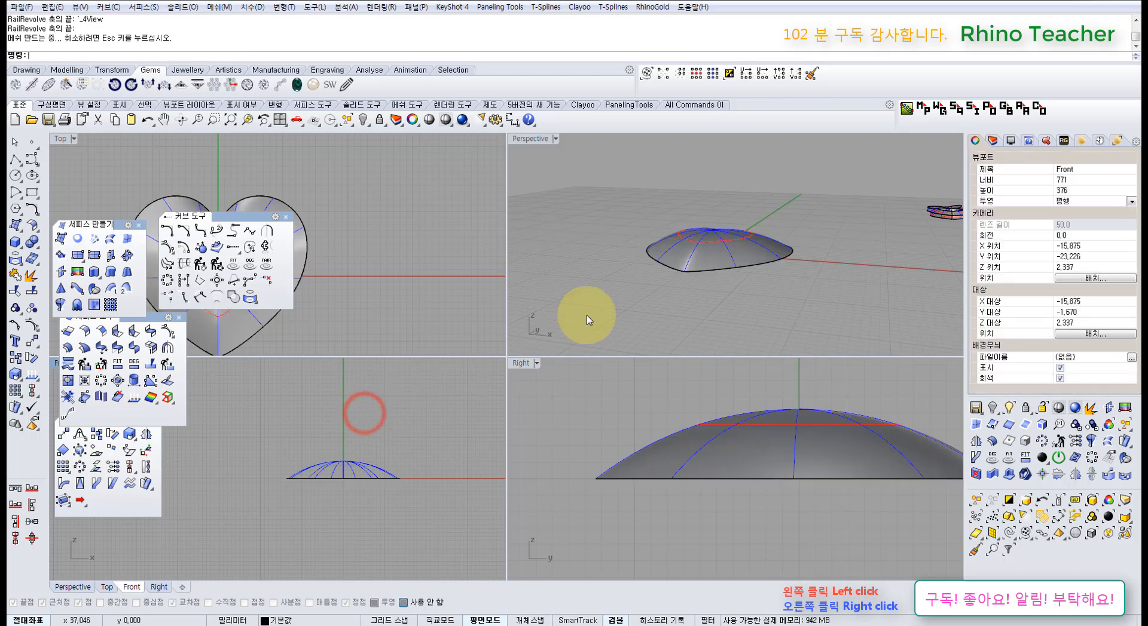
{"action": "double_click", "coordinate": [530, 139]}
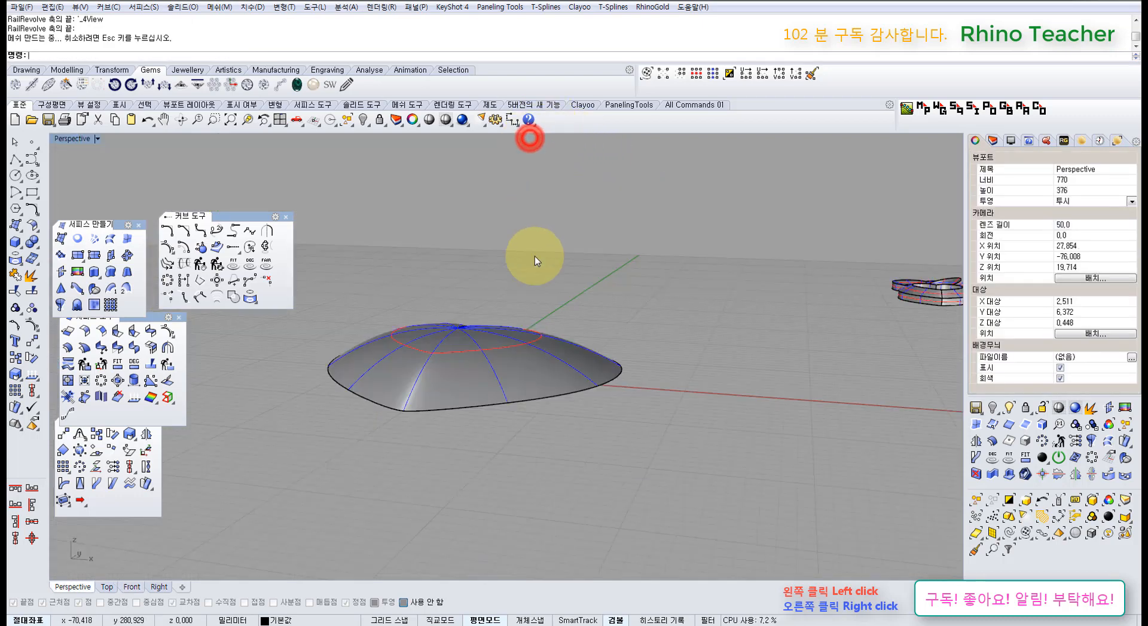
{"action": "right_click_drag", "start_coordinate": [524, 281], "coordinate": [502, 301]}
- Undo the rail revolve of the arched profile, leaving only the heart and profile curves
{"action": "key", "text": "ctrl+z"}
{"action": "scroll", "coordinate": [476, 328], "scroll_direction": "down", "scroll_amount": 3}
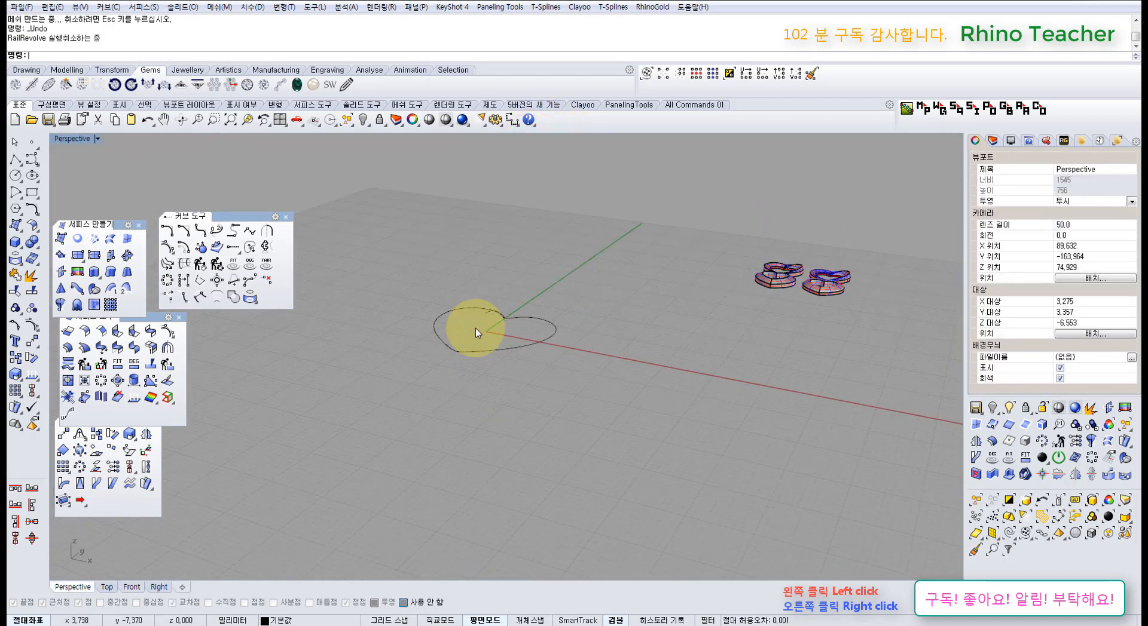
{"action": "scroll", "coordinate": [490, 314], "scroll_direction": "up", "scroll_amount": 2}
{"action": "left_click", "coordinate": [490, 314]}
{"action": "left_click", "coordinate": [568, 279]}
{"action": "right_click_drag", "start_coordinate": [568, 285], "coordinate": [550, 291]}
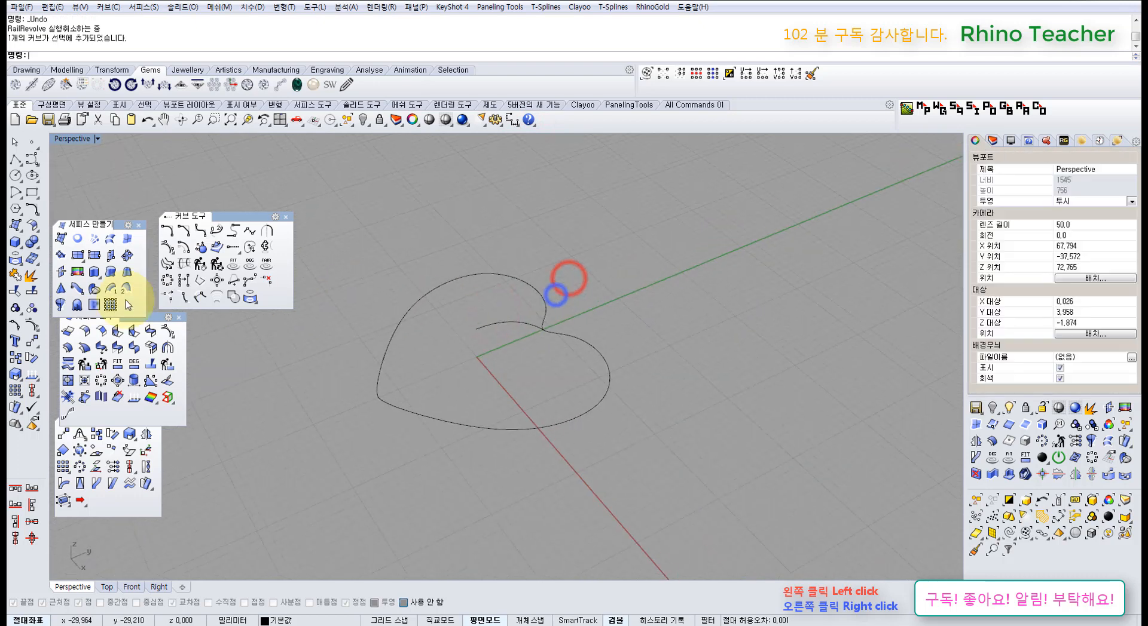
- Rail-revolve the profile along the heart curve about a vertical axis from 0, with Record History turned on
{"action": "right_click", "coordinate": [61, 304]}
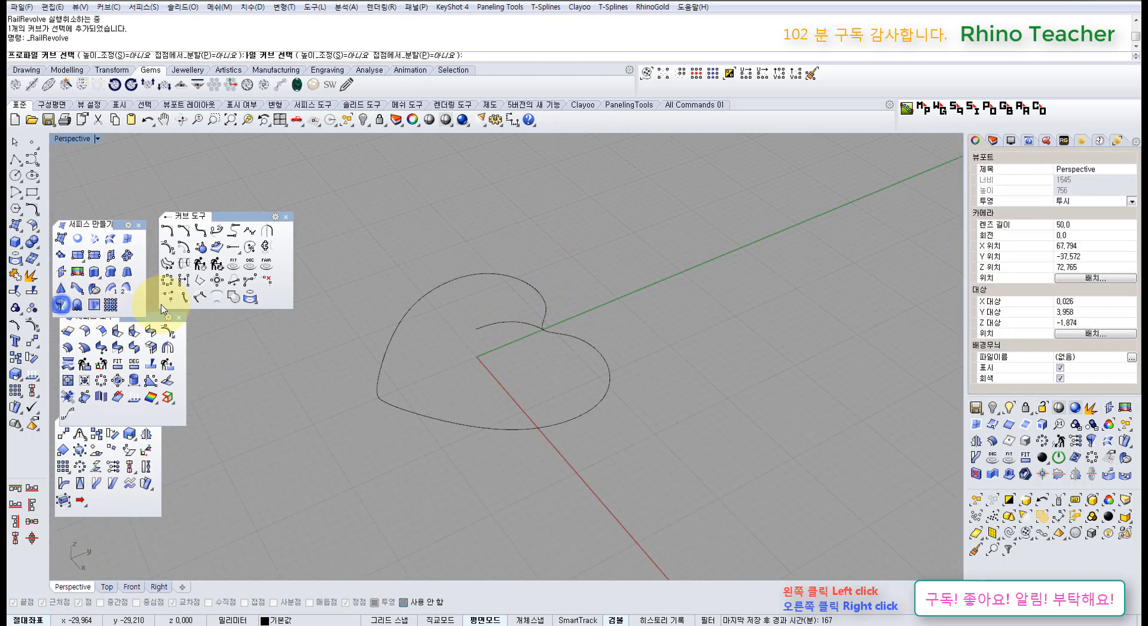
{"action": "left_click", "coordinate": [502, 323]}
{"action": "left_click", "coordinate": [561, 339]}
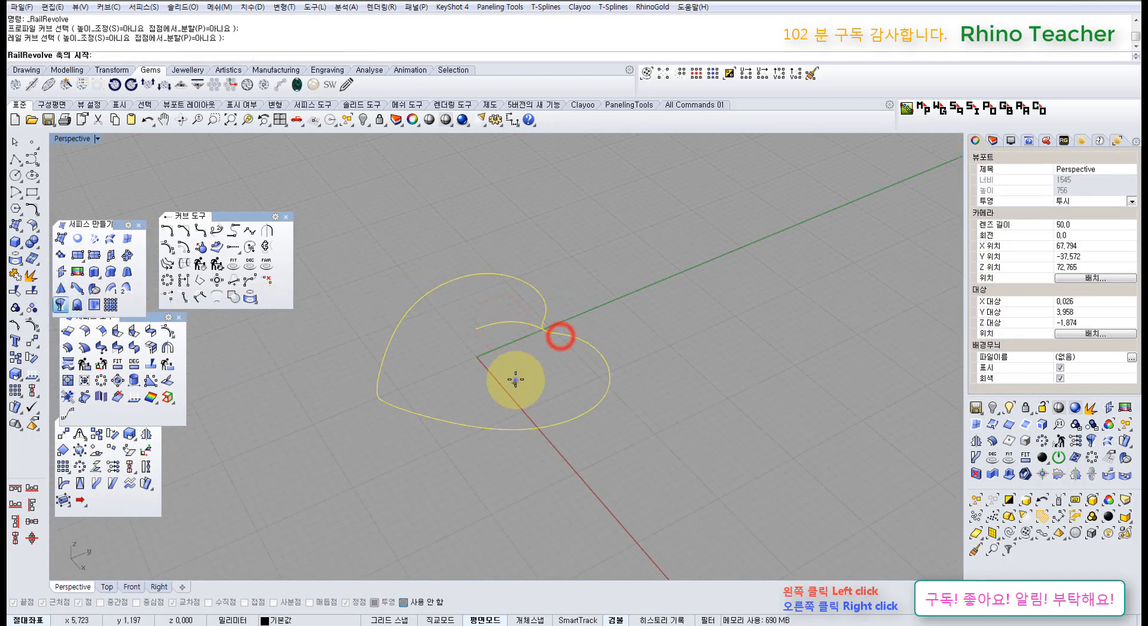
{"action": "mouse_move", "coordinate": [512, 379]}
{"action": "right_mouse_down"}
{"action": "mouse_move", "coordinate": [526, 371]}
{"action": "mouse_move", "coordinate": [515, 380]}
{"action": "right_mouse_up"}
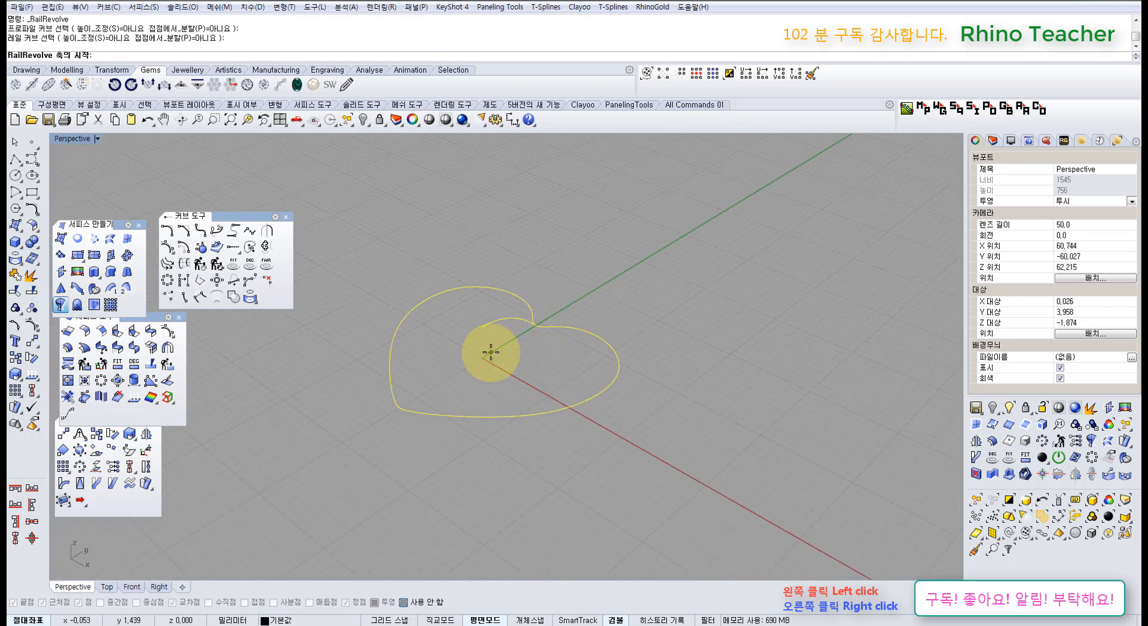
{"action": "left_click", "coordinate": [490, 353]}
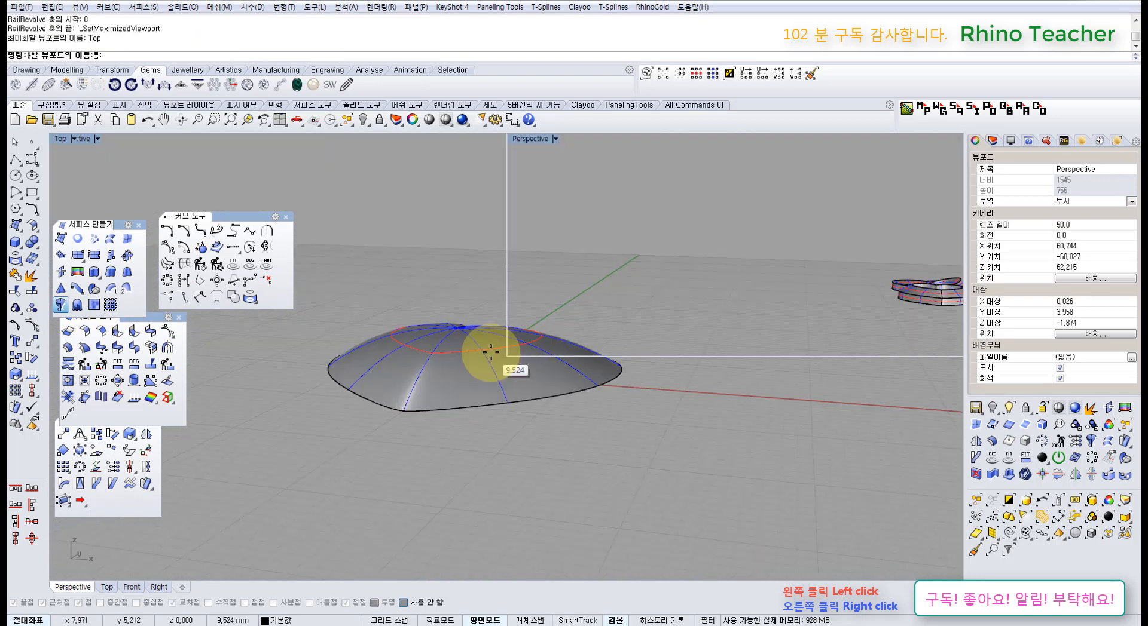
{"action": "key", "text": "ctrl+F1"}
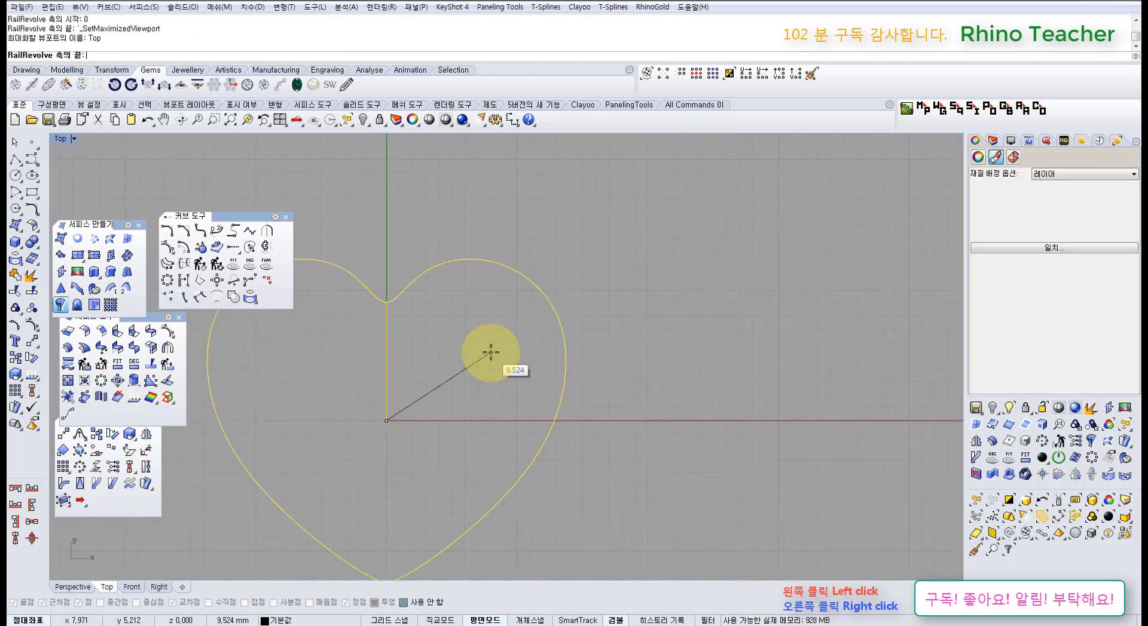
{"action": "key", "text": "ctrl+F2"}
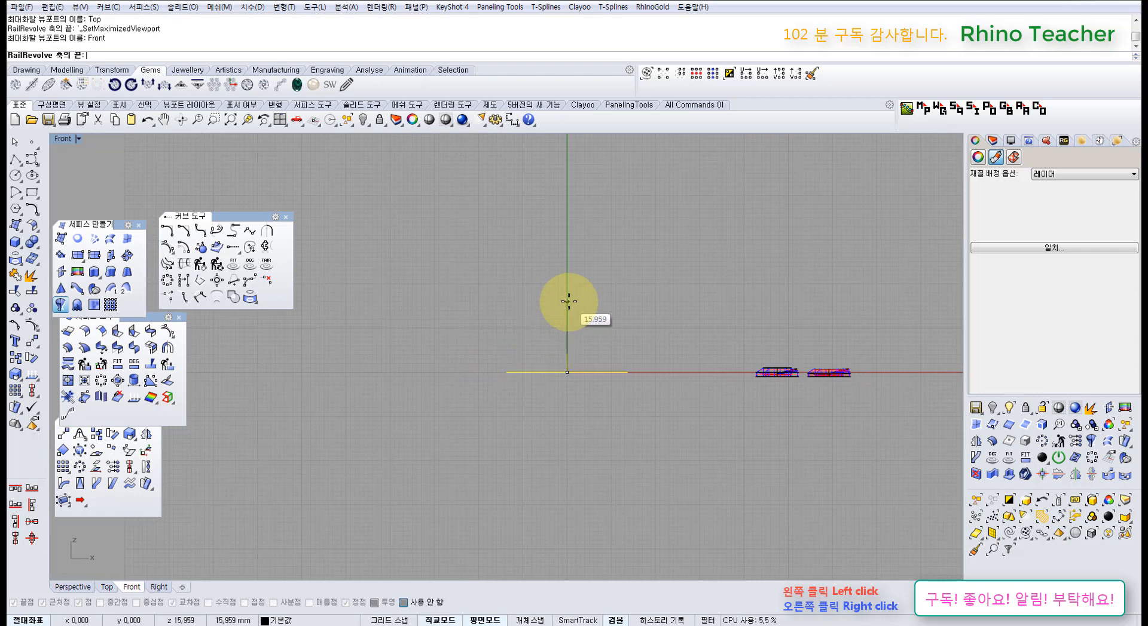
{"action": "left_click", "coordinate": [662, 619]}
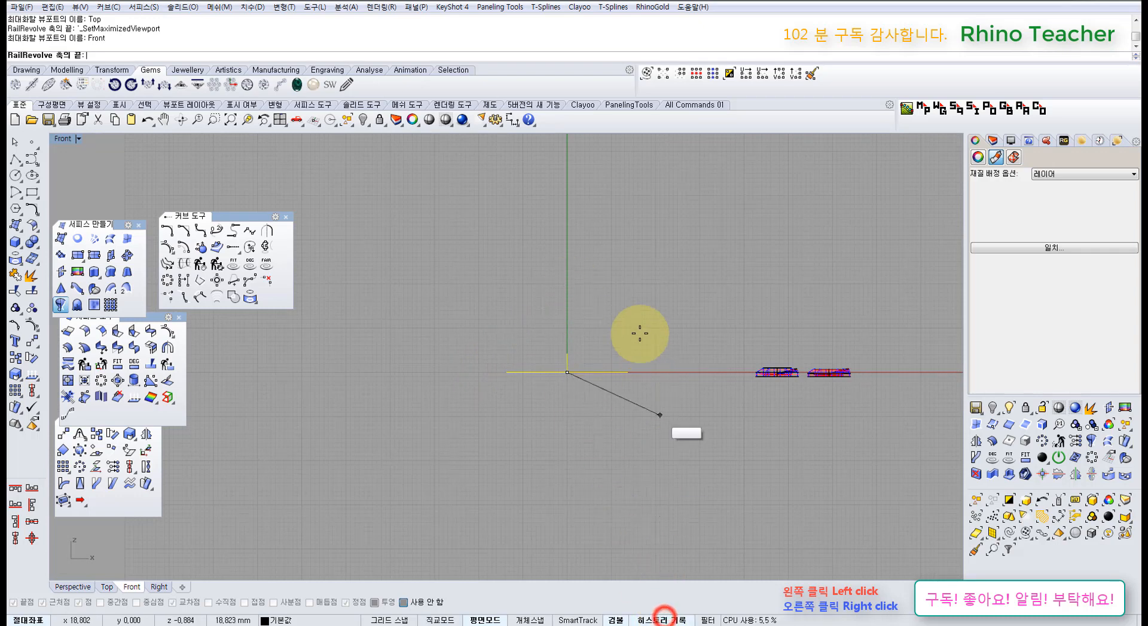
{"action": "left_click", "coordinate": [593, 270]}
{"action": "key", "text": "ctrl+F4"}
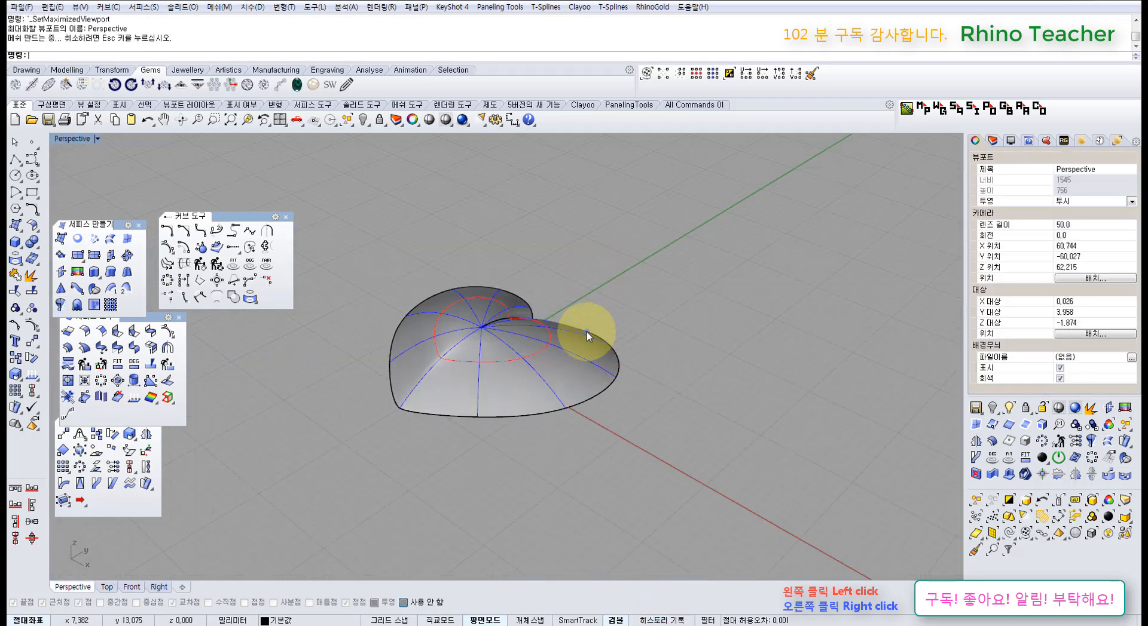
- Lock the revolved heart surface so that only its input curves can be selected
{"action": "right_click_drag", "start_coordinate": [585, 332], "coordinate": [485, 342]}
{"action": "scroll", "coordinate": [531, 313], "scroll_direction": "up", "scroll_amount": 3}
{"action": "left_click", "coordinate": [532, 312]}
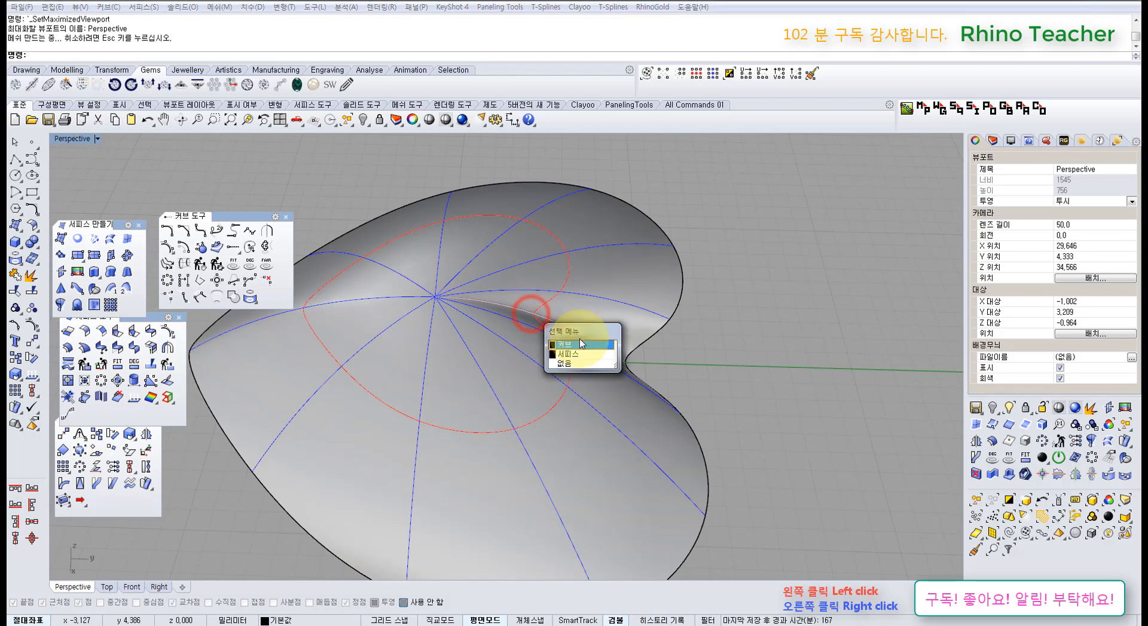
{"action": "left_click", "coordinate": [578, 345]}
{"action": "left_click", "coordinate": [717, 382]}
{"action": "left_click", "coordinate": [576, 423]}
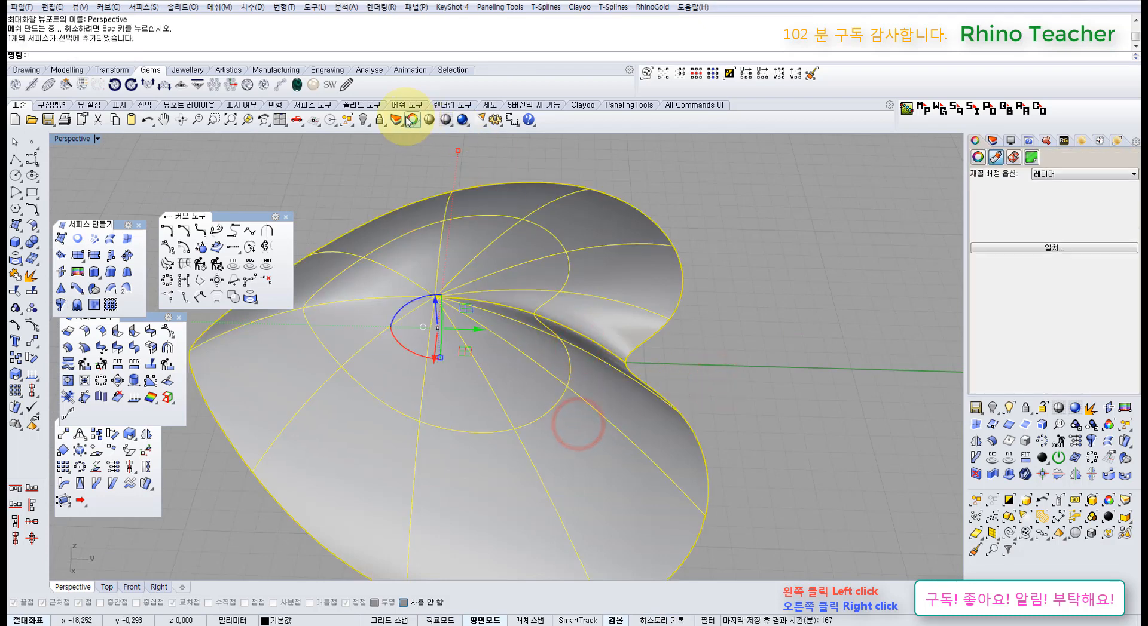
{"action": "left_click", "coordinate": [378, 119]}
- Try moving the heart rail and raising the profile curve to update the surface, and undo each move
{"action": "left_click", "coordinate": [660, 328]}
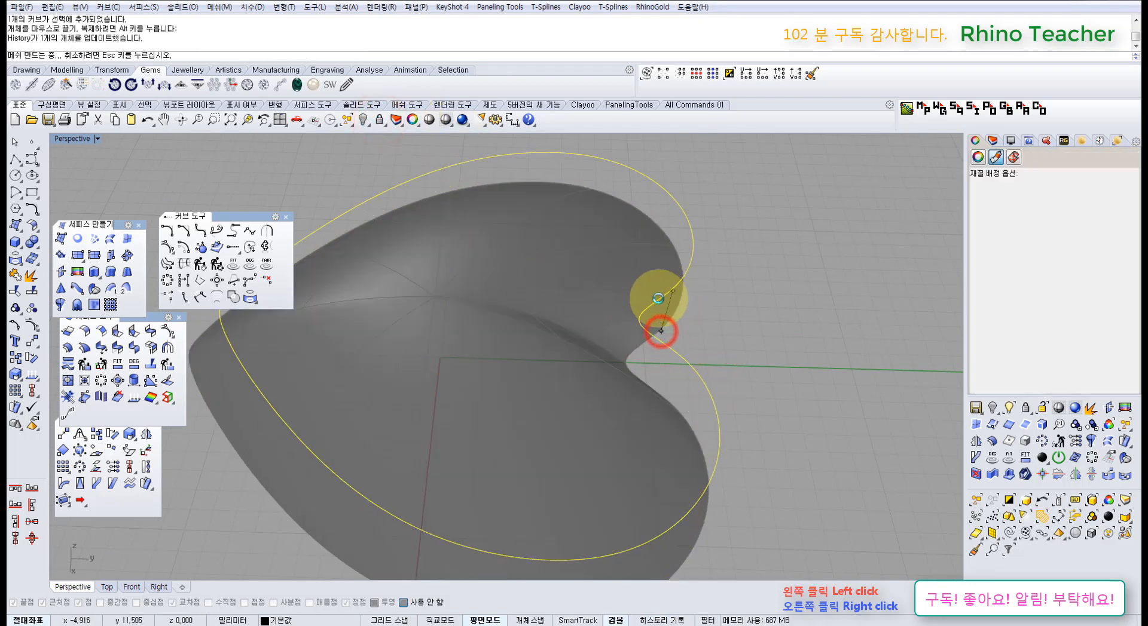
{"action": "key", "text": "ctrl+z"}
{"action": "right_click_drag", "start_coordinate": [649, 309], "coordinate": [566, 342]}
{"action": "left_click_drag", "start_coordinate": [580, 304], "coordinate": [520, 340]}
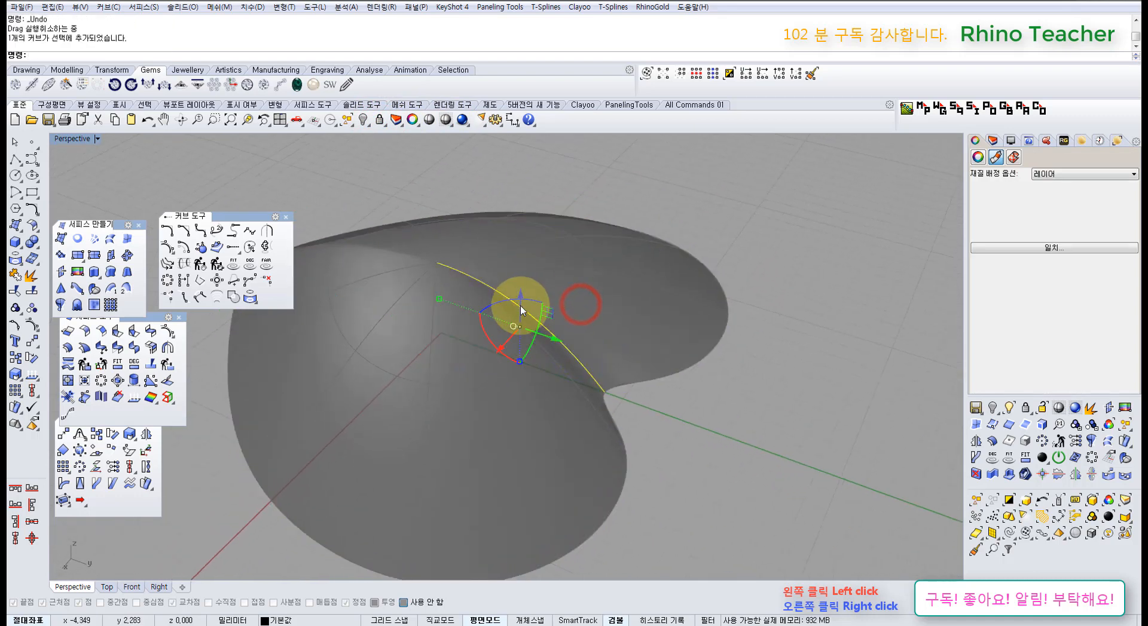
{"action": "left_click_drag", "start_coordinate": [521, 298], "coordinate": [520, 273]}
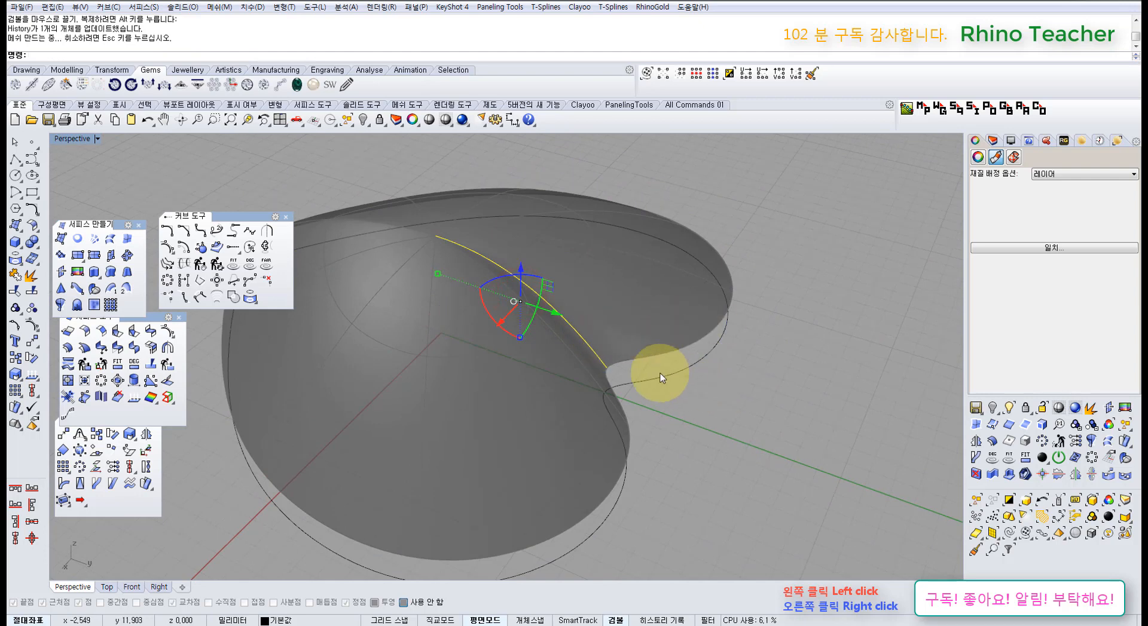
{"action": "right_click_drag", "start_coordinate": [591, 336], "coordinate": [443, 293]}
{"action": "key", "text": "ctrl+z"}
- Show the profile curve's control points, raise the two at the dome's apex, and raise the one beside the notch end
{"action": "key", "text": "F10"}
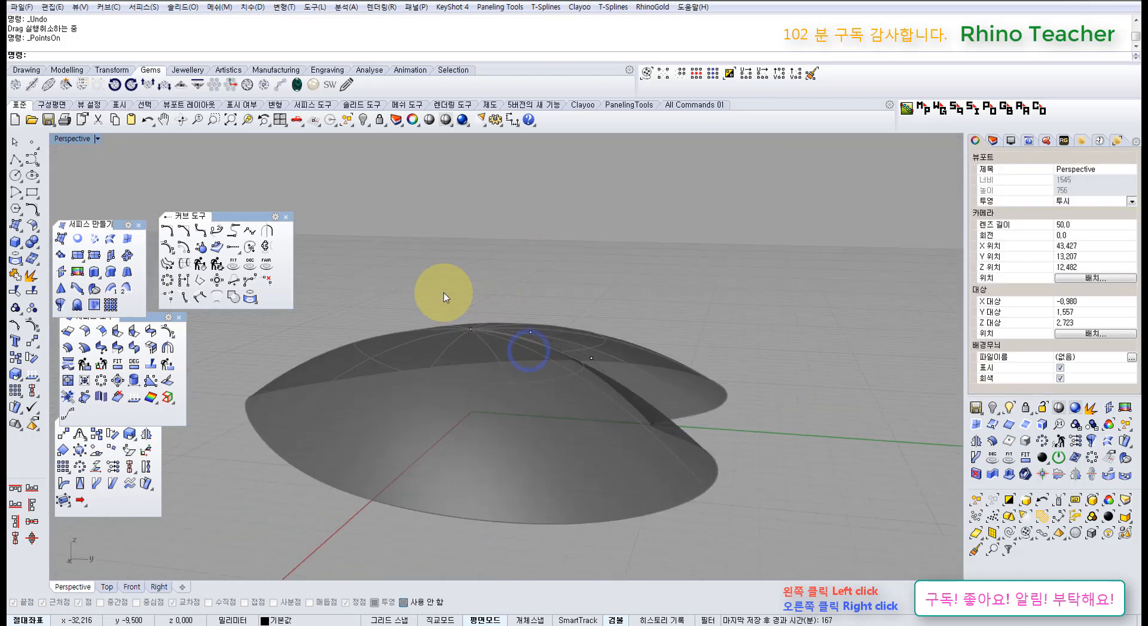
{"action": "left_click_drag", "start_coordinate": [432, 270], "coordinate": [546, 353]}
{"action": "left_click_drag", "start_coordinate": [499, 291], "coordinate": [591, 282]}
{"action": "right_click_drag", "start_coordinate": [579, 267], "coordinate": [592, 255]}
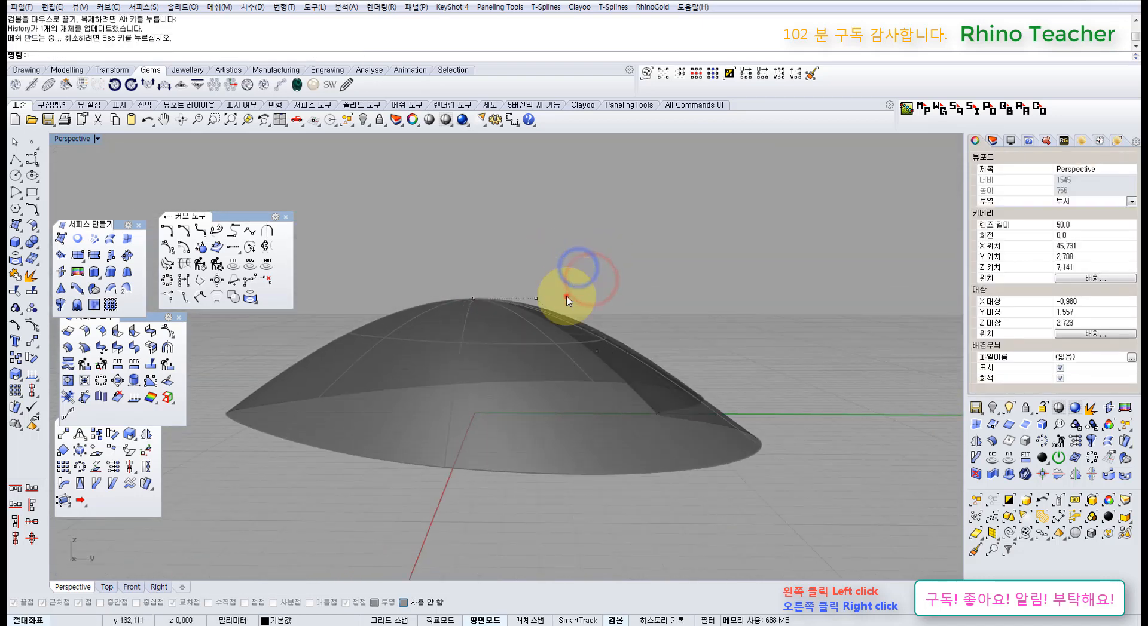
{"action": "left_click_drag", "start_coordinate": [566, 297], "coordinate": [606, 357]}
{"action": "left_click_drag", "start_coordinate": [595, 315], "coordinate": [603, 289]}
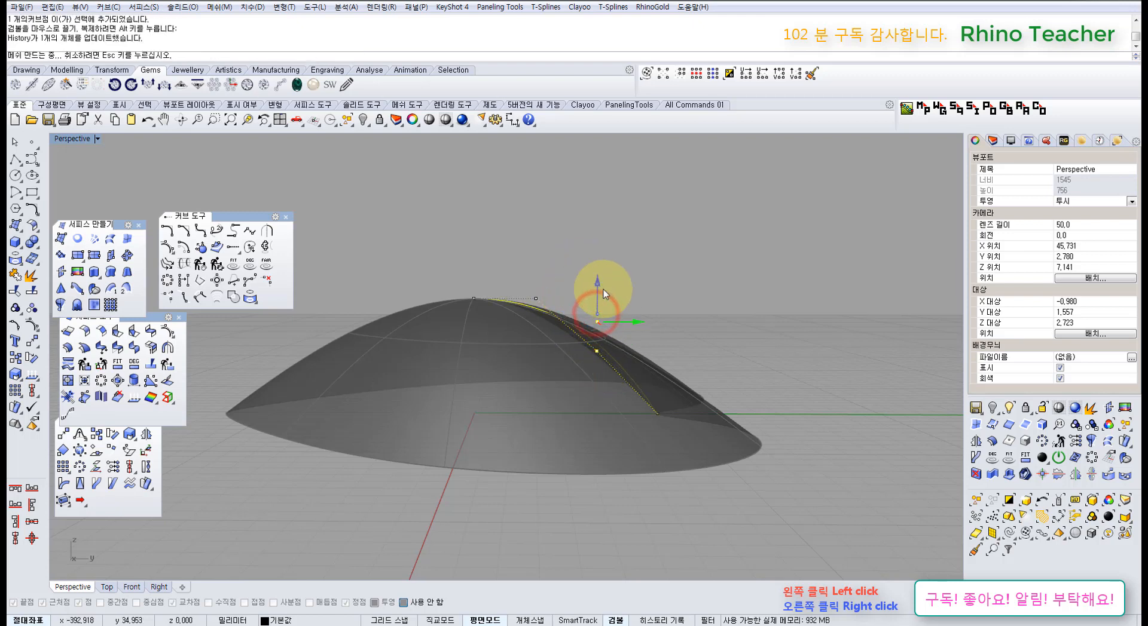
- Move the profile curve's control point beside the notch end slightly outward along the Y axis
{"action": "right_click_drag", "start_coordinate": [641, 304], "coordinate": [639, 335]}
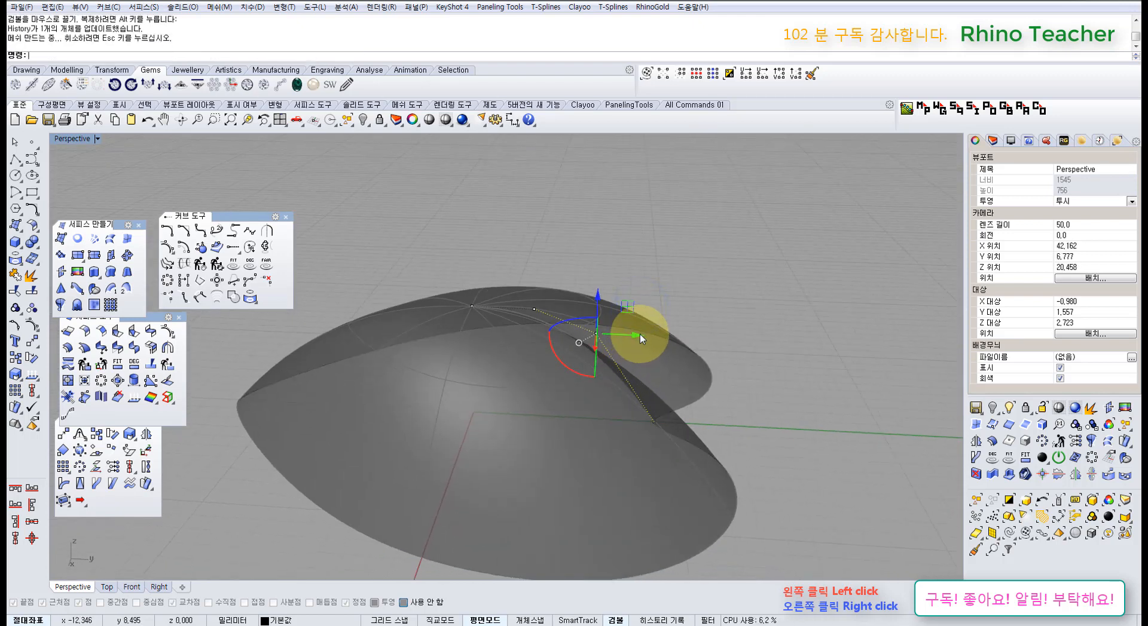
{"action": "left_click_drag", "start_coordinate": [639, 335], "coordinate": [649, 336]}
{"action": "right_click_drag", "start_coordinate": [607, 350], "coordinate": [579, 353]}
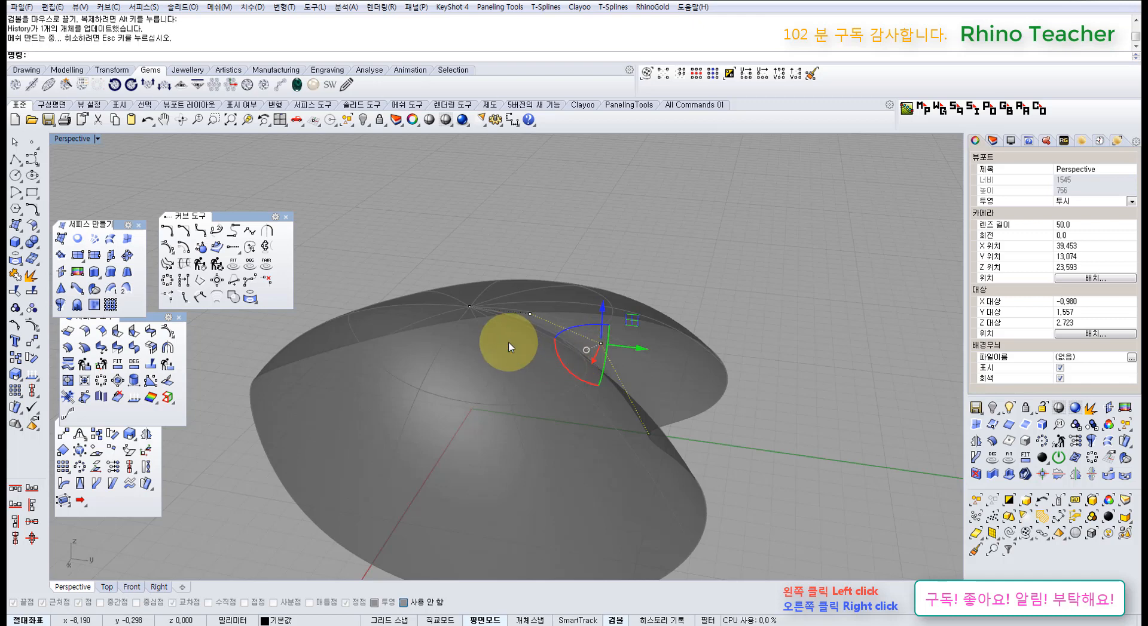
- Move the profile curve's control point next to the apex inward, closer to the apex point
{"action": "right_click_drag", "start_coordinate": [508, 340], "coordinate": [691, 220]}
{"action": "right_click_drag", "start_coordinate": [533, 419], "coordinate": [473, 304]}
{"action": "scroll", "coordinate": [508, 300], "scroll_direction": "up", "scroll_amount": 3}
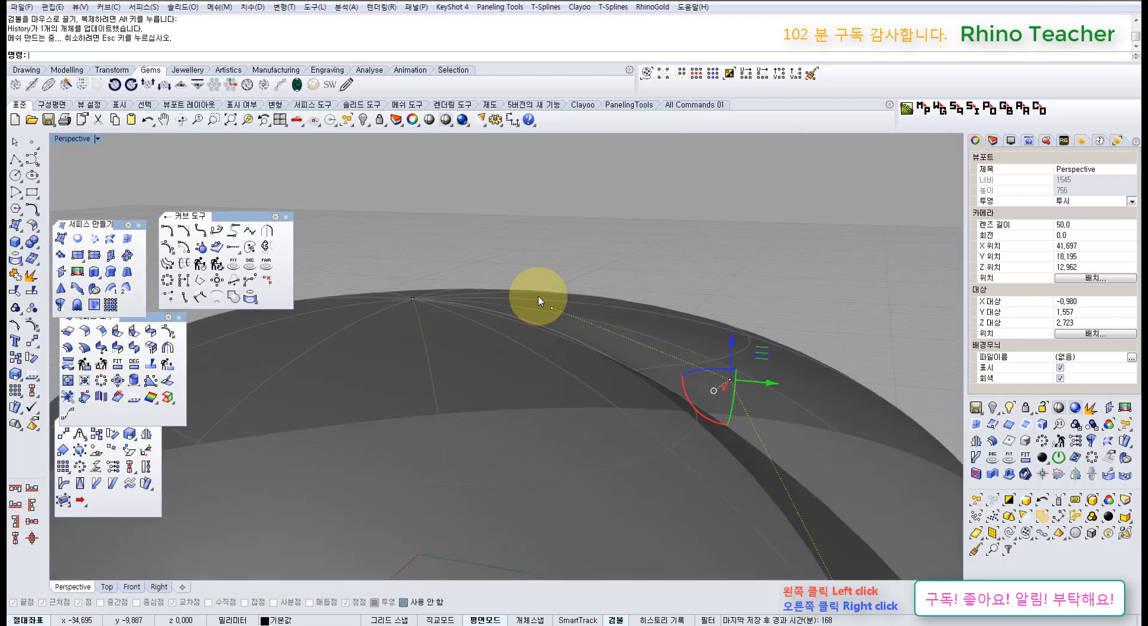
{"action": "left_click", "coordinate": [553, 265]}
{"action": "left_click", "coordinate": [537, 284]}
{"action": "scroll", "coordinate": [601, 333], "scroll_direction": "down", "scroll_amount": 1}
{"action": "right_click_drag", "start_coordinate": [601, 332], "coordinate": [590, 351]}
{"action": "left_click_drag", "start_coordinate": [544, 341], "coordinate": [618, 332]}
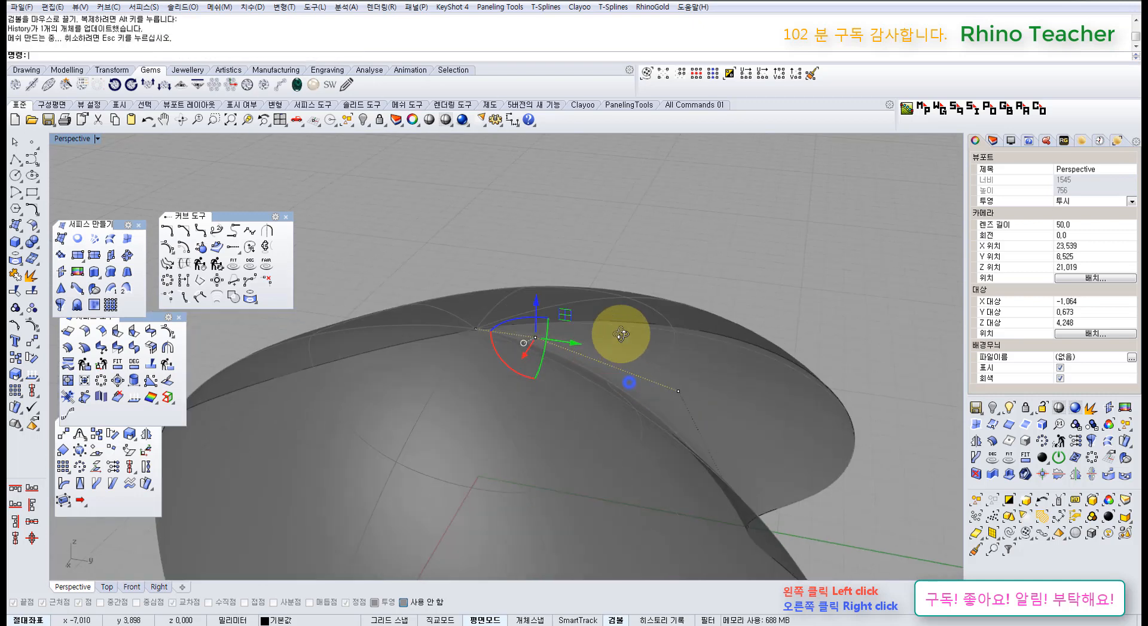
{"action": "right_click_drag", "start_coordinate": [617, 332], "coordinate": [536, 190]}
{"action": "right_click_drag", "start_coordinate": [525, 331], "coordinate": [608, 309]}
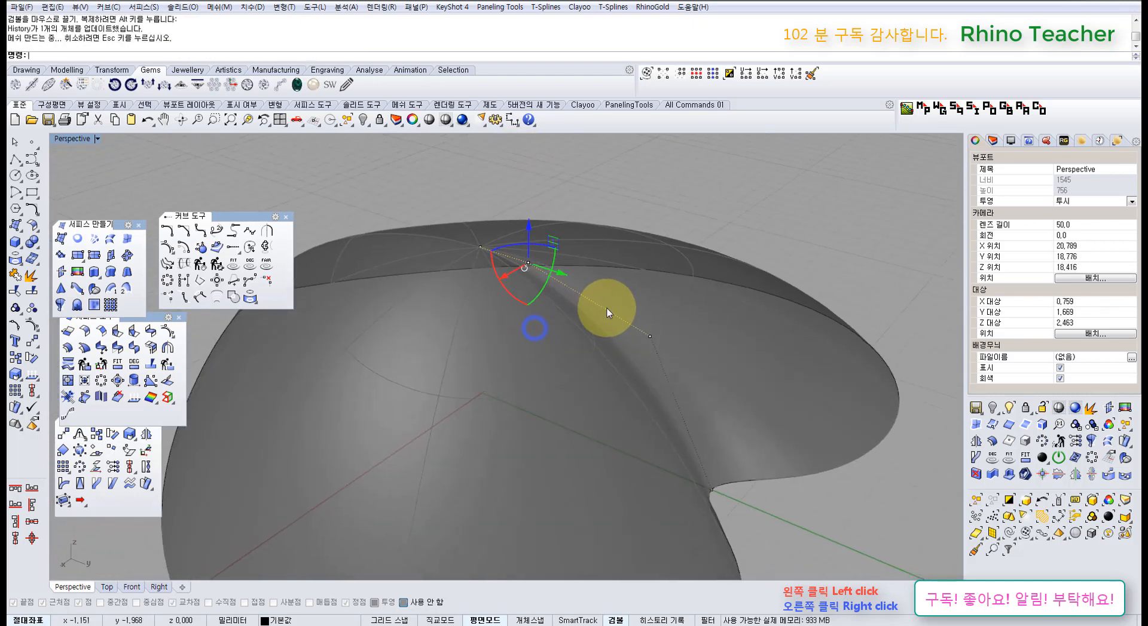
- Unlock the heart surface so that it can be selected again
{"action": "scroll", "coordinate": [617, 317], "scroll_direction": "down", "scroll_amount": 5}
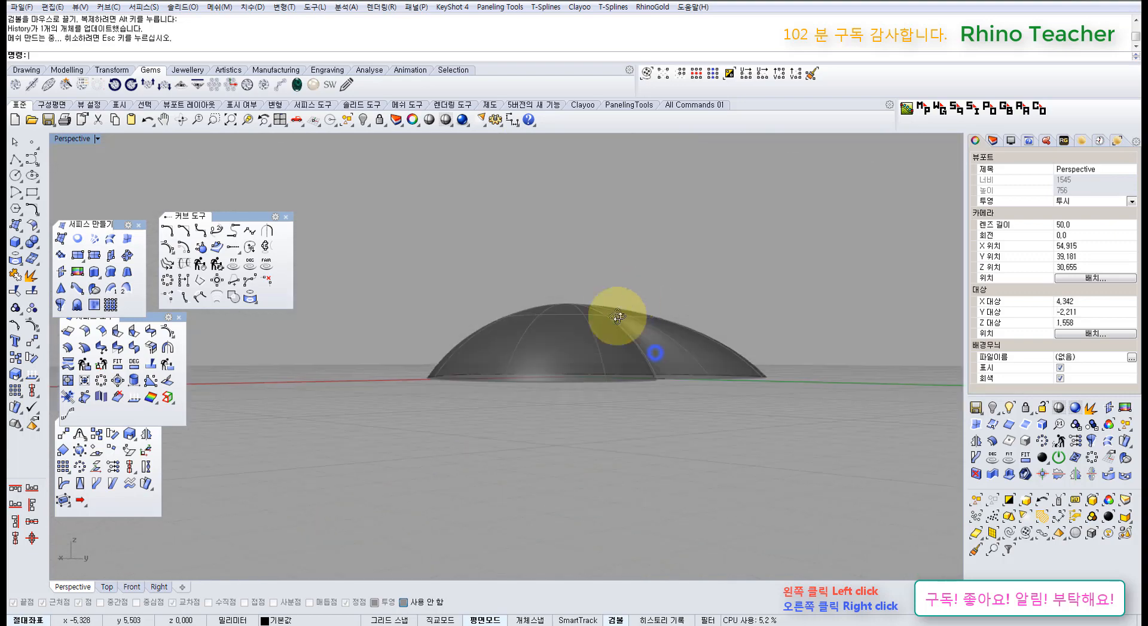
{"action": "right_click", "coordinate": [386, 121]}
{"action": "right_click_drag", "start_coordinate": [486, 191], "coordinate": [275, 511]}
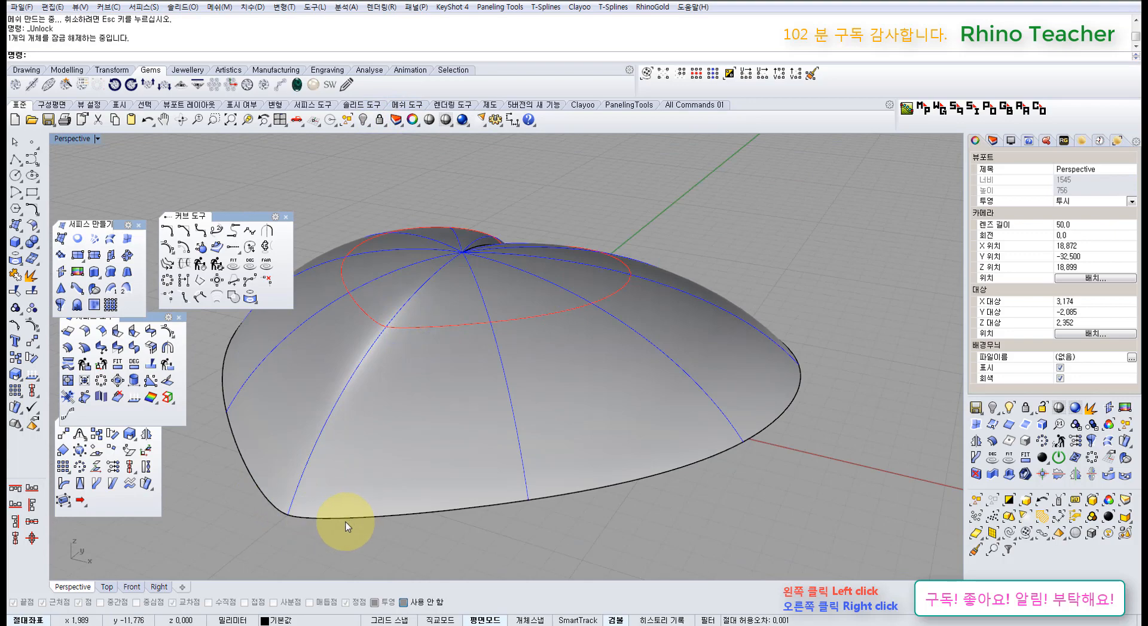
{"action": "left_click", "coordinate": [324, 517]}
{"action": "left_click", "coordinate": [358, 549]}
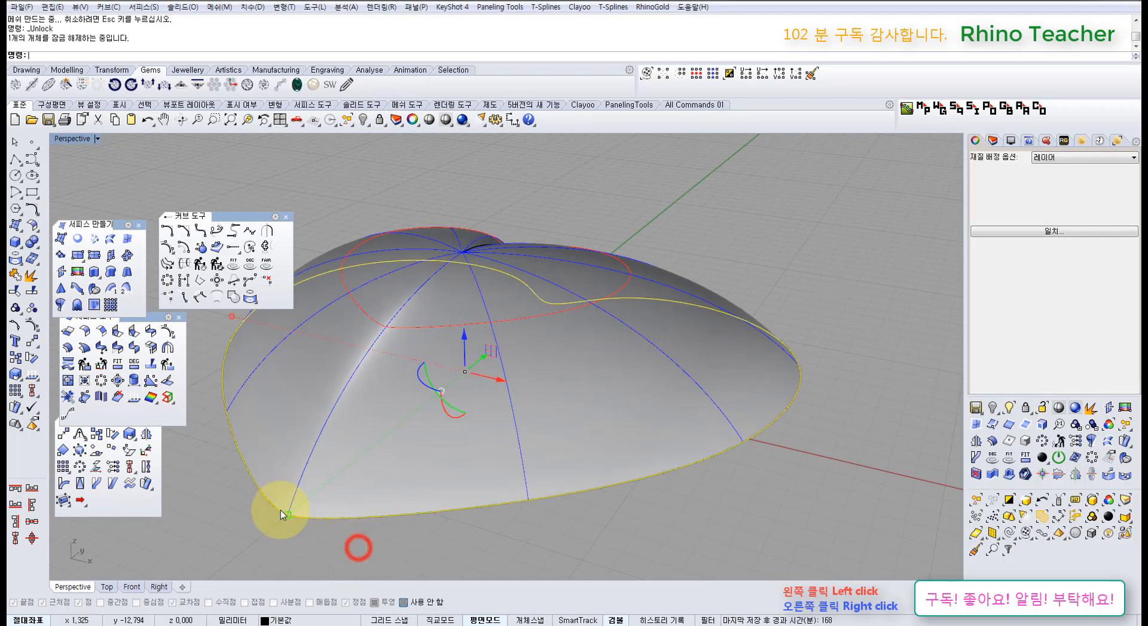
{"action": "right_click_drag", "start_coordinate": [541, 384], "coordinate": [627, 374]}
{"action": "left_click", "coordinate": [598, 507]}
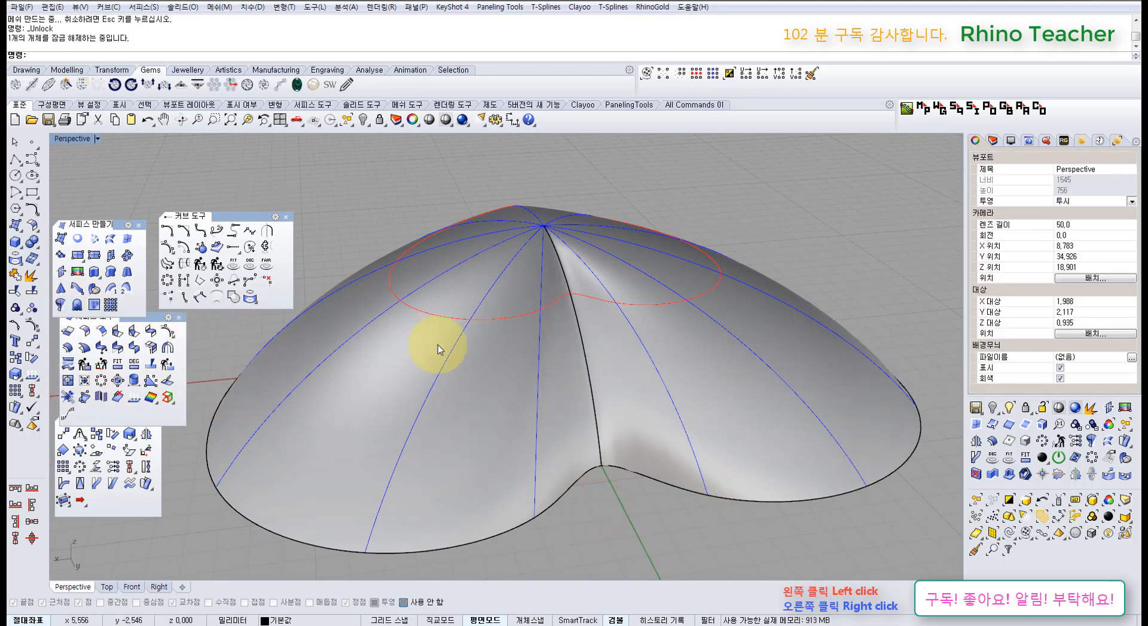
- Examine the updated heart surface in a temporary shaded display from the notch, side and tip
{"action": "left_click", "coordinate": [527, 361]}
{"action": "right_click_drag", "start_coordinate": [555, 369], "coordinate": [472, 283]}
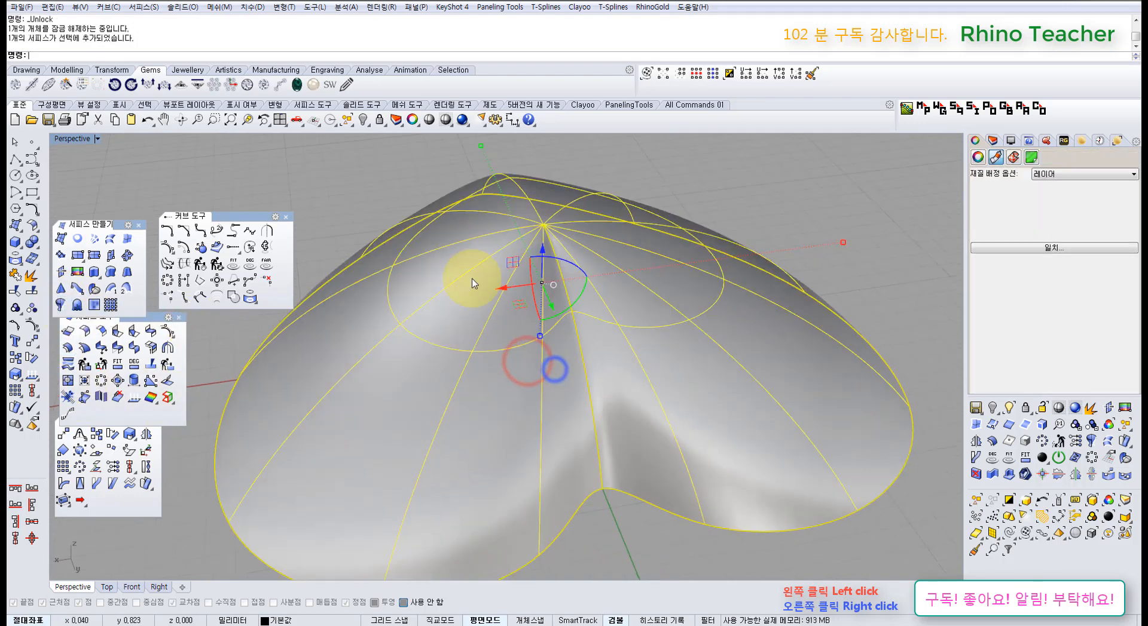
{"action": "left_click", "coordinate": [429, 122]}
{"action": "mouse_move", "coordinate": [568, 325]}
{"action": "right_mouse_down"}
{"action": "mouse_move", "coordinate": [597, 412]}
{"action": "mouse_move", "coordinate": [710, 299]}
{"action": "mouse_move", "coordinate": [813, 293]}
{"action": "right_mouse_up"}
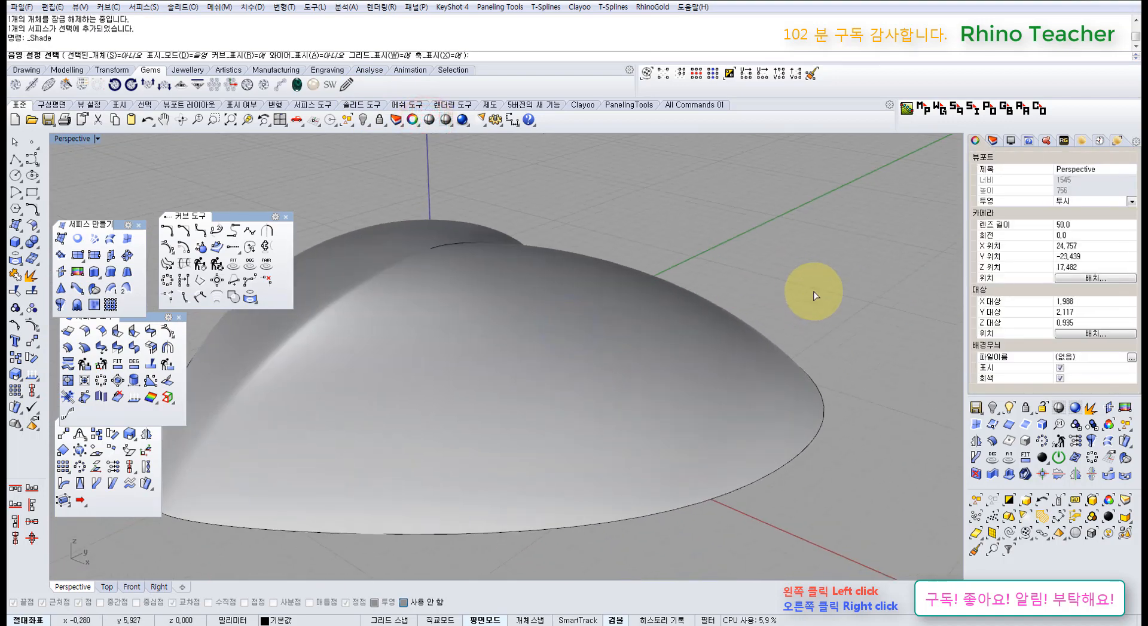
{"action": "key", "text": "Escape"}
{"action": "right_click_drag", "start_coordinate": [561, 283], "coordinate": [601, 296]}
{"action": "left_click", "coordinate": [653, 289]}
{"action": "right_click_drag", "start_coordinate": [563, 333], "coordinate": [192, 379]}
- Close the two unneeded lower floating tool palettes and bring up the point-editing tools
{"action": "left_click", "coordinate": [180, 318]}
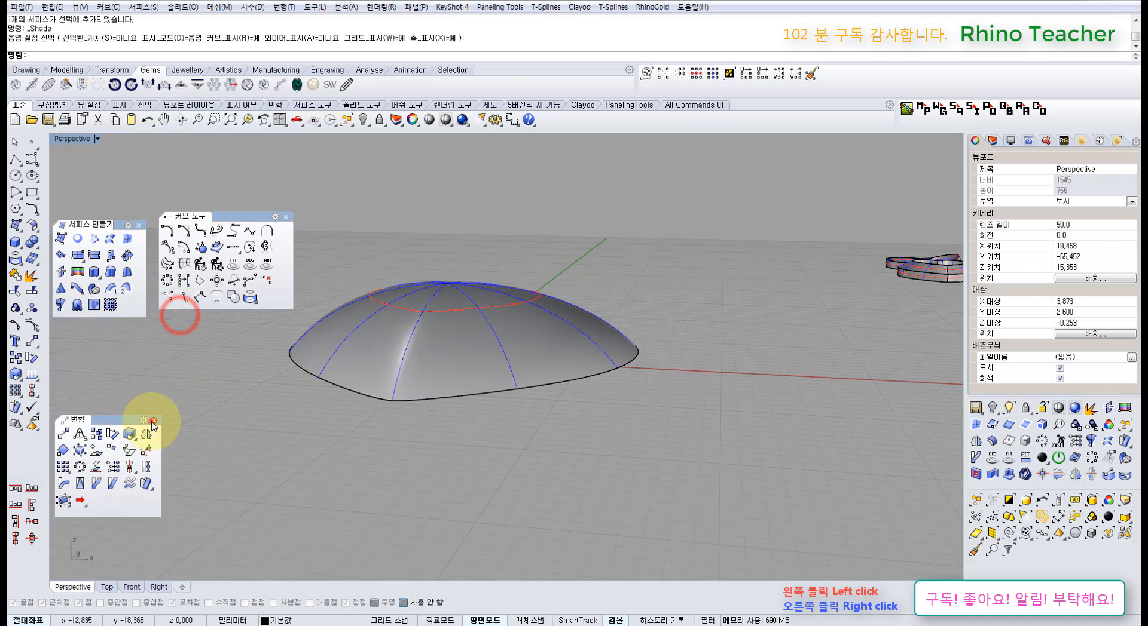
{"action": "left_click", "coordinate": [152, 421]}
{"action": "left_click", "coordinate": [26, 327]}
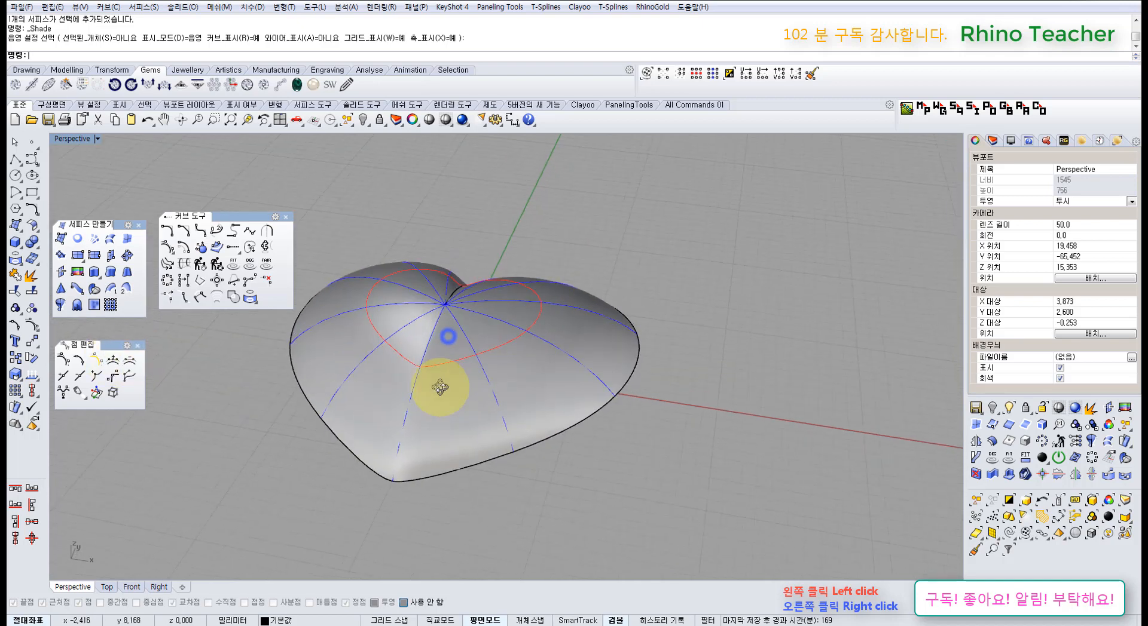
- Try inserting a row of control points in the U direction around the heart surface's lower flank, and undo it
{"action": "left_click", "coordinate": [441, 384]}
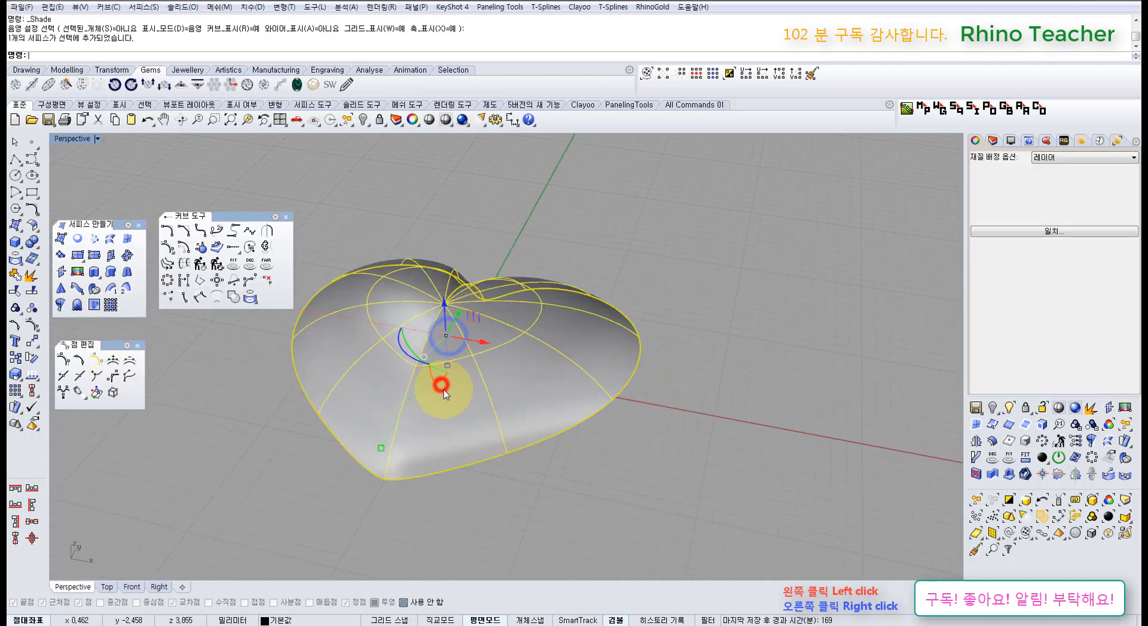
{"action": "left_click", "coordinate": [112, 361]}
{"action": "mouse_move", "coordinate": [399, 382]}
{"action": "right_mouse_down"}
{"action": "mouse_move", "coordinate": [394, 357]}
{"action": "mouse_move", "coordinate": [352, 356]}
{"action": "mouse_move", "coordinate": [408, 369]}
{"action": "right_mouse_up"}
{"action": "left_click", "coordinate": [342, 363]}
{"action": "scroll", "coordinate": [394, 367], "scroll_direction": "up", "scroll_amount": 4}
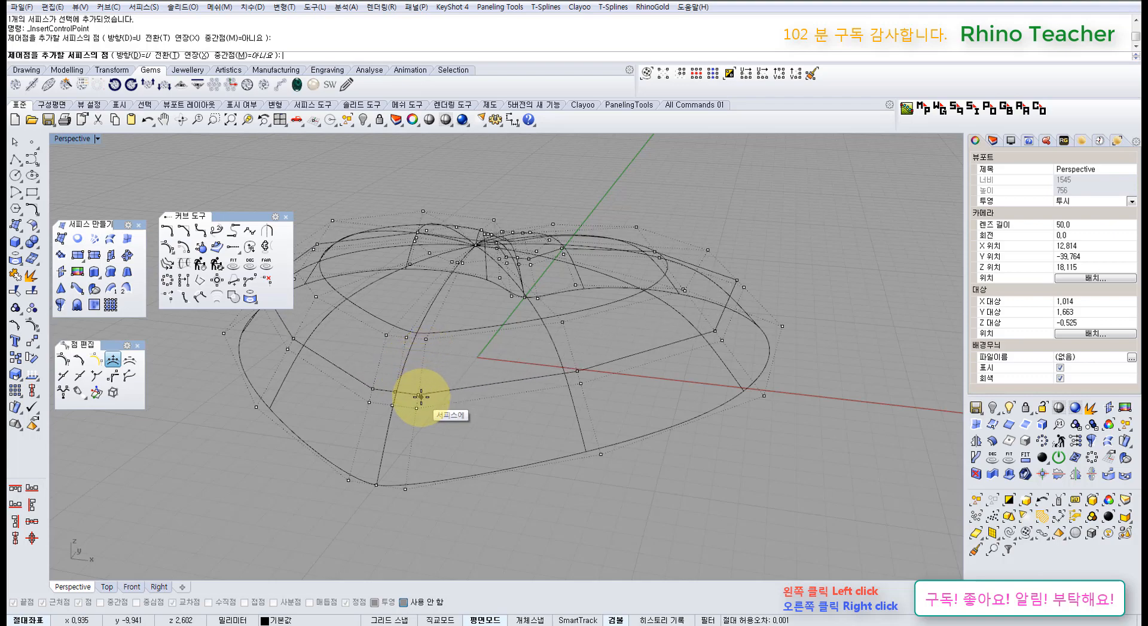
{"action": "left_click", "coordinate": [420, 397]}
{"action": "right_click", "coordinate": [420, 397]}
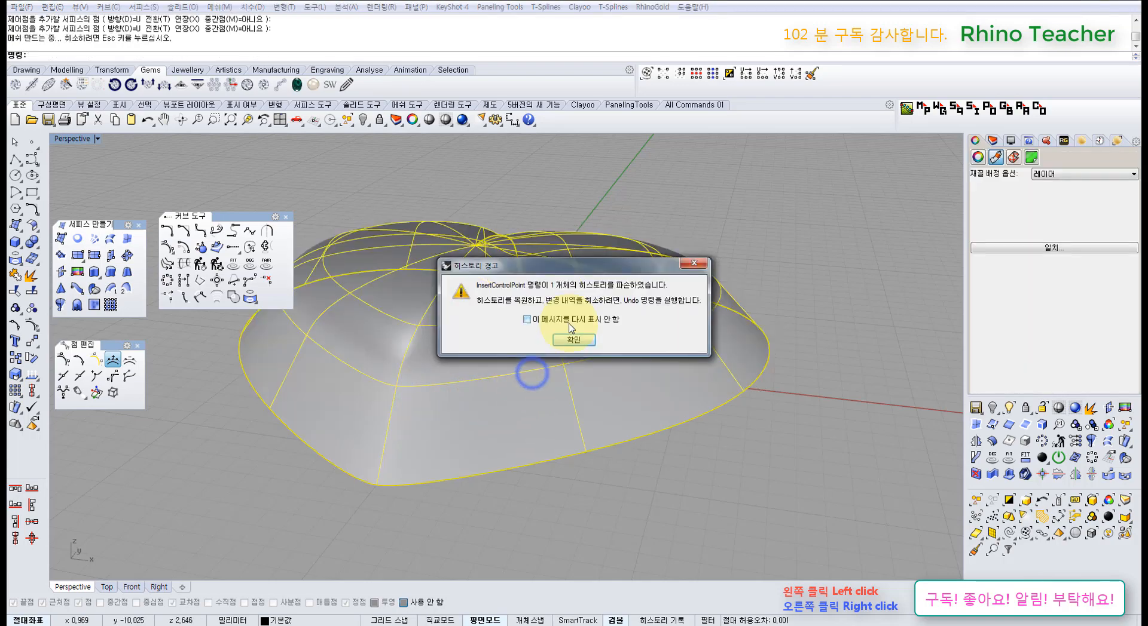
{"action": "left_click", "coordinate": [574, 341]}
{"action": "right_click_drag", "start_coordinate": [595, 359], "coordinate": [635, 328]}
{"action": "left_click", "coordinate": [735, 225]}
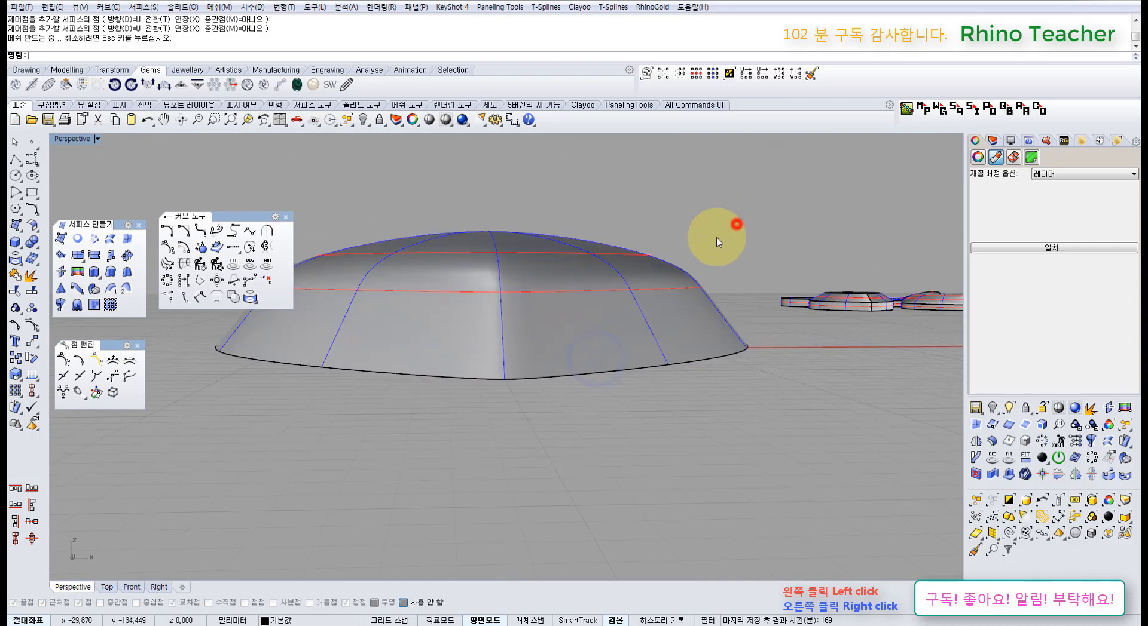
{"action": "right_click_drag", "start_coordinate": [695, 247], "coordinate": [568, 301]}
{"action": "key", "text": "ctrl+z"}
- Try the control-point insertion once more at another spot on the heart's lower flank, and undo it
{"action": "right_click", "coordinate": [346, 363]}
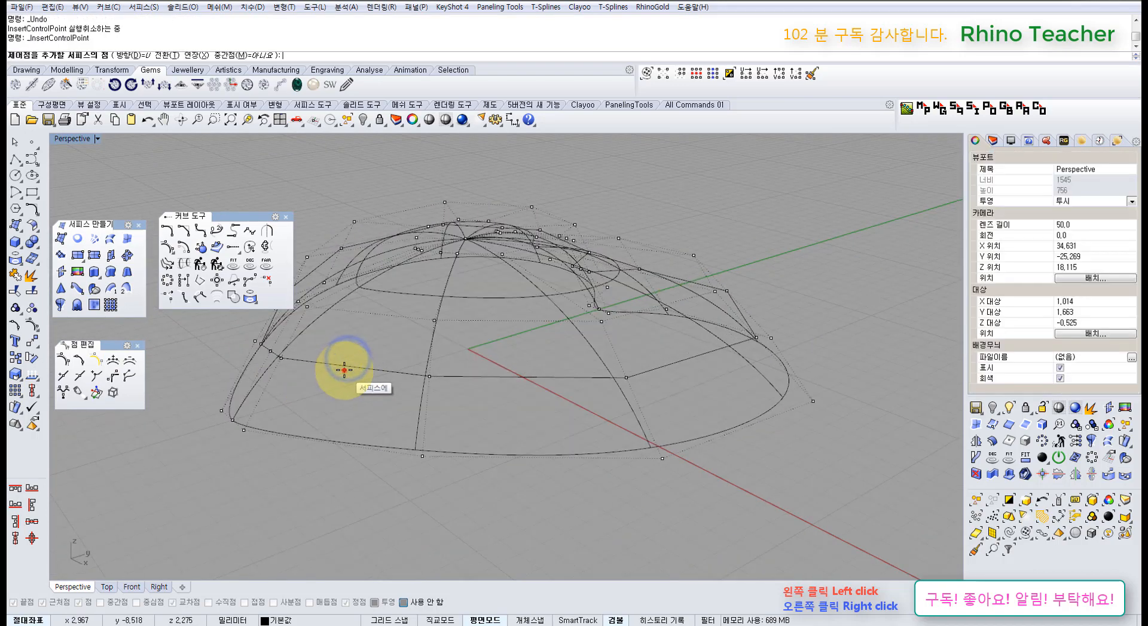
{"action": "left_click", "coordinate": [344, 370]}
{"action": "right_click", "coordinate": [344, 370]}
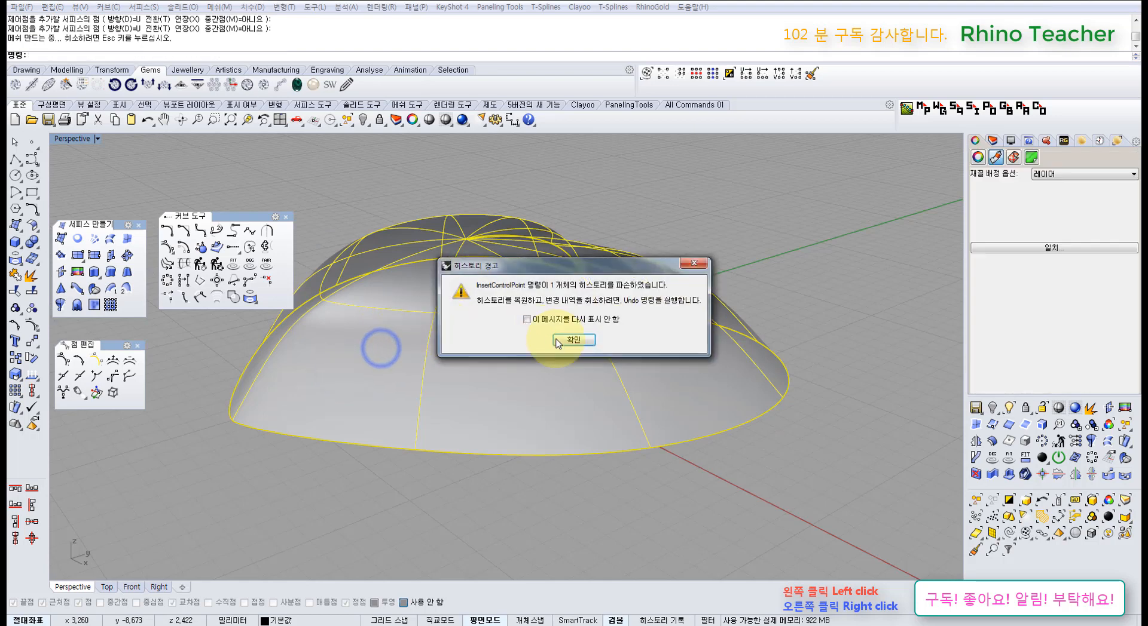
{"action": "left_click", "coordinate": [568, 339]}
{"action": "key", "text": "ctrl+z"}
{"action": "scroll", "coordinate": [412, 343], "scroll_direction": "down", "scroll_amount": 6}
{"action": "right_click_drag", "start_coordinate": [361, 358], "coordinate": [371, 488]}
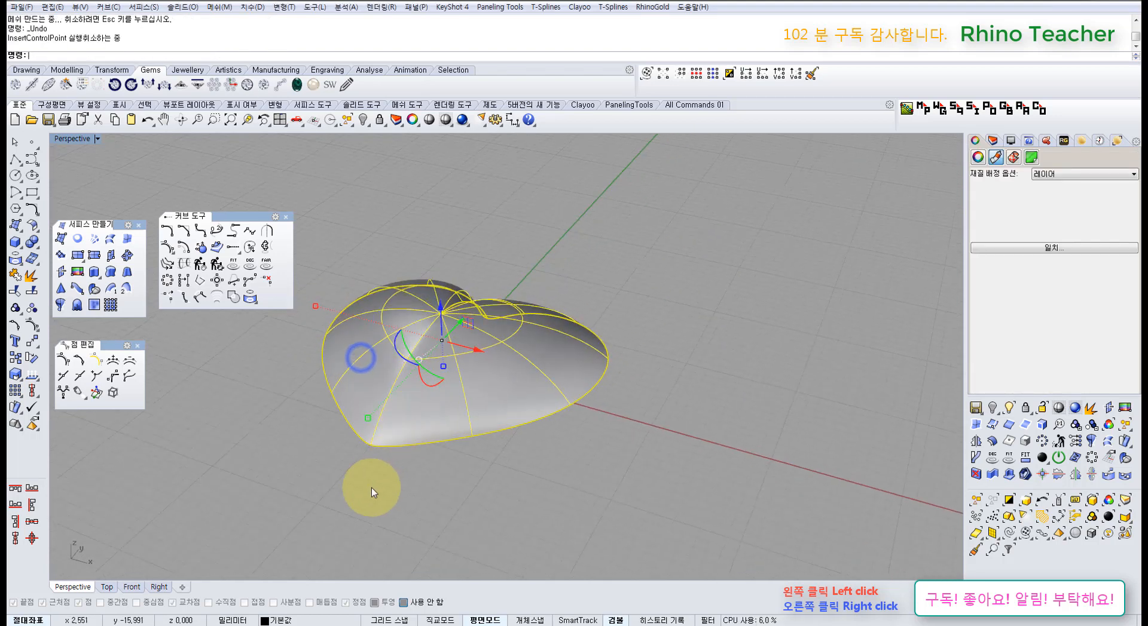
{"action": "left_click", "coordinate": [371, 488]}
- Try inserting several spaced knots in the U direction on the heart surface, show its control points, and undo the insertion
{"action": "left_click", "coordinate": [65, 376]}
{"action": "left_click", "coordinate": [442, 388]}
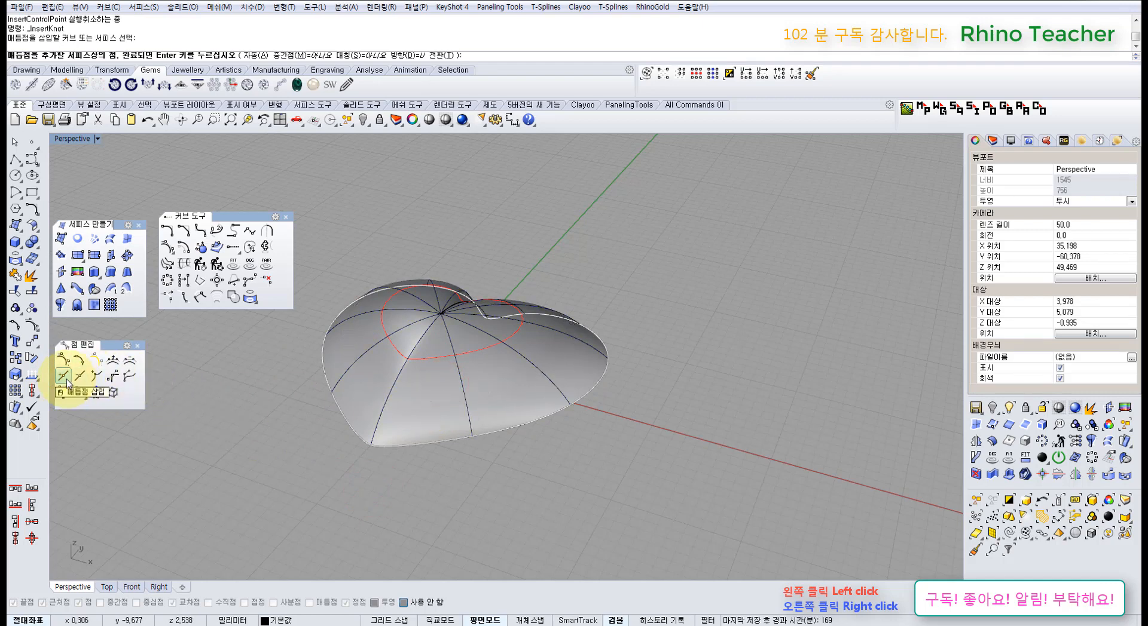
{"action": "left_click", "coordinate": [393, 418]}
{"action": "left_click", "coordinate": [409, 377]}
{"action": "right_click", "coordinate": [415, 355]}
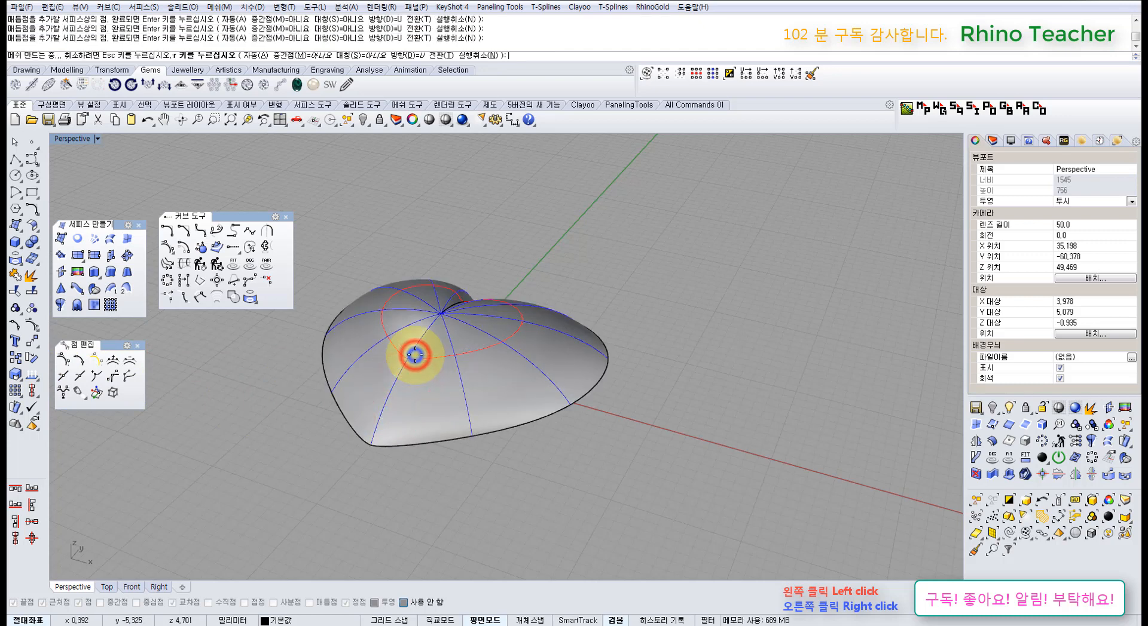
{"action": "left_click", "coordinate": [577, 340]}
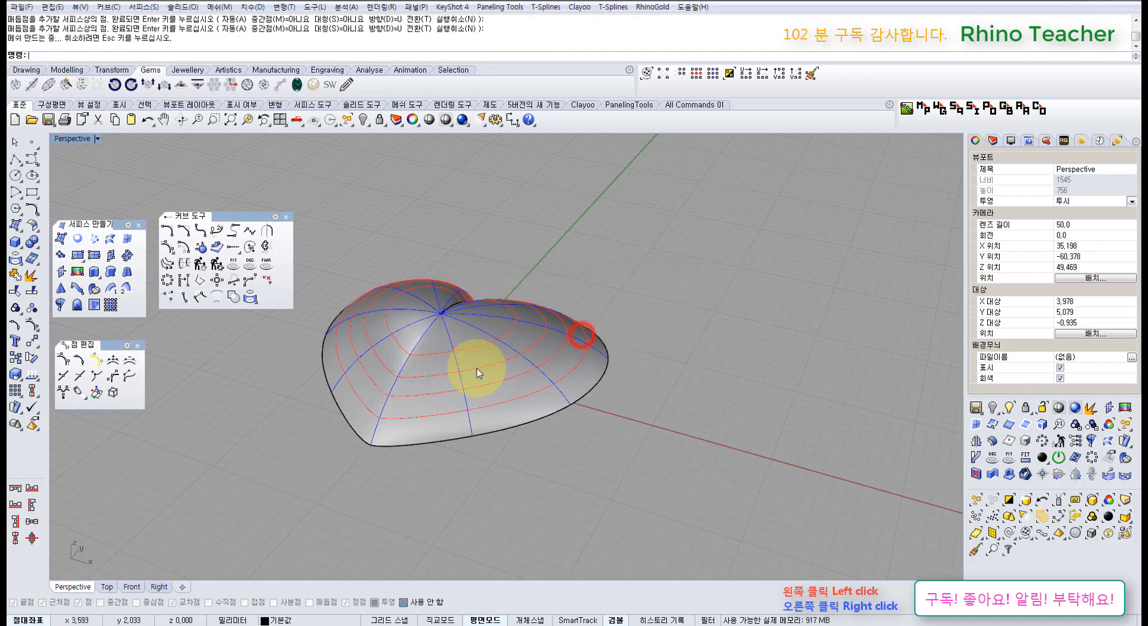
{"action": "left_click", "coordinate": [469, 370]}
{"action": "key", "text": "F10"}
{"action": "right_click_drag", "start_coordinate": [469, 380], "coordinate": [512, 391]}
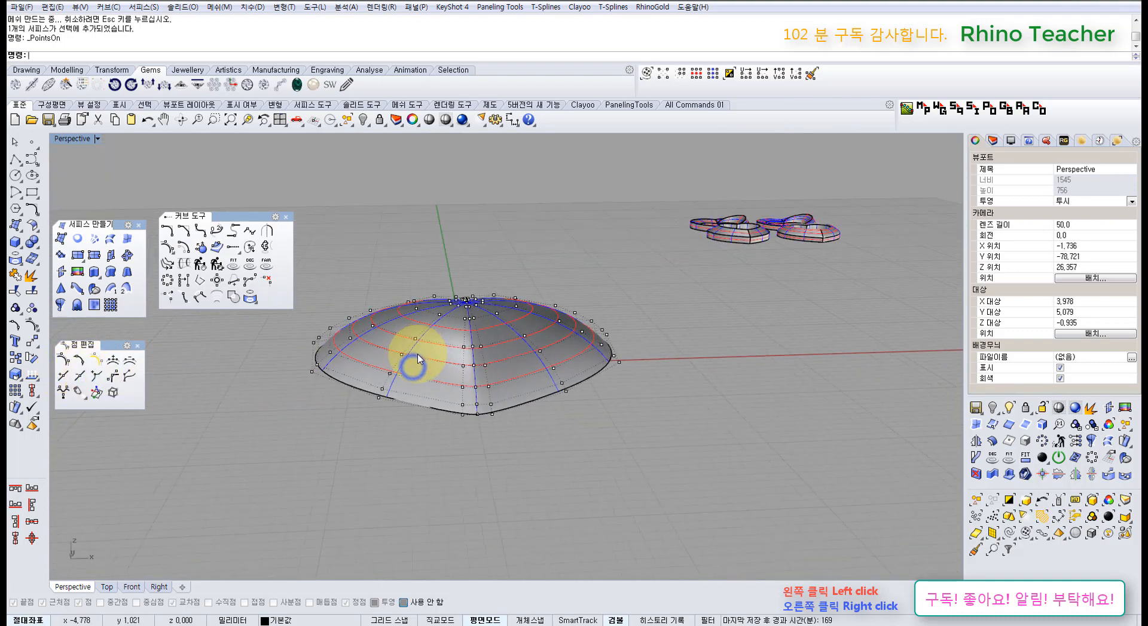
{"action": "key", "text": "ctrl+z"}
{"action": "right_click_drag", "start_coordinate": [418, 355], "coordinate": [220, 397]}
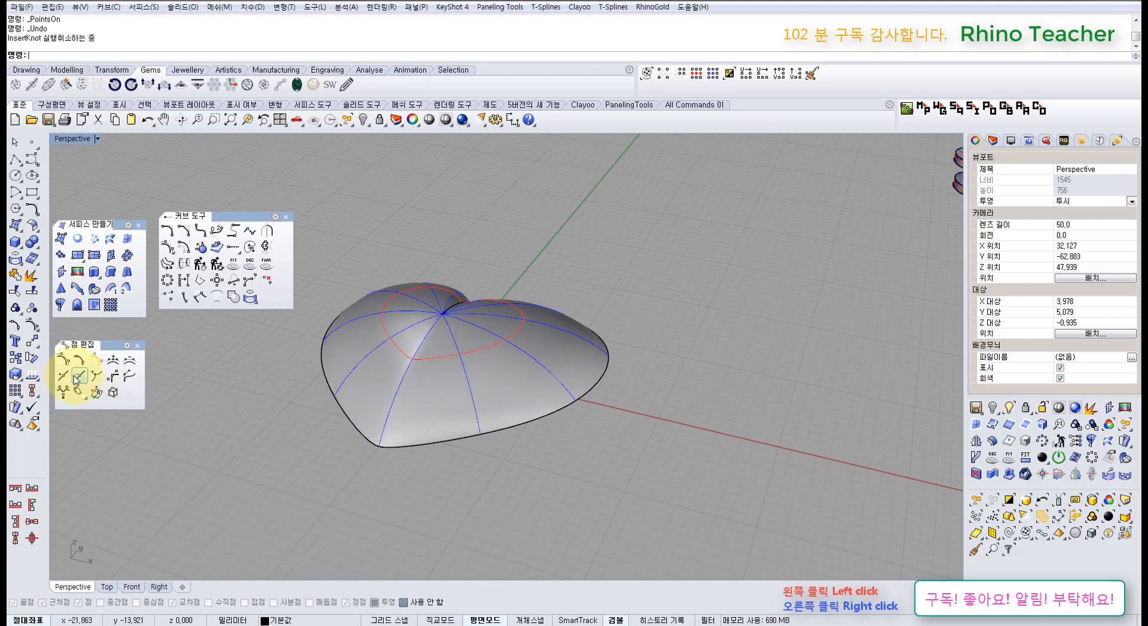
- Try inserting two closely spaced knots in the U direction near the heart surface's rim, and undo them
{"action": "scroll", "coordinate": [400, 423], "scroll_direction": "up", "scroll_amount": 3}
{"action": "left_click", "coordinate": [397, 421]}
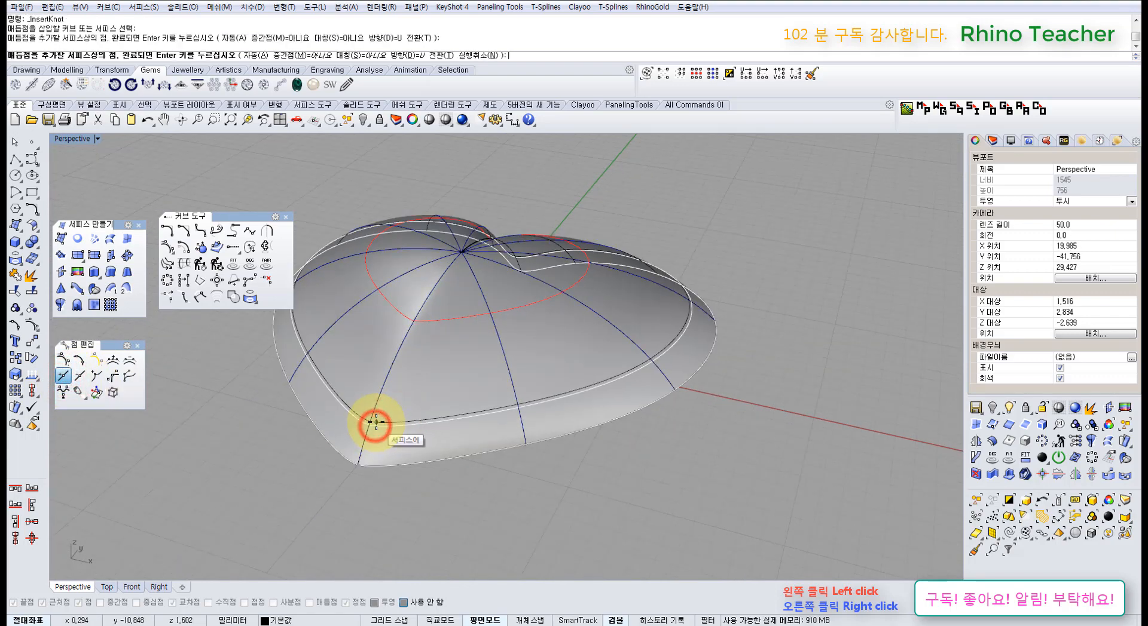
{"action": "left_click", "coordinate": [376, 422]}
{"action": "right_click", "coordinate": [380, 418]}
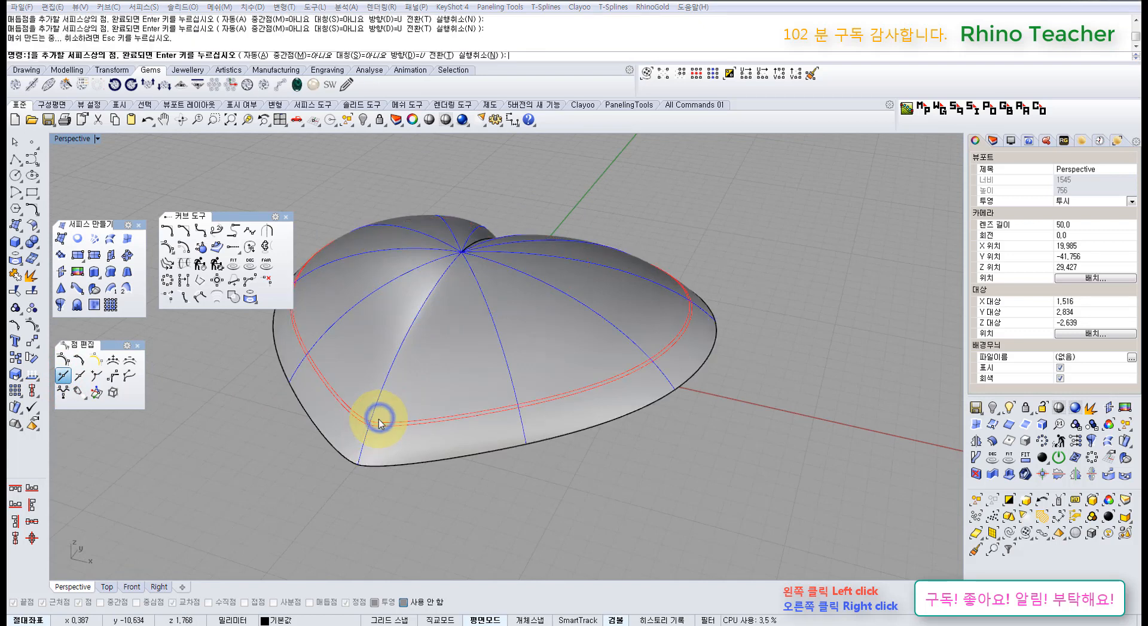
{"action": "left_click", "coordinate": [573, 339]}
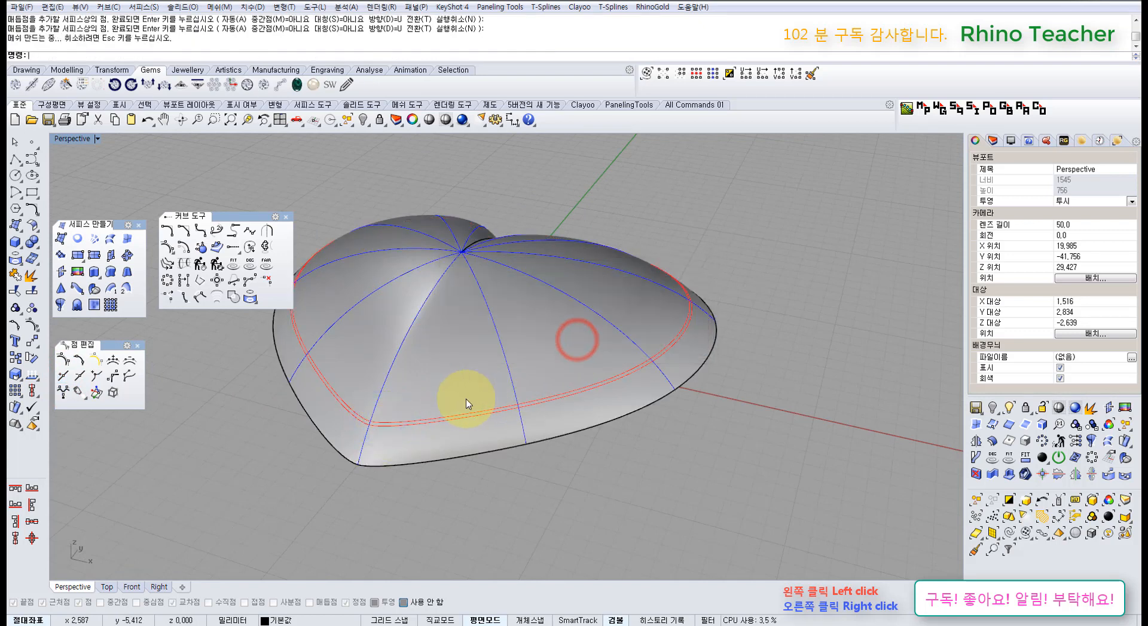
{"action": "key", "text": "ctrl+z"}
- Copy the heart surface to a position behind the original
{"action": "left_click", "coordinate": [466, 378]}
{"action": "right_click_drag", "start_coordinate": [450, 370], "coordinate": [446, 394]}
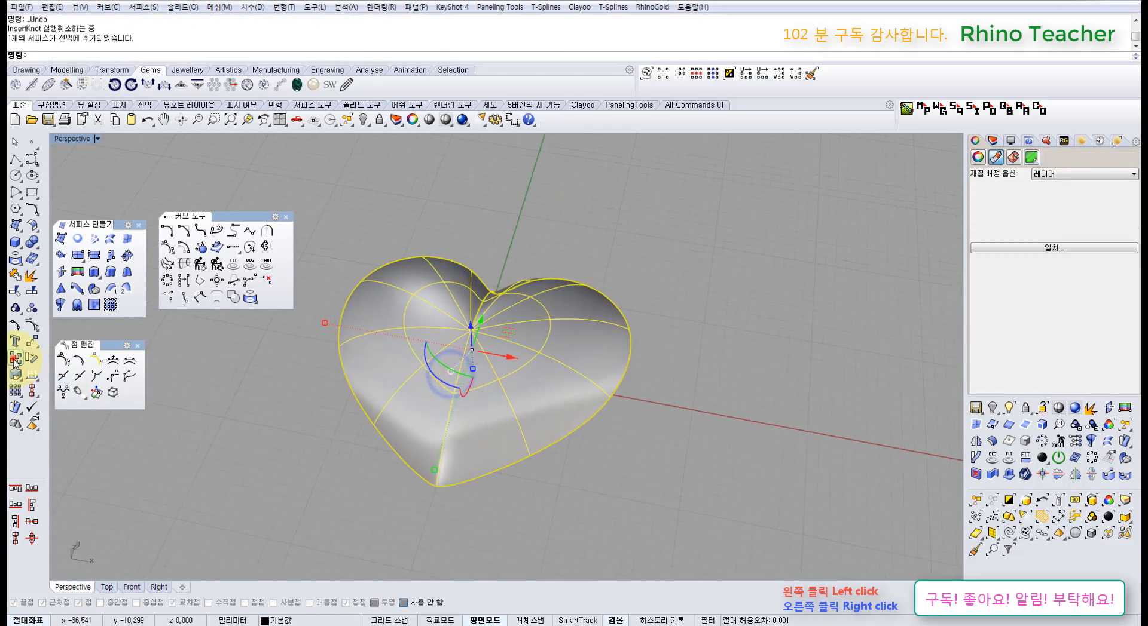
{"action": "left_click", "coordinate": [14, 358]}
{"action": "scroll", "coordinate": [454, 406], "scroll_direction": "down", "scroll_amount": 3}
{"action": "left_click", "coordinate": [577, 482]}
{"action": "left_click", "coordinate": [582, 334]}
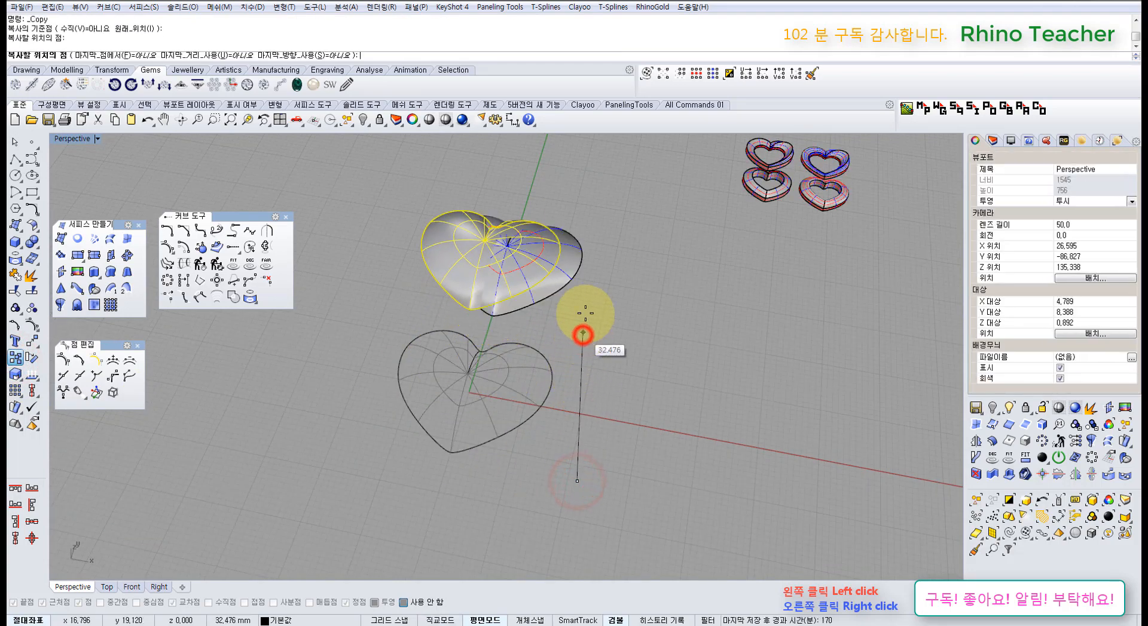
{"action": "right_click", "coordinate": [585, 313]}
{"action": "left_click", "coordinate": [588, 314]}
{"action": "scroll", "coordinate": [482, 382], "scroll_direction": "up", "scroll_amount": 4}
- Insert two closely spaced knots in the U direction near the front heart surface's rim and show its control points
{"action": "left_click", "coordinate": [499, 415]}
{"action": "right_click_drag", "start_coordinate": [462, 391], "coordinate": [257, 337]}
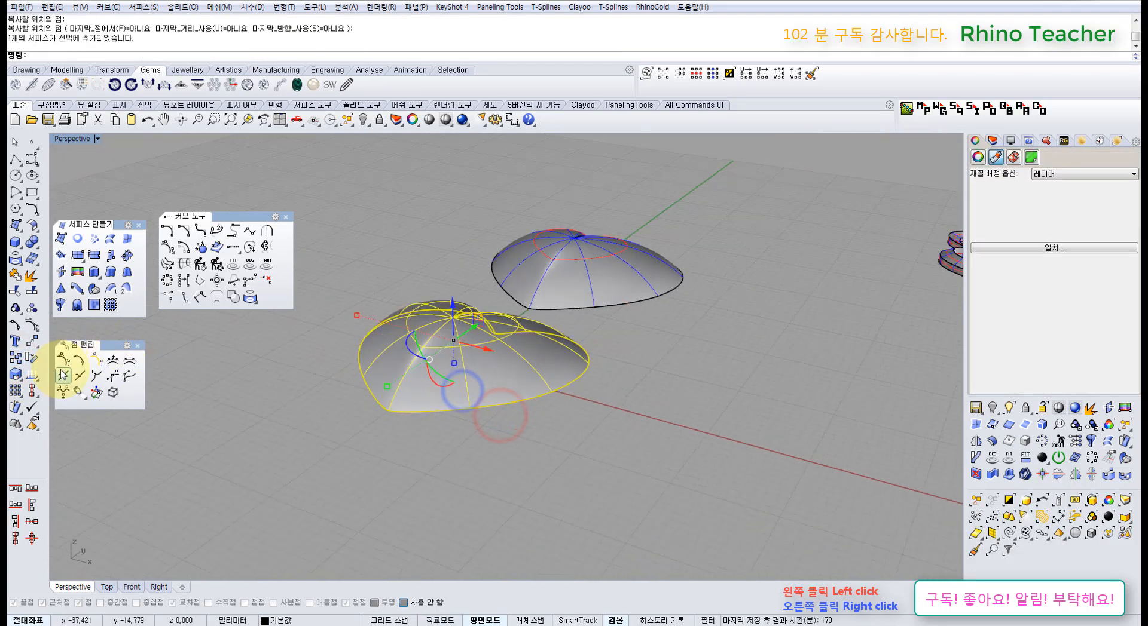
{"action": "left_click", "coordinate": [63, 375]}
{"action": "scroll", "coordinate": [397, 385], "scroll_direction": "up", "scroll_amount": 5}
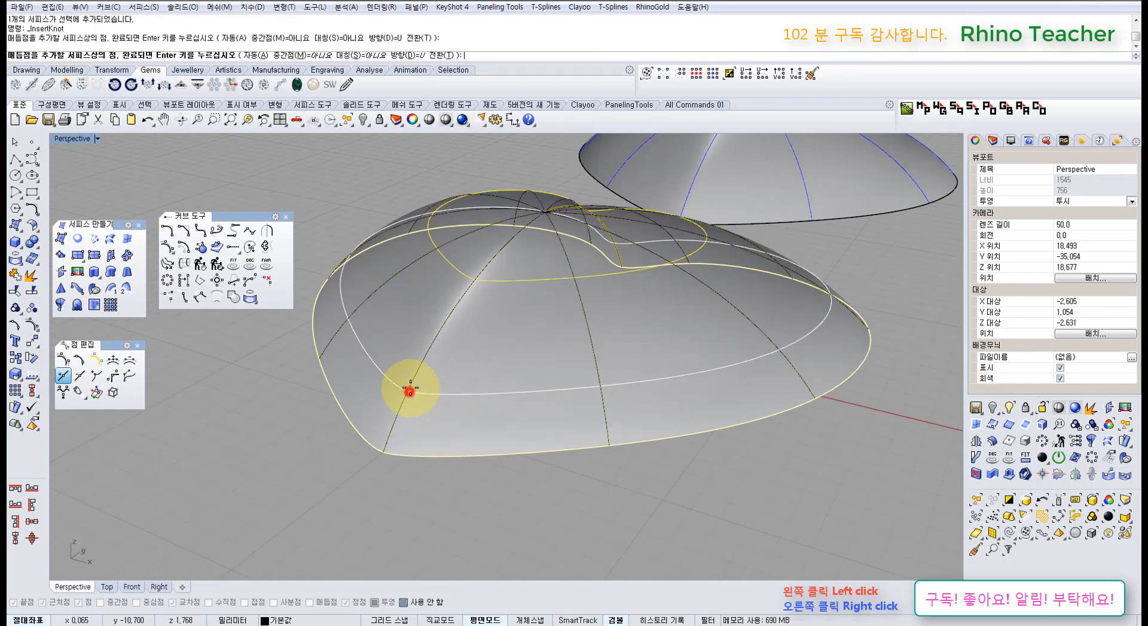
{"action": "left_click", "coordinate": [410, 390]}
{"action": "right_click", "coordinate": [416, 380]}
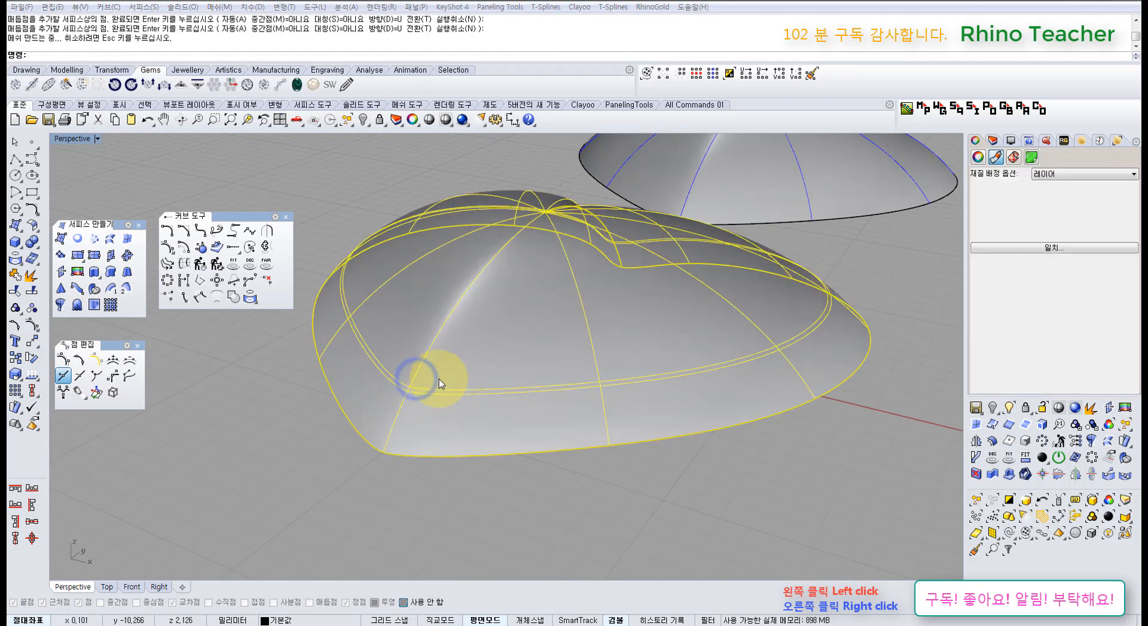
{"action": "left_click", "coordinate": [563, 341]}
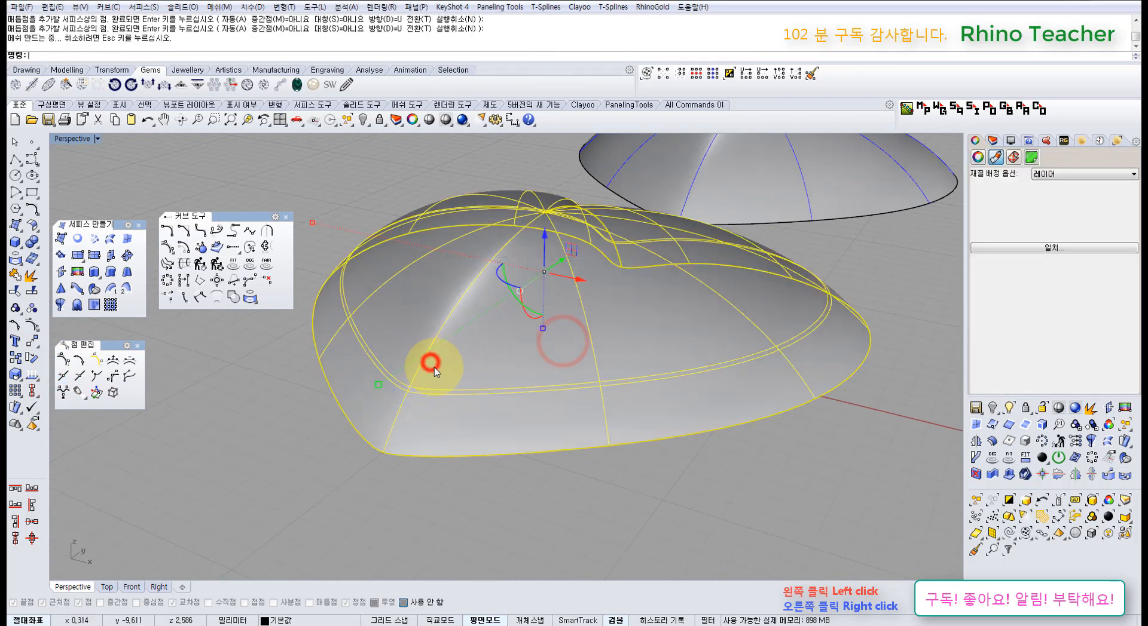
{"action": "key", "text": "F10"}
{"action": "scroll", "coordinate": [441, 385], "scroll_direction": "up", "scroll_amount": 8}
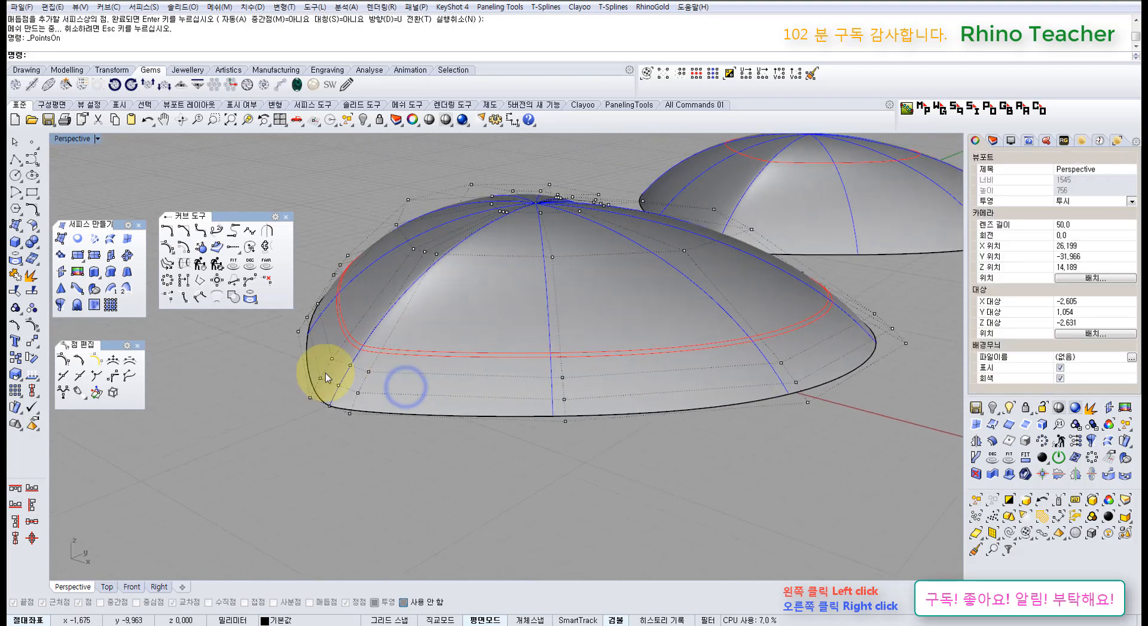
- Select the two U-direction control point rows near the front heart's rim and scale them in 2D from the heart's centre by about 1.04
{"action": "left_click", "coordinate": [308, 379]}
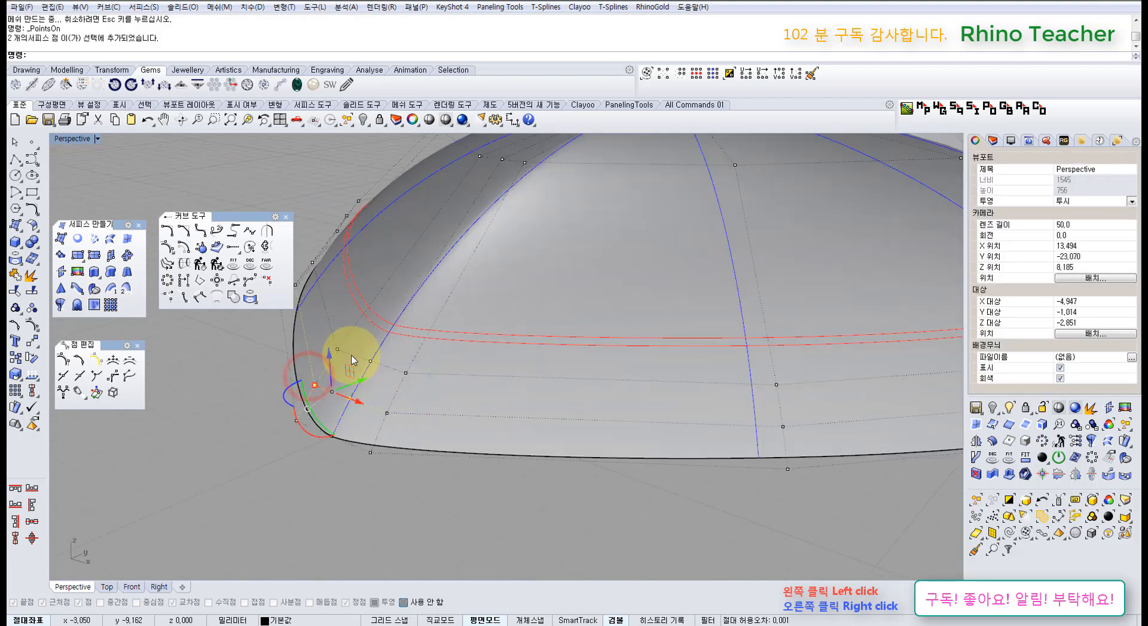
{"action": "scroll", "coordinate": [388, 365], "scroll_direction": "down", "scroll_amount": 5}
{"action": "right_click_drag", "start_coordinate": [398, 341], "coordinate": [469, 376]}
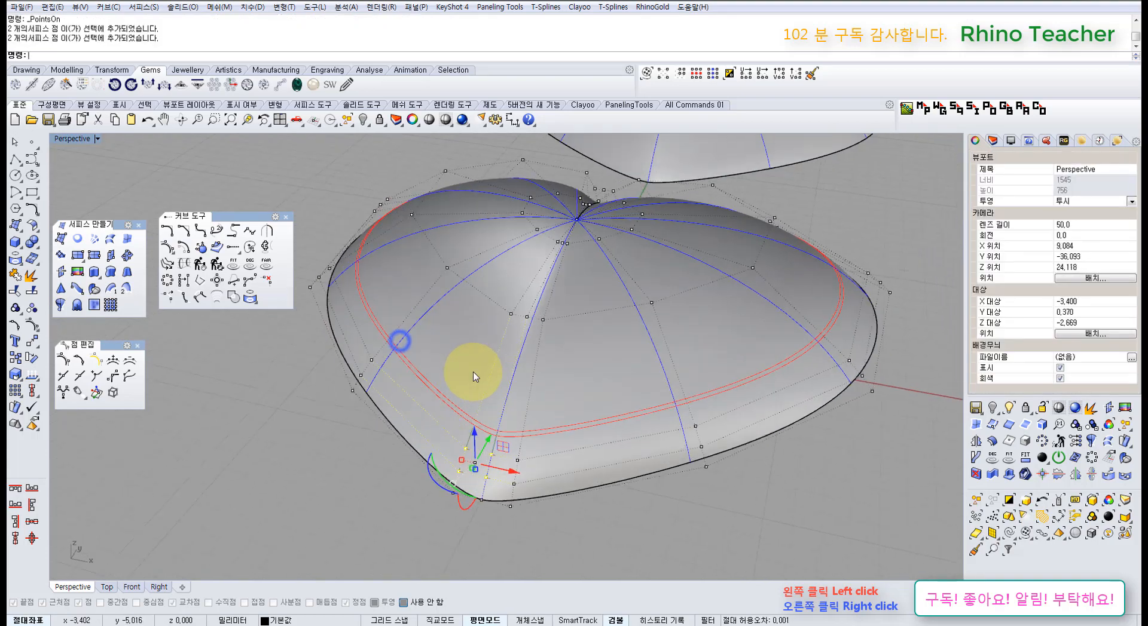
{"action": "left_click", "coordinate": [696, 77]}
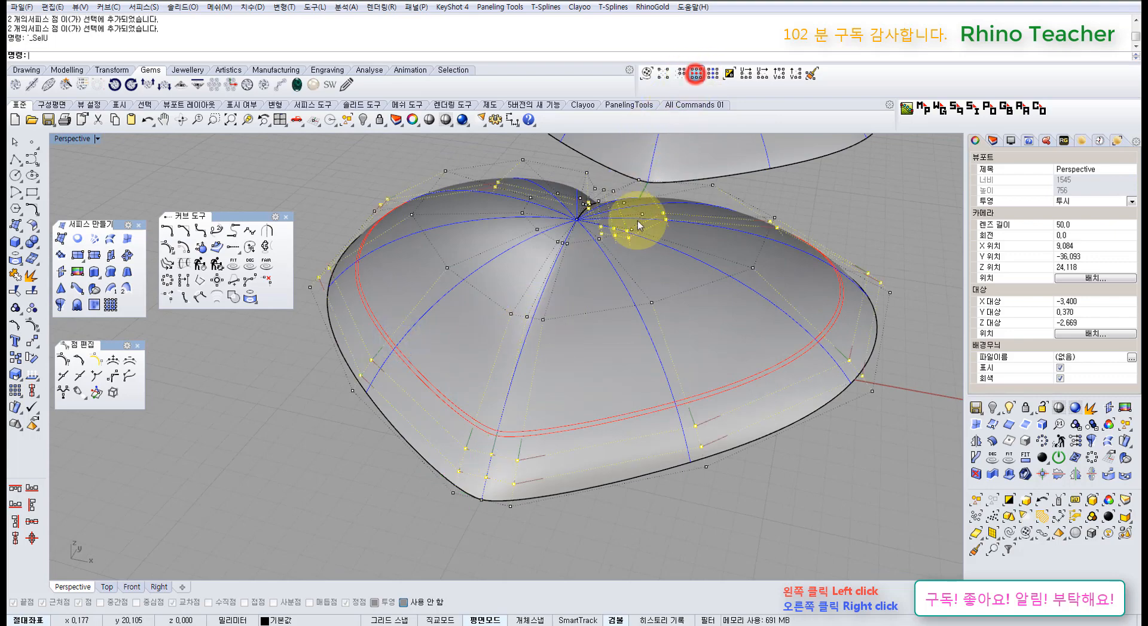
{"action": "right_click_drag", "start_coordinate": [627, 225], "coordinate": [594, 340]}
{"action": "key", "text": "ctrl+F1"}
{"action": "right_click_drag", "start_coordinate": [460, 335], "coordinate": [531, 303]}
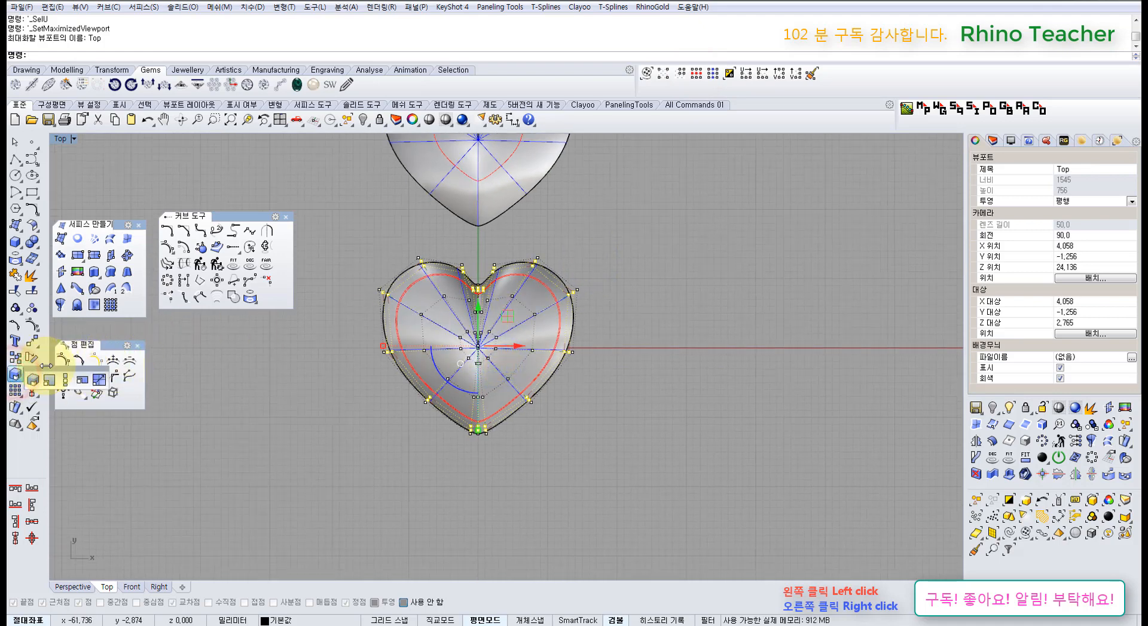
{"action": "left_click_drag", "start_coordinate": [46, 366], "coordinate": [131, 408]}
{"action": "left_click", "coordinate": [130, 429]}
{"action": "scroll", "coordinate": [477, 350], "scroll_direction": "up", "scroll_amount": 4}
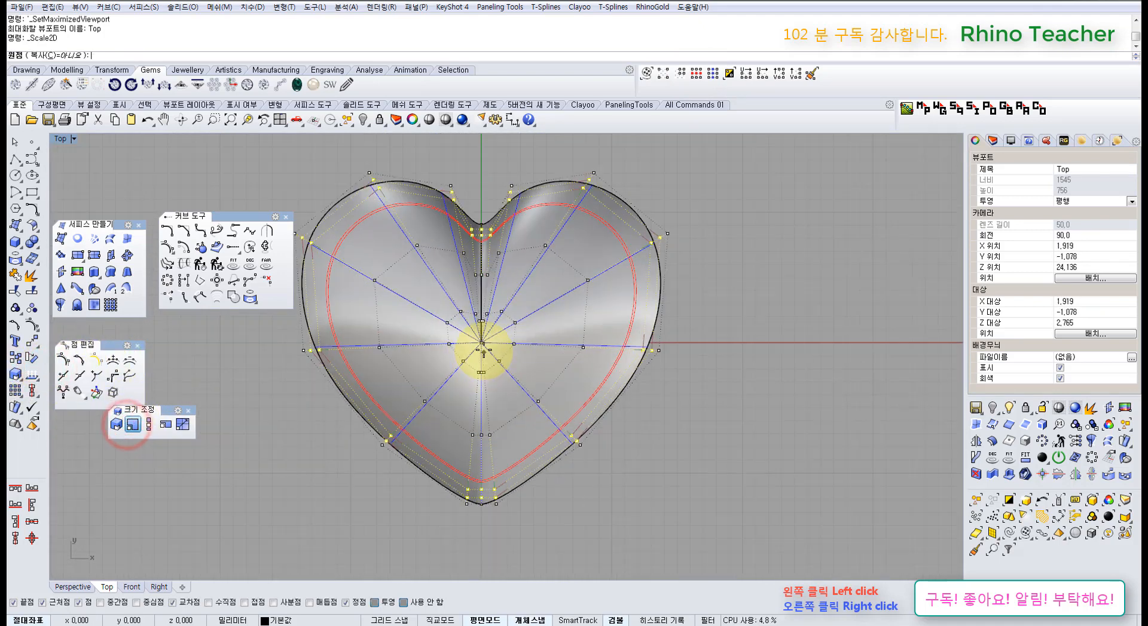
{"action": "left_click", "coordinate": [481, 343]}
{"action": "left_click", "coordinate": [291, 436]}
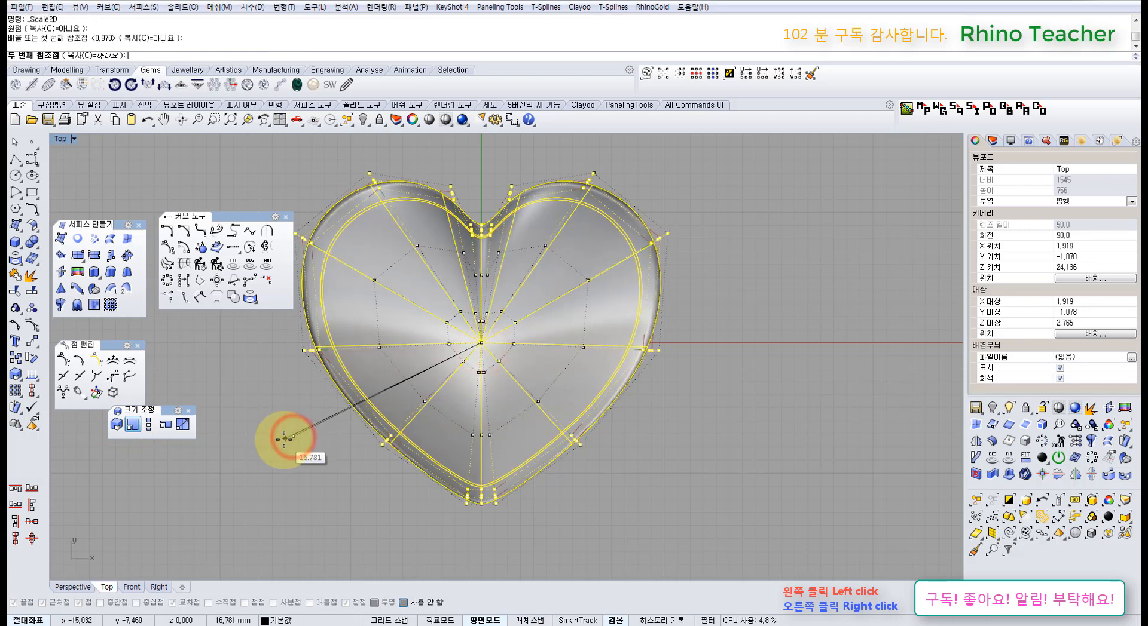
{"action": "left_click", "coordinate": [281, 440]}
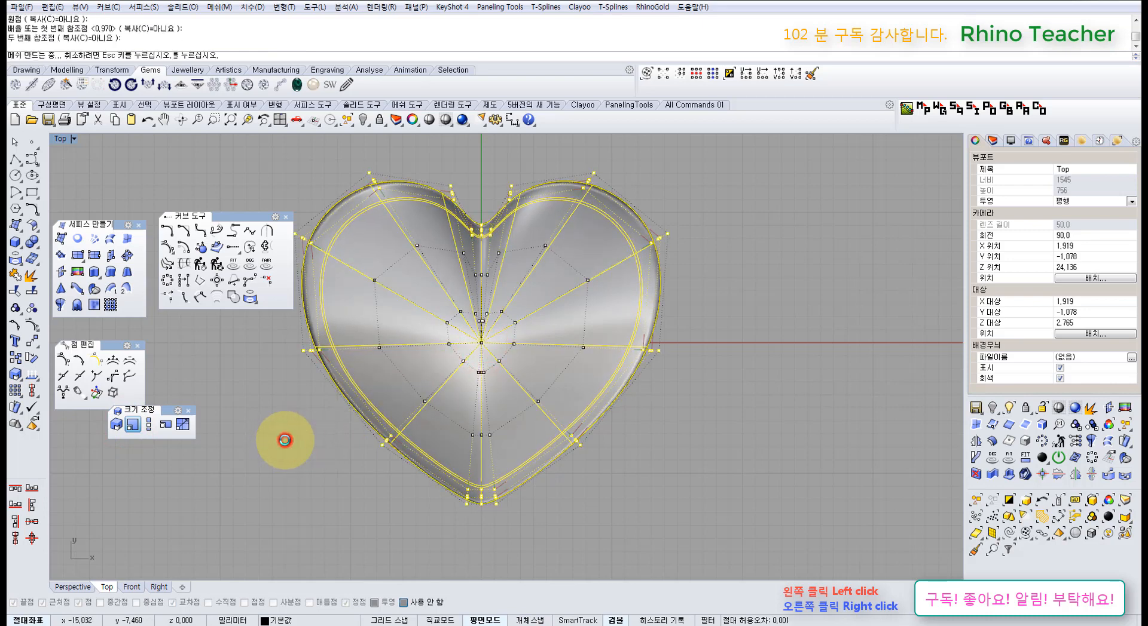
- Select only the upper rim control point row in the U direction and scale it slightly outward in 2D from the heart's centre
{"action": "scroll", "coordinate": [321, 374], "scroll_direction": "up", "scroll_amount": 5}
{"action": "scroll", "coordinate": [317, 366], "scroll_direction": "up", "scroll_amount": 2}
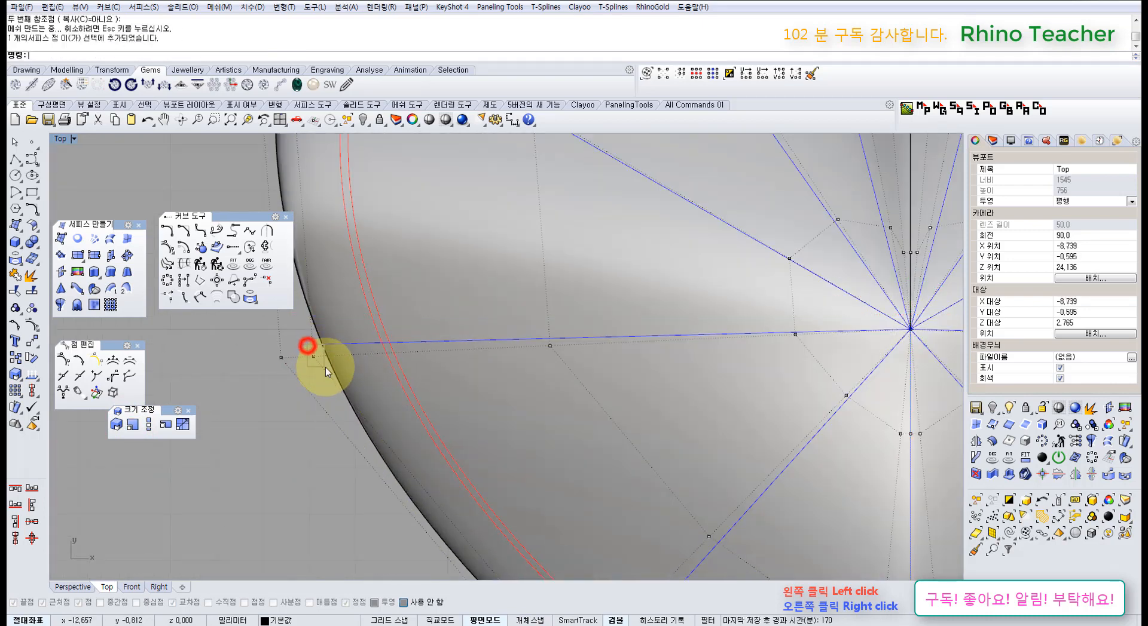
{"action": "scroll", "coordinate": [325, 367], "scroll_direction": "down", "scroll_amount": 3}
{"action": "scroll", "coordinate": [566, 332], "scroll_direction": "down", "scroll_amount": 3}
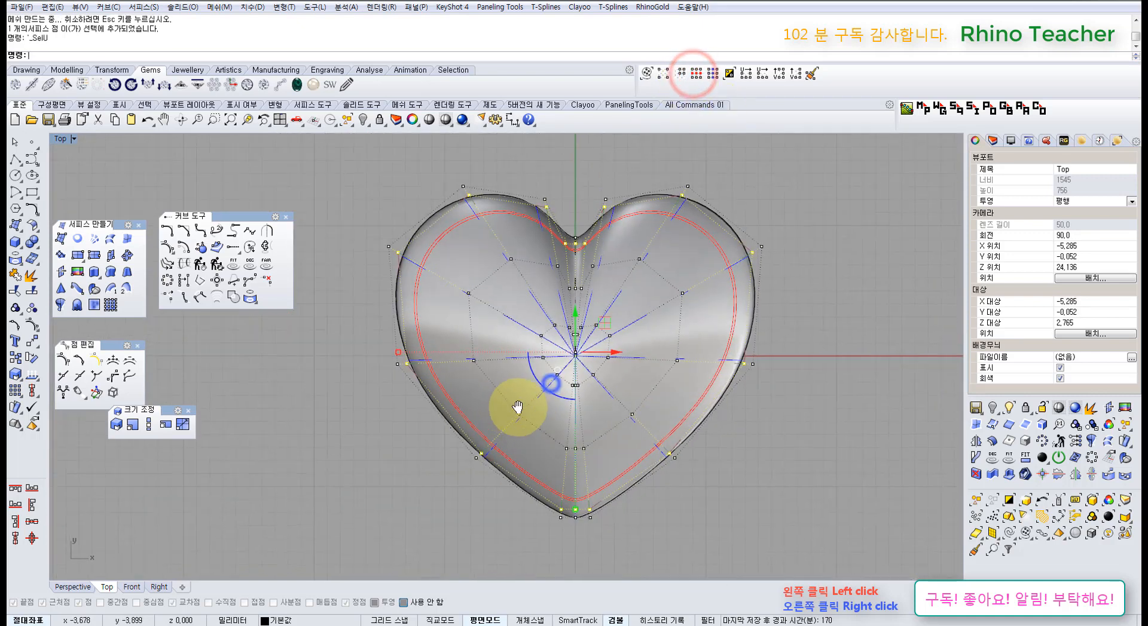
{"action": "left_click", "coordinate": [132, 424]}
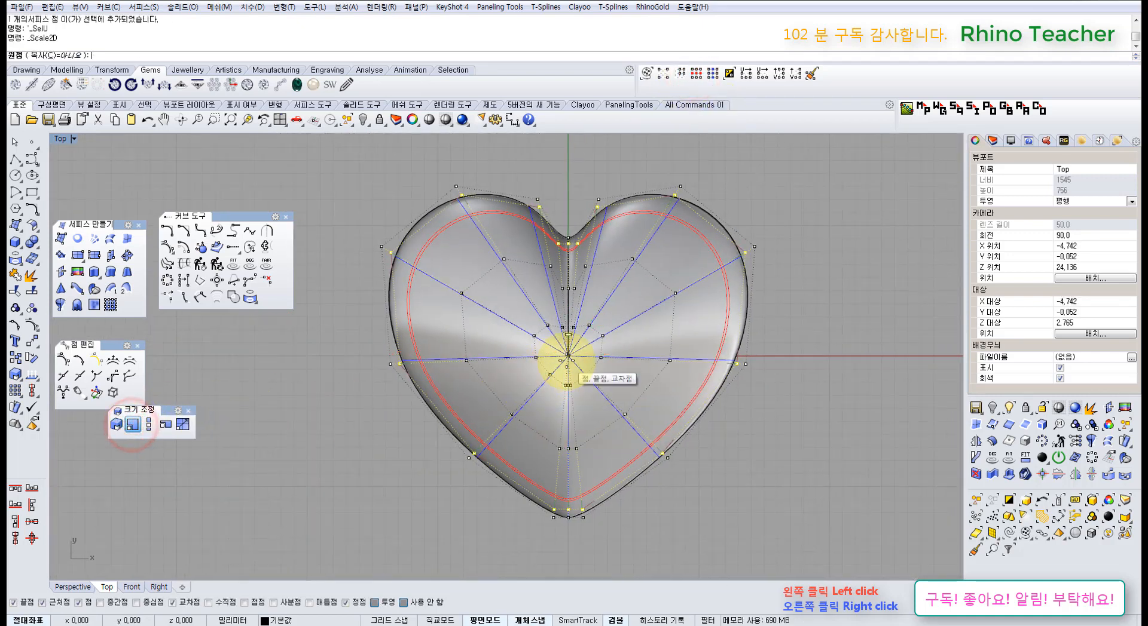
{"action": "left_click", "coordinate": [567, 355]}
{"action": "scroll", "coordinate": [402, 373], "scroll_direction": "up", "scroll_amount": 3}
{"action": "left_click", "coordinate": [395, 375]}
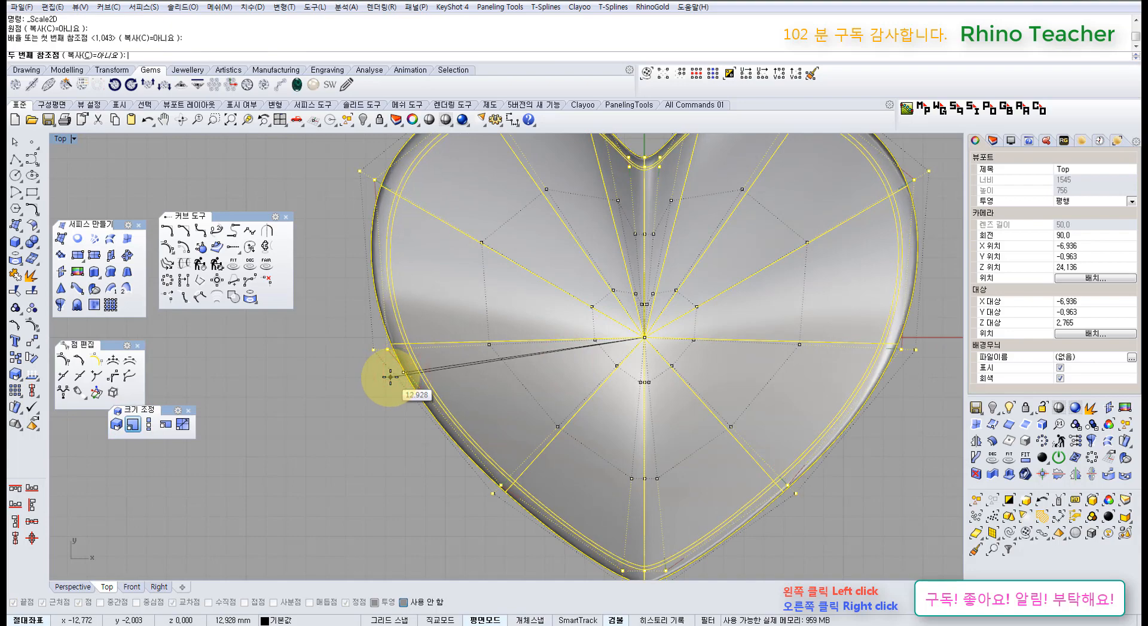
{"action": "left_click", "coordinate": [390, 377]}
- Insert two closely spaced U-direction knots on the front heart surface, partway up the dome inside the rim knots
{"action": "key", "text": "ctrl+F4"}
{"action": "right_click_drag", "start_coordinate": [397, 383], "coordinate": [370, 270]}
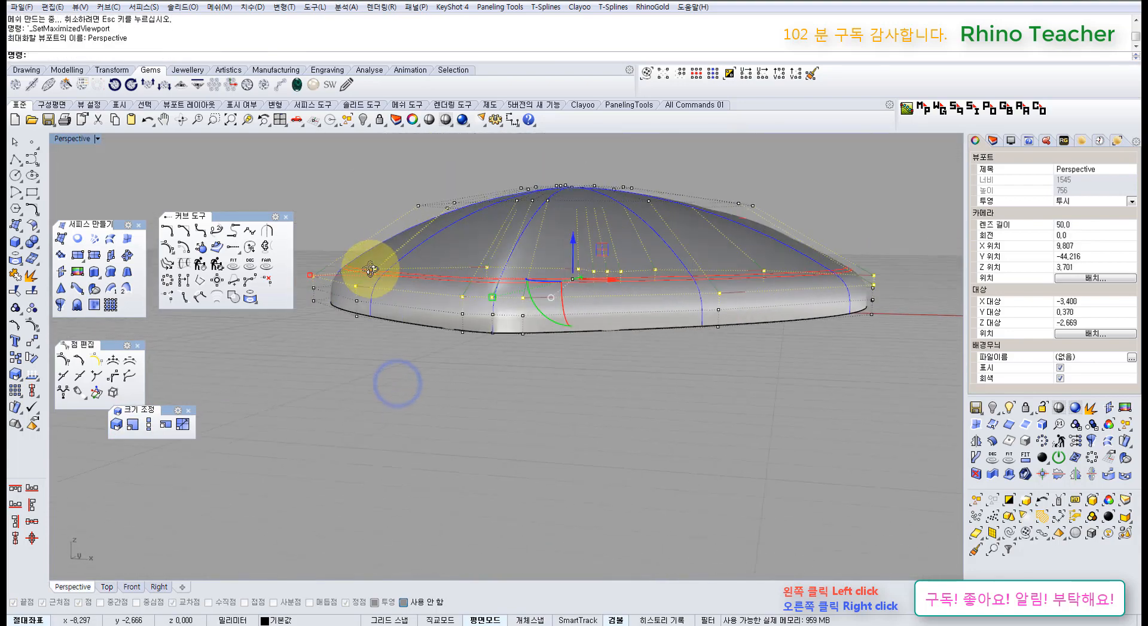
{"action": "scroll", "coordinate": [359, 299], "scroll_direction": "up", "scroll_amount": 3}
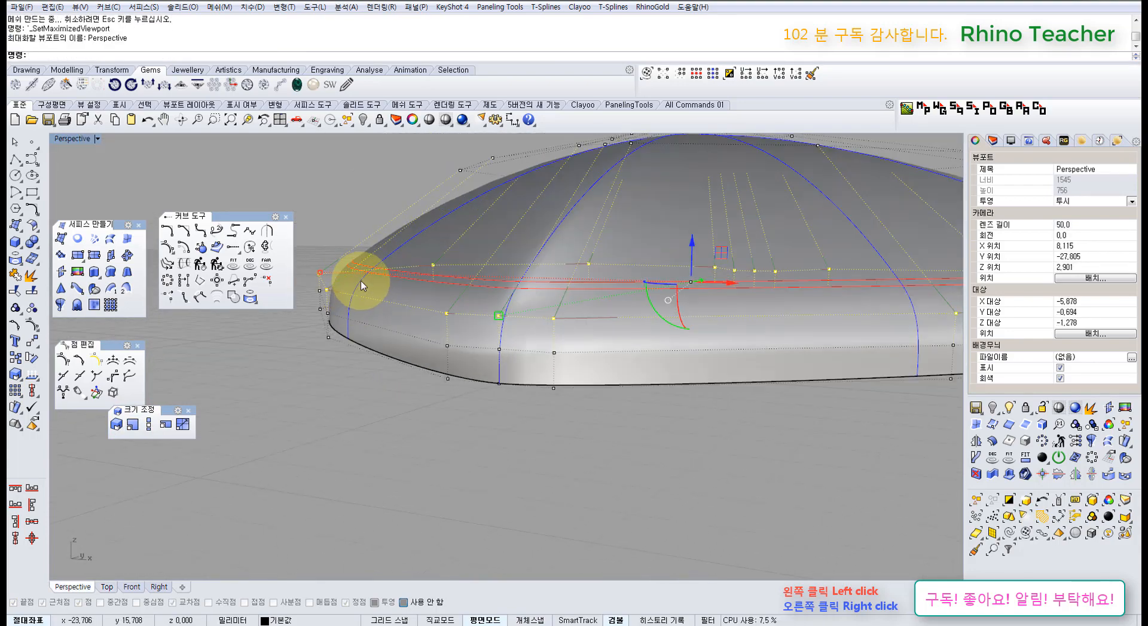
{"action": "right_click_drag", "start_coordinate": [361, 292], "coordinate": [359, 345]}
{"action": "scroll", "coordinate": [360, 326], "scroll_direction": "down", "scroll_amount": 3}
{"action": "right_click_drag", "start_coordinate": [371, 307], "coordinate": [464, 282]}
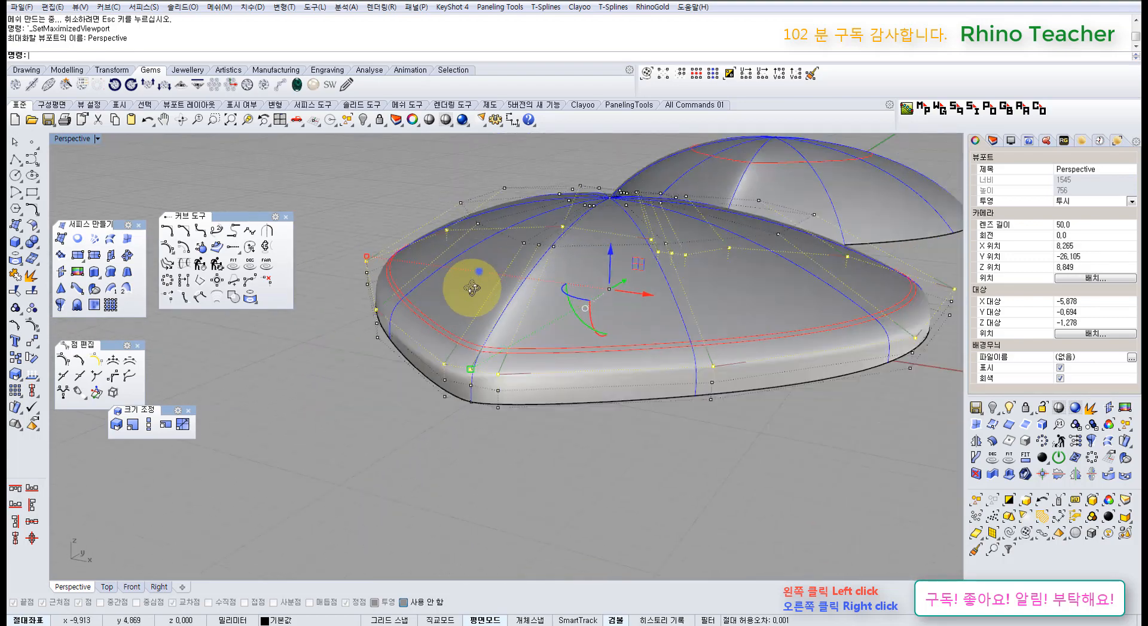
{"action": "scroll", "coordinate": [471, 325], "scroll_direction": "up", "scroll_amount": 5}
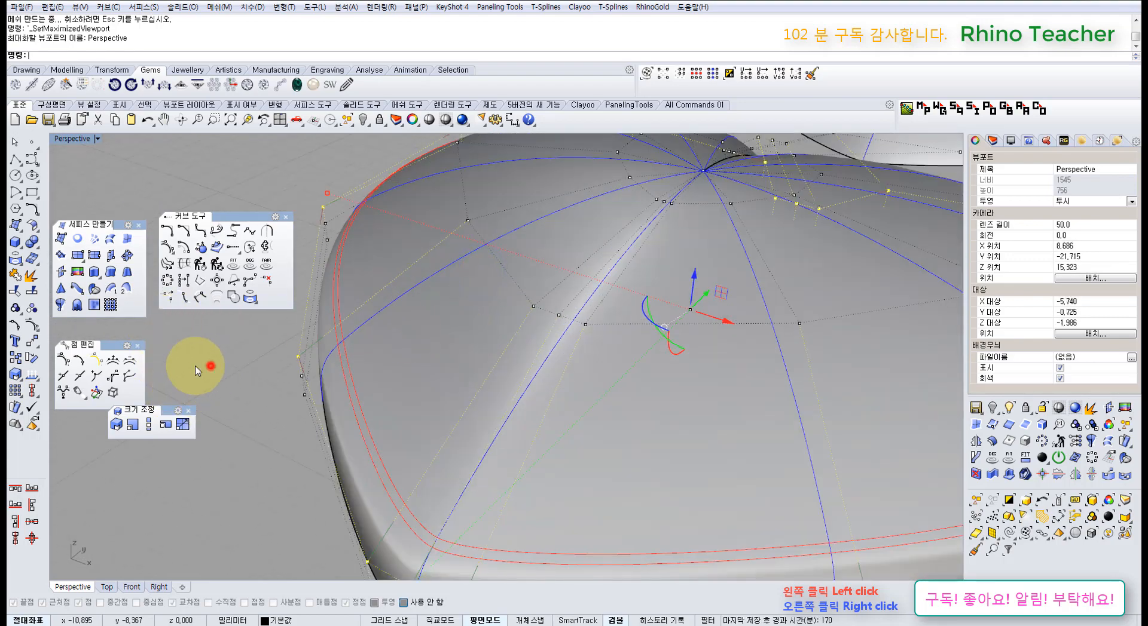
{"action": "left_click", "coordinate": [63, 376]}
{"action": "left_click", "coordinate": [460, 377]}
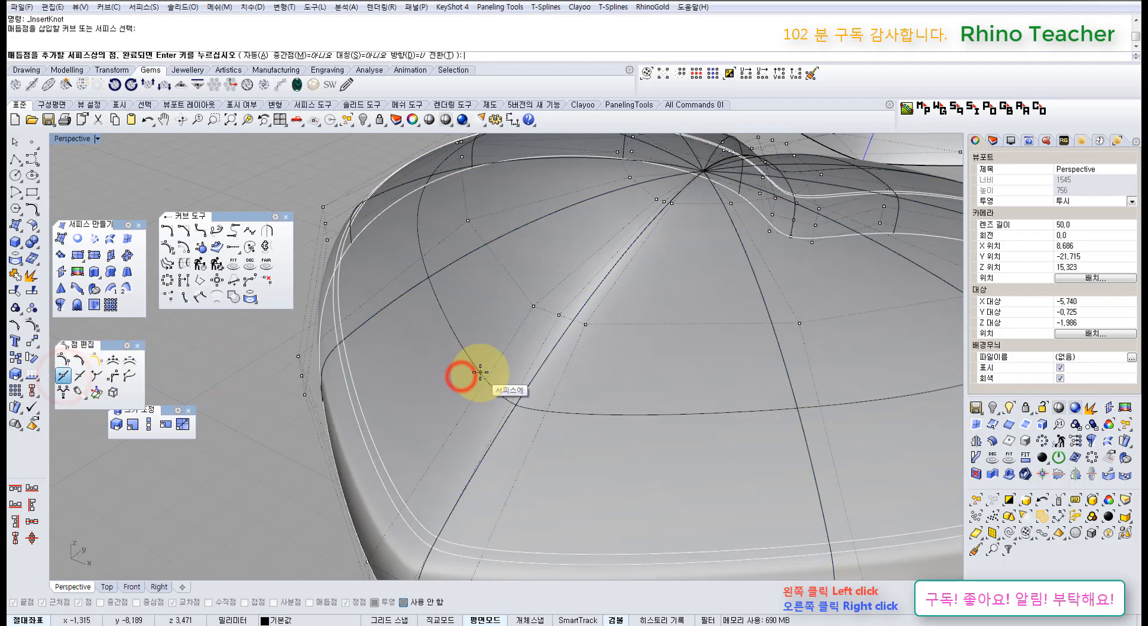
{"action": "left_click", "coordinate": [476, 375]}
{"action": "left_click", "coordinate": [486, 373]}
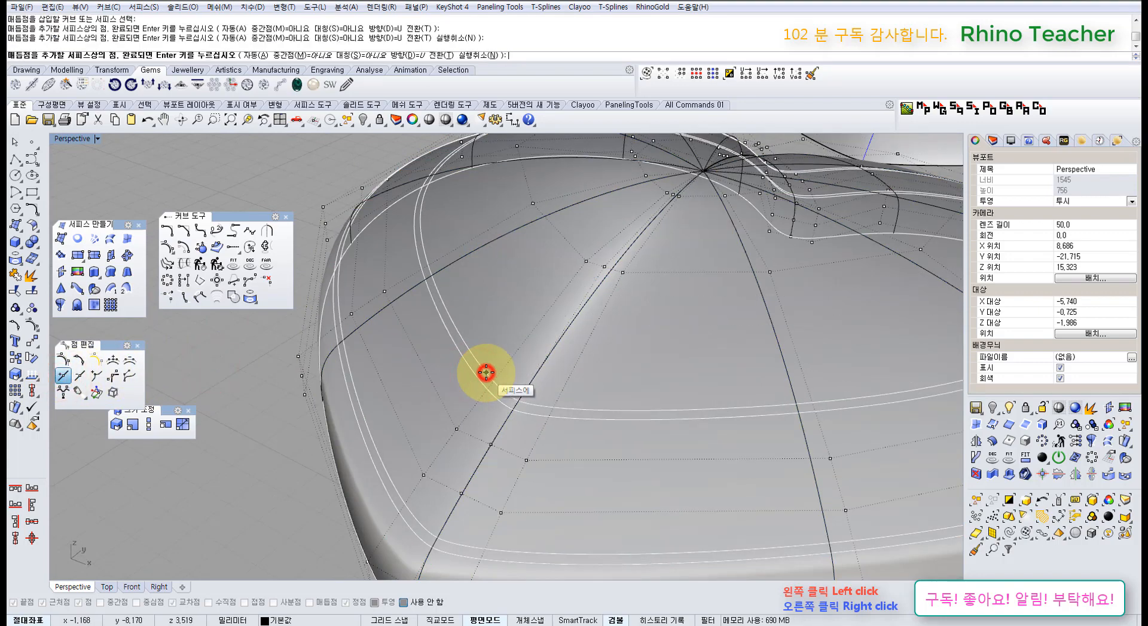
{"action": "scroll", "coordinate": [485, 373], "scroll_direction": "down", "scroll_amount": 5}
{"action": "mouse_move", "coordinate": [475, 359]}
{"action": "right_mouse_down"}
{"action": "mouse_move", "coordinate": [477, 338]}
{"action": "mouse_move", "coordinate": [468, 366]}
{"action": "right_mouse_up"}
{"action": "right_click", "coordinate": [475, 345]}
- Select the U-direction control point rows between the rim and inner knot pairs, show them in Right view, and float the Transform tools
{"action": "scroll", "coordinate": [438, 325], "scroll_direction": "up", "scroll_amount": 3}
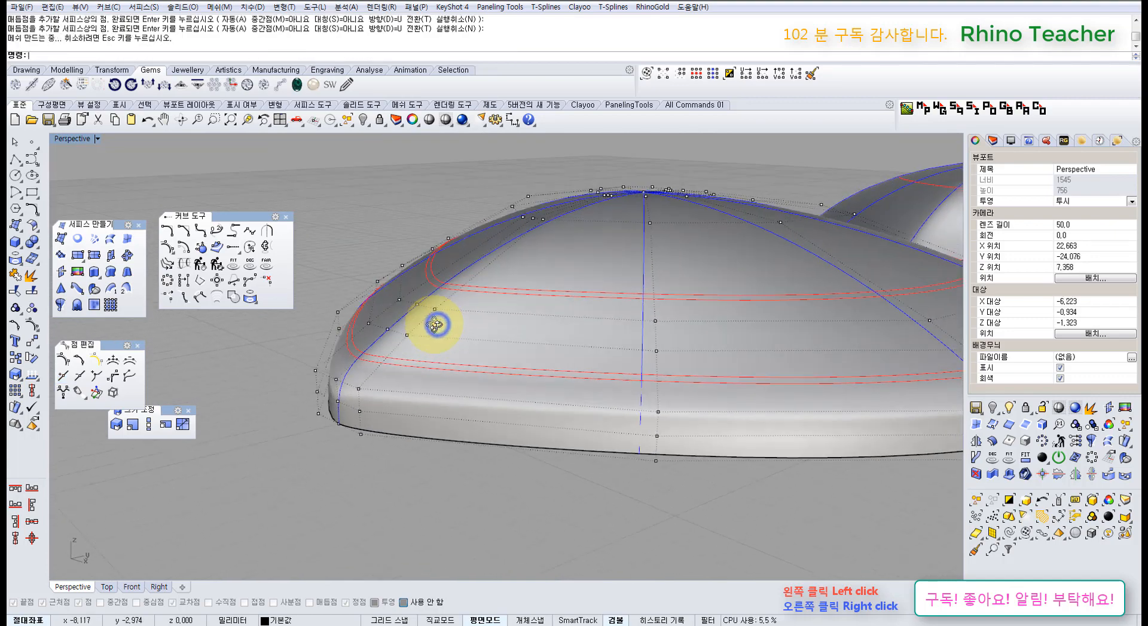
{"action": "right_click_drag", "start_coordinate": [438, 325], "coordinate": [370, 331]}
{"action": "left_click", "coordinate": [404, 310]}
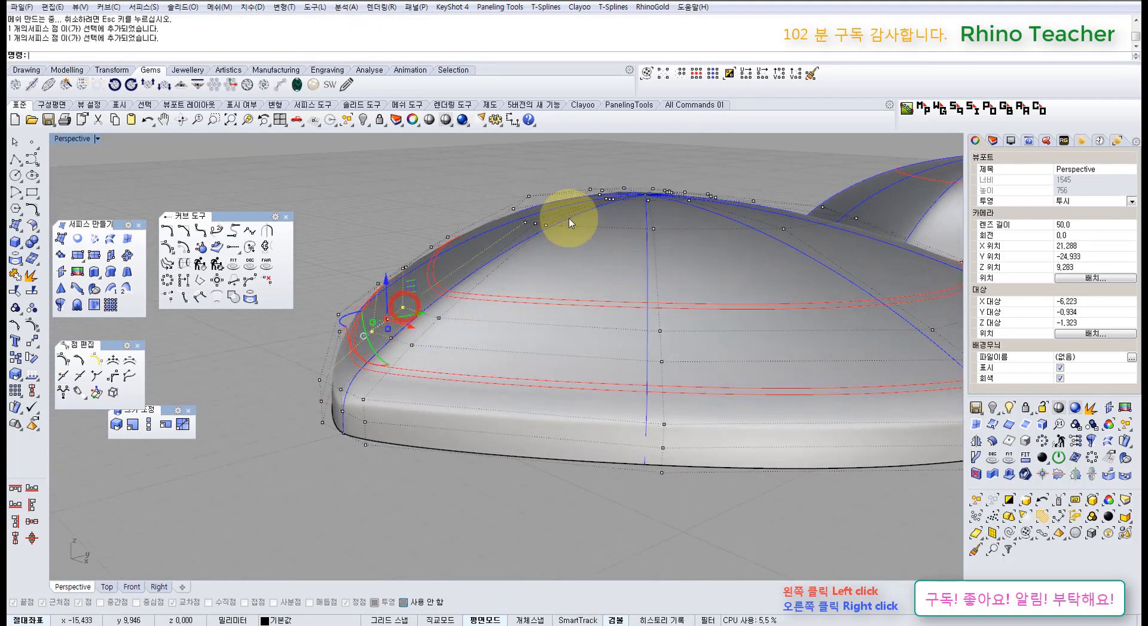
{"action": "left_click", "coordinate": [697, 71]}
{"action": "right_click_drag", "start_coordinate": [502, 340], "coordinate": [486, 365]}
{"action": "key", "text": "ctrl+F2"}
{"action": "key", "text": "ctrl+F3"}
{"action": "scroll", "coordinate": [512, 340], "scroll_direction": "down", "scroll_amount": 4}
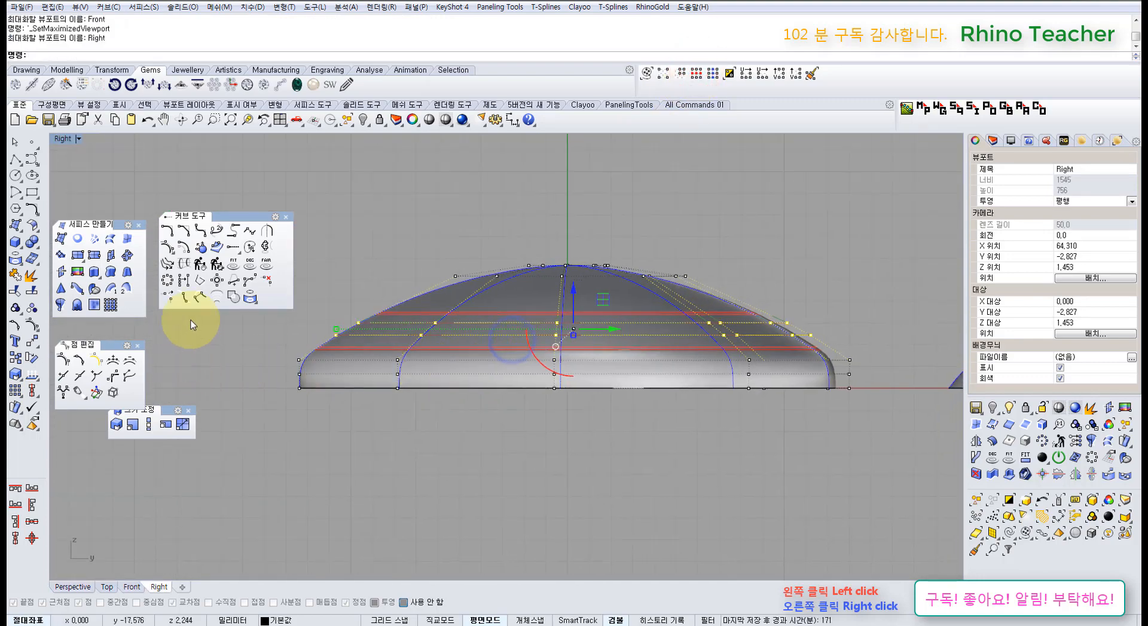
{"action": "left_click", "coordinate": [34, 345]}
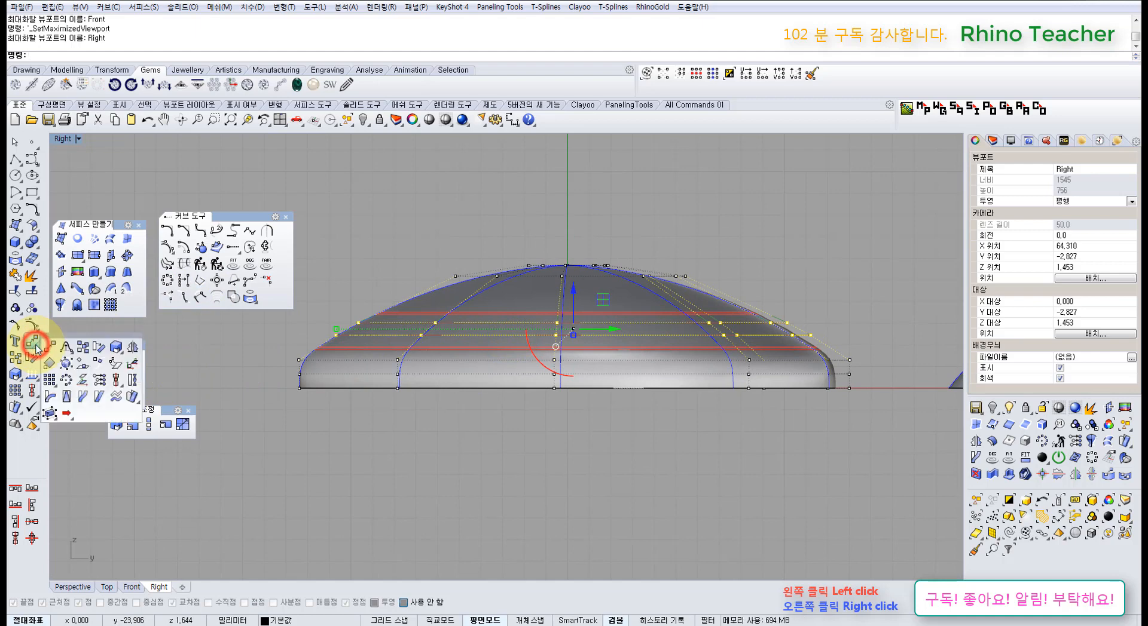
{"action": "left_click", "coordinate": [67, 344]}
{"action": "left_click_drag", "start_coordinate": [103, 463], "coordinate": [104, 454]}
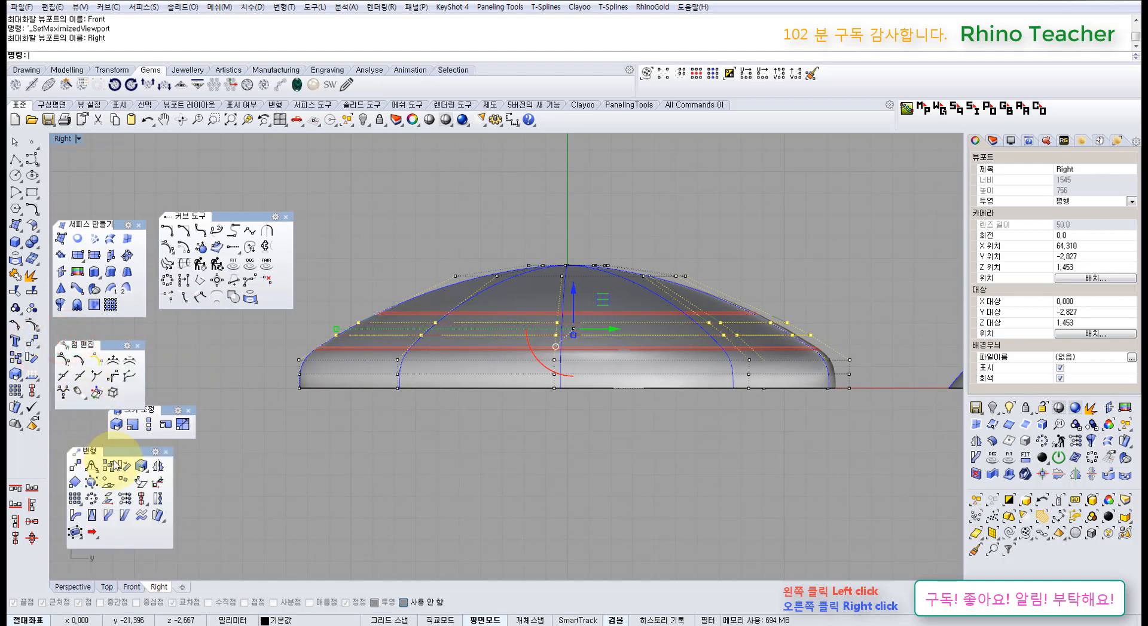
- Try aligning the selected control point rows to one lower world Z height with Set Points, and undo the alignment
{"action": "left_click", "coordinate": [123, 500]}
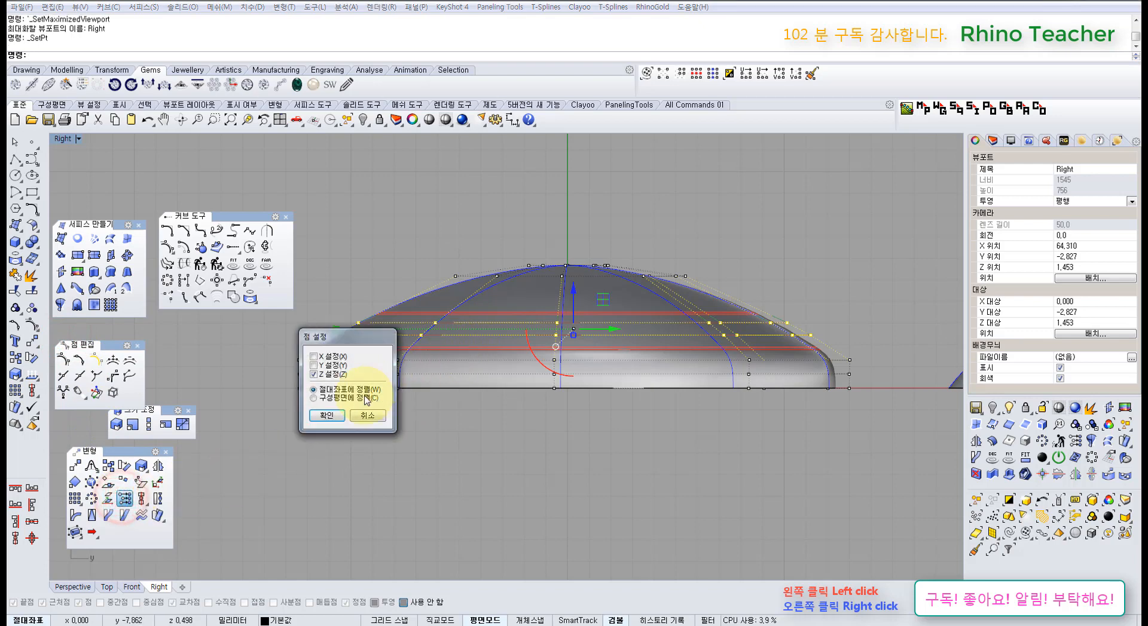
{"action": "left_click", "coordinate": [332, 417]}
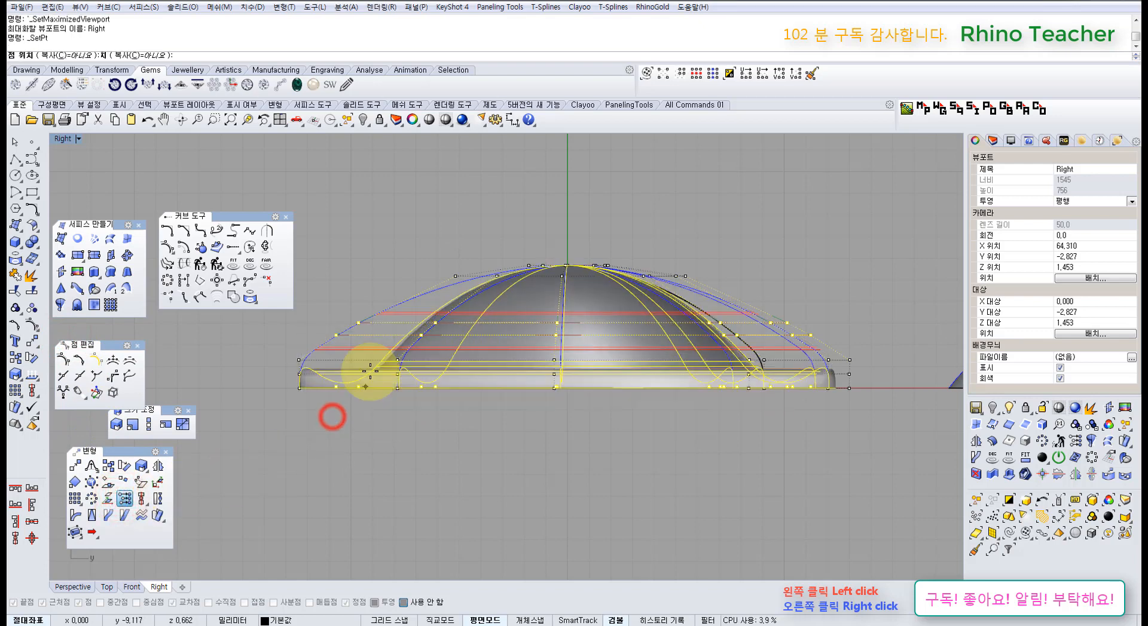
{"action": "left_click", "coordinate": [381, 354]}
{"action": "key", "text": "ctrl+F4"}
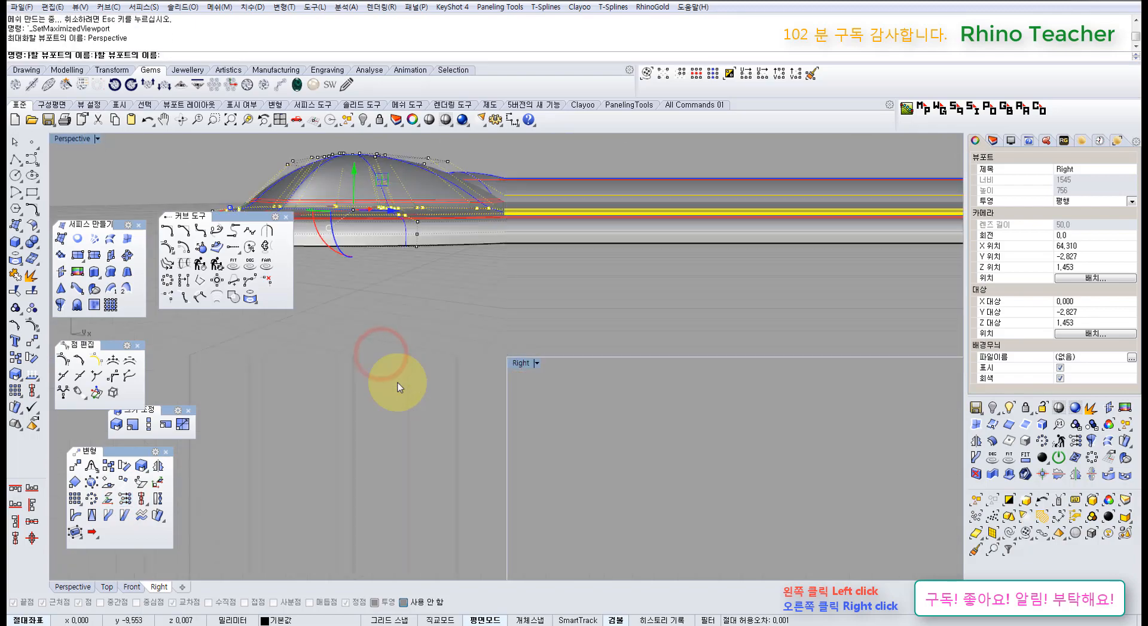
{"action": "right_click_drag", "start_coordinate": [469, 330], "coordinate": [512, 403]}
{"action": "key", "text": "ctrl+z"}
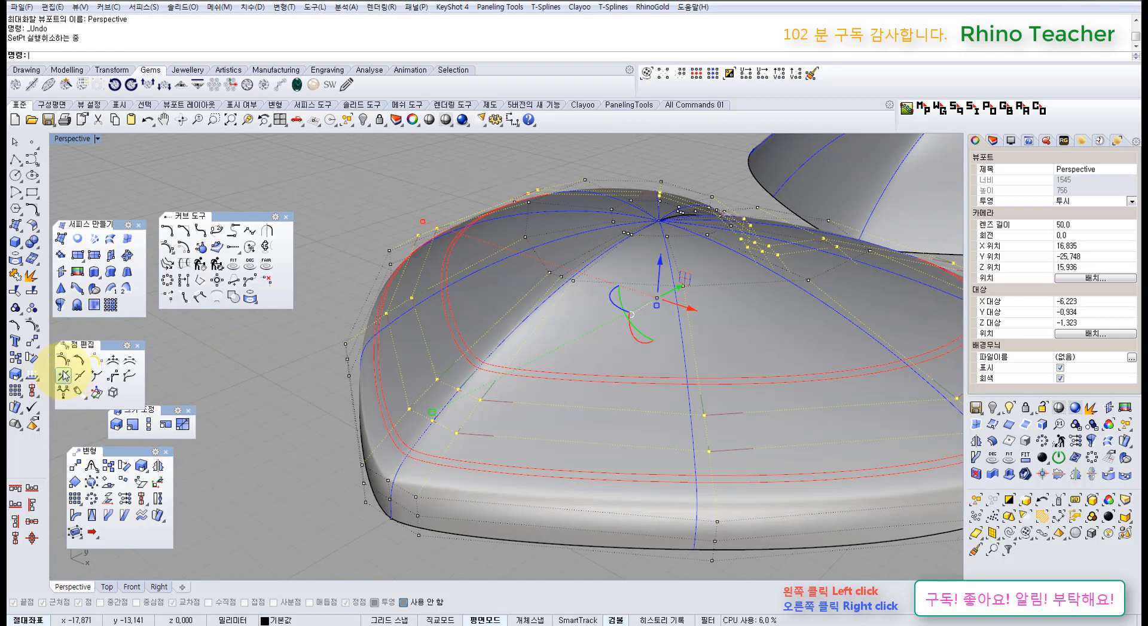
- Insert an additional U-direction knot just inside the inner knot pair on the front heart surface
{"action": "left_click", "coordinate": [517, 353]}
{"action": "scroll", "coordinate": [491, 365], "scroll_direction": "up", "scroll_amount": 2}
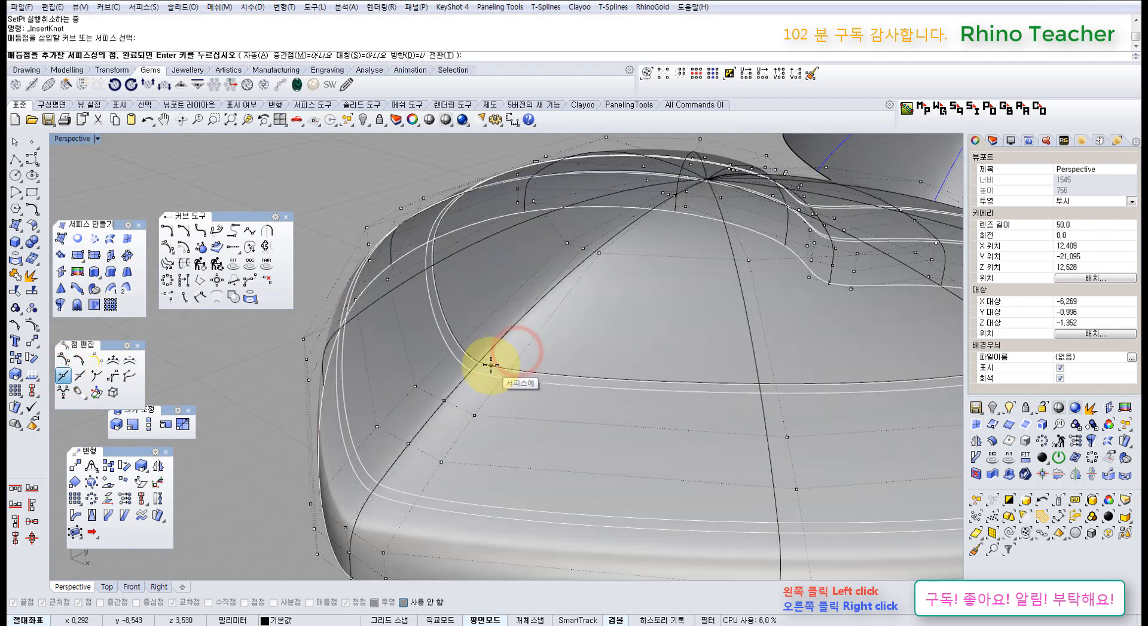
{"action": "left_click", "coordinate": [492, 361]}
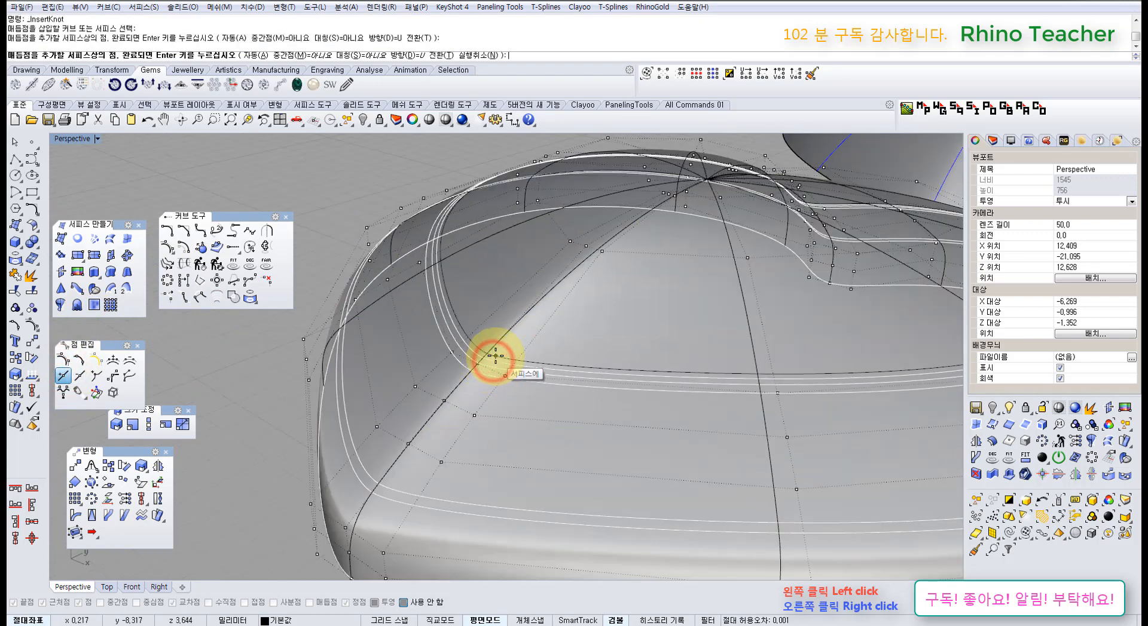
{"action": "right_click", "coordinate": [495, 355]}
- Select the U-direction control point rows from the rim knots to the inner knots and align them to one lower world Z height in Right view
{"action": "right_click_drag", "start_coordinate": [495, 354], "coordinate": [421, 394]}
{"action": "left_click_drag", "start_coordinate": [389, 422], "coordinate": [479, 503]}
{"action": "left_click_drag", "start_coordinate": [432, 385], "coordinate": [520, 440]}
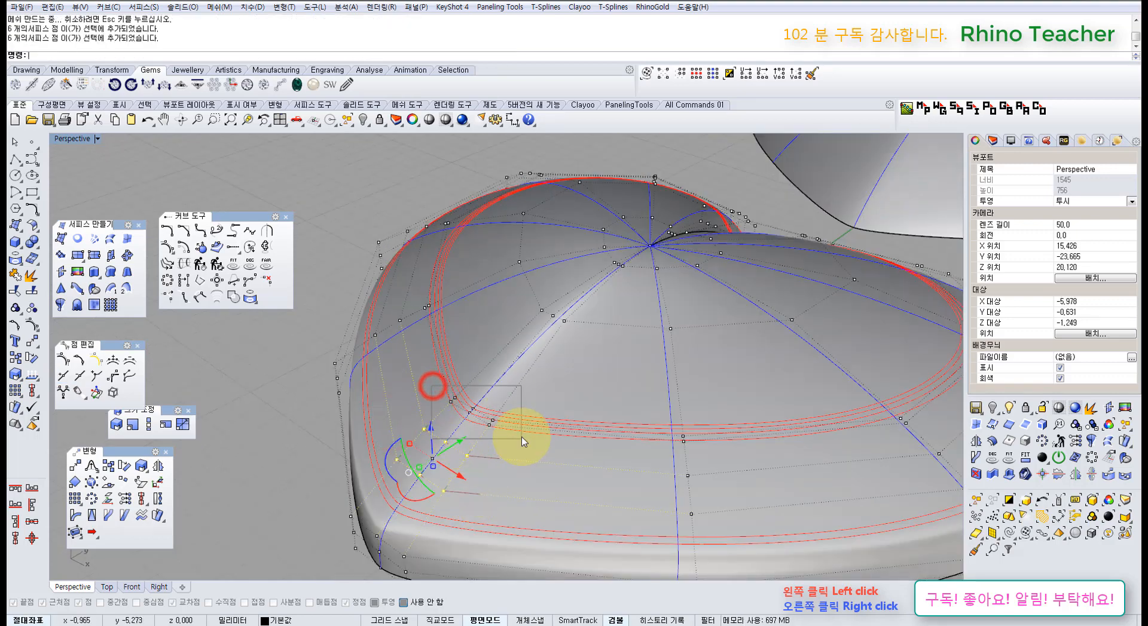
{"action": "left_click", "coordinate": [696, 75]}
{"action": "key", "text": "ctrl+F2"}
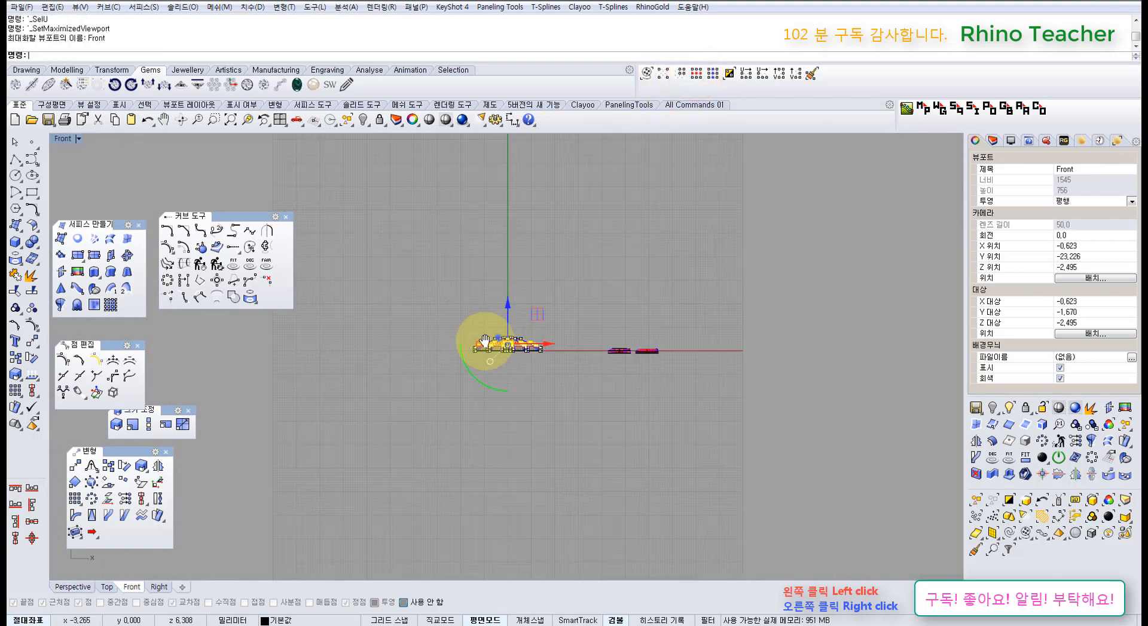
{"action": "scroll", "coordinate": [441, 351], "scroll_direction": "up", "scroll_amount": 3}
{"action": "right_click_drag", "start_coordinate": [484, 341], "coordinate": [426, 356]}
{"action": "key", "text": "ctrl+F3"}
{"action": "left_click", "coordinate": [125, 499]}
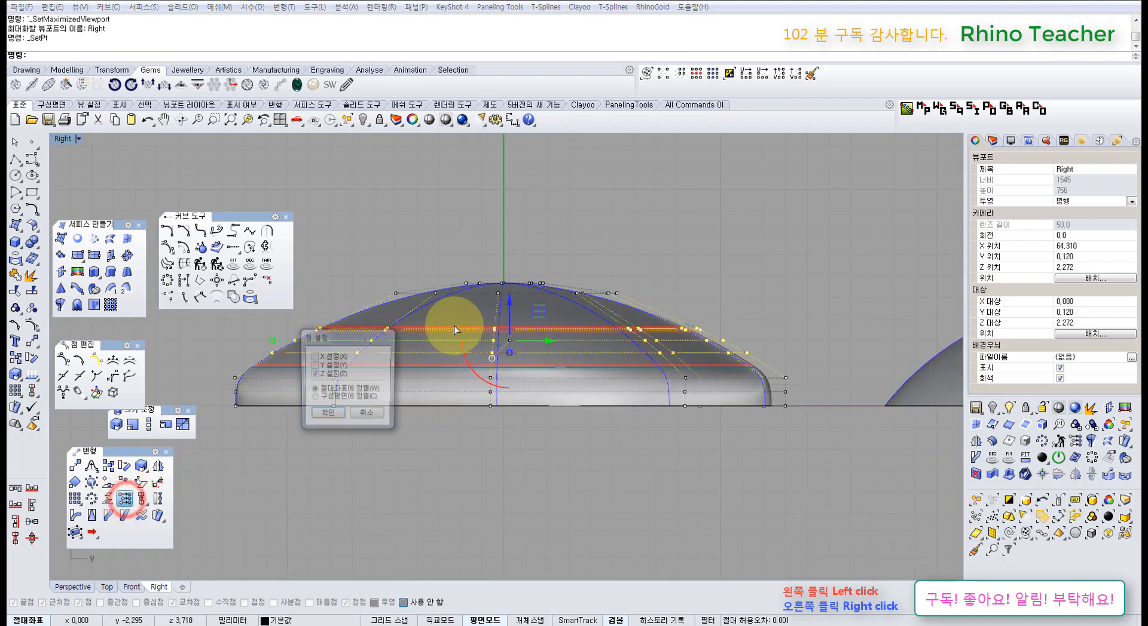
{"action": "left_click", "coordinate": [338, 416]}
{"action": "scroll", "coordinate": [305, 358], "scroll_direction": "up", "scroll_amount": 3}
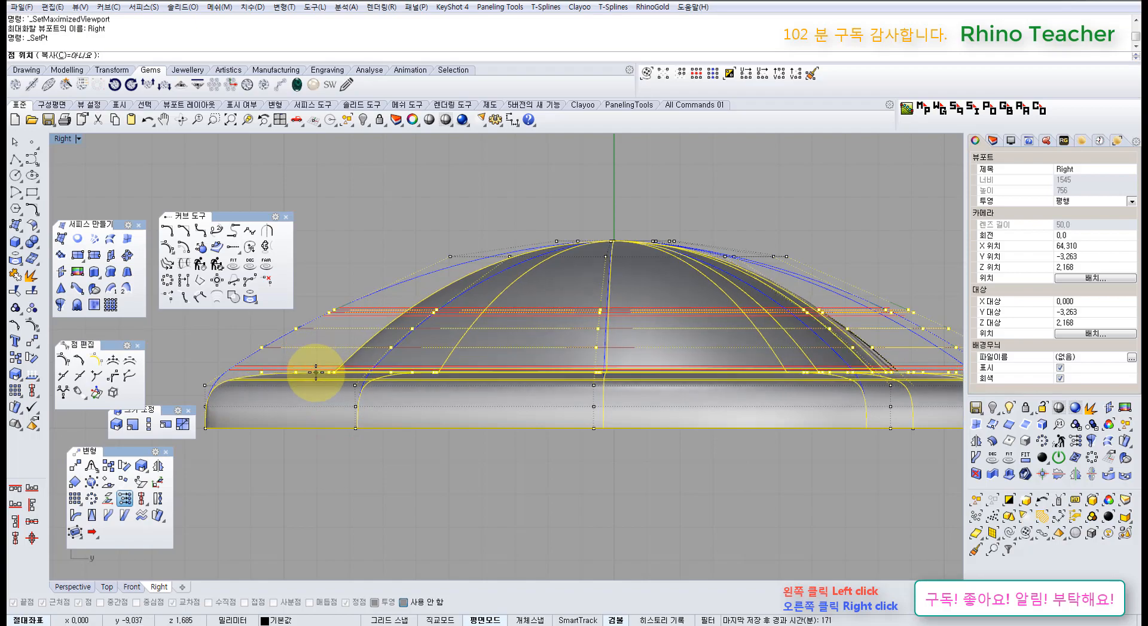
{"action": "left_click", "coordinate": [316, 372]}
- Examine the lowered border around the front heart's dome and notch from several angles in Perspective view
{"action": "key", "text": "ctrl+F4"}
{"action": "right_click_drag", "start_coordinate": [420, 312], "coordinate": [451, 410]}
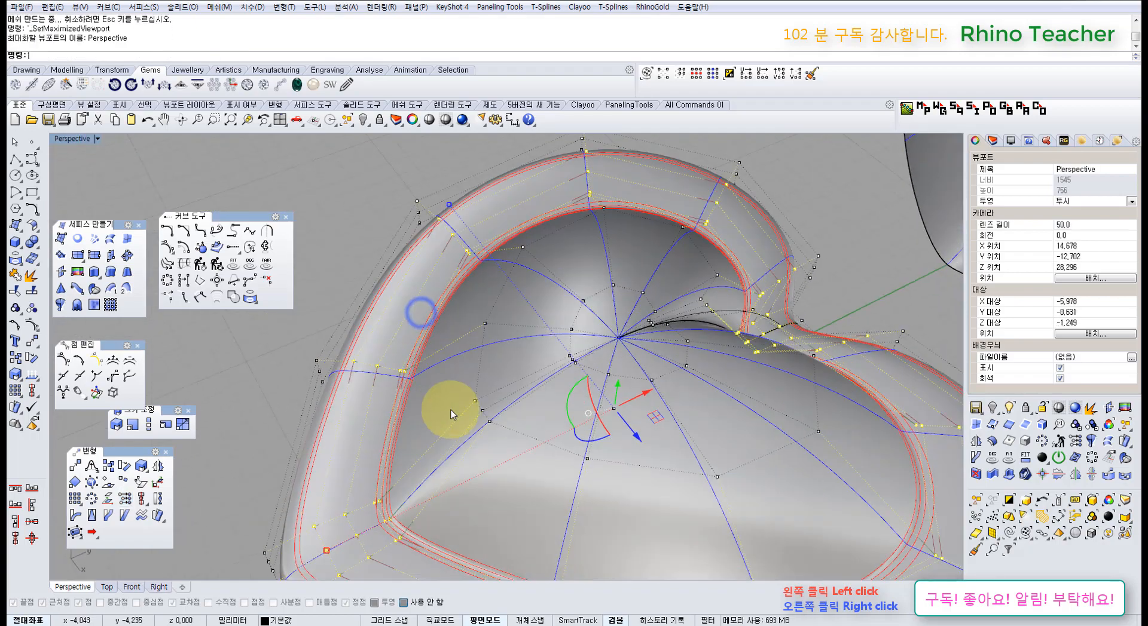
{"action": "scroll", "coordinate": [436, 358], "scroll_direction": "down", "scroll_amount": 5}
{"action": "left_click", "coordinate": [714, 416]}
{"action": "right_click_drag", "start_coordinate": [646, 364], "coordinate": [538, 402]}
{"action": "scroll", "coordinate": [550, 388], "scroll_direction": "up", "scroll_amount": 5}
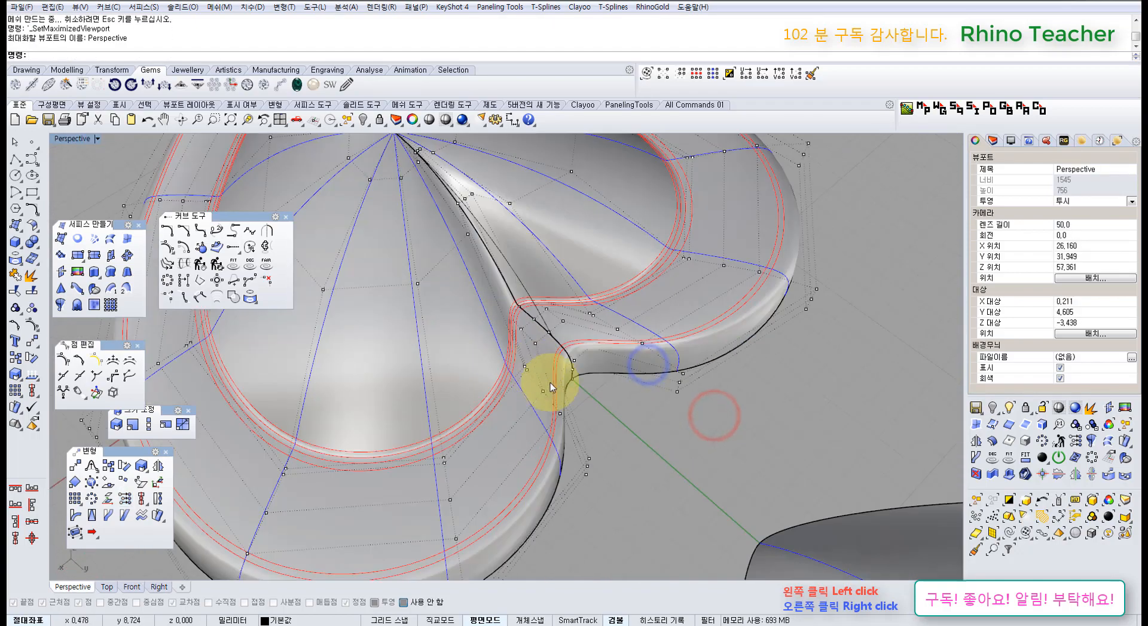
{"action": "scroll", "coordinate": [550, 387], "scroll_direction": "down", "scroll_amount": 5}
{"action": "mouse_move", "coordinate": [465, 326]}
{"action": "right_mouse_down"}
{"action": "mouse_move", "coordinate": [487, 333]}
{"action": "mouse_move", "coordinate": [495, 281]}
{"action": "mouse_move", "coordinate": [546, 226]}
{"action": "mouse_move", "coordinate": [575, 388]}
{"action": "mouse_move", "coordinate": [622, 366]}
{"action": "mouse_move", "coordinate": [569, 365]}
{"action": "mouse_move", "coordinate": [543, 404]}
{"action": "mouse_move", "coordinate": [635, 342]}
{"action": "mouse_move", "coordinate": [604, 392]}
{"action": "mouse_move", "coordinate": [615, 333]}
{"action": "mouse_move", "coordinate": [415, 351]}
{"action": "mouse_move", "coordinate": [461, 335]}
{"action": "mouse_move", "coordinate": [277, 440]}
{"action": "right_mouse_up"}
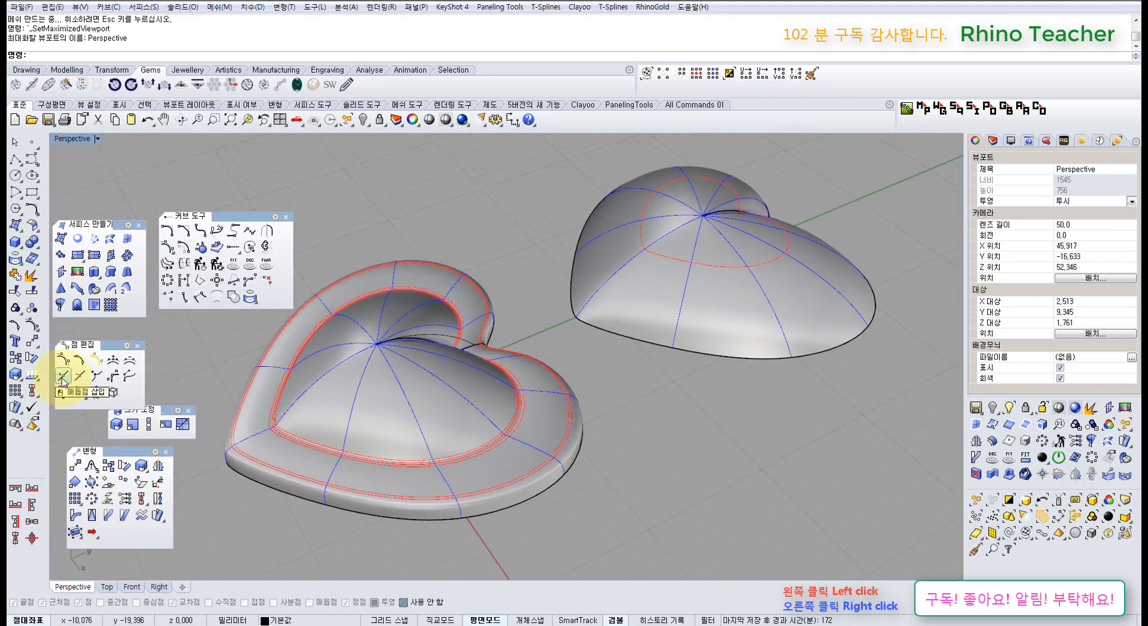
- Try inserting one U-direction control point row near the rear heart's lower rim, with its control points shown
{"action": "right_click_drag", "start_coordinate": [458, 375], "coordinate": [449, 409]}
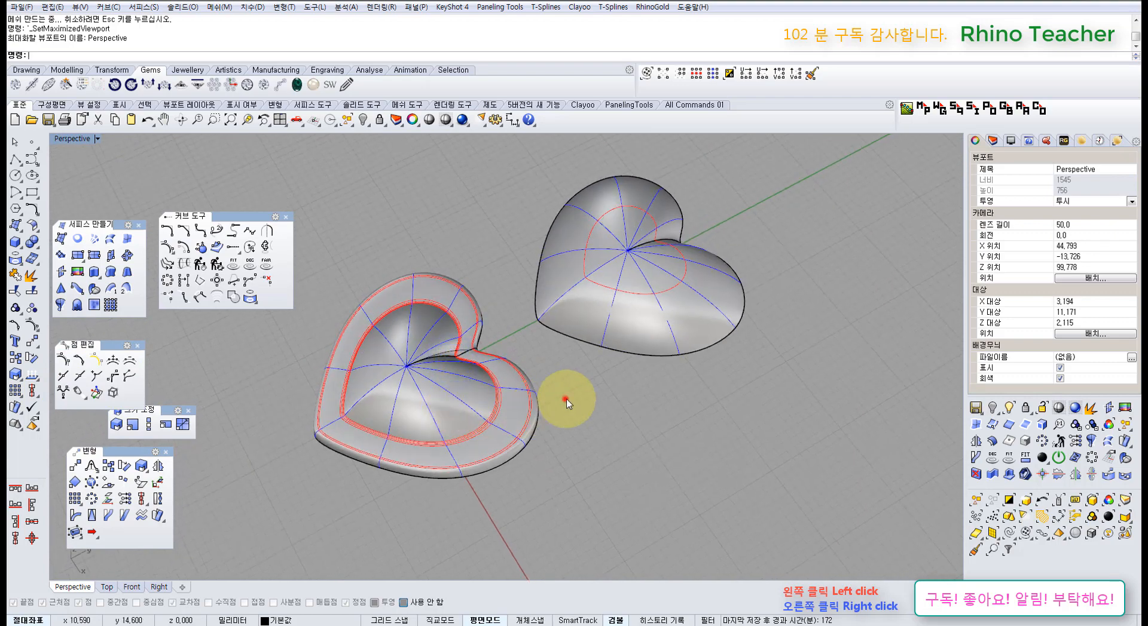
{"action": "right_click_drag", "start_coordinate": [565, 399], "coordinate": [315, 269], "text": "shift"}
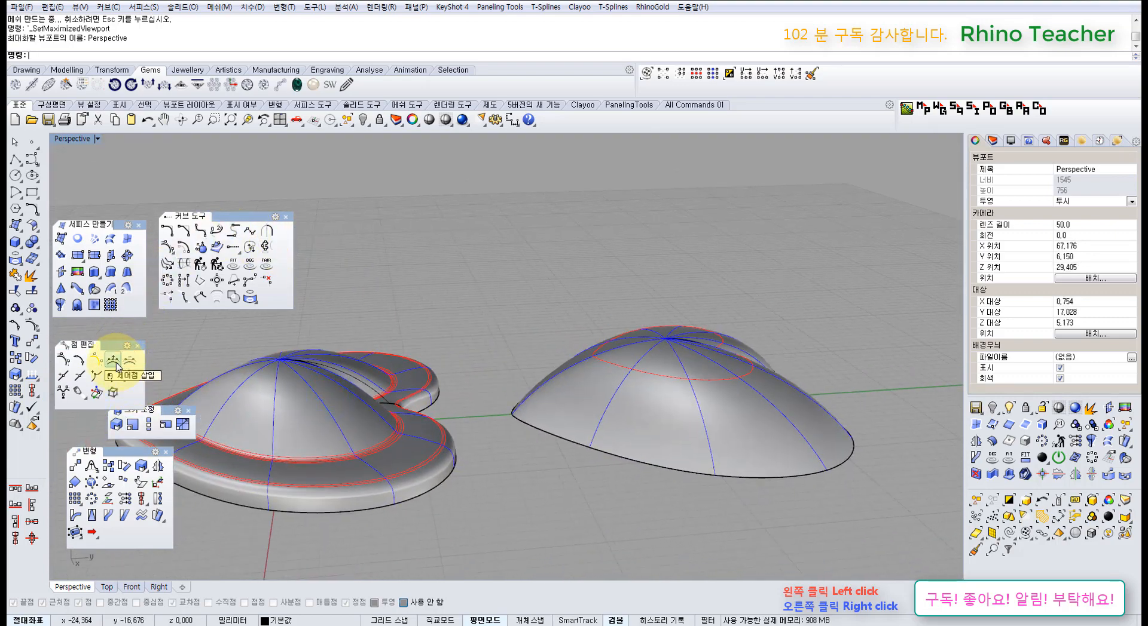
{"action": "right_click_drag", "start_coordinate": [600, 386], "coordinate": [230, 346]}
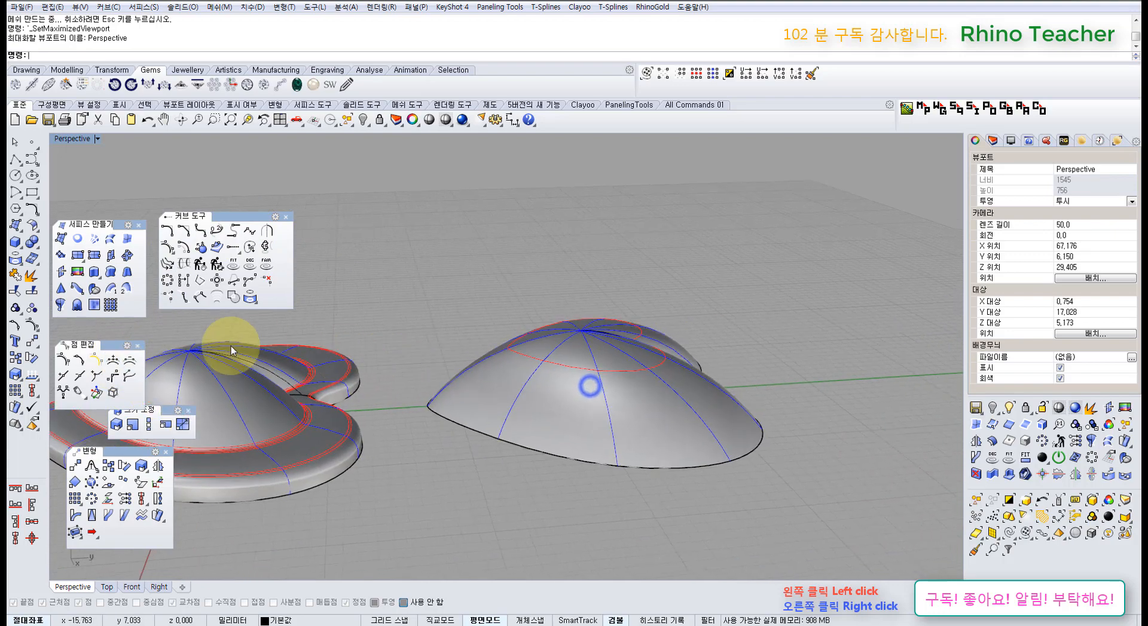
{"action": "left_click", "coordinate": [114, 360]}
{"action": "left_click", "coordinate": [519, 383]}
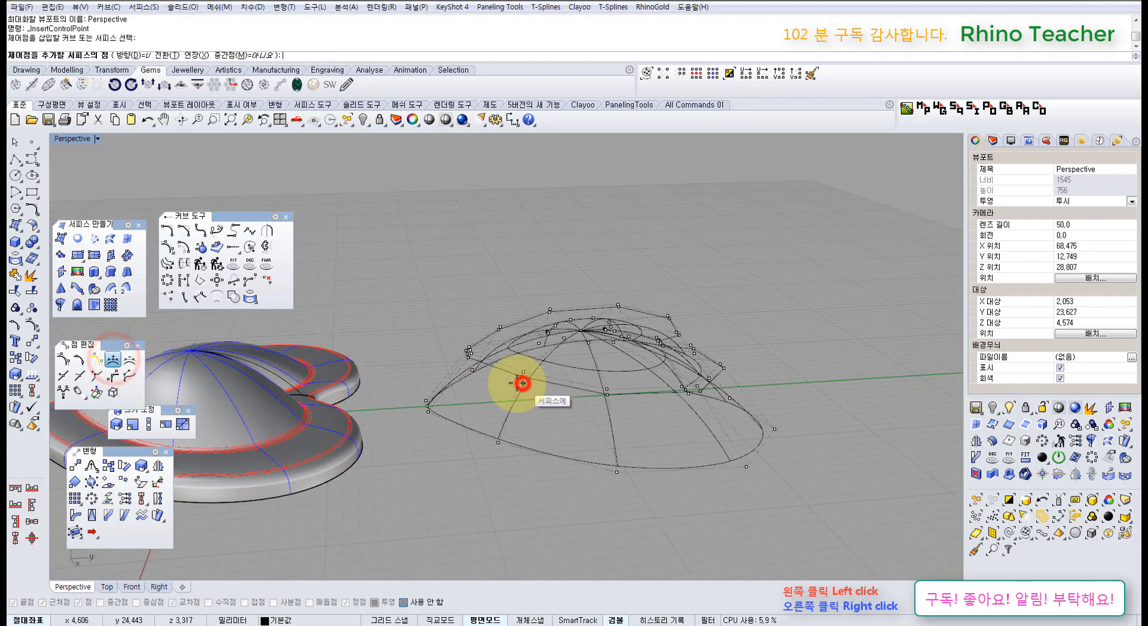
{"action": "right_click", "coordinate": [485, 399]}
{"action": "scroll", "coordinate": [485, 399], "scroll_direction": "up", "scroll_amount": 3}
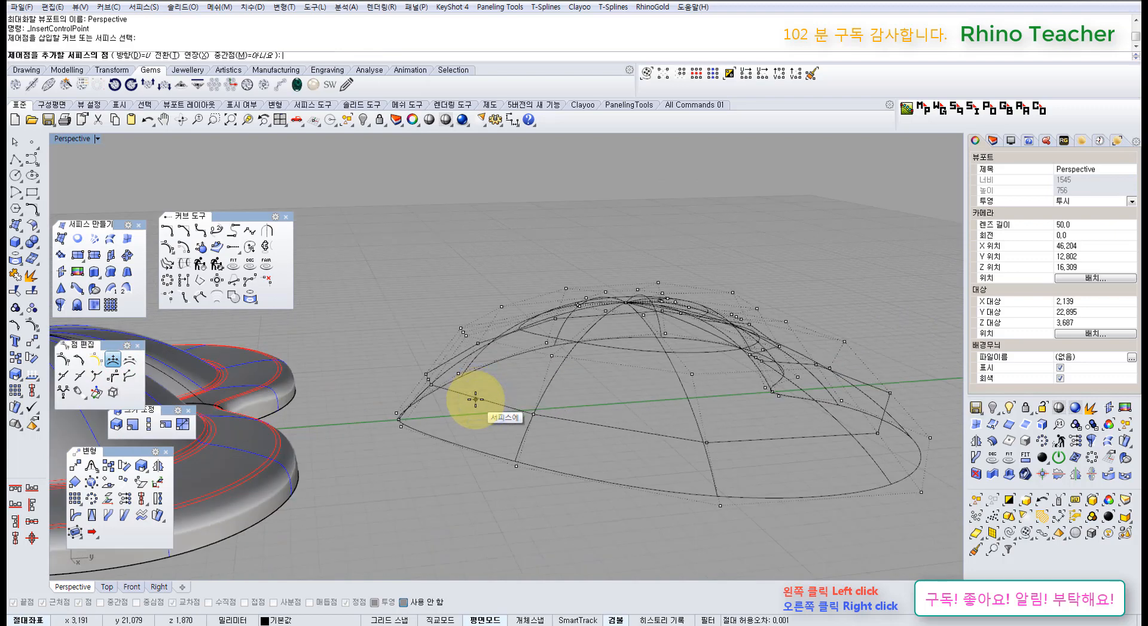
{"action": "left_click", "coordinate": [475, 401]}
{"action": "mouse_move", "coordinate": [468, 400]}
{"action": "right_mouse_down"}
{"action": "mouse_move", "coordinate": [461, 388]}
{"action": "mouse_move", "coordinate": [458, 418]}
{"action": "mouse_move", "coordinate": [488, 404]}
{"action": "mouse_move", "coordinate": [468, 358]}
{"action": "mouse_move", "coordinate": [401, 378]}
{"action": "mouse_move", "coordinate": [430, 376]}
{"action": "mouse_move", "coordinate": [404, 377]}
{"action": "mouse_move", "coordinate": [410, 389]}
{"action": "right_mouse_up"}
{"action": "left_click", "coordinate": [488, 405]}
{"action": "key", "text": "F10"}
- Try moving the control points at the rear heart's tip outward, and undo the moves and the row insertion
{"action": "scroll", "coordinate": [424, 376], "scroll_direction": "up", "scroll_amount": 4}
{"action": "left_click_drag", "start_coordinate": [449, 409], "coordinate": [449, 409]}
{"action": "right_click_drag", "start_coordinate": [450, 384], "coordinate": [452, 412]}
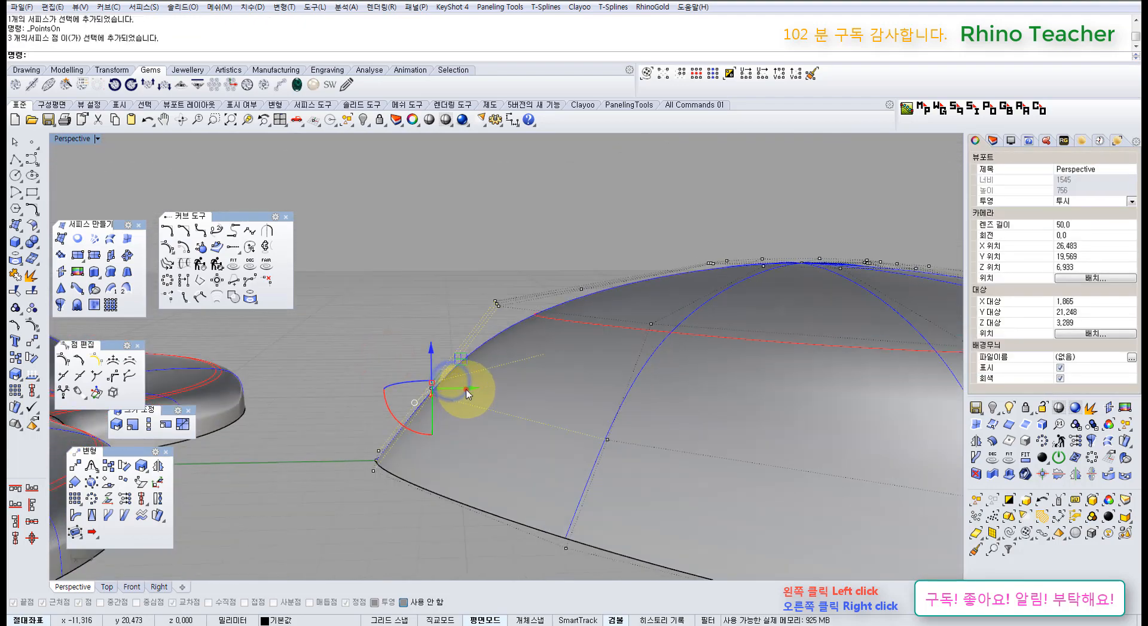
{"action": "left_click_drag", "start_coordinate": [466, 390], "coordinate": [403, 390]}
{"action": "key", "text": "ctrl+z"}
{"action": "left_click_drag", "start_coordinate": [466, 269], "coordinate": [473, 304]}
{"action": "left_click_drag", "start_coordinate": [439, 347], "coordinate": [433, 353]}
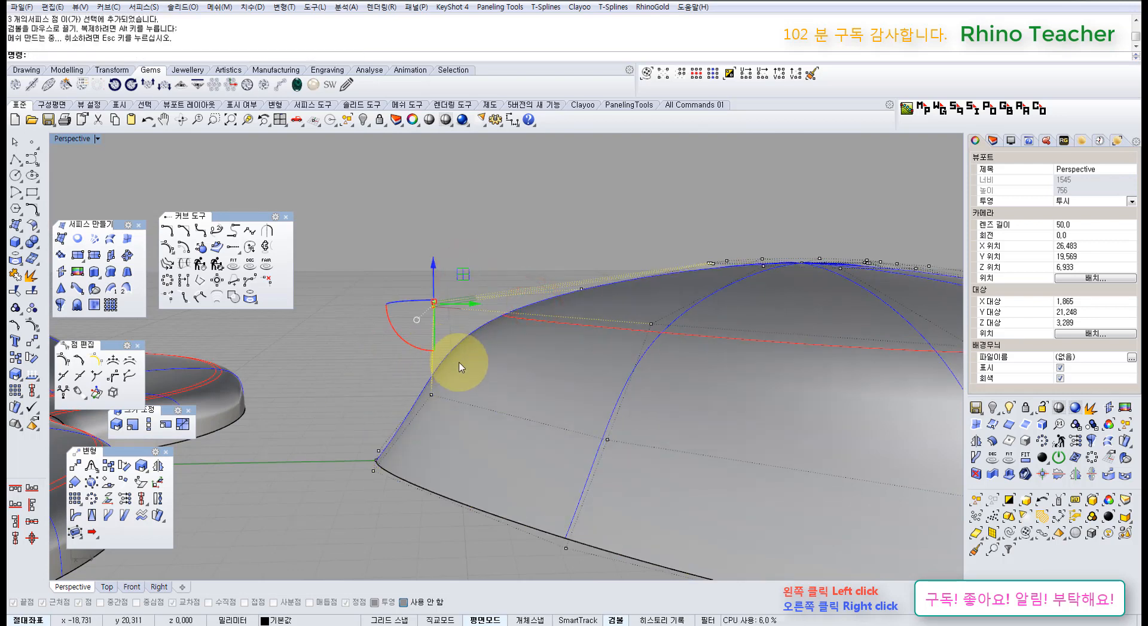
{"action": "key", "text": "ctrl+z"}
{"action": "key", "text": "ctrl+z"}
- Insert two U-direction control point rows close together near the rear heart's lower rim
{"action": "right_click_drag", "start_coordinate": [422, 371], "coordinate": [472, 376]}
{"action": "key", "text": "F10"}
{"action": "scroll", "coordinate": [482, 362], "scroll_direction": "down", "scroll_amount": 5}
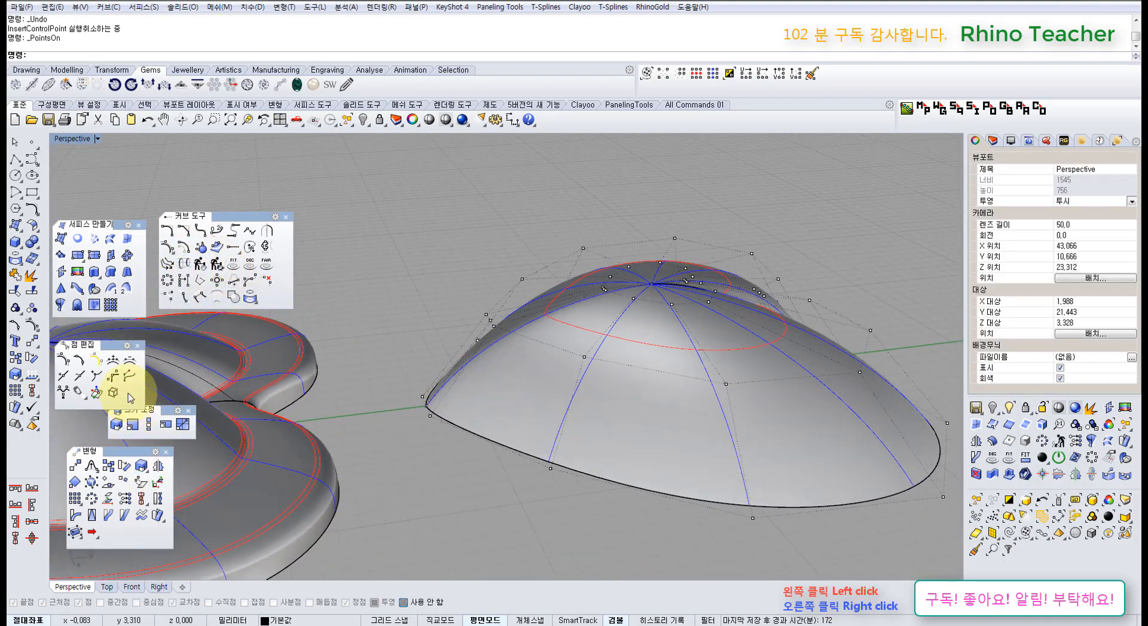
{"action": "left_click", "coordinate": [112, 361]}
{"action": "left_click", "coordinate": [530, 389]}
{"action": "scroll", "coordinate": [466, 396], "scroll_direction": "up", "scroll_amount": 4}
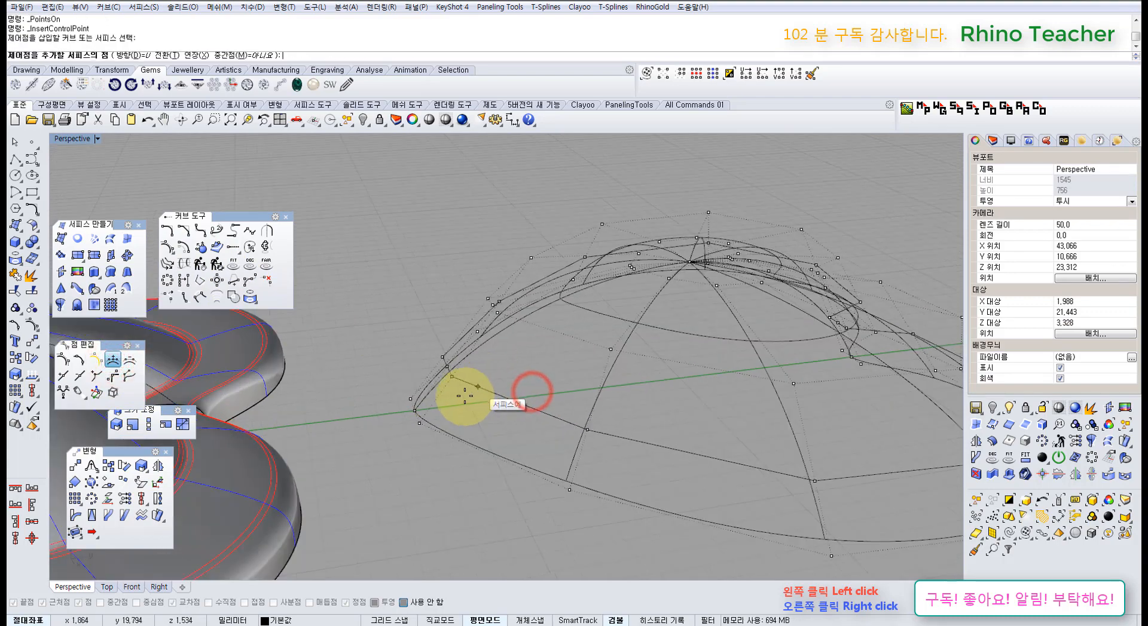
{"action": "left_click", "coordinate": [456, 397]}
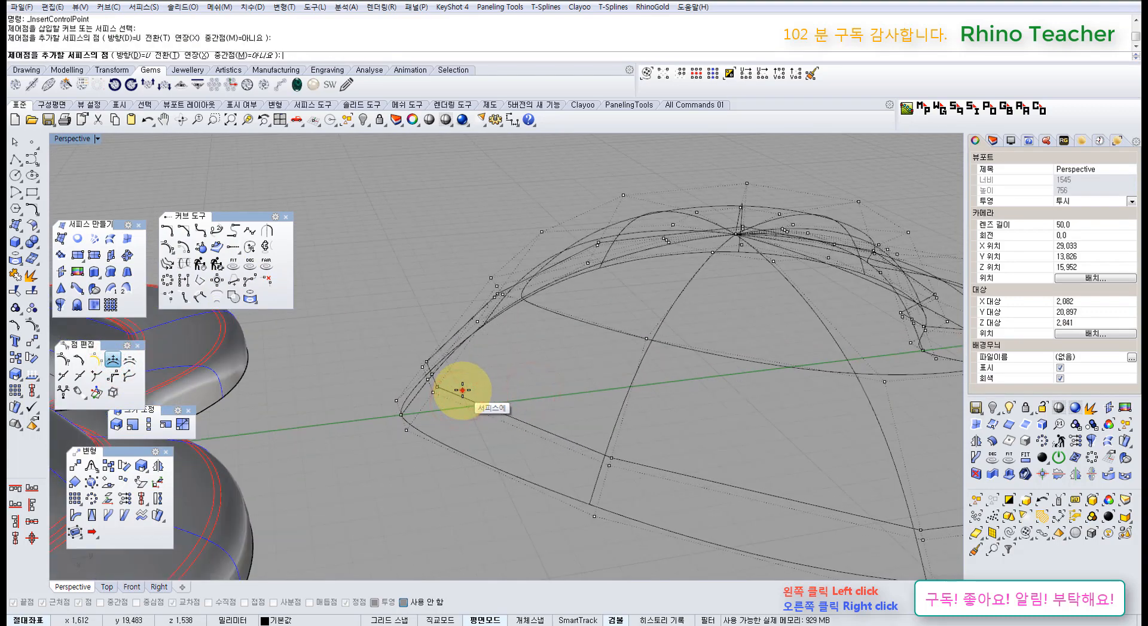
{"action": "left_click", "coordinate": [461, 391]}
{"action": "right_click", "coordinate": [462, 390]}
{"action": "right_click_drag", "start_coordinate": [471, 395], "coordinate": [428, 385]}
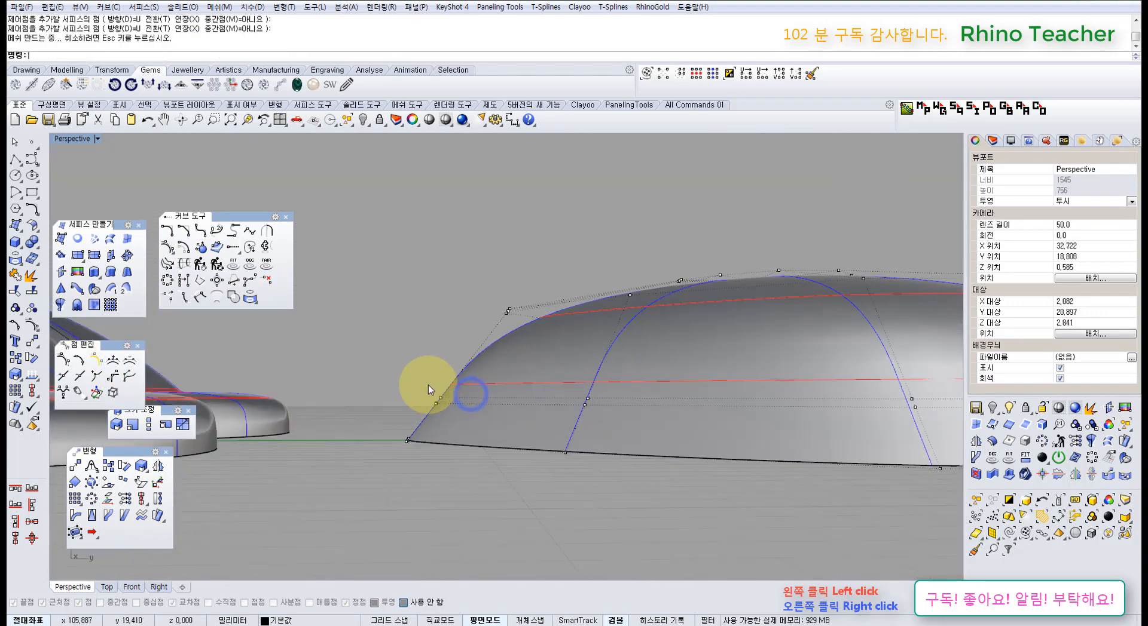
- Select the new U-direction control point rows near the rim and scale them outward in 2D about the heart's centre by about 1.085 in Top view
{"action": "scroll", "coordinate": [428, 385], "scroll_direction": "up", "scroll_amount": 6}
{"action": "left_click_drag", "start_coordinate": [409, 370], "coordinate": [433, 415]}
{"action": "scroll", "coordinate": [455, 395], "scroll_direction": "down", "scroll_amount": 4}
{"action": "right_click_drag", "start_coordinate": [477, 357], "coordinate": [560, 375]}
{"action": "key", "text": "ctrl+z"}
{"action": "left_click", "coordinate": [696, 74]}
{"action": "key", "text": "Escape"}
{"action": "key", "text": "Escape"}
{"action": "key", "text": "ctrl+F1"}
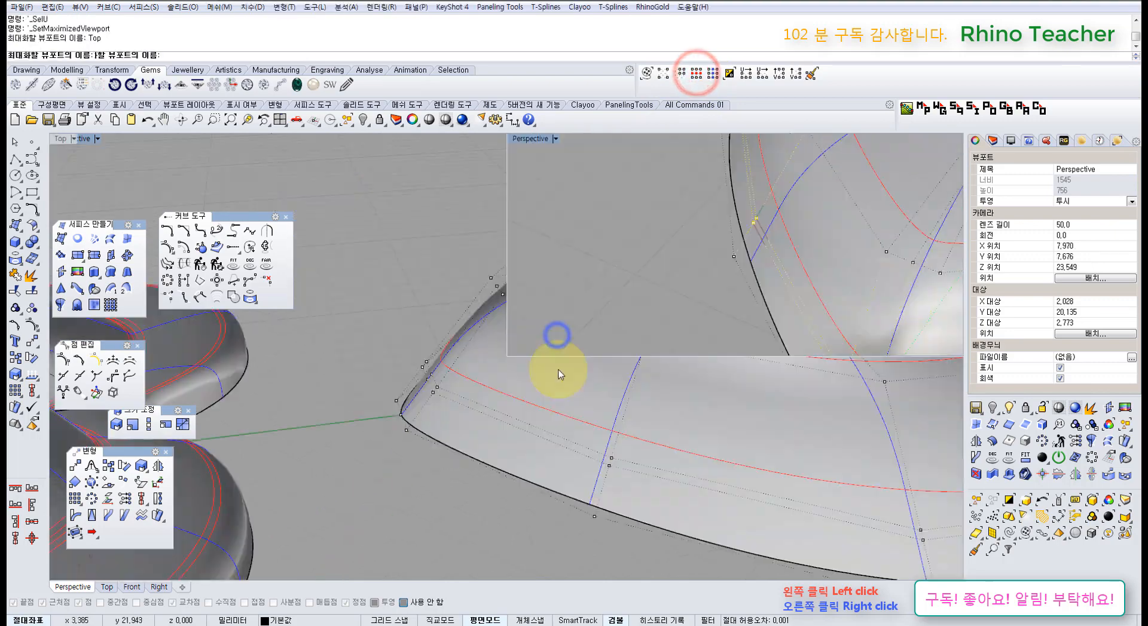
{"action": "right_click_drag", "start_coordinate": [560, 331], "coordinate": [482, 363]}
{"action": "scroll", "coordinate": [486, 357], "scroll_direction": "down", "scroll_amount": 10}
{"action": "right_click_drag", "start_coordinate": [525, 257], "coordinate": [513, 324]}
{"action": "scroll", "coordinate": [476, 238], "scroll_direction": "up", "scroll_amount": 7}
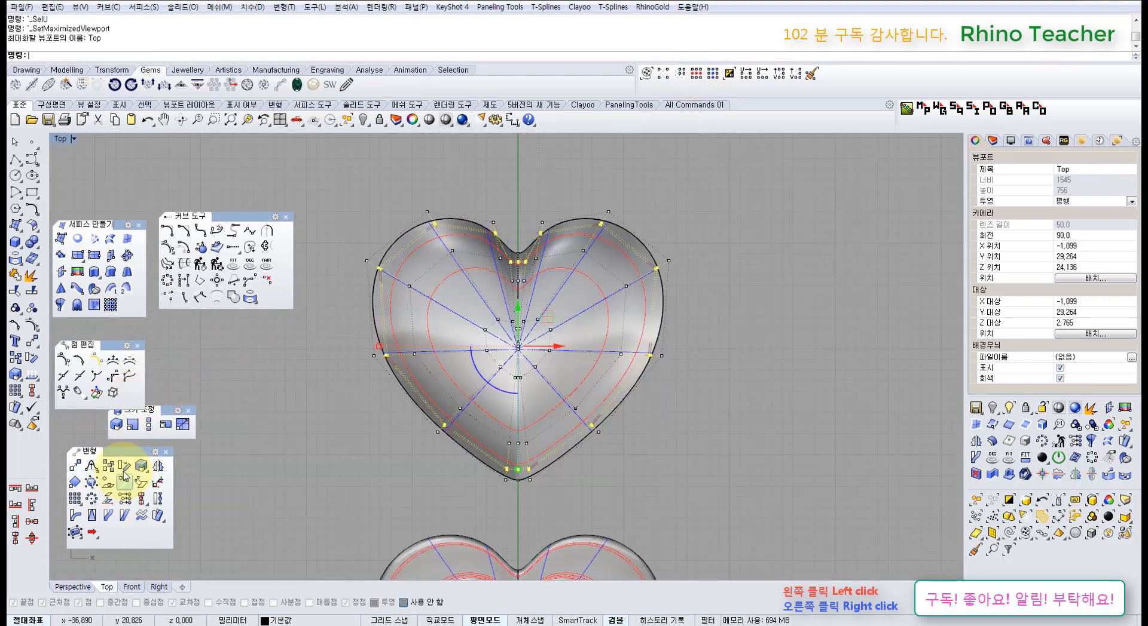
{"action": "left_click", "coordinate": [133, 425]}
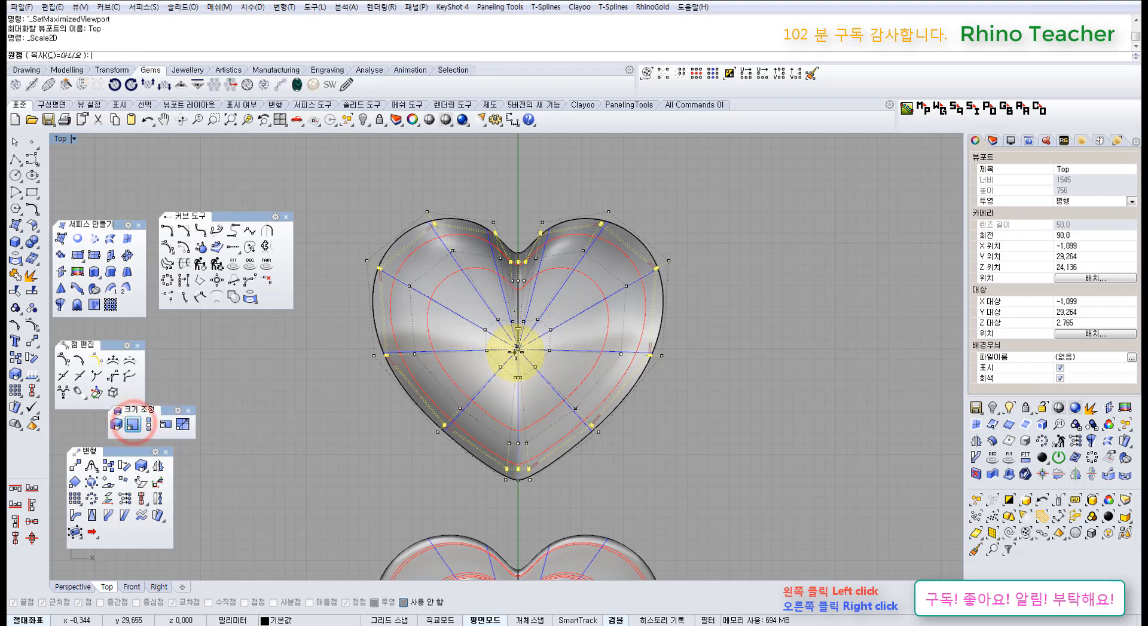
{"action": "scroll", "coordinate": [515, 352], "scroll_direction": "up", "scroll_amount": 3}
{"action": "left_click", "coordinate": [526, 347]}
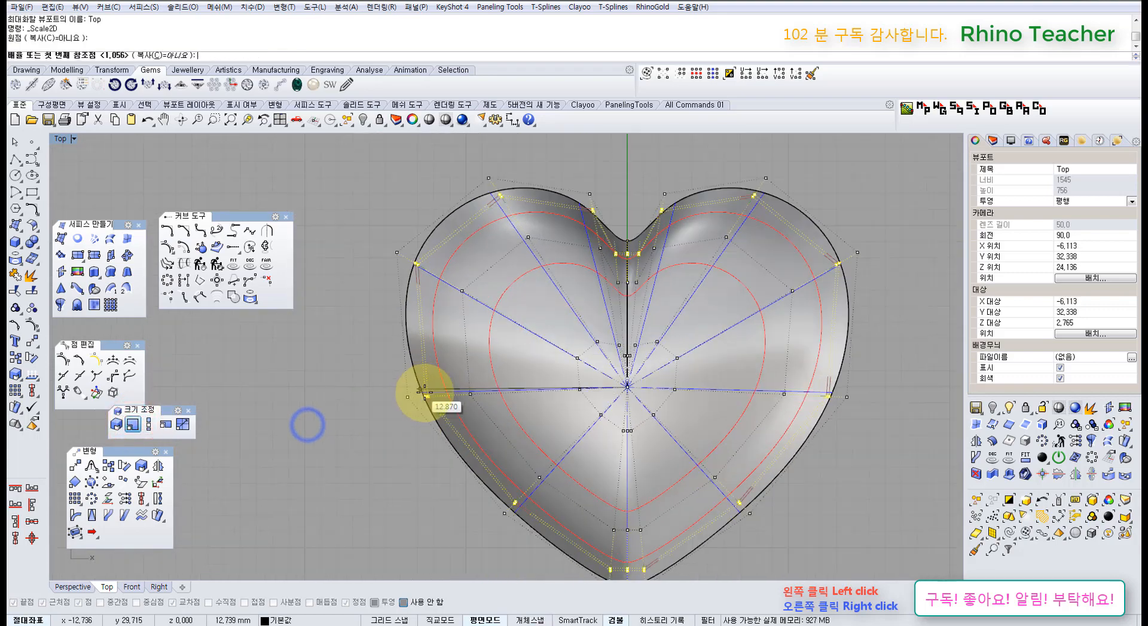
{"action": "scroll", "coordinate": [388, 427], "scroll_direction": "up", "scroll_amount": 6}
{"action": "left_click", "coordinate": [440, 412]}
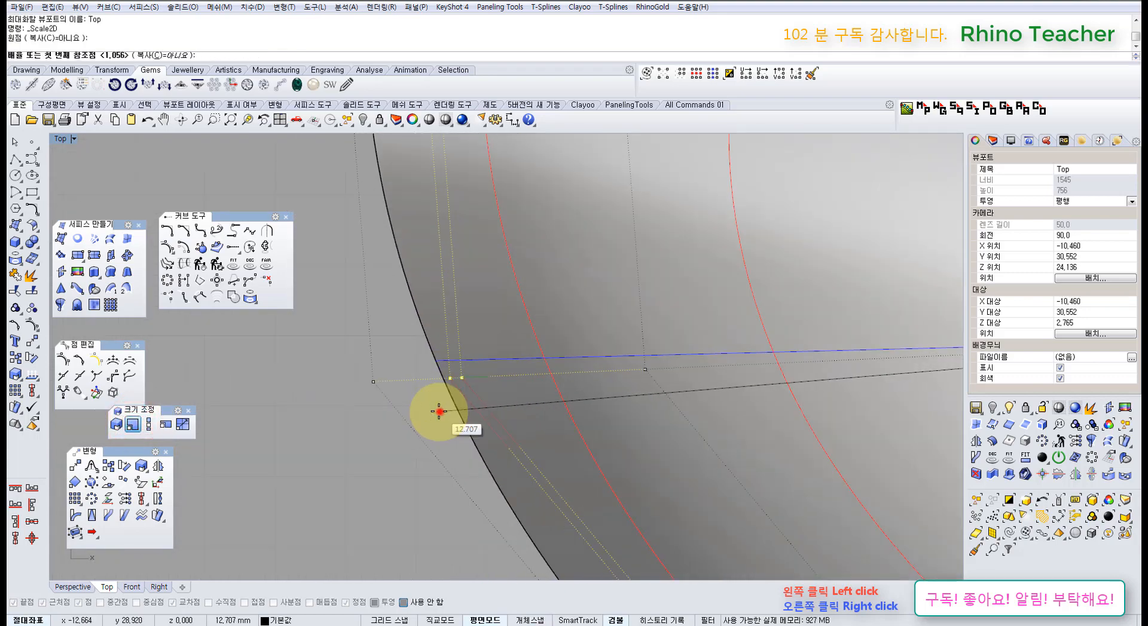
{"action": "left_click", "coordinate": [365, 419]}
- Select the inner rim control point row in the U direction and scale it slightly outward in 2D about the heart's centre
{"action": "left_click", "coordinate": [381, 358]}
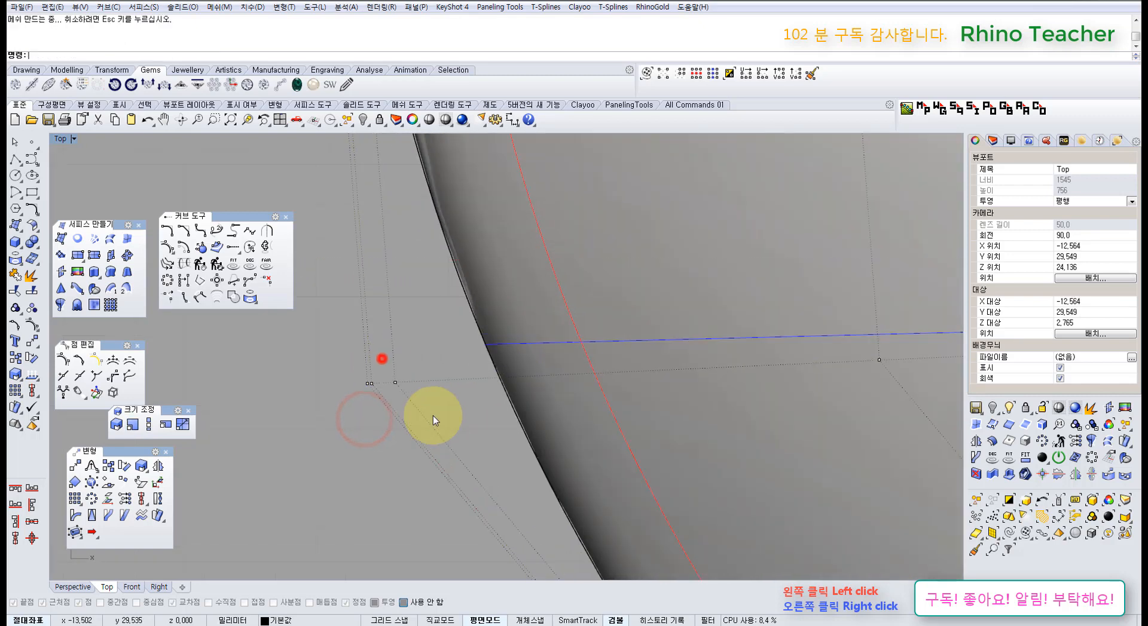
{"action": "right_click_drag", "start_coordinate": [432, 416], "coordinate": [466, 454]}
{"action": "right_click_drag", "start_coordinate": [609, 418], "coordinate": [479, 392]}
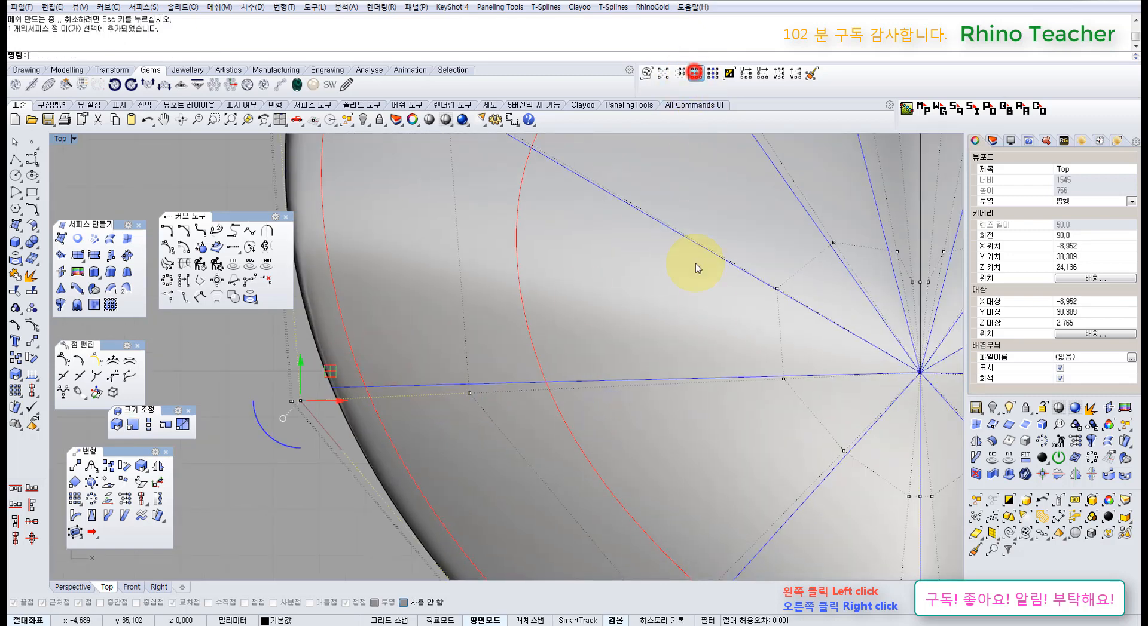
{"action": "scroll", "coordinate": [718, 359], "scroll_direction": "down", "scroll_amount": 12}
{"action": "right_click_drag", "start_coordinate": [772, 358], "coordinate": [646, 357]}
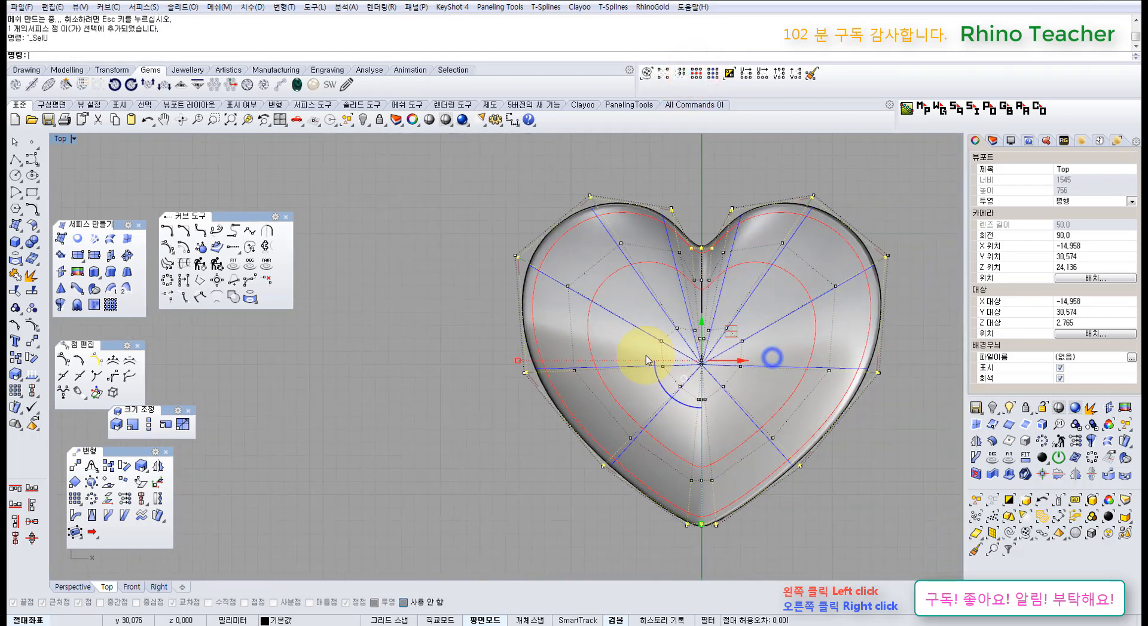
{"action": "left_click", "coordinate": [132, 424]}
{"action": "scroll", "coordinate": [702, 395], "scroll_direction": "up", "scroll_amount": 5}
{"action": "left_click", "coordinate": [695, 332]}
{"action": "scroll", "coordinate": [405, 376], "scroll_direction": "up", "scroll_amount": 5}
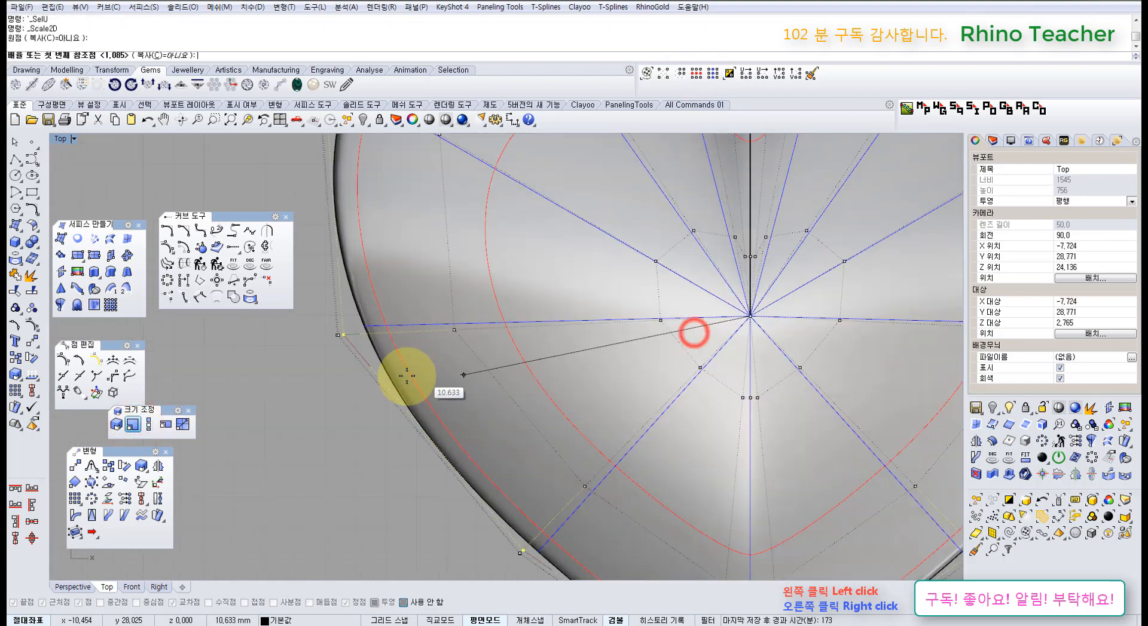
{"action": "right_click_drag", "start_coordinate": [374, 377], "coordinate": [522, 413]}
{"action": "scroll", "coordinate": [458, 366], "scroll_direction": "up", "scroll_amount": 5}
{"action": "left_click", "coordinate": [463, 367], "text": "alt"}
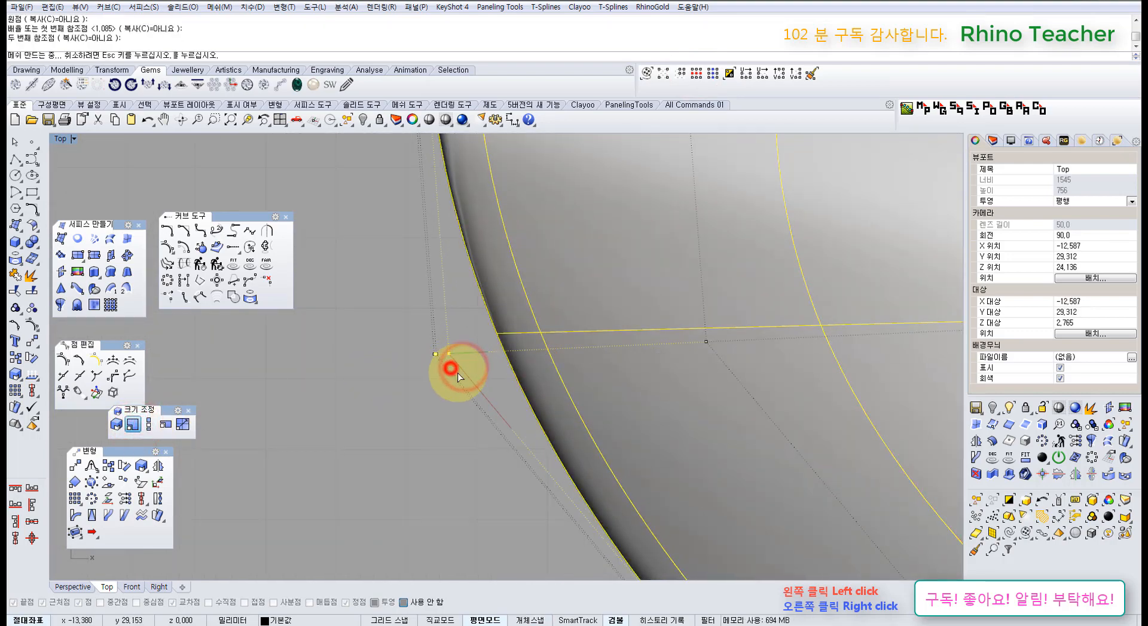
{"action": "left_click", "coordinate": [452, 370]}
- In Perspective view, insert two U-direction control point rows on the rear heart's slope between the rim and the dome top
{"action": "key", "text": "ctrl+F4"}
{"action": "right_click_drag", "start_coordinate": [577, 411], "coordinate": [410, 256]}
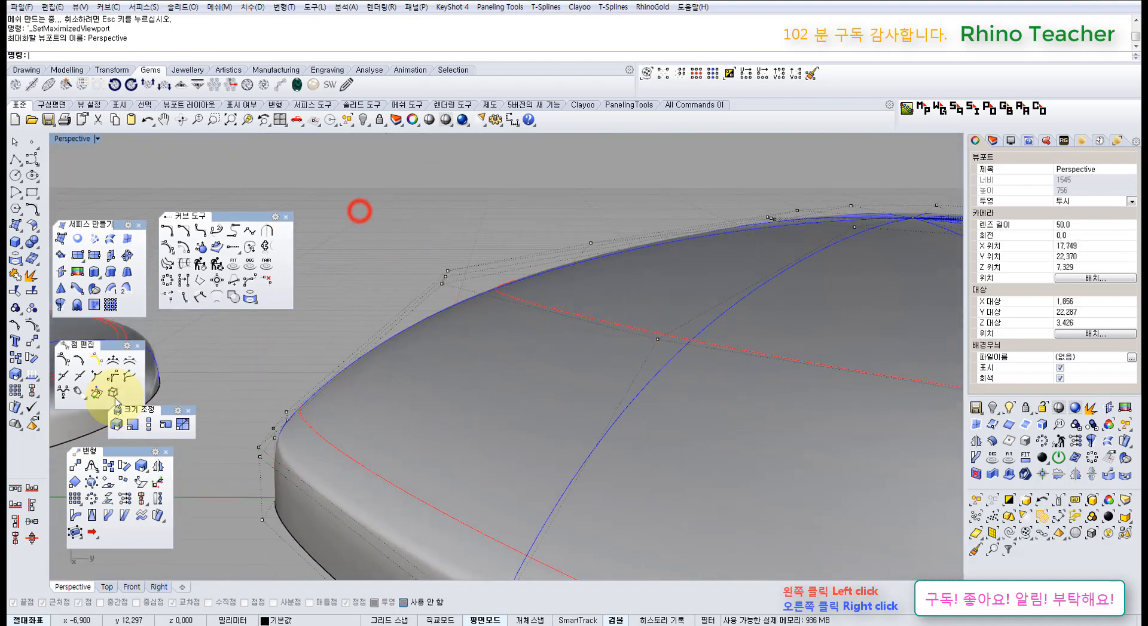
{"action": "left_click", "coordinate": [119, 361]}
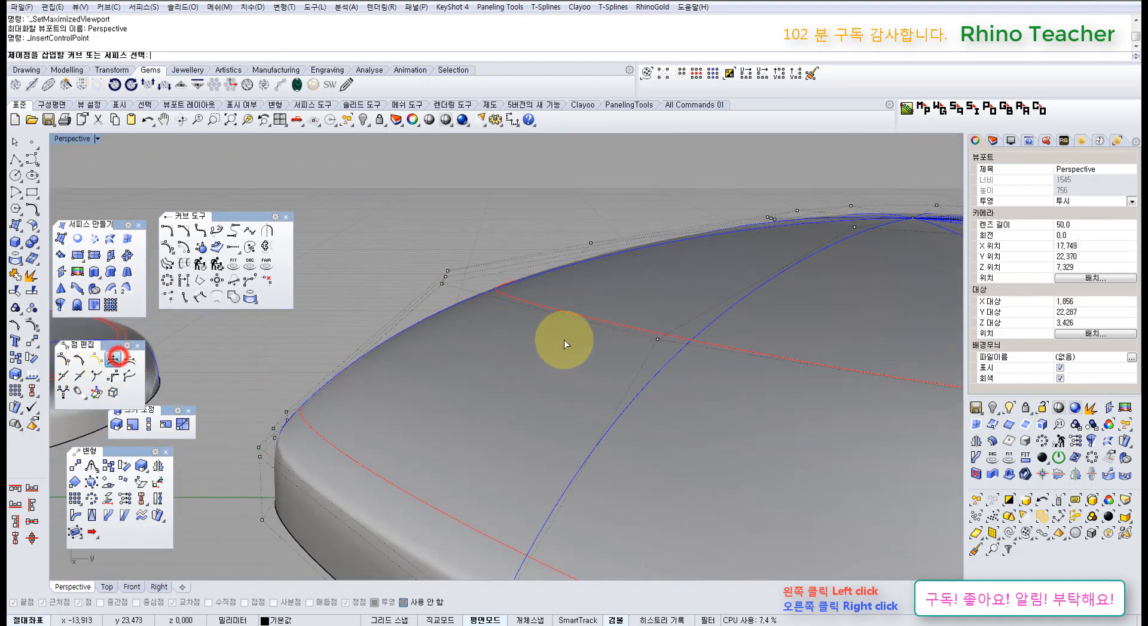
{"action": "left_click", "coordinate": [583, 329]}
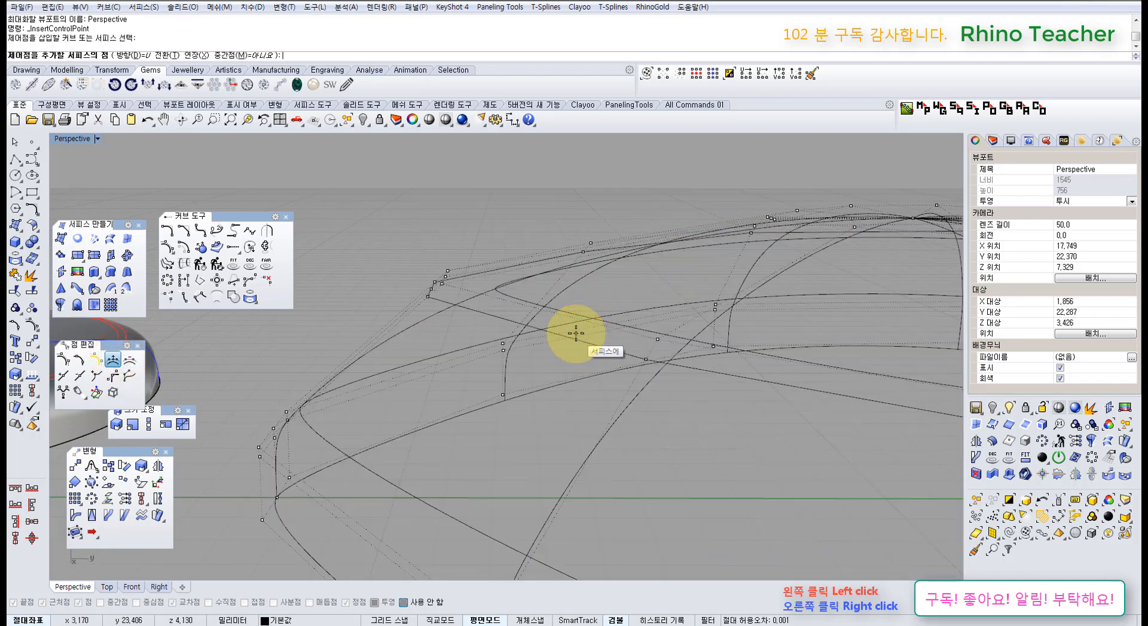
{"action": "left_click", "coordinate": [580, 331]}
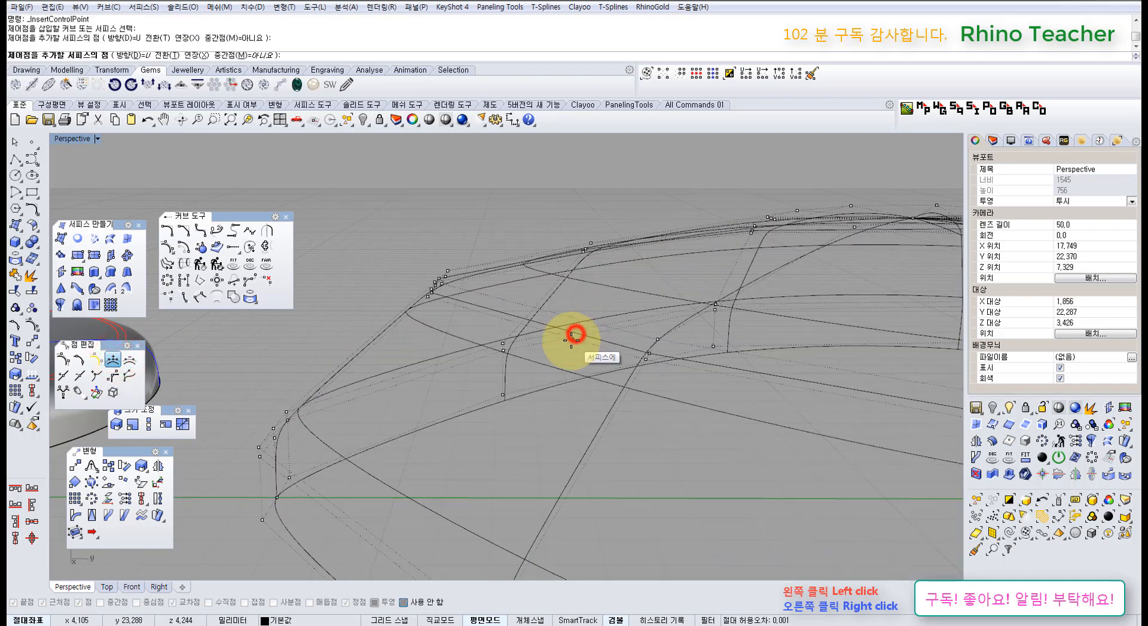
{"action": "left_click", "coordinate": [520, 374]}
{"action": "right_click", "coordinate": [511, 366]}
- Try lowering the mid-slope control points at the rear heart's tip, and undo the move
{"action": "scroll", "coordinate": [441, 335], "scroll_direction": "down", "scroll_amount": 3}
{"action": "right_click_drag", "start_coordinate": [440, 335], "coordinate": [394, 258]}
{"action": "scroll", "coordinate": [432, 292], "scroll_direction": "up", "scroll_amount": 7}
{"action": "left_click_drag", "start_coordinate": [392, 248], "coordinate": [522, 350]}
{"action": "scroll", "coordinate": [488, 317], "scroll_direction": "down", "scroll_amount": 4}
{"action": "mouse_move", "coordinate": [485, 315]}
{"action": "right_mouse_down"}
{"action": "mouse_move", "coordinate": [472, 308]}
{"action": "mouse_move", "coordinate": [481, 328]}
{"action": "right_mouse_up"}
{"action": "left_click", "coordinate": [392, 248]}
{"action": "scroll", "coordinate": [479, 332], "scroll_direction": "up", "scroll_amount": 5}
{"action": "left_click_drag", "start_coordinate": [521, 382], "coordinate": [521, 382]}
{"action": "scroll", "coordinate": [479, 320], "scroll_direction": "down", "scroll_amount": 4}
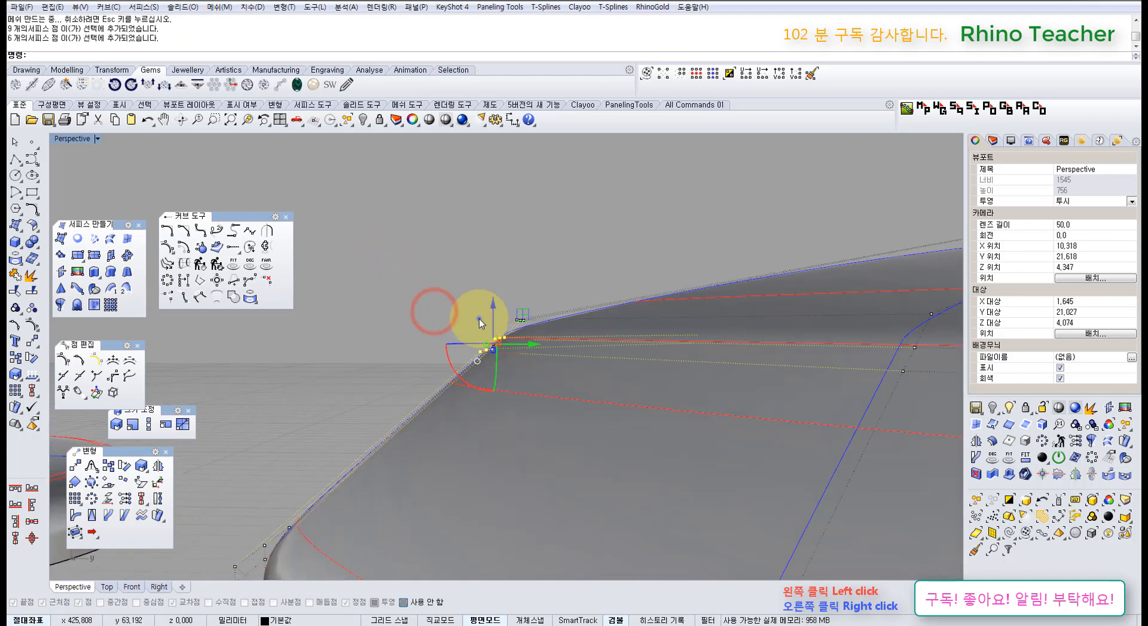
{"action": "right_click_drag", "start_coordinate": [477, 317], "coordinate": [492, 337]}
{"action": "left_click_drag", "start_coordinate": [481, 288], "coordinate": [482, 390]}
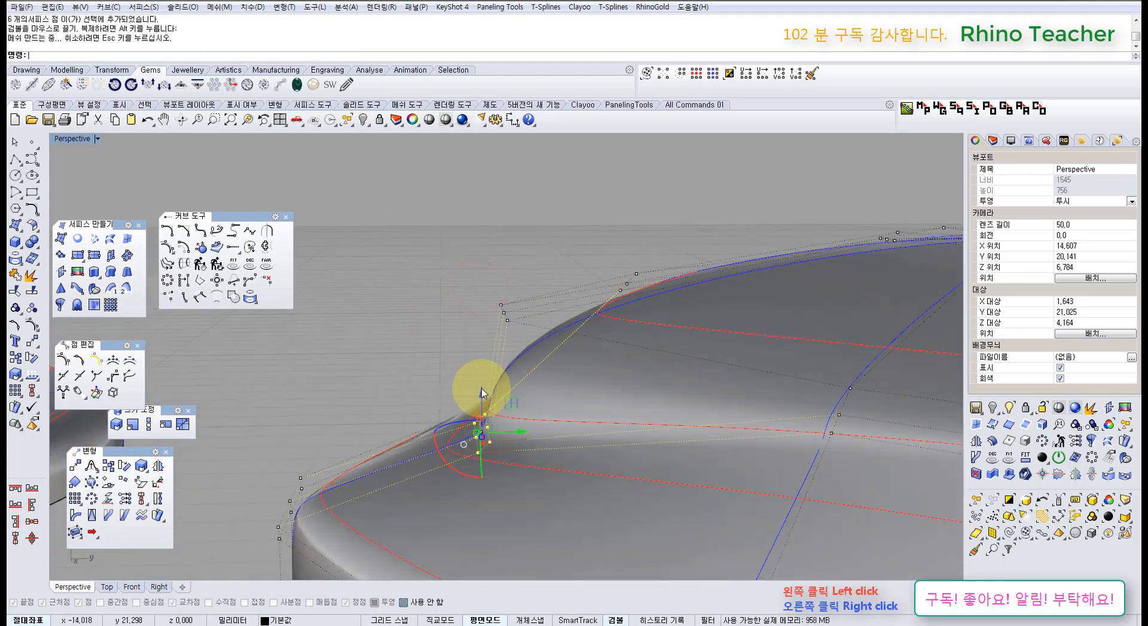
{"action": "key", "text": "ctrl+z"}
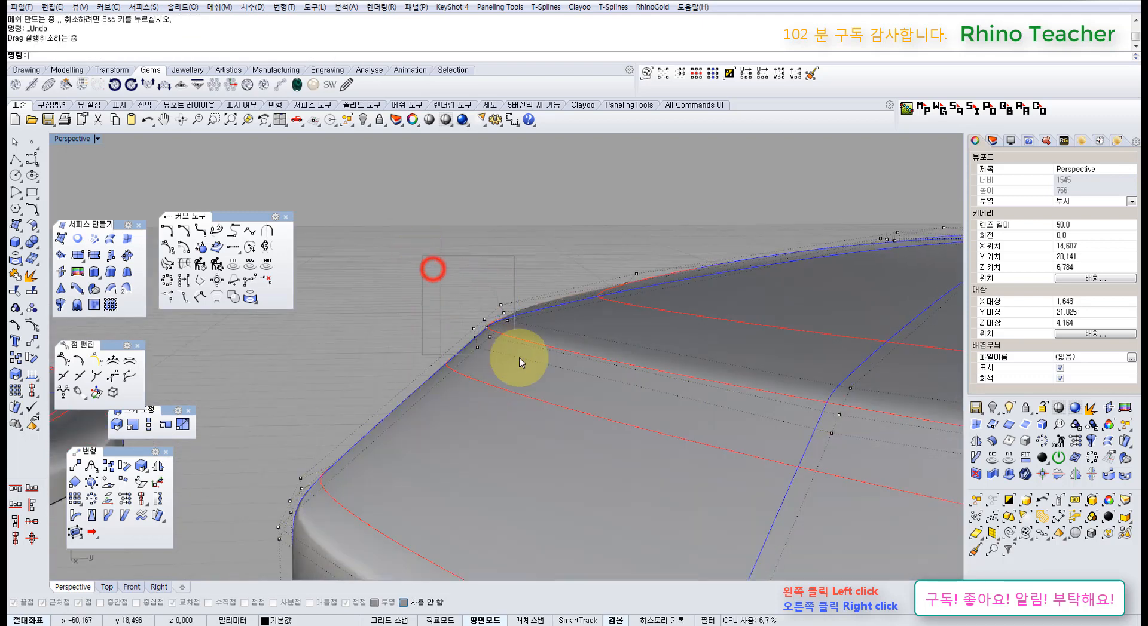
- Select the rear heart's mid-slope U-direction control point rows and align them to one lower world Z height with Set Points in Right view
{"action": "left_click_drag", "start_coordinate": [520, 358], "coordinate": [520, 358]}
{"action": "left_click_drag", "start_coordinate": [490, 287], "coordinate": [506, 375]}
{"action": "left_click", "coordinate": [425, 283]}
{"action": "scroll", "coordinate": [440, 284], "scroll_direction": "up", "scroll_amount": 3}
{"action": "scroll", "coordinate": [496, 325], "scroll_direction": "down", "scroll_amount": 4}
{"action": "right_click_drag", "start_coordinate": [495, 320], "coordinate": [716, 154]}
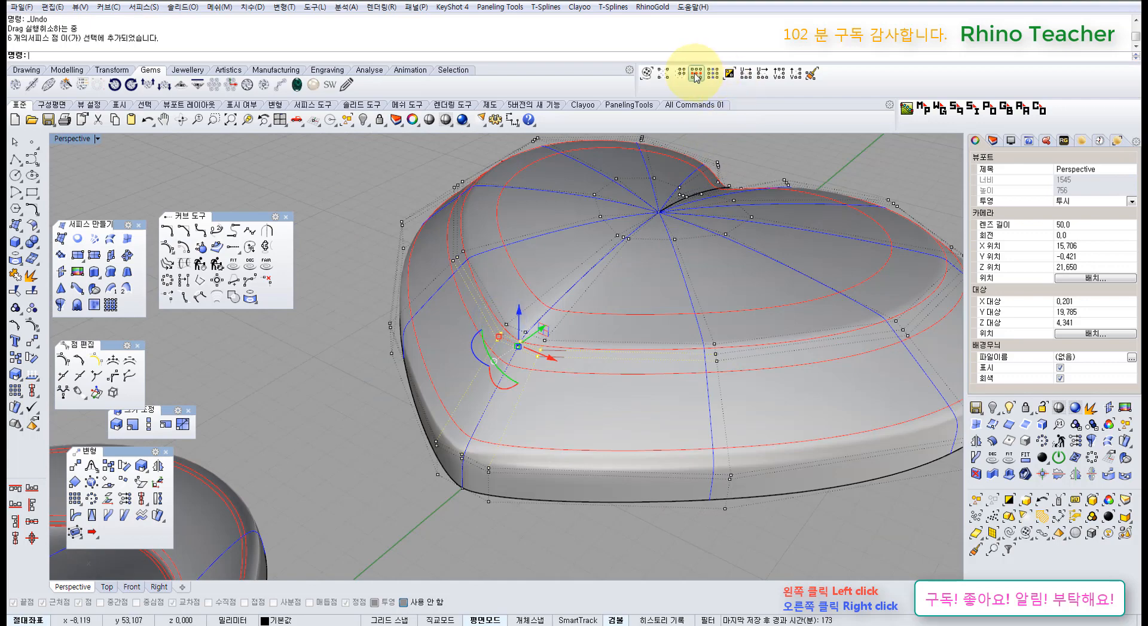
{"action": "key", "text": "ctrl+F3"}
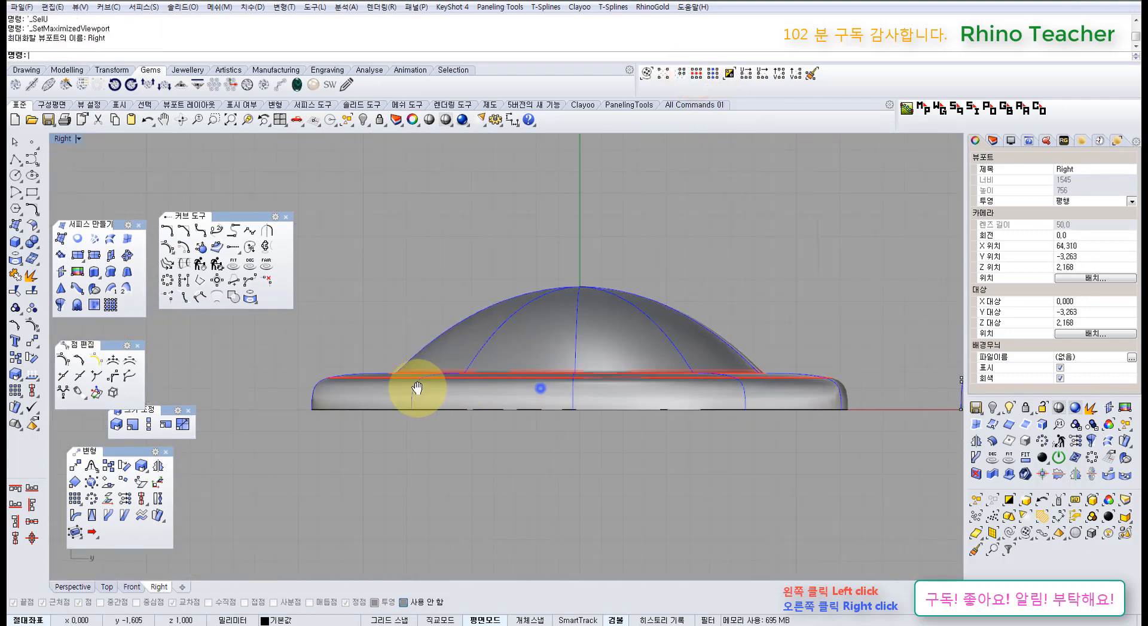
{"action": "right_click_drag", "start_coordinate": [696, 402], "coordinate": [542, 389]}
{"action": "scroll", "coordinate": [613, 350], "scroll_direction": "up", "scroll_amount": 10}
{"action": "right_click_drag", "start_coordinate": [632, 383], "coordinate": [502, 376]}
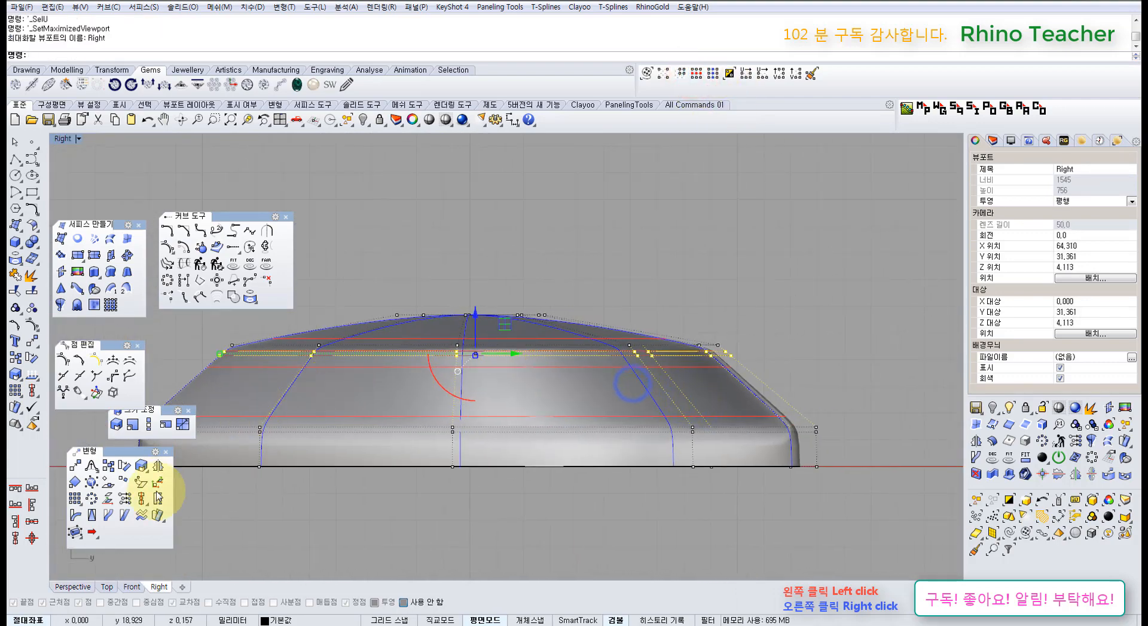
{"action": "left_click", "coordinate": [125, 499]}
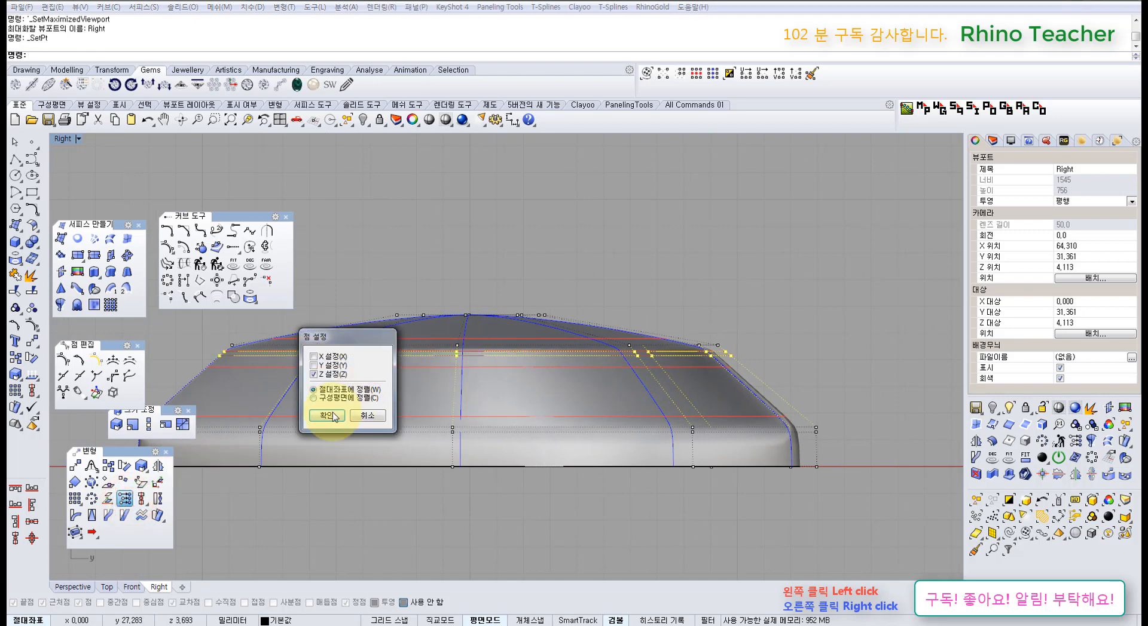
{"action": "left_click", "coordinate": [333, 413]}
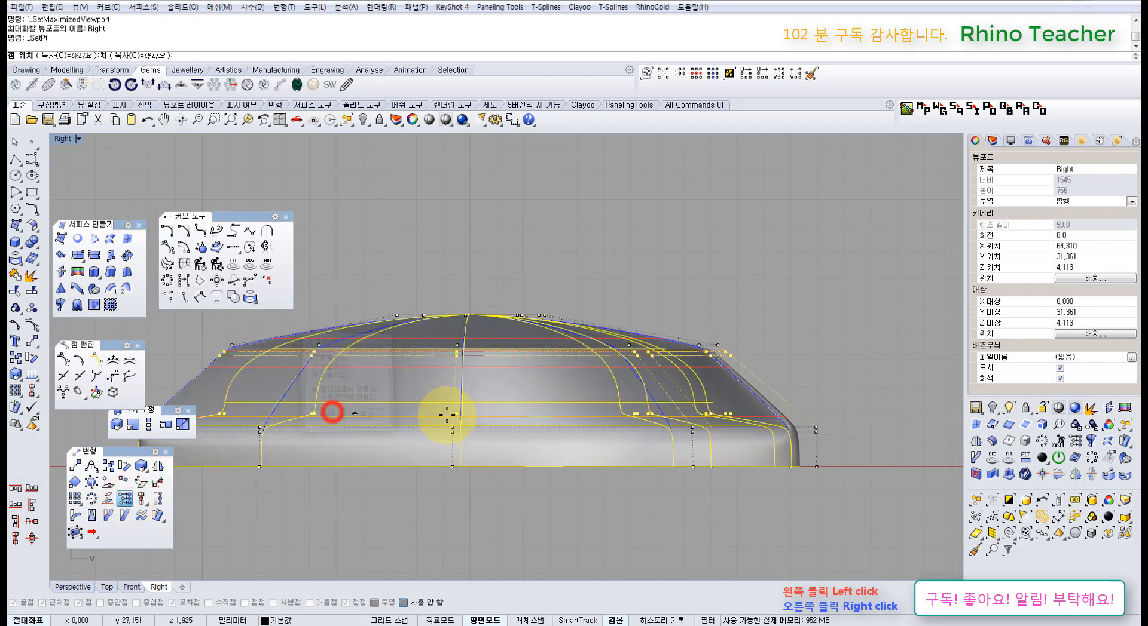
{"action": "left_click", "coordinate": [494, 422]}
- In Perspective view, select the rear heart's upper-slope control point row around the dome in the U direction
{"action": "key", "text": "ctrl+F4"}
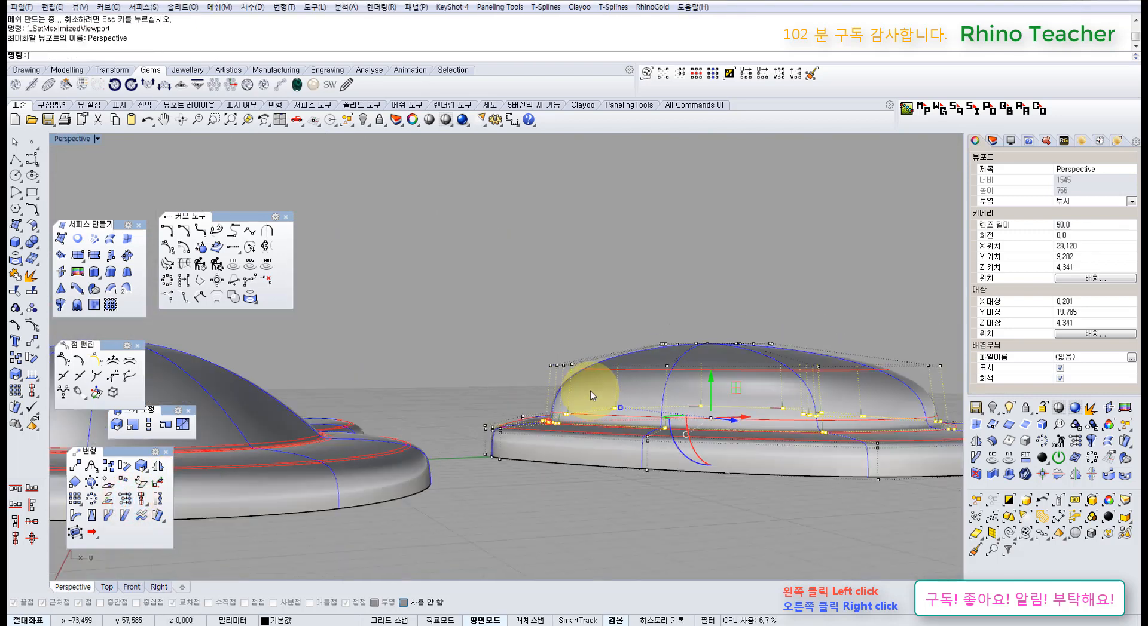
{"action": "right_click_drag", "start_coordinate": [522, 386], "coordinate": [553, 447]}
{"action": "scroll", "coordinate": [485, 439], "scroll_direction": "up", "scroll_amount": 6}
{"action": "right_click_drag", "start_coordinate": [465, 398], "coordinate": [501, 394]}
{"action": "scroll", "coordinate": [583, 350], "scroll_direction": "up", "scroll_amount": 2}
{"action": "left_click_drag", "start_coordinate": [580, 347], "coordinate": [636, 396]}
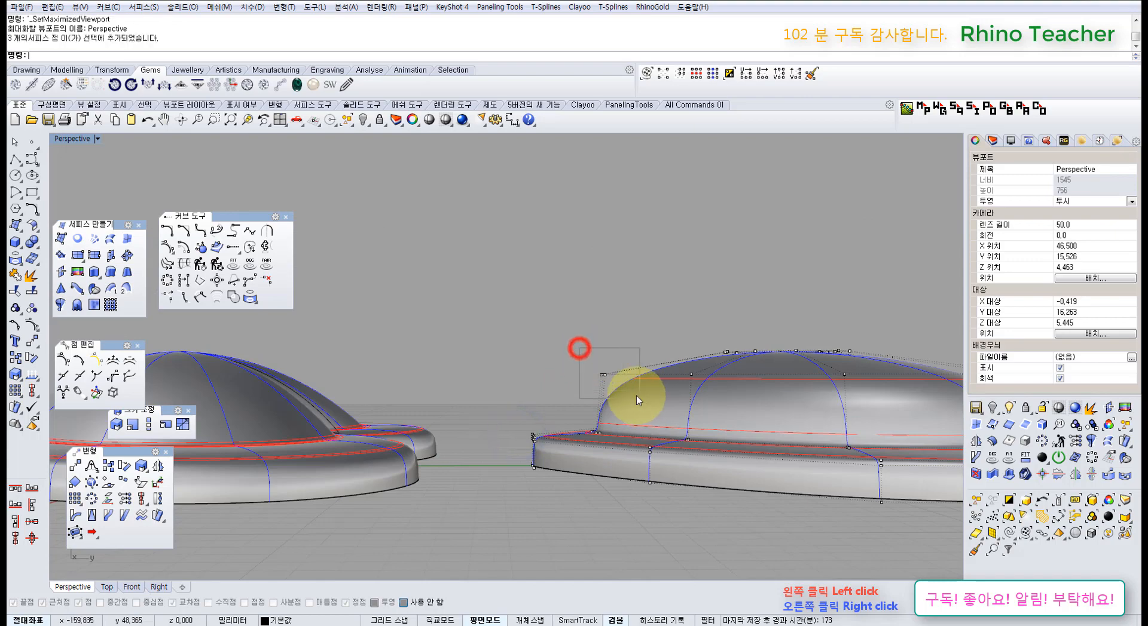
{"action": "right_click_drag", "start_coordinate": [657, 388], "coordinate": [540, 402]}
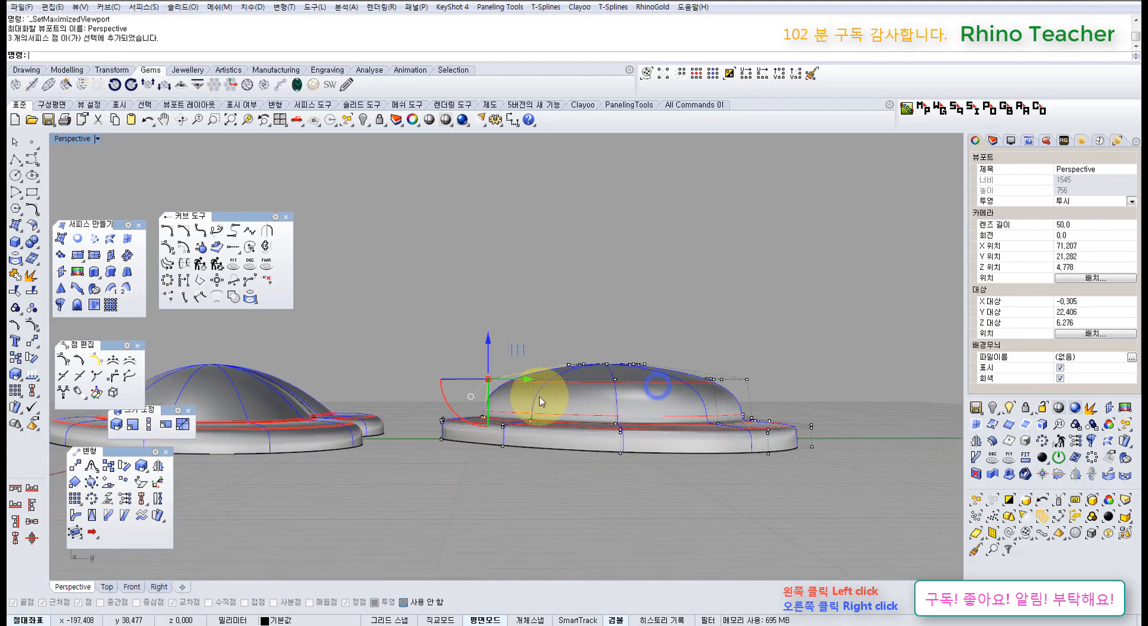
{"action": "left_click", "coordinate": [693, 75]}
- Scale the selected control point row inward in 2D about the heart's centre in Top view, judging the dome profile with four viewports displayed
{"action": "key", "text": "ctrl+F1"}
{"action": "scroll", "coordinate": [615, 378], "scroll_direction": "down", "scroll_amount": 6}
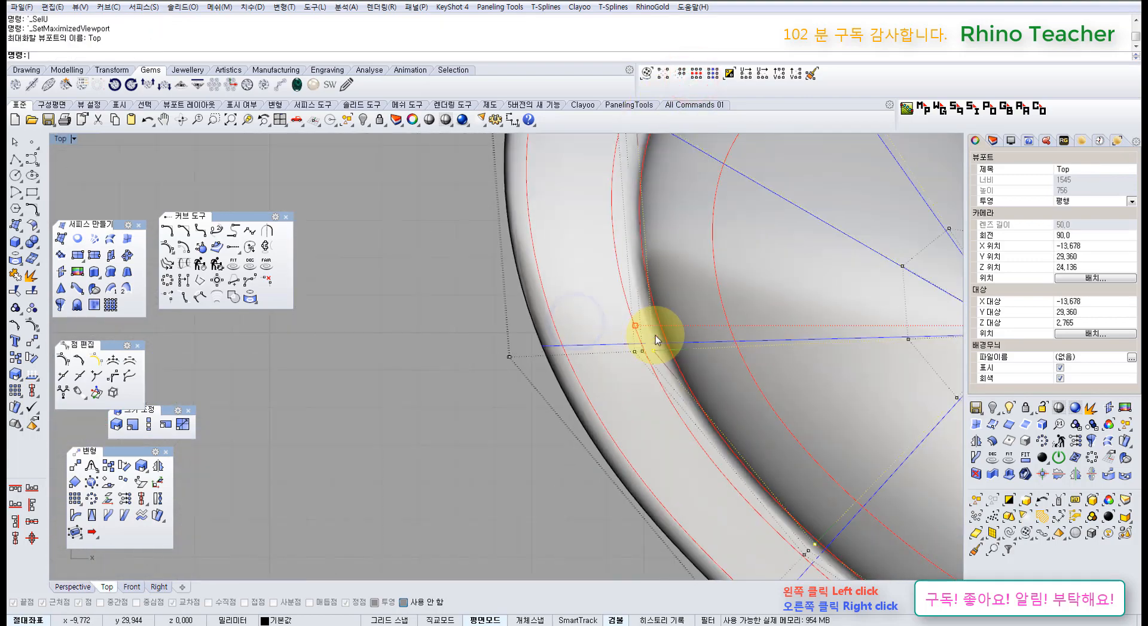
{"action": "scroll", "coordinate": [741, 313], "scroll_direction": "down", "scroll_amount": 4}
{"action": "right_click_drag", "start_coordinate": [758, 313], "coordinate": [426, 345]}
{"action": "left_click", "coordinate": [133, 425]}
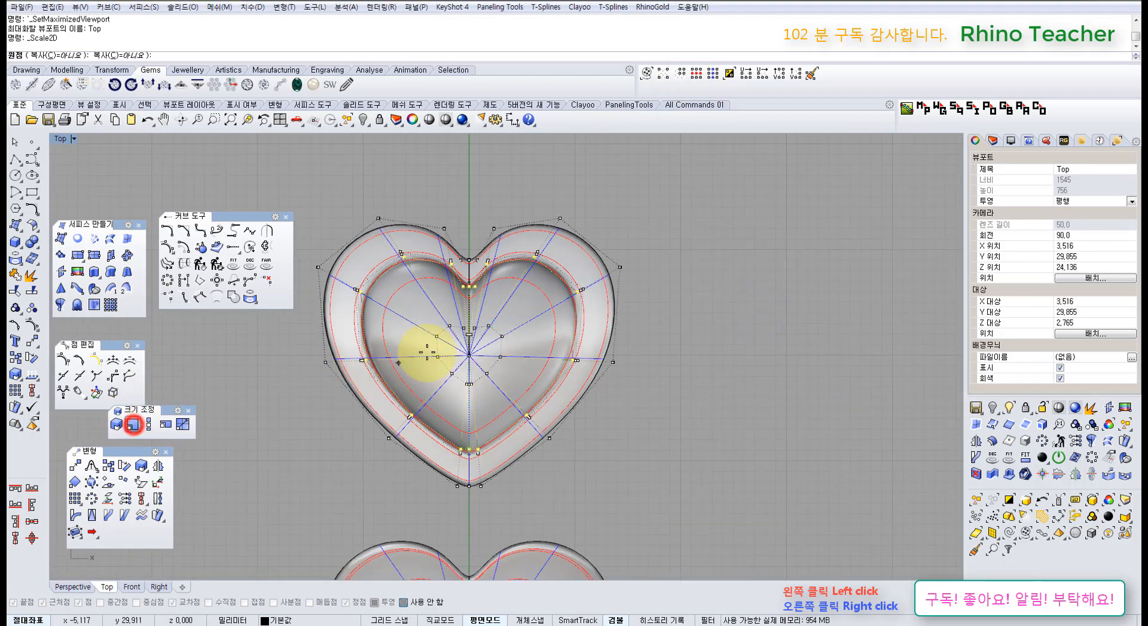
{"action": "scroll", "coordinate": [450, 358], "scroll_direction": "up", "scroll_amount": 10}
{"action": "left_click", "coordinate": [500, 353]}
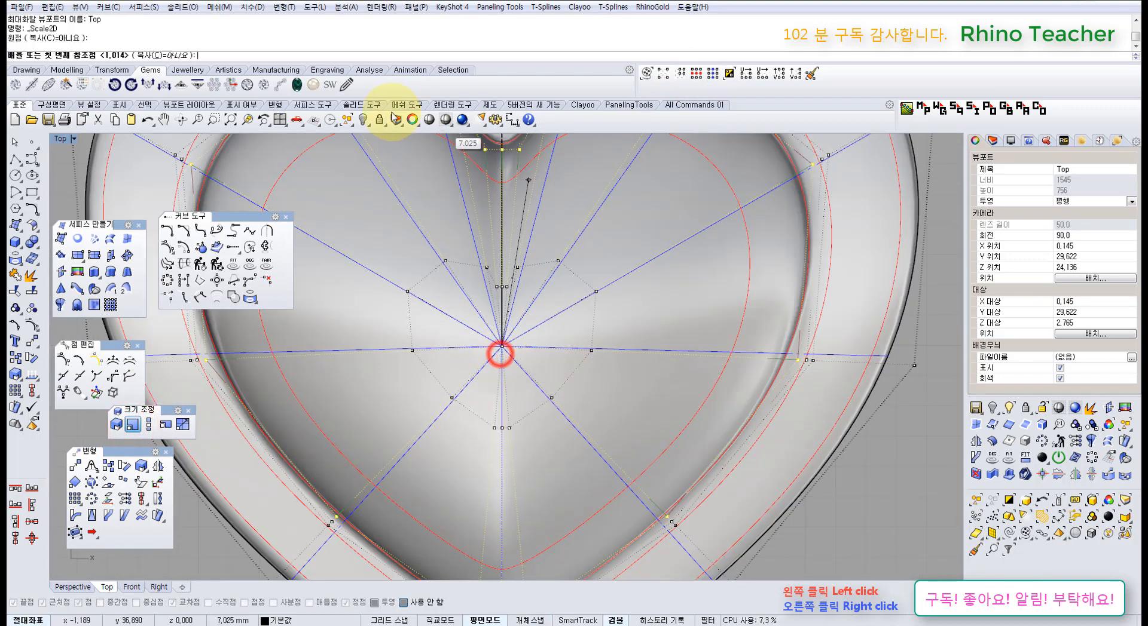
{"action": "left_click", "coordinate": [279, 119]}
{"action": "right_click_drag", "start_coordinate": [742, 277], "coordinate": [755, 269]}
{"action": "scroll", "coordinate": [423, 295], "scroll_direction": "down", "scroll_amount": 5}
{"action": "left_click", "coordinate": [444, 323]}
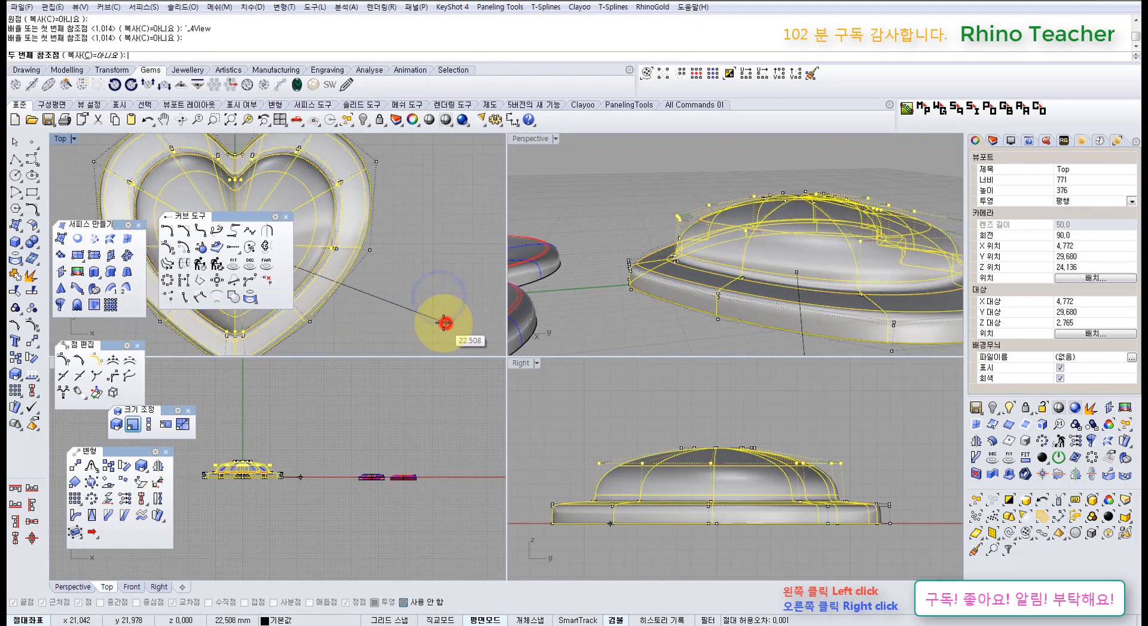
{"action": "left_click", "coordinate": [389, 291]}
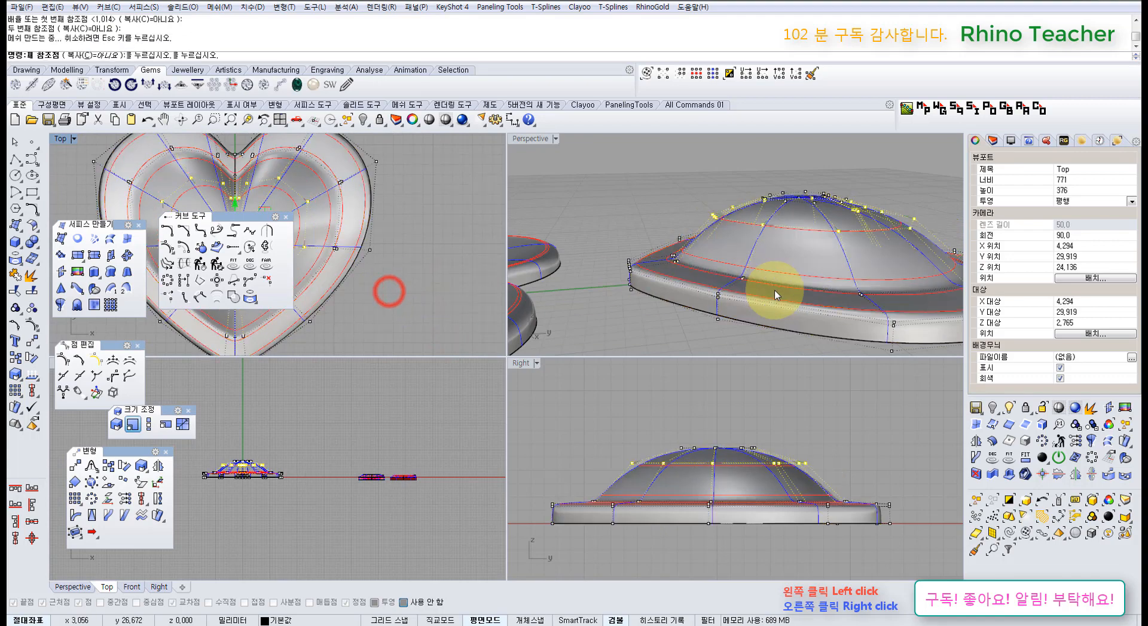
- Deselect the scaled row and turn off the rear heart's control points
{"action": "right_click_drag", "start_coordinate": [771, 290], "coordinate": [695, 316]}
{"action": "key", "text": "ctrl+F1"}
{"action": "scroll", "coordinate": [690, 310], "scroll_direction": "down", "scroll_amount": 4}
{"action": "key", "text": "Escape"}
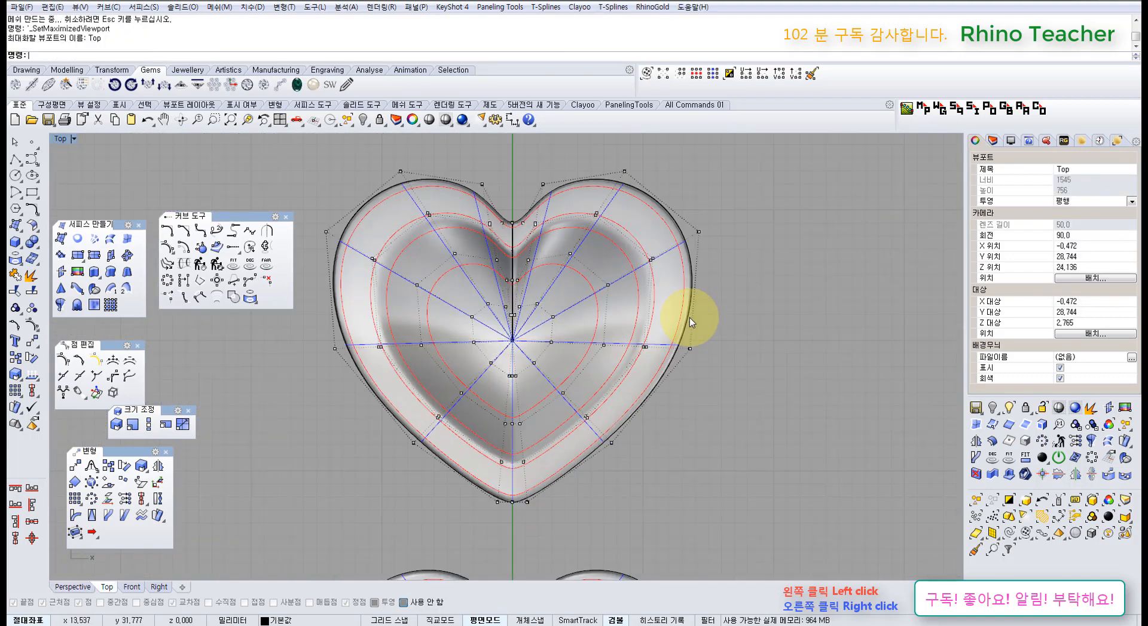
{"action": "key", "text": "Escape"}
- Examine and compare the domes and stepped borders of both heart surfaces from several angles in Perspective view
{"action": "scroll", "coordinate": [690, 314], "scroll_direction": "down", "scroll_amount": 5}
{"action": "right_click_drag", "start_coordinate": [679, 385], "coordinate": [624, 321]}
{"action": "key", "text": "ctrl+F4"}
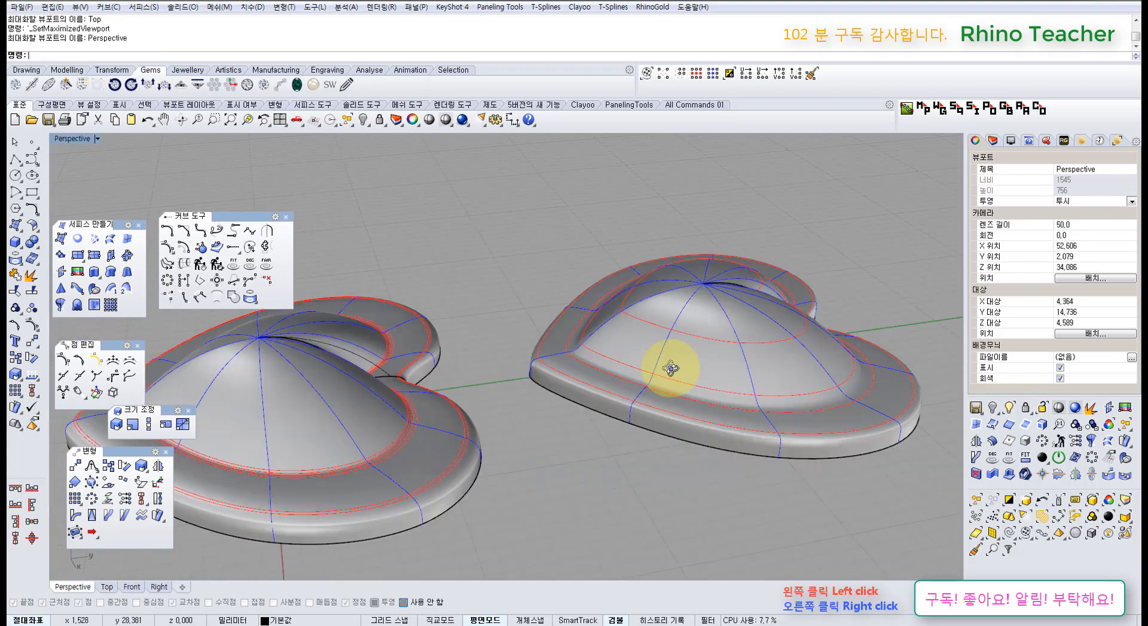
{"action": "right_click_drag", "start_coordinate": [671, 367], "coordinate": [353, 360]}
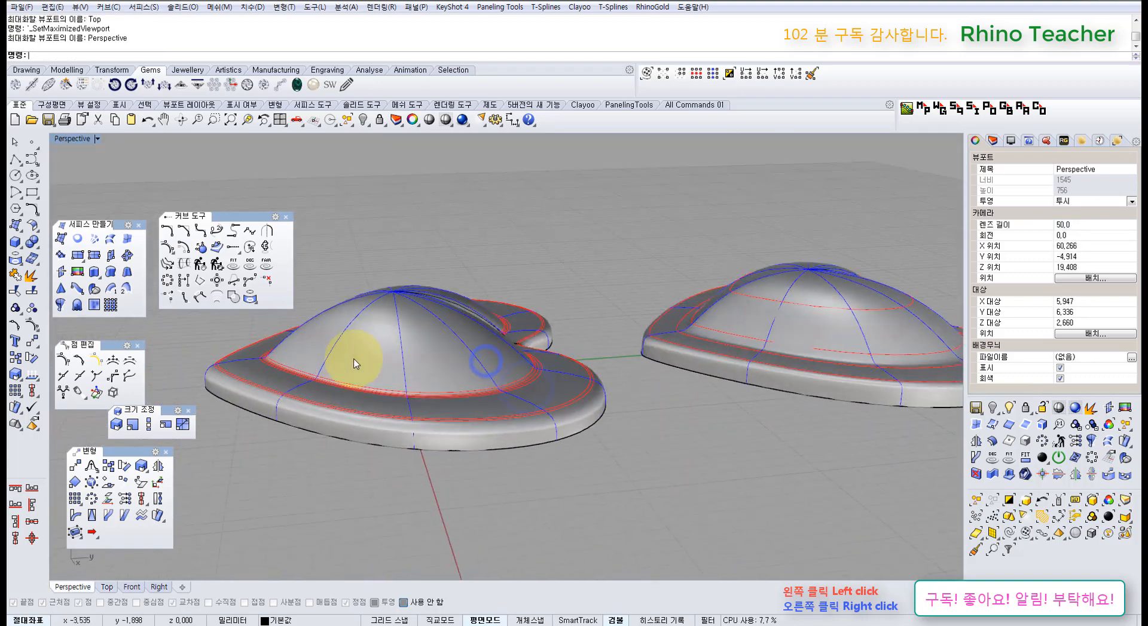
{"action": "scroll", "coordinate": [299, 373], "scroll_direction": "up", "scroll_amount": 4}
{"action": "right_click_drag", "start_coordinate": [292, 381], "coordinate": [264, 437]}
{"action": "scroll", "coordinate": [260, 432], "scroll_direction": "up", "scroll_amount": 5}
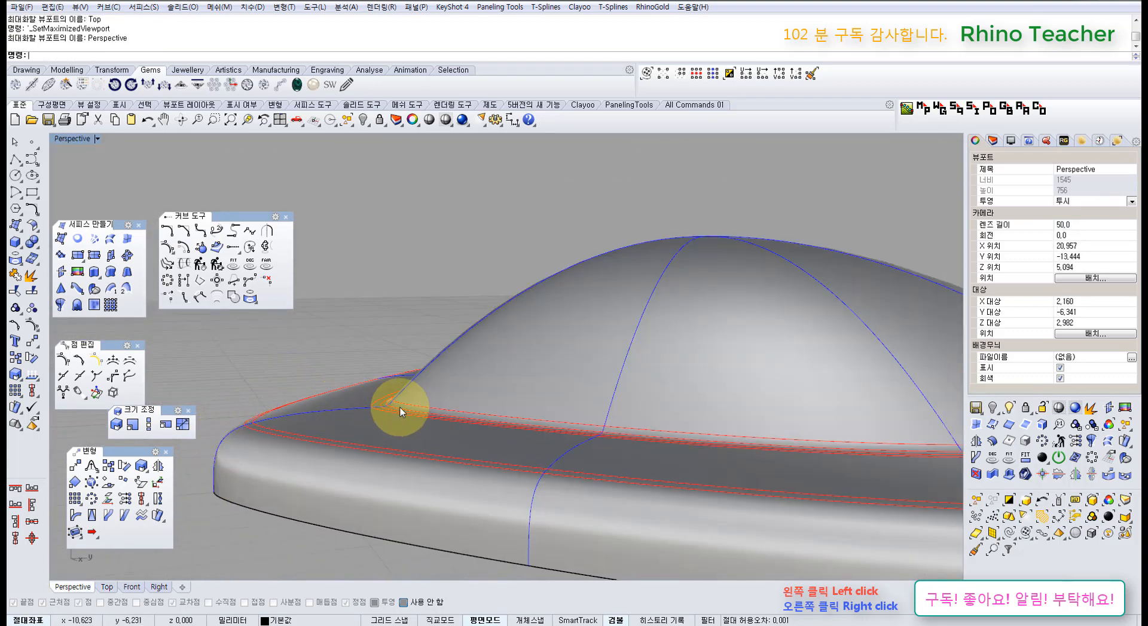
{"action": "scroll", "coordinate": [781, 343], "scroll_direction": "down", "scroll_amount": 4}
{"action": "right_click_drag", "start_coordinate": [779, 339], "coordinate": [561, 350], "text": "shift"}
{"action": "scroll", "coordinate": [563, 349], "scroll_direction": "down", "scroll_amount": 6}
{"action": "right_click_drag", "start_coordinate": [694, 340], "coordinate": [688, 426]}
{"action": "right_click_drag", "start_coordinate": [768, 388], "coordinate": [535, 443], "text": "shift"}
{"action": "right_click_drag", "start_coordinate": [697, 415], "coordinate": [676, 368]}
{"action": "scroll", "coordinate": [777, 395], "scroll_direction": "up", "scroll_amount": 5}
{"action": "right_click_drag", "start_coordinate": [783, 403], "coordinate": [616, 412], "text": "shift"}
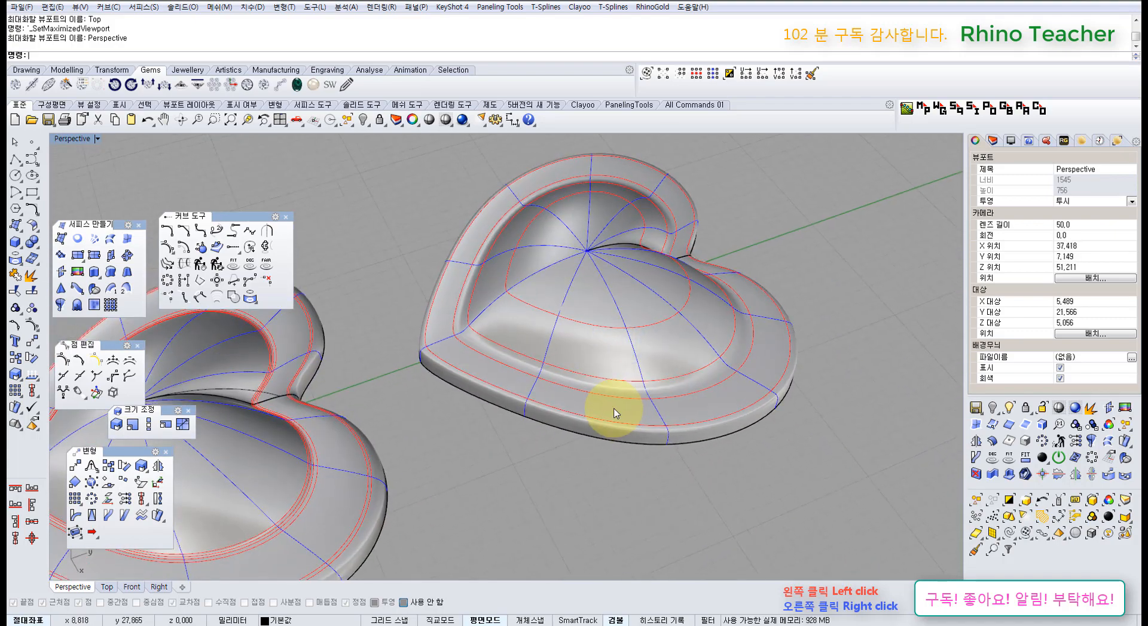
{"action": "right_click_drag", "start_coordinate": [445, 457], "coordinate": [275, 337], "text": "shift"}
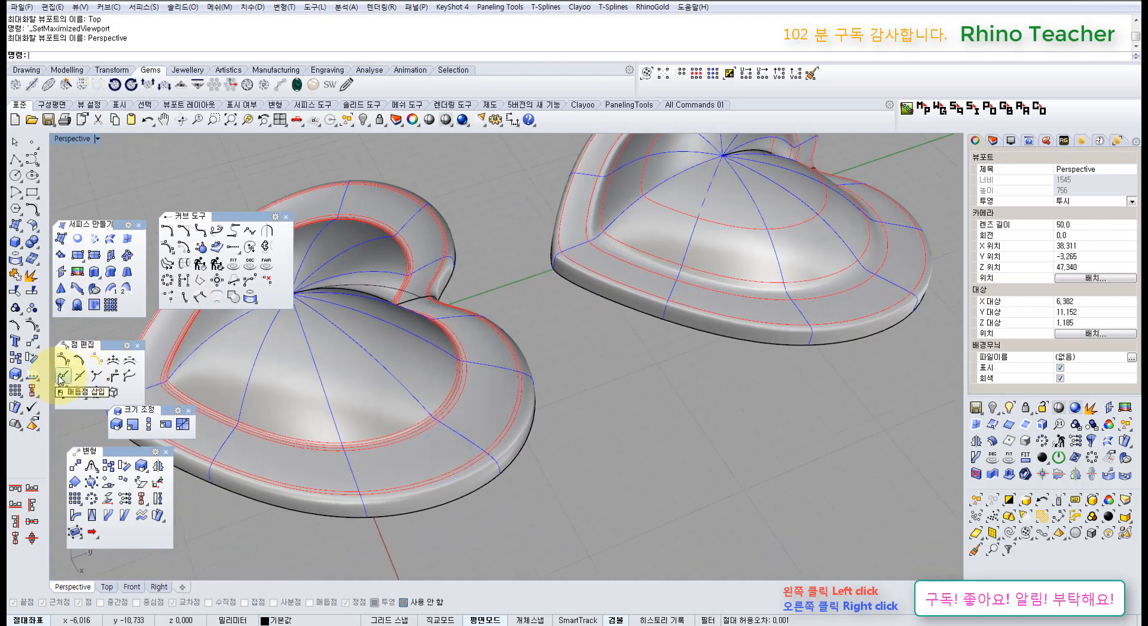
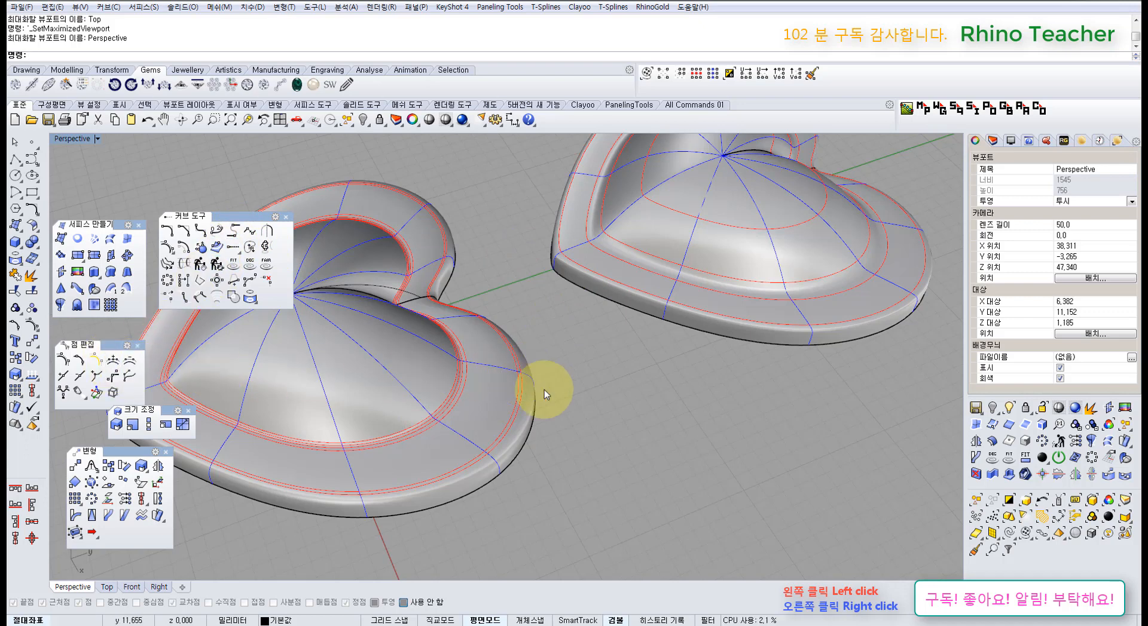
{"action": "right_click_drag", "start_coordinate": [594, 379], "coordinate": [550, 369]}
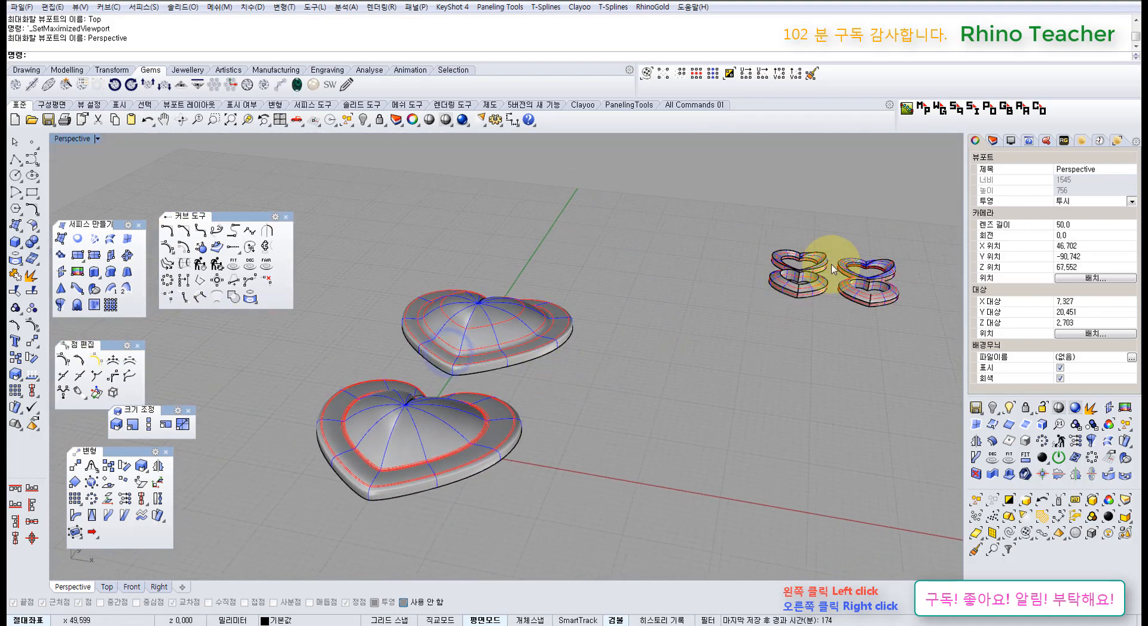
- Select both domed heart surfaces with their curves and delete them, keeping the four small heart rings
{"action": "left_click", "coordinate": [879, 299]}
{"action": "key", "text": "ctrl+shift+e"}
{"action": "key", "text": "Escape"}
{"action": "right_click_drag", "start_coordinate": [812, 387], "coordinate": [520, 464]}
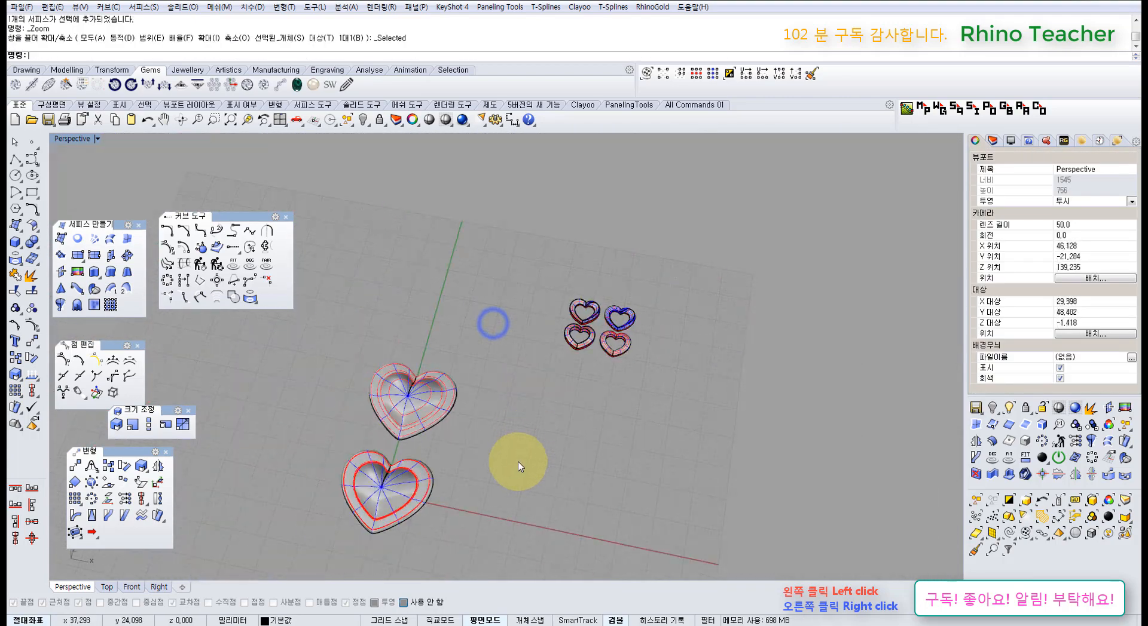
{"action": "left_click_drag", "start_coordinate": [500, 525], "coordinate": [323, 389]}
{"action": "key", "text": "ctrl+F1"}
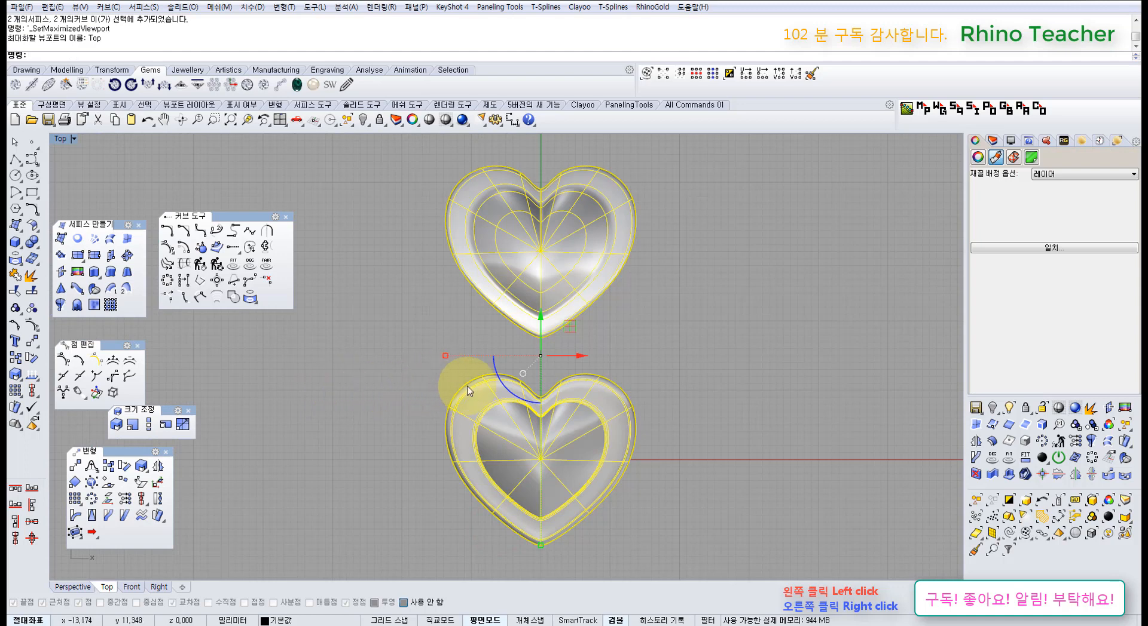
{"action": "scroll", "coordinate": [483, 394], "scroll_direction": "down", "scroll_amount": 4}
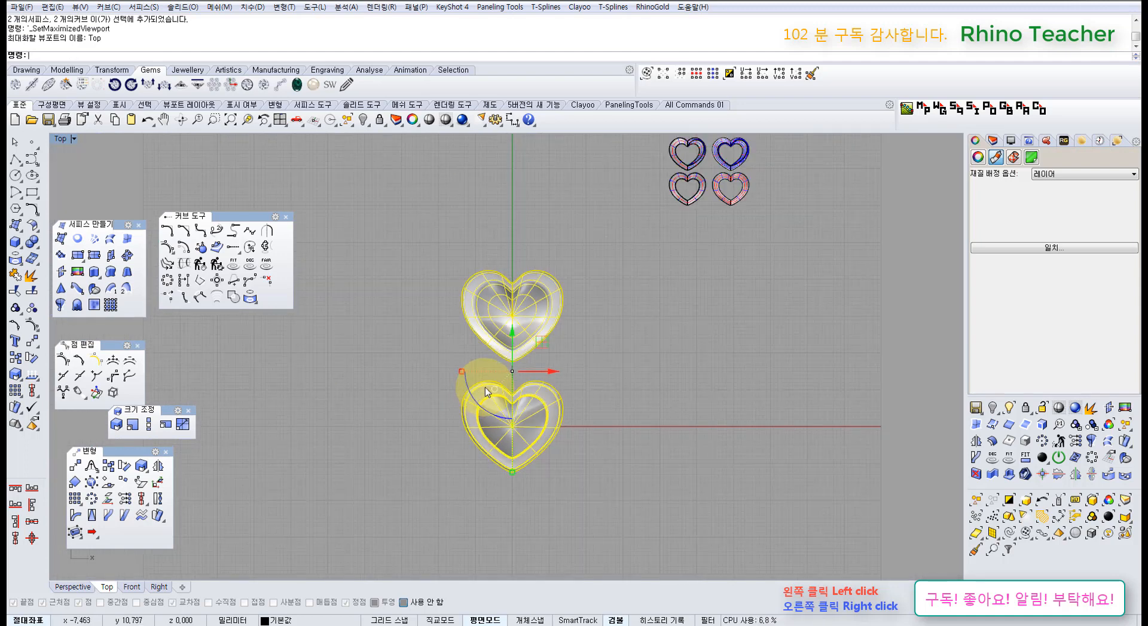
{"action": "key", "text": "Delete"}
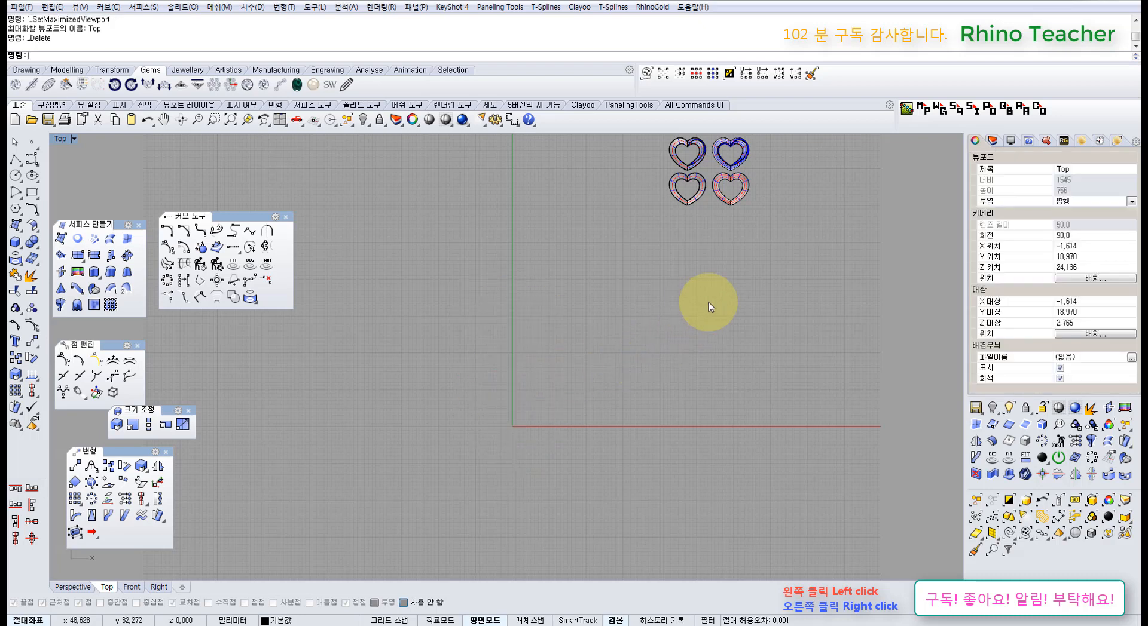
- Move the four heart rings together close to the origin in Top view and close the curve tools palette
{"action": "scroll", "coordinate": [708, 298], "scroll_direction": "down", "scroll_amount": 3}
{"action": "right_click_drag", "start_coordinate": [715, 296], "coordinate": [628, 321]}
{"action": "left_click_drag", "start_coordinate": [676, 291], "coordinate": [591, 200]}
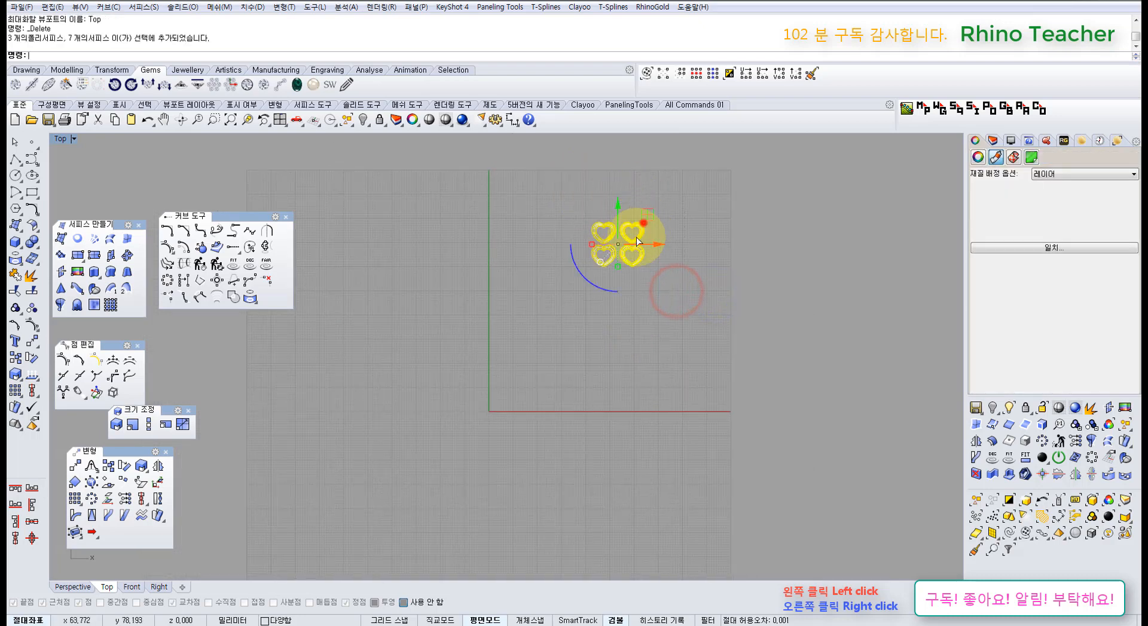
{"action": "left_click_drag", "start_coordinate": [636, 242], "coordinate": [556, 396]}
{"action": "left_click", "coordinate": [564, 309]}
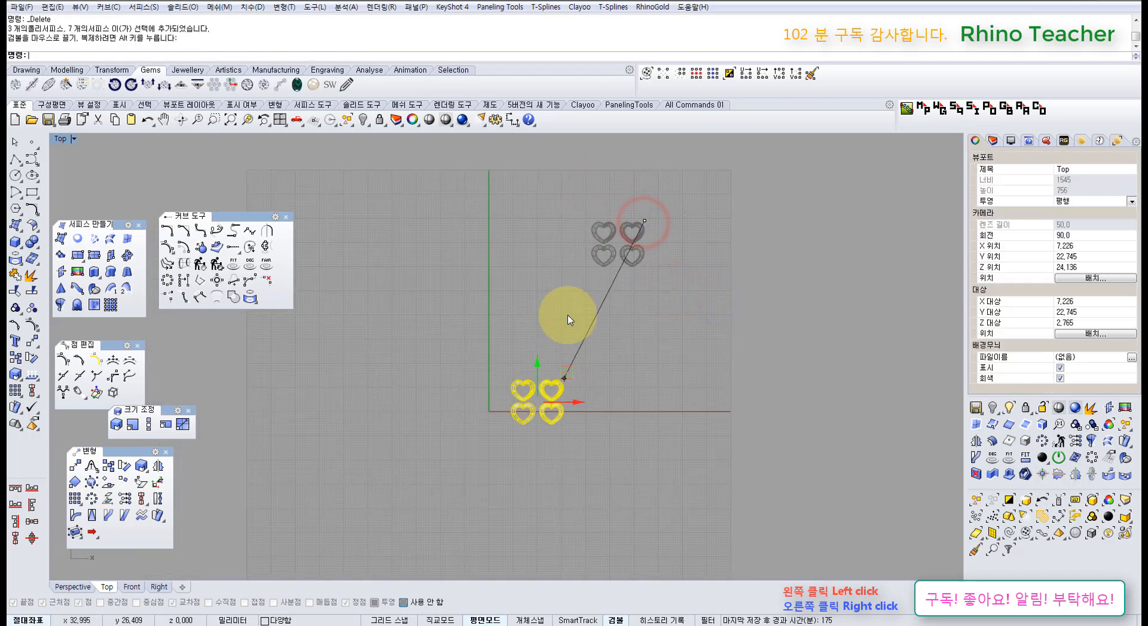
{"action": "left_click", "coordinate": [286, 218]}
{"action": "scroll", "coordinate": [513, 426], "scroll_direction": "up", "scroll_amount": 15}
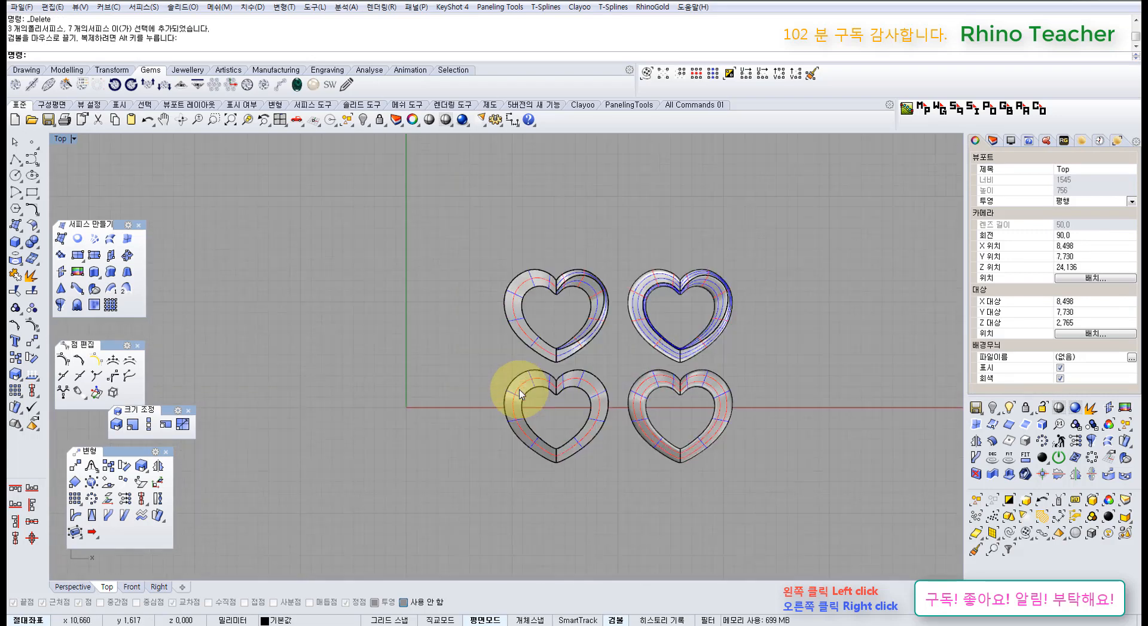
- In Perspective view, move the front-left heart ring away from the other three rings and deselect it
{"action": "key", "text": "ctrl+shift+Tab"}
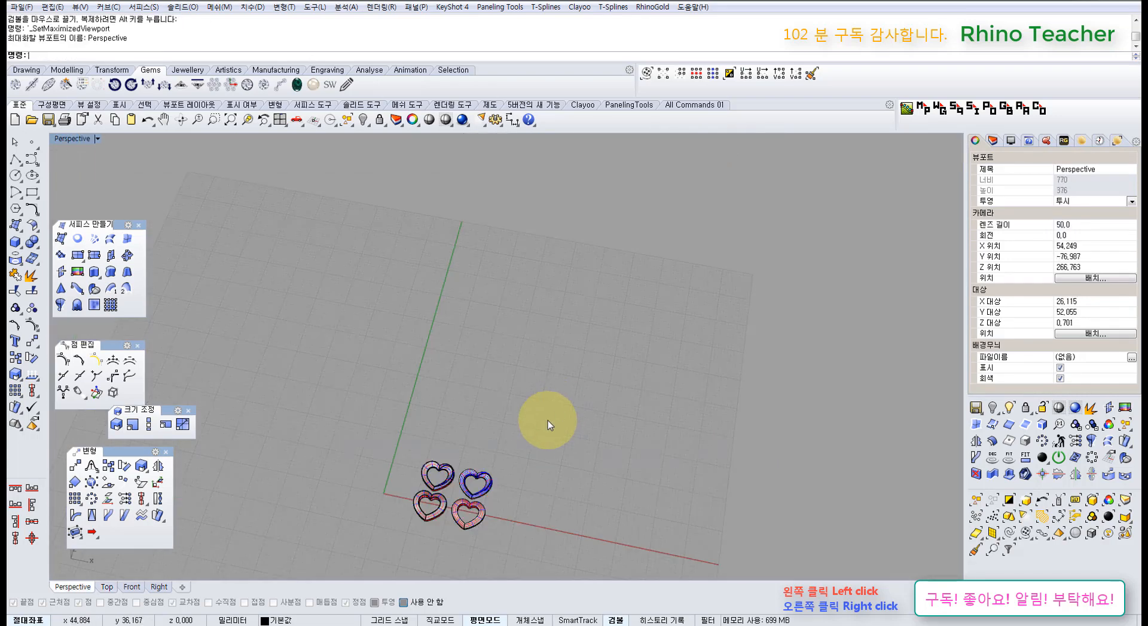
{"action": "scroll", "coordinate": [547, 419], "scroll_direction": "up", "scroll_amount": 5}
{"action": "scroll", "coordinate": [512, 416], "scroll_direction": "up", "scroll_amount": 6}
{"action": "left_click_drag", "start_coordinate": [556, 422], "coordinate": [465, 436]}
{"action": "left_click_drag", "start_coordinate": [565, 496], "coordinate": [699, 496]}
{"action": "left_click", "coordinate": [473, 367]}
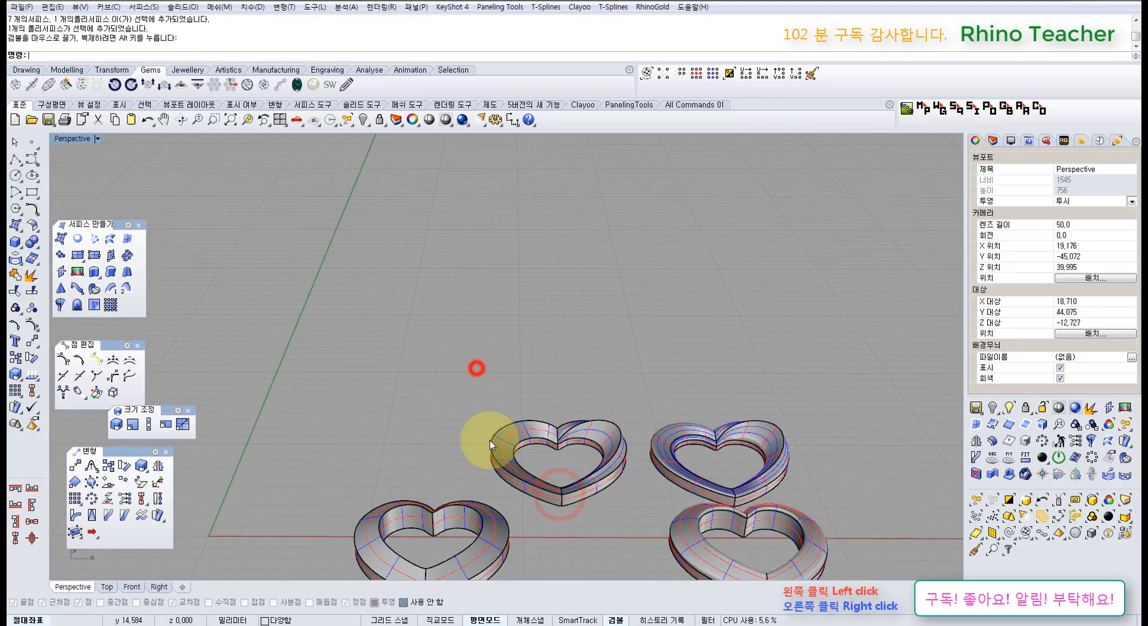
- Centre the separated heart ring on the origin in Top view with a concentric alignment to point 0
{"action": "right_click_drag", "start_coordinate": [483, 478], "coordinate": [587, 497]}
{"action": "scroll", "coordinate": [590, 515], "scroll_direction": "down", "scroll_amount": 4}
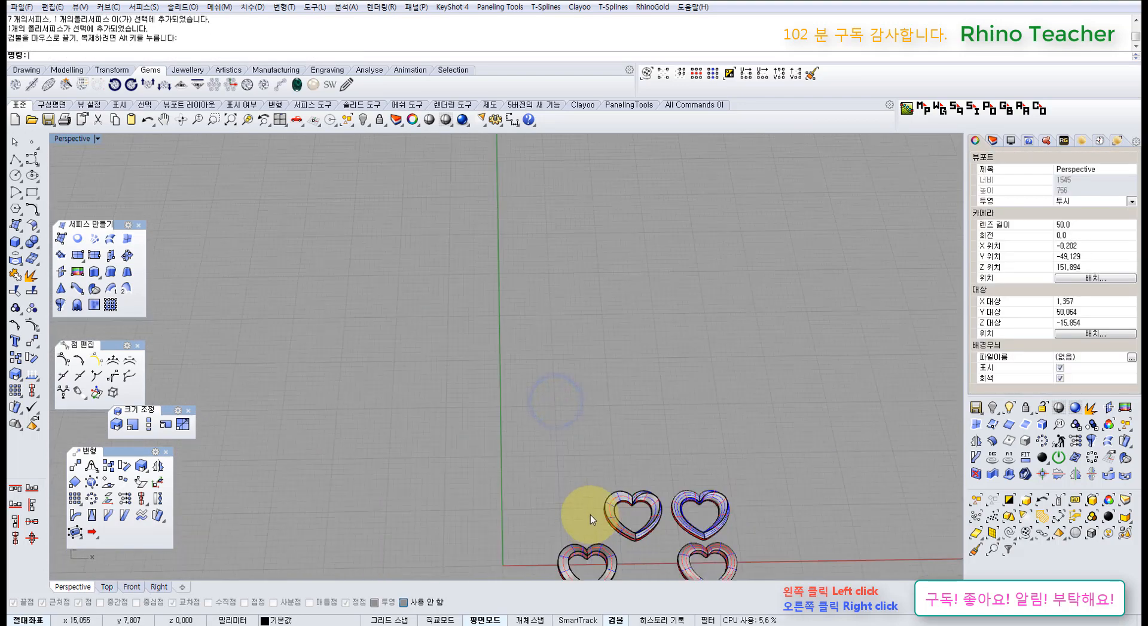
{"action": "left_click", "coordinate": [589, 513]}
{"action": "key", "text": "ctrl+shift+e"}
{"action": "left_click_drag", "start_coordinate": [543, 346], "coordinate": [344, 341]}
{"action": "right_click_drag", "start_coordinate": [391, 373], "coordinate": [566, 412], "text": "shift"}
{"action": "key", "text": "ctrl+F1"}
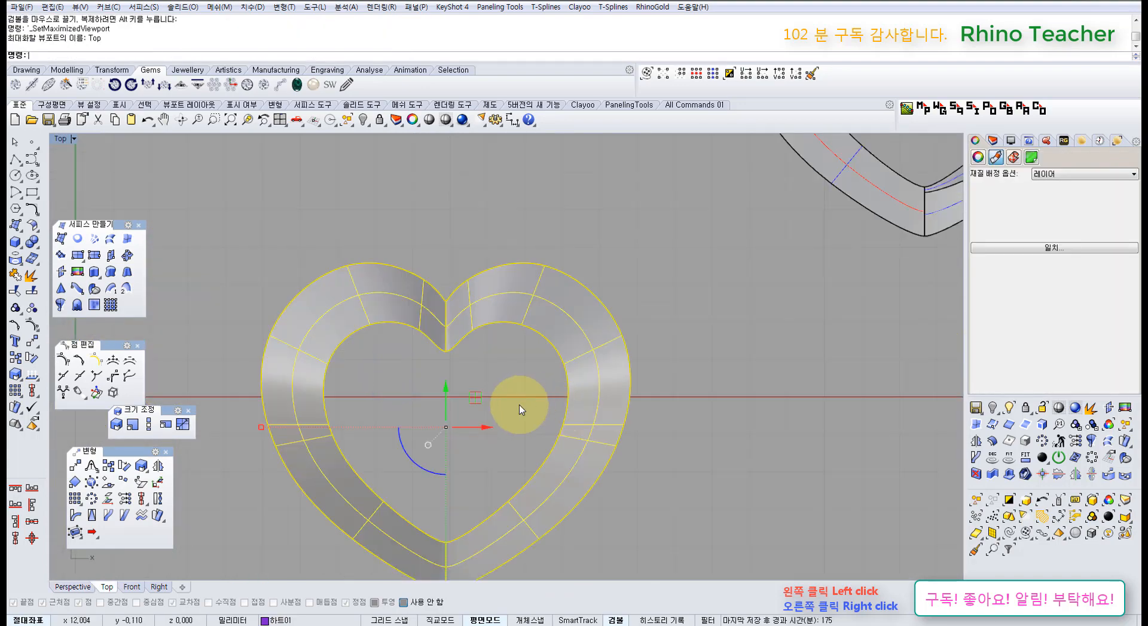
{"action": "scroll", "coordinate": [451, 433], "scroll_direction": "down", "scroll_amount": 4}
{"action": "right_click_drag", "start_coordinate": [455, 441], "coordinate": [587, 430]}
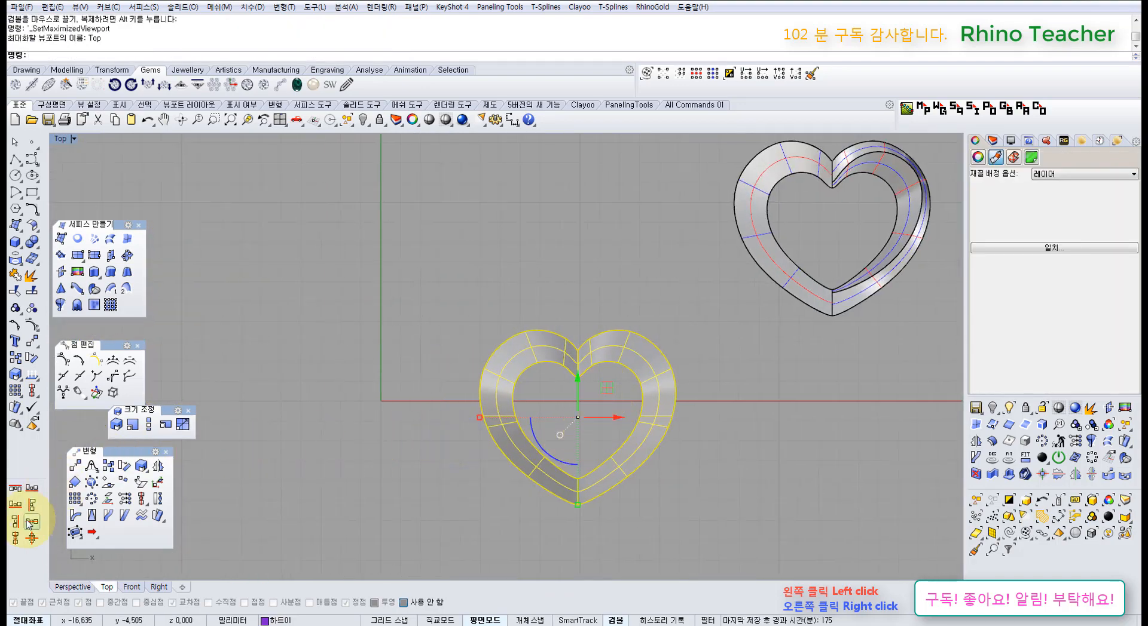
{"action": "left_click", "coordinate": [32, 539]}
{"action": "type", "text": "0"}
{"action": "key", "text": "Return"}
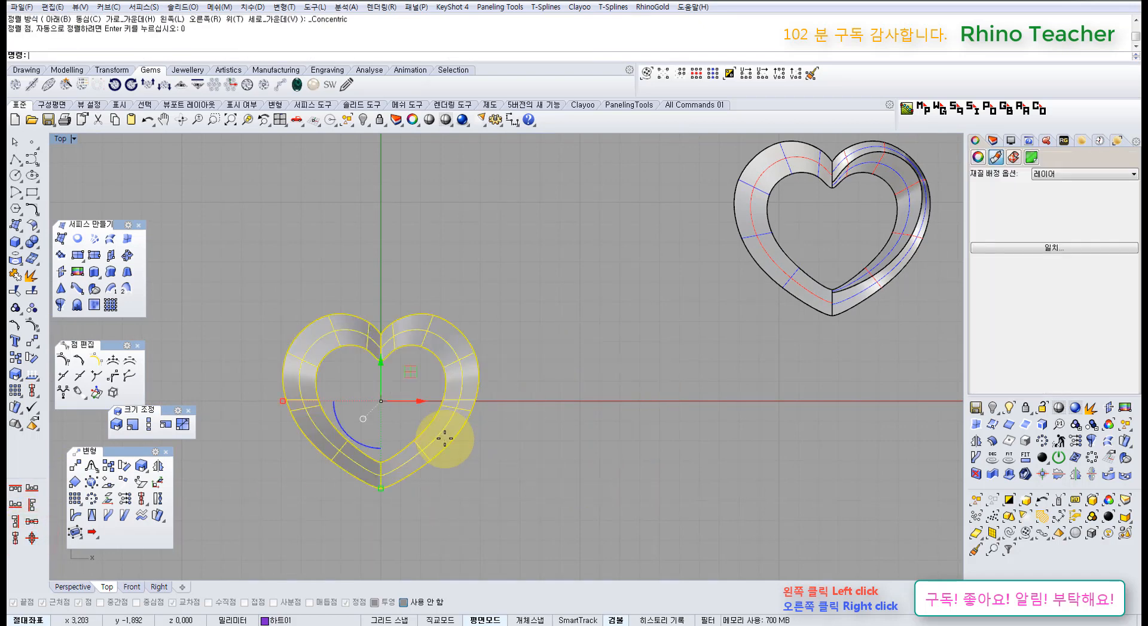
{"action": "left_click", "coordinate": [525, 455]}
- In Perspective view, duplicate the inner and outer top edges of the heart ring's left half as curves
{"action": "right_click_drag", "start_coordinate": [364, 387], "coordinate": [343, 339]}
{"action": "key", "text": "ctrl+F4"}
{"action": "right_click_drag", "start_coordinate": [434, 367], "coordinate": [348, 332]}
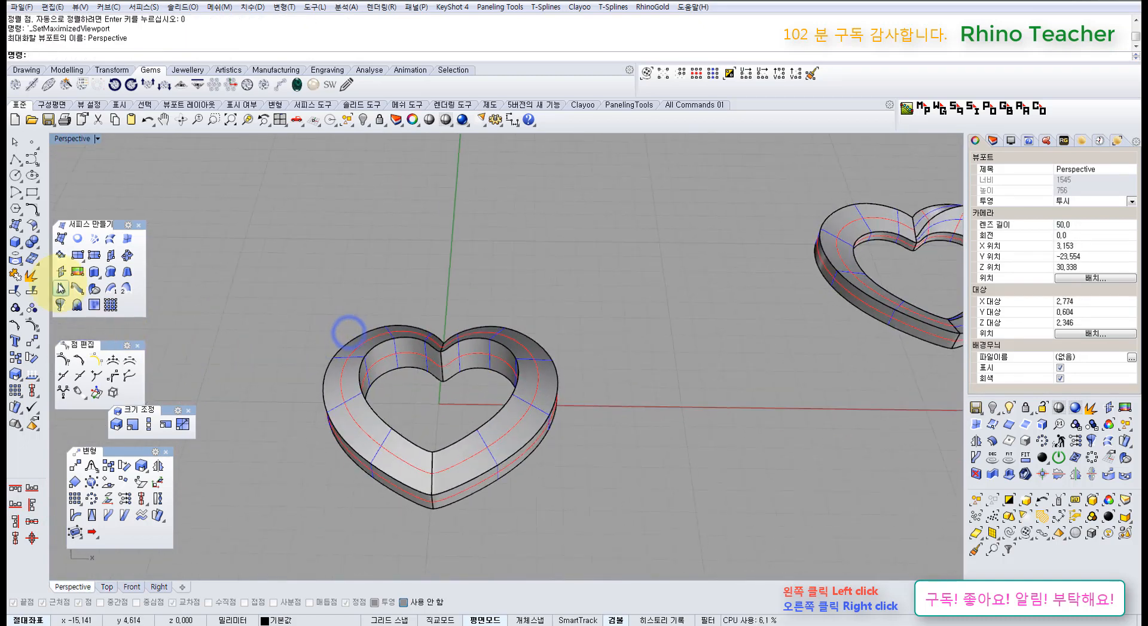
{"action": "left_click", "coordinate": [15, 259]}
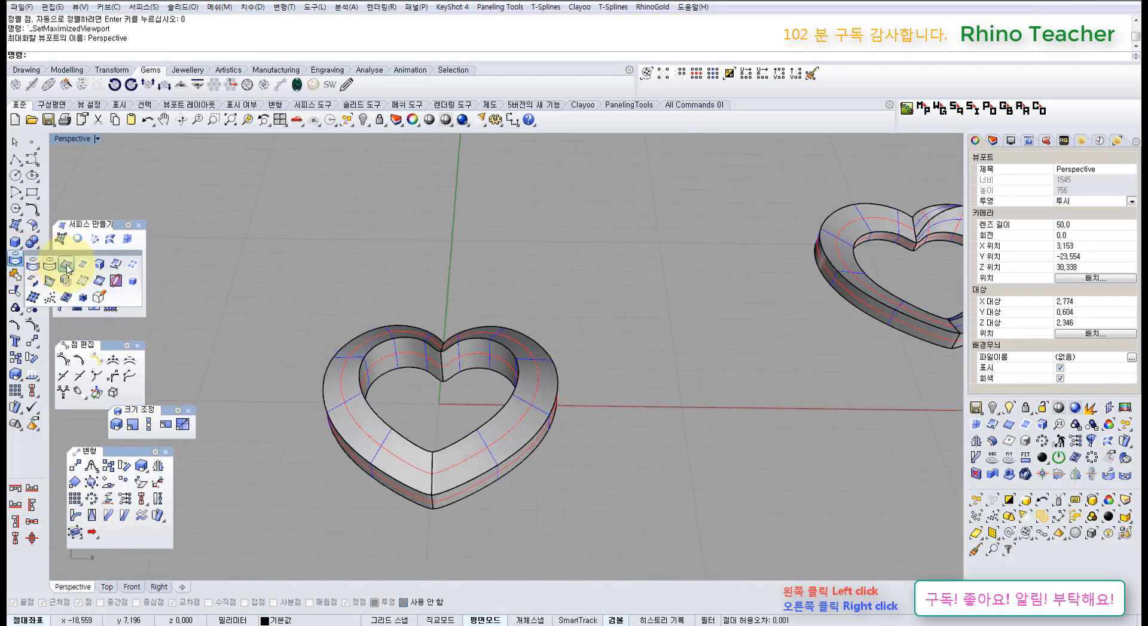
{"action": "left_click", "coordinate": [67, 266]}
{"action": "scroll", "coordinate": [349, 346], "scroll_direction": "up", "scroll_amount": 5}
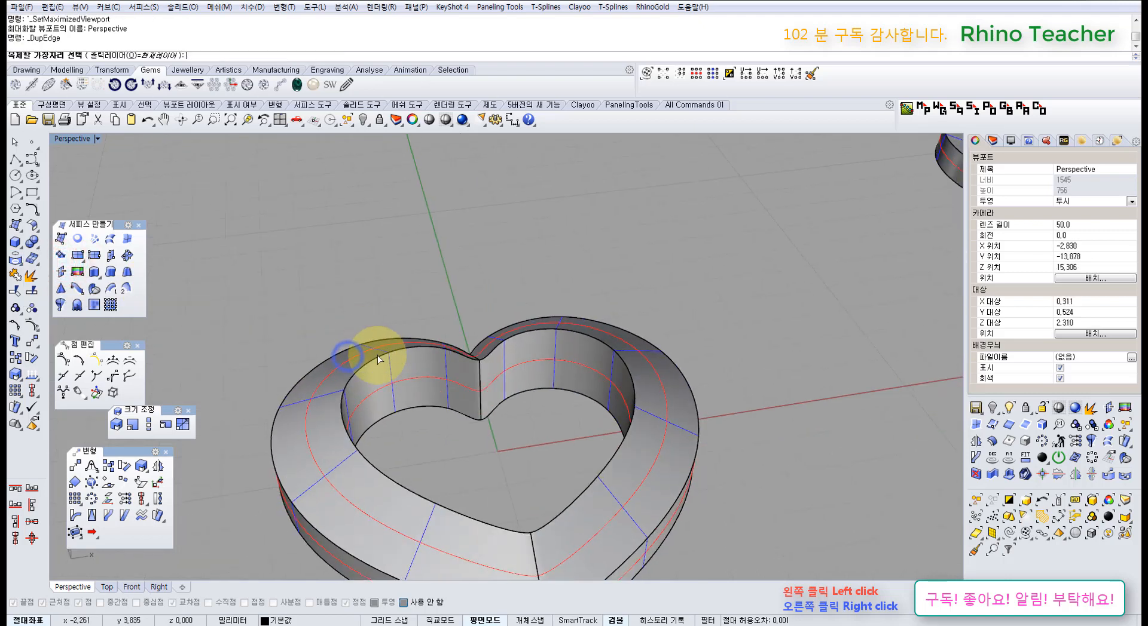
{"action": "left_click", "coordinate": [378, 355]}
{"action": "right_click_drag", "start_coordinate": [294, 415], "coordinate": [335, 348], "text": "shift"}
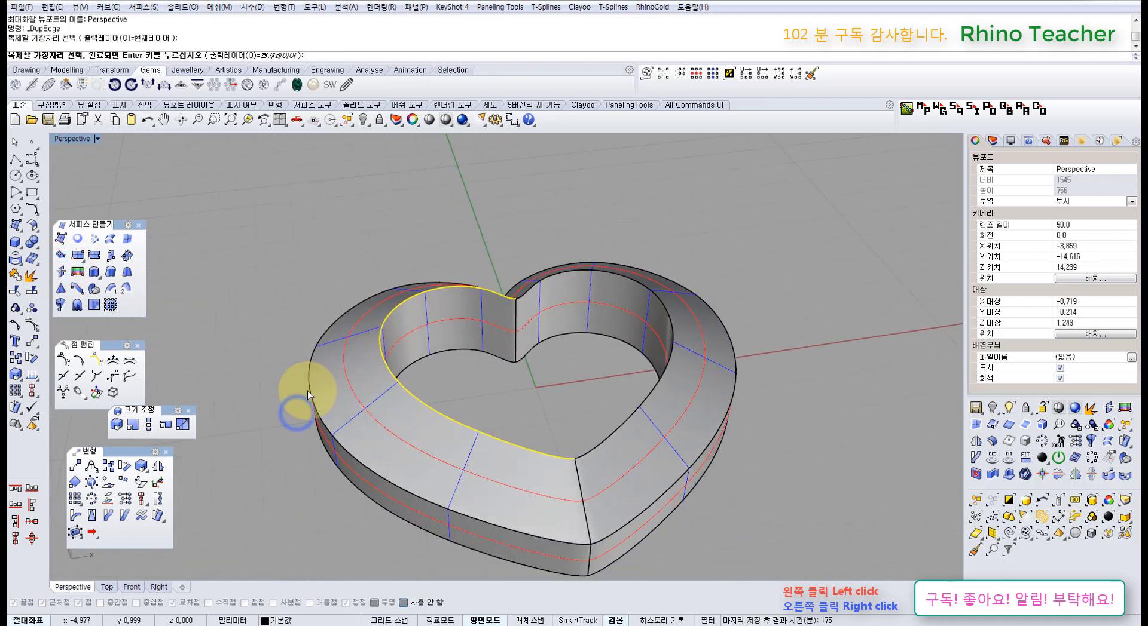
{"action": "left_click", "coordinate": [307, 391]}
{"action": "right_click_drag", "start_coordinate": [418, 397], "coordinate": [385, 333]}
{"action": "right_click", "coordinate": [379, 342]}
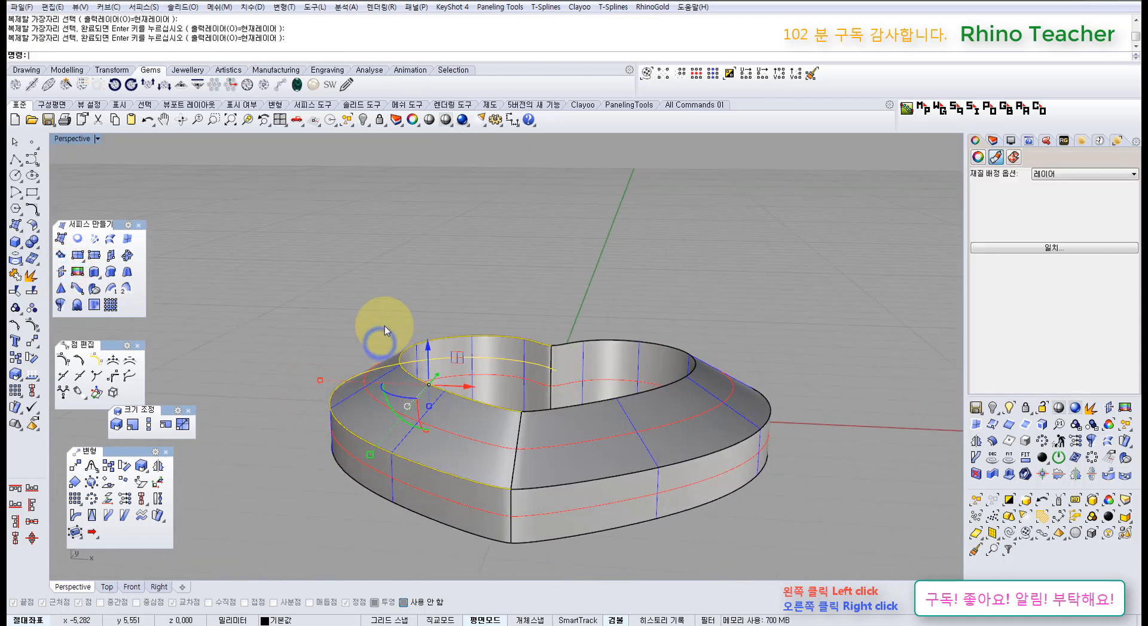
- Lock the centred heart ring and turn on the control points of the two duplicated left-half edge curves
{"action": "left_click", "coordinate": [404, 284]}
{"action": "left_click", "coordinate": [586, 436]}
{"action": "mouse_move", "coordinate": [577, 411]}
{"action": "right_mouse_down"}
{"action": "mouse_move", "coordinate": [568, 475]}
{"action": "mouse_move", "coordinate": [586, 435]}
{"action": "mouse_move", "coordinate": [566, 420]}
{"action": "right_mouse_up"}
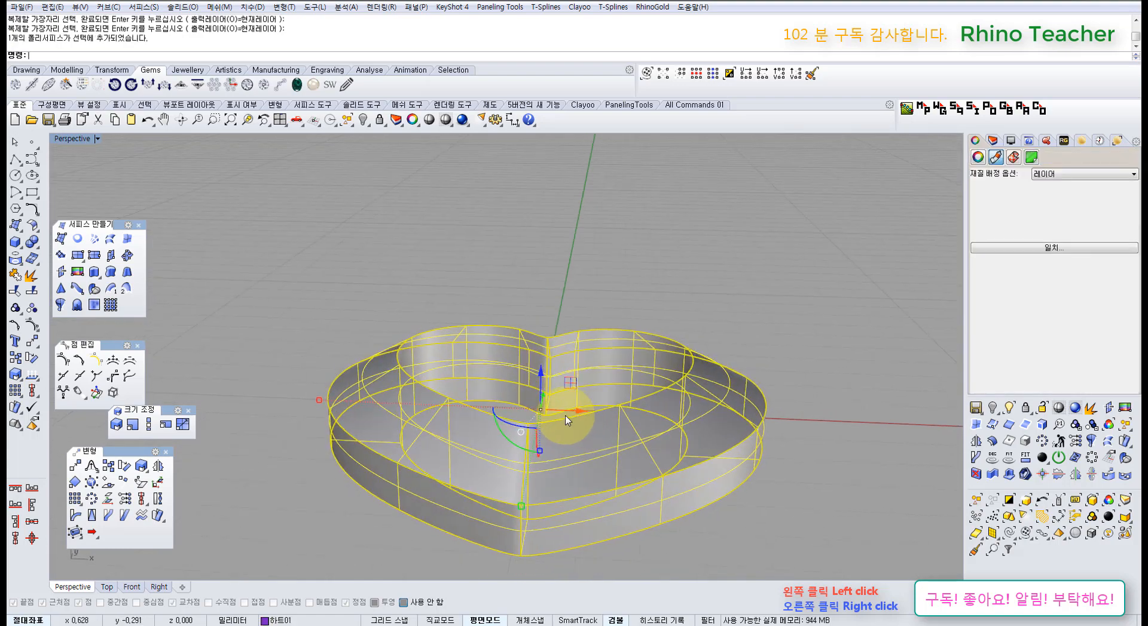
{"action": "key", "text": "ctrl+l"}
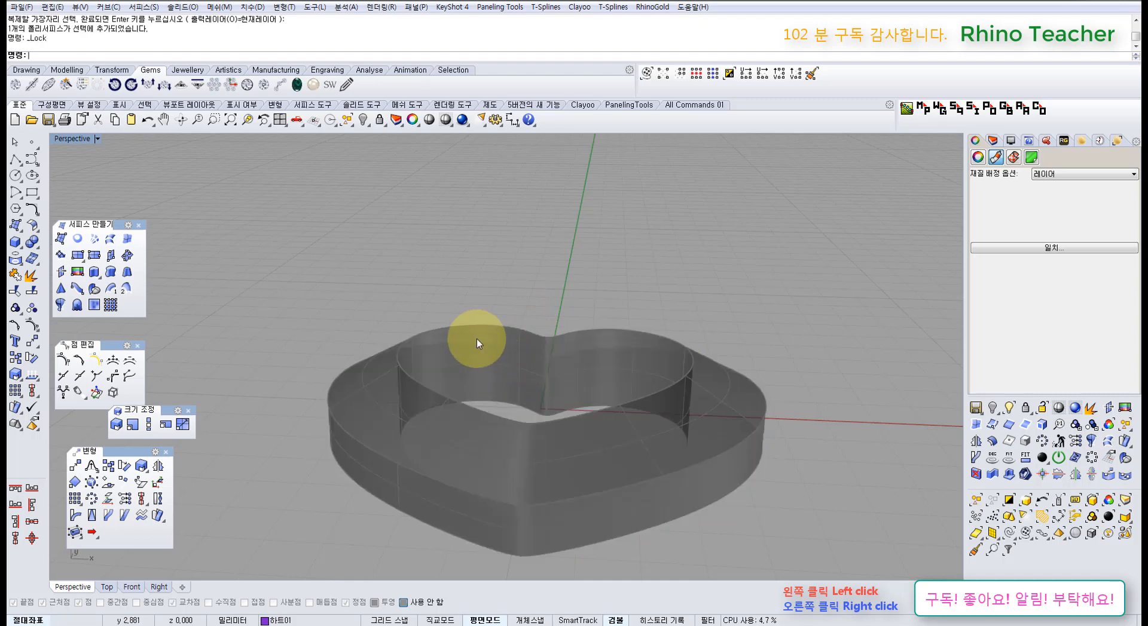
{"action": "left_click_drag", "start_coordinate": [438, 291], "coordinate": [295, 456]}
{"action": "right_click_drag", "start_coordinate": [456, 422], "coordinate": [446, 440]}
{"action": "key", "text": "F10"}
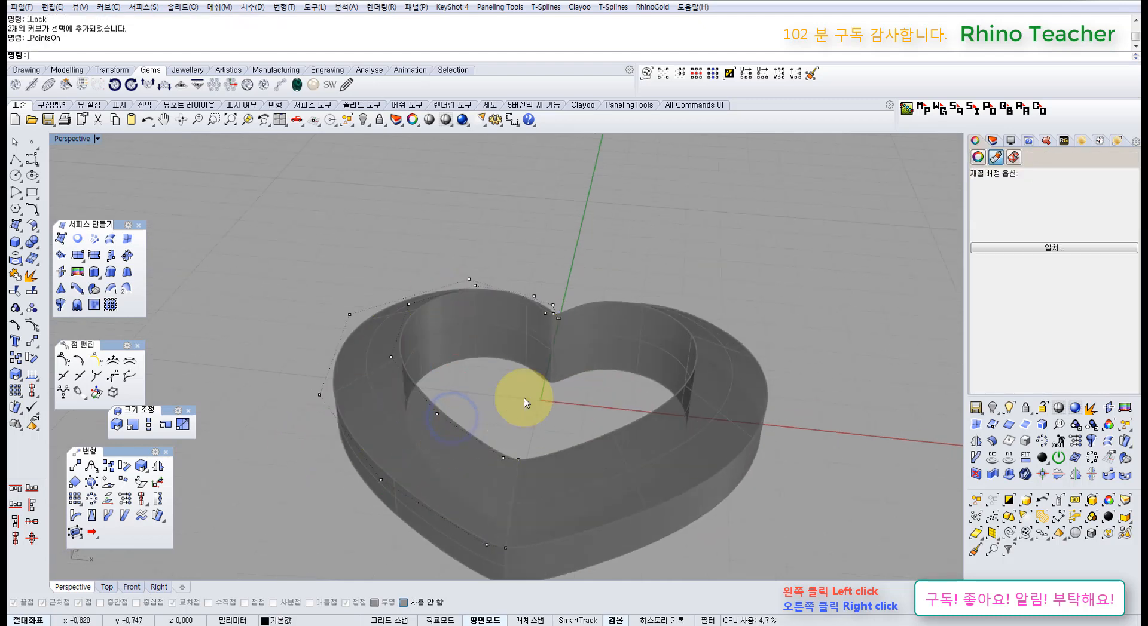
- Examine in Top view how the control points at the lower and upper ends of both curves line up with the centre axis
{"action": "right_click_drag", "start_coordinate": [546, 376], "coordinate": [518, 456]}
{"action": "left_click_drag", "start_coordinate": [507, 467], "coordinate": [564, 512]}
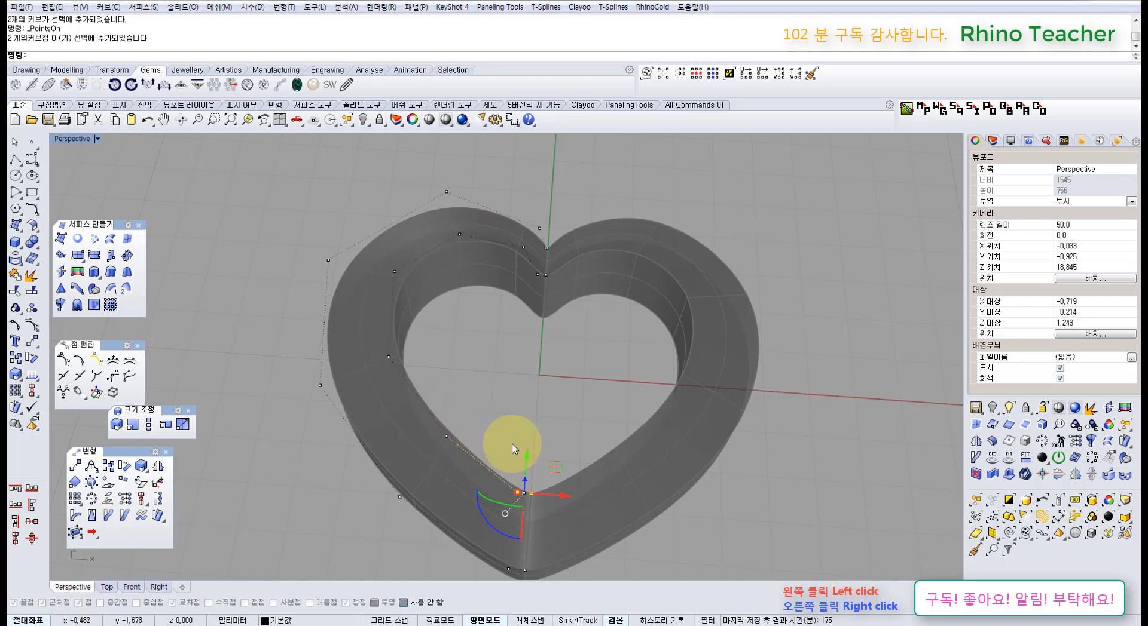
{"action": "right_click_drag", "start_coordinate": [467, 309], "coordinate": [552, 433]}
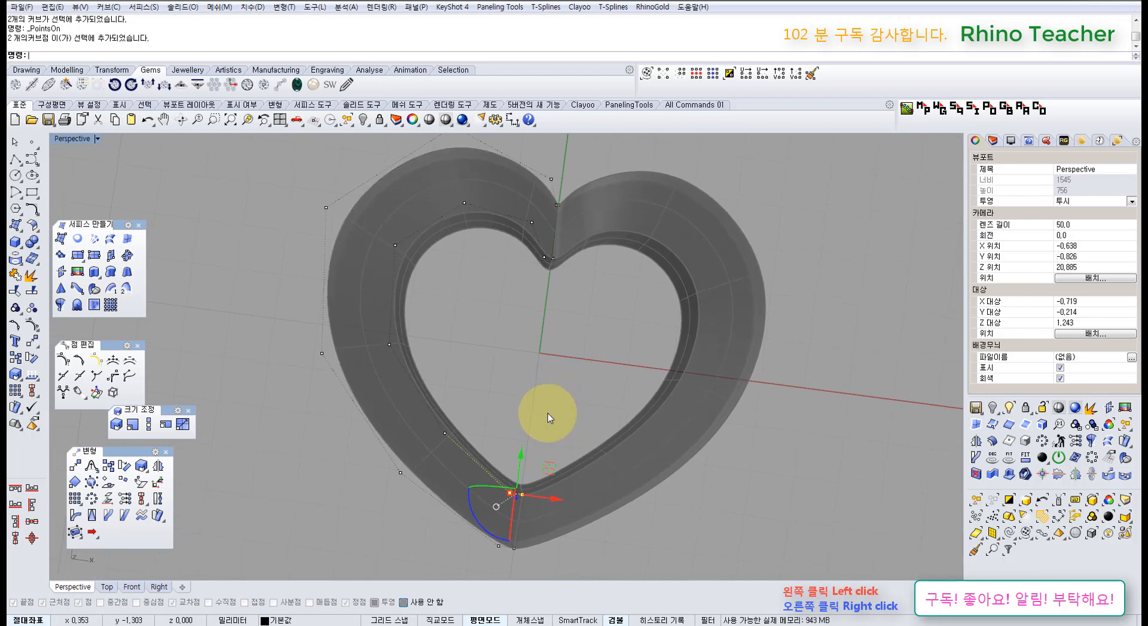
{"action": "key", "text": "ctrl+F1"}
{"action": "scroll", "coordinate": [476, 392], "scroll_direction": "up", "scroll_amount": 5}
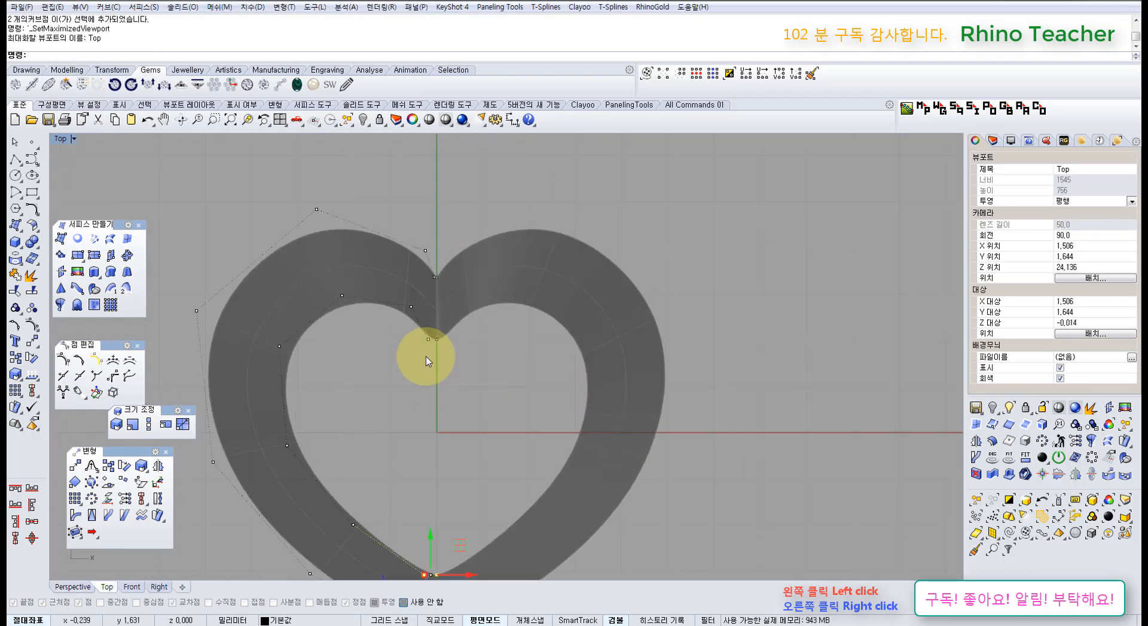
{"action": "scroll", "coordinate": [430, 329], "scroll_direction": "down", "scroll_amount": 4}
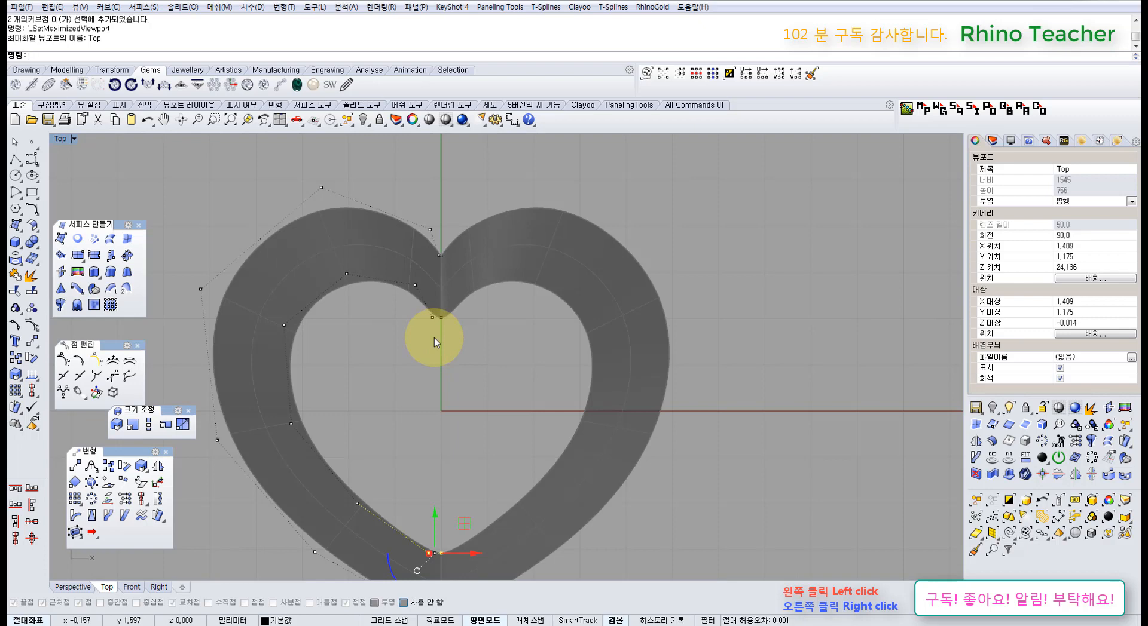
{"action": "right_click_drag", "start_coordinate": [446, 283], "coordinate": [495, 243]}
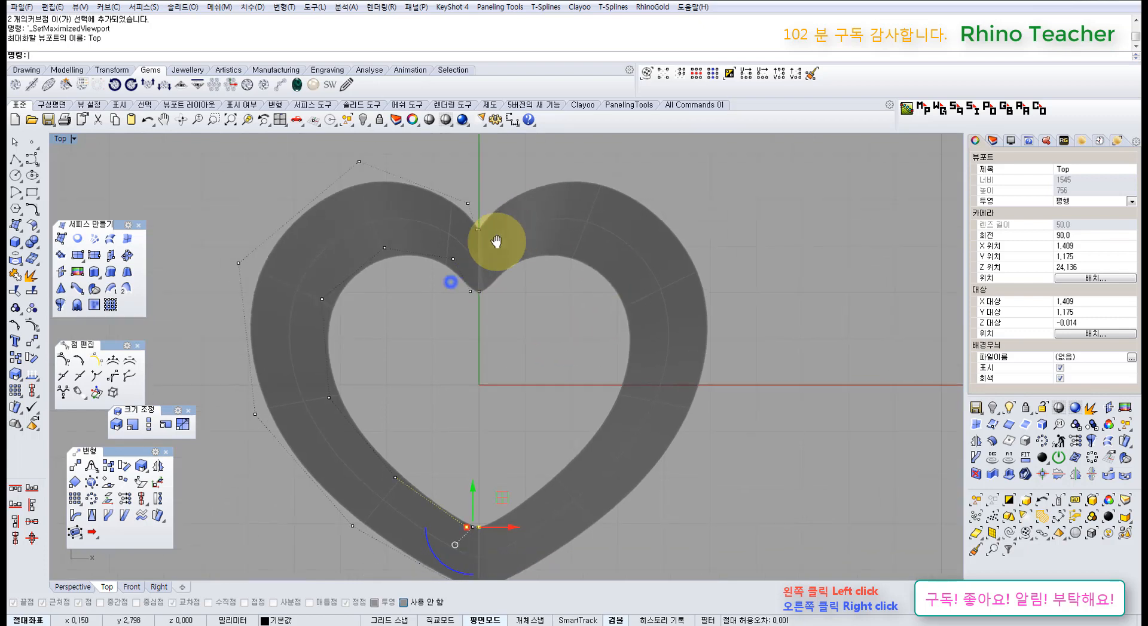
{"action": "left_click_drag", "start_coordinate": [449, 260], "coordinate": [528, 312]}
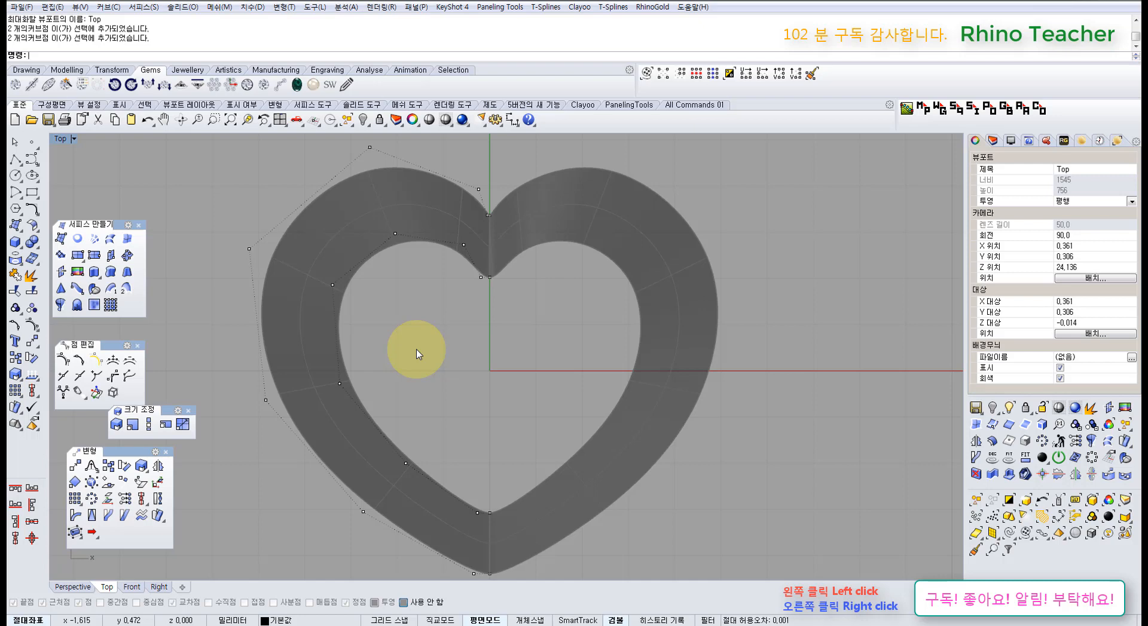
- In Perspective view, turn off the curves' control points and unlock the heart ring
{"action": "key", "text": "ctrl+F4"}
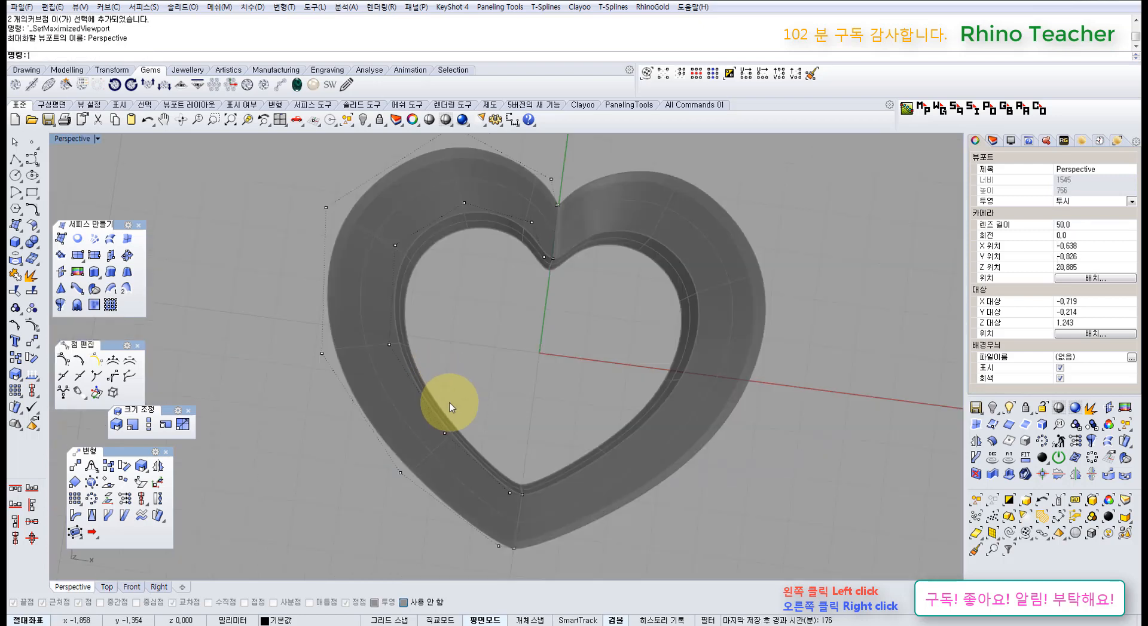
{"action": "right_click_drag", "start_coordinate": [422, 363], "coordinate": [404, 385]}
{"action": "key", "text": "Escape"}
{"action": "middle_click", "coordinate": [404, 386]}
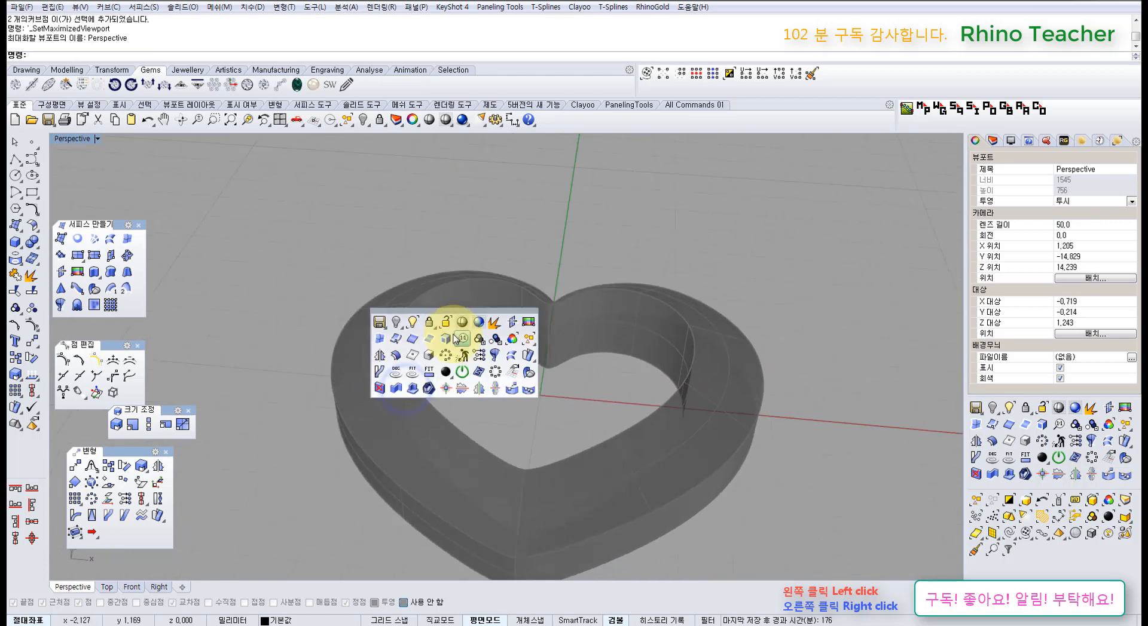
{"action": "left_click", "coordinate": [449, 322]}
{"action": "left_click", "coordinate": [469, 325]}
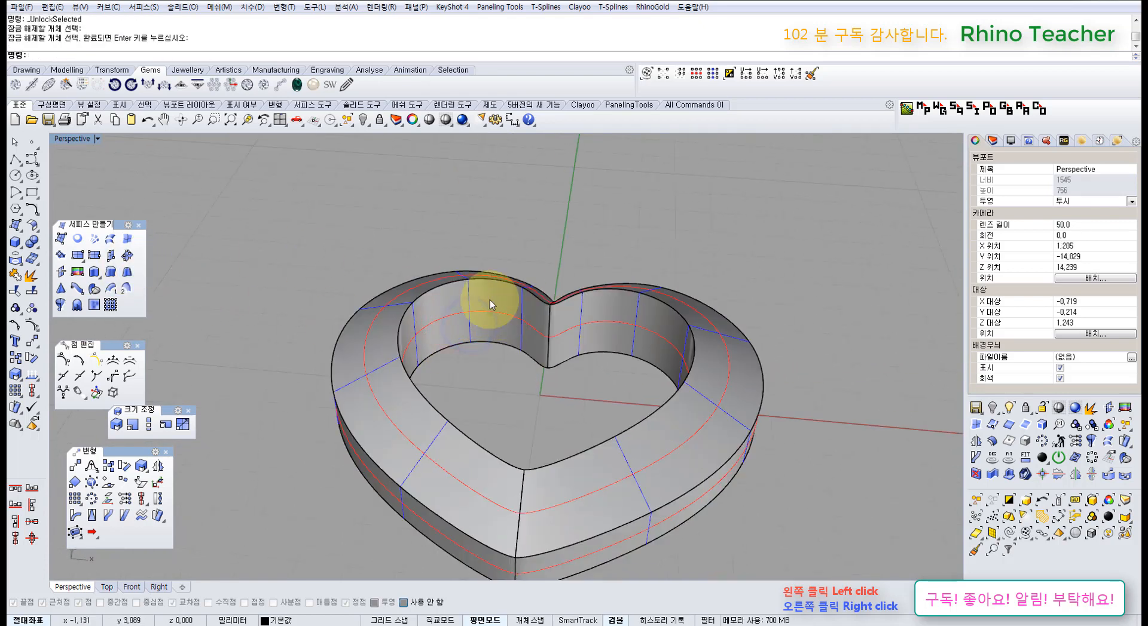
- Duplicate the inner and outer bottom edges of the heart ring's left half as curves
{"action": "right_click_drag", "start_coordinate": [396, 409], "coordinate": [479, 353]}
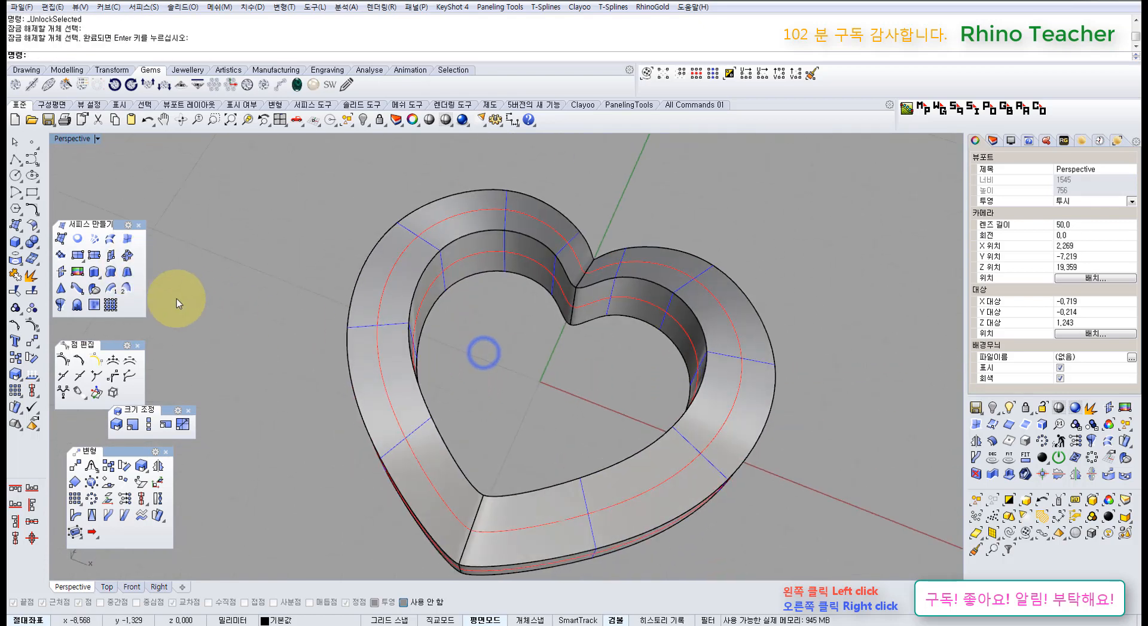
{"action": "left_click", "coordinate": [14, 256]}
{"action": "left_click", "coordinate": [68, 267]}
{"action": "left_click", "coordinate": [440, 289]}
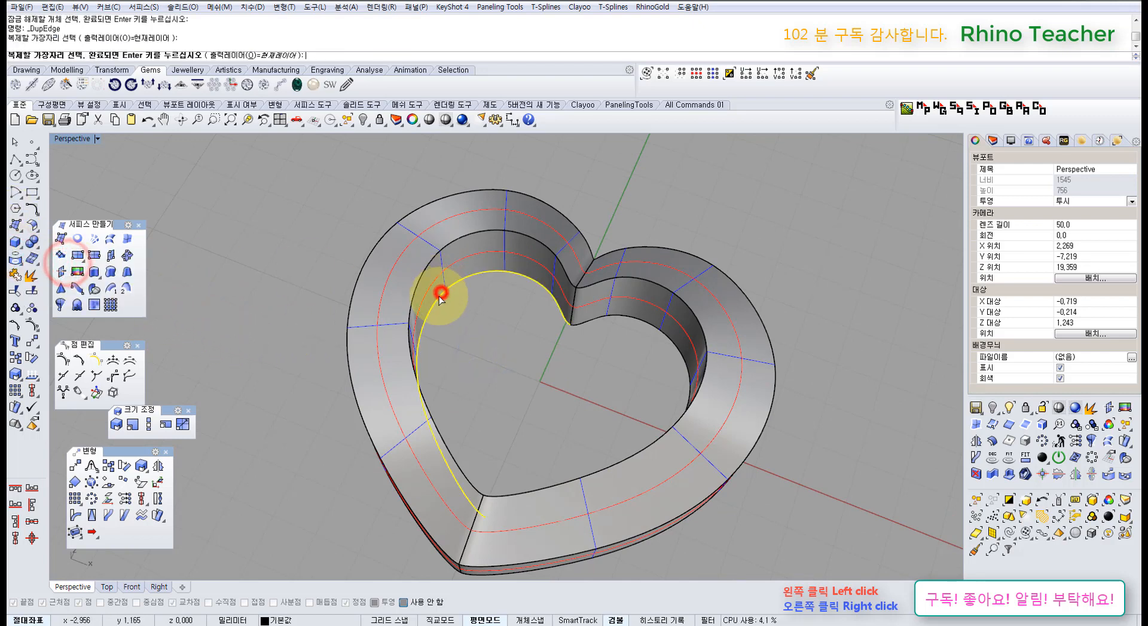
{"action": "right_click_drag", "start_coordinate": [312, 350], "coordinate": [367, 493]}
{"action": "right_click", "coordinate": [367, 517]}
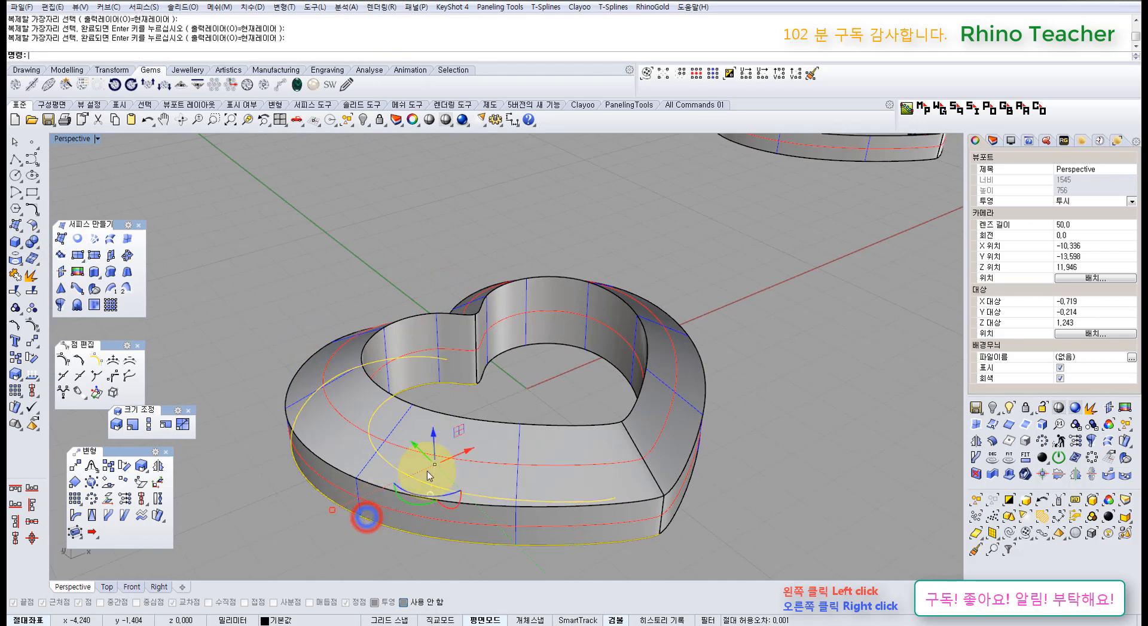
- Deselect the duplicated curves and hide the centred heart ring
{"action": "left_click", "coordinate": [515, 377]}
{"action": "left_click", "coordinate": [560, 463]}
{"action": "scroll", "coordinate": [556, 478], "scroll_direction": "down", "scroll_amount": 2}
{"action": "right_click_drag", "start_coordinate": [556, 481], "coordinate": [592, 440]}
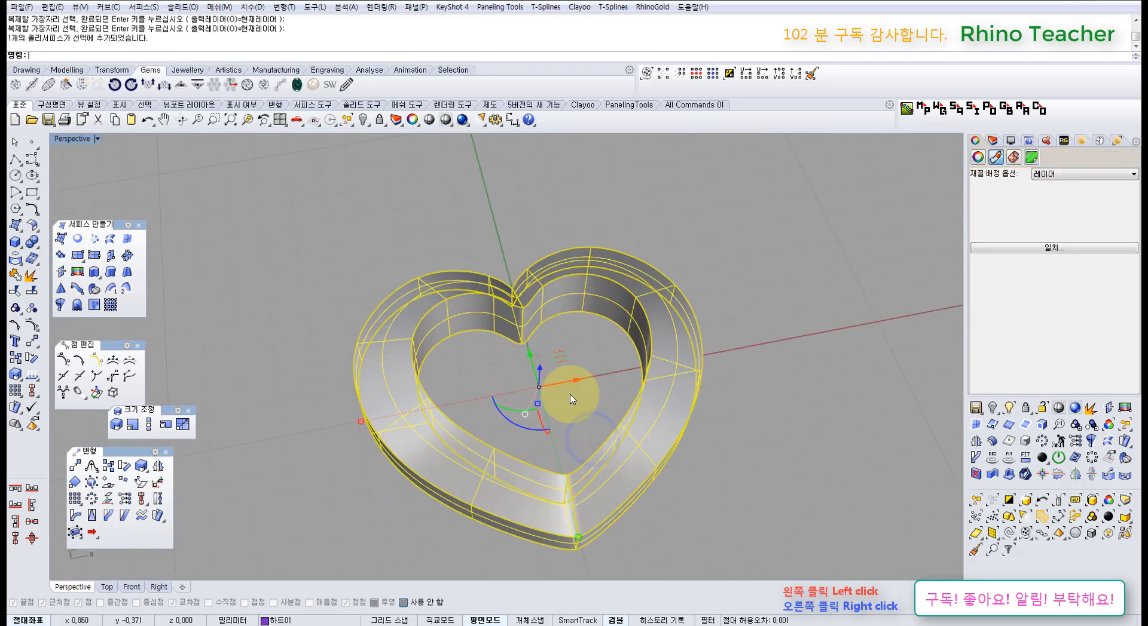
{"action": "key", "text": "ctrl+h"}
- Loft the four left-half edge curves in order into an open surface with straight sections and no simplification
{"action": "right_click_drag", "start_coordinate": [510, 397], "coordinate": [510, 315]}
{"action": "right_click_drag", "start_coordinate": [361, 407], "coordinate": [388, 368]}
{"action": "middle_click", "coordinate": [389, 368]}
{"action": "left_click", "coordinate": [521, 408]}
{"action": "right_click_drag", "start_coordinate": [478, 481], "coordinate": [479, 455]}
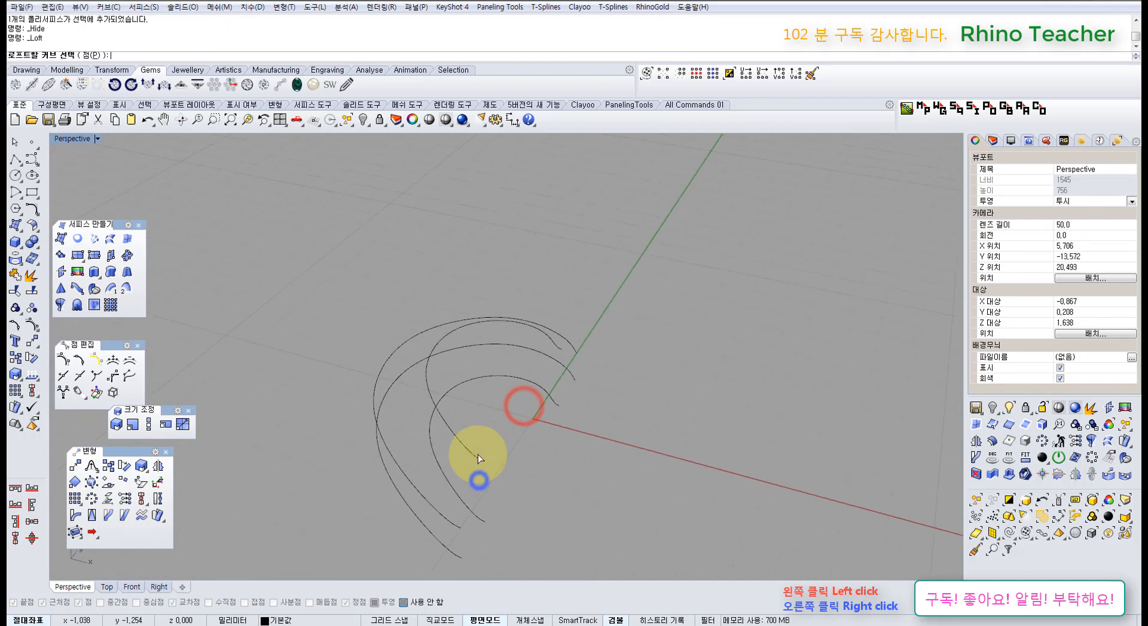
{"action": "left_click", "coordinate": [406, 483]}
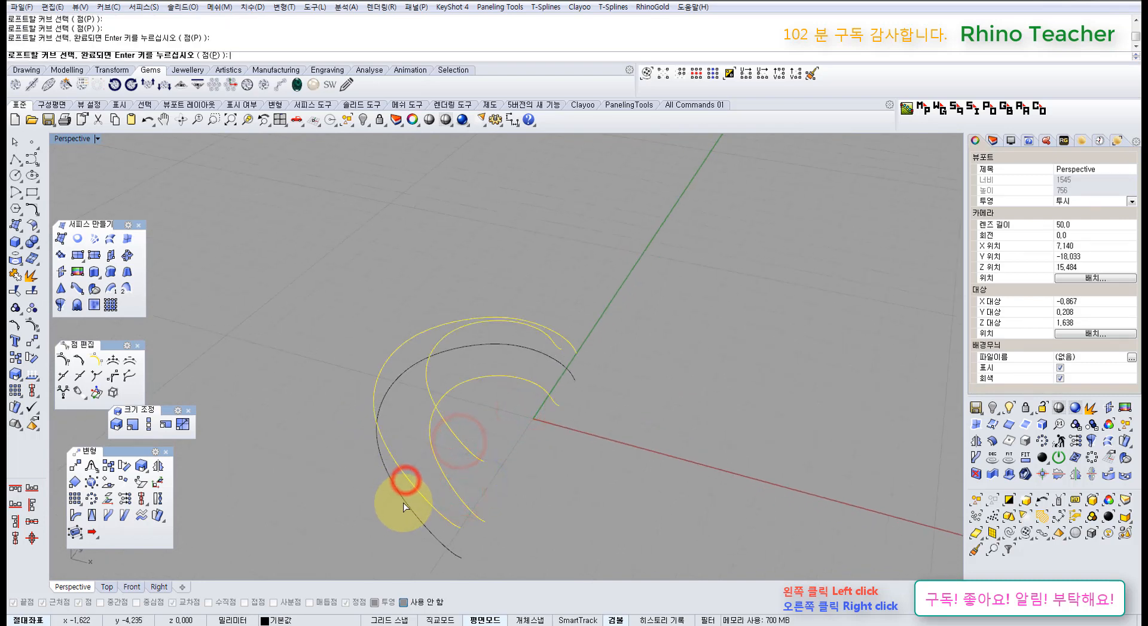
{"action": "left_click", "coordinate": [399, 499]}
{"action": "right_click", "coordinate": [401, 502]}
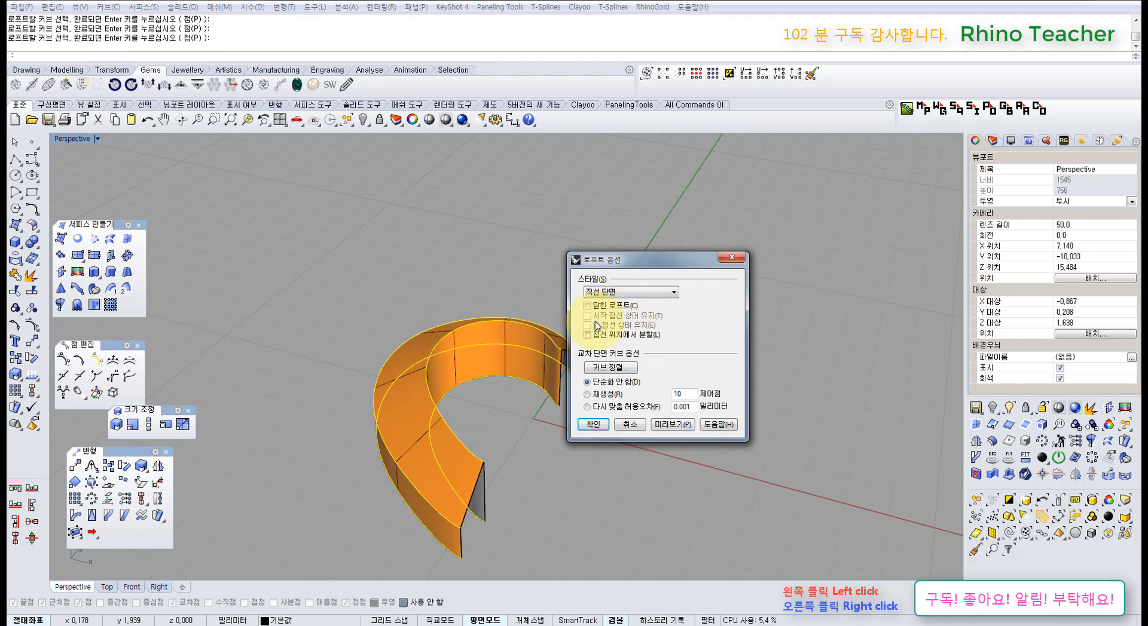
{"action": "right_click_drag", "start_coordinate": [534, 374], "coordinate": [459, 447]}
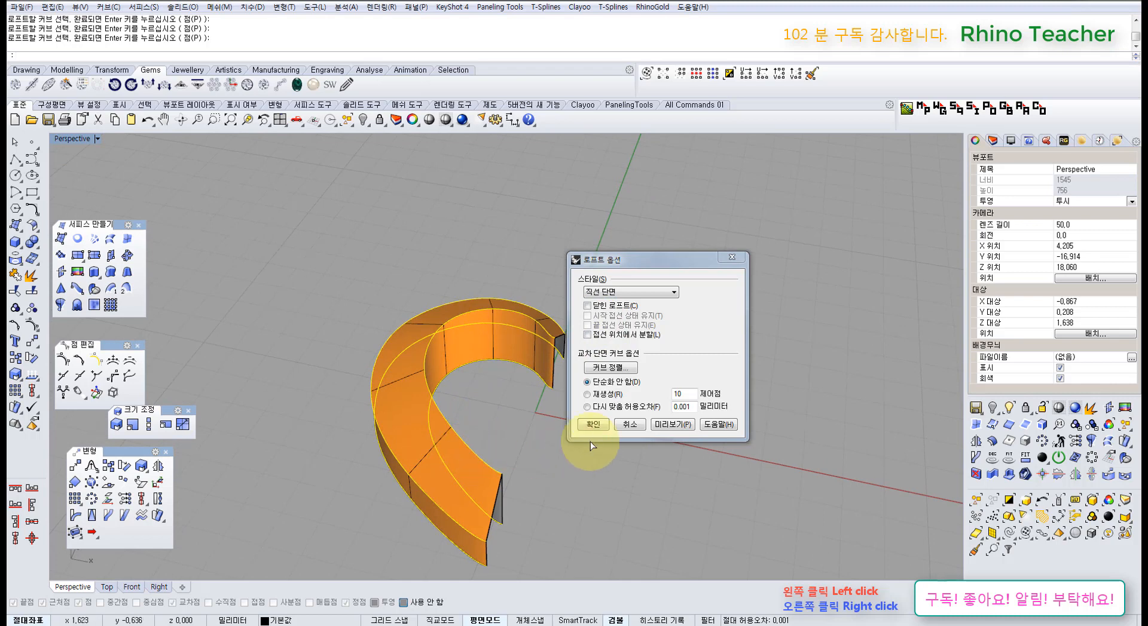
{"action": "left_click", "coordinate": [594, 425]}
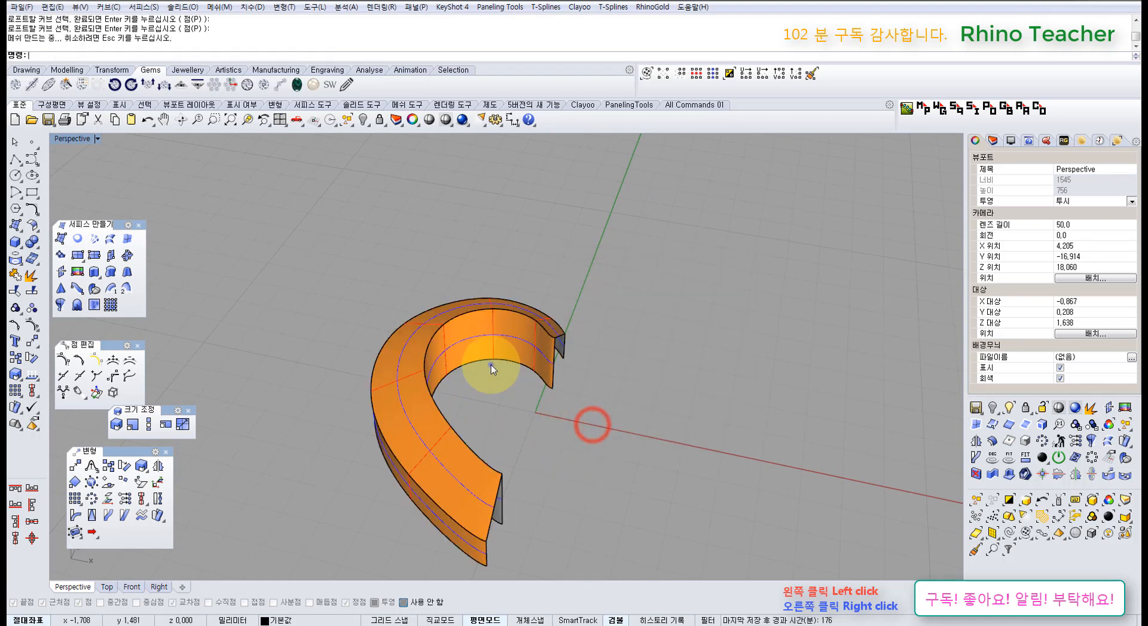
- Examine the lofted half-heart surface in Top and Perspective views
{"action": "right_click_drag", "start_coordinate": [490, 366], "coordinate": [512, 442]}
{"action": "key", "text": "ctrl+F1"}
{"action": "right_click_drag", "start_coordinate": [477, 340], "coordinate": [478, 379]}
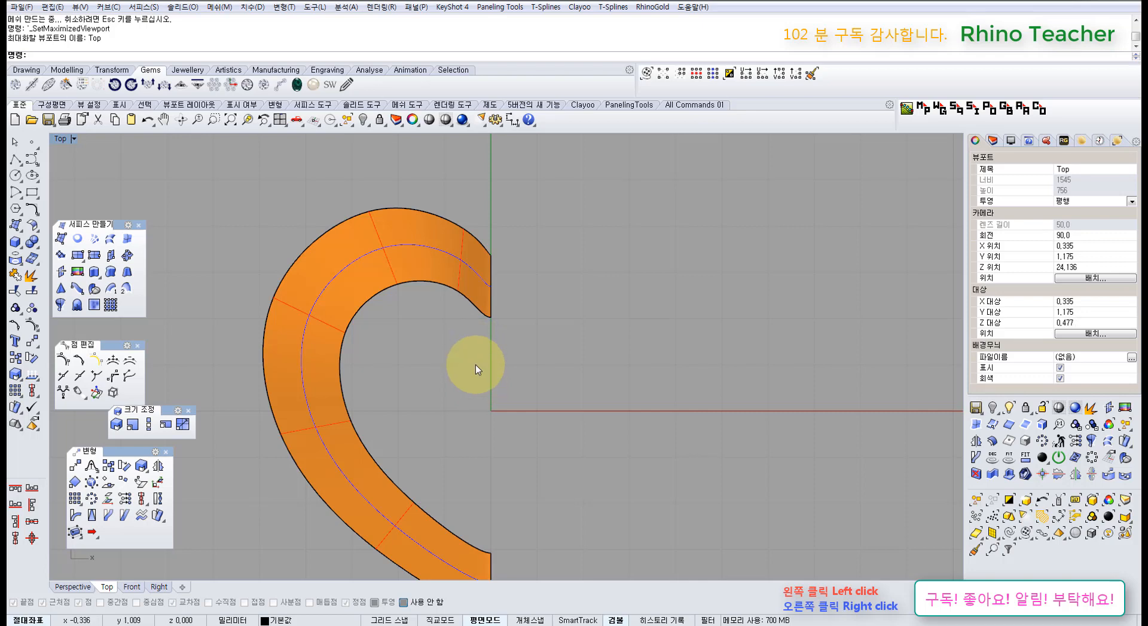
{"action": "key", "text": "ctrl+F3"}
{"action": "right_click_drag", "start_coordinate": [451, 376], "coordinate": [483, 413]}
{"action": "key", "text": "ctrl+F1"}
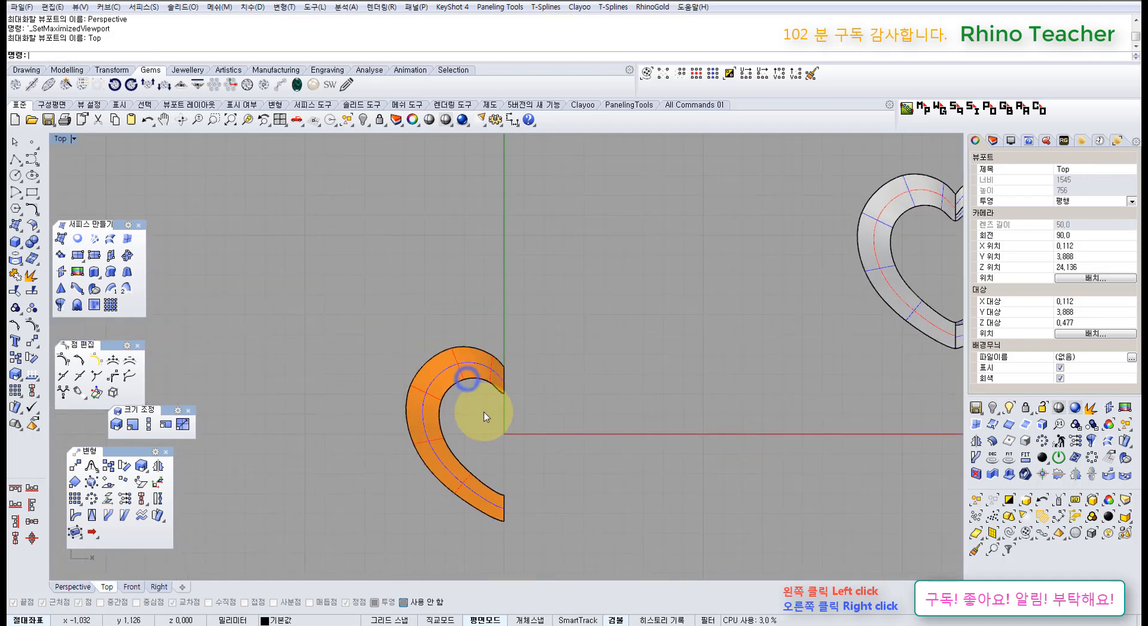
{"action": "key", "text": "ctrl+F3"}
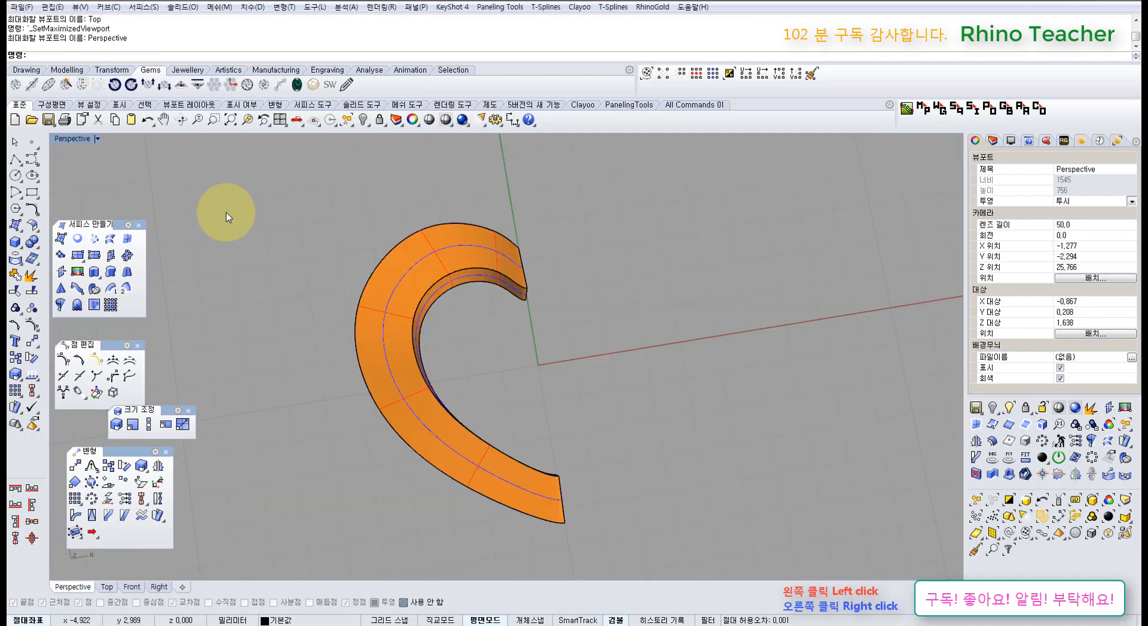
- In Top view, draw one line from point 0 past the half heart's upper end and another across its upper band
{"action": "key", "text": "ctrl+F1"}
{"action": "left_click", "coordinate": [16, 154]}
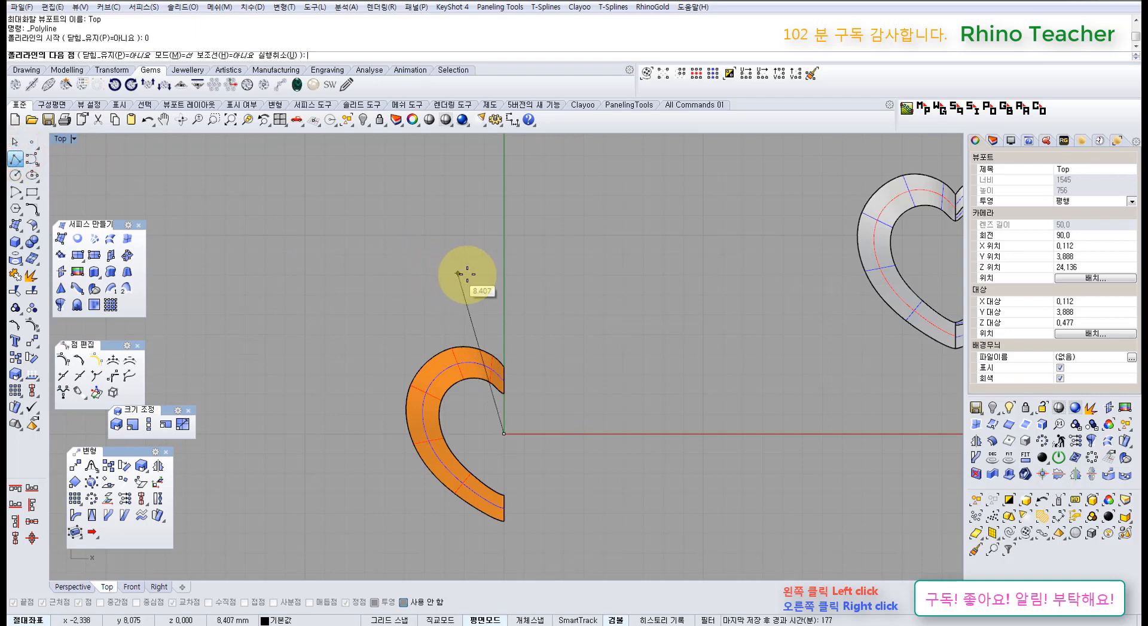
{"action": "scroll", "coordinate": [497, 311], "scroll_direction": "up", "scroll_amount": 5}
{"action": "right_click_drag", "start_coordinate": [489, 324], "coordinate": [494, 238]}
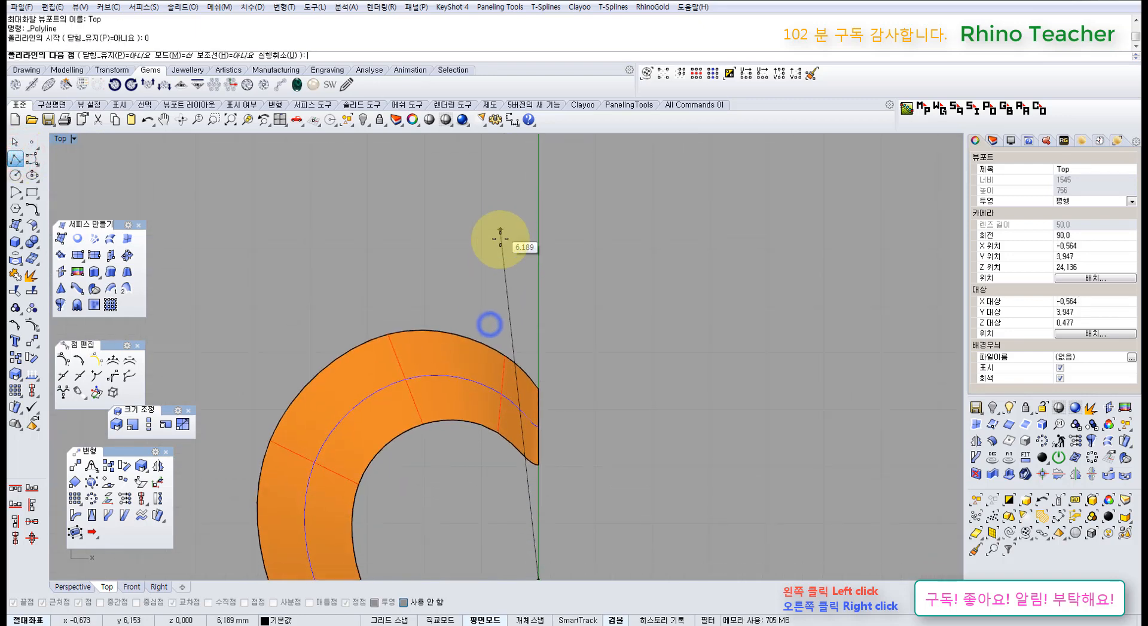
{"action": "left_click", "coordinate": [506, 287]}
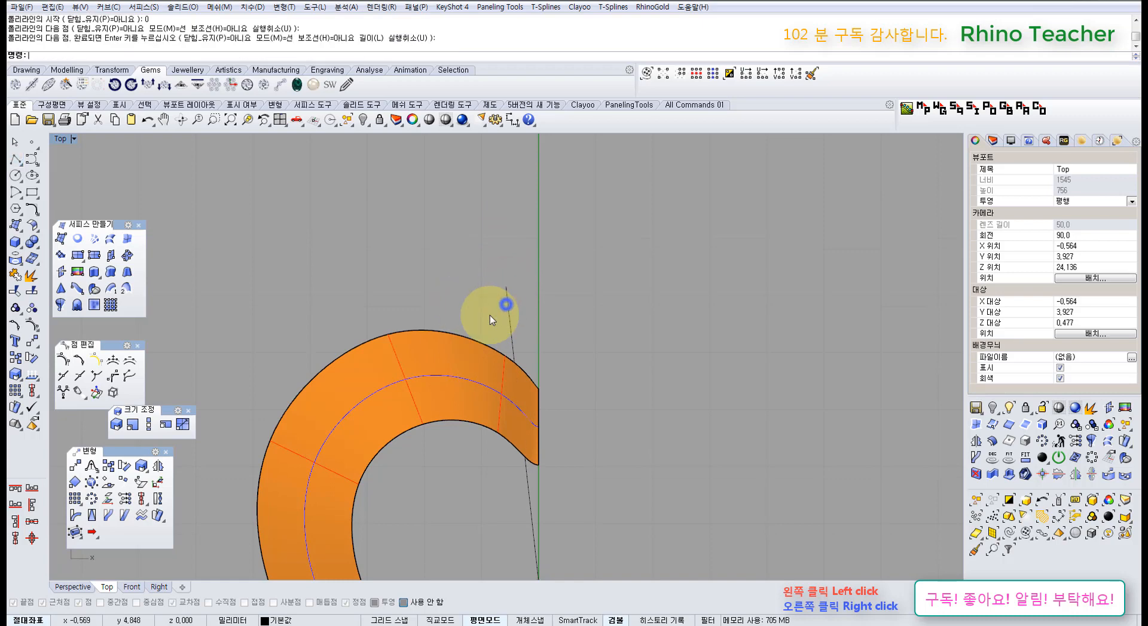
{"action": "left_click", "coordinate": [431, 460]}
{"action": "left_click", "coordinate": [390, 321]}
{"action": "scroll", "coordinate": [387, 320], "scroll_direction": "down", "scroll_amount": 3}
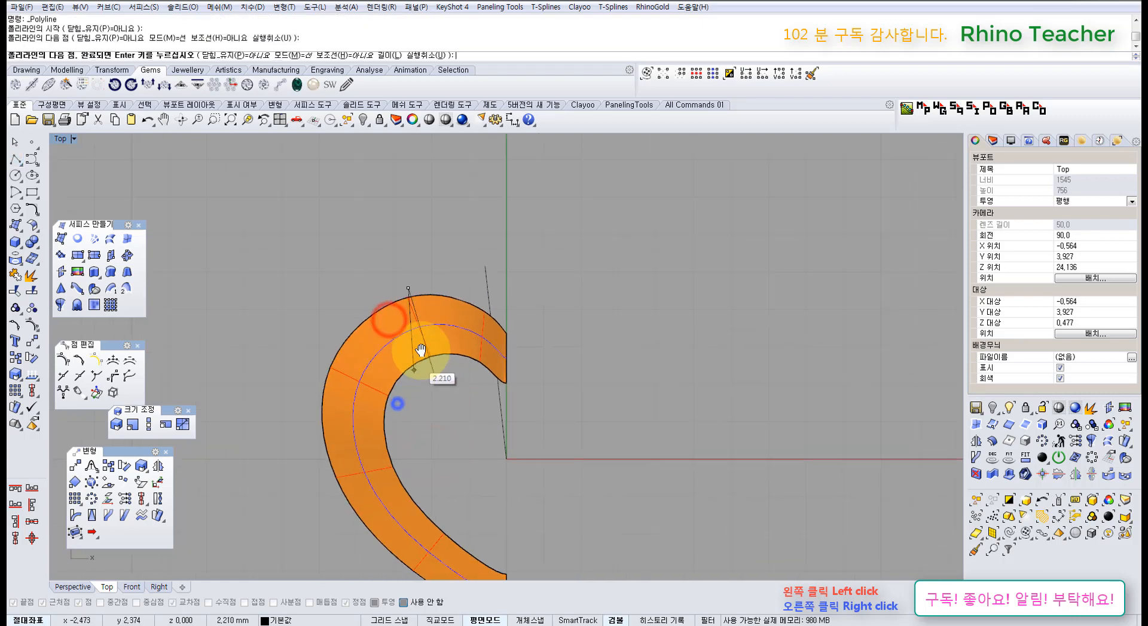
{"action": "right_click", "coordinate": [353, 302]}
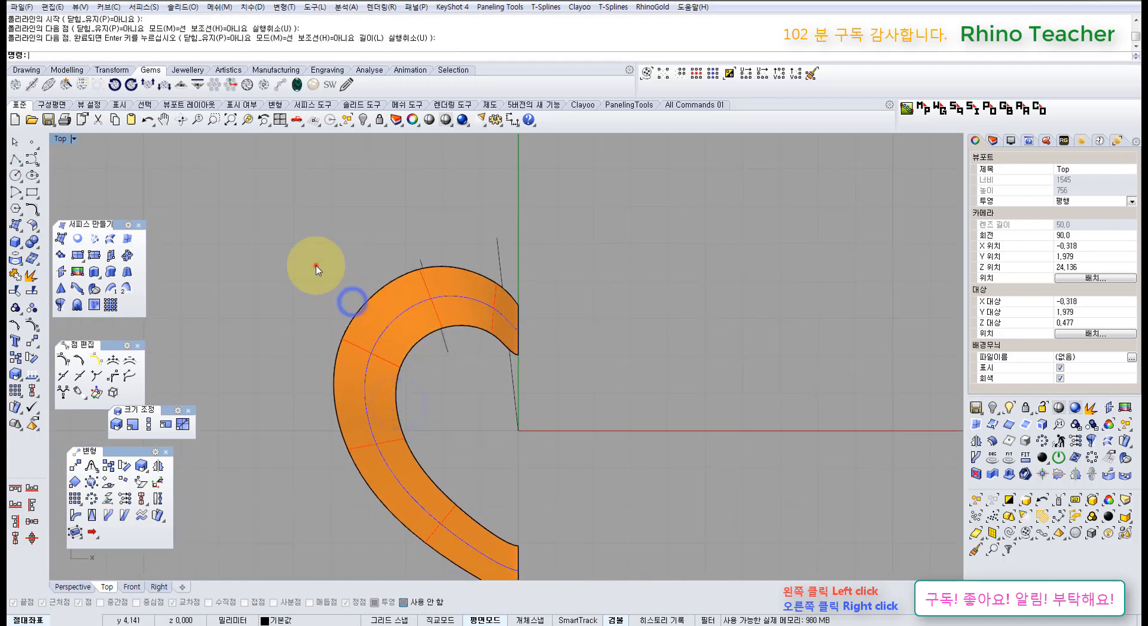
- Delete the two trial lines drawn over the half-heart surface
{"action": "left_click", "coordinate": [37, 211]}
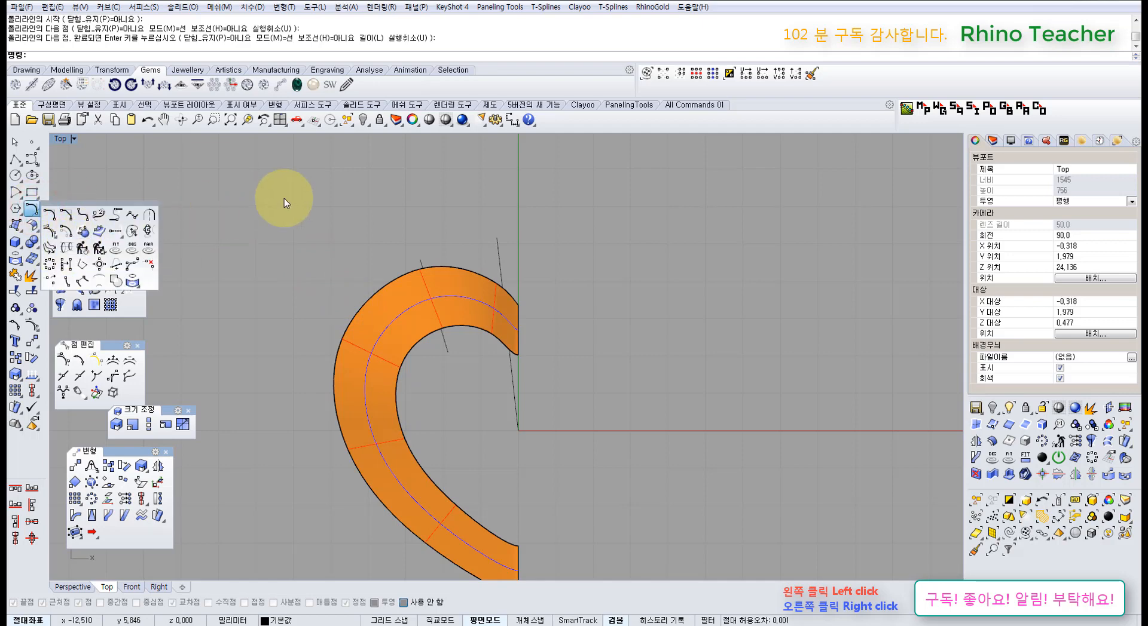
{"action": "left_click_drag", "start_coordinate": [518, 256], "coordinate": [478, 258]}
{"action": "scroll", "coordinate": [420, 260], "scroll_direction": "up", "scroll_amount": 6}
{"action": "left_click", "coordinate": [438, 265], "text": "shift"}
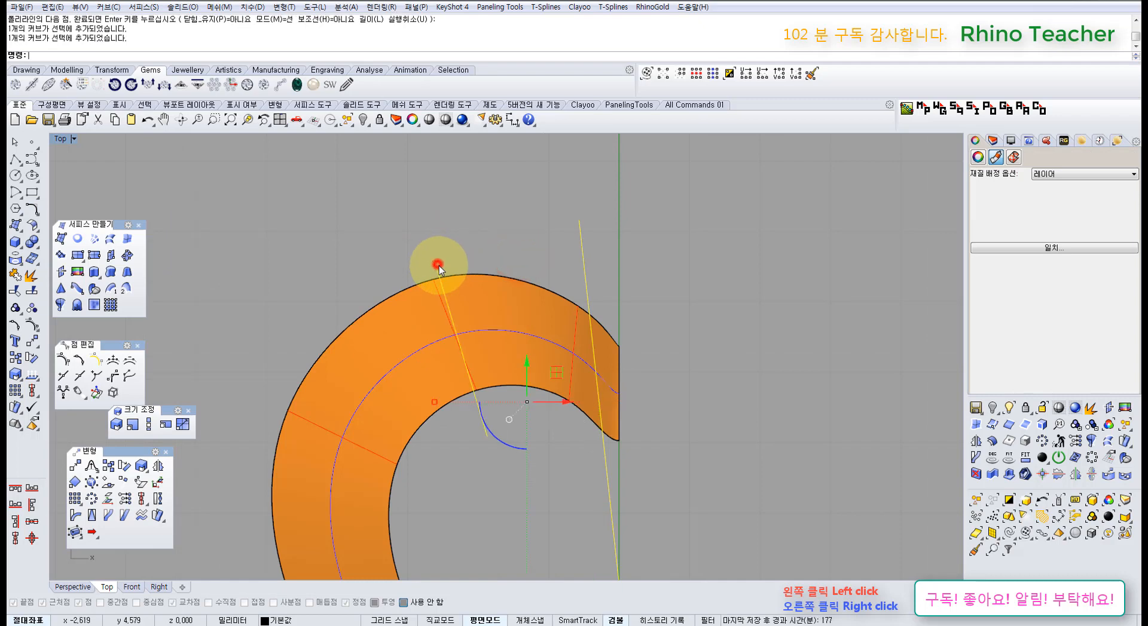
{"action": "scroll", "coordinate": [440, 265], "scroll_direction": "down", "scroll_amount": 4}
{"action": "right_click_drag", "start_coordinate": [489, 315], "coordinate": [431, 327]}
{"action": "key", "text": "Delete"}
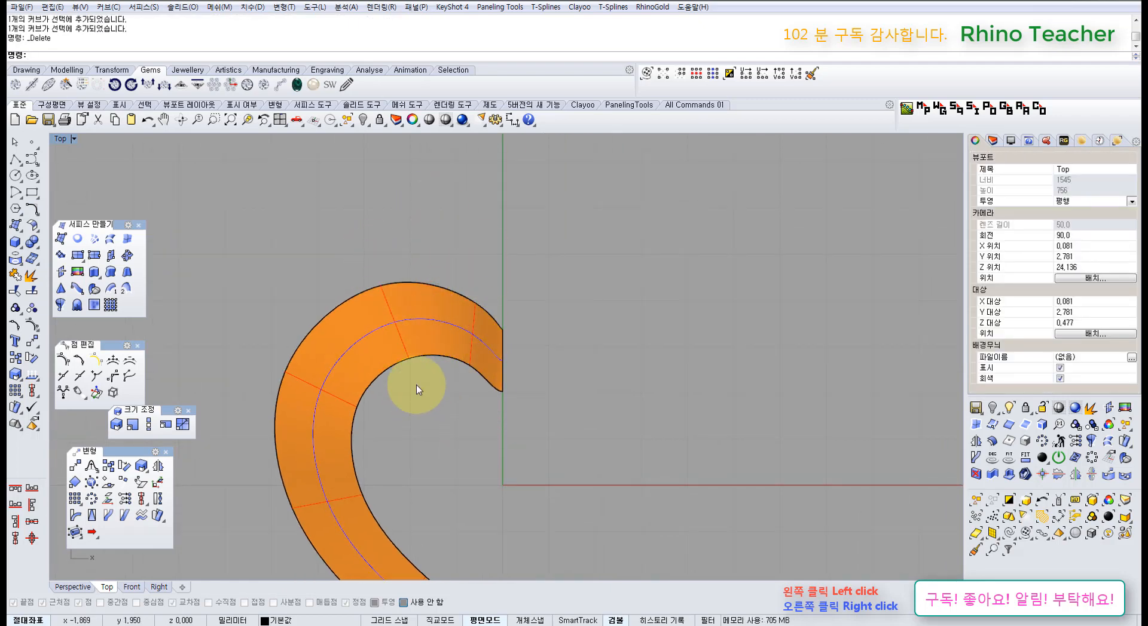
- In Top view, draw two lines across the half-heart band from inner to outer edge along the two isocurves nearest its upper end
{"action": "right_click_drag", "start_coordinate": [324, 350], "coordinate": [380, 275]}
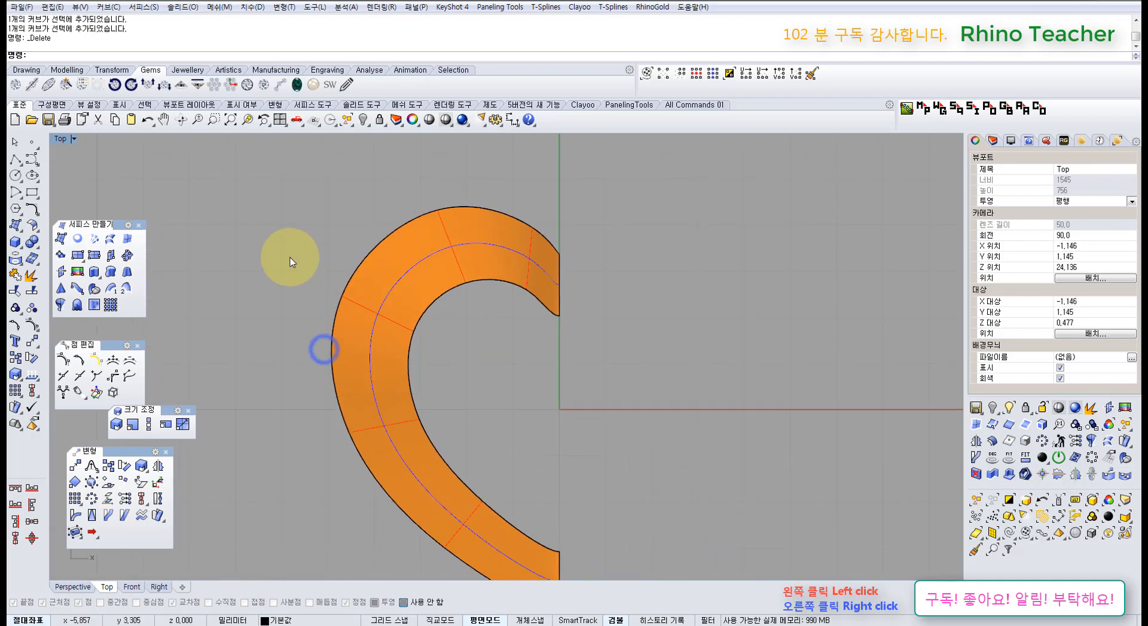
{"action": "right_click_drag", "start_coordinate": [456, 321], "coordinate": [410, 359]}
{"action": "scroll", "coordinate": [461, 325], "scroll_direction": "up", "scroll_amount": 3}
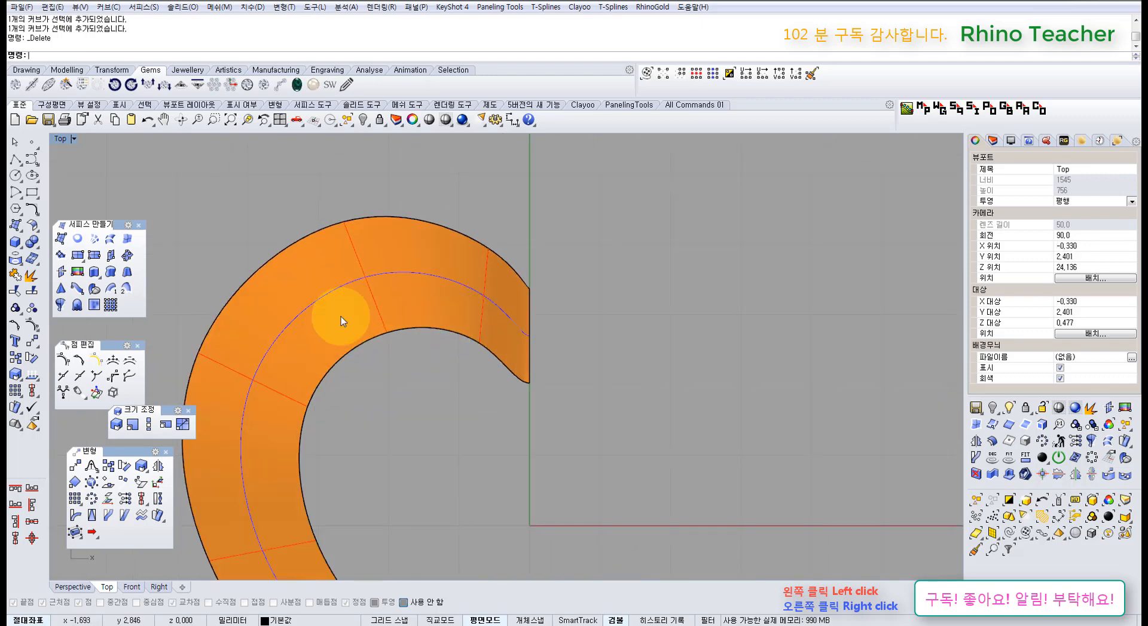
{"action": "left_click", "coordinate": [16, 159]}
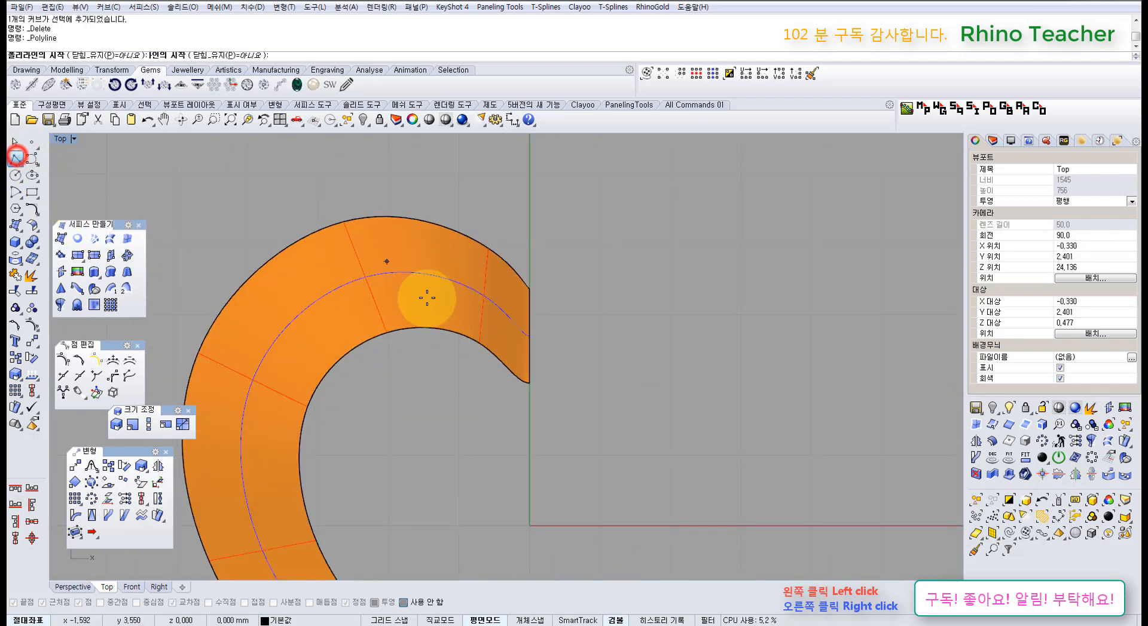
{"action": "left_click", "coordinate": [479, 343]}
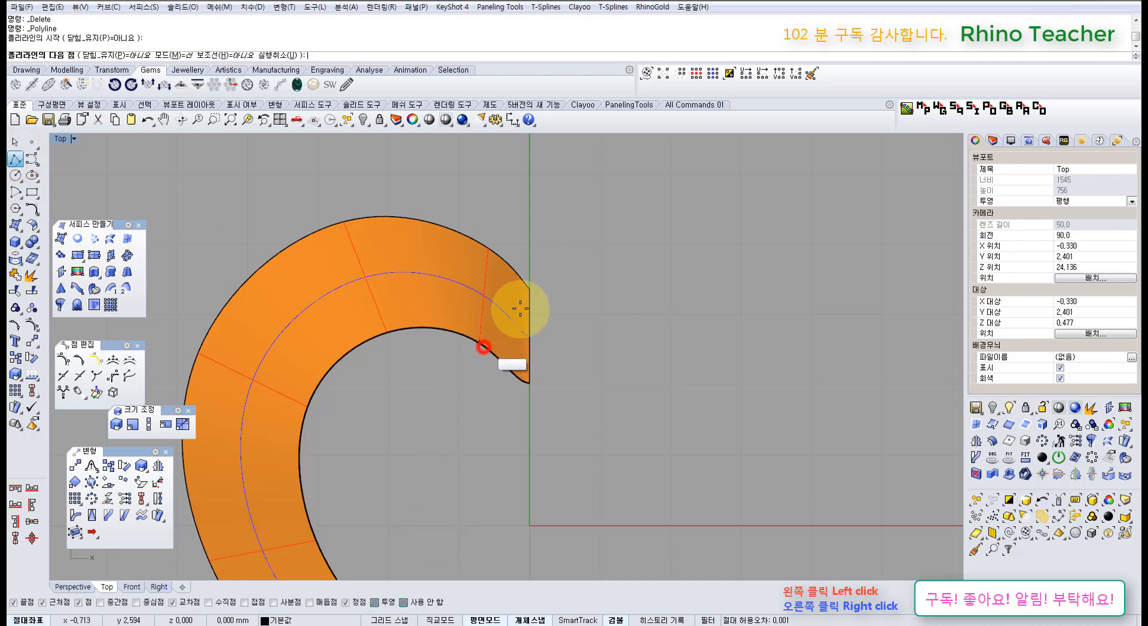
{"action": "left_click", "coordinate": [491, 243]}
{"action": "key", "text": "Return"}
{"action": "key", "text": "Return"}
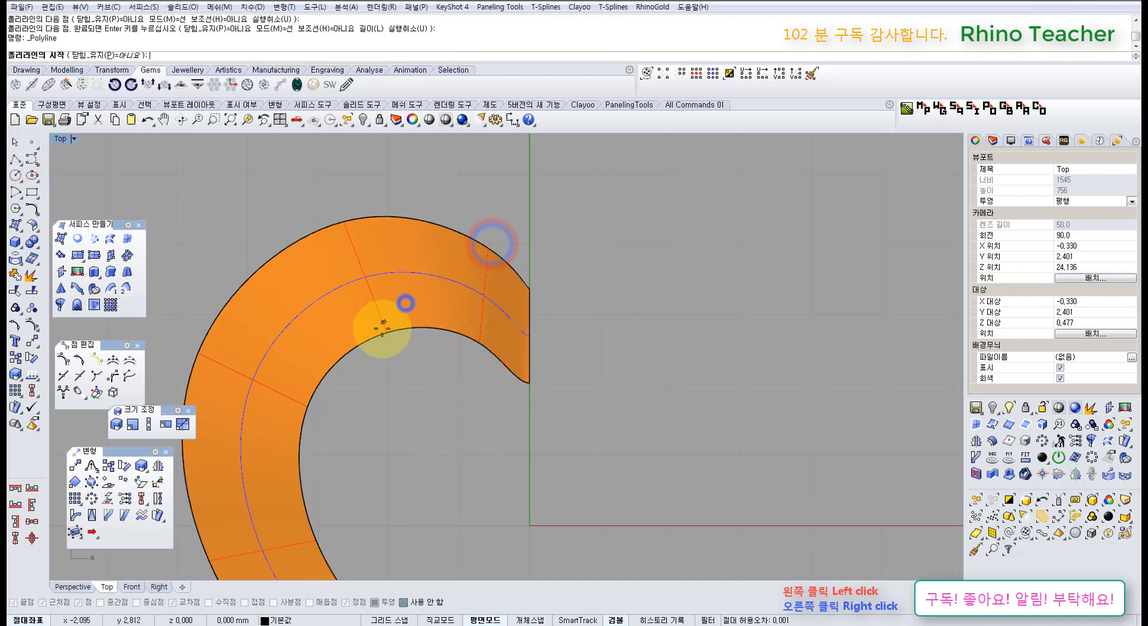
{"action": "left_click", "coordinate": [387, 332]}
{"action": "left_click", "coordinate": [339, 215]}
{"action": "right_click", "coordinate": [343, 225]}
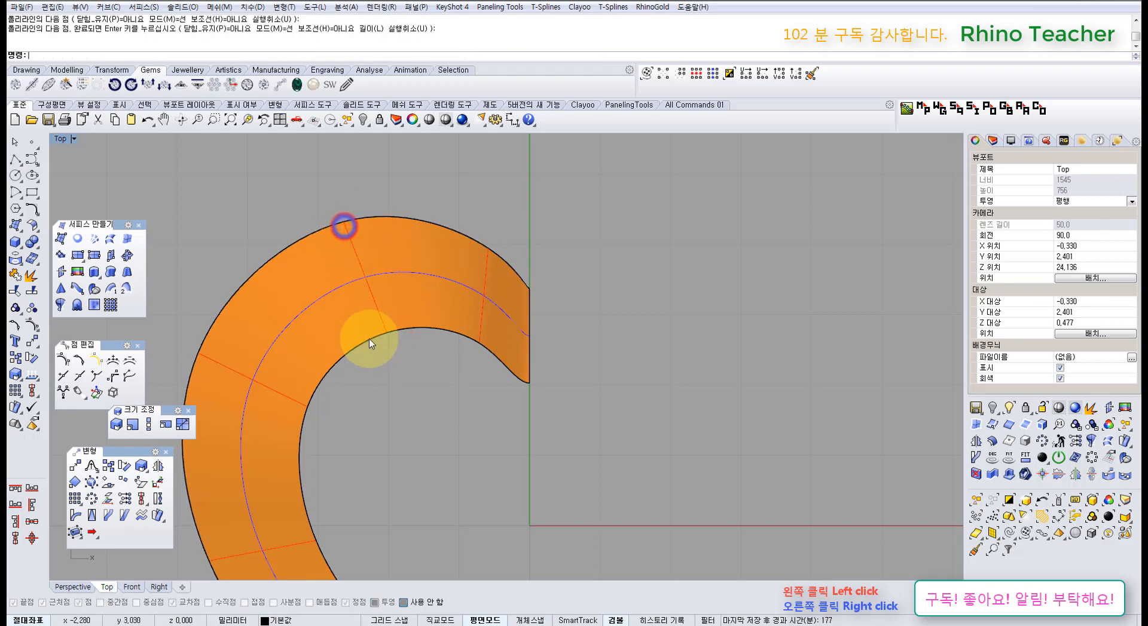
- Draw two more lines across the half heart's outer left curve, following its isocurves from inner edge to outer edge
{"action": "scroll", "coordinate": [333, 373], "scroll_direction": "down", "scroll_amount": 2}
{"action": "right_click_drag", "start_coordinate": [333, 373], "coordinate": [388, 314]}
{"action": "left_click", "coordinate": [384, 312]}
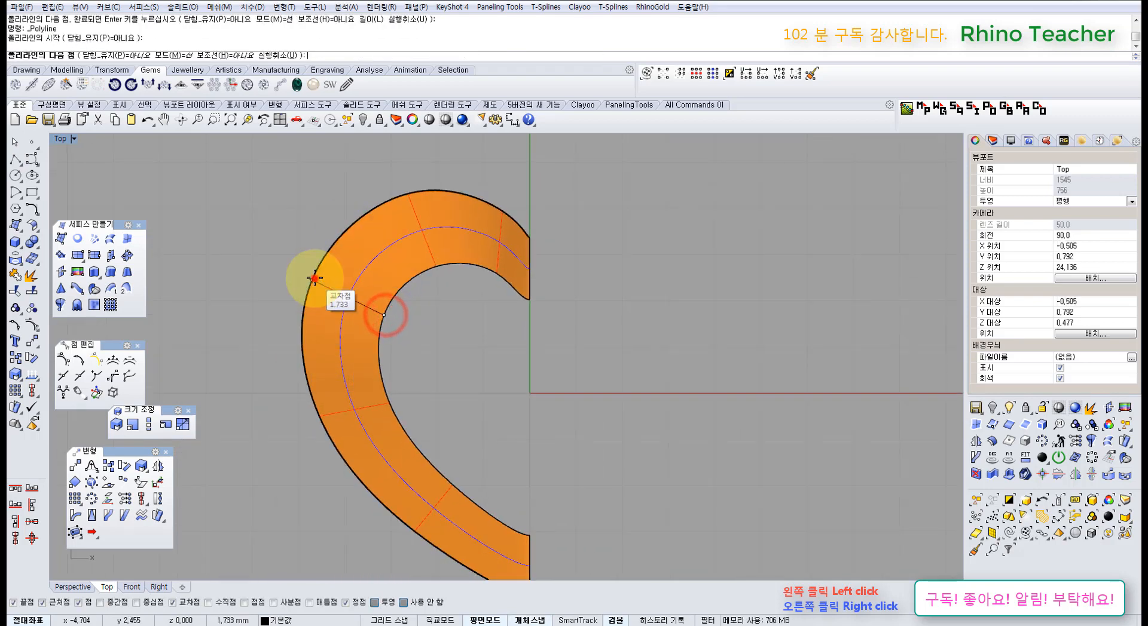
{"action": "left_click", "coordinate": [313, 277]}
{"action": "right_click", "coordinate": [313, 277]}
{"action": "right_click", "coordinate": [368, 323]}
{"action": "left_click", "coordinate": [397, 402]}
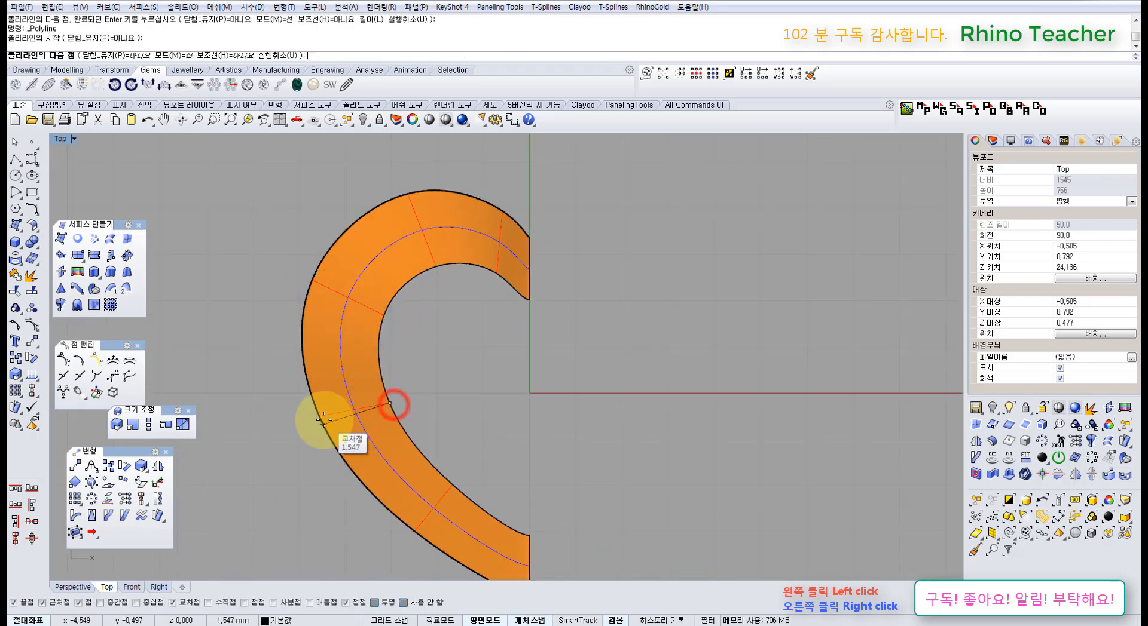
{"action": "left_click", "coordinate": [320, 420]}
{"action": "right_click", "coordinate": [399, 478]}
- Draw a fifth line across the lower band along its isocurve, snapping to the inner and outer edge intersections
{"action": "right_click_drag", "start_coordinate": [399, 478], "coordinate": [367, 366]}
{"action": "right_click", "coordinate": [371, 363]}
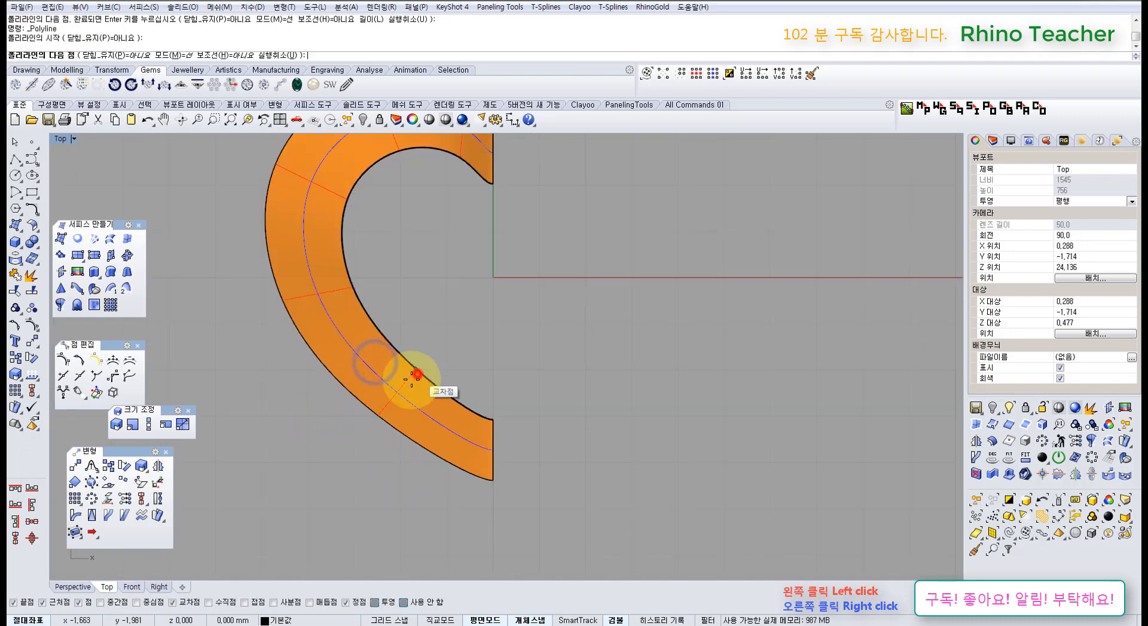
{"action": "left_click", "coordinate": [418, 374]}
{"action": "scroll", "coordinate": [379, 412], "scroll_direction": "up", "scroll_amount": 2}
{"action": "left_click", "coordinate": [377, 415]}
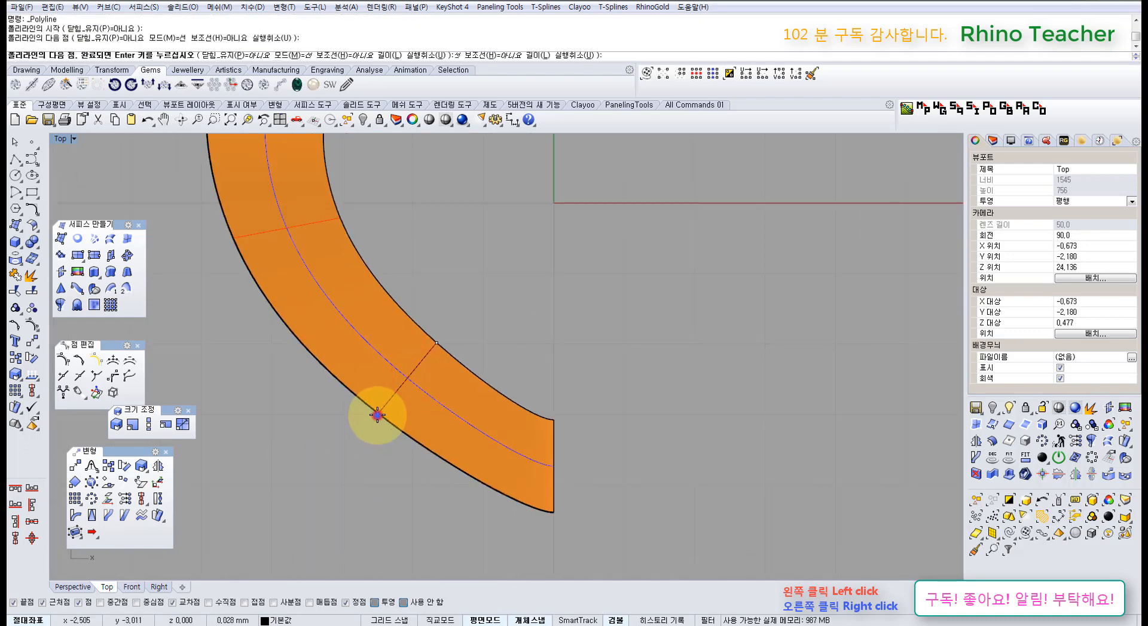
{"action": "right_click", "coordinate": [377, 414]}
{"action": "scroll", "coordinate": [412, 415], "scroll_direction": "down", "scroll_amount": 8}
{"action": "right_click_drag", "start_coordinate": [474, 413], "coordinate": [443, 437]}
{"action": "right_click", "coordinate": [440, 267]}
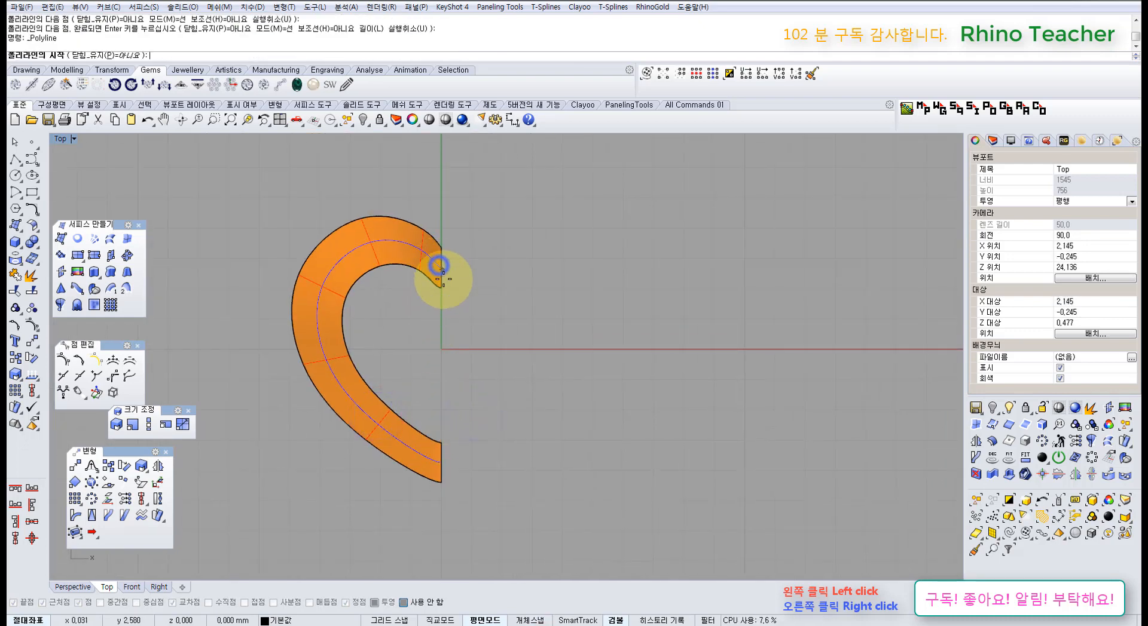
{"action": "right_click", "coordinate": [441, 292]}
{"action": "left_click", "coordinate": [508, 295]}
- Extrude the five cross lines vertically into tall open surfaces in Perspective view and delete the source lines
{"action": "left_click_drag", "start_coordinate": [257, 165], "coordinate": [433, 495]}
{"action": "key", "text": "ctrl+F4"}
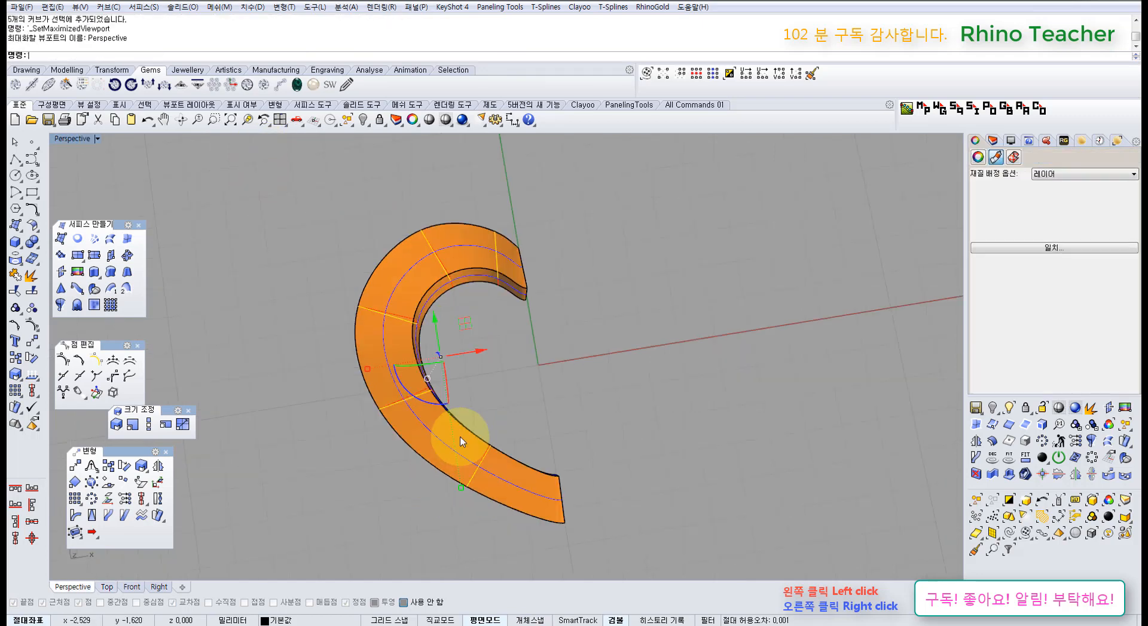
{"action": "right_click_drag", "start_coordinate": [496, 429], "coordinate": [417, 369]}
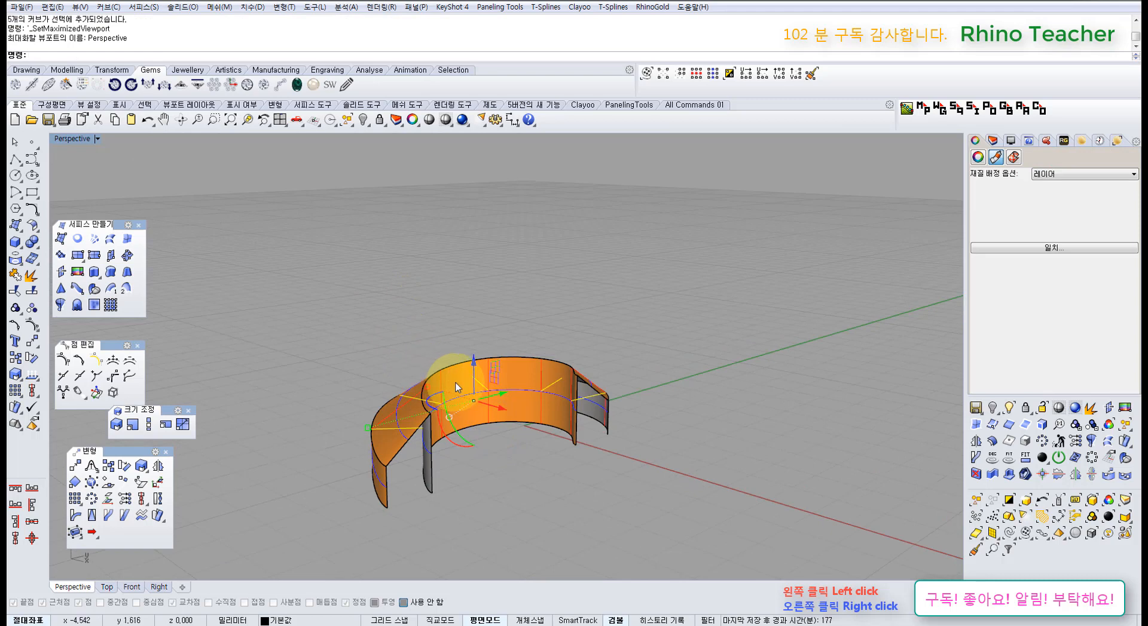
{"action": "key", "text": "e"}
{"action": "left_click", "coordinate": [459, 223]}
{"action": "right_click_drag", "start_coordinate": [498, 338], "coordinate": [567, 308]}
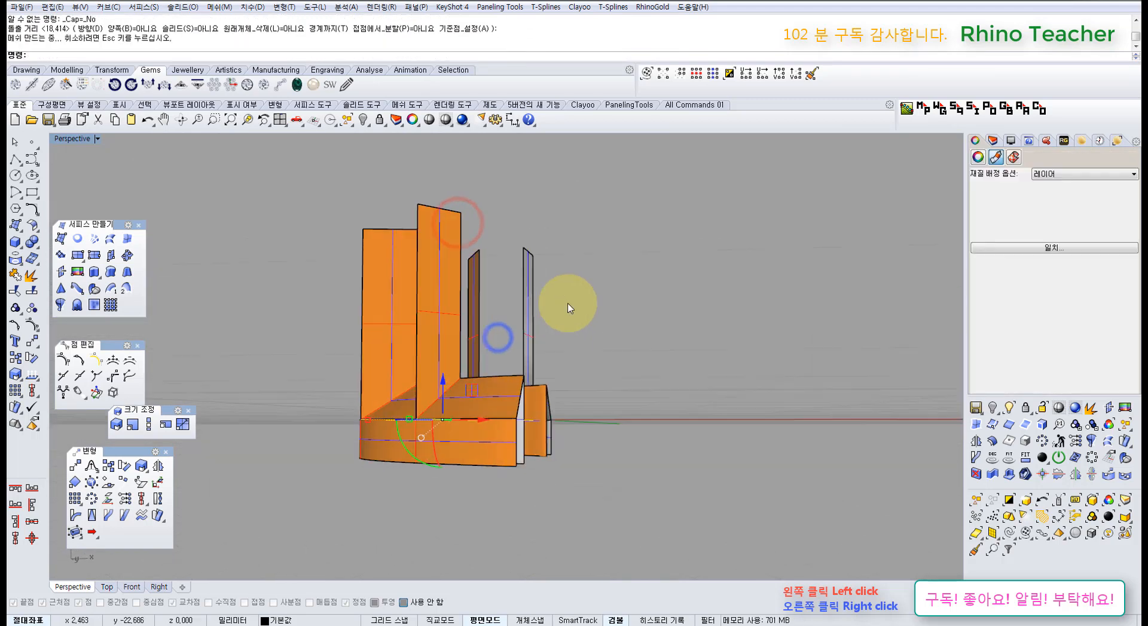
{"action": "key", "text": "Delete"}
- Move the five extruded surfaces straight down so they pass completely through the half-heart body
{"action": "left_click_drag", "start_coordinate": [579, 294], "coordinate": [343, 224]}
{"action": "right_click_drag", "start_coordinate": [485, 257], "coordinate": [461, 278]}
{"action": "left_click_drag", "start_coordinate": [452, 275], "coordinate": [456, 353]}
{"action": "left_click", "coordinate": [633, 448]}
{"action": "right_click_drag", "start_coordinate": [633, 448], "coordinate": [526, 351]}
{"action": "scroll", "coordinate": [538, 351], "scroll_direction": "up", "scroll_amount": 4}
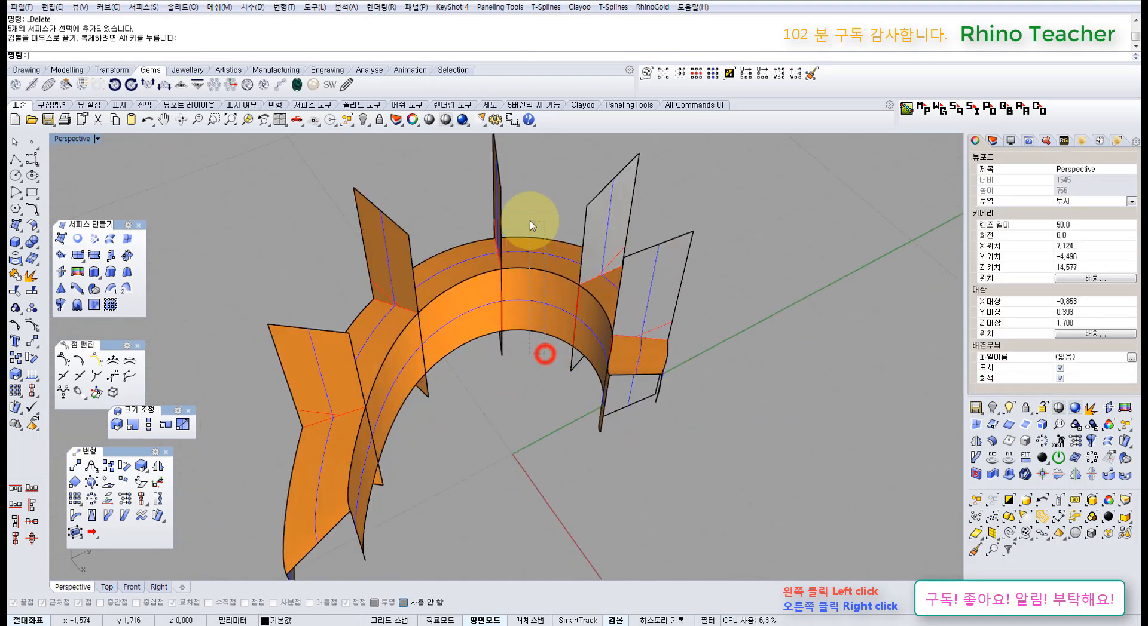
- Loft the inner and outer bottom edges of the half-heart polysurface into a surface closing its underside
{"action": "left_click_drag", "start_coordinate": [530, 221], "coordinate": [529, 220]}
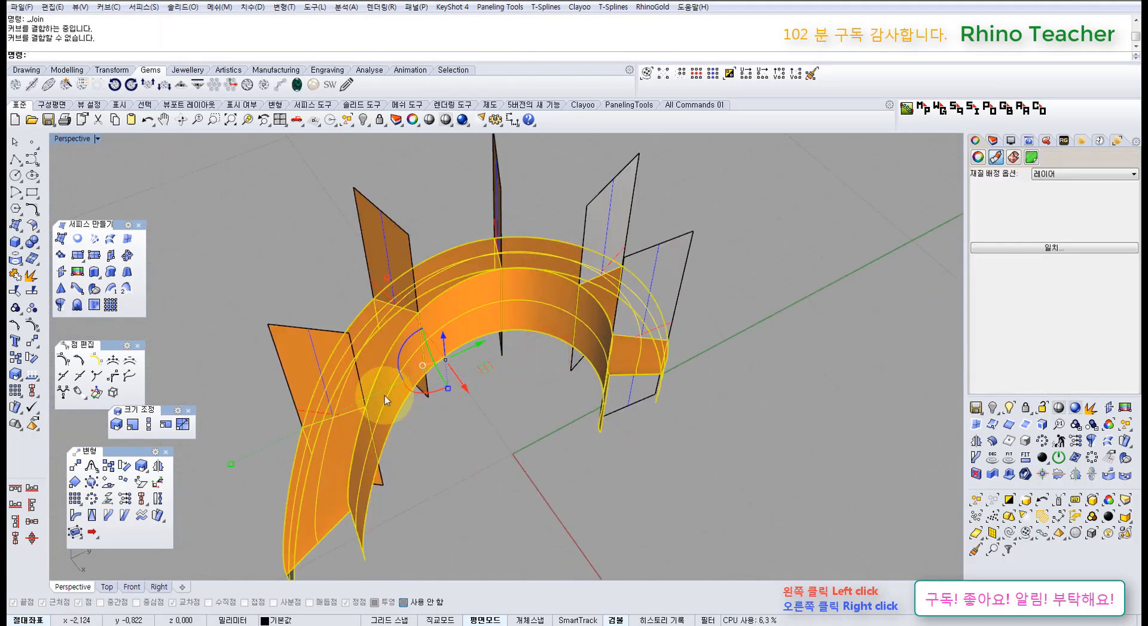
{"action": "left_click", "coordinate": [462, 489]}
{"action": "right_click_drag", "start_coordinate": [390, 511], "coordinate": [385, 364]}
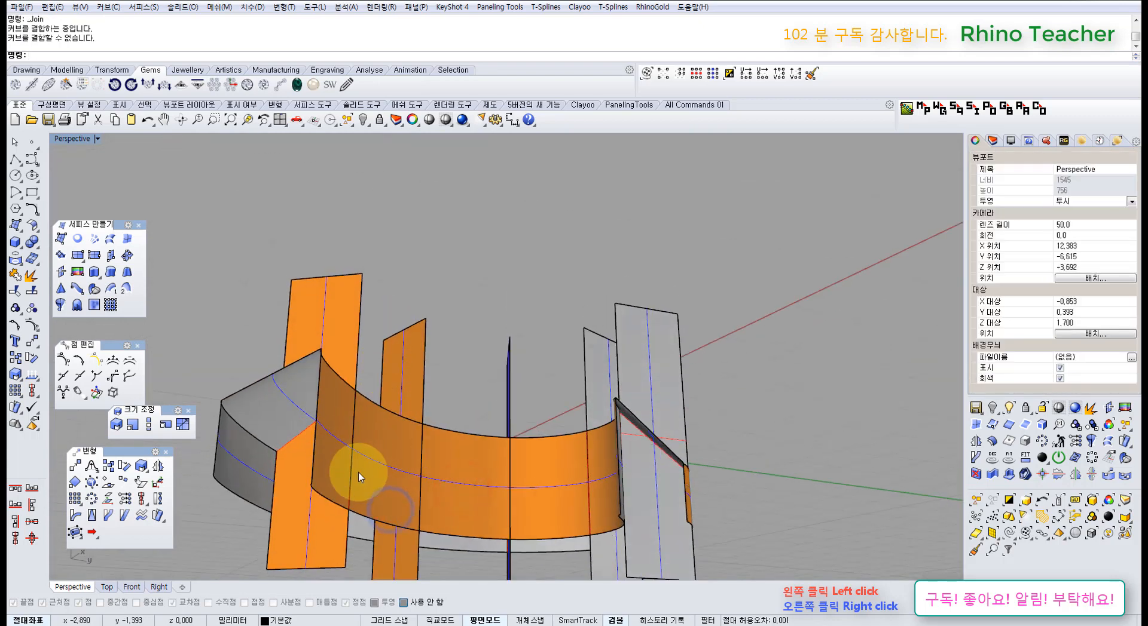
{"action": "right_click_drag", "start_coordinate": [357, 479], "coordinate": [425, 393]}
{"action": "right_click_drag", "start_coordinate": [356, 391], "coordinate": [307, 379]}
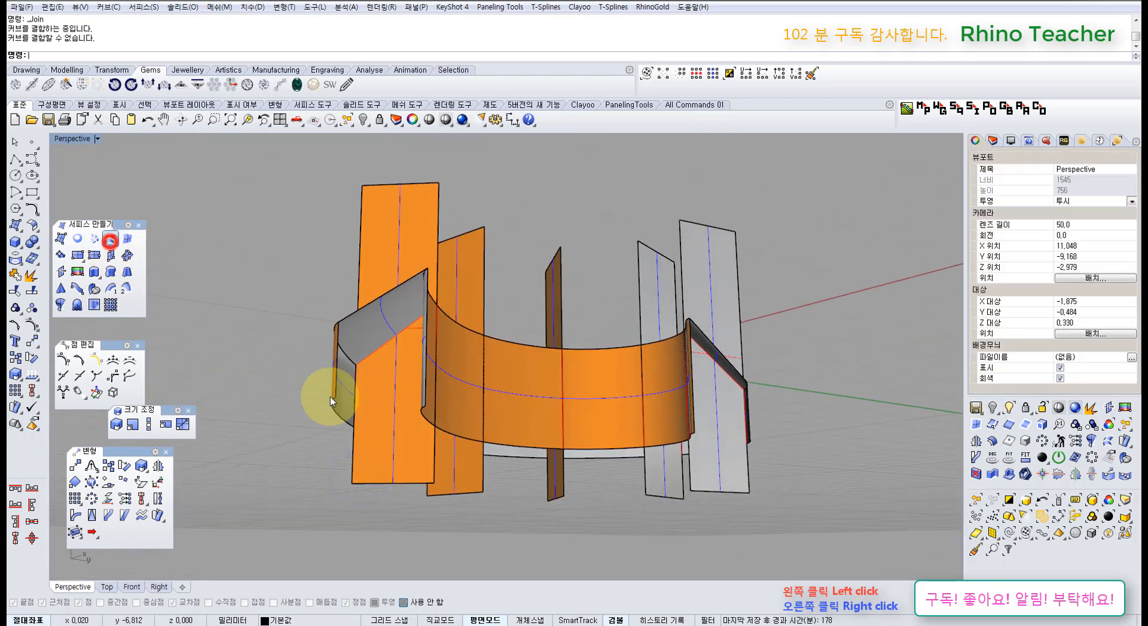
{"action": "left_click", "coordinate": [338, 414]}
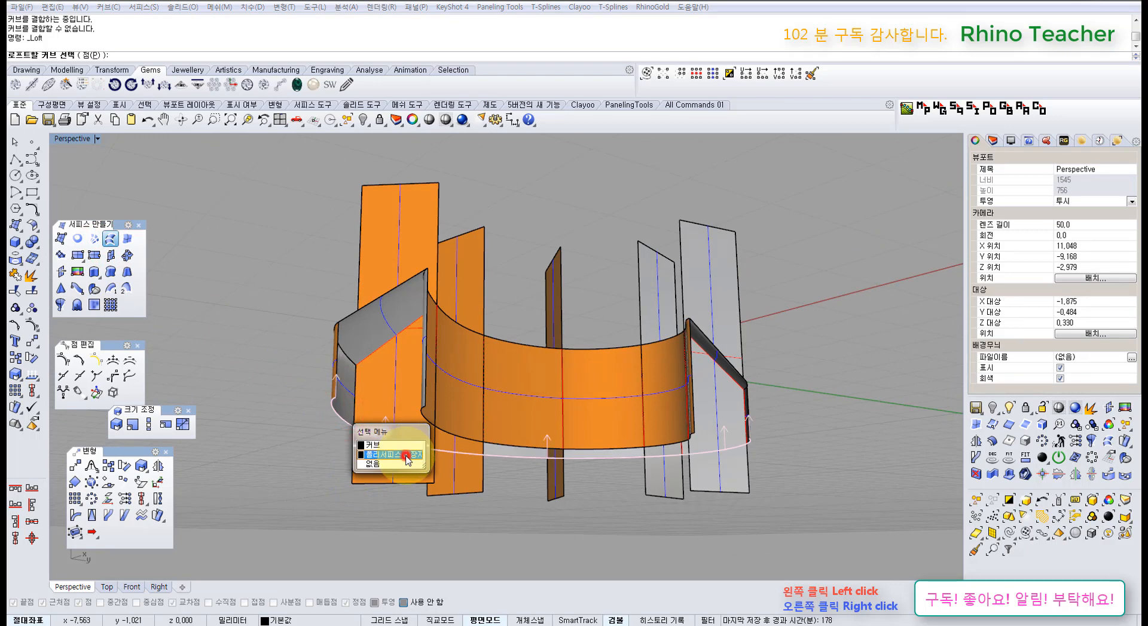
{"action": "left_click", "coordinate": [407, 458]}
{"action": "left_click", "coordinate": [423, 413]}
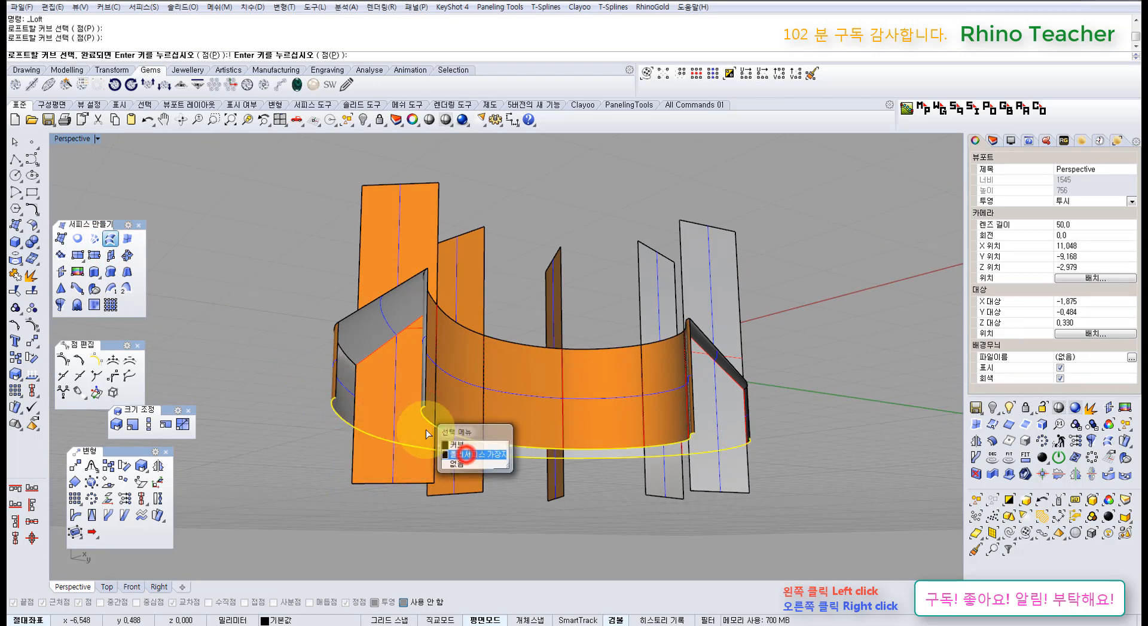
{"action": "right_click", "coordinate": [422, 426]}
{"action": "right_click", "coordinate": [422, 425]}
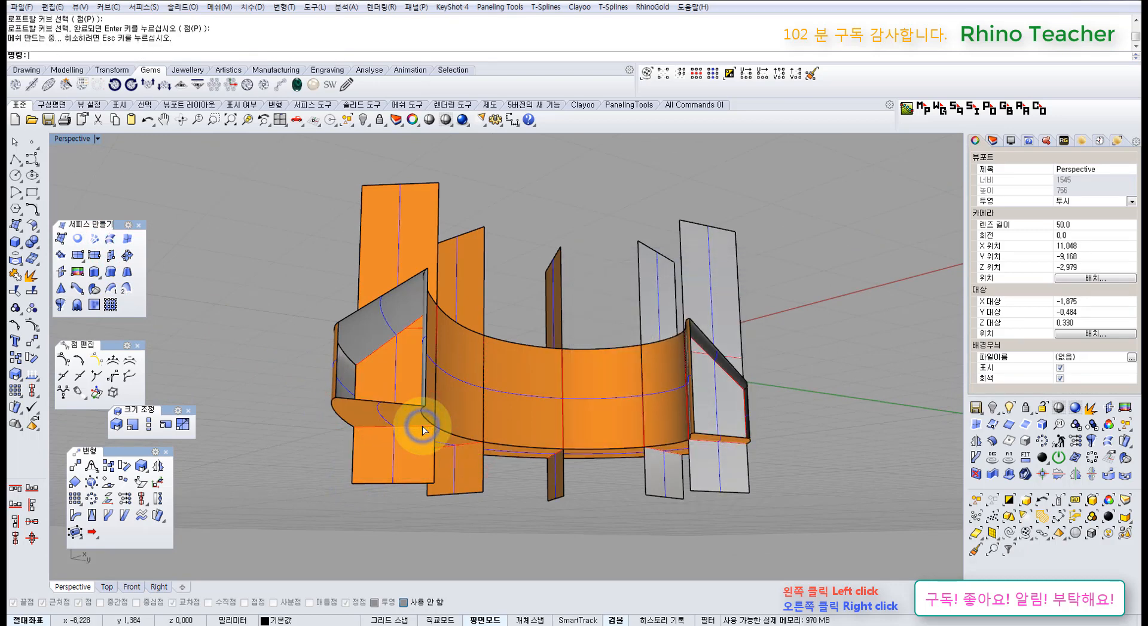
{"action": "right_click_drag", "start_coordinate": [422, 426], "coordinate": [375, 408]}
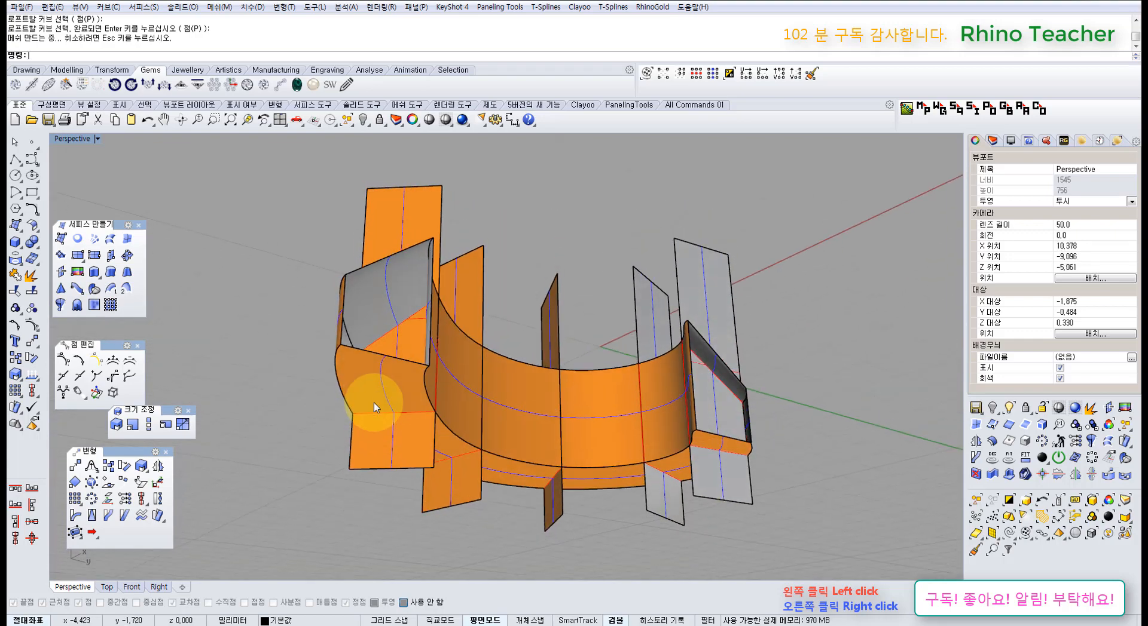
- Join the new underside surface with the half-heart polysurface
{"action": "left_click", "coordinate": [397, 405]}
{"action": "left_click", "coordinate": [526, 394]}
{"action": "scroll", "coordinate": [525, 397], "scroll_direction": "up", "scroll_amount": 3}
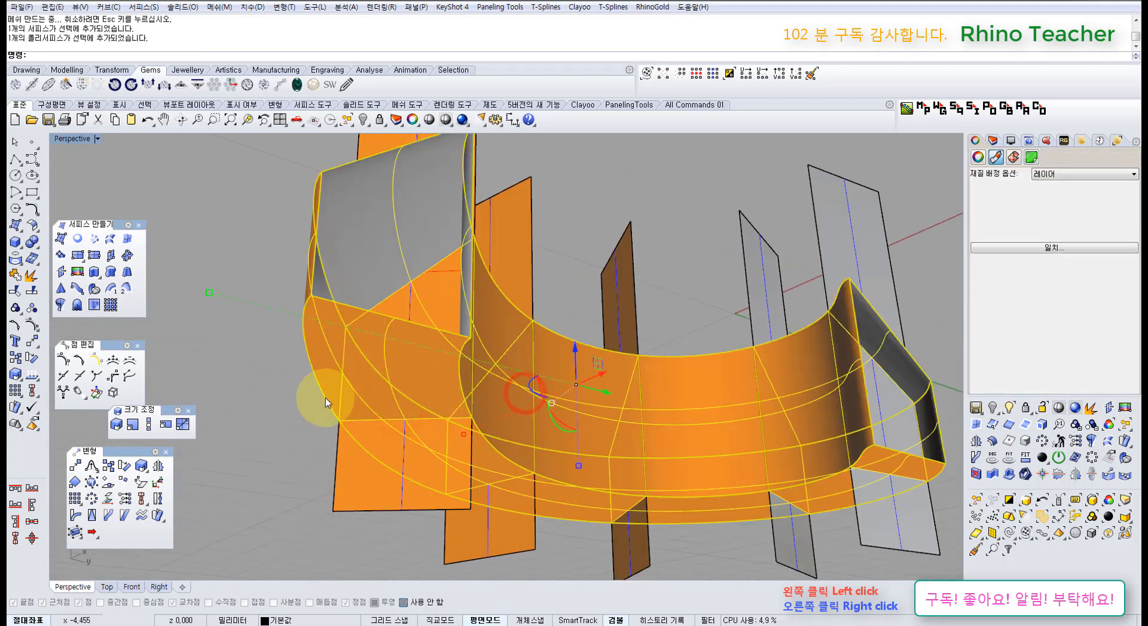
{"action": "key", "text": "ctrl+j"}
{"action": "left_click", "coordinate": [448, 333]}
{"action": "right_click_drag", "start_coordinate": [448, 333], "coordinate": [274, 425]}
{"action": "left_click", "coordinate": [249, 361]}
{"action": "right_click_drag", "start_coordinate": [369, 438], "coordinate": [452, 446]}
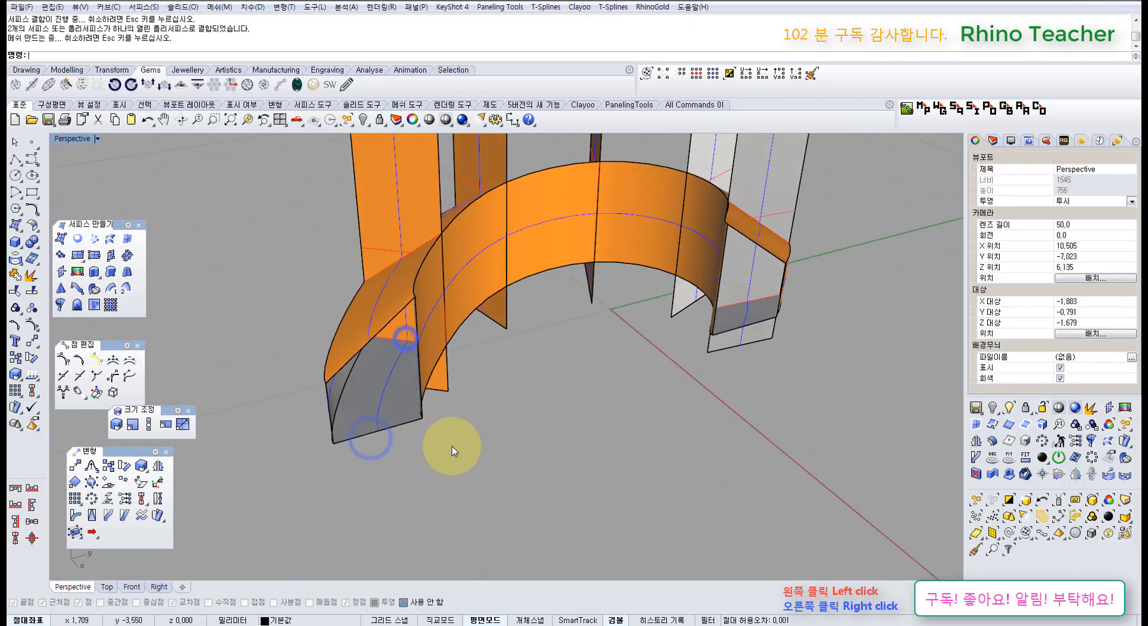
- Delete the two leftover curves along the half heart's bottom edges, keeping the polysurface
{"action": "left_click_drag", "start_coordinate": [451, 476], "coordinate": [302, 407]}
{"action": "left_click", "coordinate": [379, 423], "text": "ctrl"}
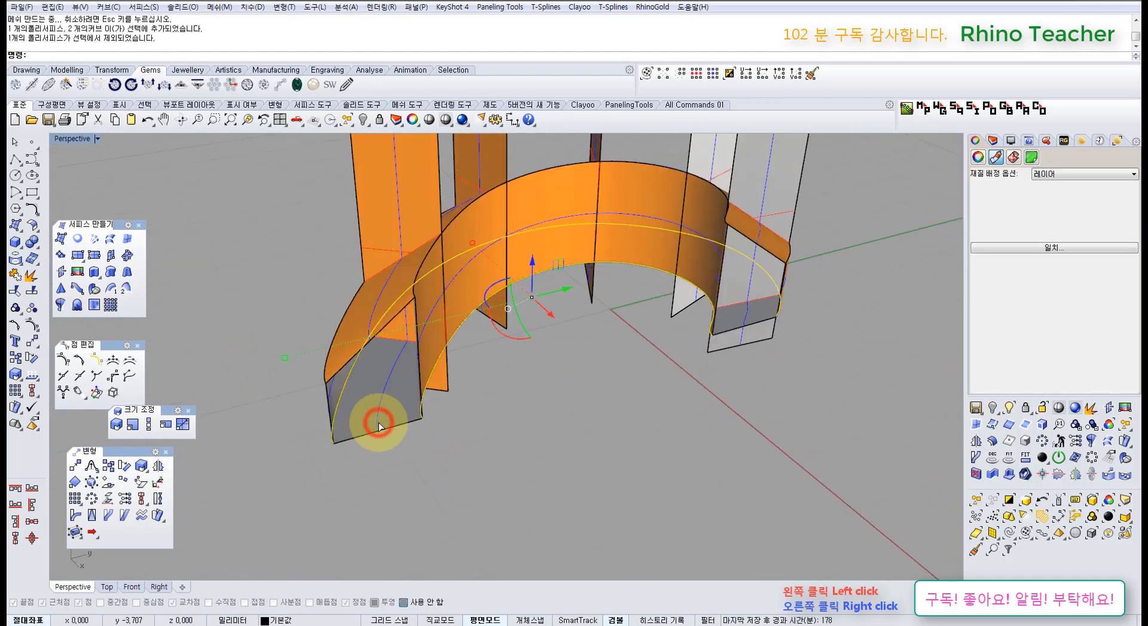
{"action": "key", "text": "Delete"}
{"action": "left_click", "coordinate": [372, 417]}
{"action": "key", "text": "ctrl+h"}
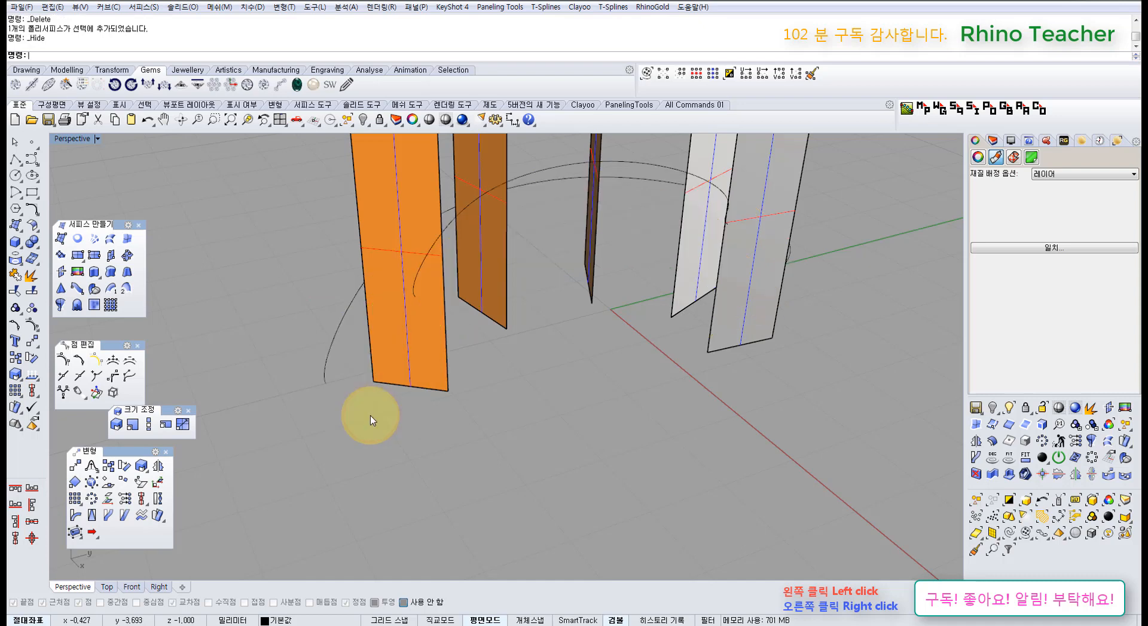
{"action": "right_click_drag", "start_coordinate": [370, 413], "coordinate": [353, 460]}
{"action": "key", "text": "ctrl+z"}
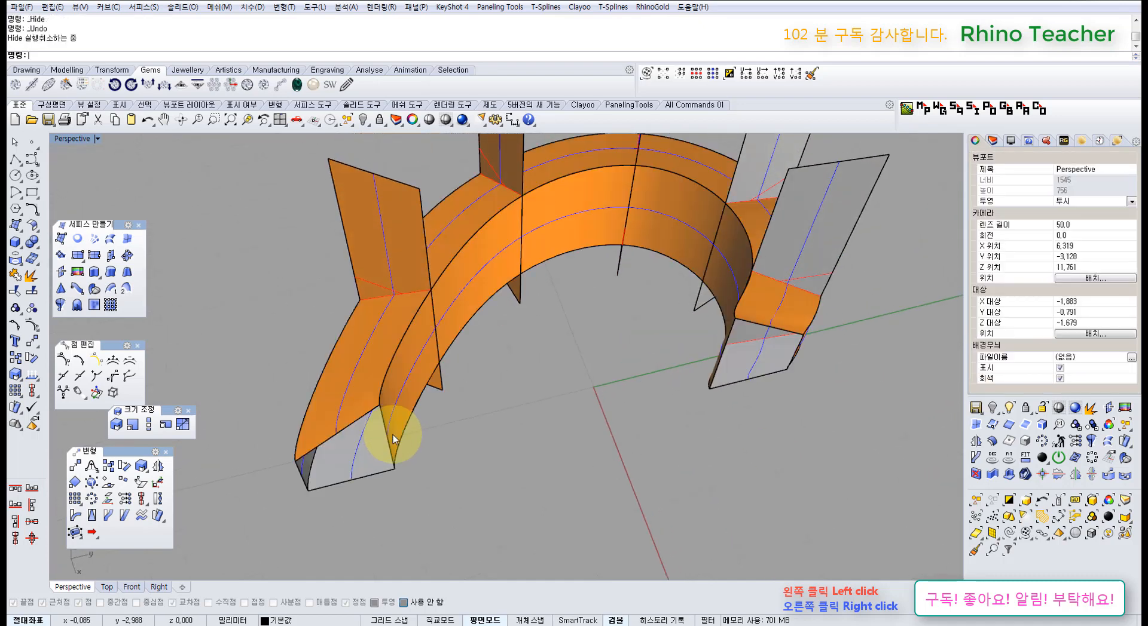
- Hide the two curves along the half heart's top edges, leaving out the polysurface and the vertical cutting surface
{"action": "left_click_drag", "start_coordinate": [285, 408], "coordinate": [285, 408]}
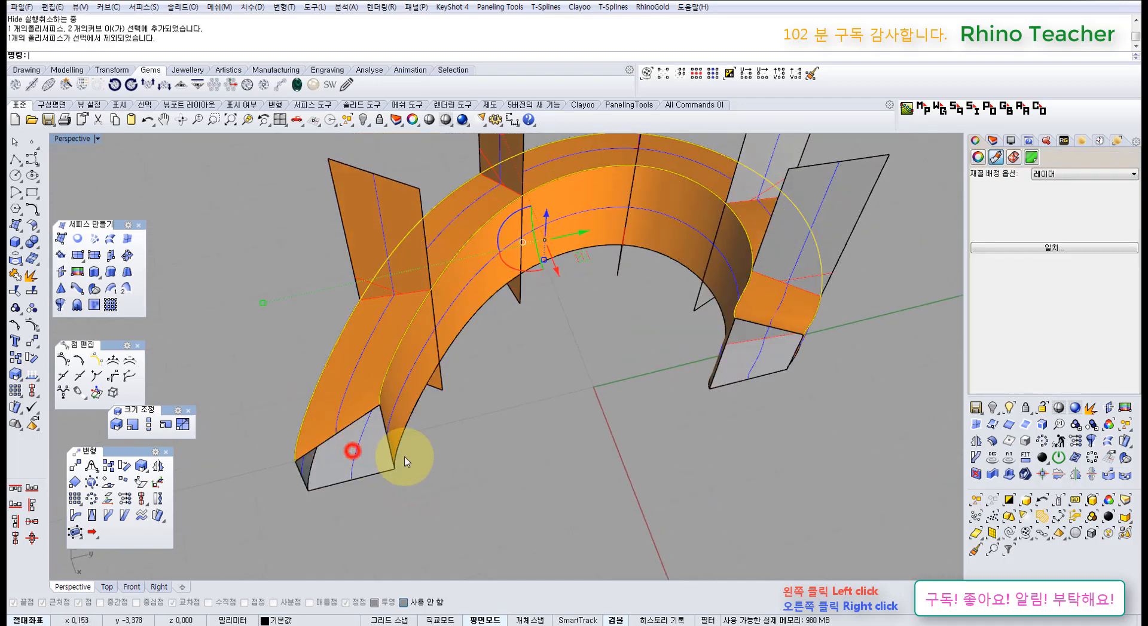
{"action": "left_click_drag", "start_coordinate": [464, 490], "coordinate": [289, 398]}
{"action": "left_click", "coordinate": [358, 447], "text": "ctrl"}
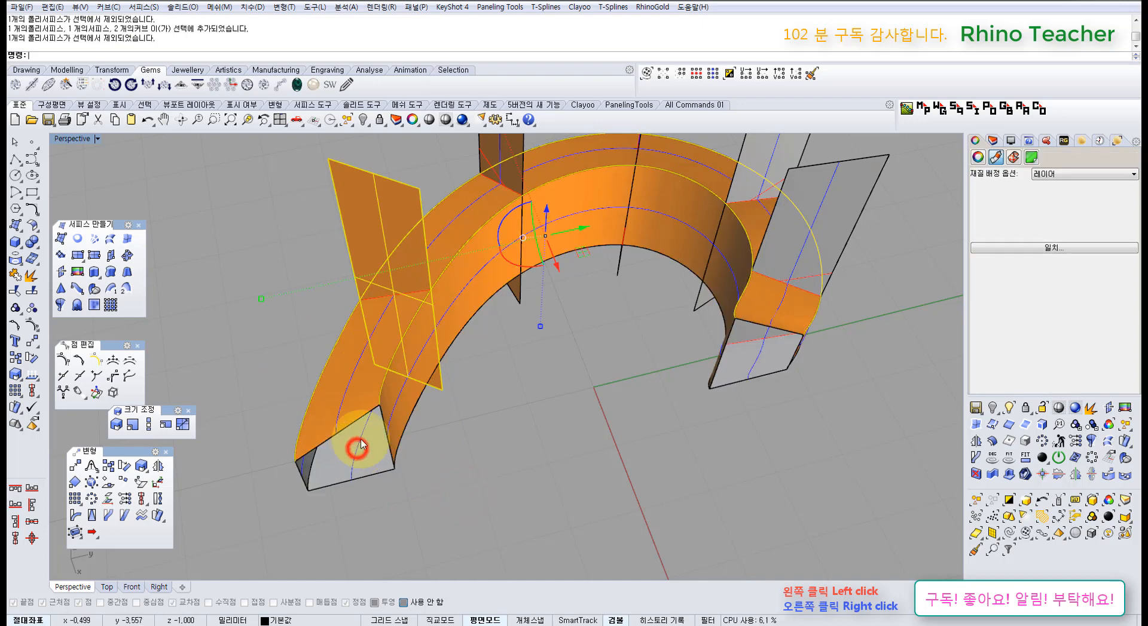
{"action": "left_click", "coordinate": [372, 243], "text": "ctrl"}
{"action": "key", "text": "ctrl+h"}
- Create intersection curves between the half-heart polysurface and the five vertical surfaces
{"action": "left_click", "coordinate": [362, 378]}
{"action": "scroll", "coordinate": [365, 376], "scroll_direction": "down", "scroll_amount": 5}
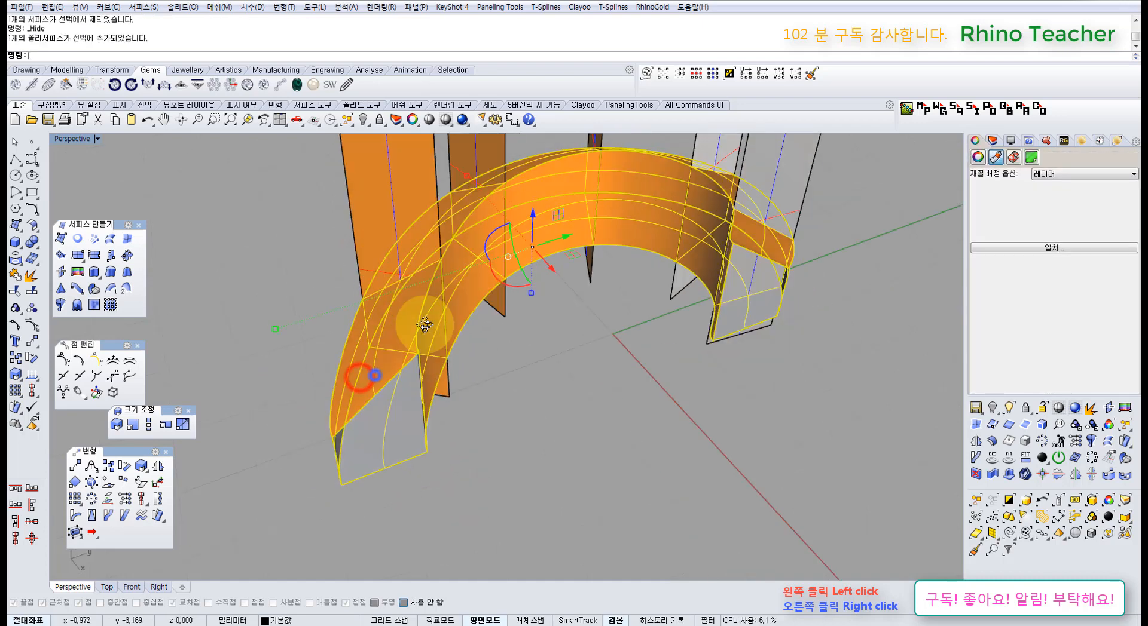
{"action": "right_click_drag", "start_coordinate": [366, 376], "coordinate": [525, 302]}
{"action": "left_click_drag", "start_coordinate": [564, 267], "coordinate": [374, 332]}
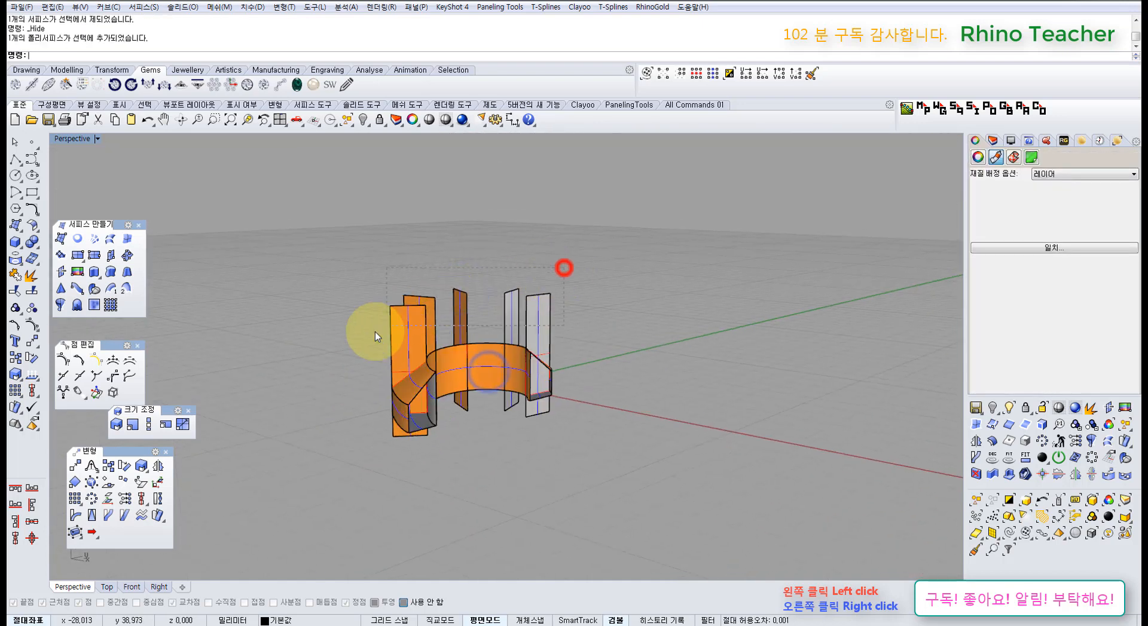
{"action": "left_click", "coordinate": [434, 344], "text": "shift"}
{"action": "scroll", "coordinate": [434, 344], "scroll_direction": "up", "scroll_amount": 3}
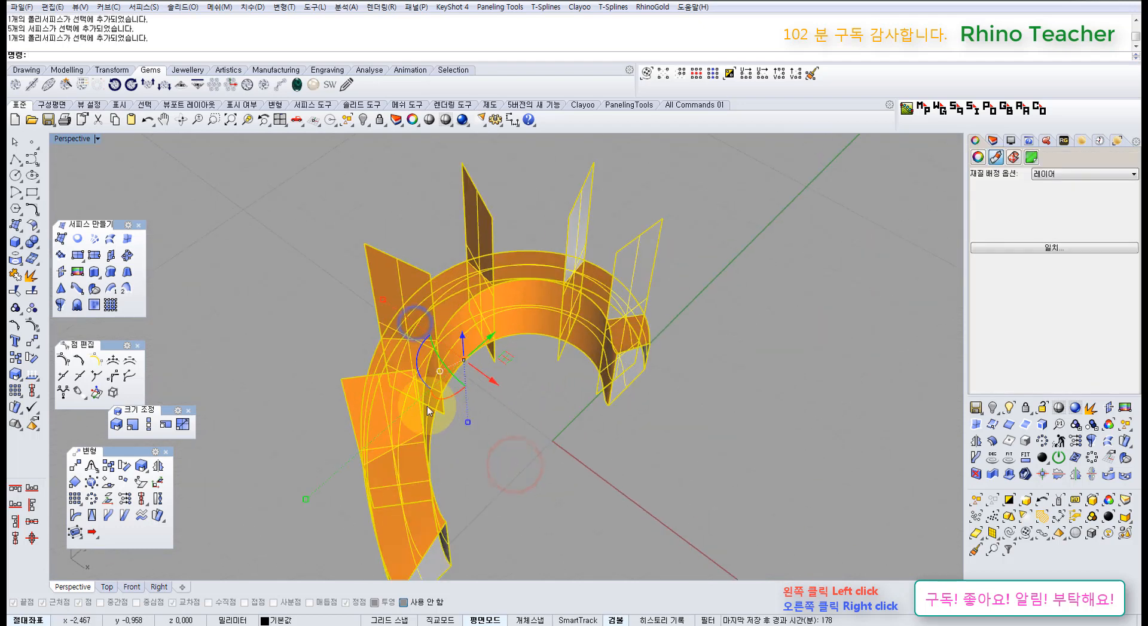
{"action": "right_click_drag", "start_coordinate": [434, 344], "coordinate": [267, 386]}
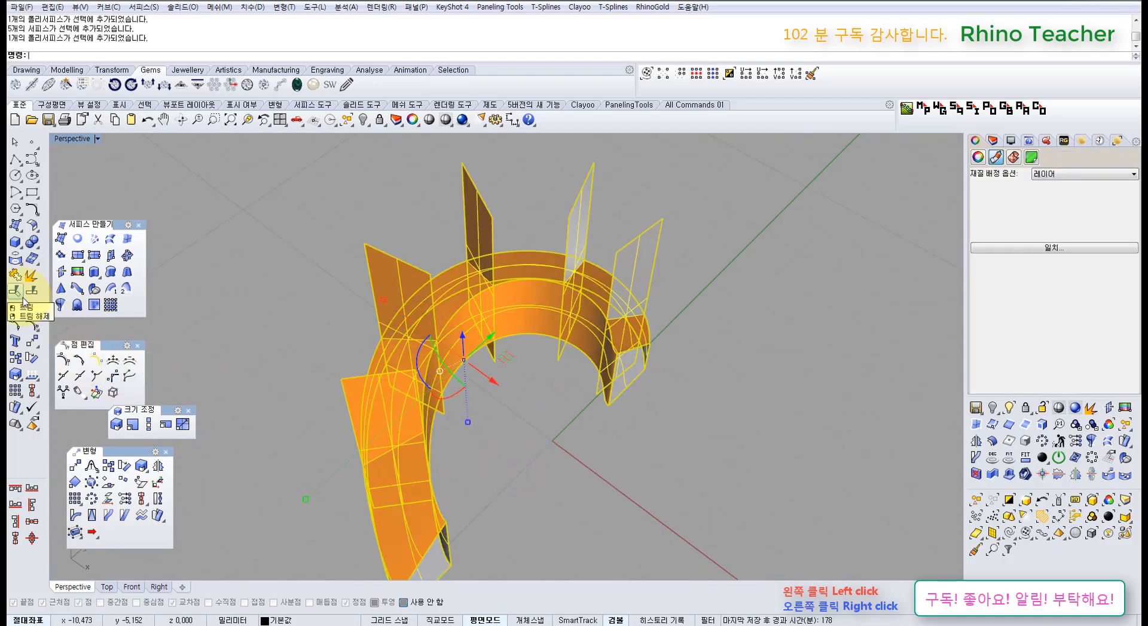
{"action": "left_click", "coordinate": [16, 259]}
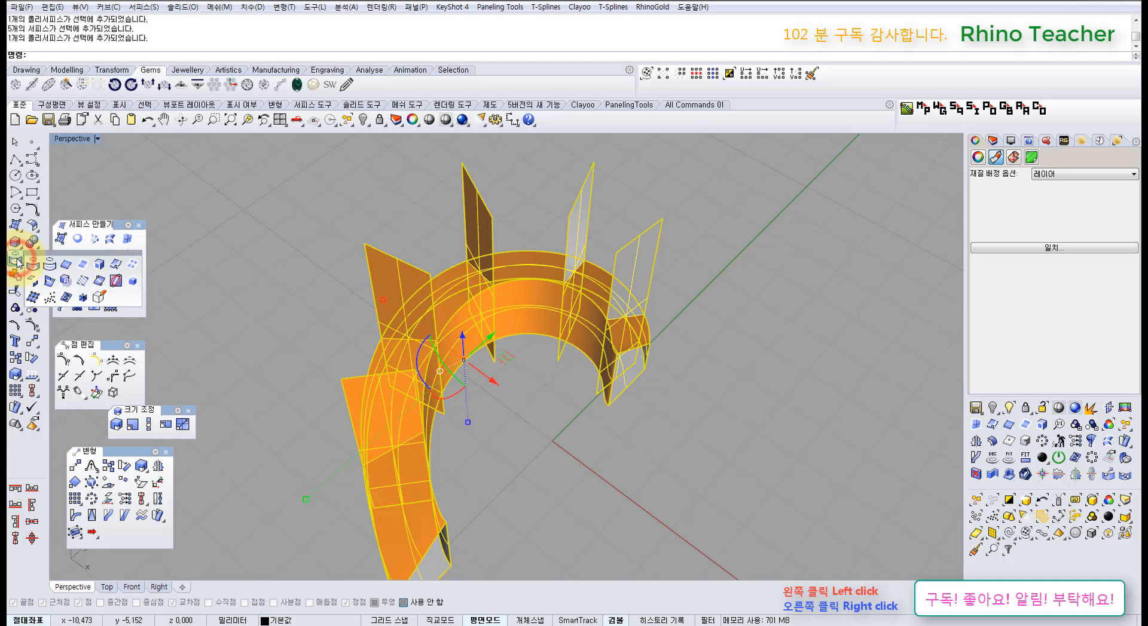
{"action": "left_click", "coordinate": [49, 280]}
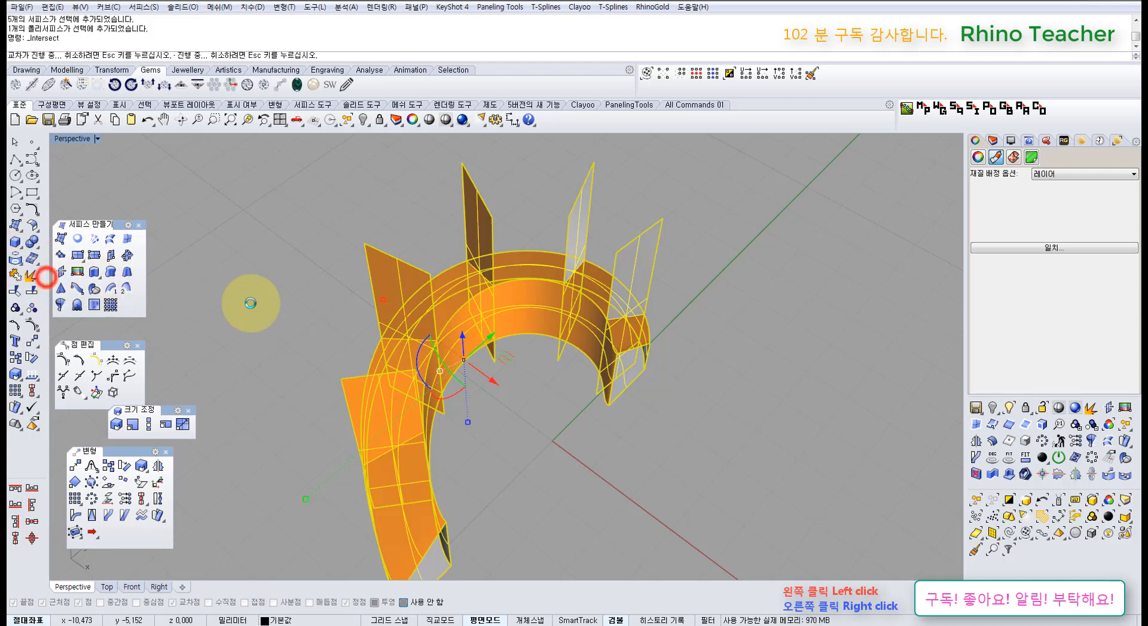
- Hide the five vertical surfaces, leaving the half-heart polysurface and its intersection curves
{"action": "right_click_drag", "start_coordinate": [249, 302], "coordinate": [379, 226]}
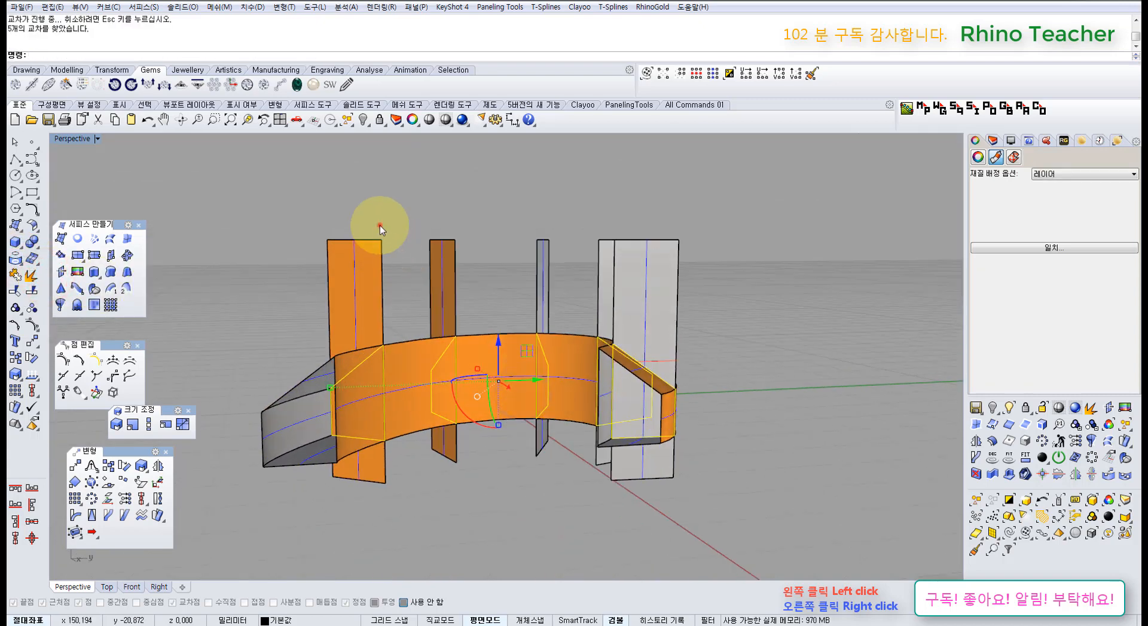
{"action": "left_click", "coordinate": [379, 225]}
{"action": "left_click_drag", "start_coordinate": [674, 210], "coordinate": [257, 266]}
{"action": "right_click_drag", "start_coordinate": [457, 299], "coordinate": [510, 390]}
{"action": "key", "text": "ctrl+h"}
{"action": "right_click_drag", "start_coordinate": [584, 417], "coordinate": [560, 376]}
- Duplicate the edges at both open ends of the half-heart polysurface along the vertical axis in the Top view
{"action": "key", "text": "ctrl+F1"}
{"action": "scroll", "coordinate": [522, 363], "scroll_direction": "down", "scroll_amount": 6}
{"action": "right_click_drag", "start_coordinate": [494, 343], "coordinate": [420, 309]}
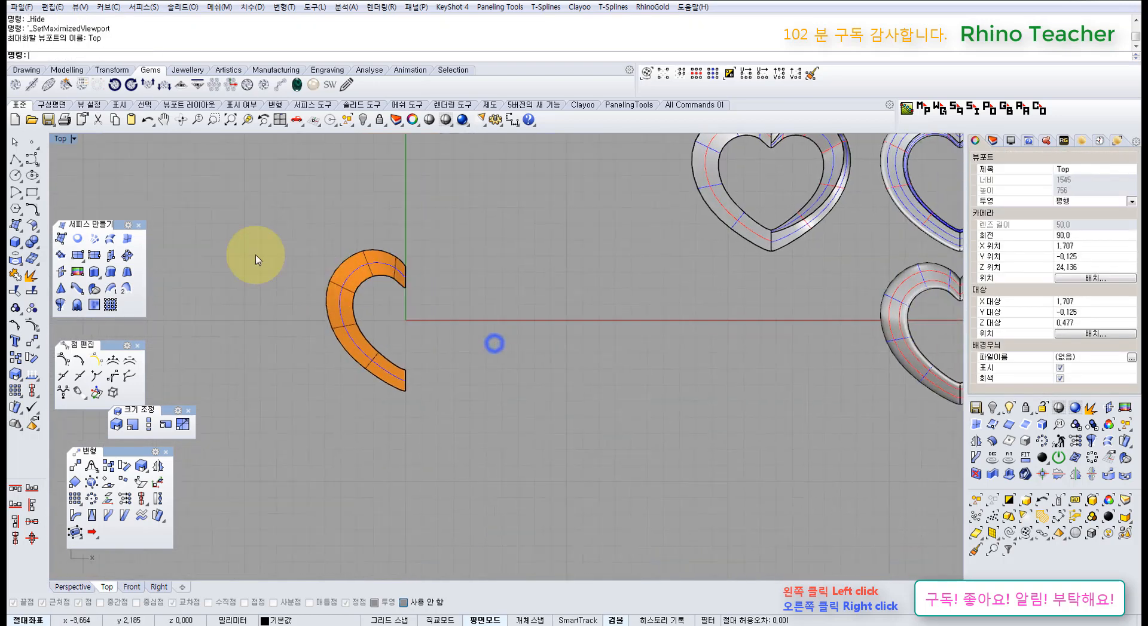
{"action": "left_click", "coordinate": [16, 227]}
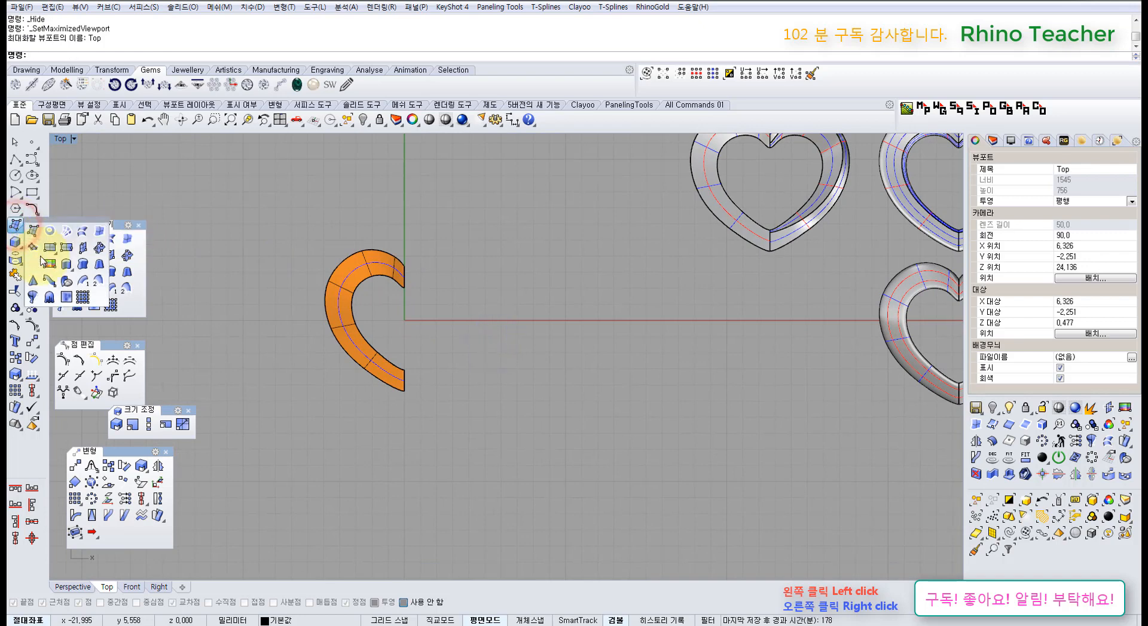
{"action": "left_click", "coordinate": [60, 263]}
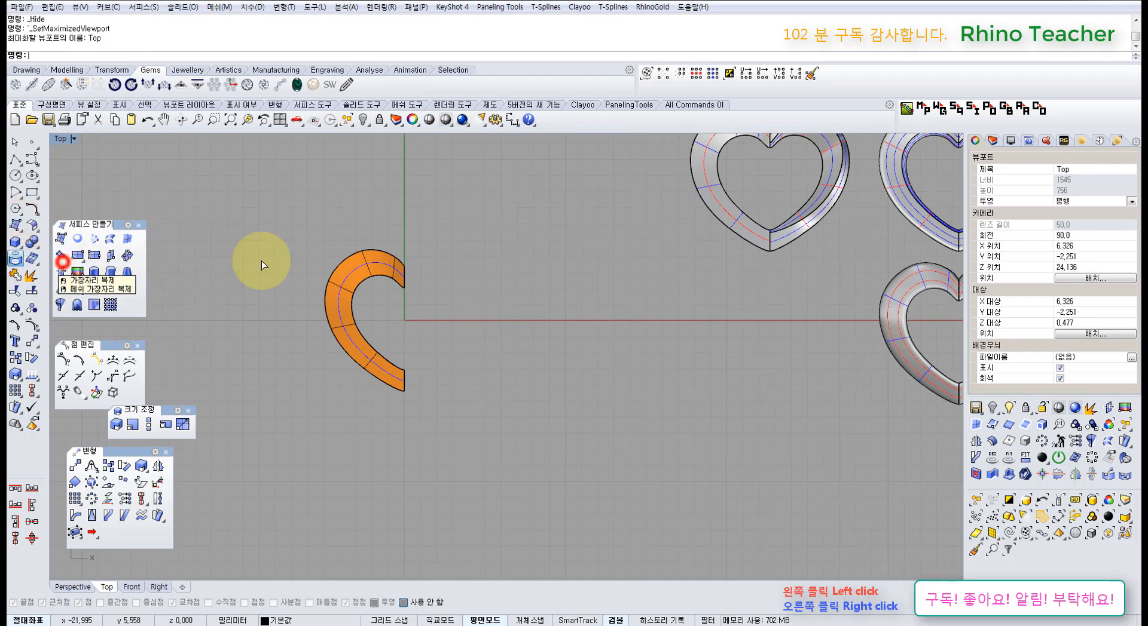
{"action": "scroll", "coordinate": [418, 263], "scroll_direction": "up", "scroll_amount": 2}
{"action": "right_click_drag", "start_coordinate": [423, 391], "coordinate": [401, 321]}
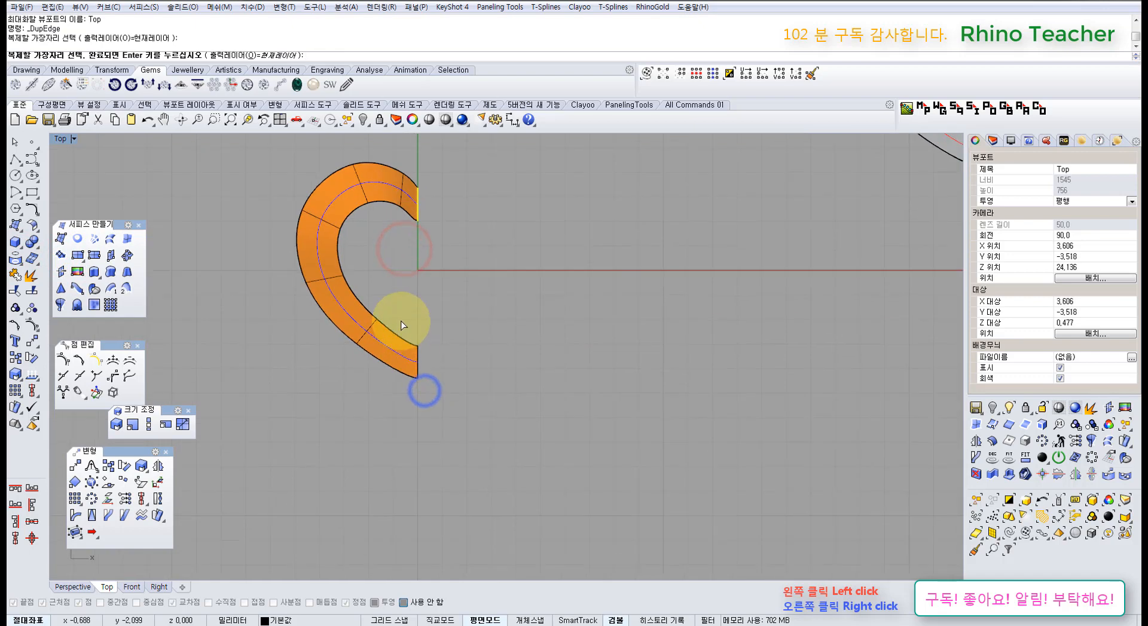
{"action": "left_click", "coordinate": [412, 351]}
{"action": "right_click", "coordinate": [442, 350]}
- Delete the half-heart polysurface, keeping only the cross-section curves, and return to the Perspective view
{"action": "left_click", "coordinate": [465, 353]}
{"action": "left_click", "coordinate": [392, 350]}
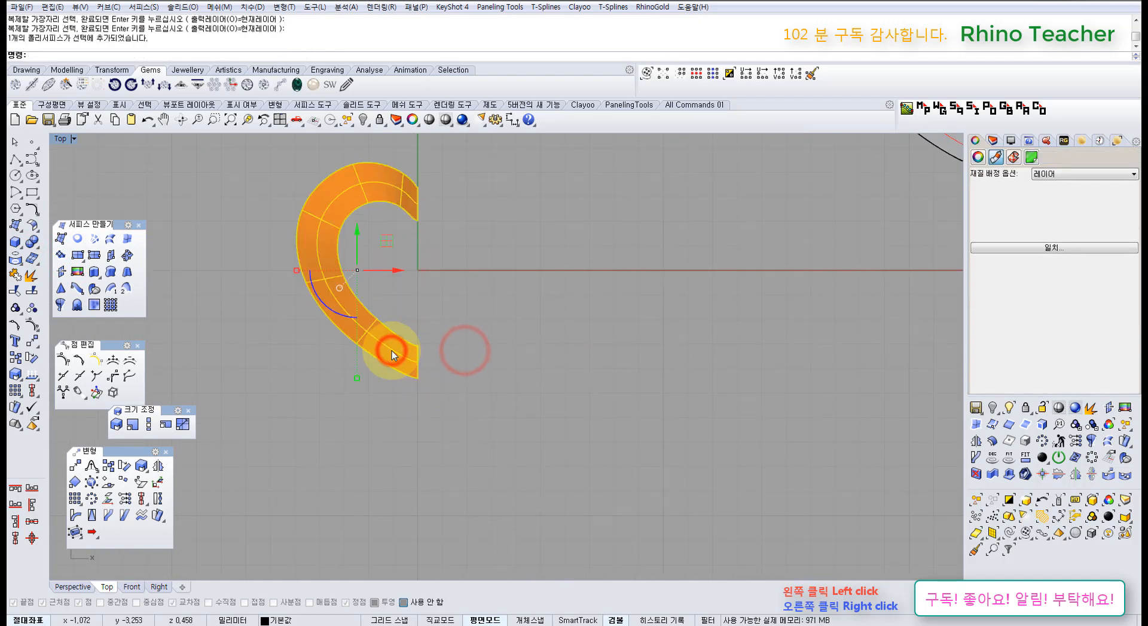
{"action": "key", "text": "Delete"}
{"action": "key", "text": "ctrl+F4"}
{"action": "right_click_drag", "start_coordinate": [506, 397], "coordinate": [465, 395]}
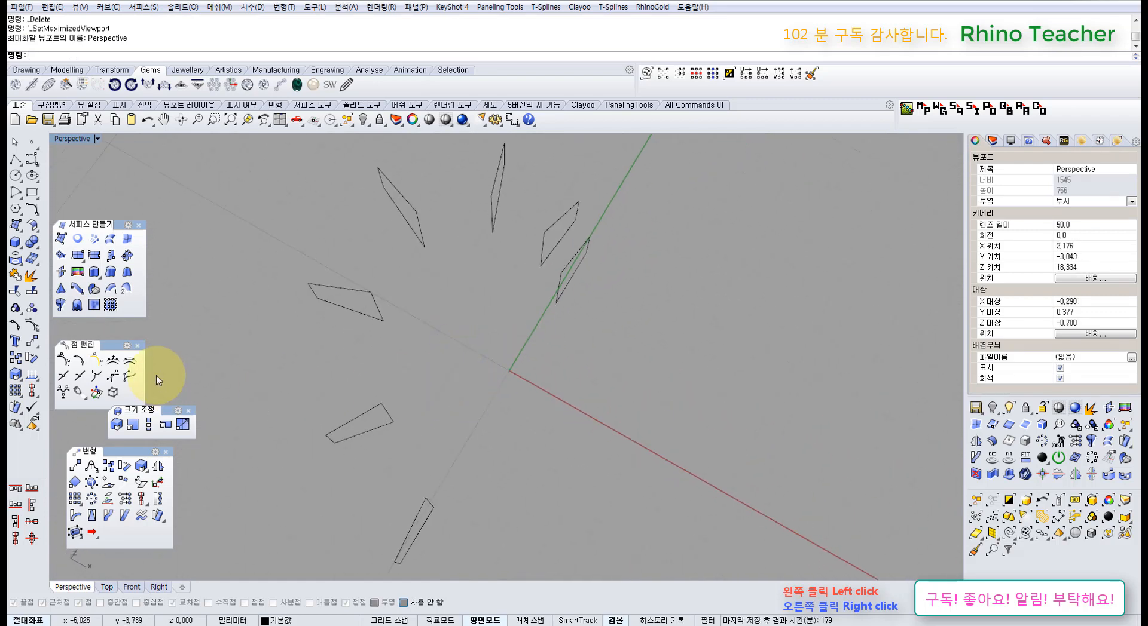
{"action": "left_click", "coordinate": [109, 241]}
{"action": "right_click_drag", "start_coordinate": [527, 320], "coordinate": [479, 296]}
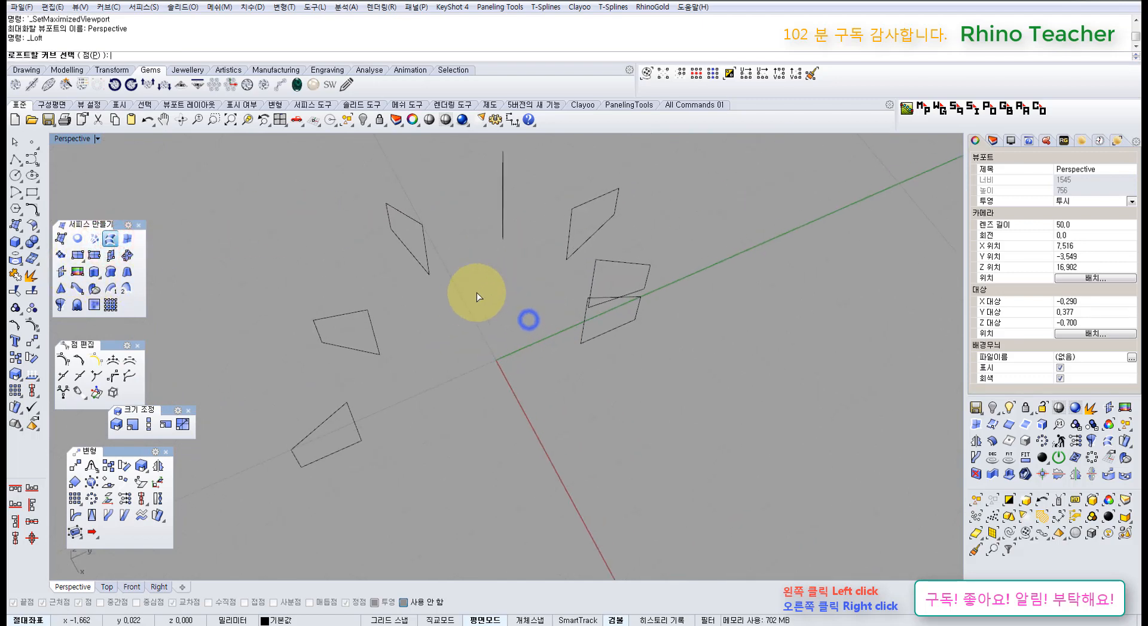
{"action": "left_click", "coordinate": [604, 331]}
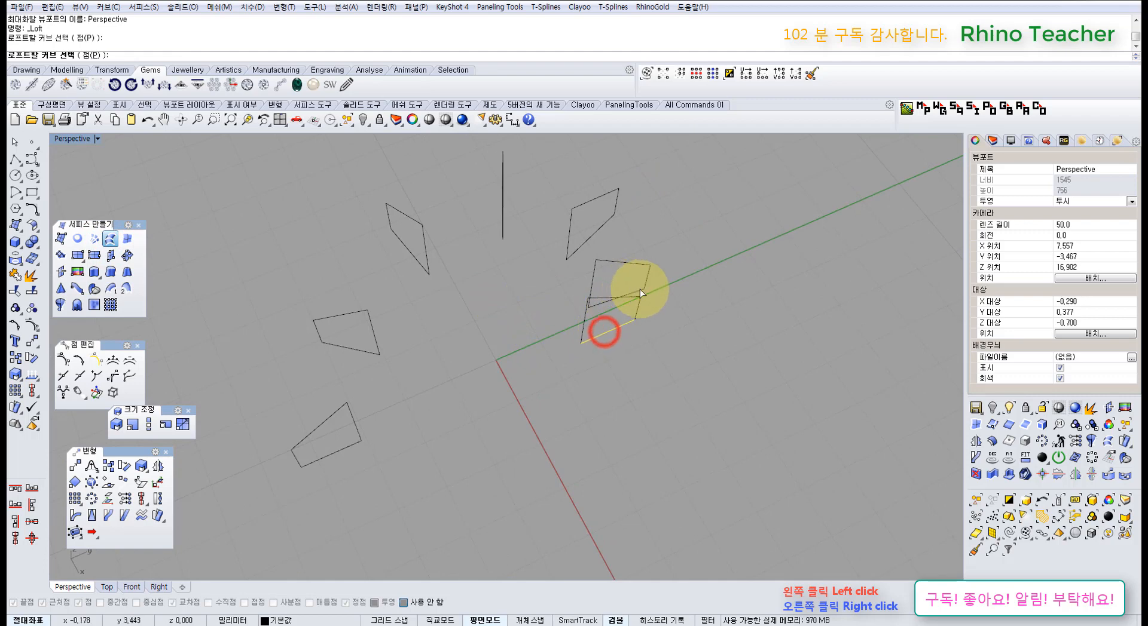
{"action": "key", "text": "Escape"}
- Join the duplicated end edges into closed cross-section curves and check one by selecting it
{"action": "scroll", "coordinate": [620, 303], "scroll_direction": "down", "scroll_amount": 5}
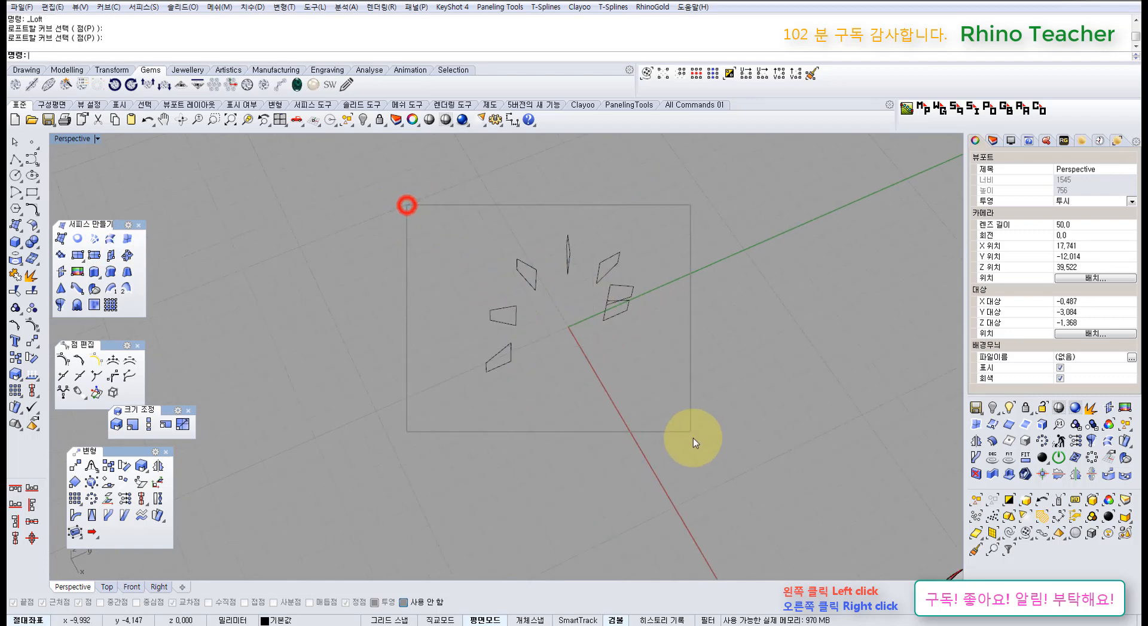
{"action": "left_click_drag", "start_coordinate": [693, 440], "coordinate": [691, 439]}
{"action": "key", "text": "ctrl+j"}
{"action": "left_click", "coordinate": [609, 362]}
{"action": "scroll", "coordinate": [638, 328], "scroll_direction": "up", "scroll_amount": 3}
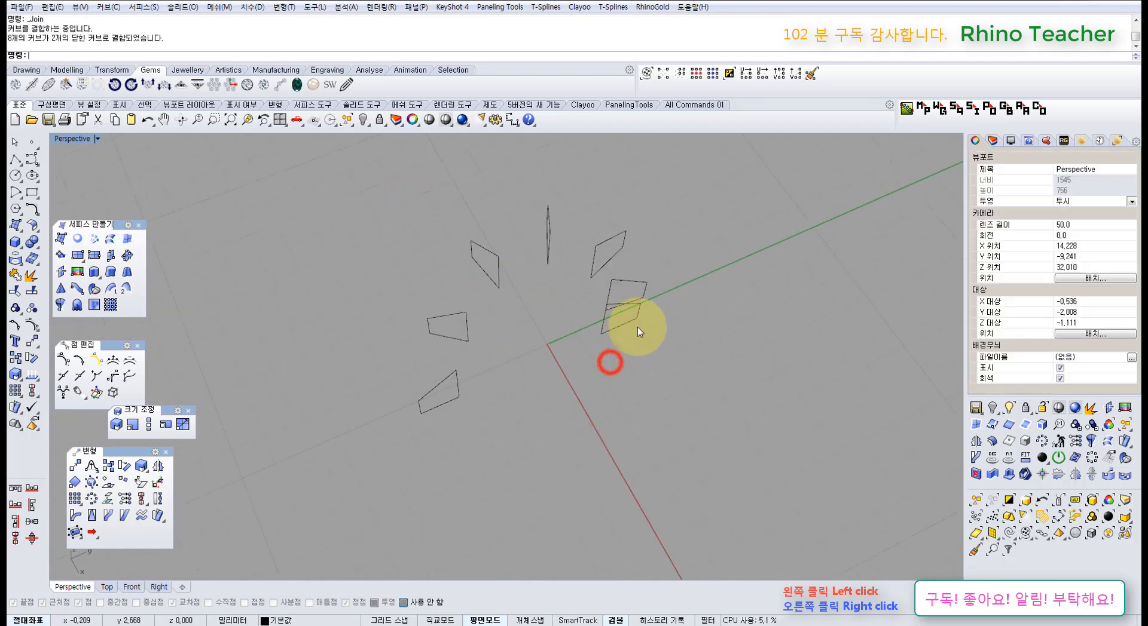
{"action": "right_click_drag", "start_coordinate": [637, 328], "coordinate": [544, 350]}
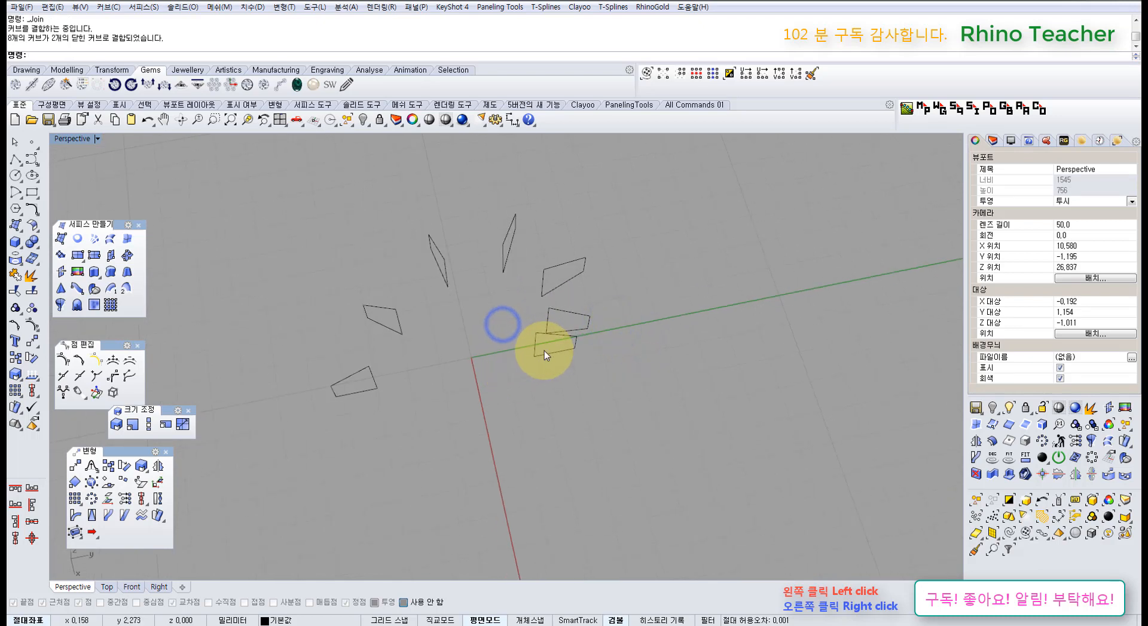
{"action": "left_click", "coordinate": [544, 350]}
{"action": "left_click", "coordinate": [476, 402]}
{"action": "right_click_drag", "start_coordinate": [463, 376], "coordinate": [514, 344]}
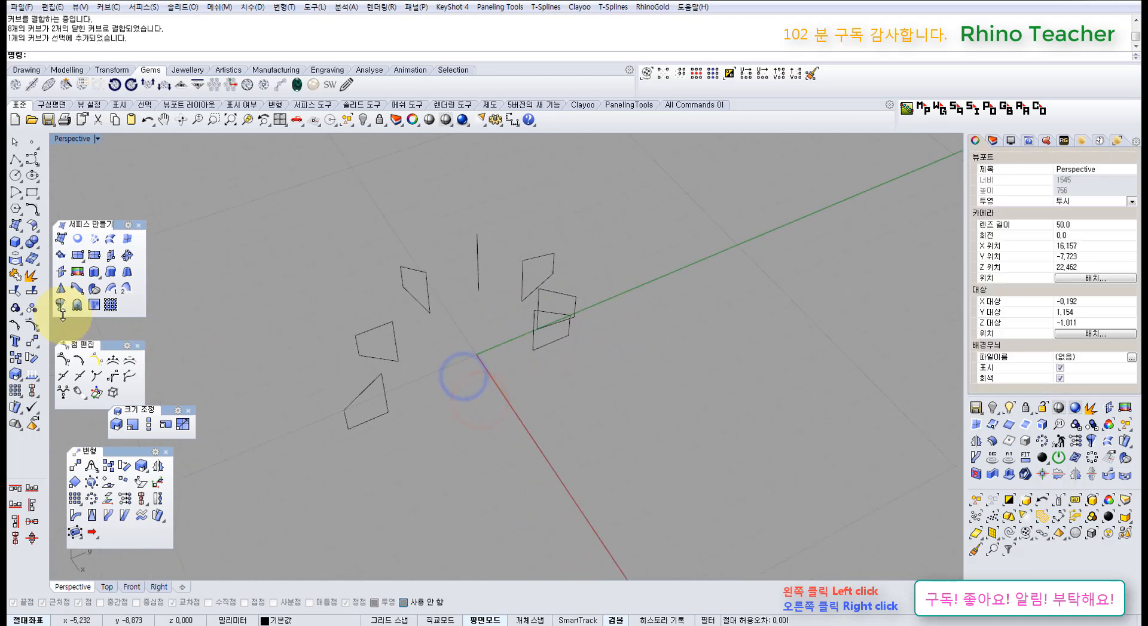
{"action": "left_click", "coordinate": [611, 431]}
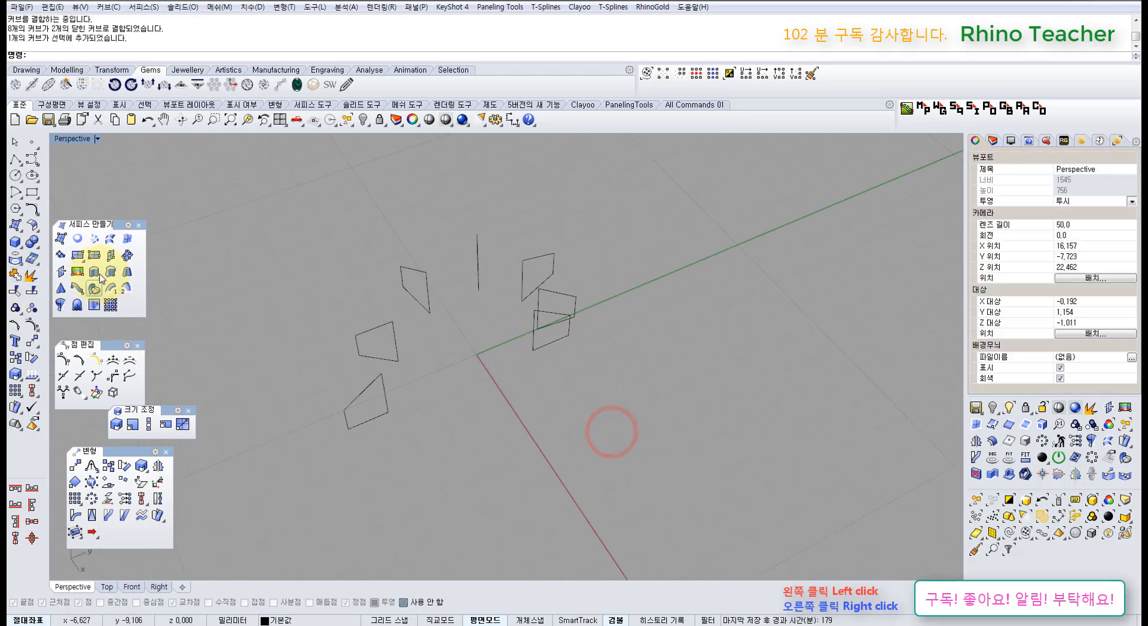
- Start a Loft and pick the seven closed cross-section curves in order around the half heart
{"action": "left_click", "coordinate": [109, 240]}
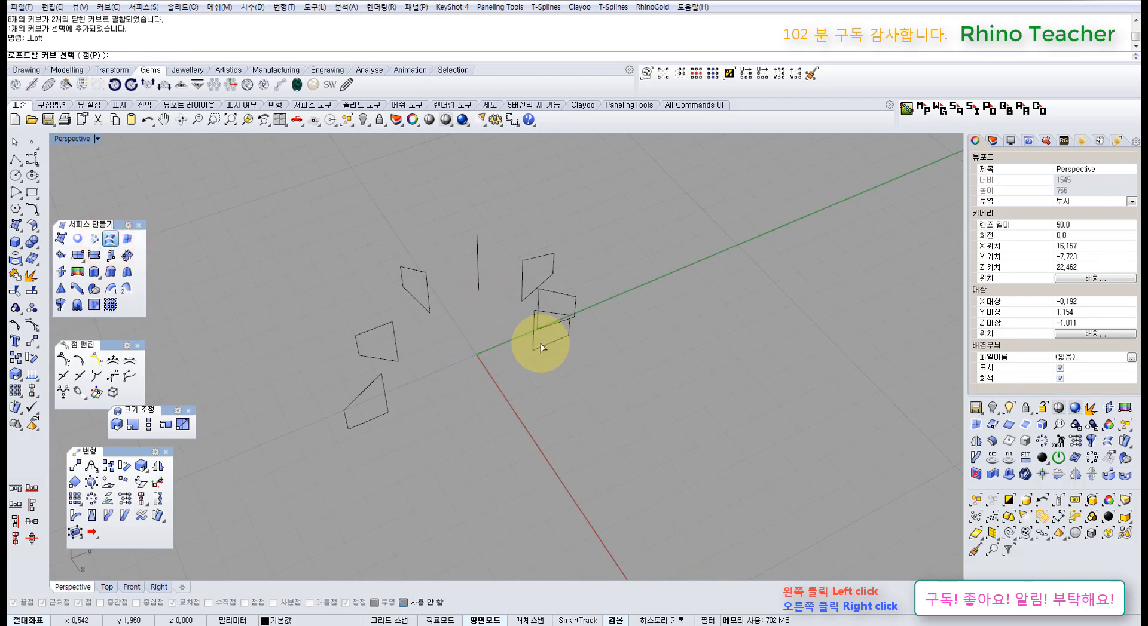
{"action": "scroll", "coordinate": [527, 289], "scroll_direction": "up", "scroll_amount": 10}
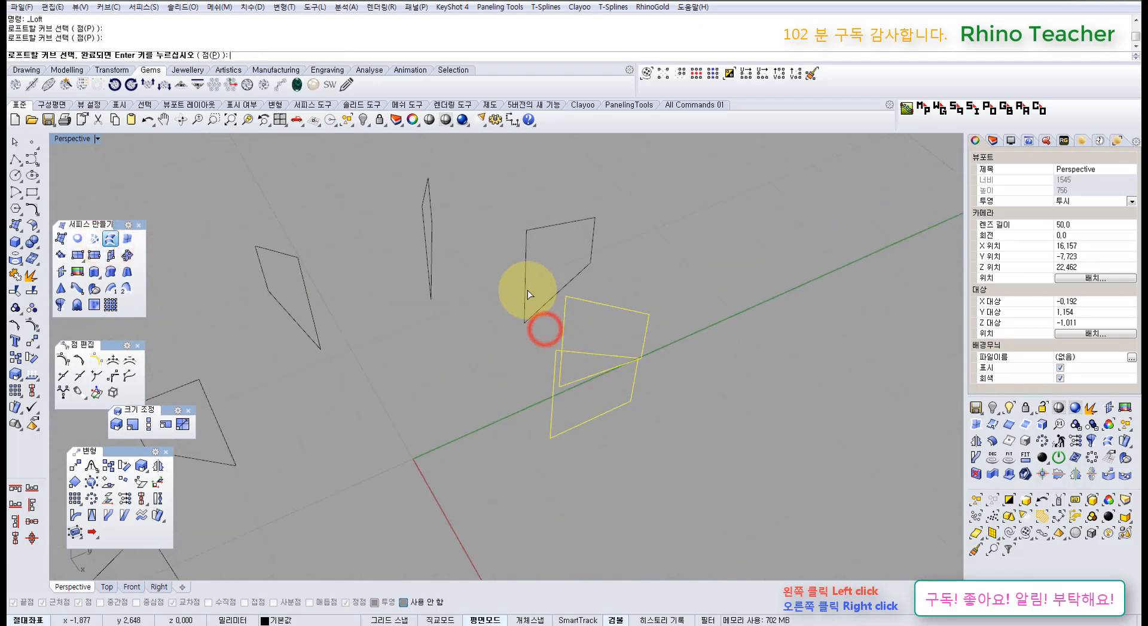
{"action": "left_click", "coordinate": [537, 321]}
{"action": "right_click_drag", "start_coordinate": [580, 272], "coordinate": [487, 282]}
{"action": "left_click", "coordinate": [532, 256]}
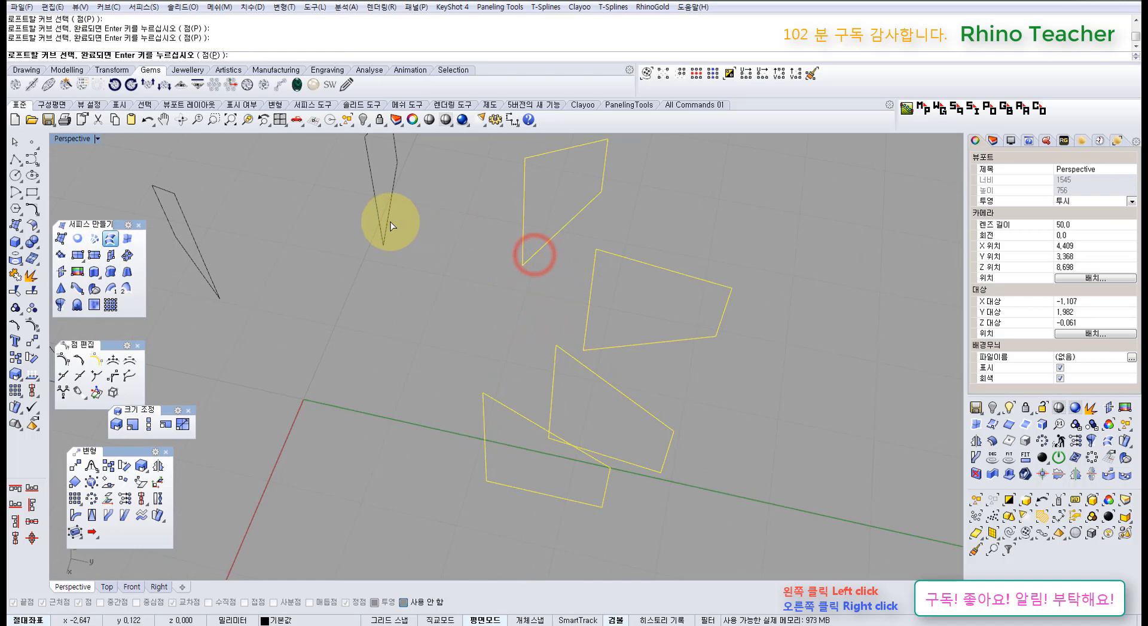
{"action": "left_click", "coordinate": [389, 221]}
{"action": "mouse_move", "coordinate": [323, 279]}
{"action": "right_mouse_down"}
{"action": "mouse_move", "coordinate": [379, 265]}
{"action": "mouse_move", "coordinate": [386, 281]}
{"action": "right_mouse_up"}
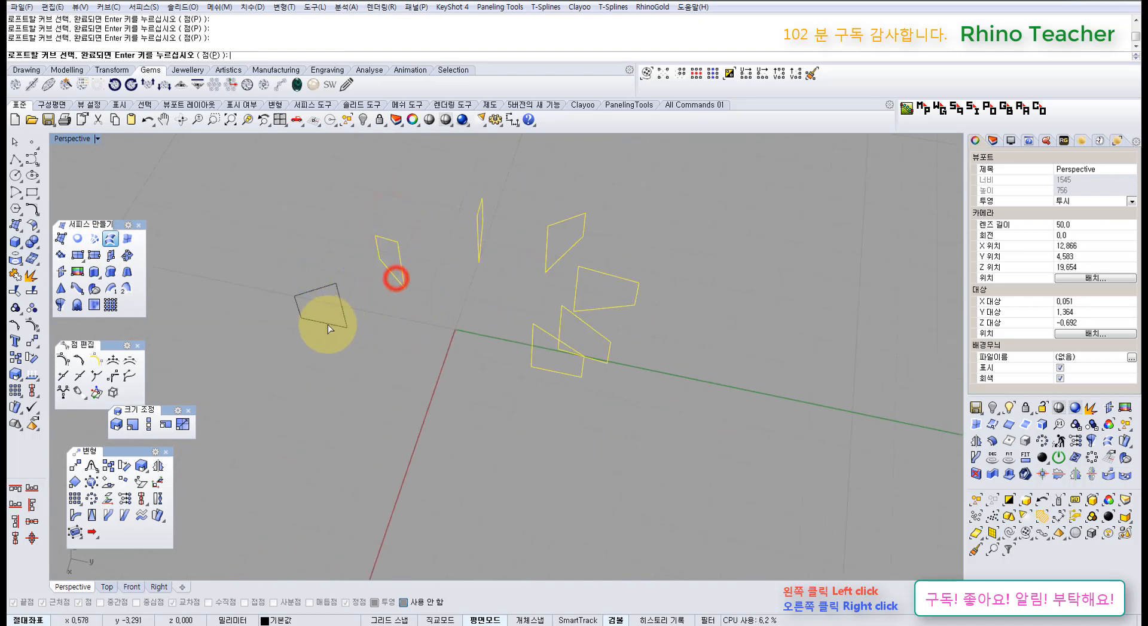
{"action": "right_click_drag", "start_coordinate": [359, 350], "coordinate": [468, 390]}
{"action": "right_click", "coordinate": [455, 348]}
- Align the loft seam points on the sections' upper outer corners and flip the seam direction of the section at the heart's lower part
{"action": "left_click_drag", "start_coordinate": [417, 434], "coordinate": [393, 466]}
{"action": "right_click_drag", "start_coordinate": [469, 397], "coordinate": [417, 403]}
{"action": "left_click_drag", "start_coordinate": [404, 406], "coordinate": [404, 401]}
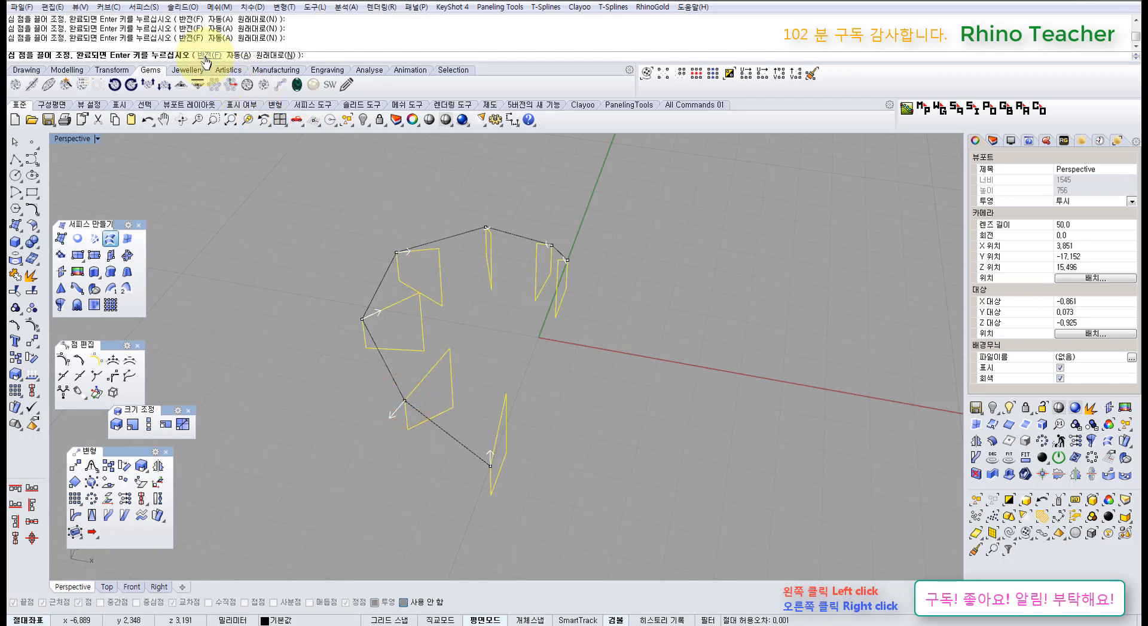
{"action": "left_click", "coordinate": [406, 403]}
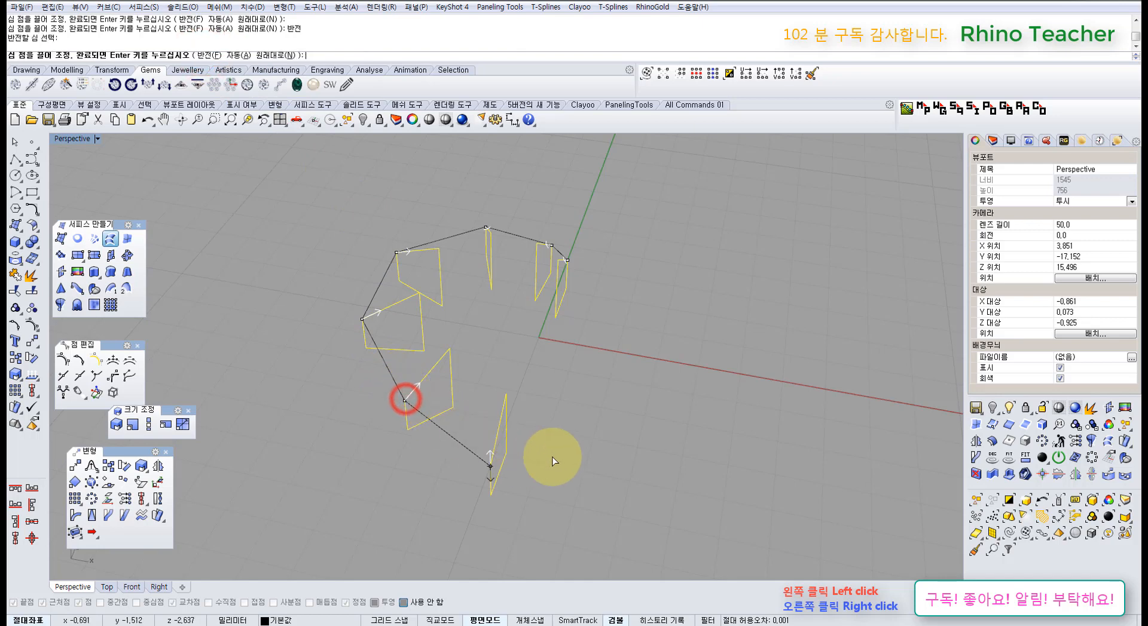
{"action": "right_click_drag", "start_coordinate": [515, 451], "coordinate": [409, 417]}
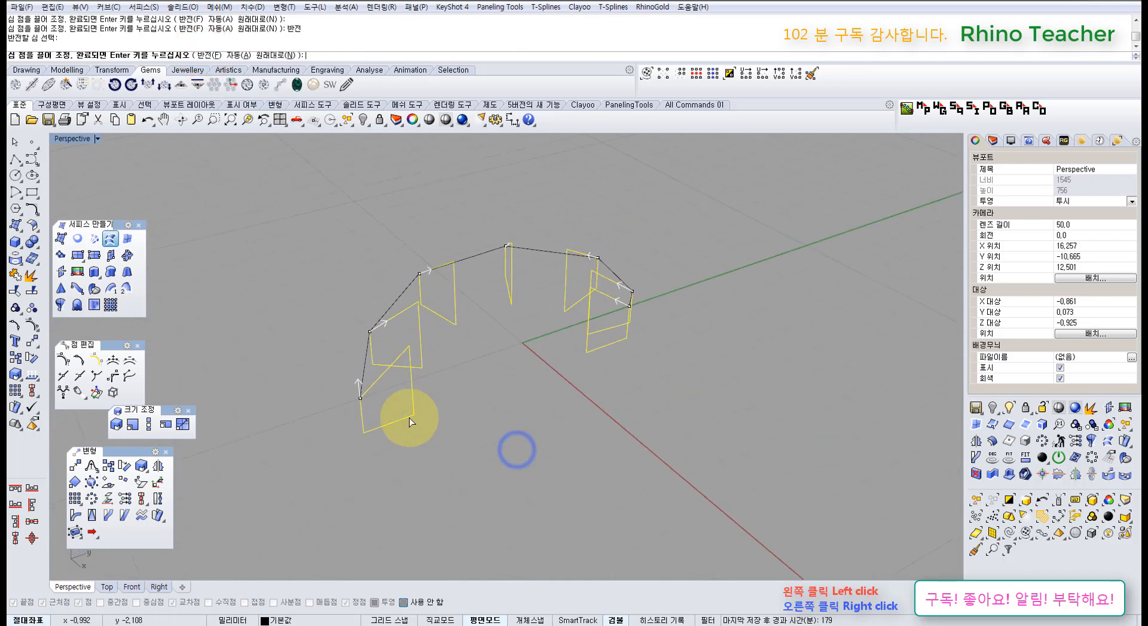
{"action": "left_click", "coordinate": [361, 399]}
{"action": "right_click_drag", "start_coordinate": [622, 332], "coordinate": [403, 410]}
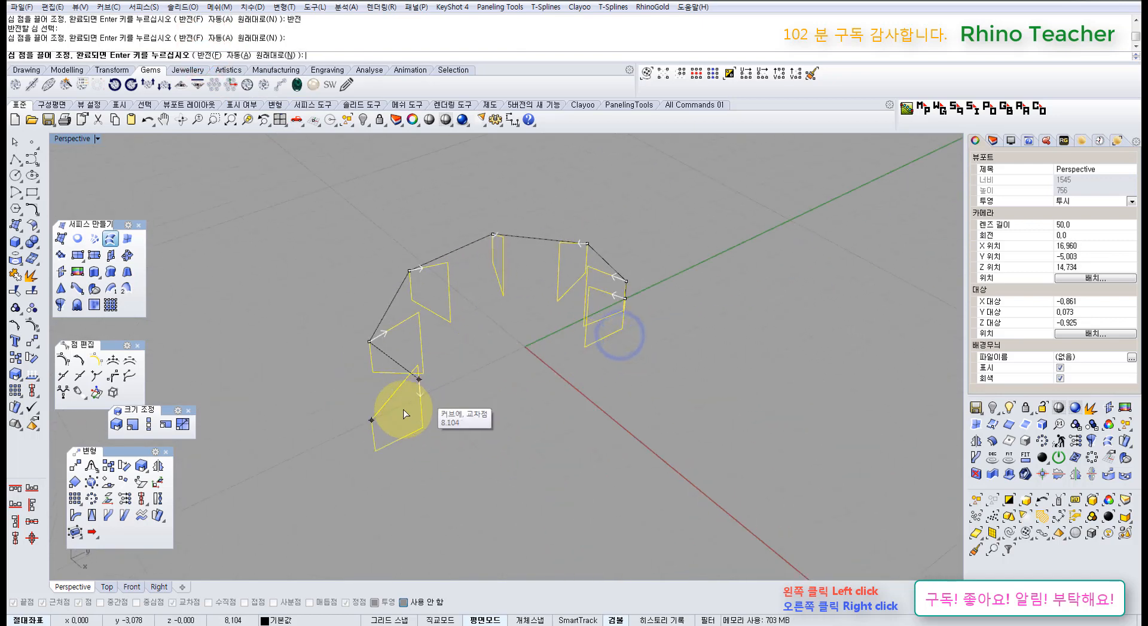
{"action": "left_click", "coordinate": [371, 421]}
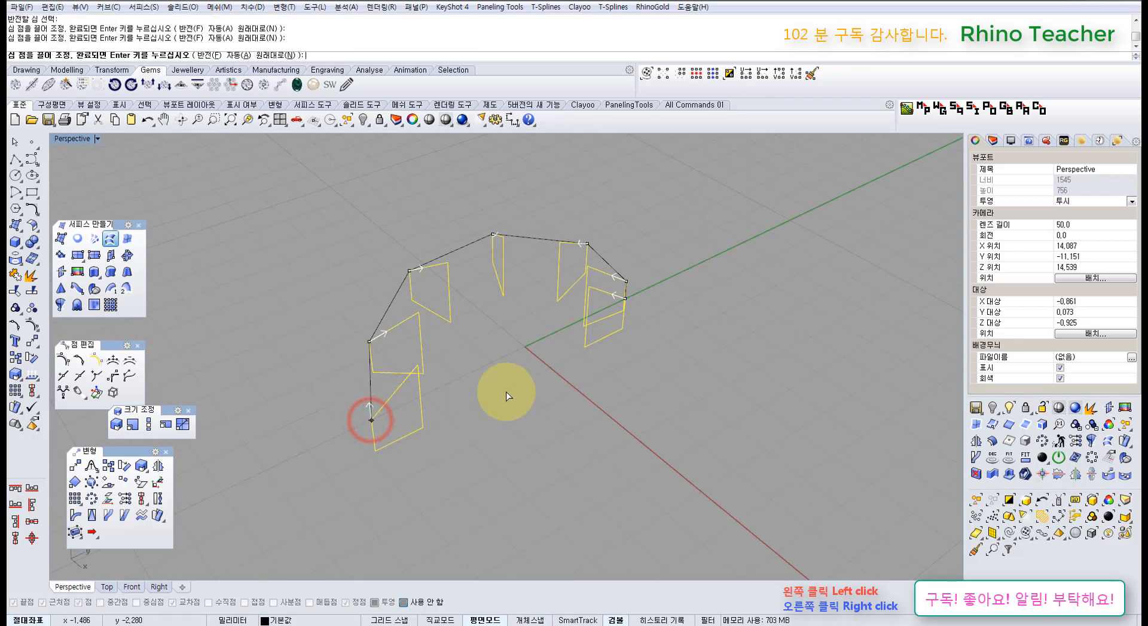
- Accept the current seam points of the section curves for the half-heart loft
{"action": "right_click_drag", "start_coordinate": [550, 371], "coordinate": [457, 371]}
{"action": "right_click_drag", "start_coordinate": [686, 348], "coordinate": [551, 376]}
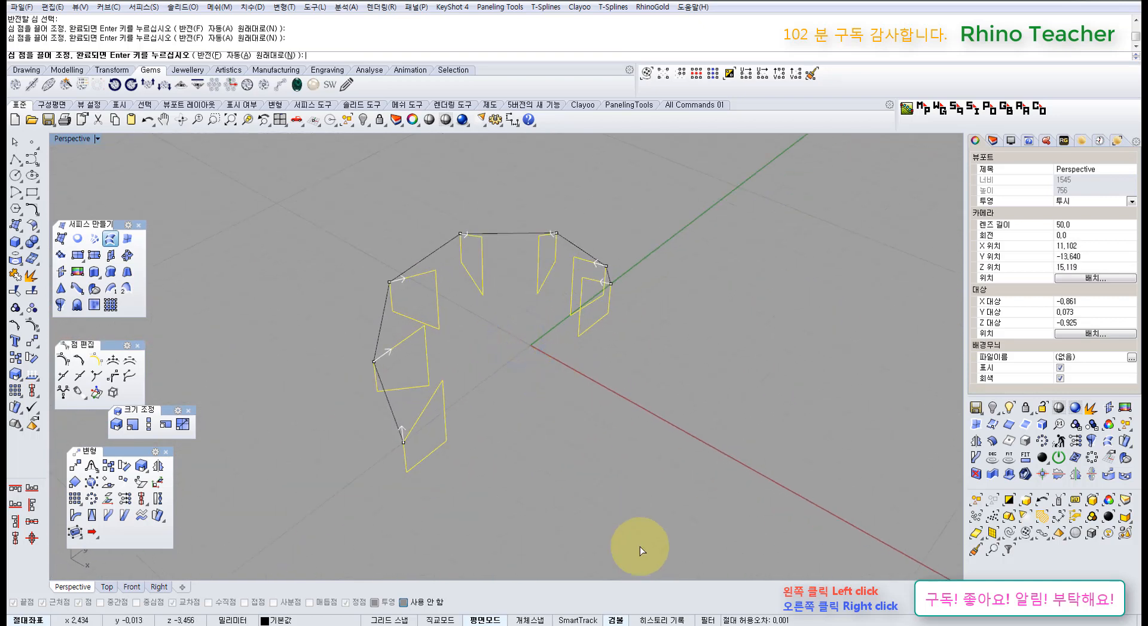
{"action": "right_click", "coordinate": [512, 424]}
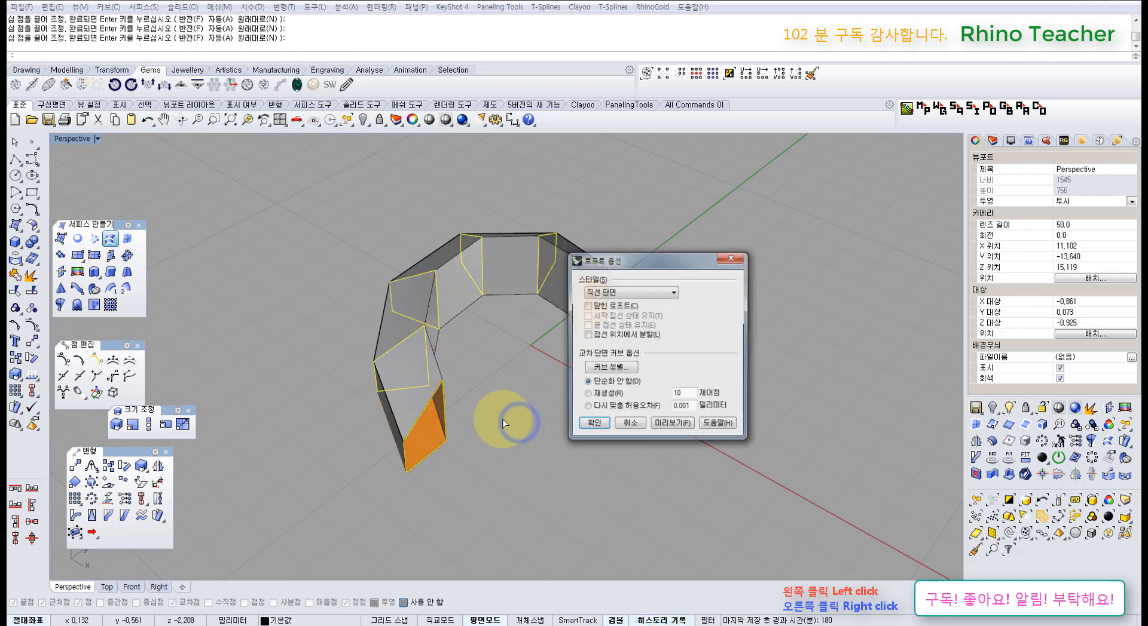
- Preview the half-heart loft with the Normal style
{"action": "right_click_drag", "start_coordinate": [502, 419], "coordinate": [464, 249]}
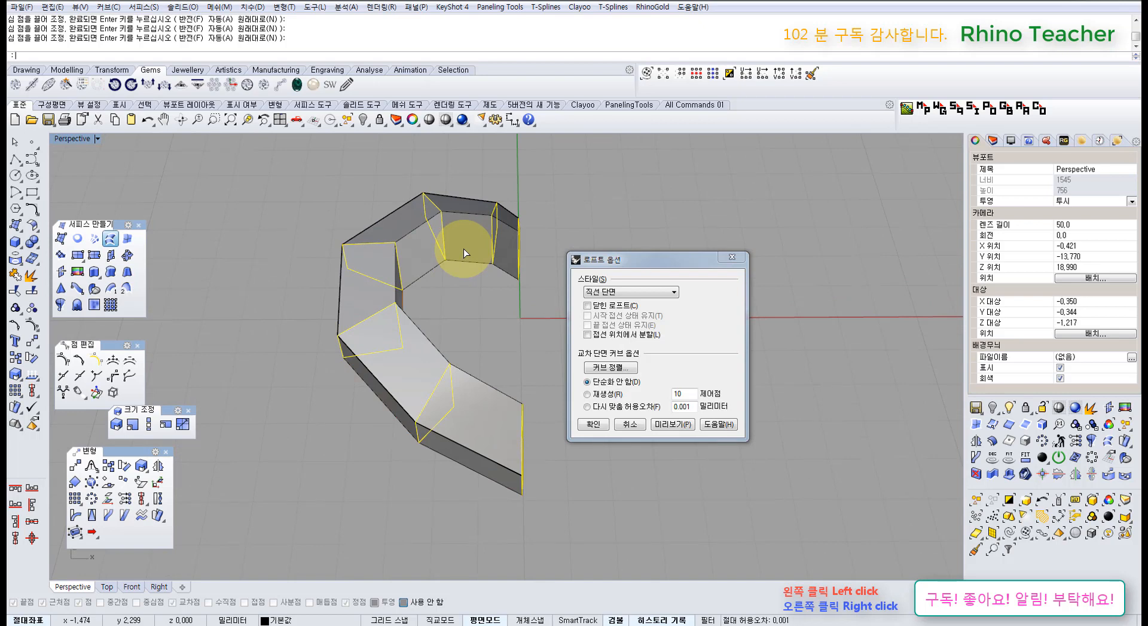
{"action": "right_click_drag", "start_coordinate": [484, 275], "coordinate": [410, 275], "text": "shift"}
{"action": "scroll", "coordinate": [410, 275], "scroll_direction": "down", "scroll_amount": 15}
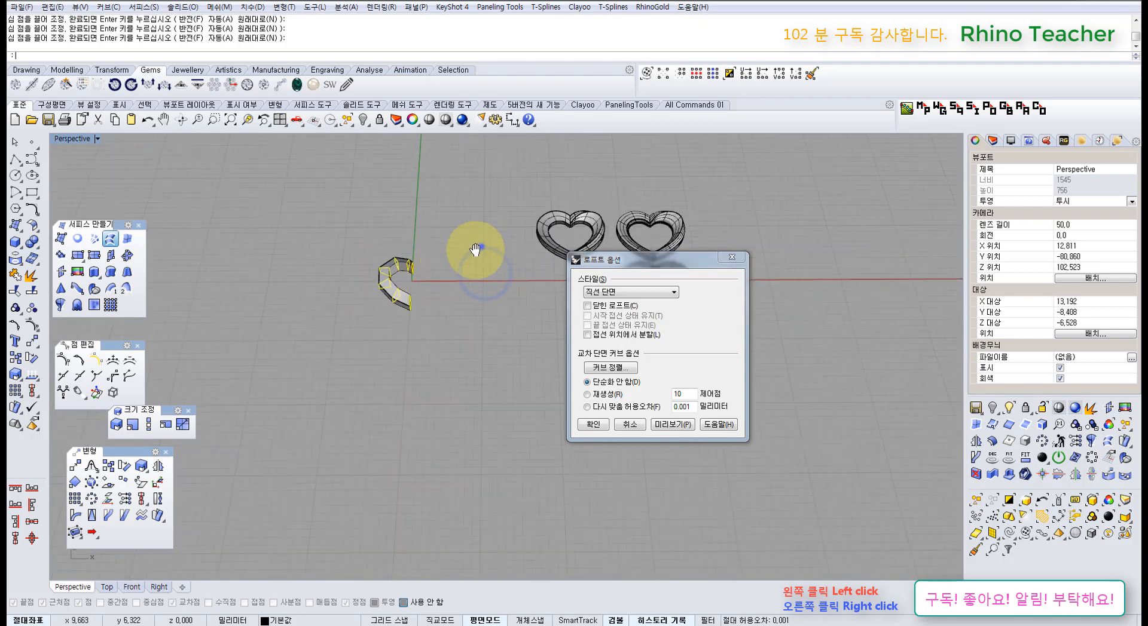
{"action": "right_click_drag", "start_coordinate": [481, 246], "coordinate": [386, 302], "text": "shift"}
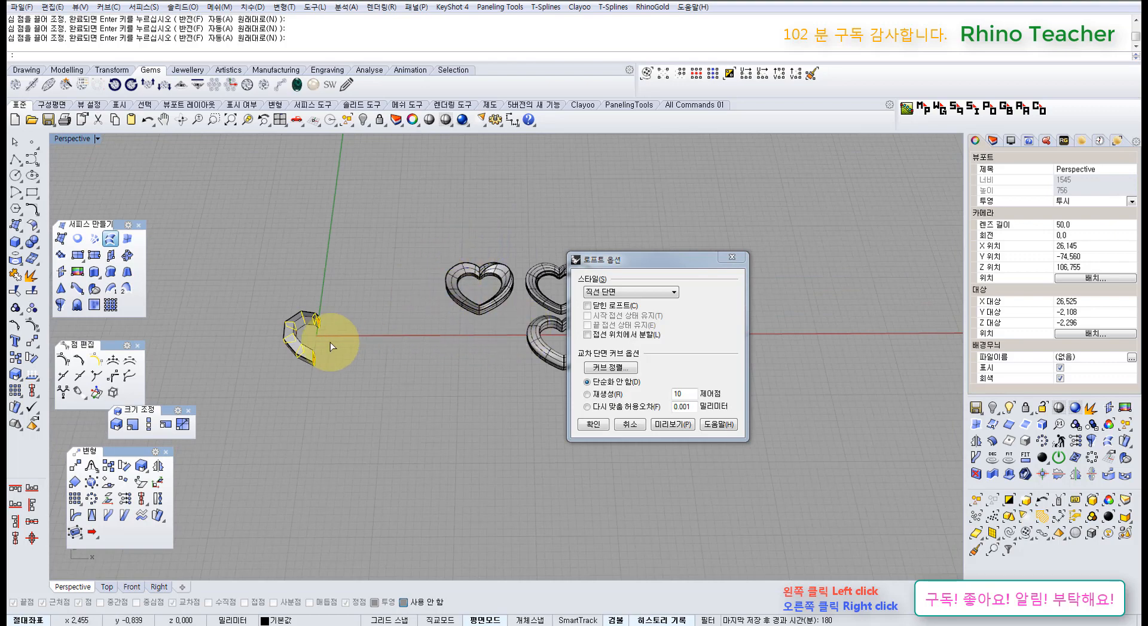
{"action": "scroll", "coordinate": [332, 347], "scroll_direction": "up", "scroll_amount": 10}
{"action": "right_click_drag", "start_coordinate": [435, 346], "coordinate": [479, 401]}
{"action": "scroll", "coordinate": [448, 355], "scroll_direction": "up", "scroll_amount": 4}
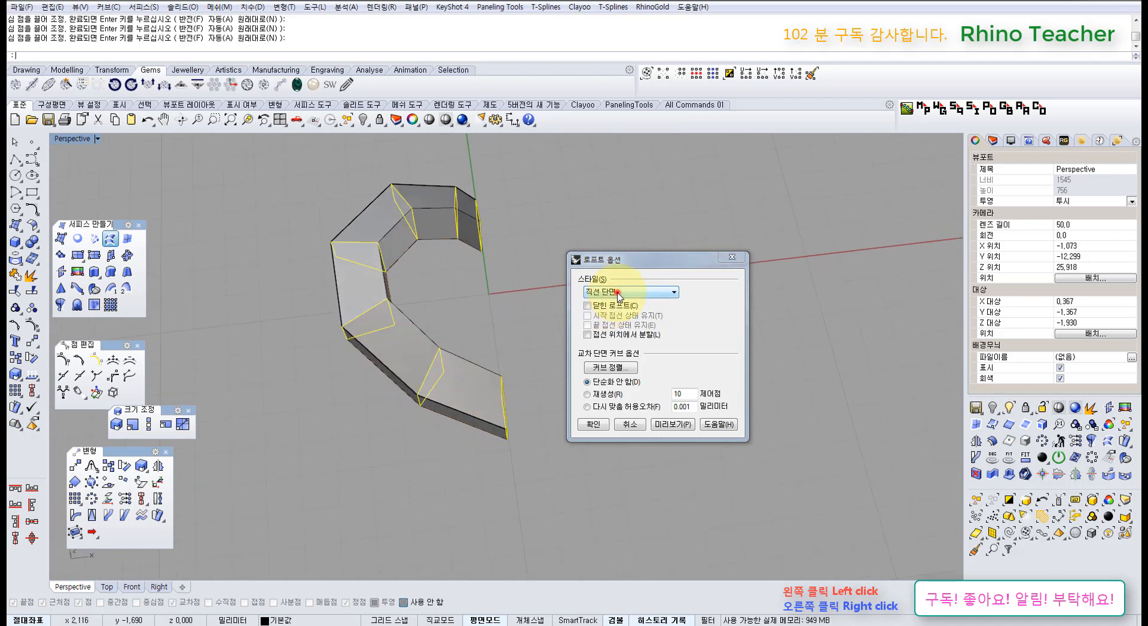
{"action": "left_click", "coordinate": [618, 293]}
{"action": "left_click", "coordinate": [612, 302]}
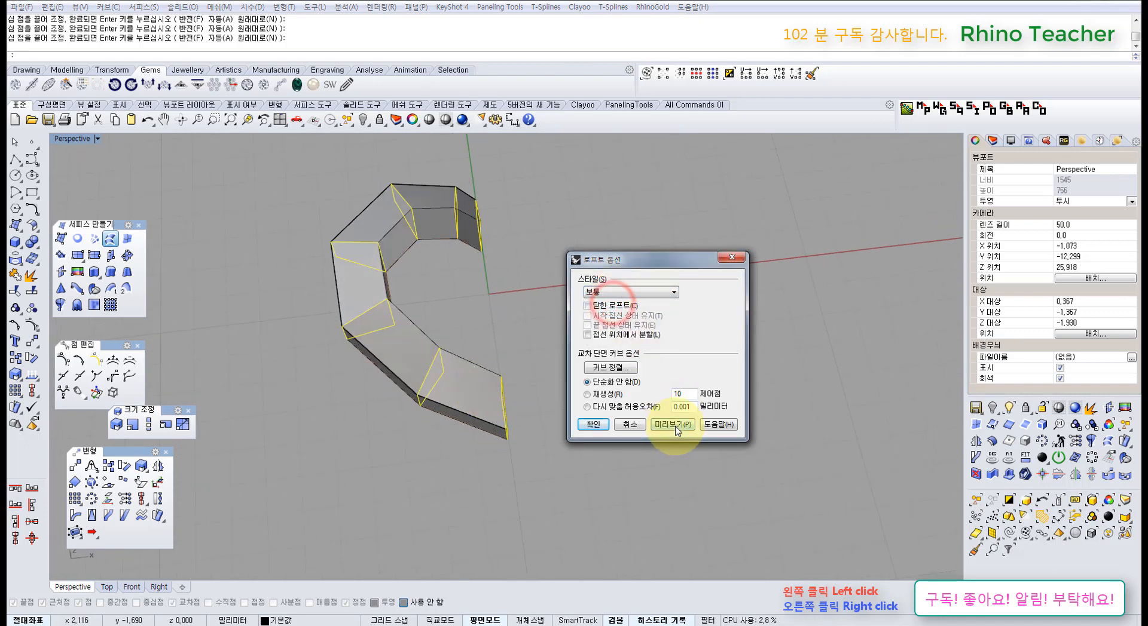
{"action": "left_click", "coordinate": [678, 428]}
{"action": "right_click_drag", "start_coordinate": [507, 293], "coordinate": [538, 281]}
- Preview the loft with the Loose style and compare it with the section curves in the Top view
{"action": "left_click", "coordinate": [624, 291]}
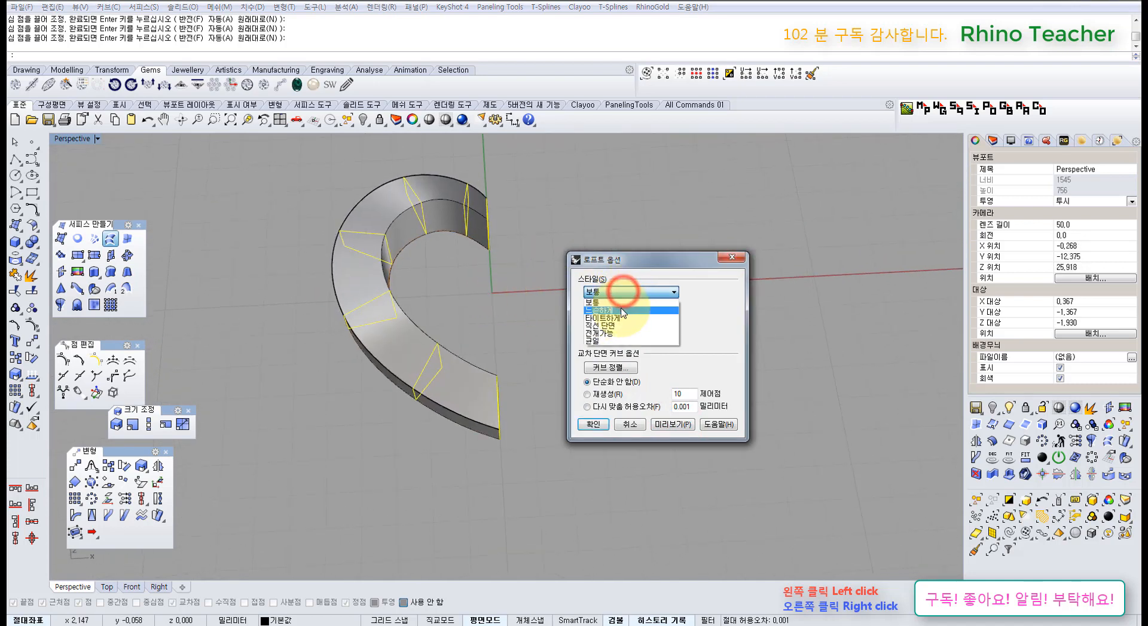
{"action": "left_click", "coordinate": [621, 311]}
{"action": "left_click", "coordinate": [673, 425]}
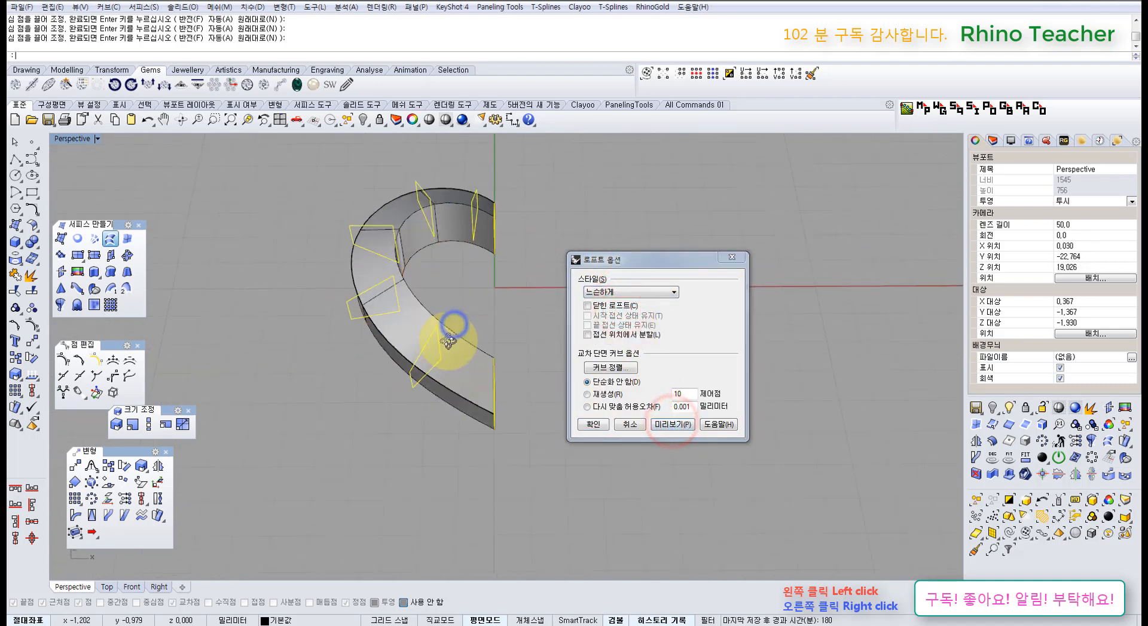
{"action": "key", "text": "ctrl+F1"}
{"action": "right_click_drag", "start_coordinate": [379, 294], "coordinate": [403, 353]}
{"action": "scroll", "coordinate": [378, 250], "scroll_direction": "up", "scroll_amount": 6}
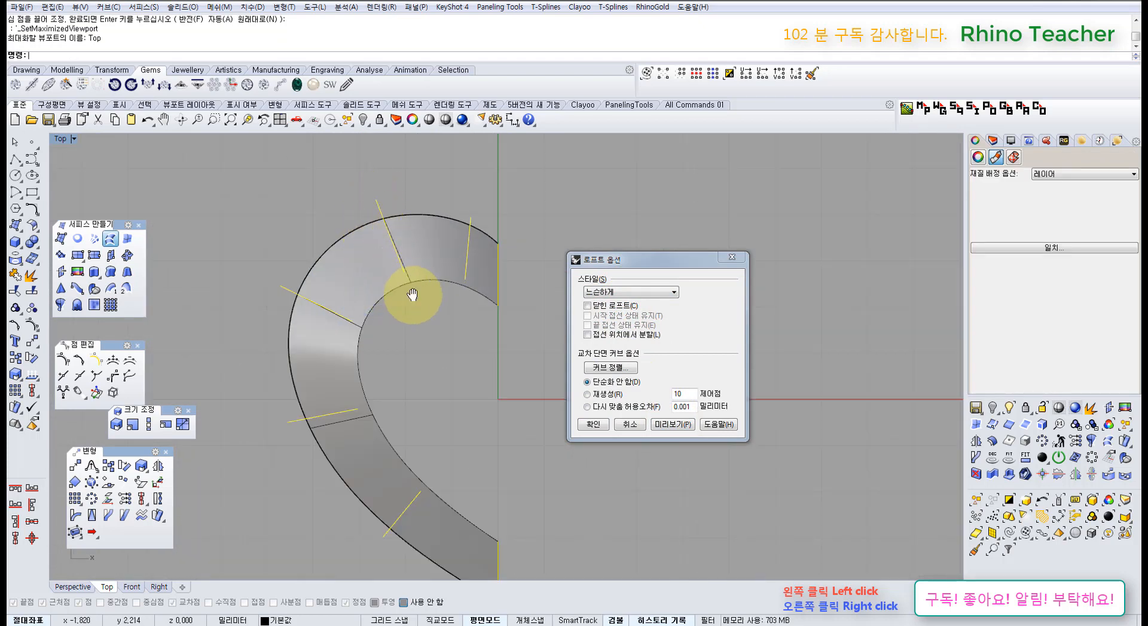
{"action": "right_click_drag", "start_coordinate": [413, 296], "coordinate": [403, 263]}
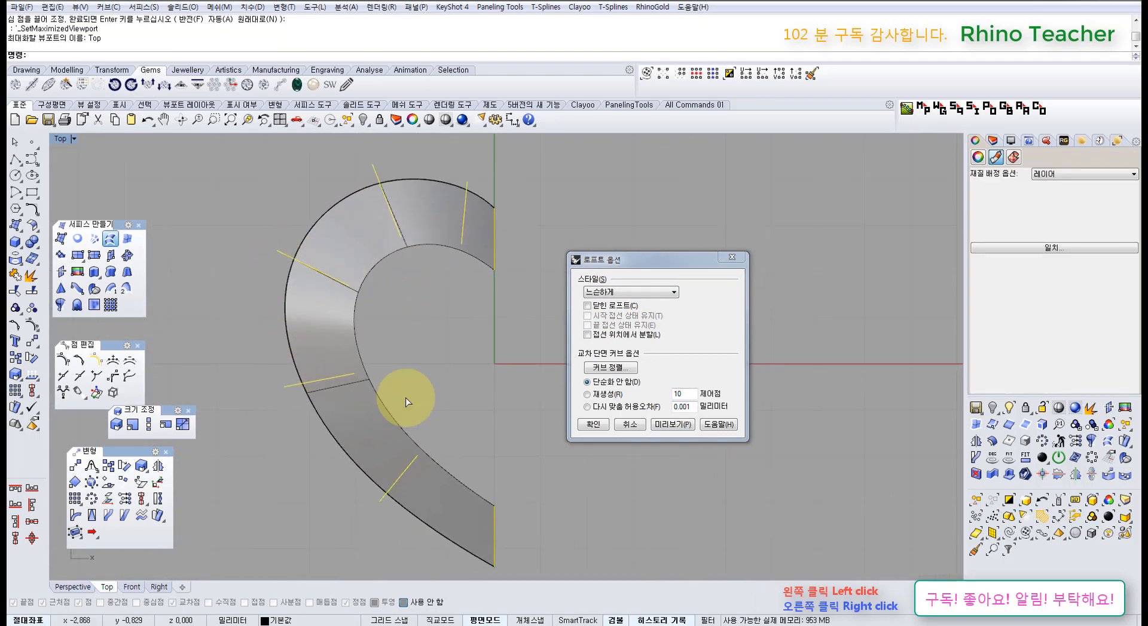
- Set the loft style to Normal, preview it, and create the half-heart loft
{"action": "left_click", "coordinate": [628, 292]}
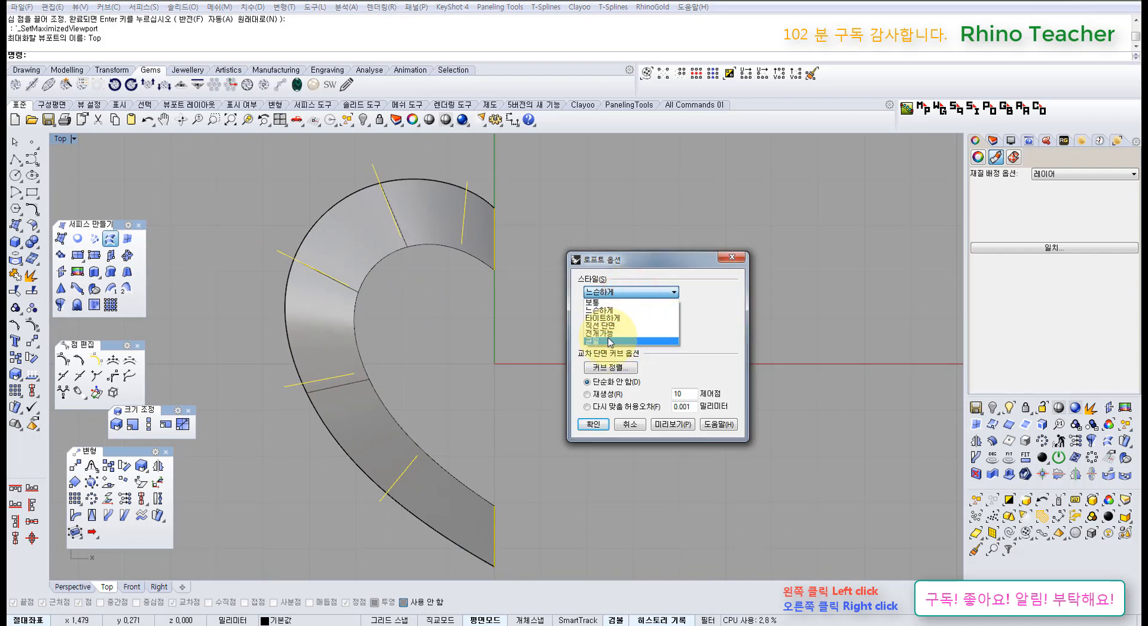
{"action": "left_click", "coordinate": [609, 303]}
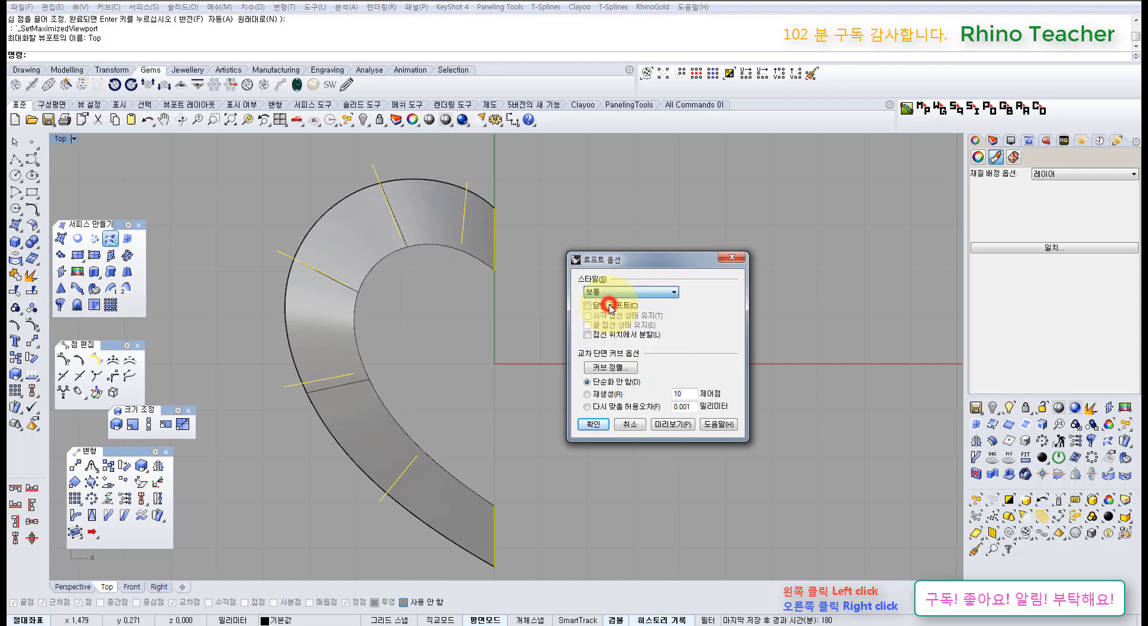
{"action": "left_click", "coordinate": [670, 425]}
{"action": "left_click", "coordinate": [593, 424]}
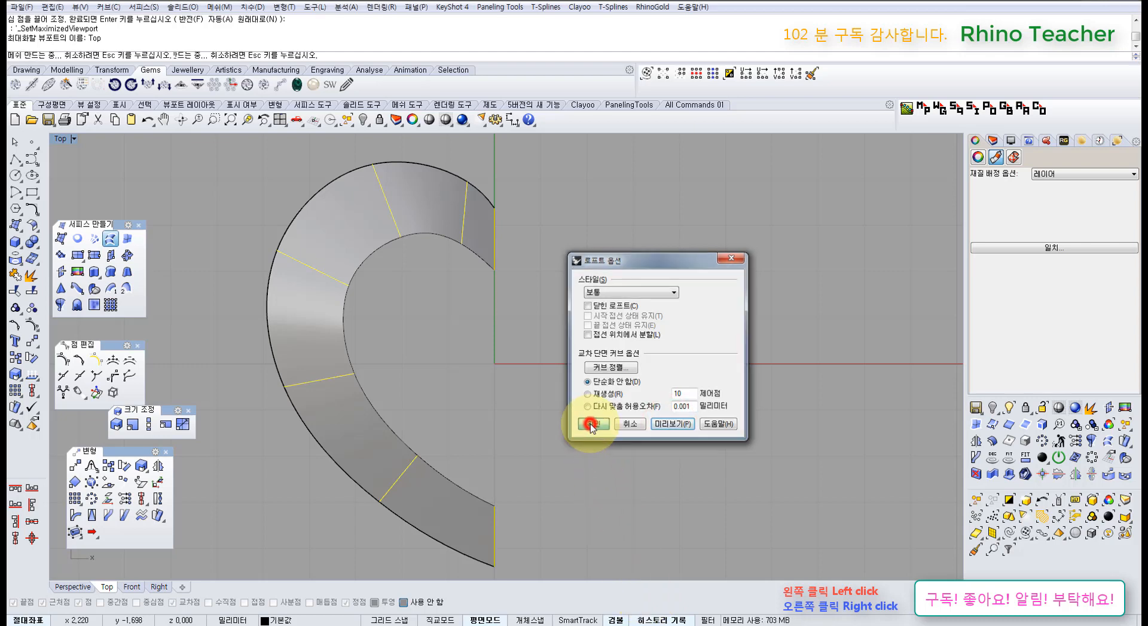
- Lock the lofted half-heart polysurface in the Perspective view
{"action": "right_click_drag", "start_coordinate": [505, 370], "coordinate": [443, 328]}
{"action": "key", "text": "ctrl+Tab"}
{"action": "left_click", "coordinate": [446, 332]}
{"action": "key", "text": "ctrl+l"}
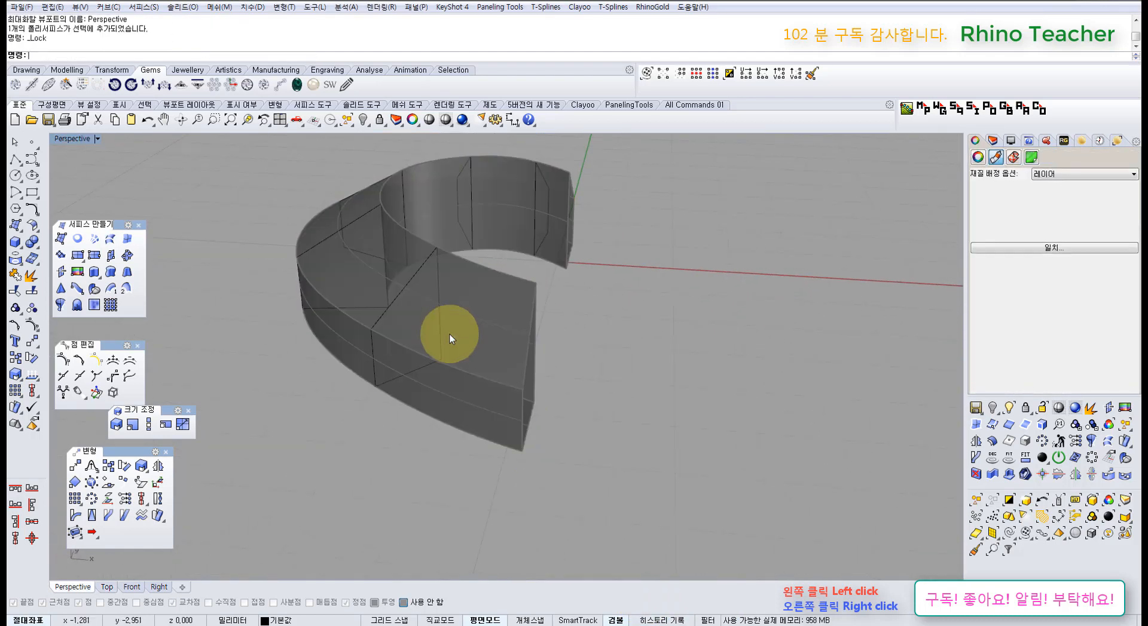
- Select all seven section curves of the half-heart and turn on their control points
{"action": "right_click_drag", "start_coordinate": [451, 267], "coordinate": [564, 328]}
{"action": "left_click", "coordinate": [652, 329]}
{"action": "right_click_drag", "start_coordinate": [578, 411], "coordinate": [620, 389]}
{"action": "scroll", "coordinate": [615, 401], "scroll_direction": "down", "scroll_amount": 6}
{"action": "left_click_drag", "start_coordinate": [707, 435], "coordinate": [358, 222]}
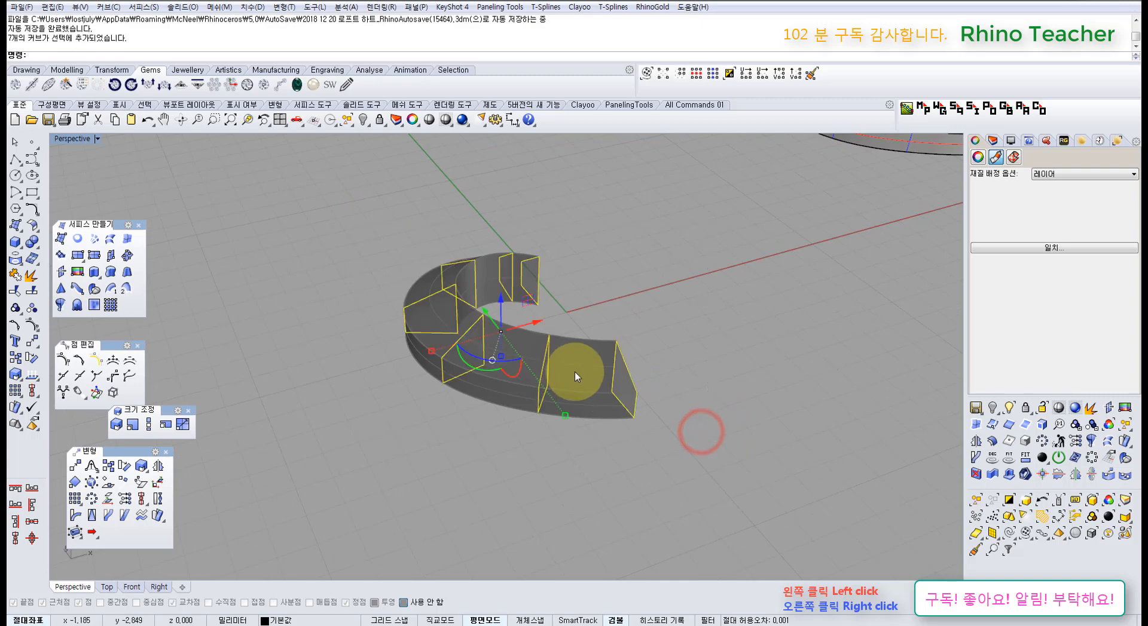
{"action": "key", "text": "F10"}
- Lower the outer upper control point of the section at the heart's pointed end by about 0.39 mm
{"action": "right_click_drag", "start_coordinate": [636, 408], "coordinate": [647, 365]}
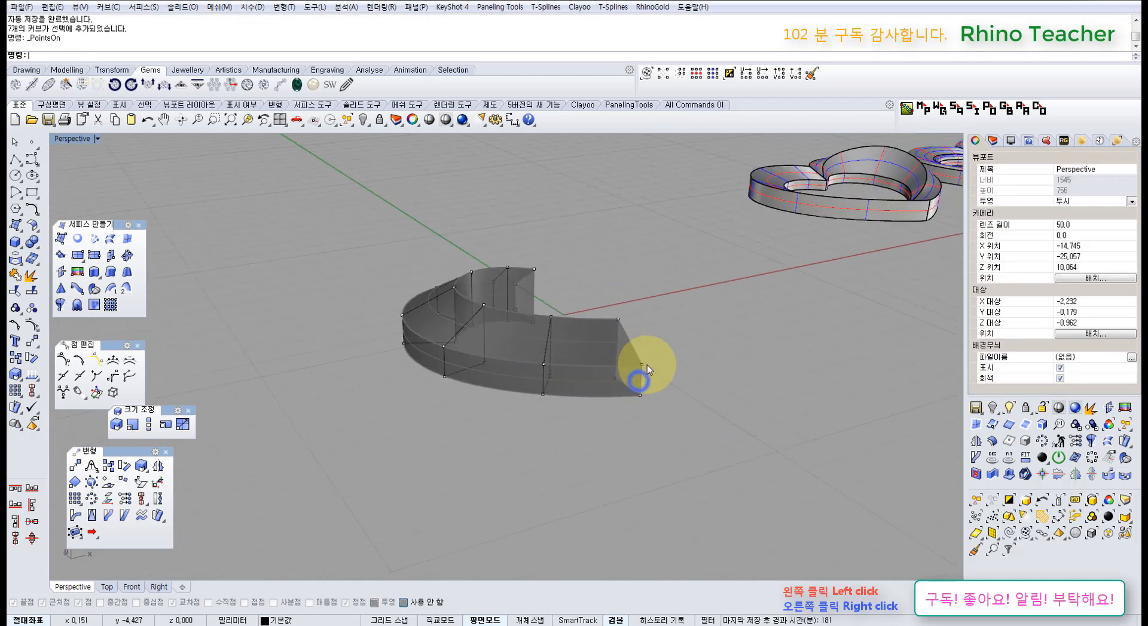
{"action": "scroll", "coordinate": [647, 365], "scroll_direction": "up", "scroll_amount": 5}
{"action": "left_click_drag", "start_coordinate": [628, 353], "coordinate": [662, 378]}
{"action": "right_click_drag", "start_coordinate": [640, 337], "coordinate": [672, 309]}
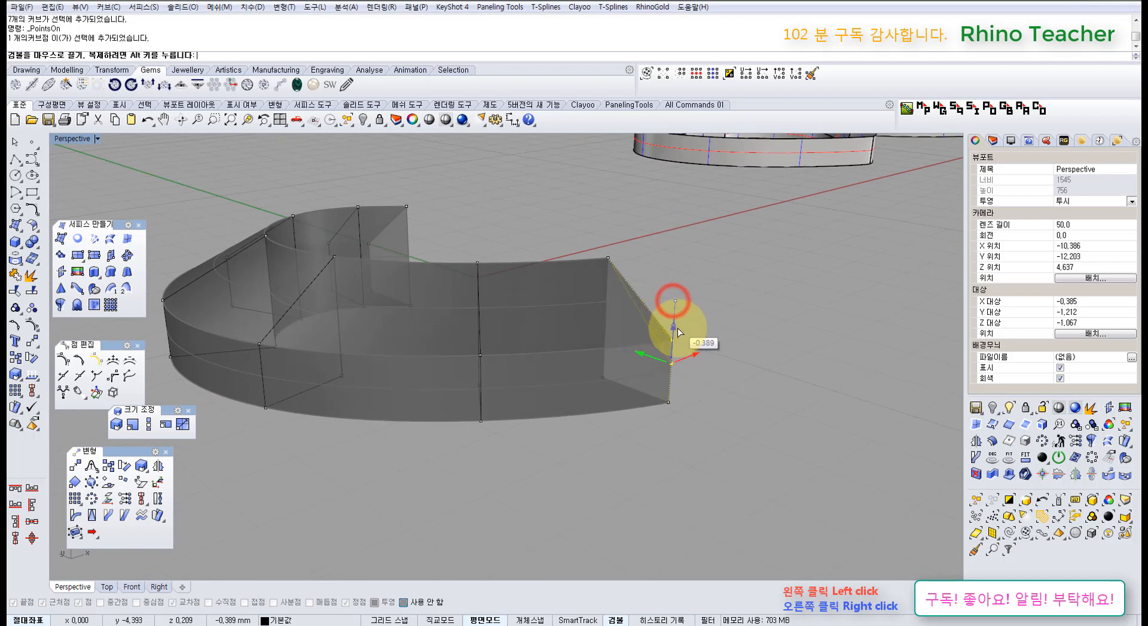
{"action": "left_click_drag", "start_coordinate": [677, 328], "coordinate": [676, 328]}
- Lower the outer upper control point of the section next to the pointed end
{"action": "right_click_drag", "start_coordinate": [535, 333], "coordinate": [415, 354]}
{"action": "left_click", "coordinate": [474, 394]}
{"action": "scroll", "coordinate": [426, 363], "scroll_direction": "up", "scroll_amount": 3}
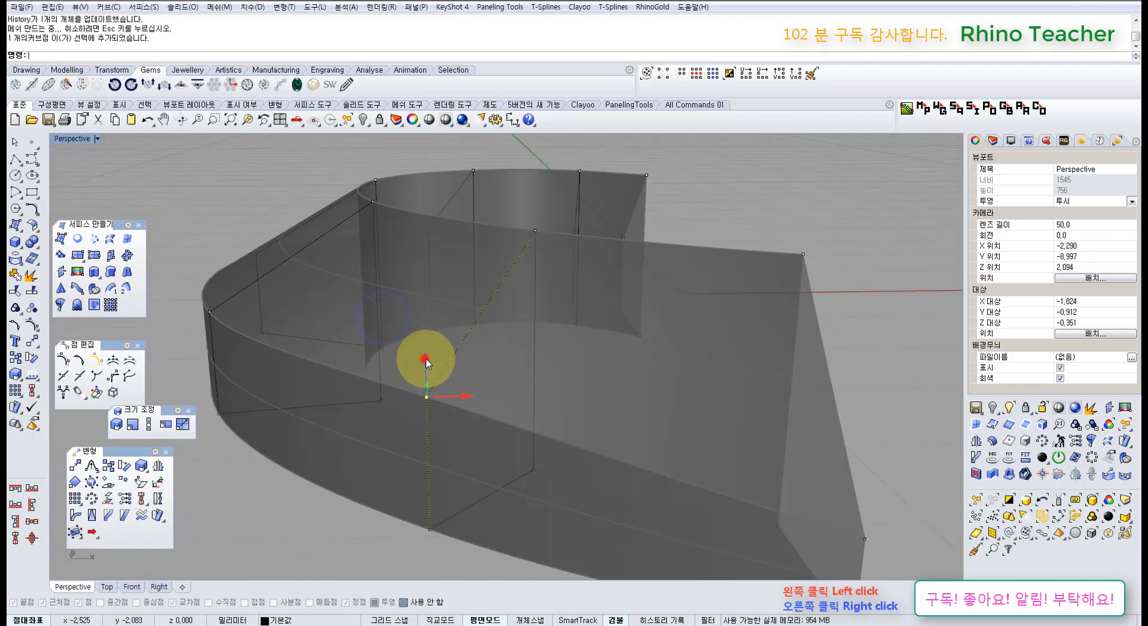
{"action": "left_click_drag", "start_coordinate": [425, 362], "coordinate": [431, 389]}
- Lower the inner upper control points of the two sections nearest the heart's pointed end together
{"action": "scroll", "coordinate": [449, 381], "scroll_direction": "down", "scroll_amount": 6}
{"action": "right_click_drag", "start_coordinate": [449, 380], "coordinate": [529, 377]}
{"action": "left_click_drag", "start_coordinate": [522, 283], "coordinate": [673, 329]}
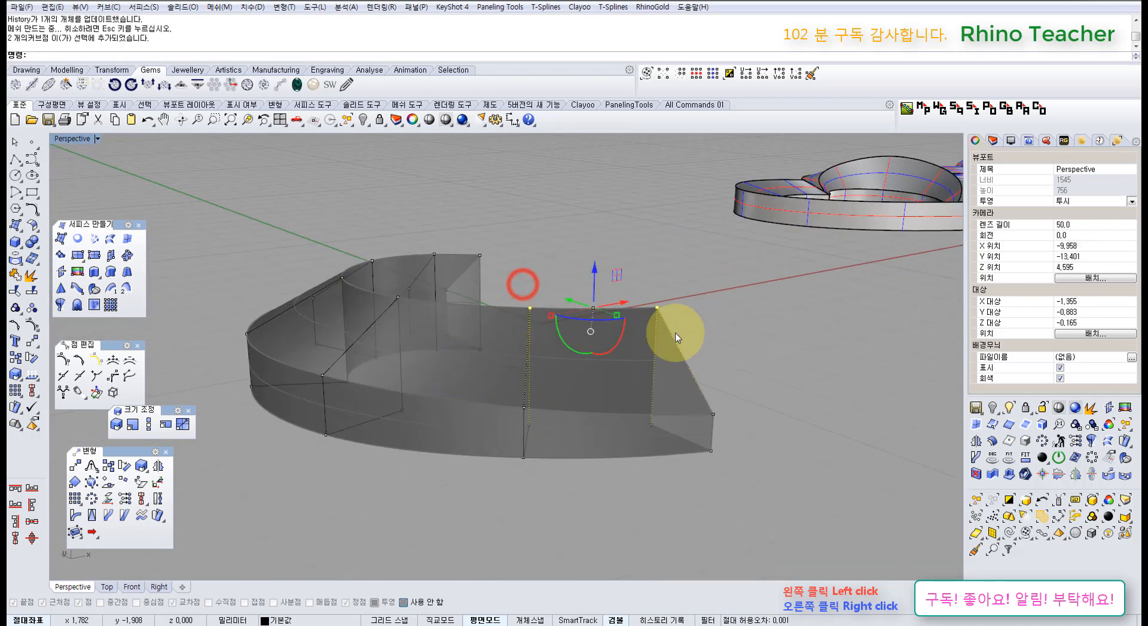
{"action": "left_click_drag", "start_coordinate": [593, 266], "coordinate": [598, 307]}
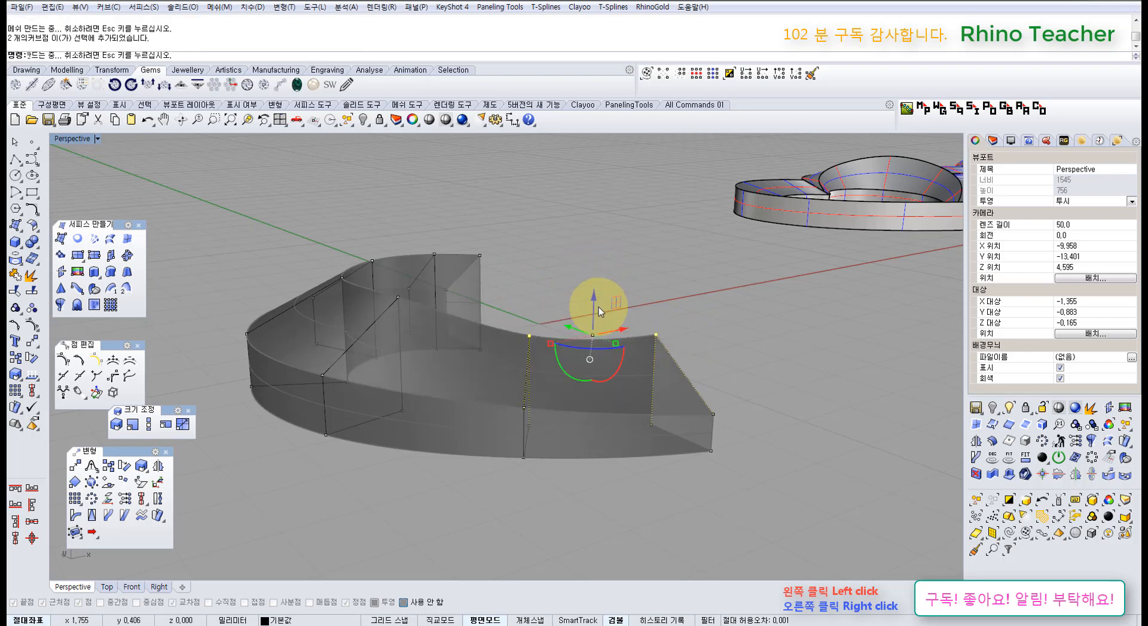
- Try lowering only the end section's inner upper control point, and undo that move
{"action": "right_click_drag", "start_coordinate": [597, 307], "coordinate": [660, 290]}
{"action": "left_click", "coordinate": [663, 291]}
{"action": "left_click", "coordinate": [643, 338]}
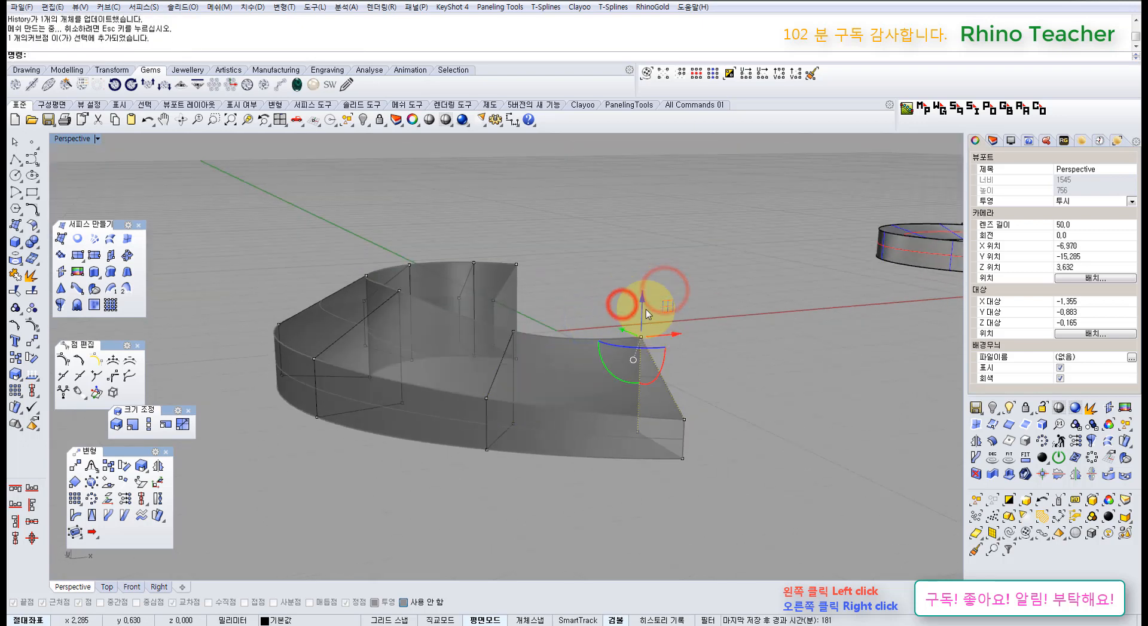
{"action": "left_click_drag", "start_coordinate": [646, 325], "coordinate": [647, 328]}
{"action": "right_click_drag", "start_coordinate": [647, 328], "coordinate": [550, 413]}
{"action": "key", "text": "ctrl+z"}
- In the Top view, shrink the section next to the pointed end toward its inner point with Scale2D
{"action": "key", "text": "ctrl+F1"}
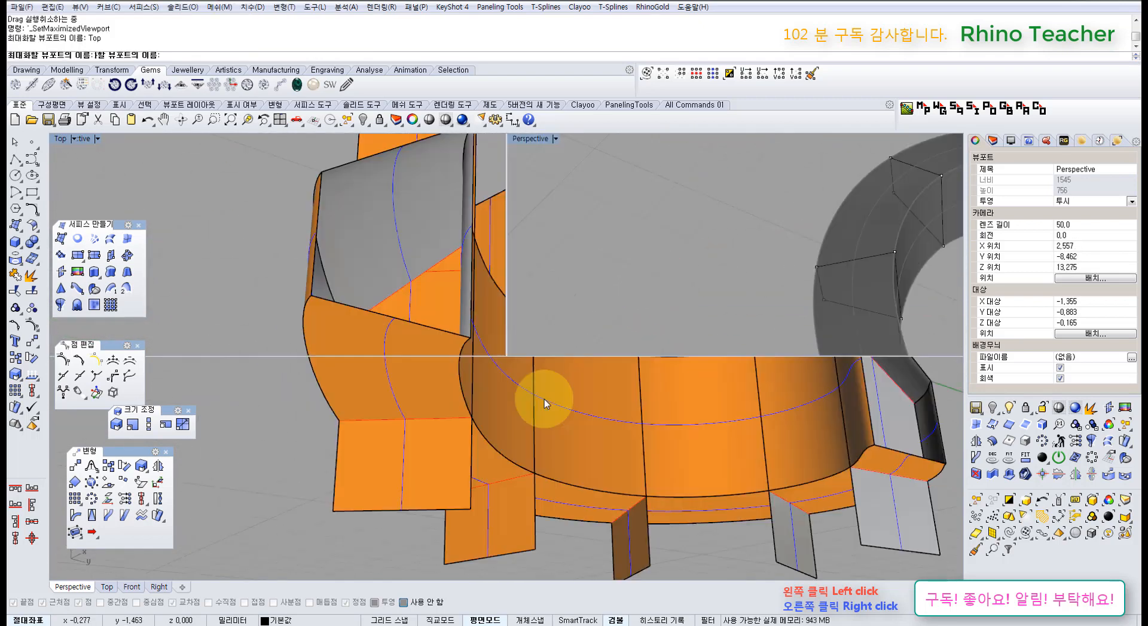
{"action": "scroll", "coordinate": [498, 339], "scroll_direction": "down", "scroll_amount": 3}
{"action": "scroll", "coordinate": [410, 372], "scroll_direction": "up", "scroll_amount": 5}
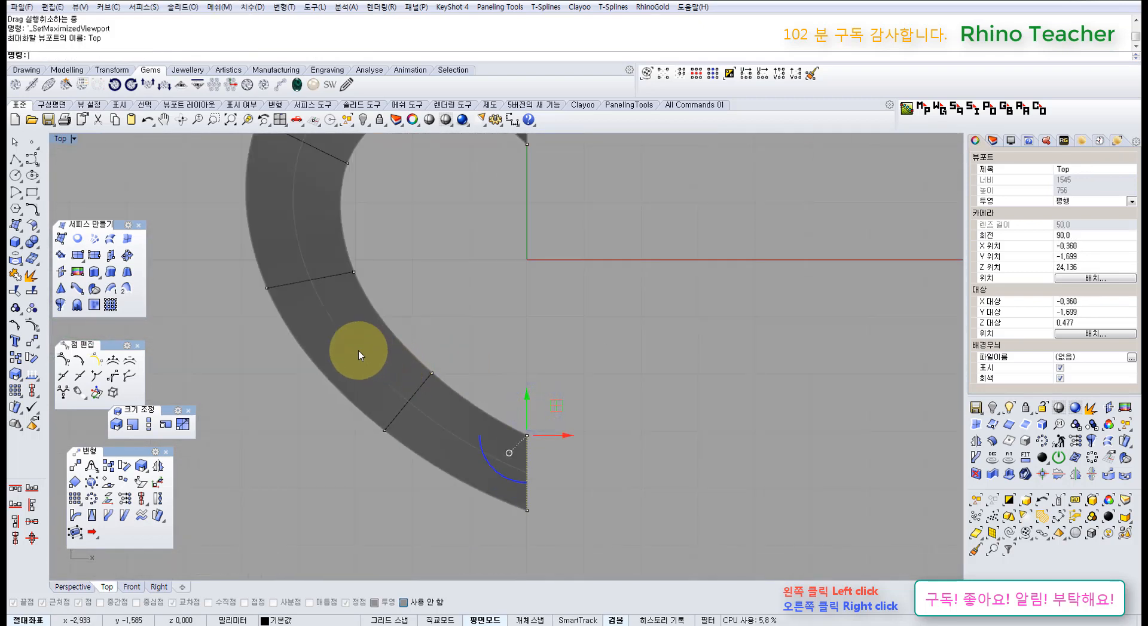
{"action": "left_click_drag", "start_coordinate": [443, 464], "coordinate": [443, 465]}
{"action": "right_click_drag", "start_coordinate": [443, 465], "coordinate": [474, 395]}
{"action": "left_click", "coordinate": [133, 424]}
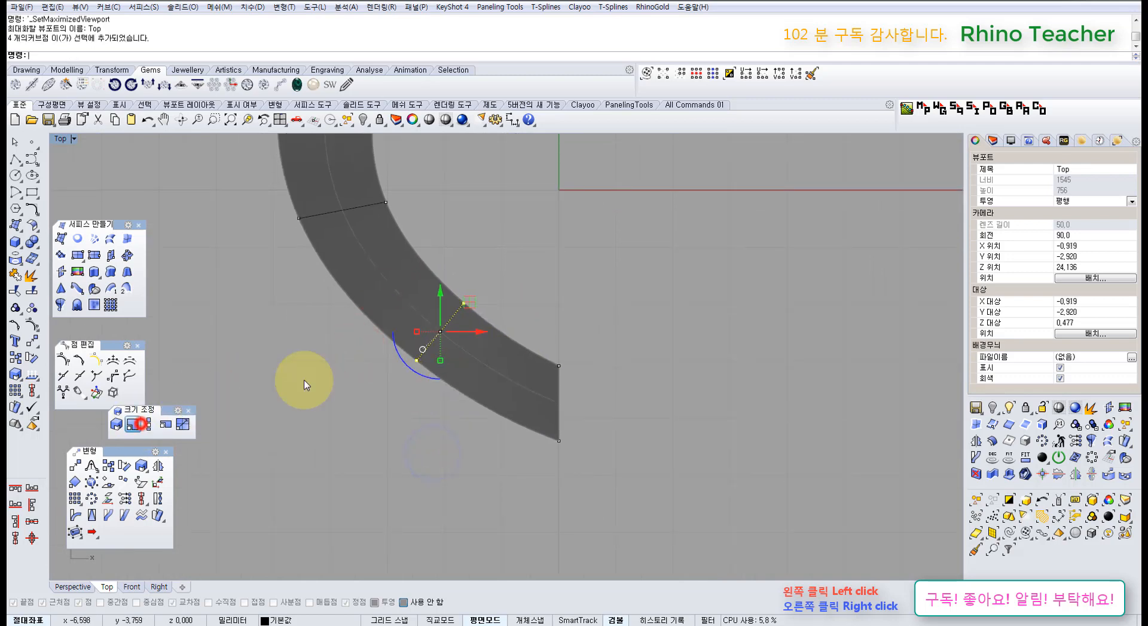
{"action": "left_click", "coordinate": [464, 303]}
{"action": "left_click", "coordinate": [377, 467]}
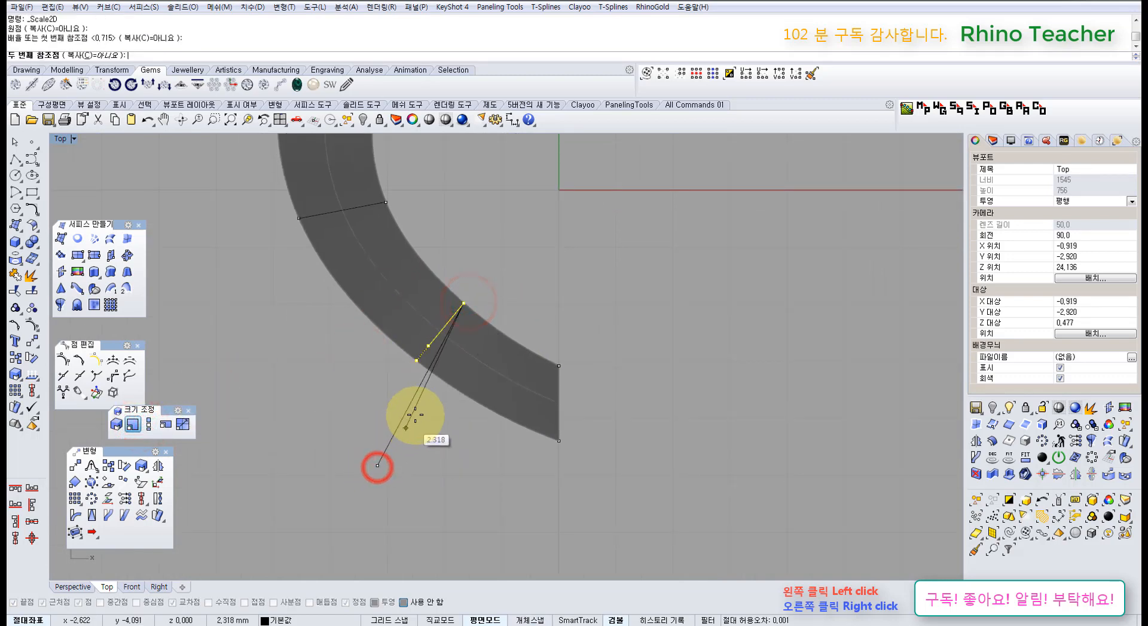
{"action": "left_click", "coordinate": [416, 415]}
- Shrink the end section at the heart's tip toward its inner point with Scale2D
{"action": "left_click_drag", "start_coordinate": [538, 300], "coordinate": [605, 376]}
{"action": "right_click", "coordinate": [610, 361]}
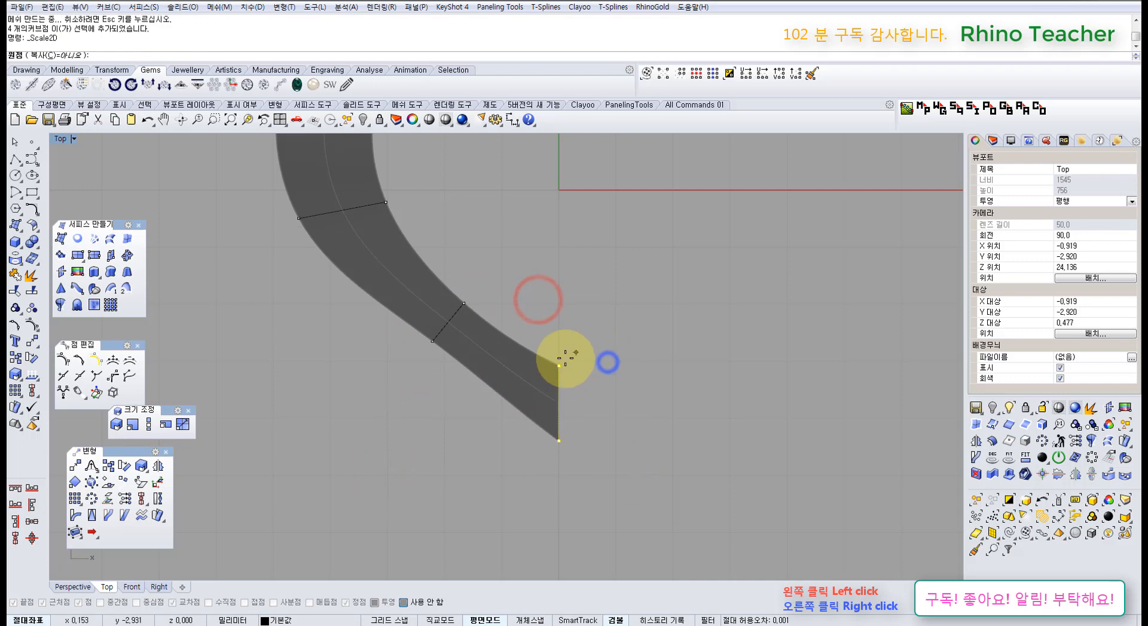
{"action": "left_click", "coordinate": [564, 362]}
{"action": "left_click", "coordinate": [710, 496]}
{"action": "left_click", "coordinate": [619, 409]}
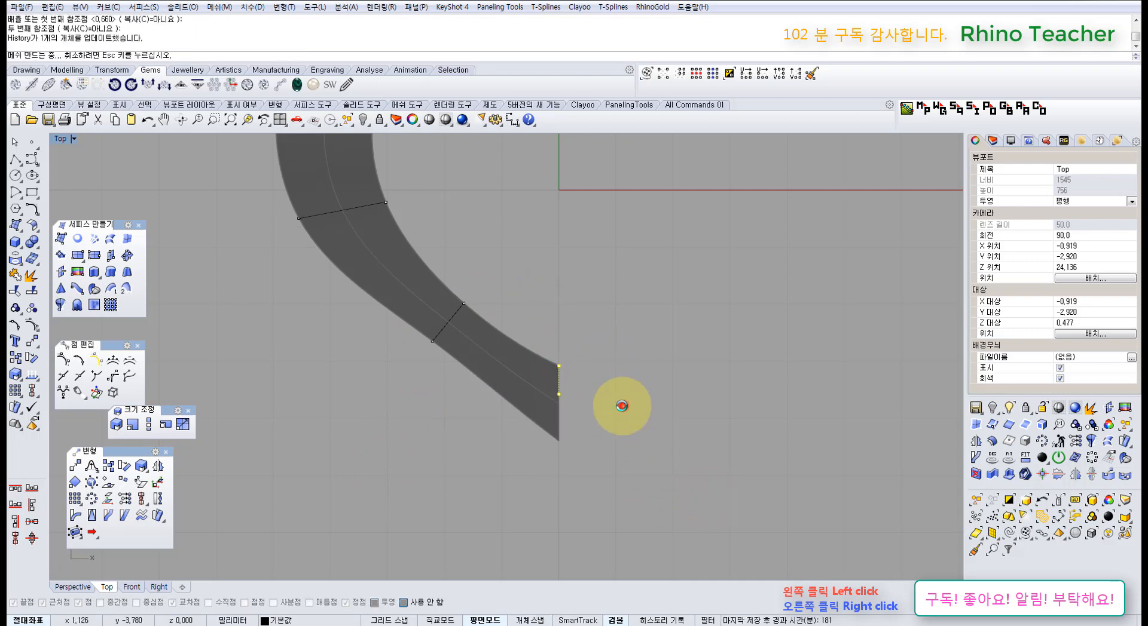
- Rotate the third section from the heart's tip about its inner point by about 17° in the Top view
{"action": "key", "text": "ctrl+F4"}
{"action": "right_click_drag", "start_coordinate": [569, 410], "coordinate": [632, 435]}
{"action": "key", "text": "ctrl+F1"}
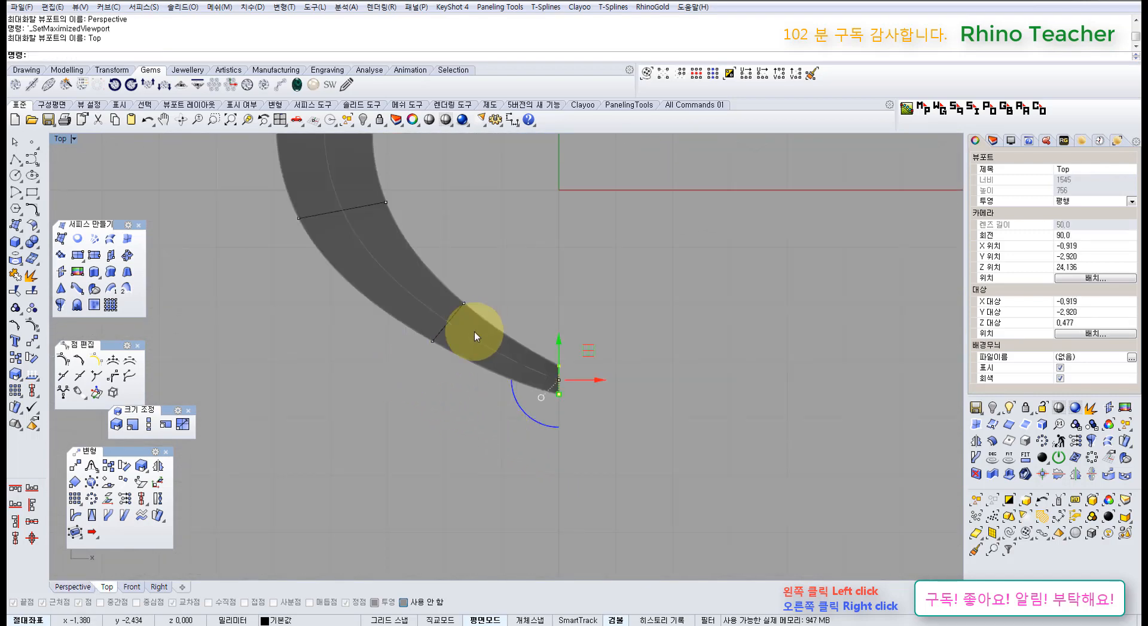
{"action": "right_click_drag", "start_coordinate": [390, 346], "coordinate": [430, 414]}
{"action": "left_click", "coordinate": [133, 427]}
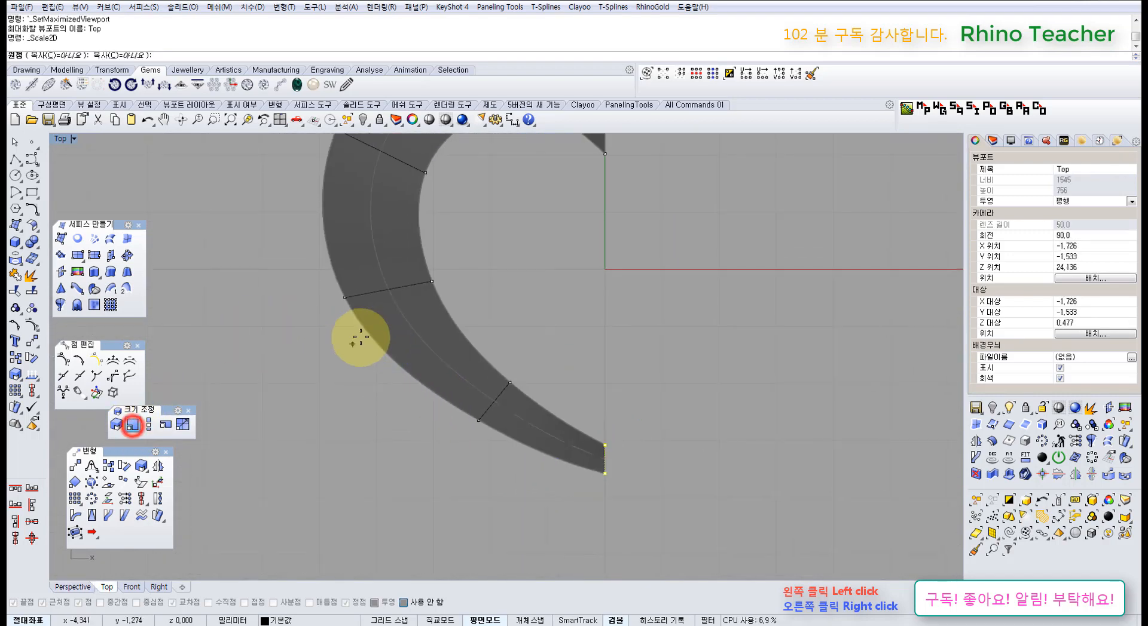
{"action": "right_click_drag", "start_coordinate": [361, 341], "coordinate": [396, 414]}
{"action": "left_click_drag", "start_coordinate": [320, 315], "coordinate": [469, 421]}
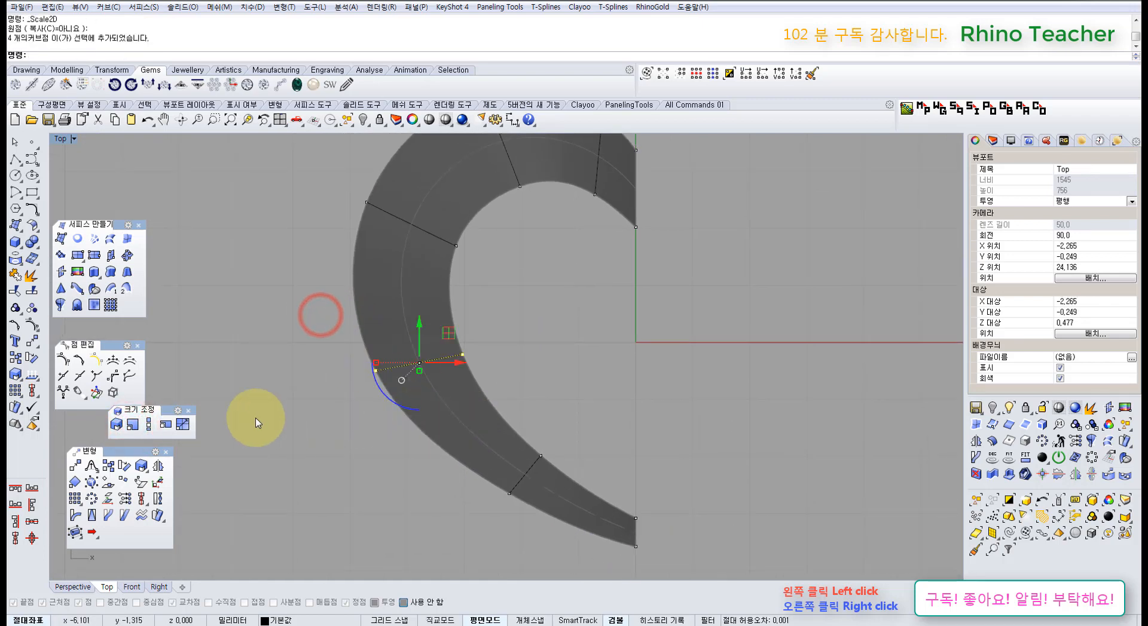
{"action": "left_click", "coordinate": [33, 358]}
{"action": "left_click", "coordinate": [462, 355]}
{"action": "left_click", "coordinate": [318, 390]}
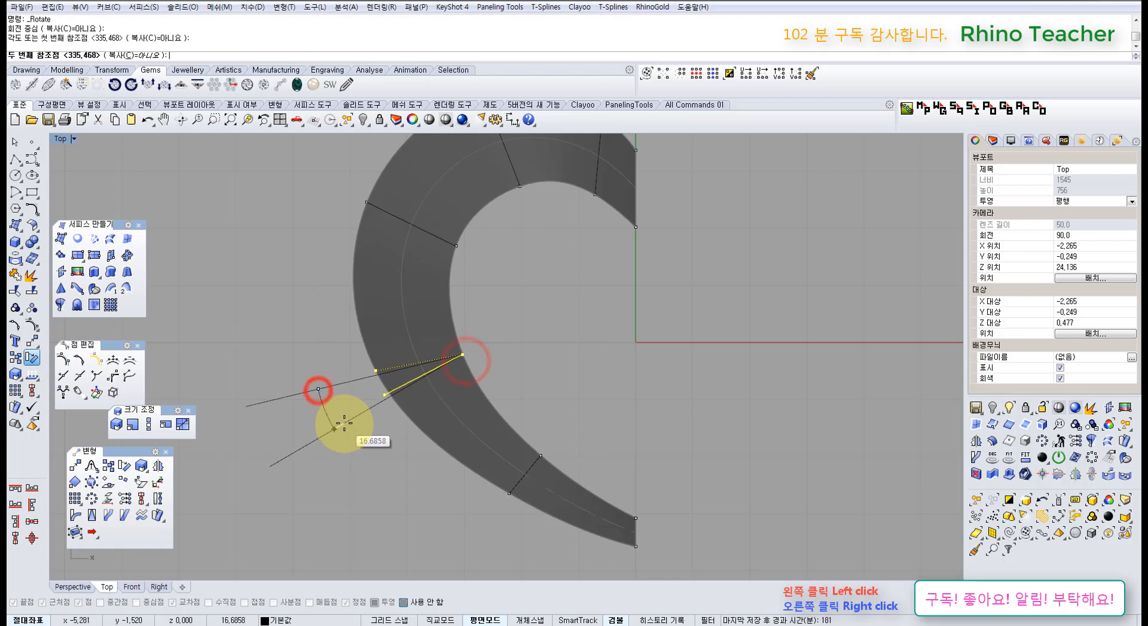
{"action": "left_click", "coordinate": [344, 423]}
- Undo the section rotation, the Scale2D changes and the earlier control point moves, returning to the Perspective view
{"action": "scroll", "coordinate": [420, 421], "scroll_direction": "down", "scroll_amount": 4}
{"action": "right_click_drag", "start_coordinate": [477, 431], "coordinate": [457, 440]}
{"action": "key", "text": "ctrl+z"}
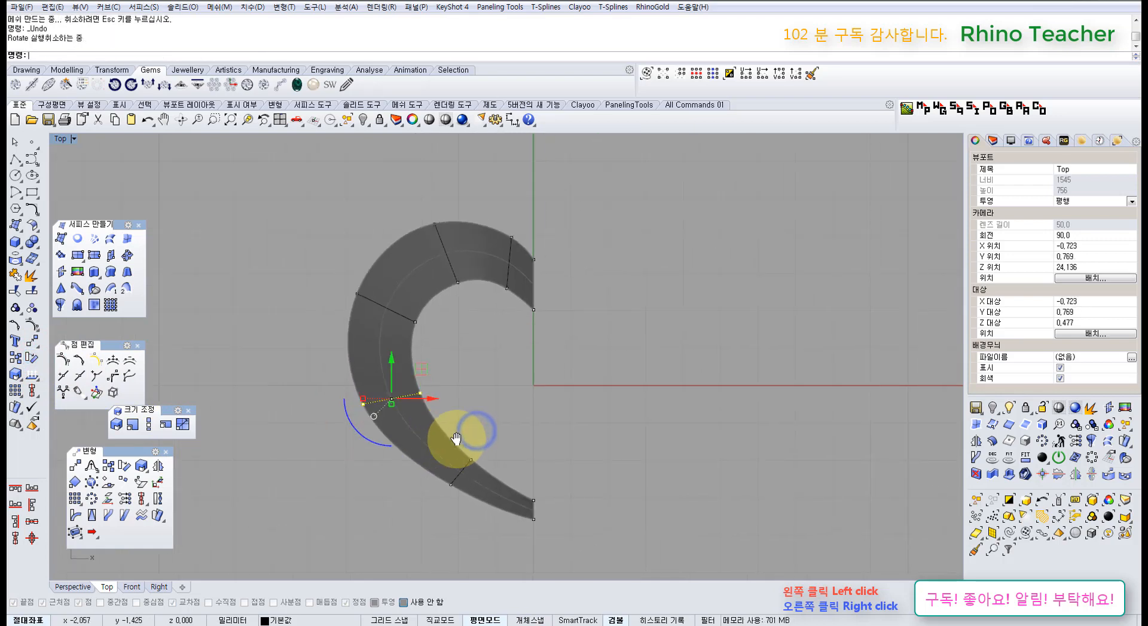
{"action": "key", "text": "ctrl+z"}
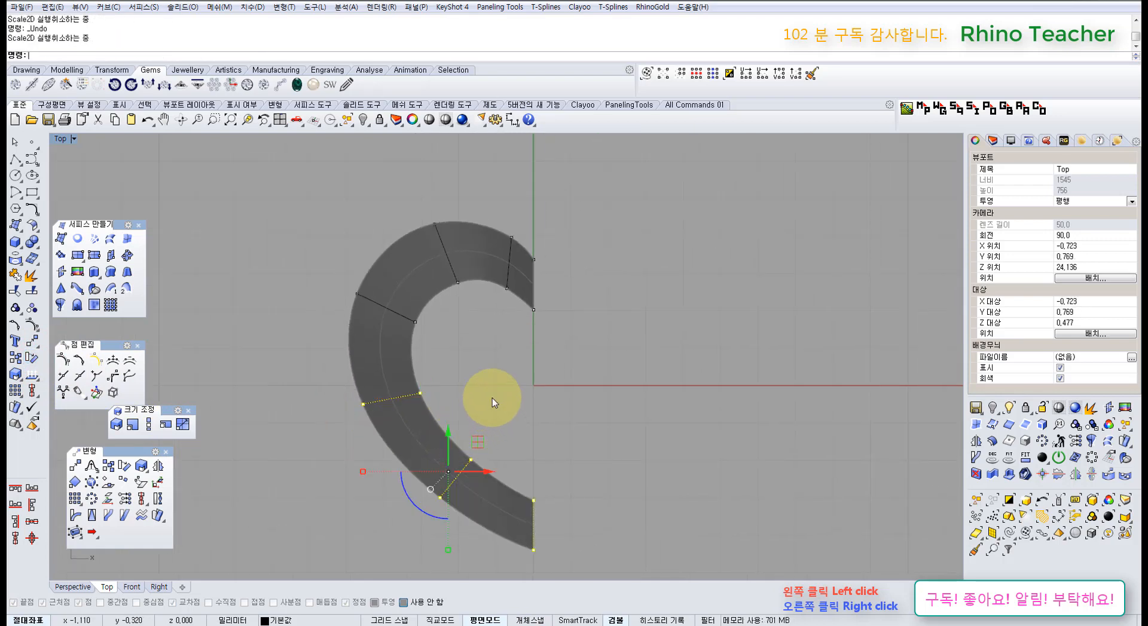
{"action": "key", "text": "ctrl+F4"}
{"action": "right_click_drag", "start_coordinate": [493, 398], "coordinate": [281, 376]}
{"action": "key", "text": "ctrl+z"}
- Raise the outer upper control points of the two sections nearest the heart's pointed end
{"action": "left_click_drag", "start_coordinate": [260, 338], "coordinate": [406, 382]}
{"action": "scroll", "coordinate": [389, 358], "scroll_direction": "down", "scroll_amount": 2}
{"action": "left_click_drag", "start_coordinate": [375, 339], "coordinate": [381, 235]}
{"action": "right_click_drag", "start_coordinate": [468, 277], "coordinate": [562, 336]}
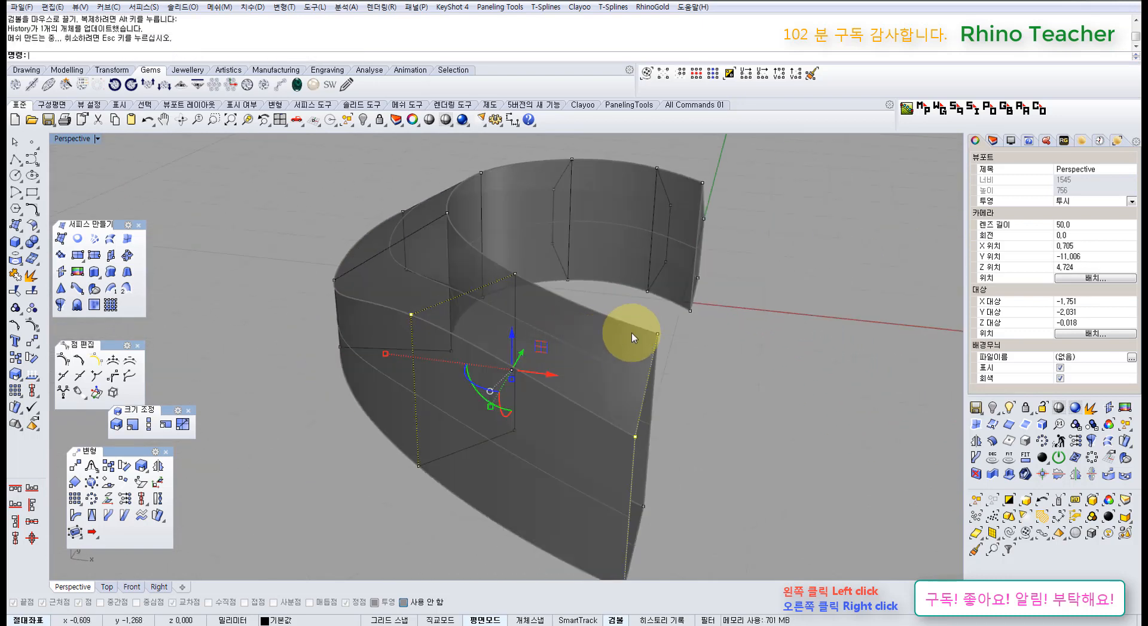
- Move the inner upper control point of the section next to the heart's tip outward along the section in the Top view, using Move with end snap
{"action": "left_click", "coordinate": [628, 309]}
{"action": "right_click_drag", "start_coordinate": [677, 321], "coordinate": [494, 291]}
{"action": "left_click_drag", "start_coordinate": [494, 291], "coordinate": [441, 346]}
{"action": "right_click_drag", "start_coordinate": [515, 299], "coordinate": [543, 339]}
{"action": "left_click", "coordinate": [499, 273]}
{"action": "key", "text": "ctrl+F1"}
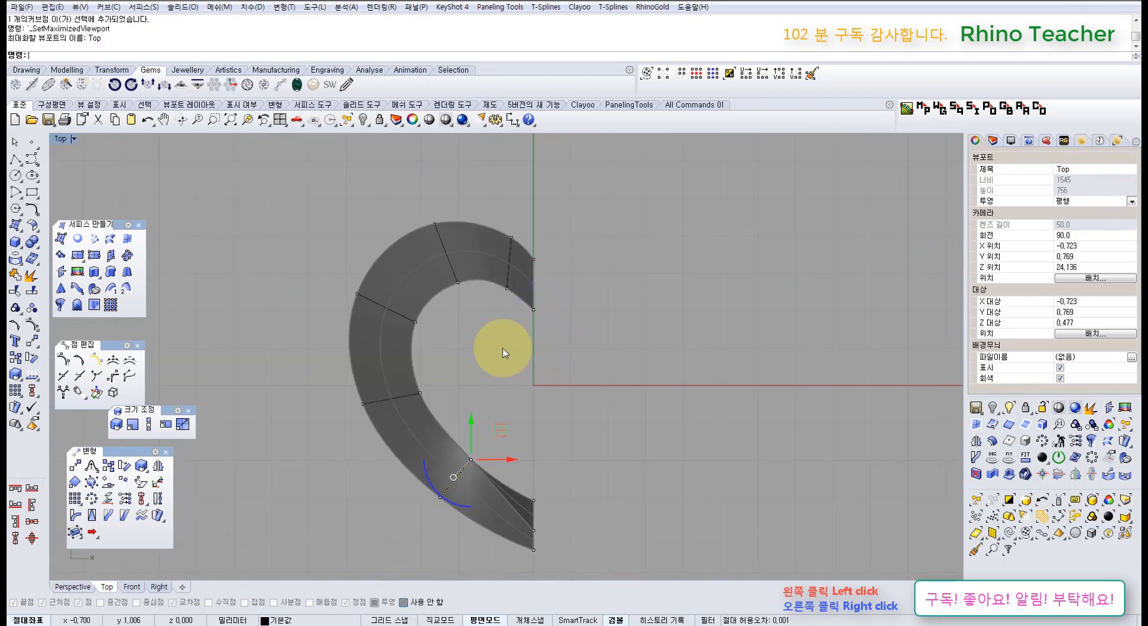
{"action": "scroll", "coordinate": [472, 365], "scroll_direction": "up", "scroll_amount": 10}
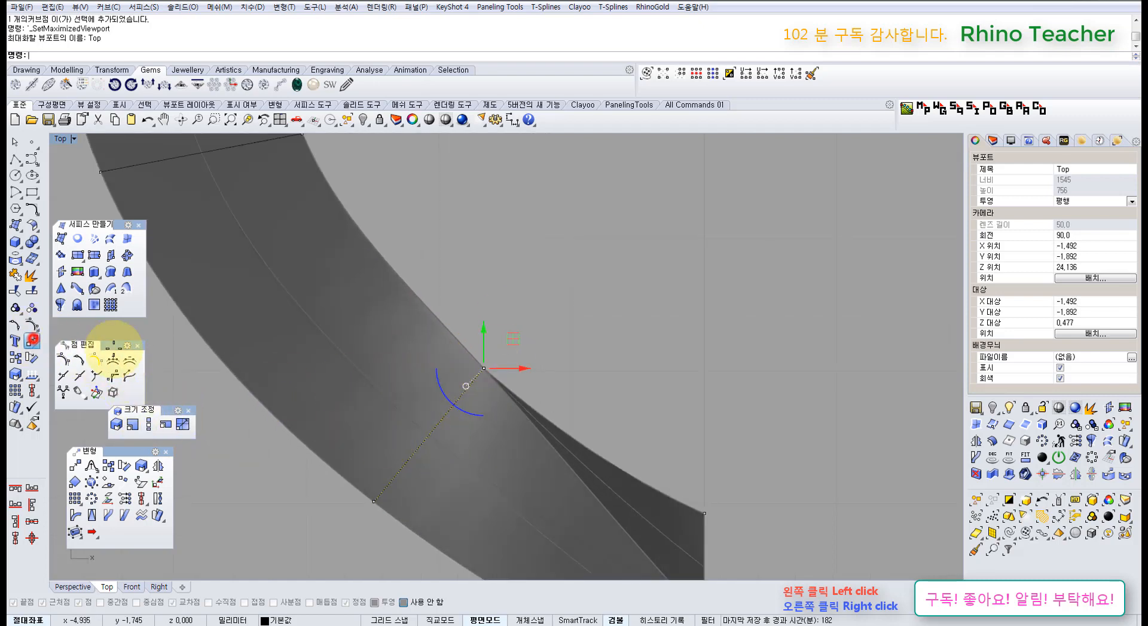
{"action": "left_click", "coordinate": [56, 603]}
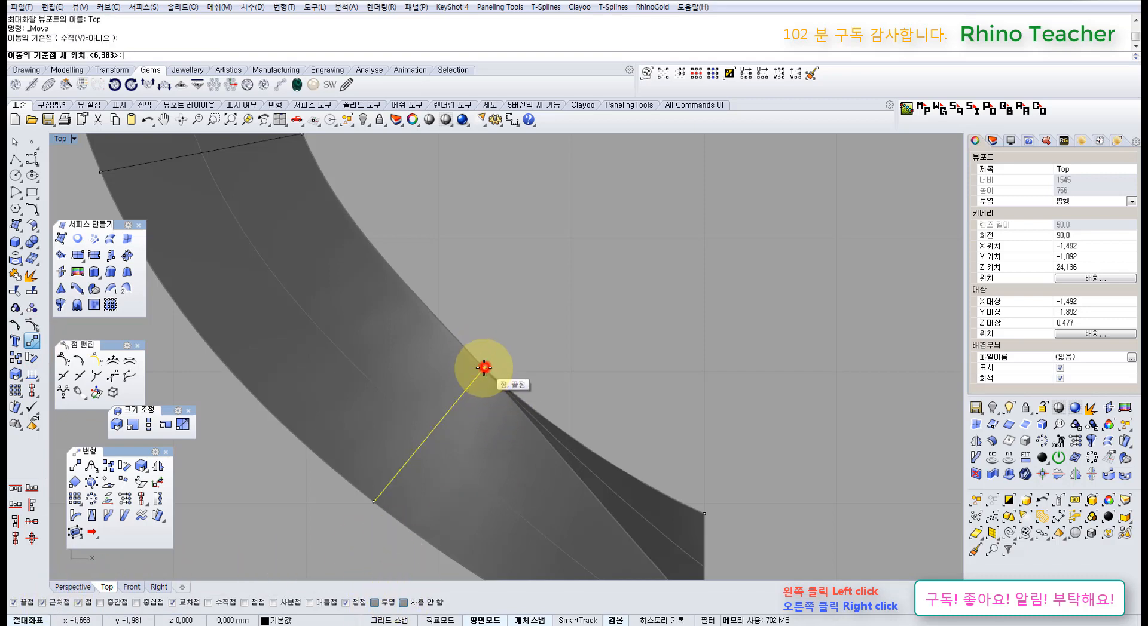
{"action": "left_click", "coordinate": [422, 445]}
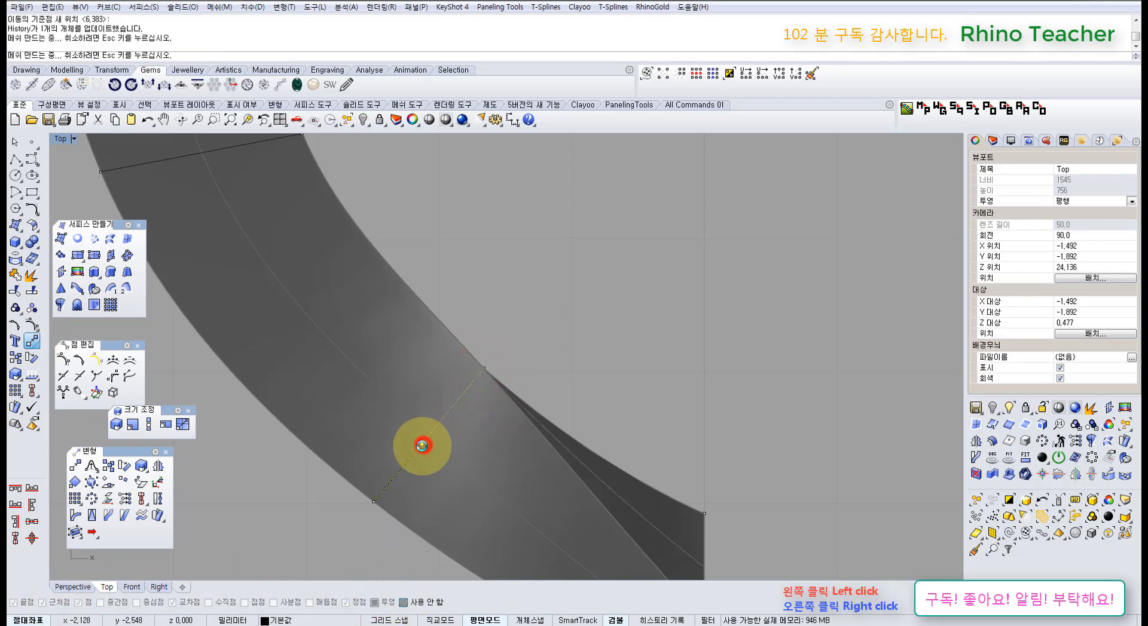
- Lower the moved control point vertically in the Perspective view and clear the selection
{"action": "key", "text": "ctrl+F4"}
{"action": "right_click_drag", "start_coordinate": [522, 450], "coordinate": [502, 315]}
{"action": "scroll", "coordinate": [448, 265], "scroll_direction": "up", "scroll_amount": 5}
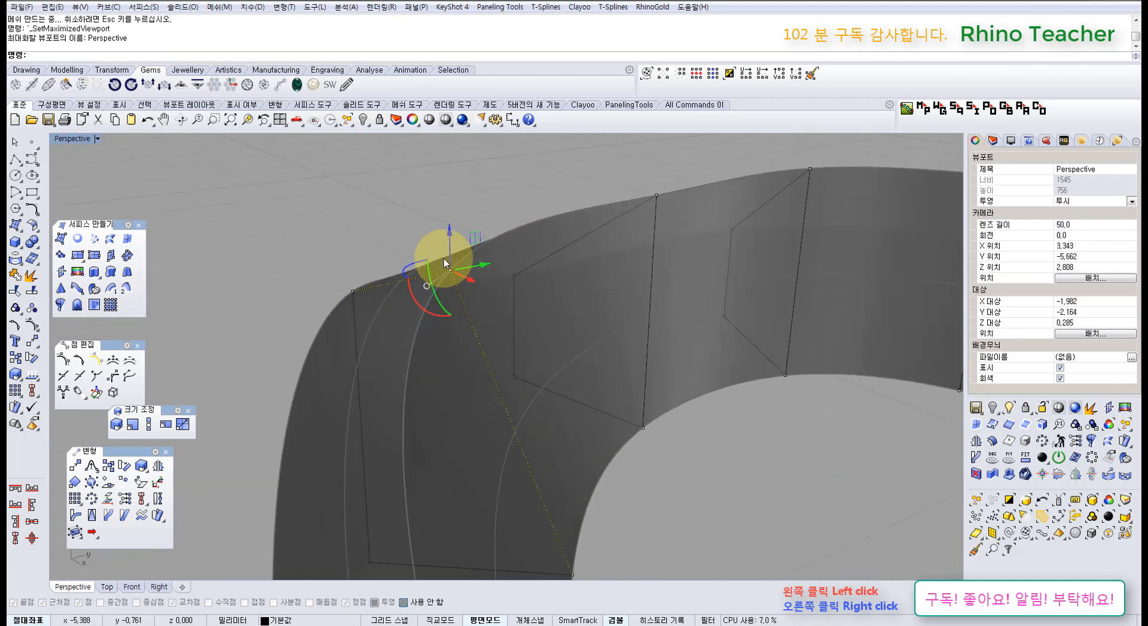
{"action": "left_click_drag", "start_coordinate": [448, 242], "coordinate": [461, 299]}
{"action": "scroll", "coordinate": [477, 279], "scroll_direction": "down", "scroll_amount": 7}
{"action": "right_click_drag", "start_coordinate": [485, 287], "coordinate": [582, 374]}
{"action": "scroll", "coordinate": [605, 292], "scroll_direction": "down", "scroll_amount": 6}
{"action": "key", "text": "Escape"}
{"action": "key", "text": "Escape"}
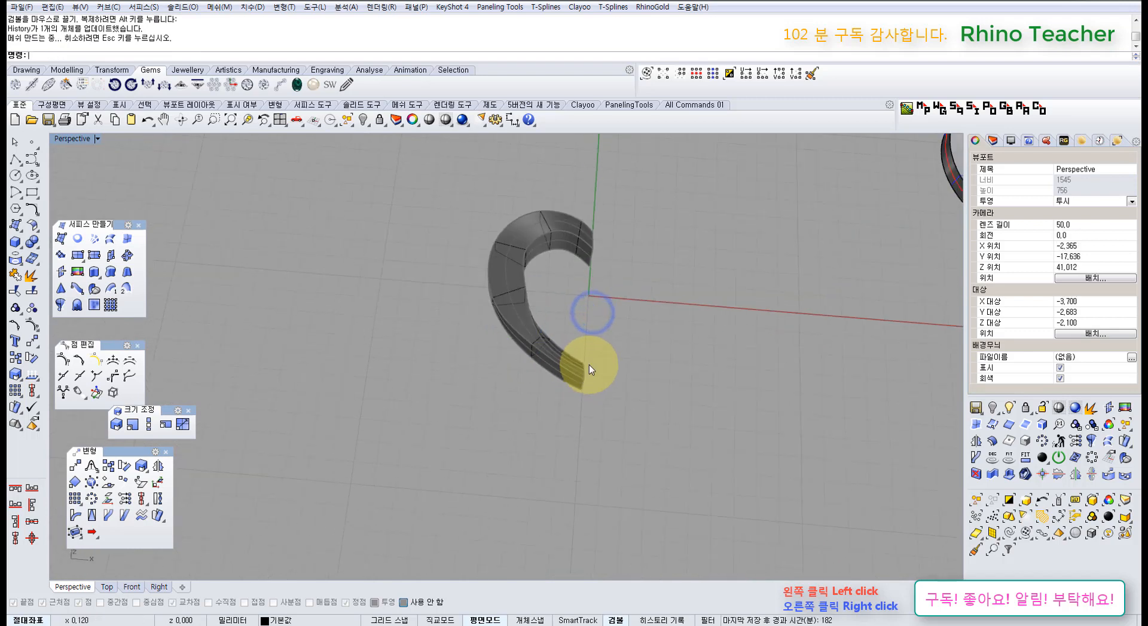
- Unlock the half-heart loft surface and delete it together with its section curves
{"action": "right_click_drag", "start_coordinate": [610, 337], "coordinate": [531, 392], "text": "shift"}
{"action": "right_click_drag", "start_coordinate": [530, 392], "coordinate": [478, 364]}
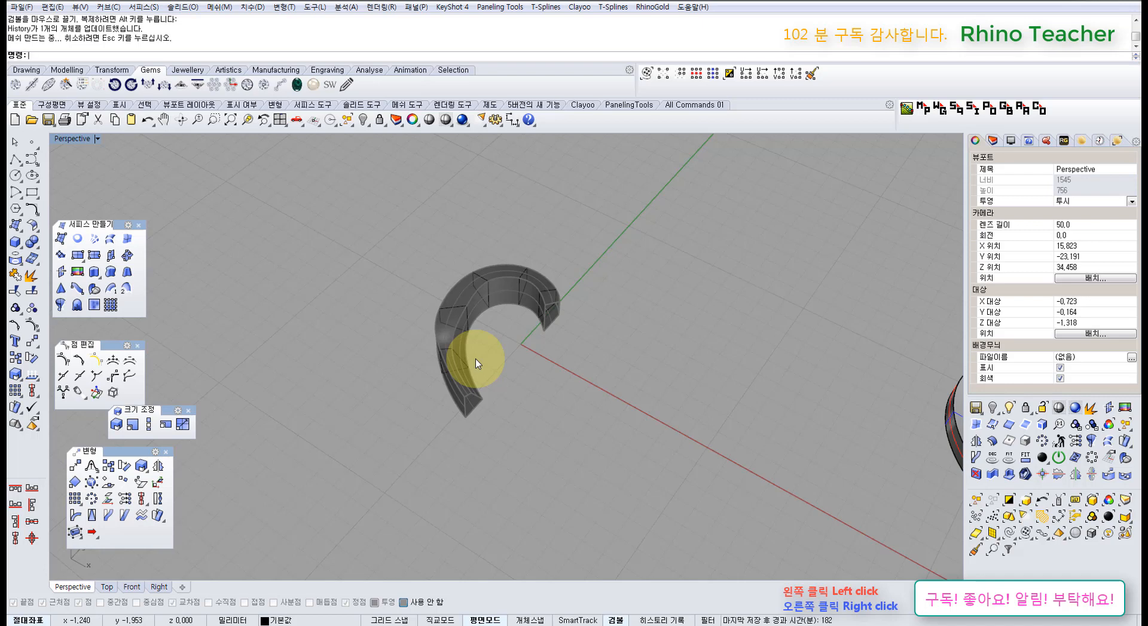
{"action": "scroll", "coordinate": [541, 365], "scroll_direction": "down", "scroll_amount": 7}
{"action": "right_click_drag", "start_coordinate": [589, 376], "coordinate": [500, 313], "text": "shift"}
{"action": "right_click_drag", "start_coordinate": [419, 368], "coordinate": [398, 375]}
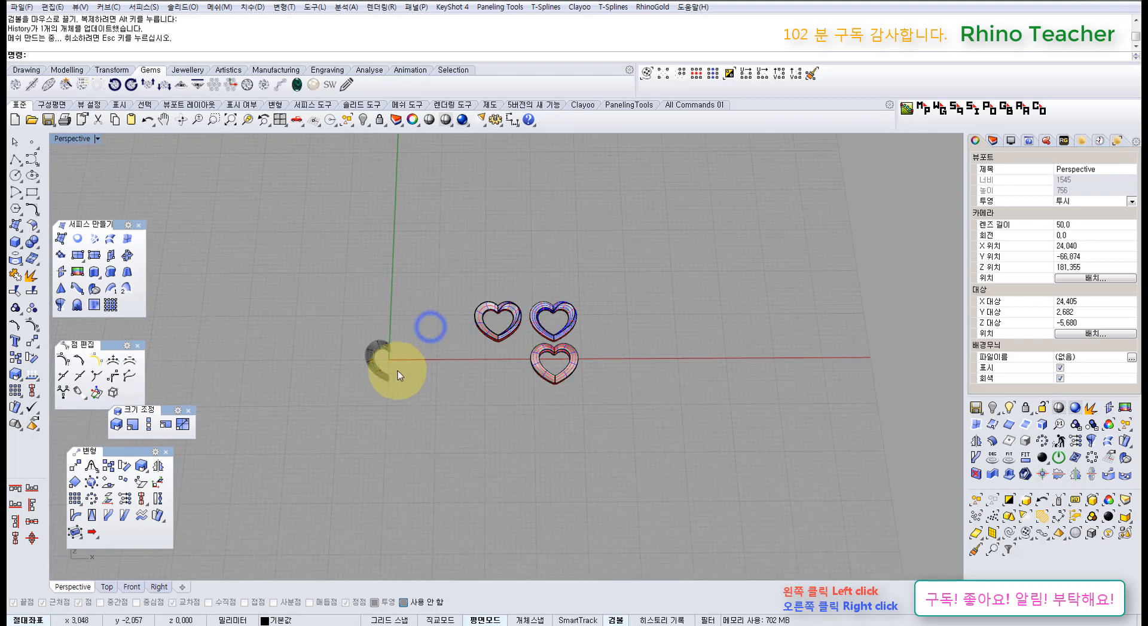
{"action": "left_click_drag", "start_coordinate": [424, 415], "coordinate": [318, 296]}
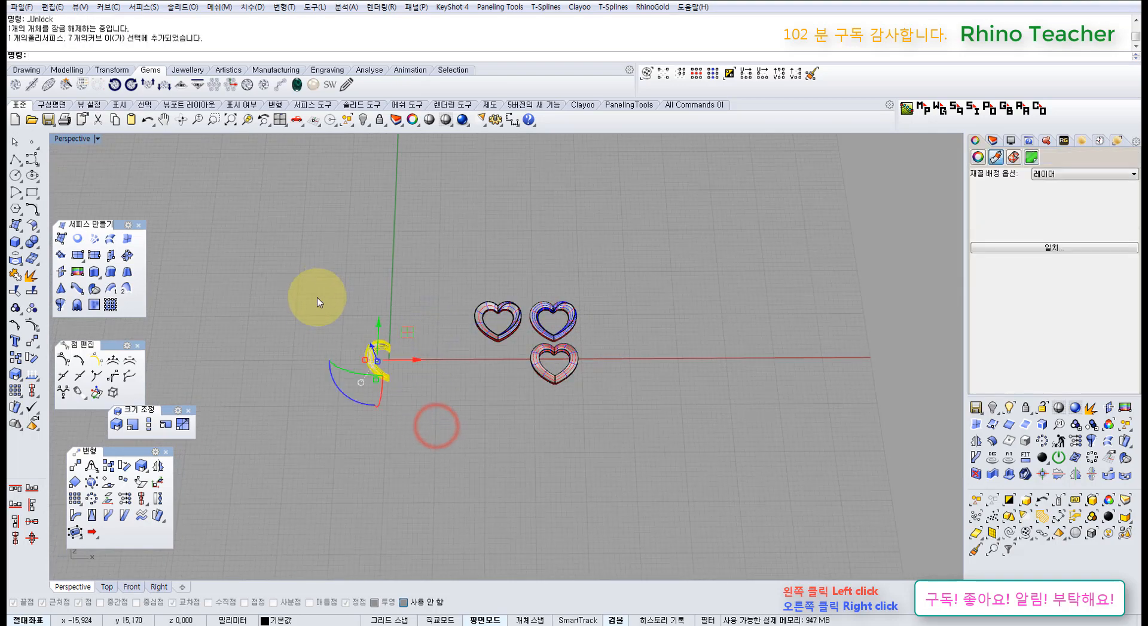
{"action": "key", "text": "Delete"}
- Show layer 레이어 05 containing the finished pendant
{"action": "left_click_drag", "start_coordinate": [415, 249], "coordinate": [730, 467]}
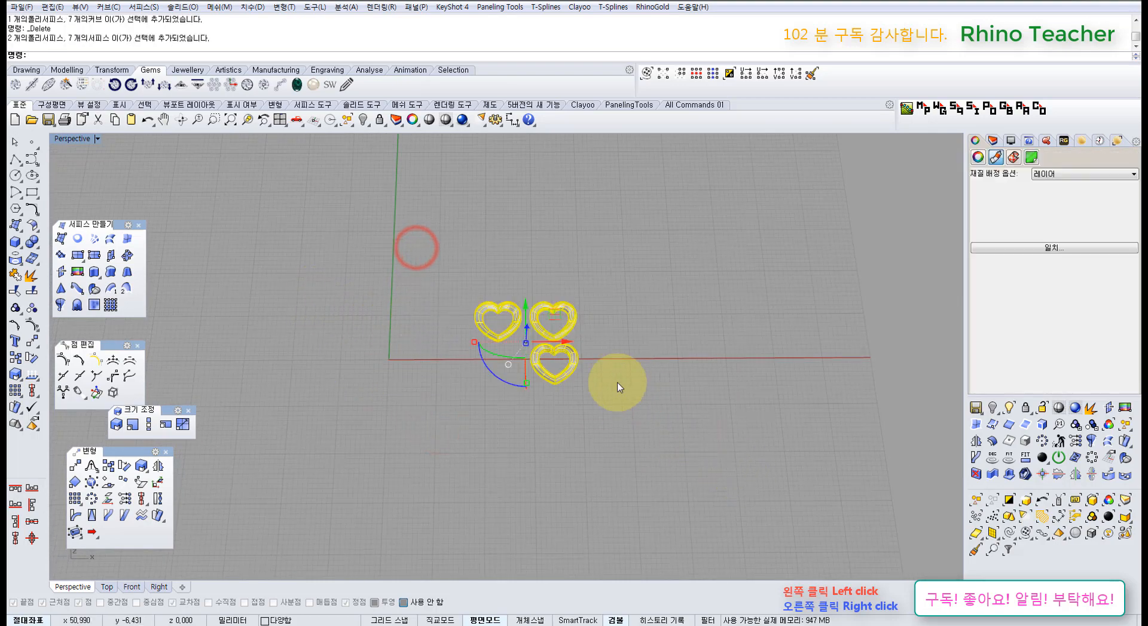
{"action": "left_click", "coordinate": [692, 302]}
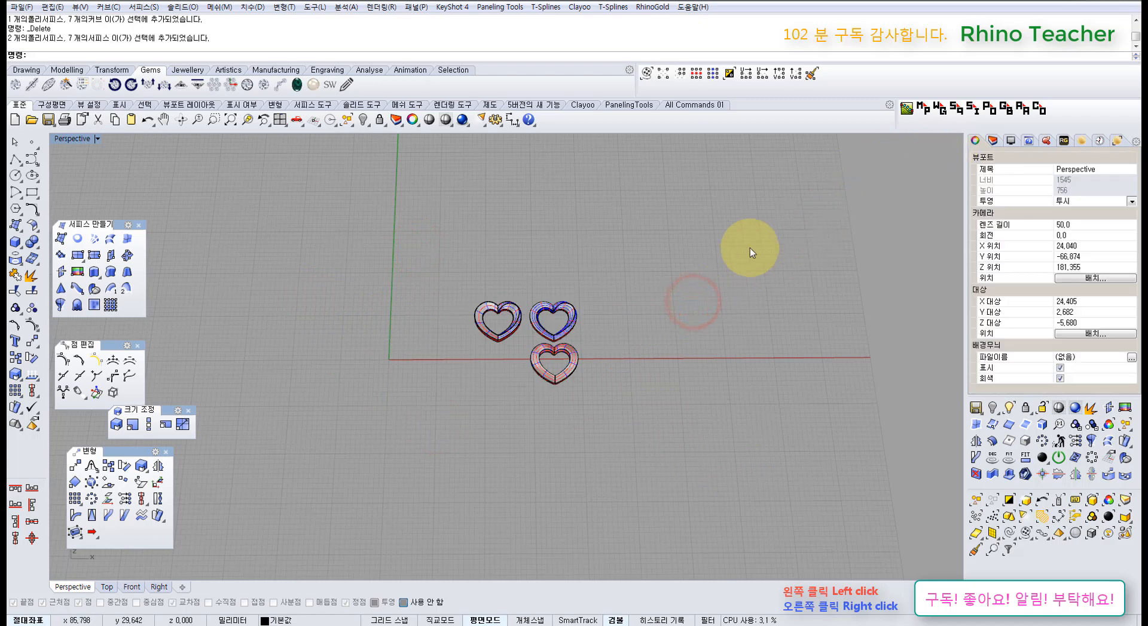
{"action": "left_click", "coordinate": [993, 141]}
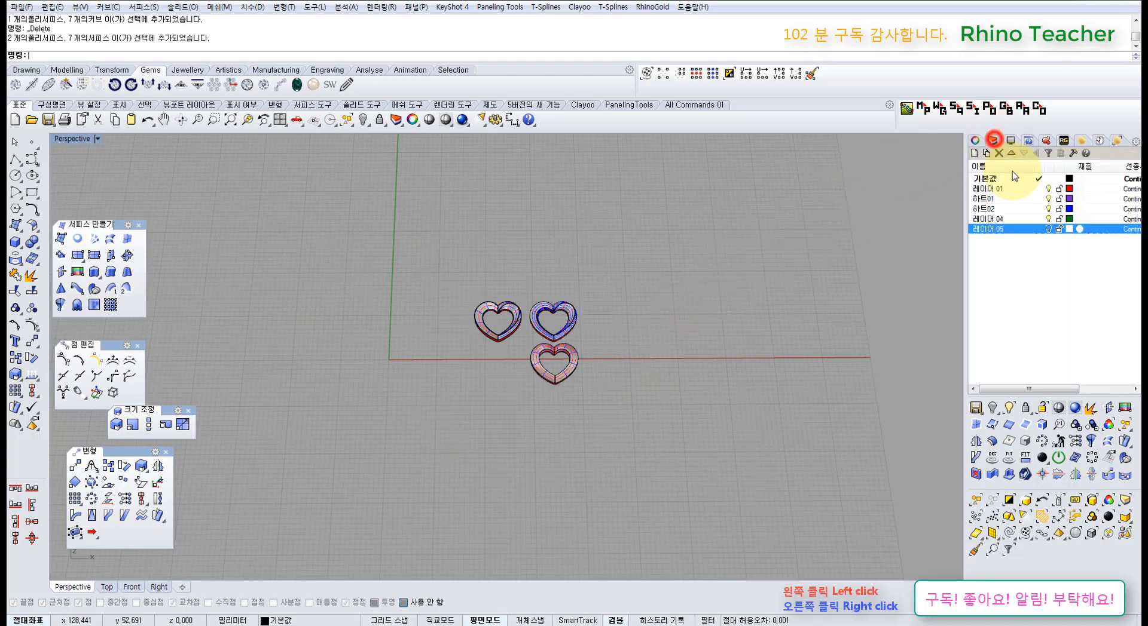
{"action": "left_click", "coordinate": [1048, 230]}
- Examine the pendant's overlapping heart band from above and from the sides, including its varying height and where its ends meet
{"action": "right_click_drag", "start_coordinate": [568, 354], "coordinate": [735, 356], "text": "shift"}
{"action": "scroll", "coordinate": [590, 371], "scroll_direction": "up", "scroll_amount": 8}
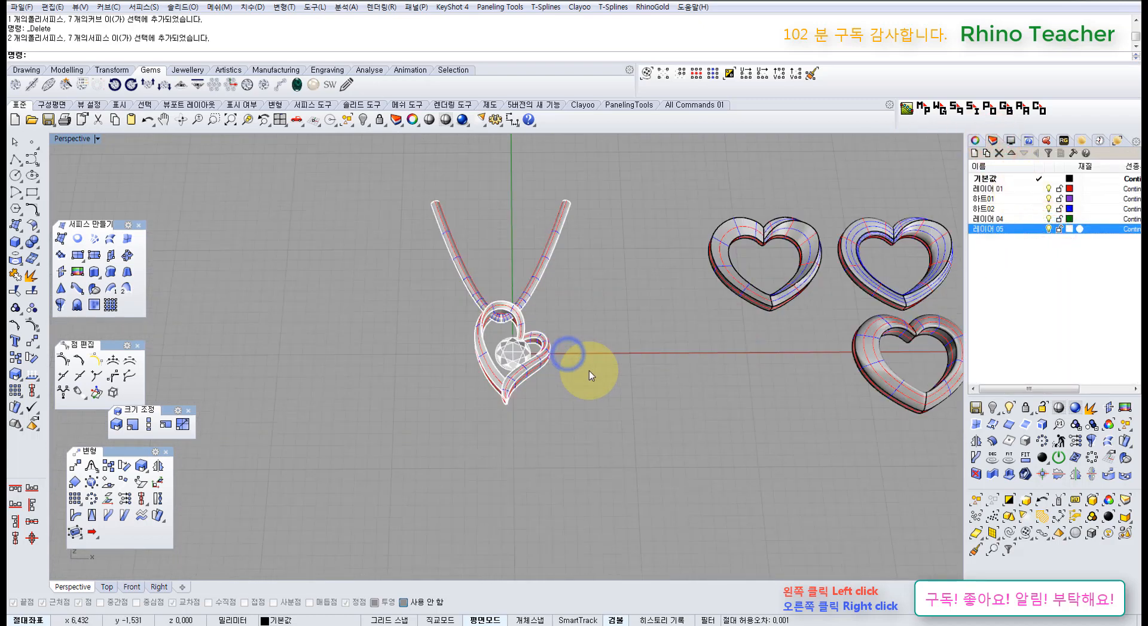
{"action": "scroll", "coordinate": [553, 357], "scroll_direction": "up", "scroll_amount": 10}
{"action": "key", "text": "ctrl+F1"}
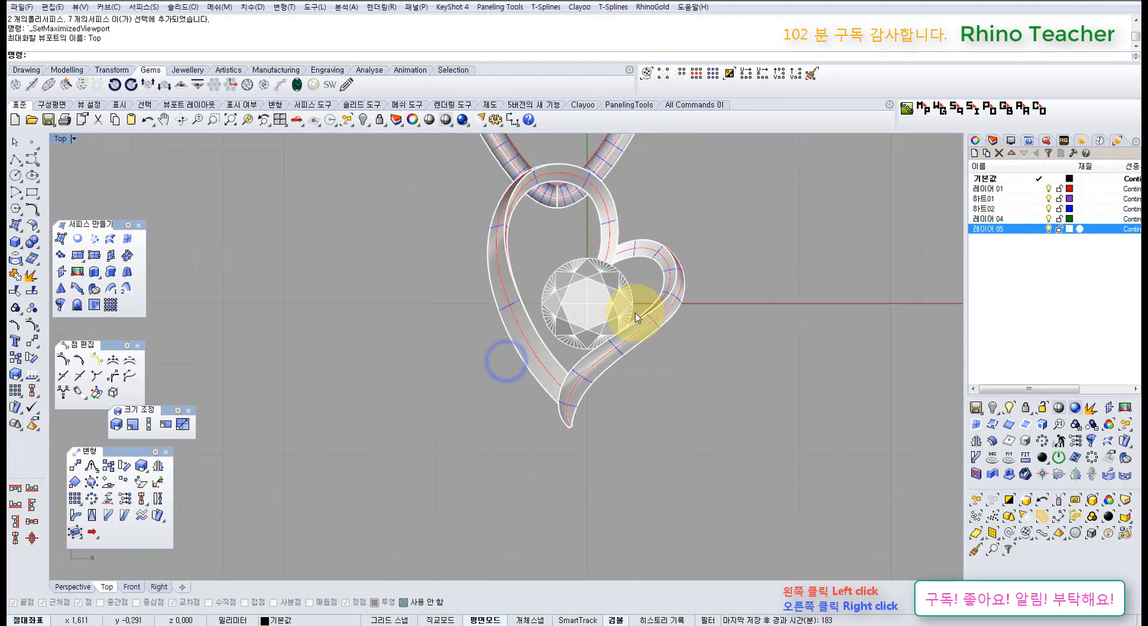
{"action": "scroll", "coordinate": [555, 341], "scroll_direction": "up", "scroll_amount": 3}
{"action": "scroll", "coordinate": [555, 340], "scroll_direction": "up", "scroll_amount": 2}
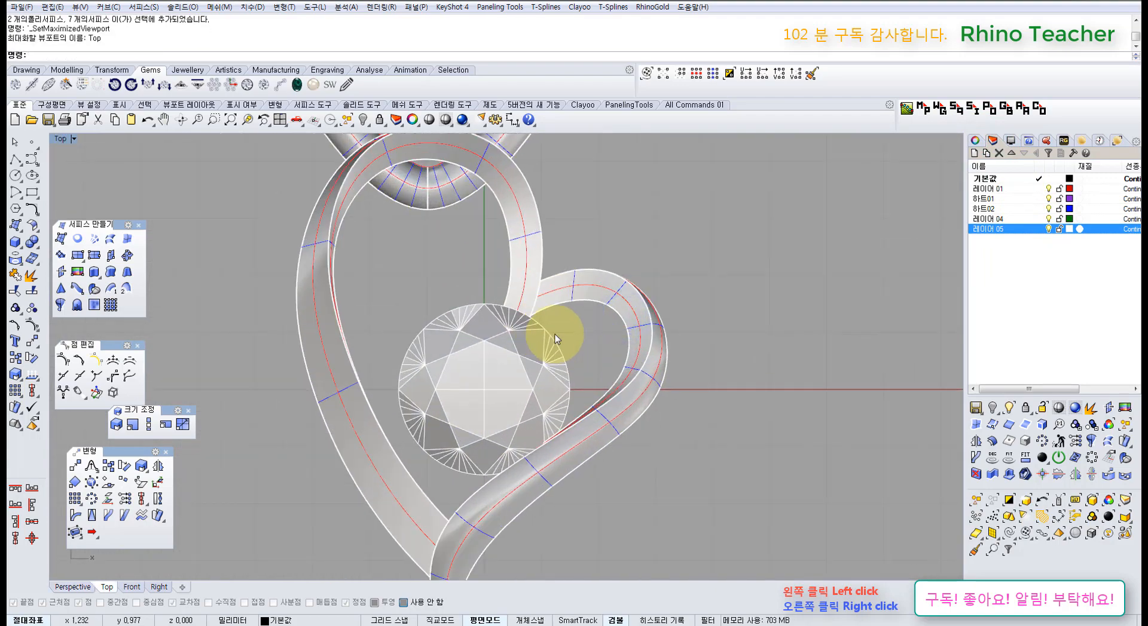
{"action": "key", "text": "ctrl+F4"}
{"action": "scroll", "coordinate": [556, 329], "scroll_direction": "up", "scroll_amount": 4}
{"action": "right_click_drag", "start_coordinate": [567, 355], "coordinate": [500, 434]}
{"action": "scroll", "coordinate": [497, 350], "scroll_direction": "up", "scroll_amount": 5}
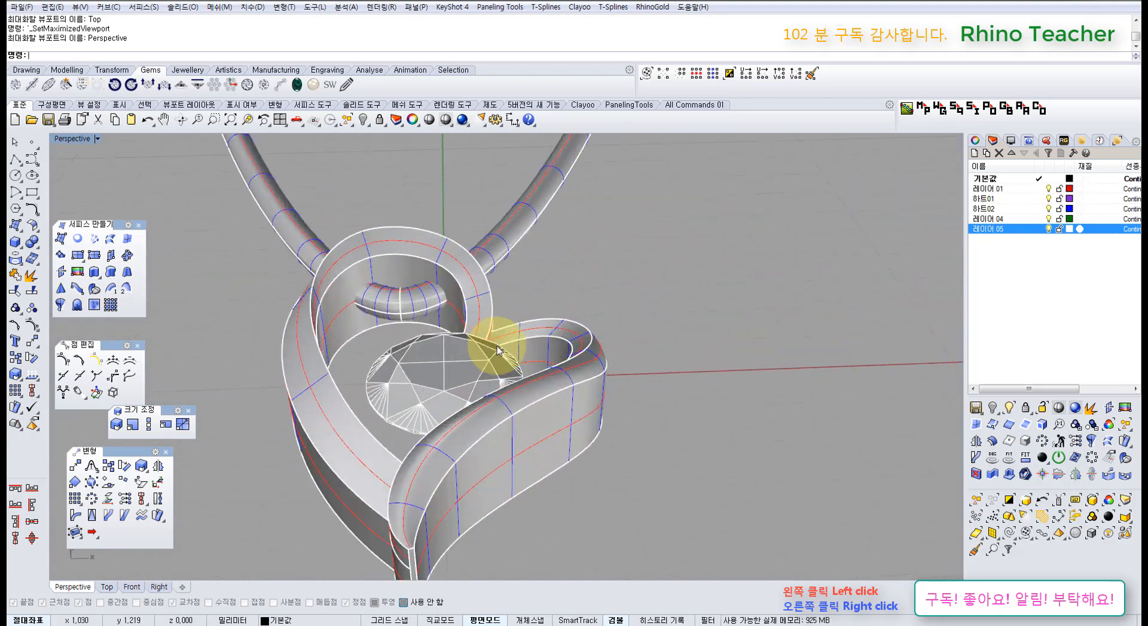
{"action": "right_click_drag", "start_coordinate": [497, 349], "coordinate": [617, 328]}
{"action": "scroll", "coordinate": [622, 338], "scroll_direction": "up", "scroll_amount": 5}
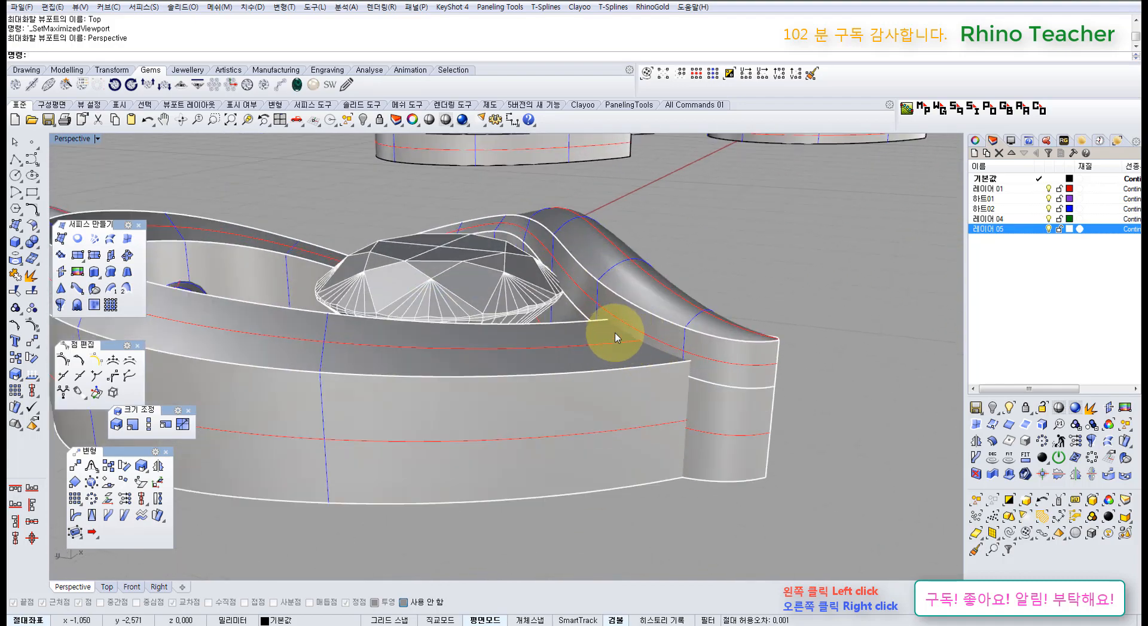
{"action": "mouse_move", "coordinate": [607, 328]}
{"action": "right_mouse_down"}
{"action": "mouse_move", "coordinate": [640, 312]}
{"action": "mouse_move", "coordinate": [589, 307]}
{"action": "mouse_move", "coordinate": [597, 325]}
{"action": "mouse_move", "coordinate": [544, 332]}
{"action": "mouse_move", "coordinate": [633, 320]}
{"action": "mouse_move", "coordinate": [525, 348]}
{"action": "mouse_move", "coordinate": [649, 331]}
{"action": "mouse_move", "coordinate": [584, 353]}
{"action": "mouse_move", "coordinate": [559, 343]}
{"action": "mouse_move", "coordinate": [670, 352]}
{"action": "mouse_move", "coordinate": [479, 366]}
{"action": "mouse_move", "coordinate": [595, 372]}
{"action": "mouse_move", "coordinate": [490, 373]}
{"action": "mouse_move", "coordinate": [511, 375]}
{"action": "mouse_move", "coordinate": [515, 360]}
{"action": "mouse_move", "coordinate": [502, 357]}
{"action": "right_mouse_up"}
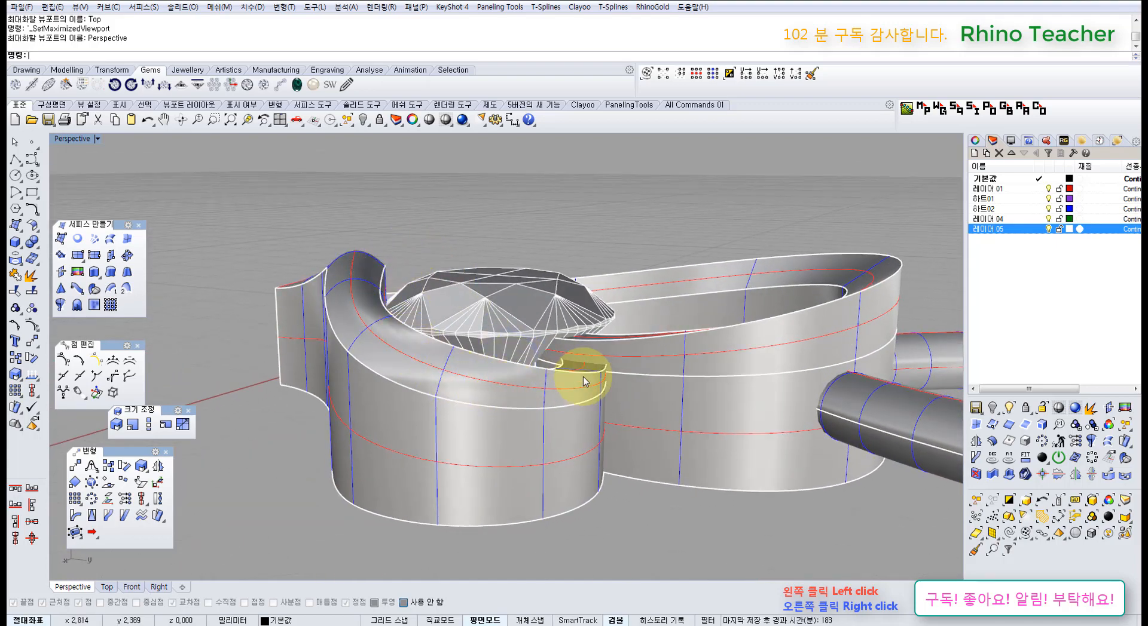
{"action": "right_click_drag", "start_coordinate": [582, 377], "coordinate": [457, 419]}
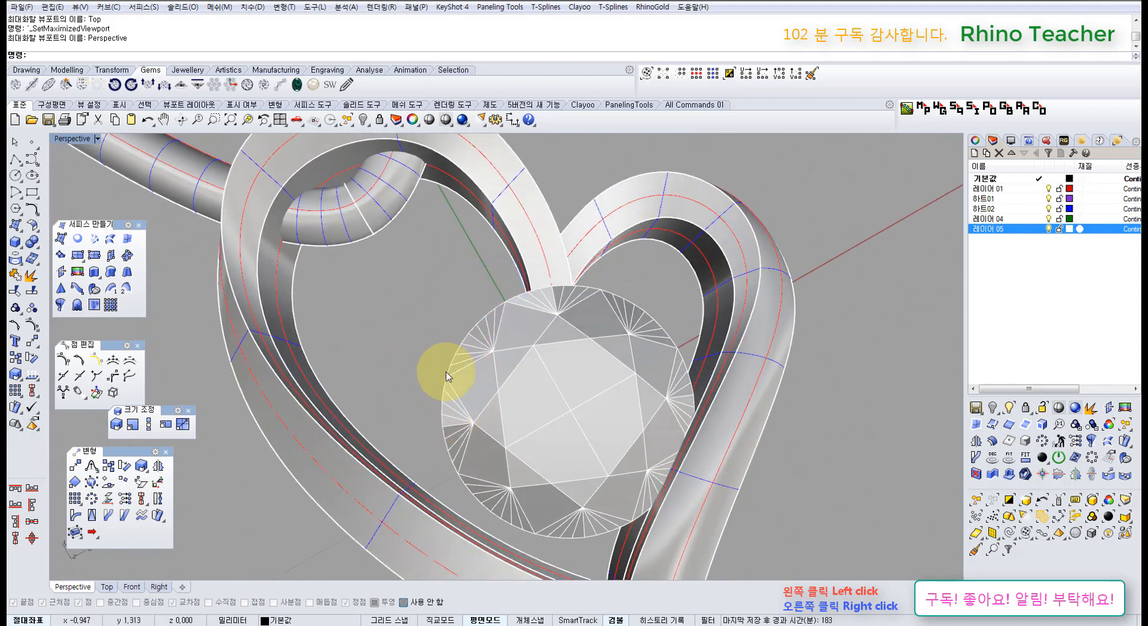
- Examine how the round gem sits between the heart bands and view the whole pendant beside the other hearts
{"action": "mouse_move", "coordinate": [572, 374]}
{"action": "right_mouse_down"}
{"action": "mouse_move", "coordinate": [636, 284]}
{"action": "mouse_move", "coordinate": [724, 296]}
{"action": "mouse_move", "coordinate": [687, 374]}
{"action": "right_mouse_up"}
{"action": "scroll", "coordinate": [698, 291], "scroll_direction": "down", "scroll_amount": 4}
{"action": "right_click_drag", "start_coordinate": [667, 394], "coordinate": [617, 323]}
{"action": "left_click", "coordinate": [617, 323]}
{"action": "right_click_drag", "start_coordinate": [561, 289], "coordinate": [464, 248]}
{"action": "right_click_drag", "start_coordinate": [583, 327], "coordinate": [469, 336]}
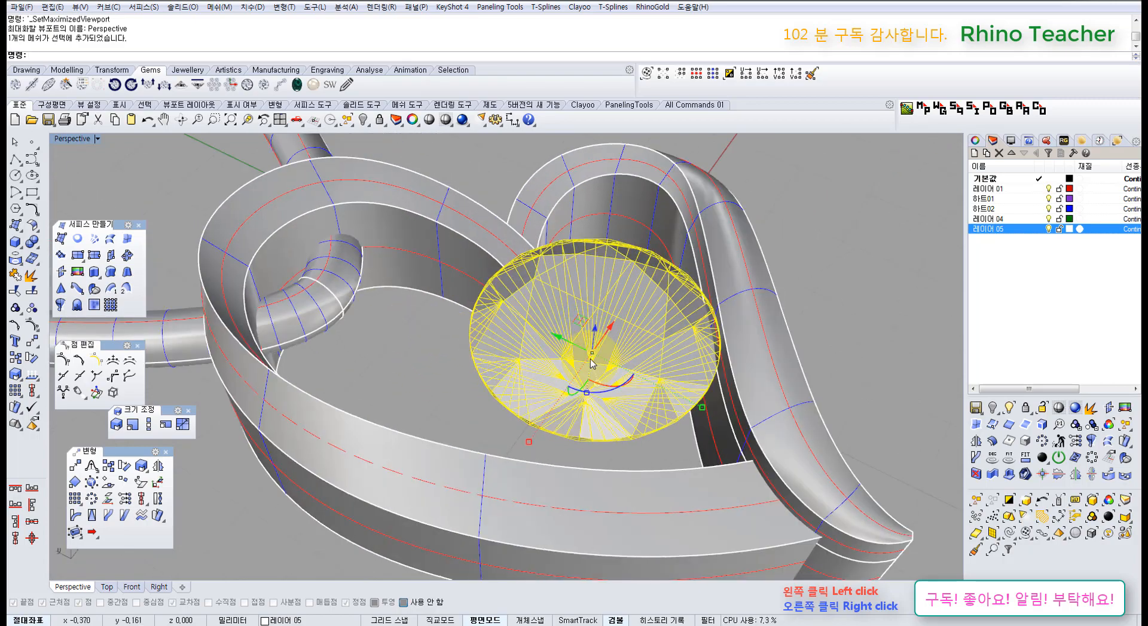
{"action": "right_click_drag", "start_coordinate": [570, 342], "coordinate": [321, 385]}
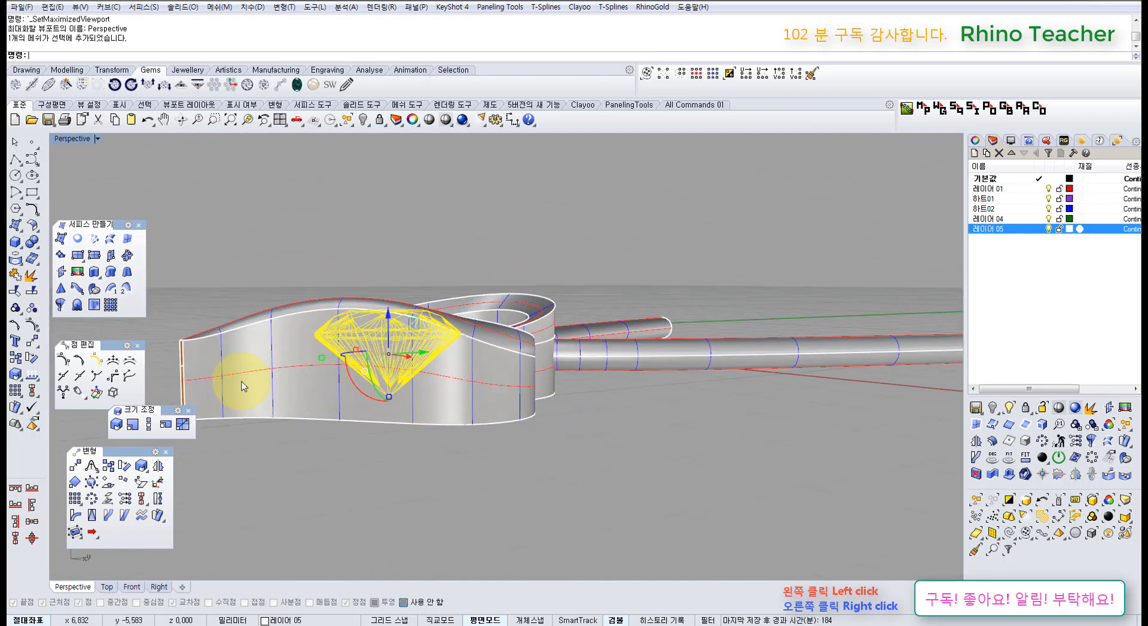
{"action": "right_click_drag", "start_coordinate": [329, 373], "coordinate": [508, 385]}
{"action": "scroll", "coordinate": [526, 382], "scroll_direction": "down", "scroll_amount": 10}
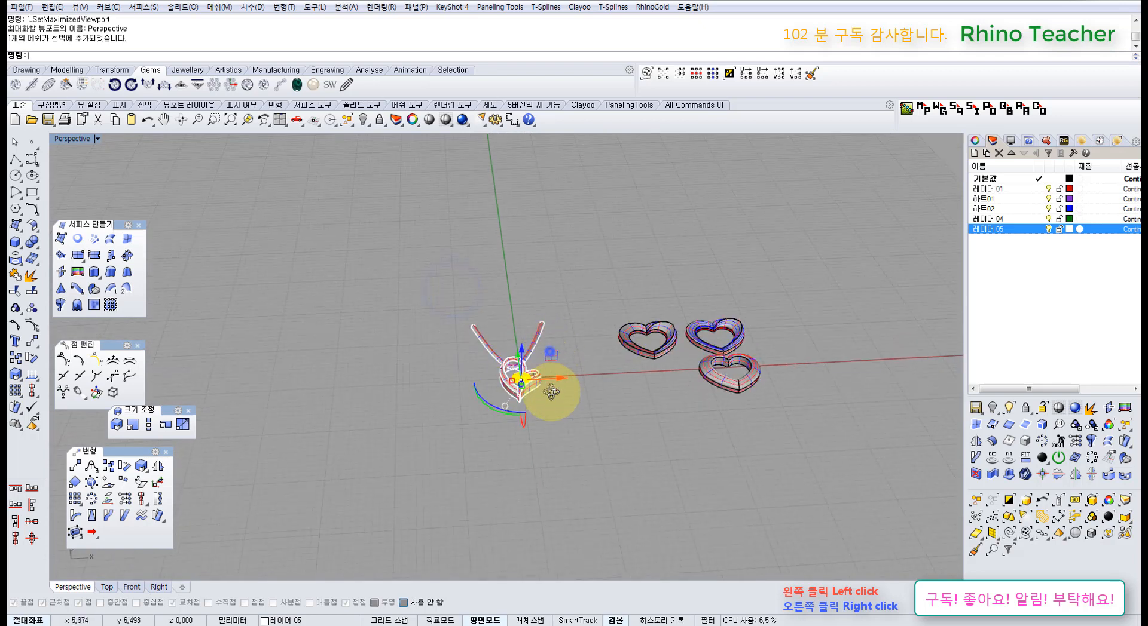
{"action": "left_click_drag", "start_coordinate": [583, 467], "coordinate": [472, 326]}
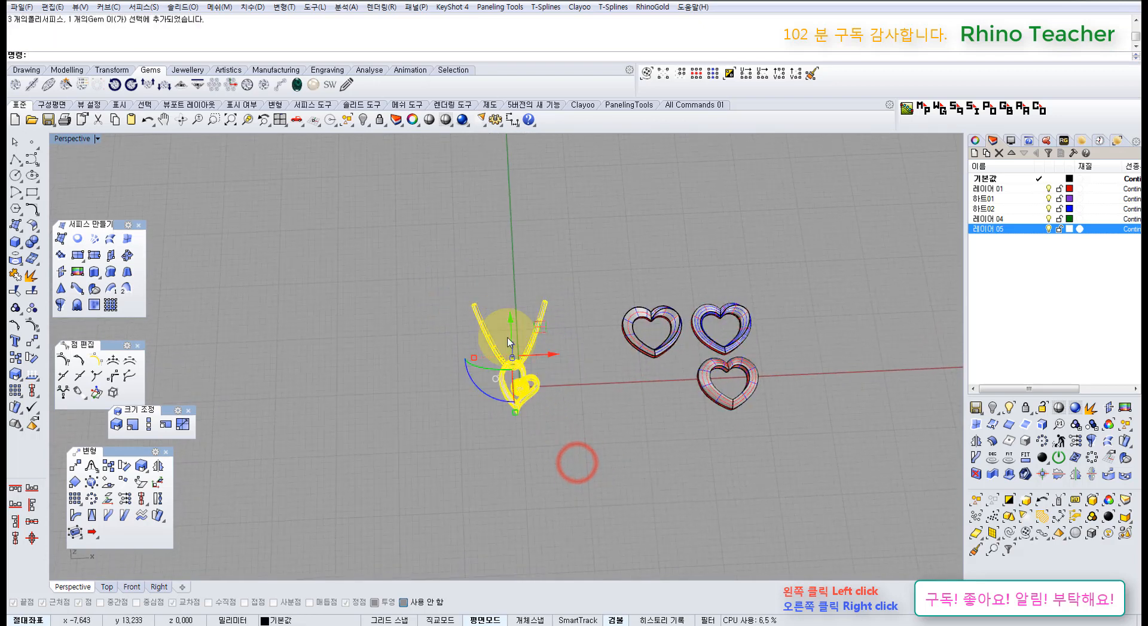
- Undo the deletion and the half-heart modelling back to the complete solid heart, keeping it aligned at the origin
{"action": "key", "text": "ctrl+z"}
{"action": "key", "text": "ctrl+z"}
{"action": "key", "text": "ctrl+z"}
{"action": "key", "text": "ctrl+z"}
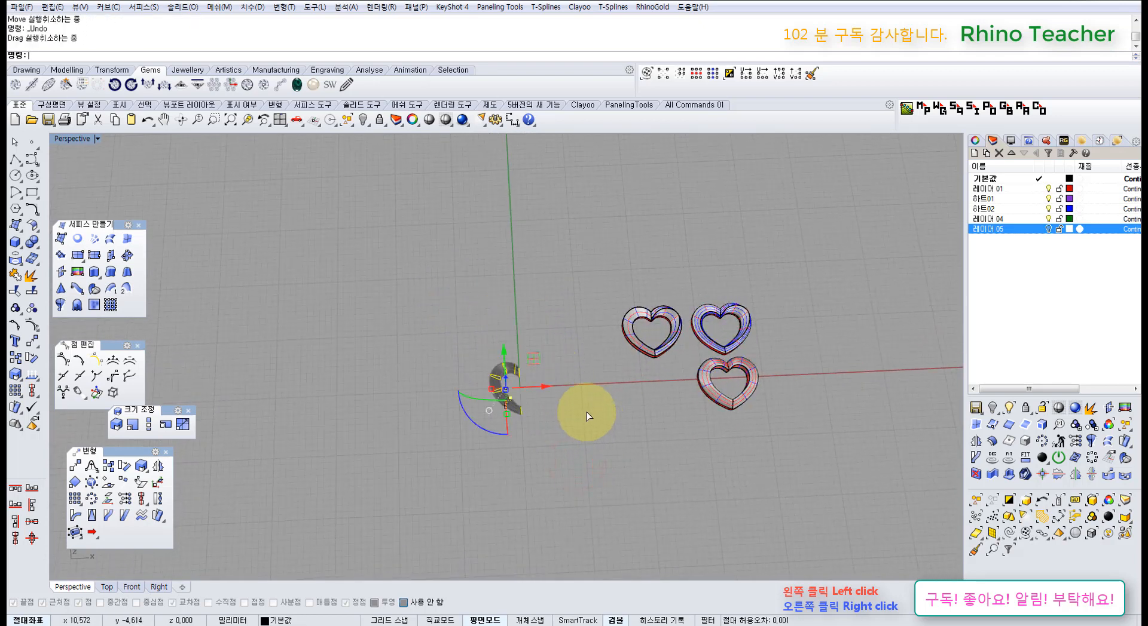
{"action": "key", "text": "ctrl+z"}
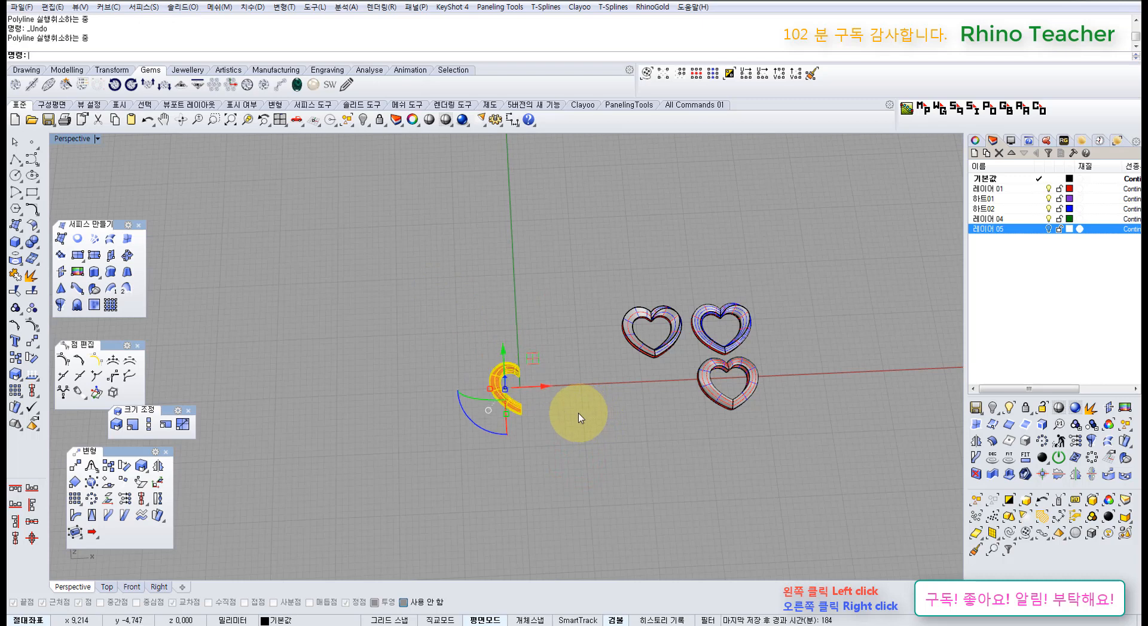
{"action": "key", "text": "ctrl+z"}
{"action": "key", "text": "ctrl+z"}
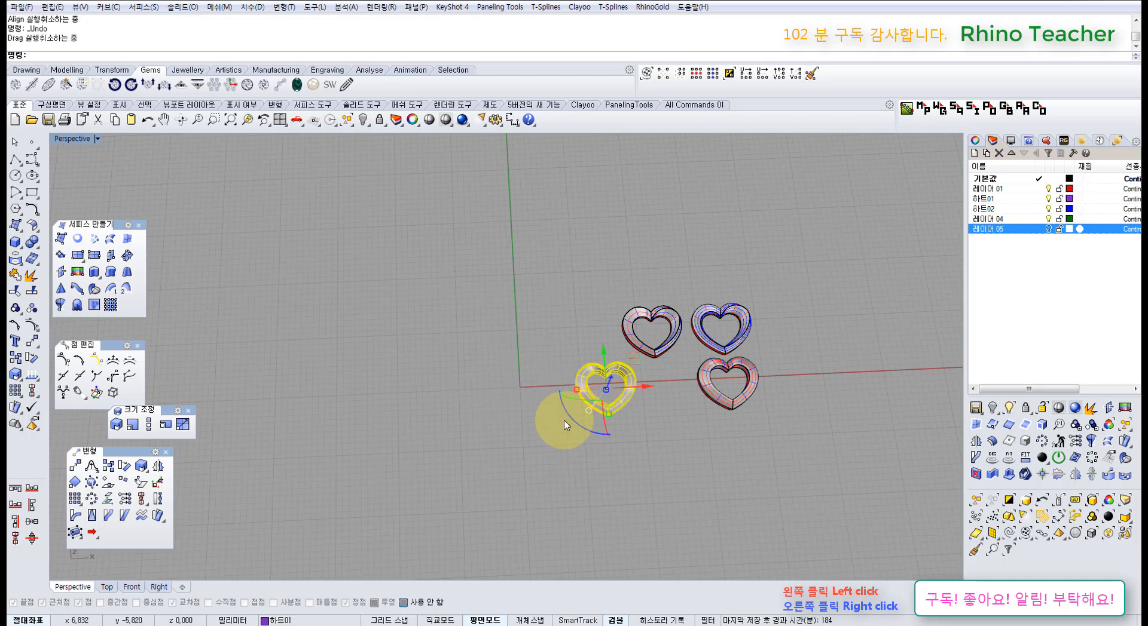
{"action": "key", "text": "ctrl+y"}
{"action": "key", "text": "ctrl+y"}
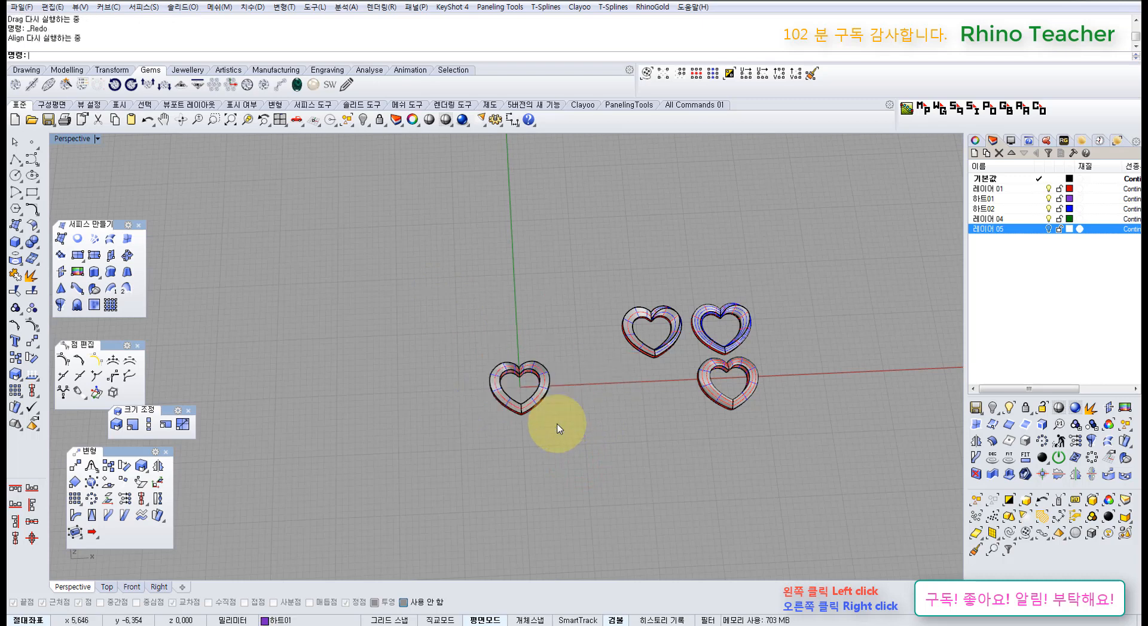
- Explode the complete heart at the origin into separate surfaces
{"action": "scroll", "coordinate": [559, 440], "scroll_direction": "up", "scroll_amount": 3}
{"action": "right_click_drag", "start_coordinate": [538, 448], "coordinate": [512, 314]}
{"action": "left_click", "coordinate": [423, 269]}
{"action": "right_click_drag", "start_coordinate": [423, 270], "coordinate": [446, 396]}
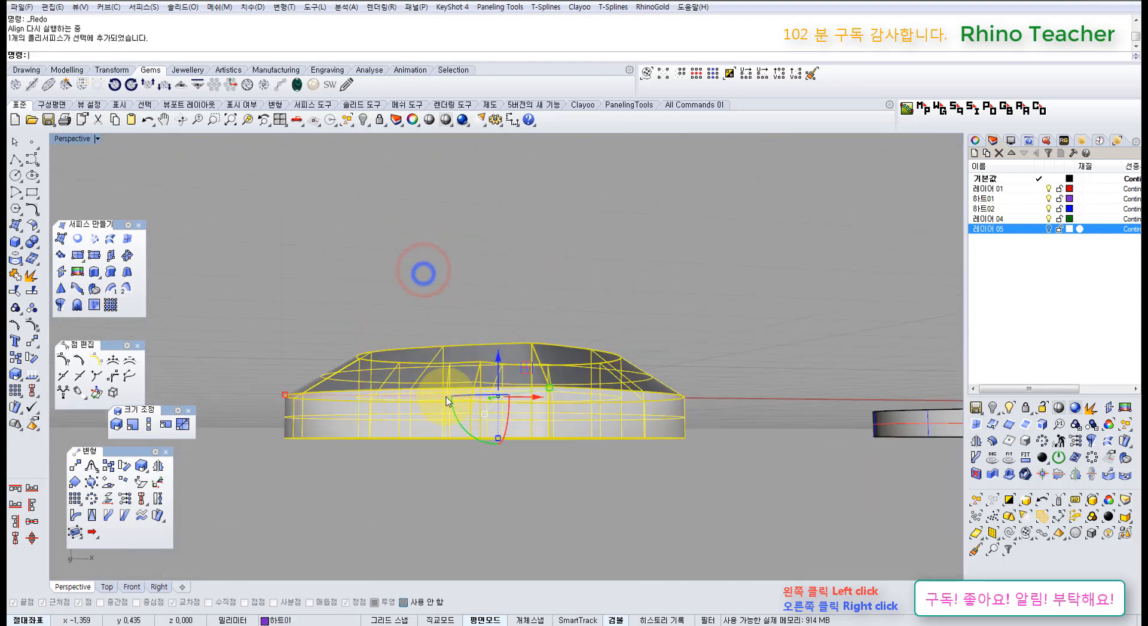
{"action": "left_click", "coordinate": [32, 277]}
{"action": "left_click", "coordinate": [355, 482]}
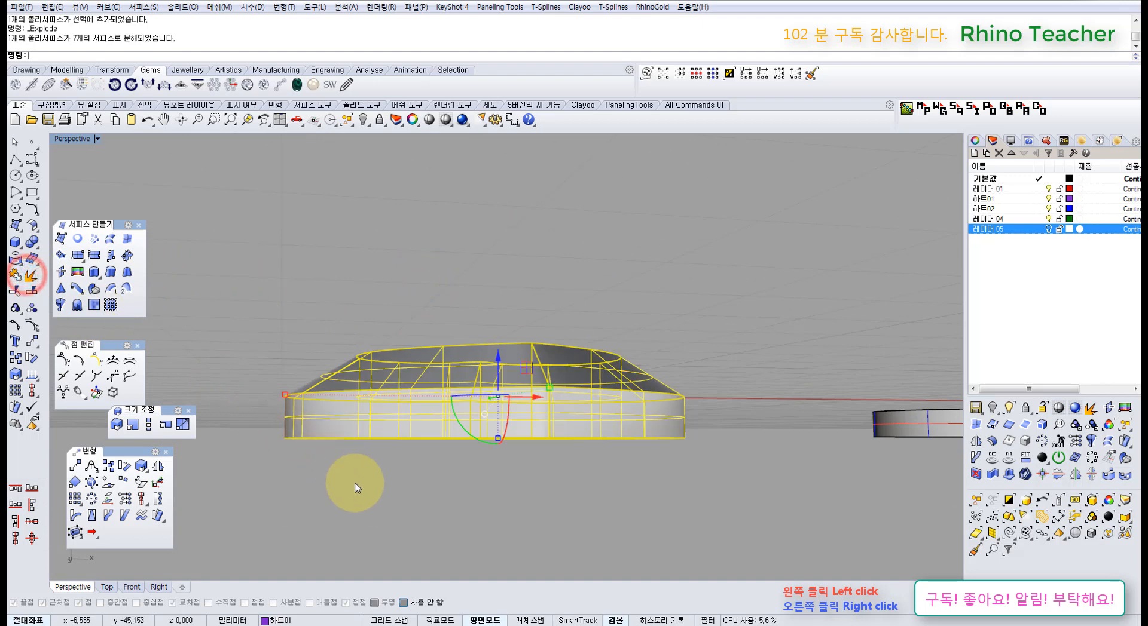
- Delete the heart's flat bottom surface and the inner wall surface of its left half
{"action": "right_click_drag", "start_coordinate": [377, 485], "coordinate": [323, 299]}
{"action": "left_click", "coordinate": [323, 297]}
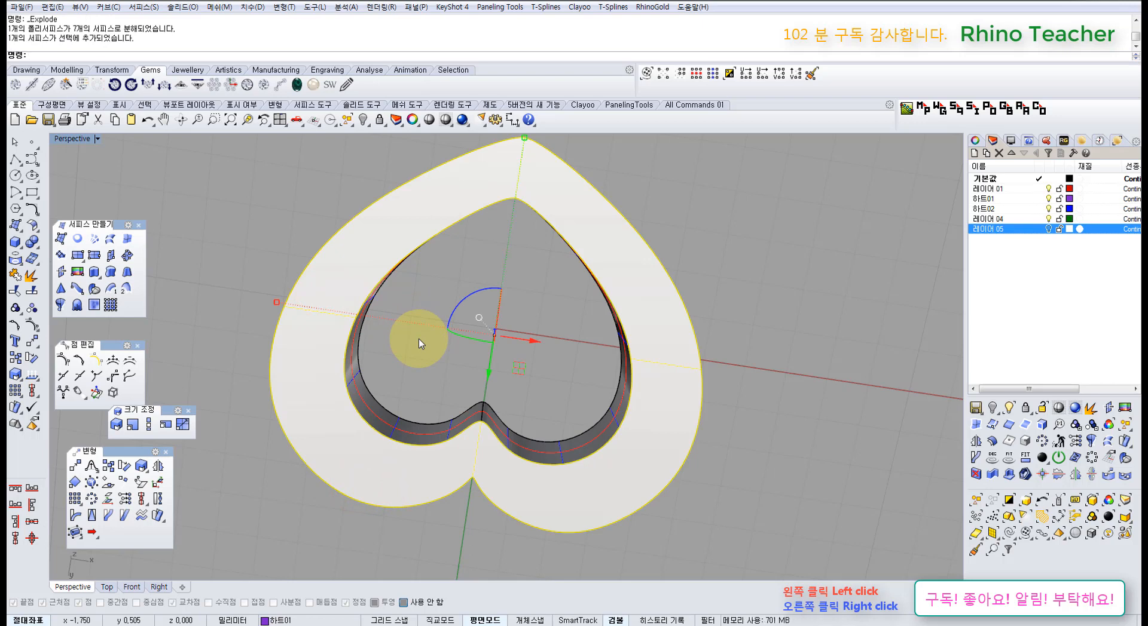
{"action": "right_click_drag", "start_coordinate": [422, 343], "coordinate": [397, 358]}
{"action": "key", "text": "Delete"}
{"action": "scroll", "coordinate": [402, 425], "scroll_direction": "up", "scroll_amount": 3}
{"action": "left_click", "coordinate": [385, 332]}
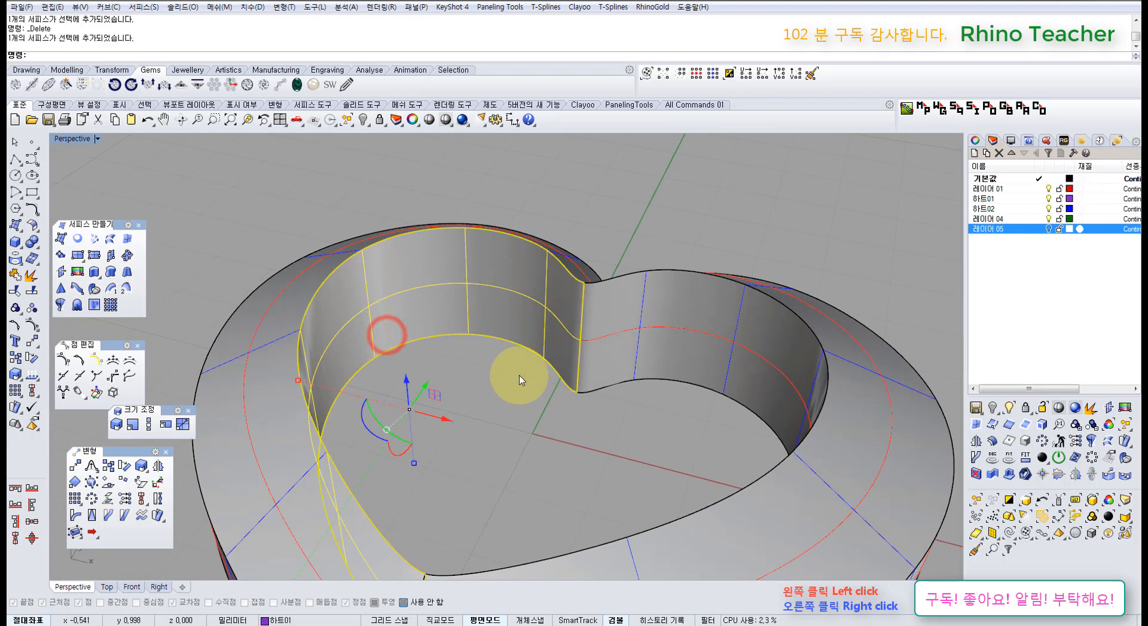
{"action": "key", "text": "Delete"}
- Delete the remaining surfaces of the heart's right half, keeping only the left half's top and outer wall surfaces
{"action": "left_click", "coordinate": [626, 351]}
{"action": "scroll", "coordinate": [502, 346], "scroll_direction": "down", "scroll_amount": 3}
{"action": "right_click_drag", "start_coordinate": [492, 348], "coordinate": [596, 422]}
{"action": "left_click", "coordinate": [729, 466]}
{"action": "right_click_drag", "start_coordinate": [661, 434], "coordinate": [622, 366]}
{"action": "key", "text": "Delete"}
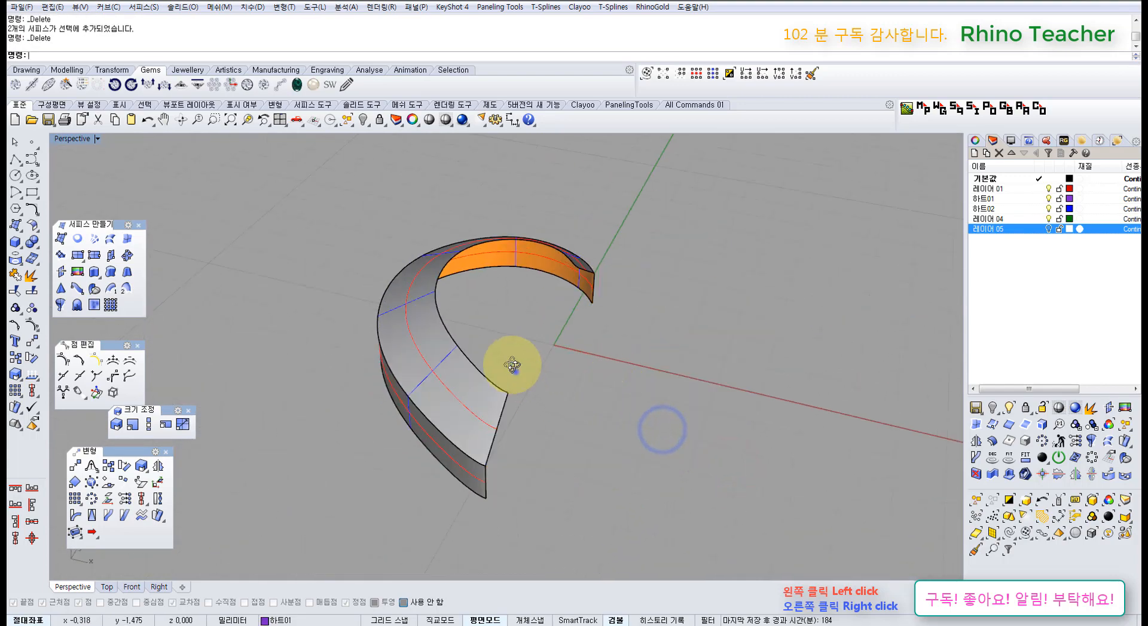
- Check the half-heart's top and outer wall surfaces from several sides and close the floating scale toolbar
{"action": "right_click_drag", "start_coordinate": [514, 370], "coordinate": [415, 362]}
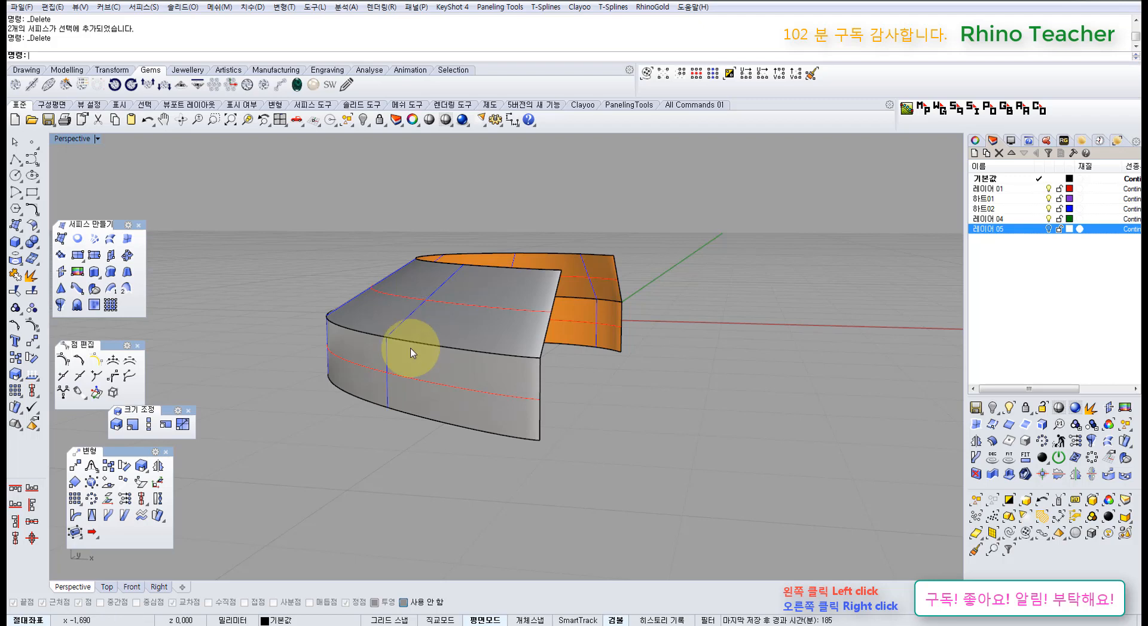
{"action": "right_click_drag", "start_coordinate": [474, 430], "coordinate": [351, 409]}
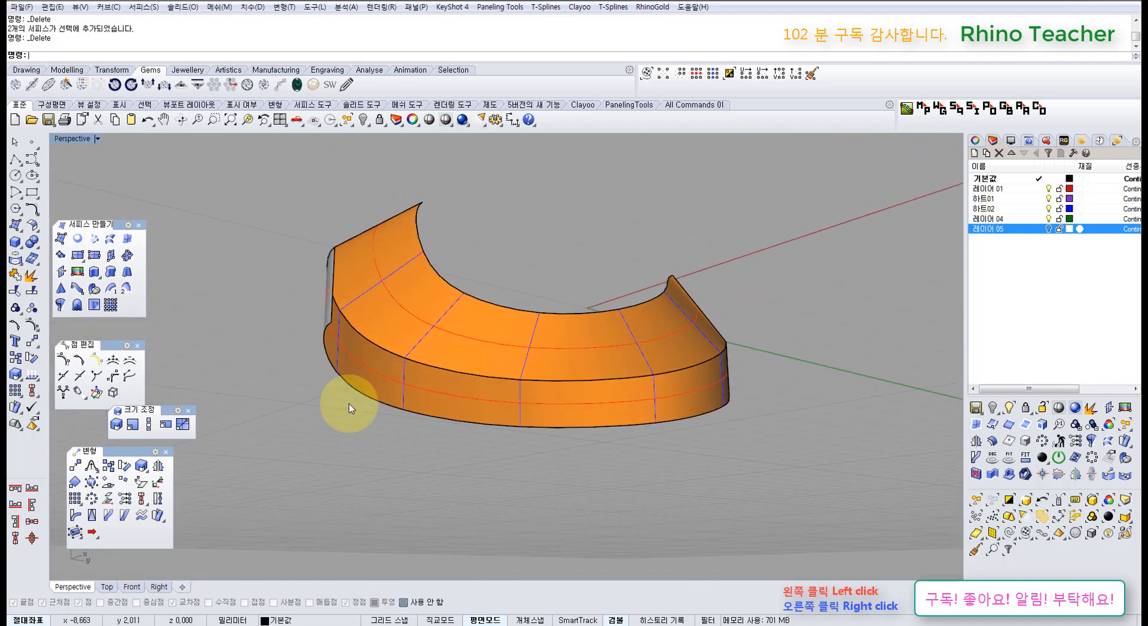
{"action": "left_click", "coordinate": [187, 410]}
{"action": "right_click_drag", "start_coordinate": [398, 378], "coordinate": [493, 472]}
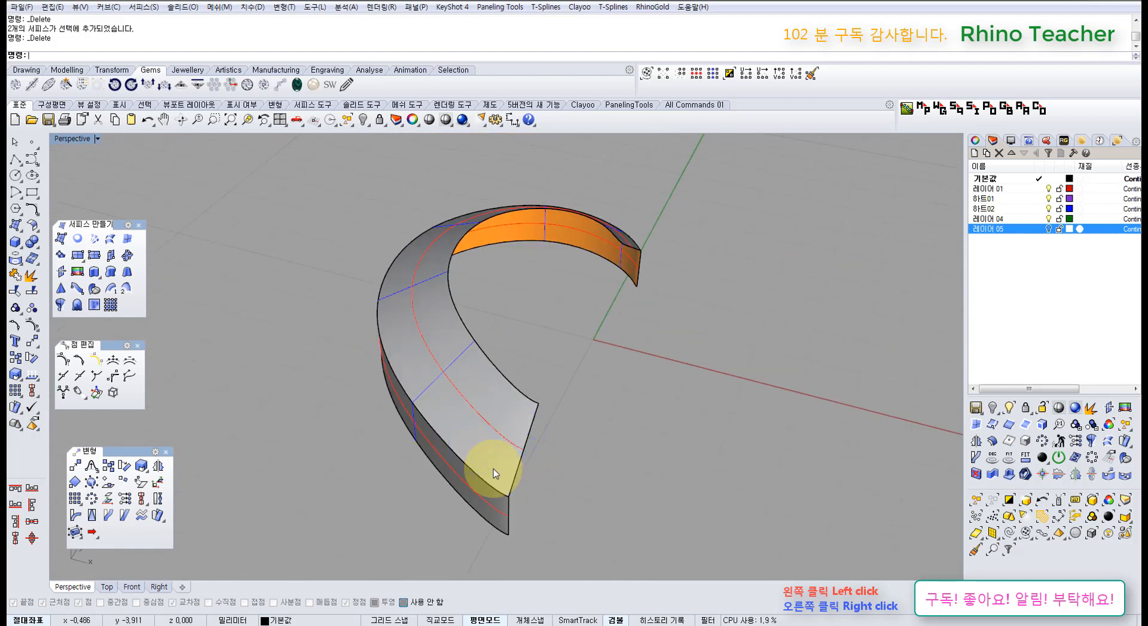
- Offset the half-heart's top surface 0.4 mm toward its underside as a solid, with the offset direction flipped
{"action": "right_click_drag", "start_coordinate": [522, 484], "coordinate": [440, 373]}
{"action": "left_click", "coordinate": [465, 447]}
{"action": "left_click", "coordinate": [431, 394]}
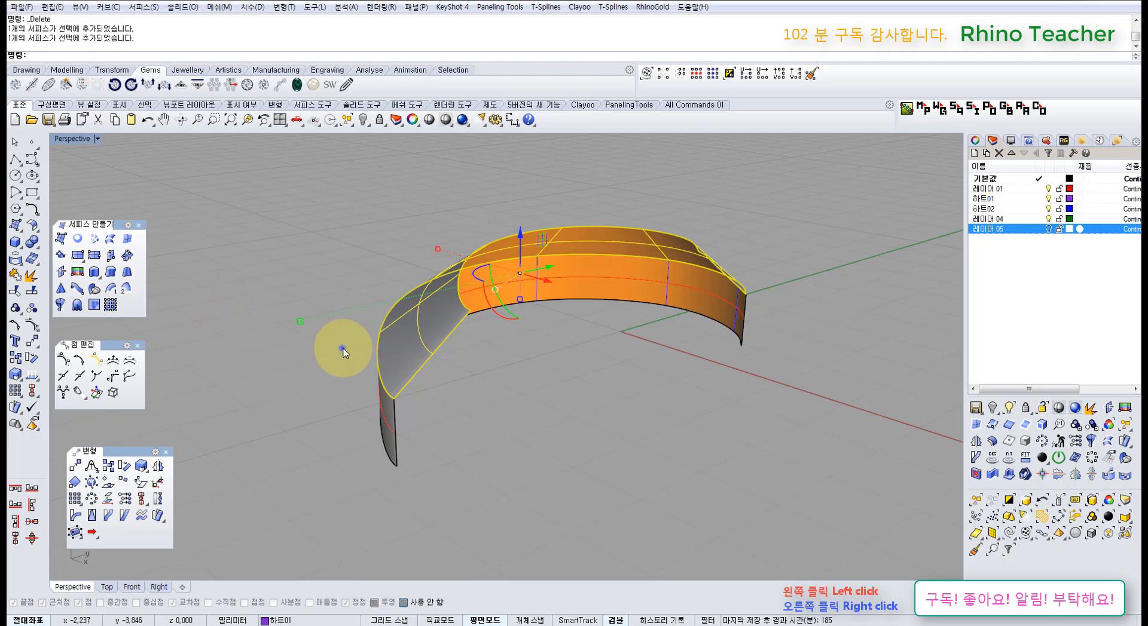
{"action": "right_click_drag", "start_coordinate": [341, 347], "coordinate": [399, 379]}
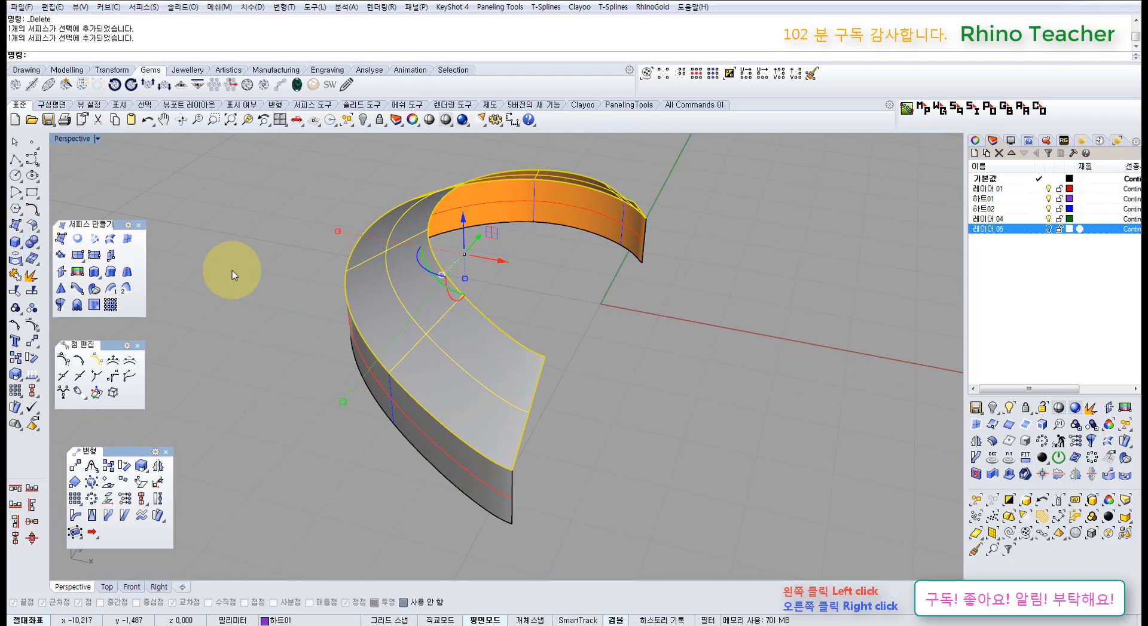
{"action": "right_click_drag", "start_coordinate": [231, 268], "coordinate": [120, 239]}
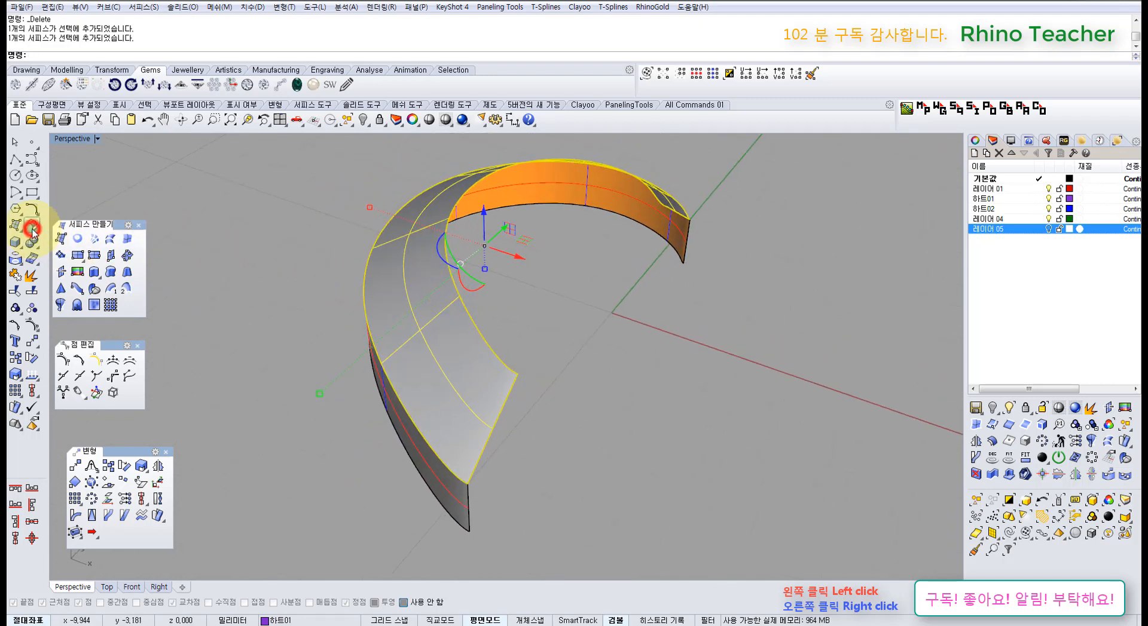
{"action": "left_click", "coordinate": [32, 229]}
{"action": "left_click_drag", "start_coordinate": [73, 223], "coordinate": [192, 202]}
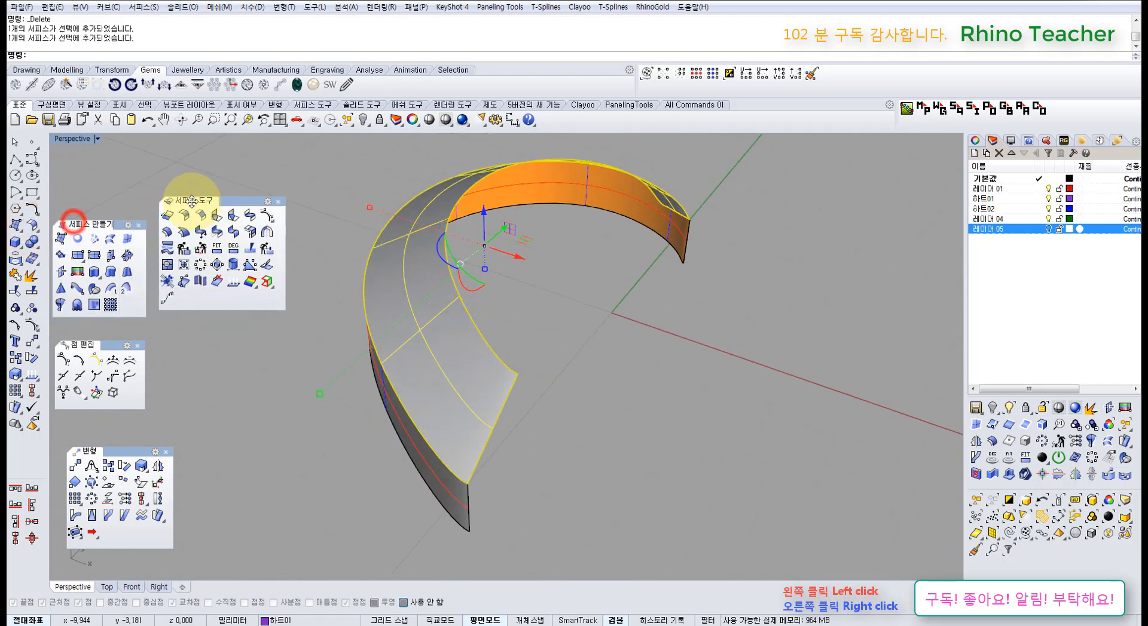
{"action": "left_click", "coordinate": [168, 237]}
{"action": "right_click_drag", "start_coordinate": [468, 353], "coordinate": [418, 287]}
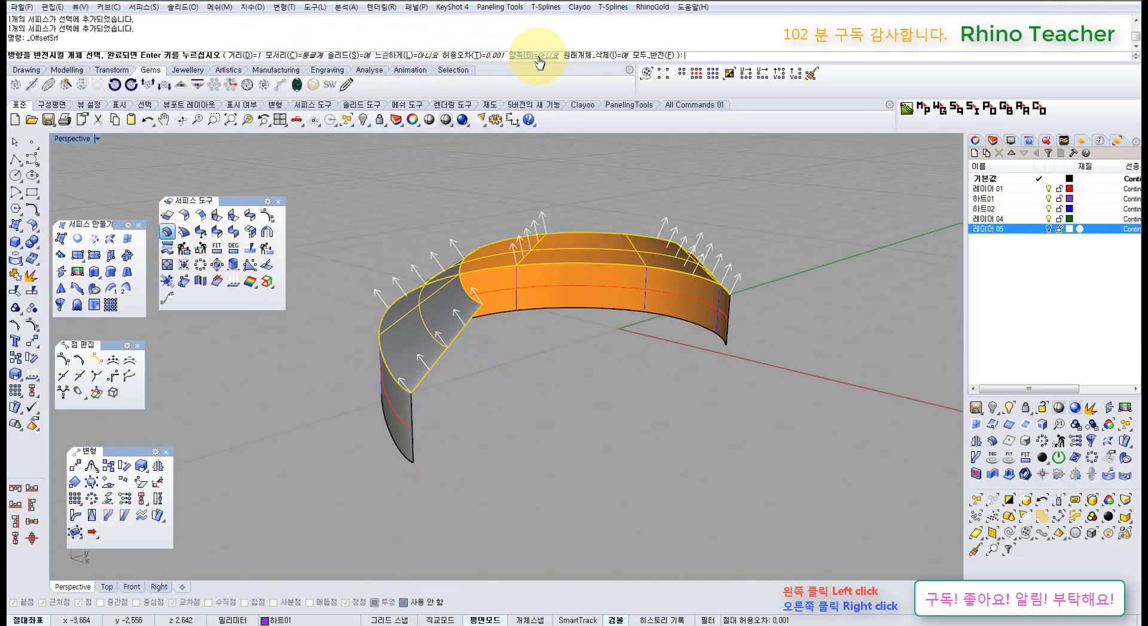
{"action": "left_click", "coordinate": [644, 57]}
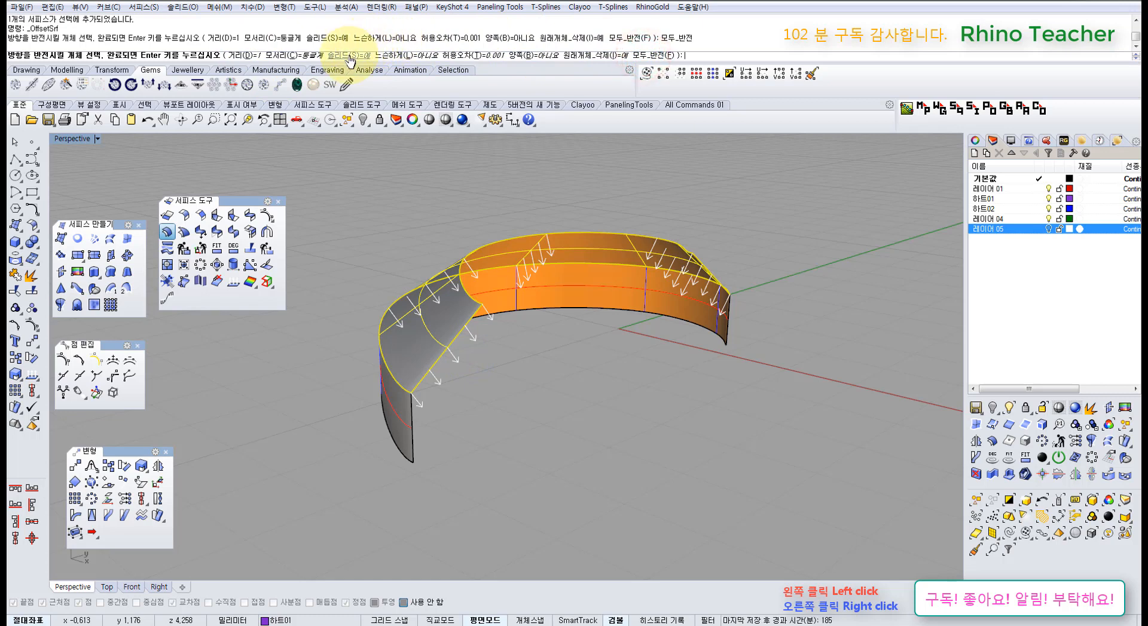
{"action": "left_click", "coordinate": [249, 57]}
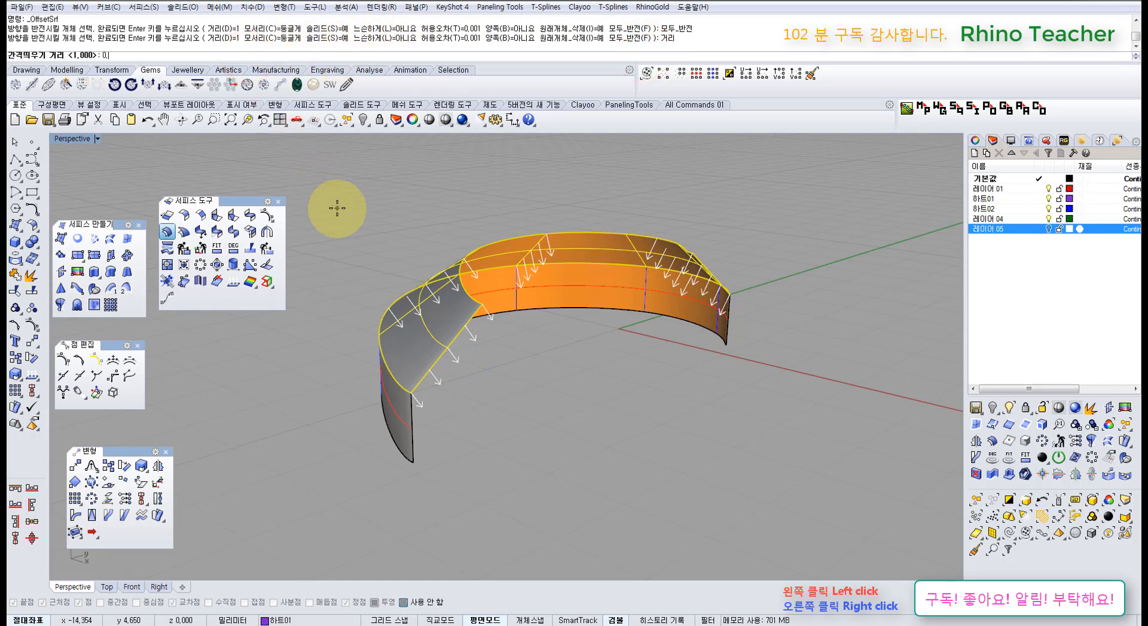
{"action": "key", "text": "Return"}
{"action": "key", "text": "Return"}
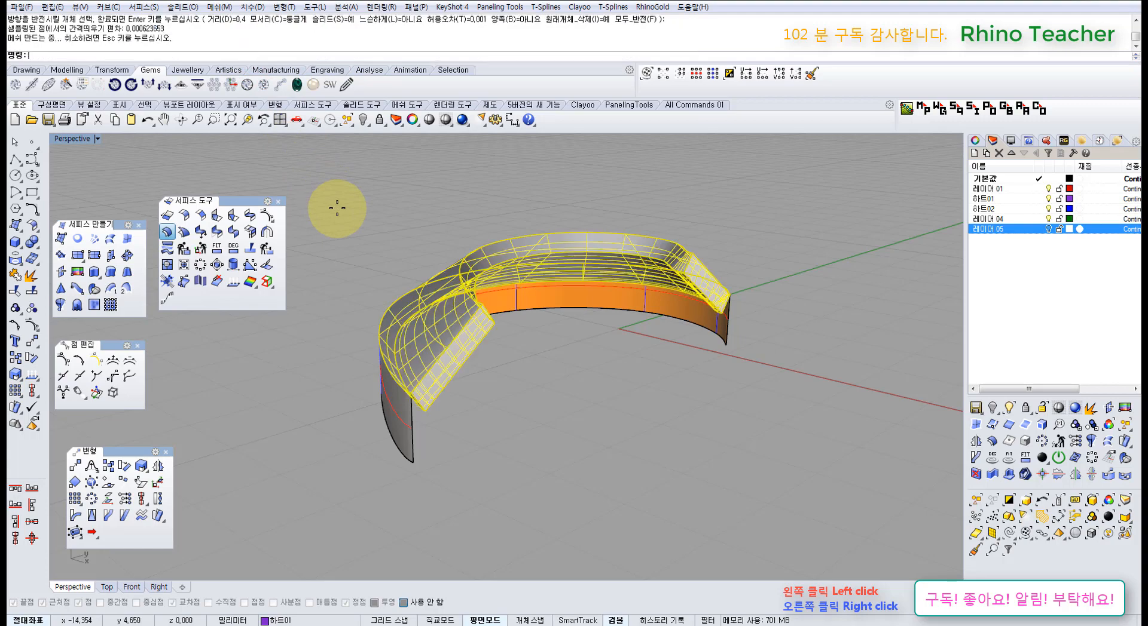
- Examine the solid offset's inner rim and both cut ends in the perspective and top views
{"action": "left_click", "coordinate": [698, 371]}
{"action": "right_click_drag", "start_coordinate": [675, 379], "coordinate": [627, 440]}
{"action": "key", "text": "ctrl+F1"}
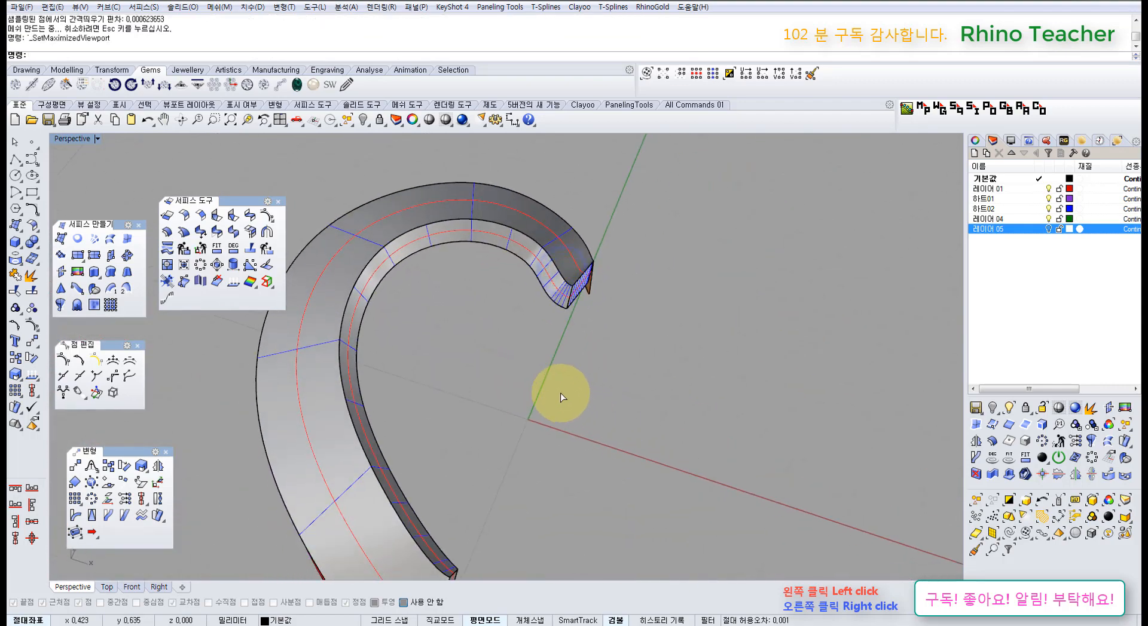
{"action": "scroll", "coordinate": [506, 304], "scroll_direction": "up", "scroll_amount": 3}
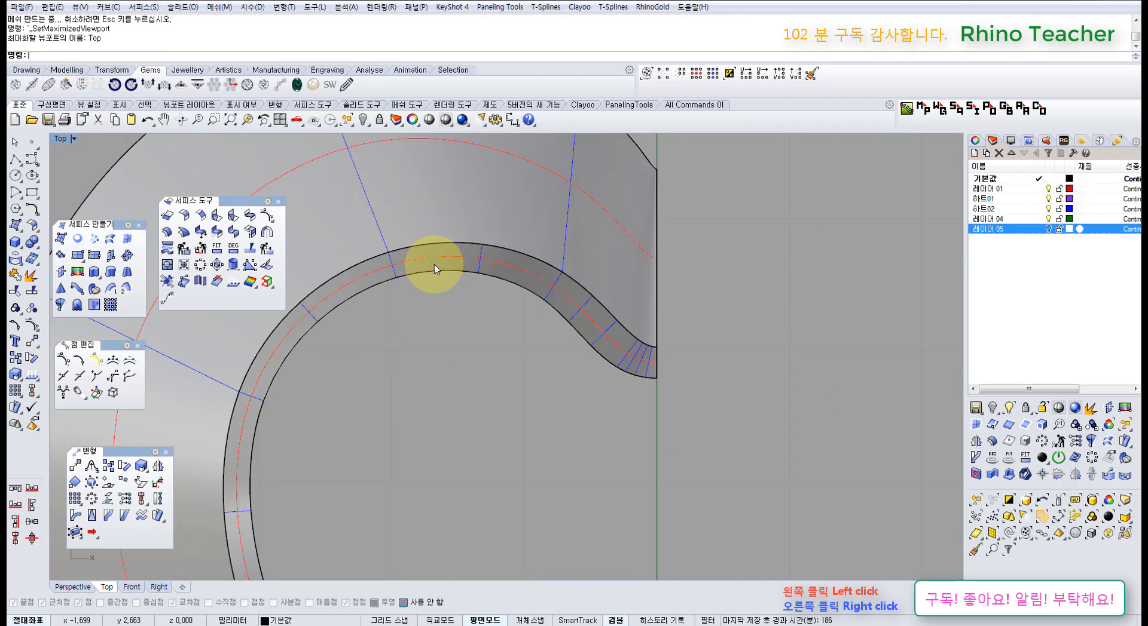
{"action": "scroll", "coordinate": [585, 338], "scroll_direction": "down", "scroll_amount": 3}
{"action": "right_click_drag", "start_coordinate": [577, 348], "coordinate": [520, 292]}
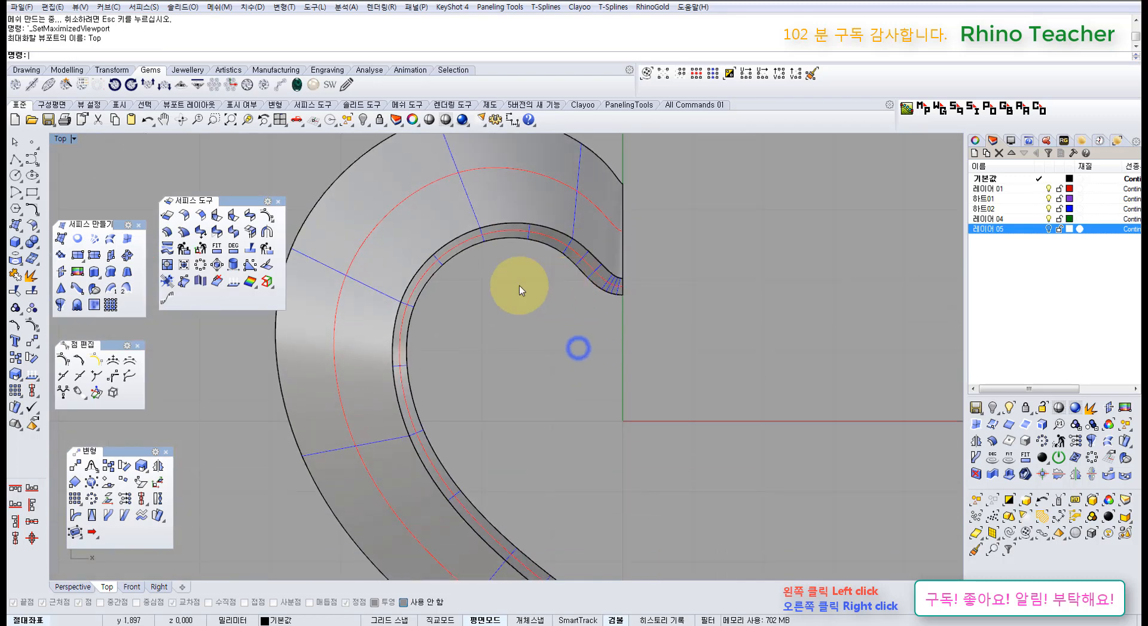
{"action": "scroll", "coordinate": [417, 341], "scroll_direction": "down", "scroll_amount": 3}
{"action": "key", "text": "ctrl+Tab"}
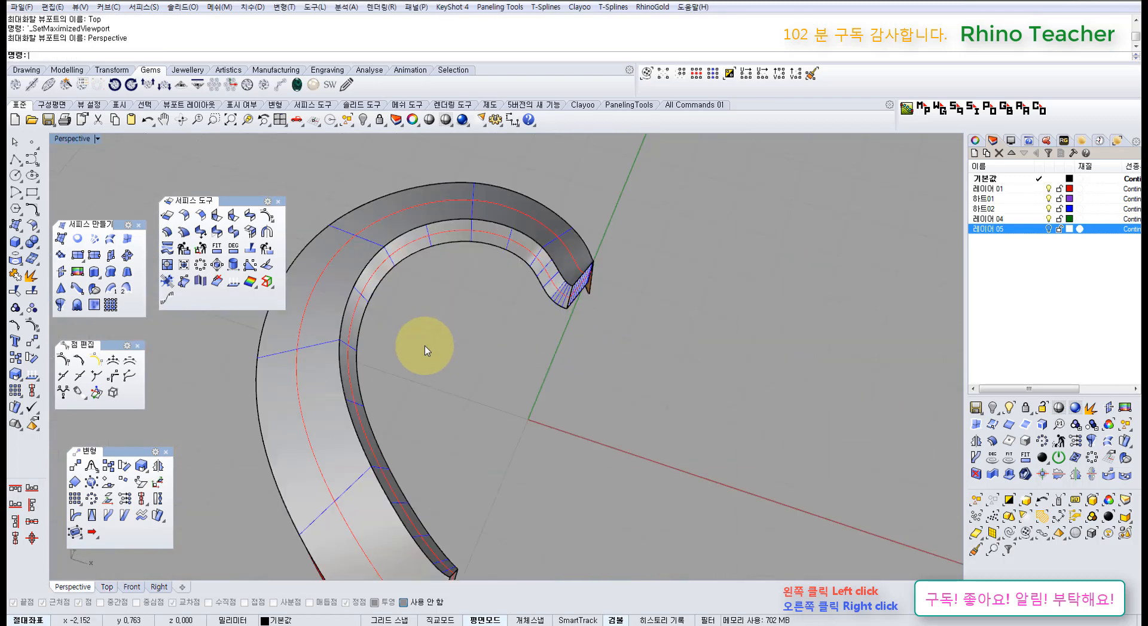
{"action": "mouse_move", "coordinate": [417, 342]}
{"action": "right_mouse_down"}
{"action": "mouse_move", "coordinate": [415, 277]}
{"action": "mouse_move", "coordinate": [472, 324]}
{"action": "mouse_move", "coordinate": [437, 325]}
{"action": "mouse_move", "coordinate": [410, 281]}
{"action": "mouse_move", "coordinate": [412, 343]}
{"action": "right_mouse_up"}
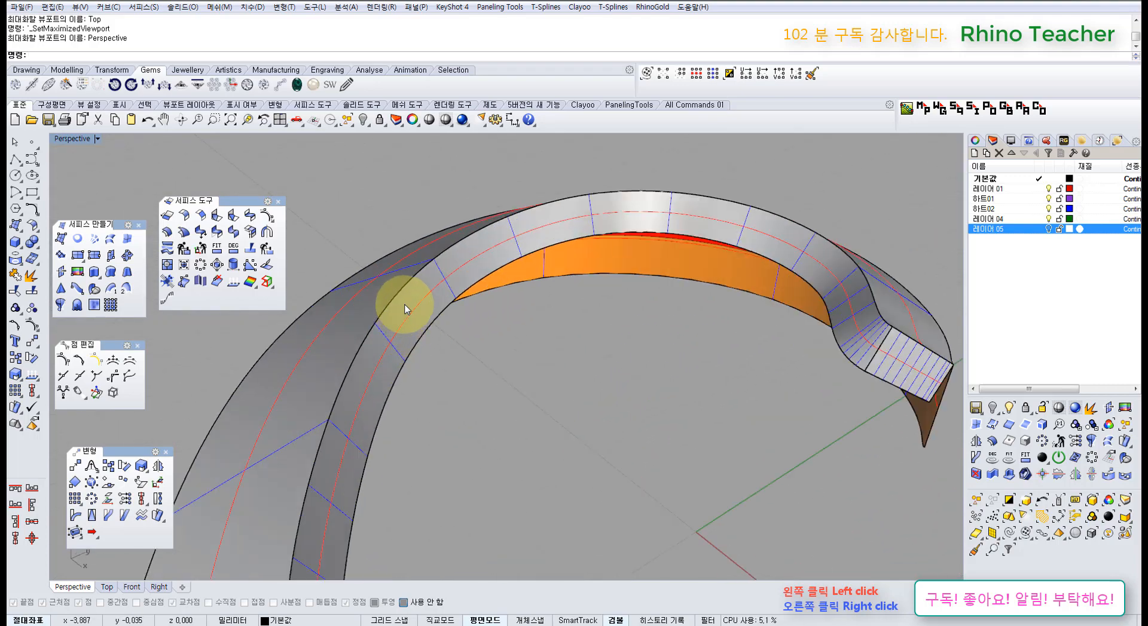
{"action": "mouse_move", "coordinate": [420, 341]}
{"action": "right_mouse_down"}
{"action": "mouse_move", "coordinate": [461, 243]}
{"action": "mouse_move", "coordinate": [438, 295]}
{"action": "mouse_move", "coordinate": [466, 410]}
{"action": "mouse_move", "coordinate": [428, 349]}
{"action": "mouse_move", "coordinate": [431, 328]}
{"action": "mouse_move", "coordinate": [315, 272]}
{"action": "mouse_move", "coordinate": [440, 259]}
{"action": "mouse_move", "coordinate": [528, 295]}
{"action": "mouse_move", "coordinate": [416, 354]}
{"action": "mouse_move", "coordinate": [410, 308]}
{"action": "mouse_move", "coordinate": [512, 466]}
{"action": "mouse_move", "coordinate": [534, 459]}
{"action": "right_mouse_up"}
{"action": "scroll", "coordinate": [530, 421], "scroll_direction": "down", "scroll_amount": 3}
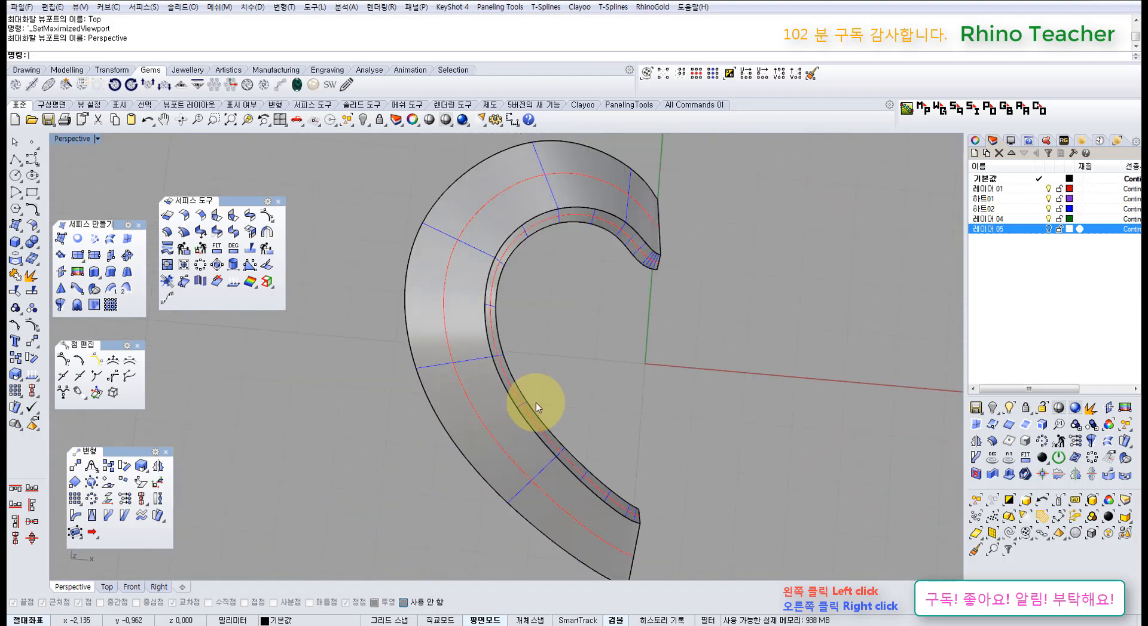
- Extract the narrow inner rim surface from the solid offset and delete it
{"action": "mouse_move", "coordinate": [564, 395]}
{"action": "right_mouse_down"}
{"action": "mouse_move", "coordinate": [584, 413]}
{"action": "mouse_move", "coordinate": [541, 415]}
{"action": "right_mouse_up"}
{"action": "scroll", "coordinate": [554, 400], "scroll_direction": "up", "scroll_amount": 3}
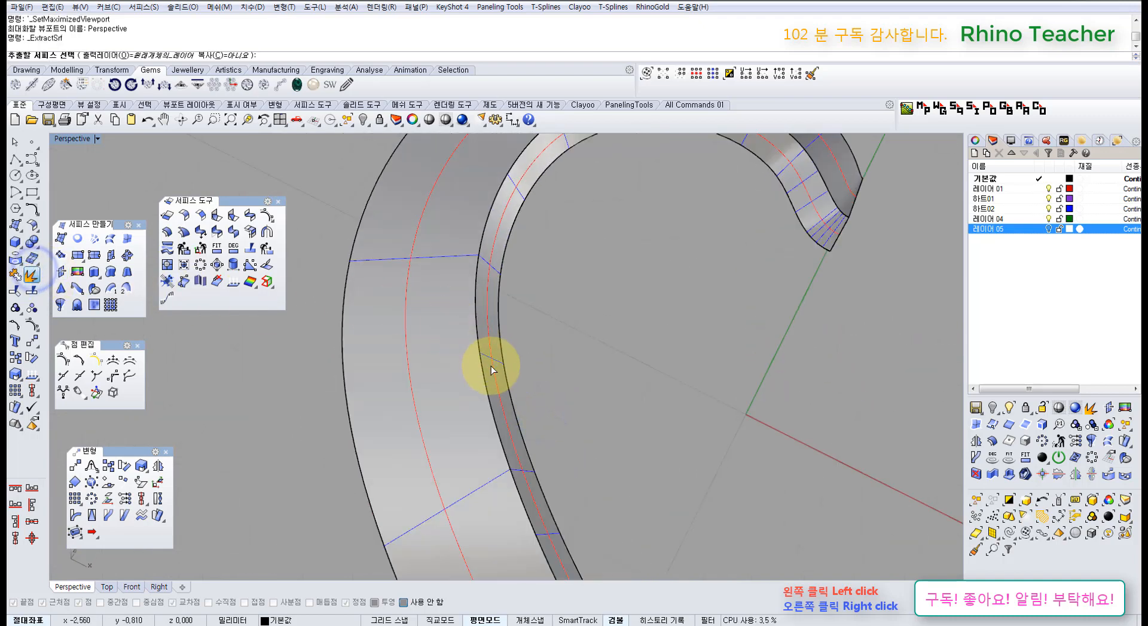
{"action": "mouse_move", "coordinate": [490, 366]}
{"action": "right_mouse_down"}
{"action": "mouse_move", "coordinate": [443, 333]}
{"action": "mouse_move", "coordinate": [513, 332]}
{"action": "mouse_move", "coordinate": [521, 373]}
{"action": "mouse_move", "coordinate": [553, 366]}
{"action": "mouse_move", "coordinate": [503, 388]}
{"action": "right_mouse_up"}
{"action": "left_click", "coordinate": [464, 342]}
{"action": "key", "text": "Return"}
{"action": "scroll", "coordinate": [472, 333], "scroll_direction": "down", "scroll_amount": 3}
{"action": "key", "text": "Delete"}
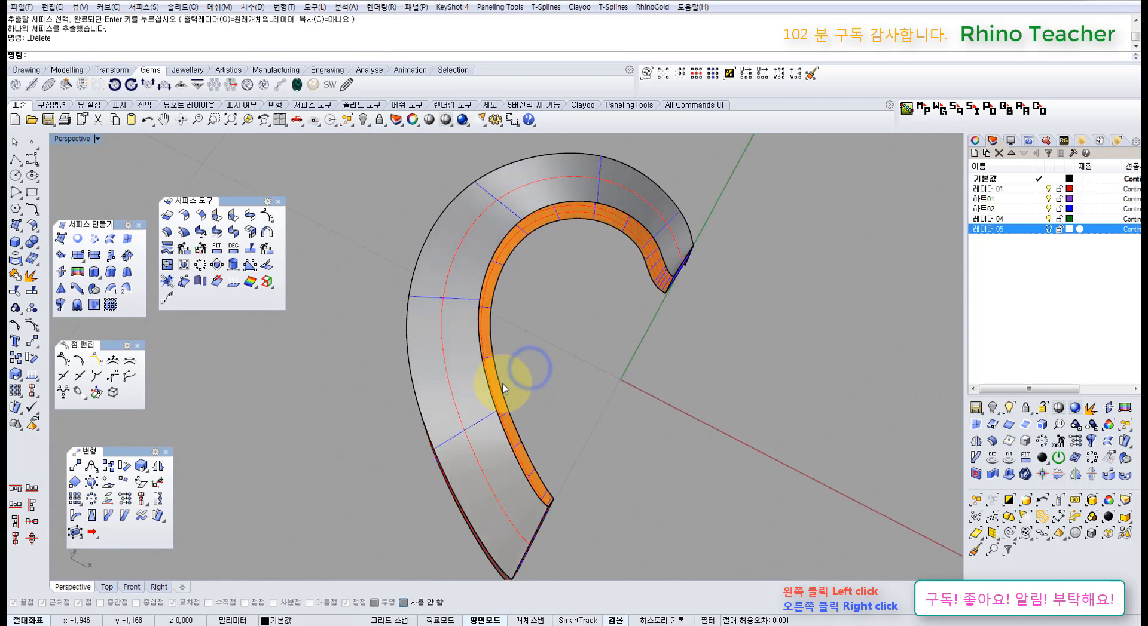
- Explode the opened offset body and delete all its surfaces except the half-heart's top surface
{"action": "key", "text": "ctrl+F1"}
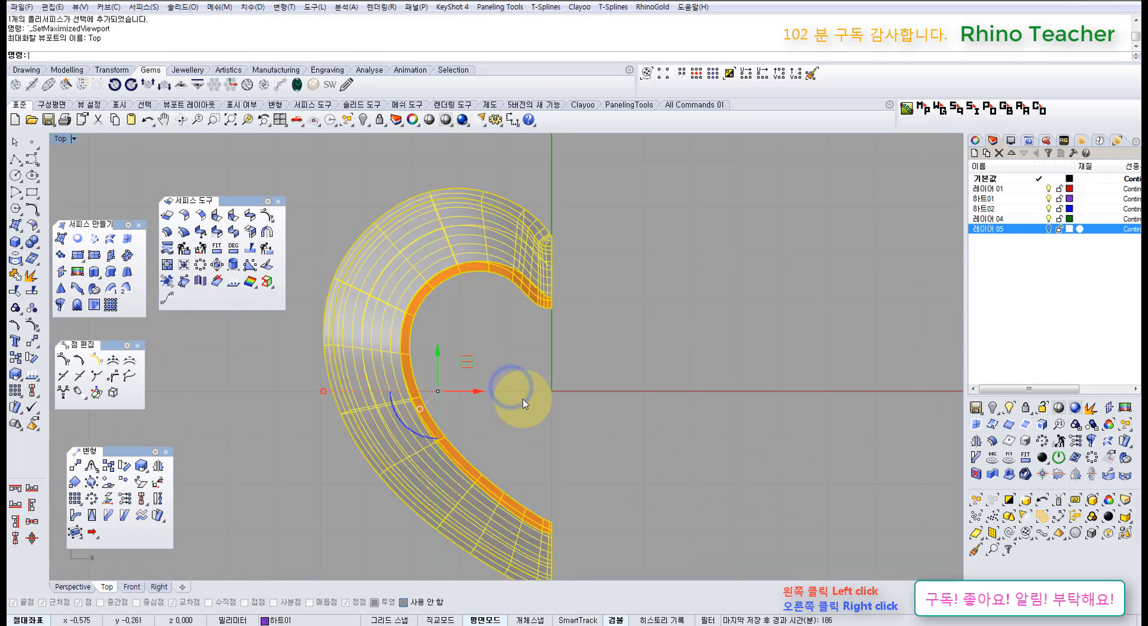
{"action": "left_click", "coordinate": [533, 387]}
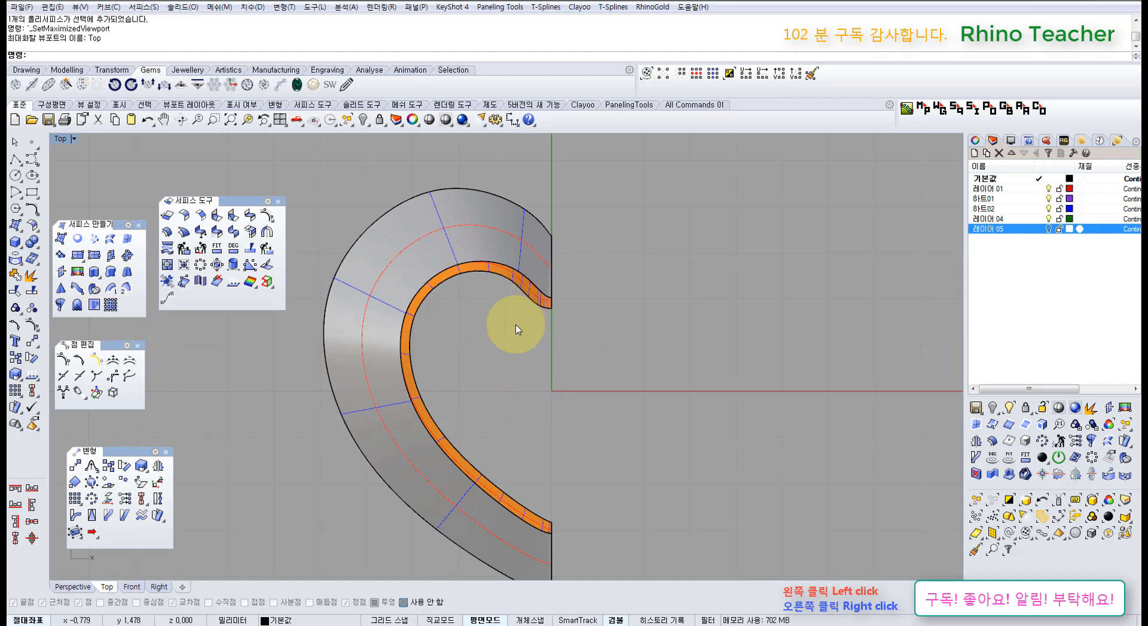
{"action": "key", "text": "ctrl+F4"}
{"action": "right_click_drag", "start_coordinate": [553, 351], "coordinate": [471, 333]}
{"action": "scroll", "coordinate": [449, 365], "scroll_direction": "up", "scroll_amount": 7}
{"action": "scroll", "coordinate": [397, 330], "scroll_direction": "down", "scroll_amount": 6}
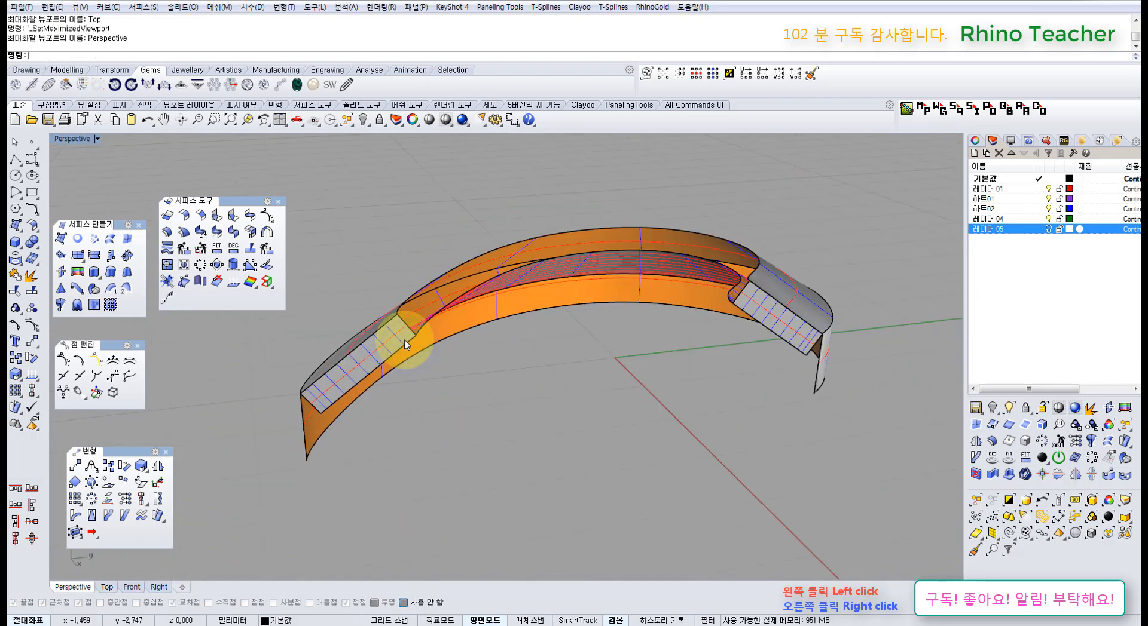
{"action": "left_click", "coordinate": [402, 338]}
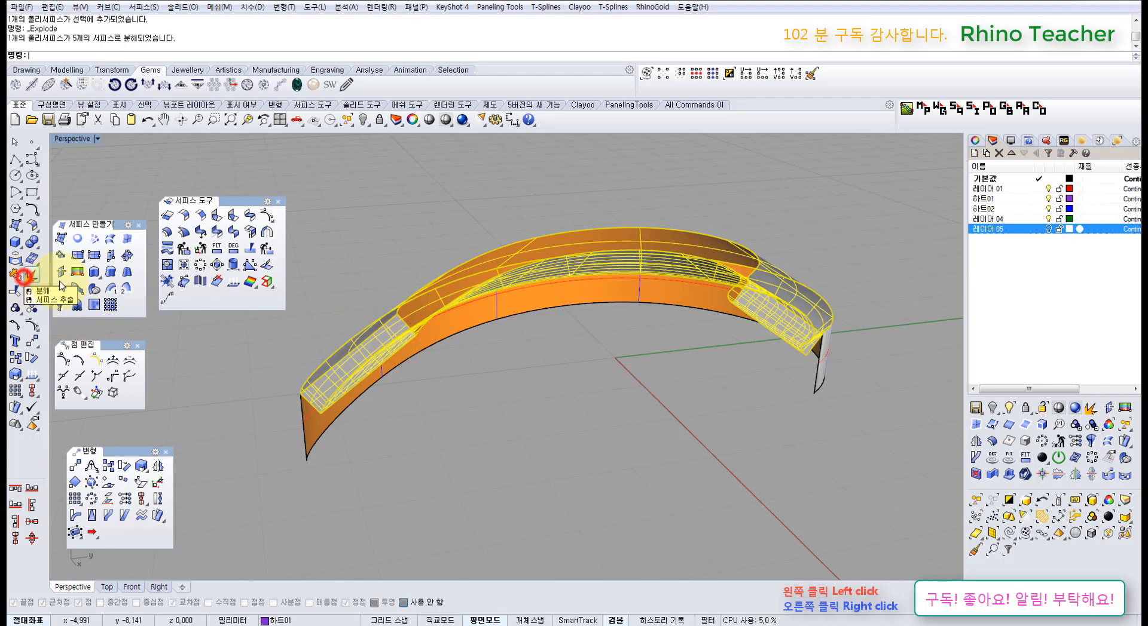
{"action": "right_click_drag", "start_coordinate": [517, 246], "coordinate": [278, 346]}
{"action": "left_click", "coordinate": [467, 250], "text": "ctrl"}
{"action": "key", "text": "Delete"}
- Offset the top surface 0.4 mm toward its underside with flipped direction, Solid set to No and Loose set to Yes
{"action": "left_click", "coordinate": [387, 342]}
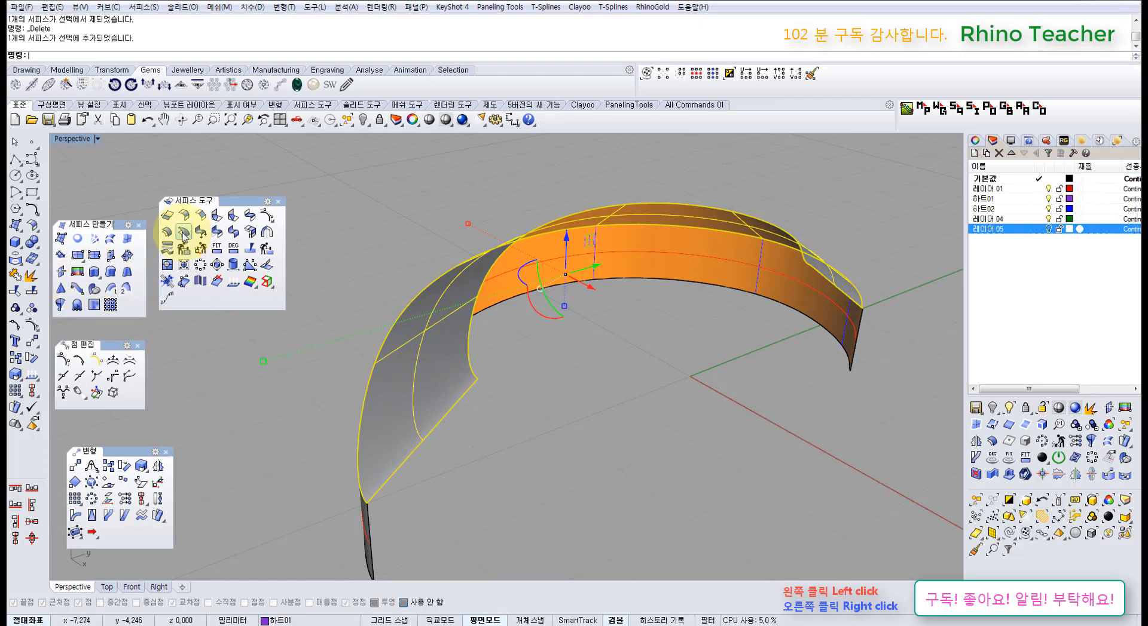
{"action": "left_click", "coordinate": [167, 229]}
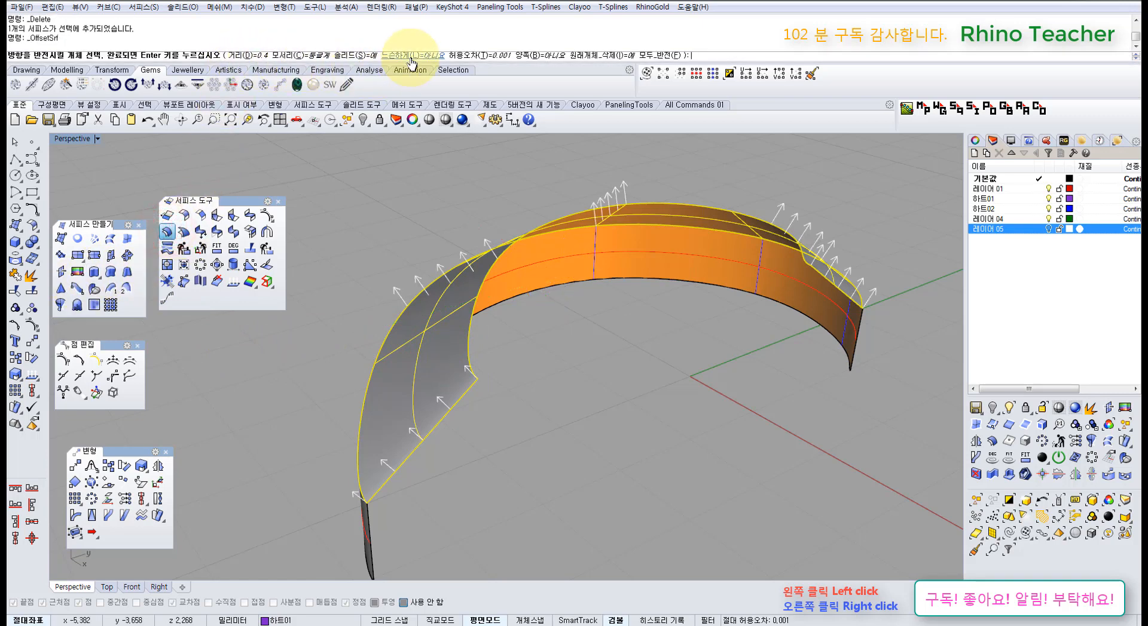
{"action": "left_click", "coordinate": [352, 55]}
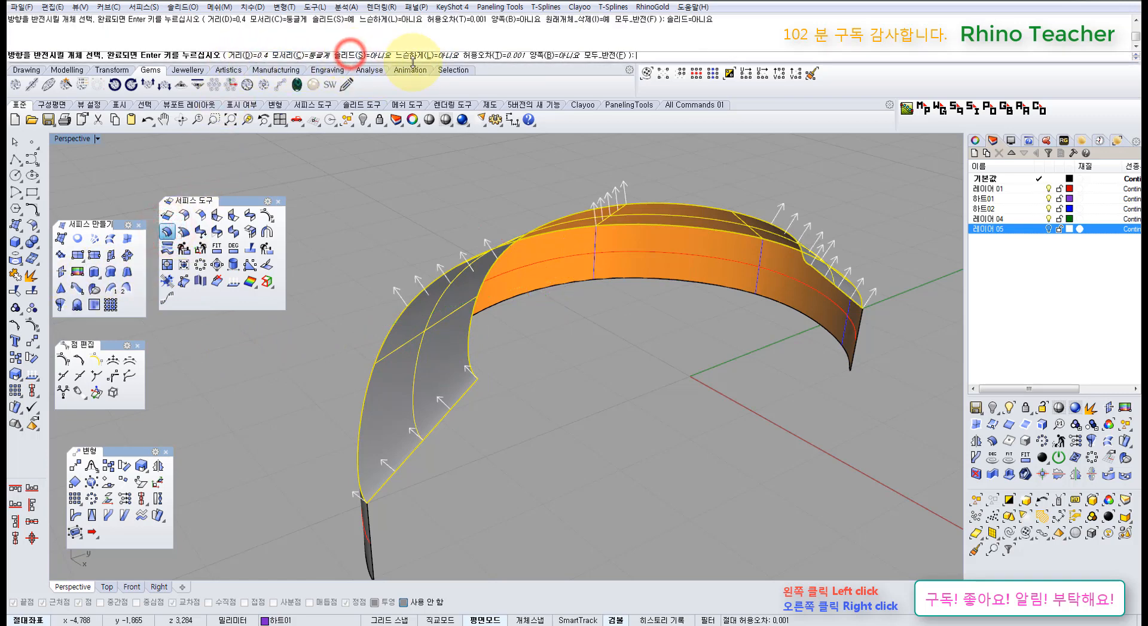
{"action": "left_click", "coordinate": [598, 57]}
{"action": "mouse_move", "coordinate": [540, 280]}
{"action": "right_mouse_down"}
{"action": "mouse_move", "coordinate": [538, 333]}
{"action": "mouse_move", "coordinate": [539, 289]}
{"action": "right_mouse_up"}
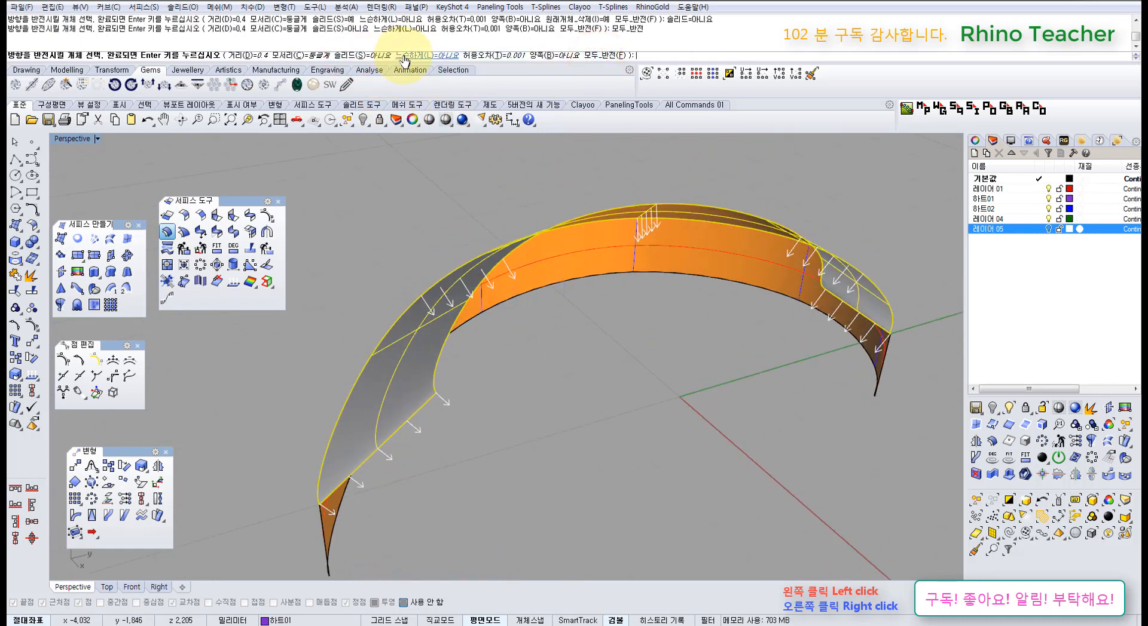
{"action": "right_click", "coordinate": [473, 217]}
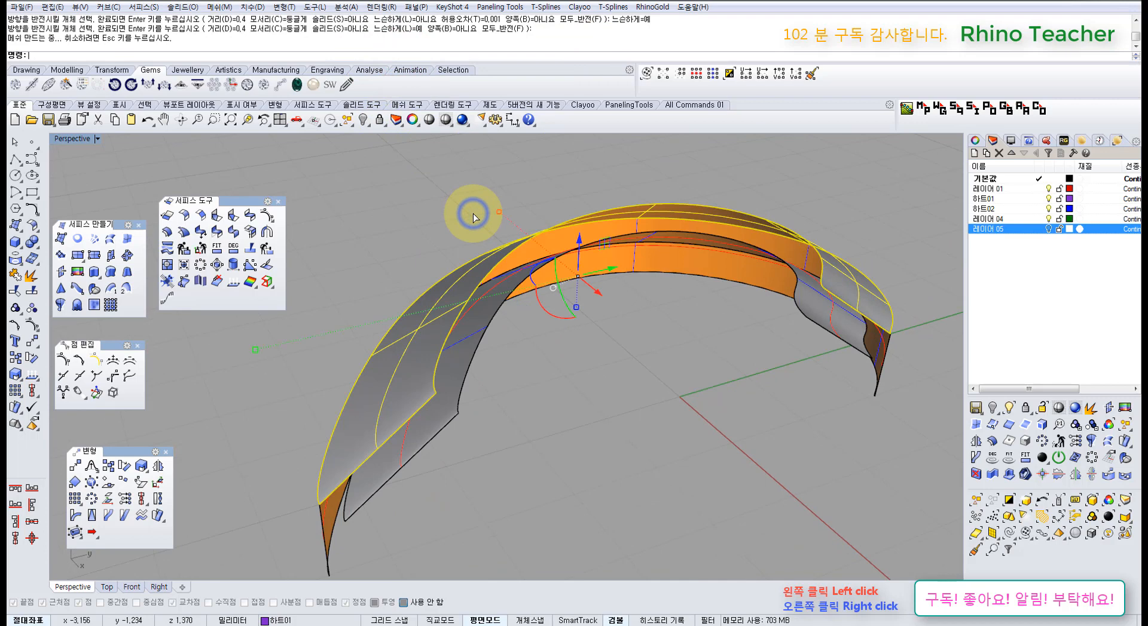
- Lock the loose offset surface beneath the half-heart's top surface
{"action": "left_click", "coordinate": [584, 358]}
{"action": "left_click", "coordinate": [482, 324]}
{"action": "key", "text": "ctrl+l"}
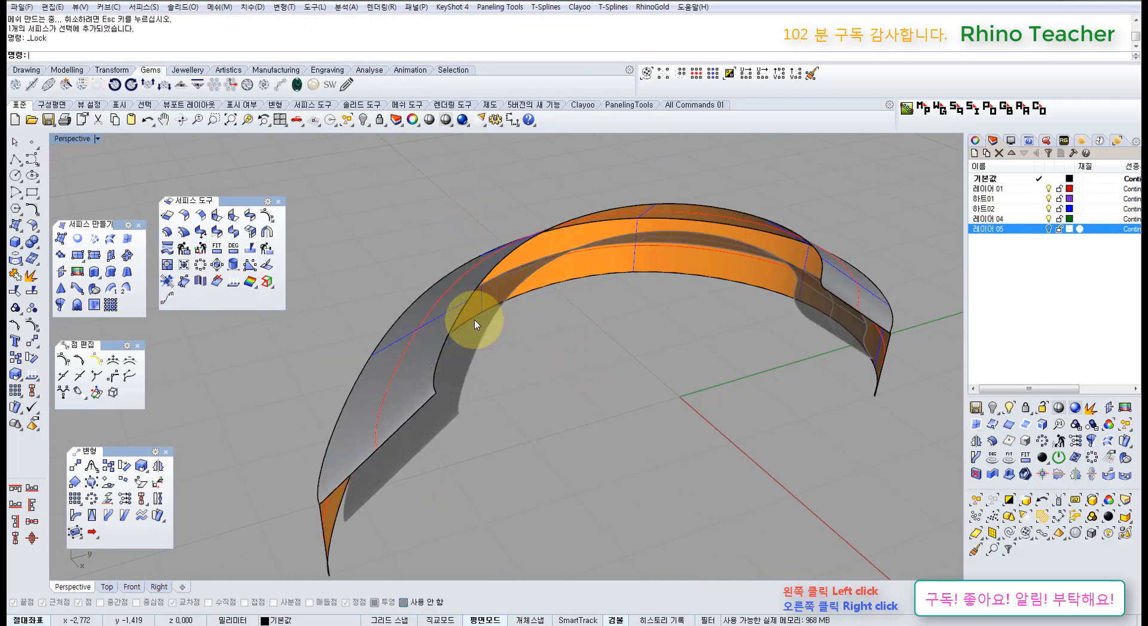
{"action": "left_click", "coordinate": [459, 291]}
{"action": "right_click", "coordinate": [442, 188]}
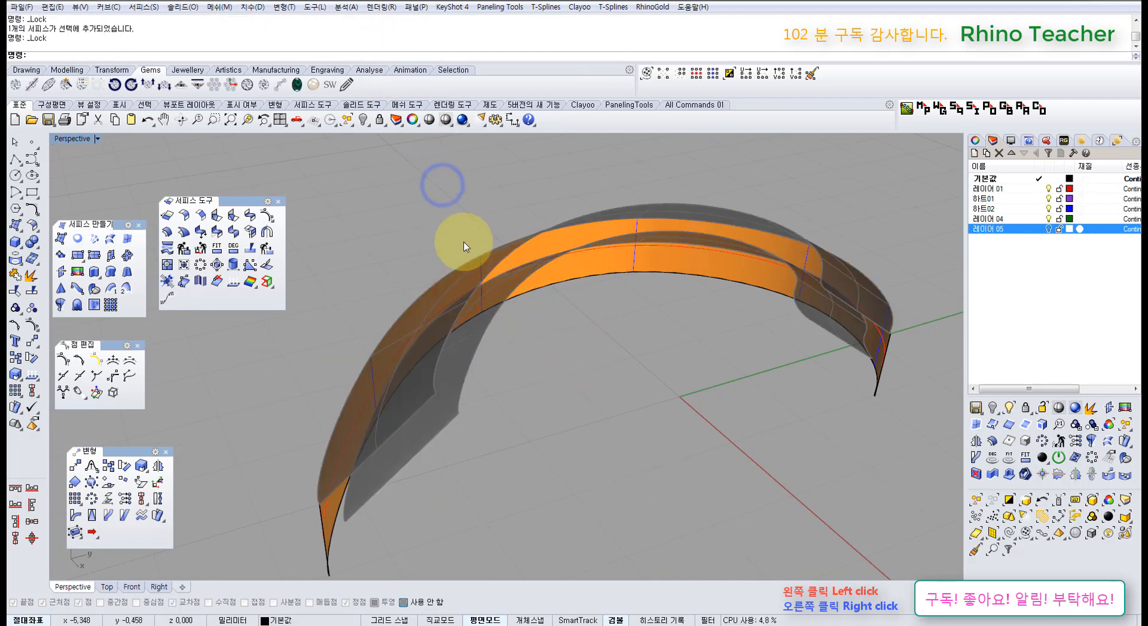
{"action": "key", "text": "ctrl+z"}
- Offset the top surface 0.4 mm toward its underside again with flipped direction, Solid and Loose both set to No
{"action": "left_click", "coordinate": [467, 272]}
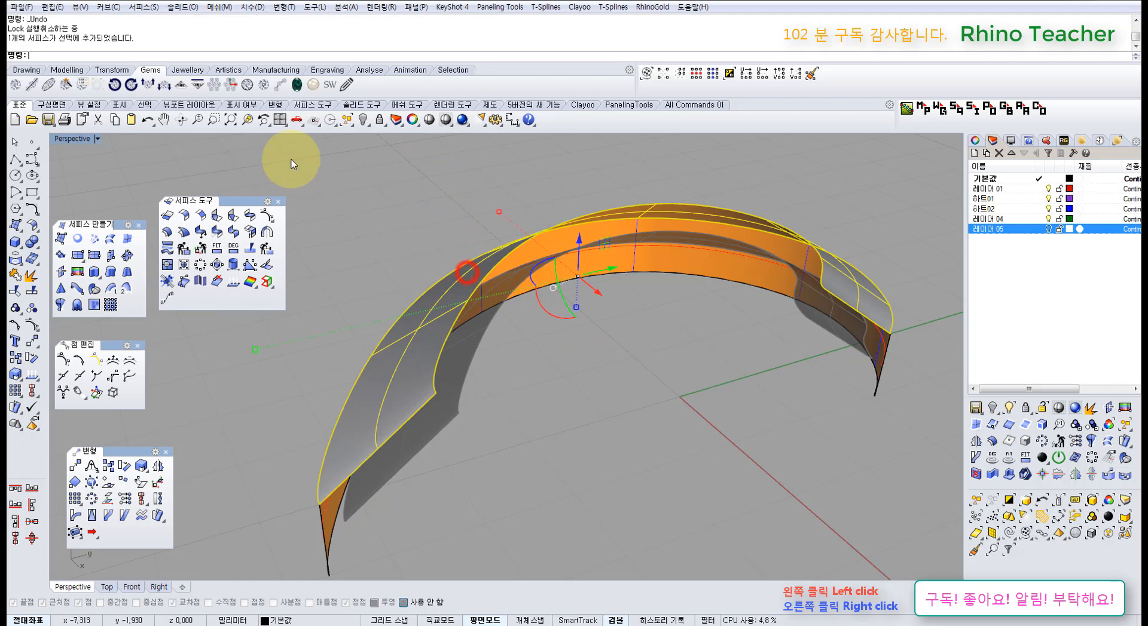
{"action": "left_click", "coordinate": [167, 232]}
{"action": "left_click", "coordinate": [419, 56]}
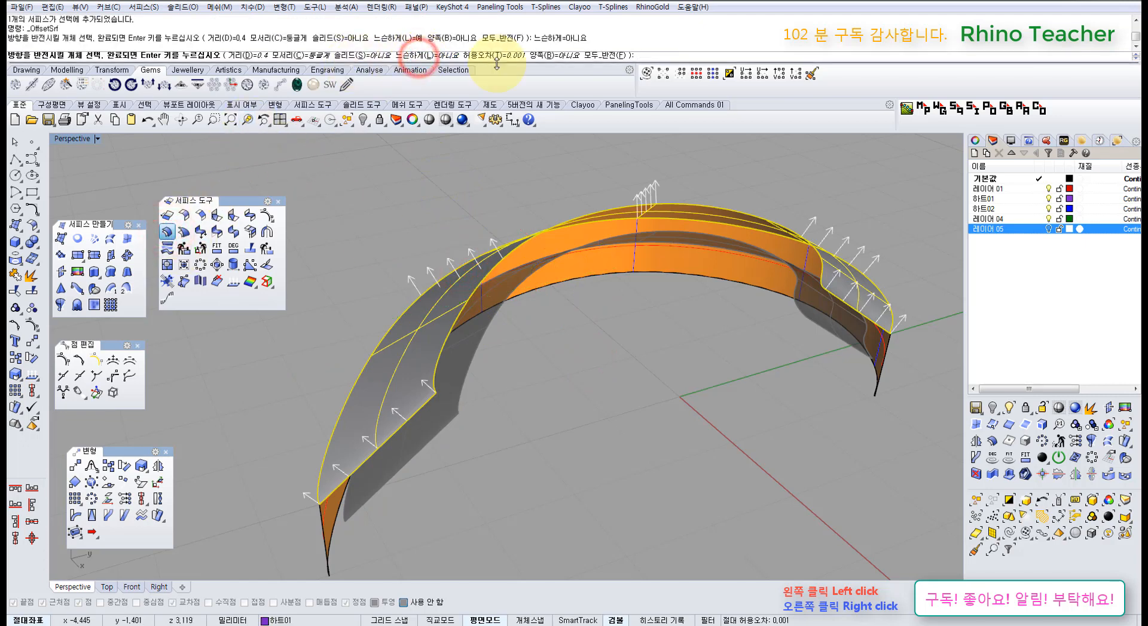
{"action": "left_click", "coordinate": [605, 55]}
{"action": "key", "text": "Return"}
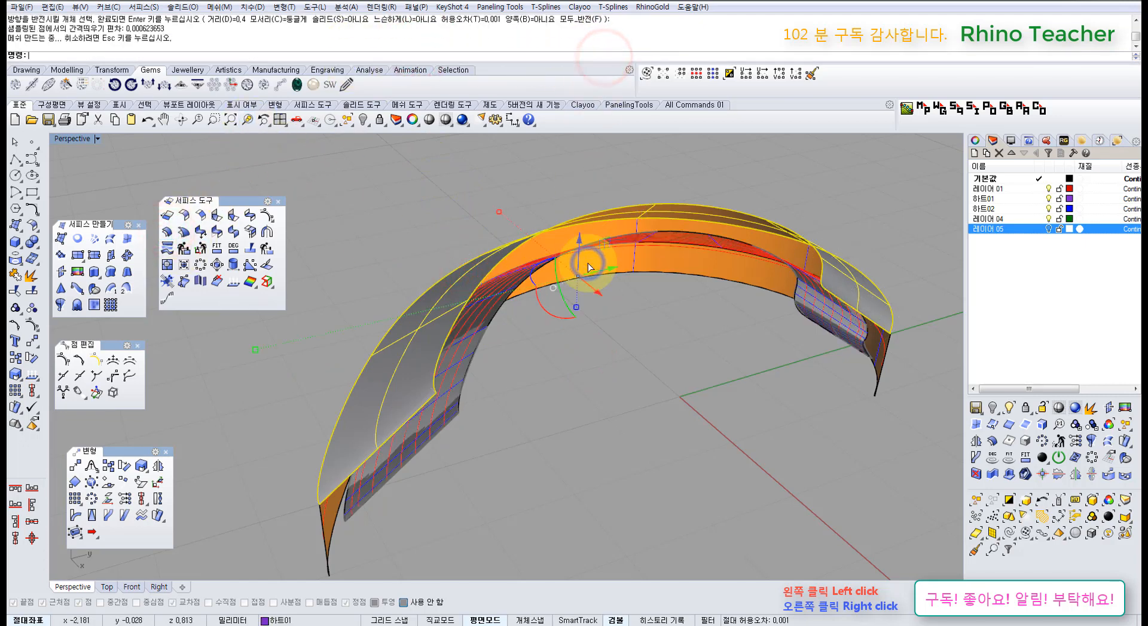
- Delete the dense non-loose offset surface and unlock the loose offset surface
{"action": "right_click_drag", "start_coordinate": [679, 408], "coordinate": [639, 379]}
{"action": "scroll", "coordinate": [819, 291], "scroll_direction": "up", "scroll_amount": 6}
{"action": "left_click", "coordinate": [774, 312]}
{"action": "scroll", "coordinate": [774, 313], "scroll_direction": "down", "scroll_amount": 5}
{"action": "key", "text": "Delete"}
{"action": "middle_click", "coordinate": [703, 317]}
{"action": "left_click", "coordinate": [701, 301]}
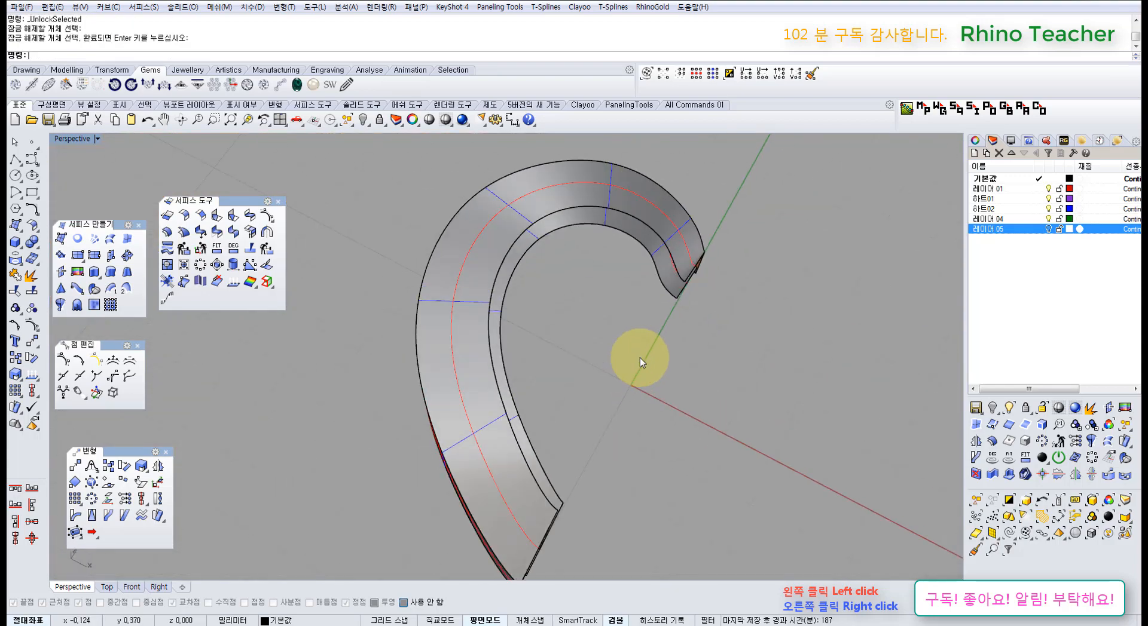
- Extrude the inner edge of the half-heart's top surface straight down past the loose offset surface, without caps
{"action": "right_click_drag", "start_coordinate": [639, 332], "coordinate": [678, 375]}
{"action": "key", "text": "ctrl+F1"}
{"action": "right_click_drag", "start_coordinate": [541, 328], "coordinate": [510, 325]}
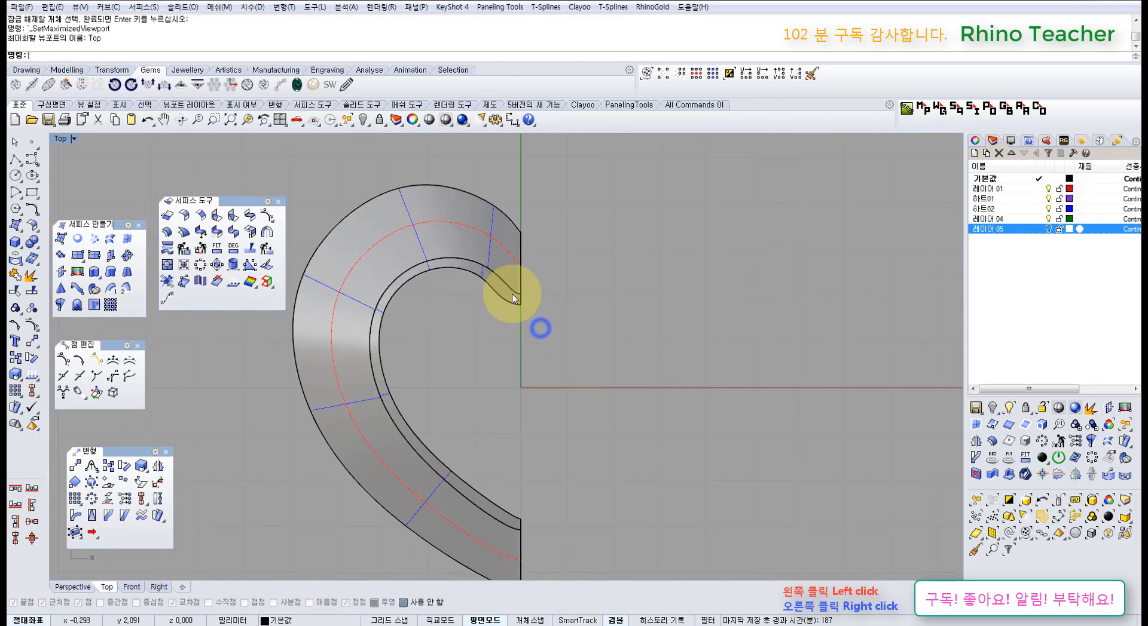
{"action": "scroll", "coordinate": [513, 299], "scroll_direction": "up", "scroll_amount": 3}
{"action": "scroll", "coordinate": [530, 309], "scroll_direction": "down", "scroll_amount": 3}
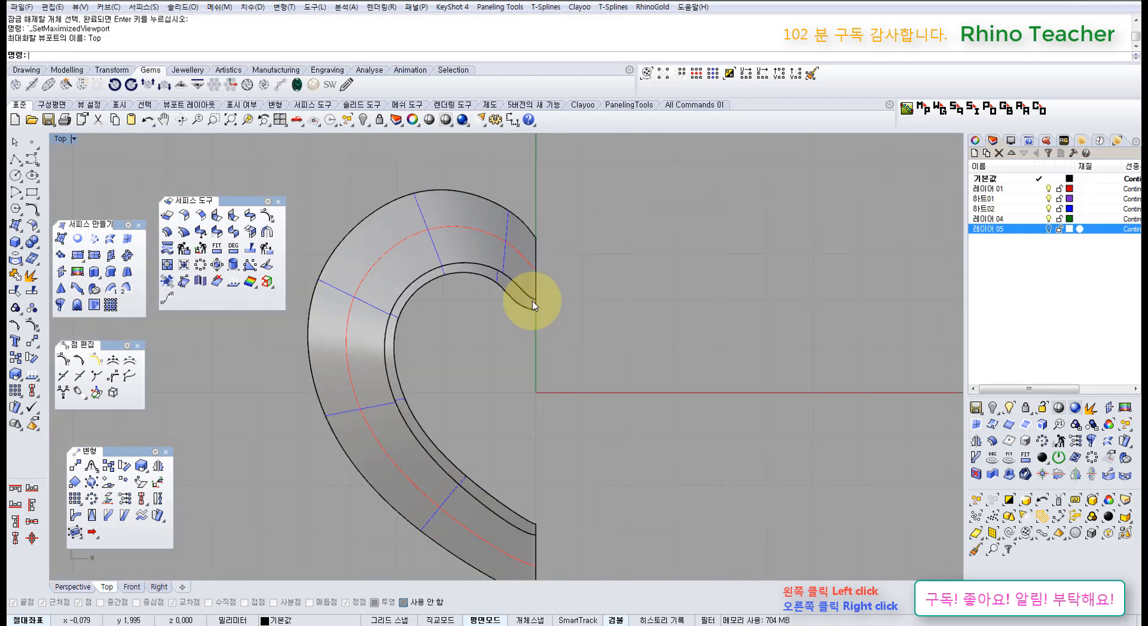
{"action": "key", "text": "ctrl+F4"}
{"action": "right_click_drag", "start_coordinate": [530, 302], "coordinate": [617, 329]}
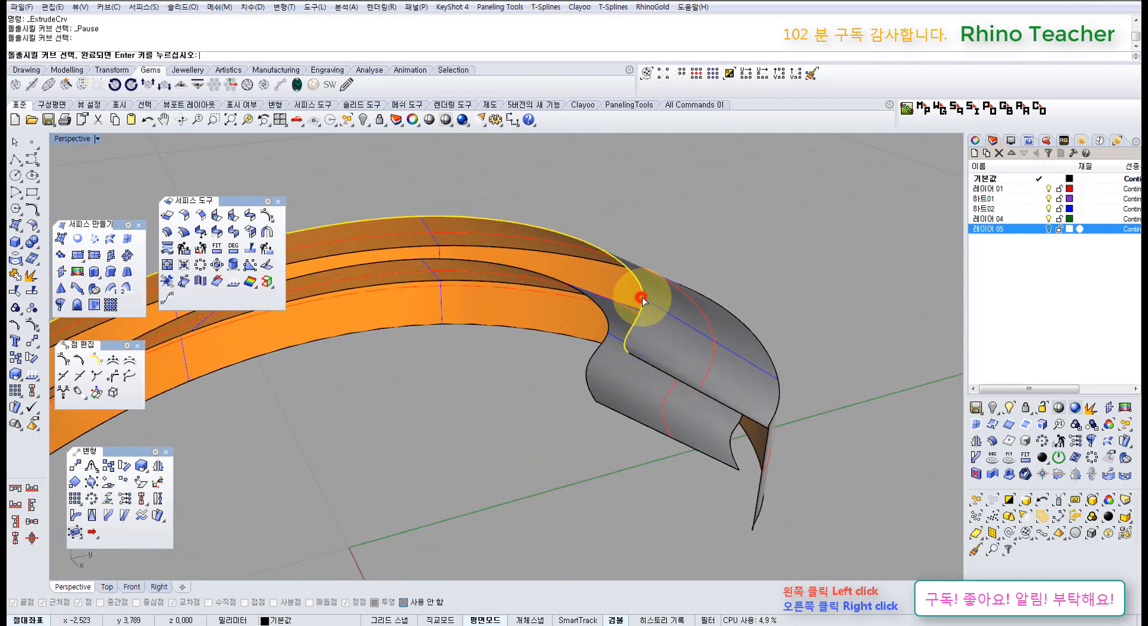
{"action": "right_click", "coordinate": [641, 332]}
{"action": "left_click", "coordinate": [633, 455]}
{"action": "scroll", "coordinate": [637, 419], "scroll_direction": "down", "scroll_amount": 5}
{"action": "right_click_drag", "start_coordinate": [637, 419], "coordinate": [718, 322], "text": "shift"}
{"action": "right_click_drag", "start_coordinate": [605, 315], "coordinate": [632, 305]}
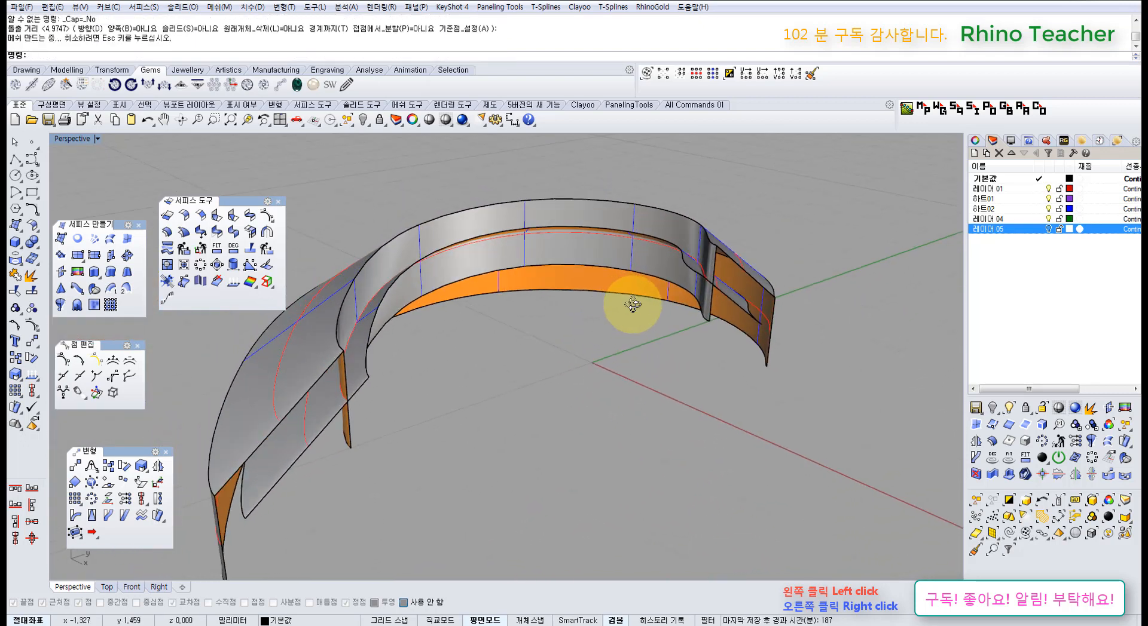
- Turn on the control points of the loose offset surface and try shifting one of its inner points freehand
{"action": "left_click", "coordinate": [321, 407]}
{"action": "key", "text": "F10"}
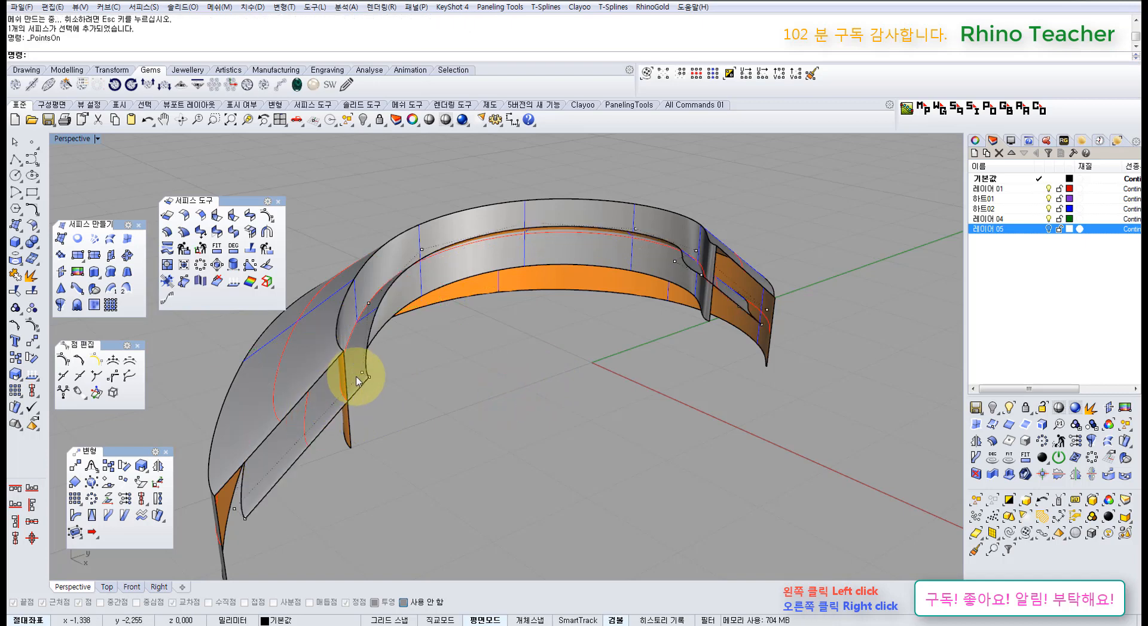
{"action": "left_click_drag", "start_coordinate": [359, 364], "coordinate": [376, 383]}
{"action": "key", "text": "ctrl+z"}
{"action": "left_click", "coordinate": [416, 396]}
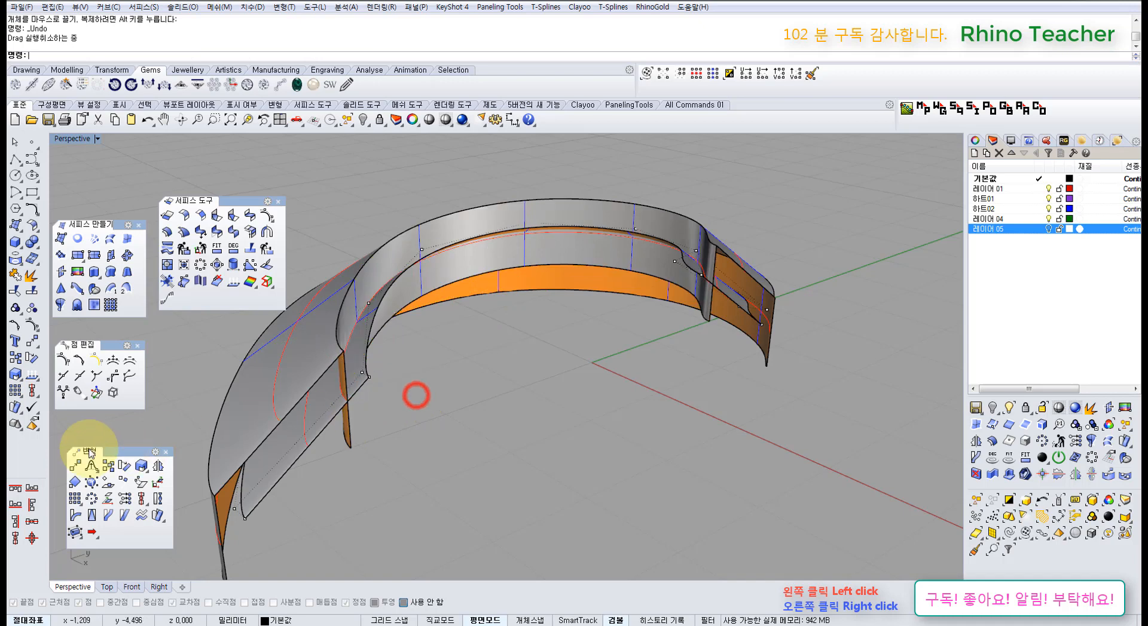
- Select the loose offset surface's inner-edge control points at one end and extend the selection along the whole U row
{"action": "right_click_drag", "start_coordinate": [514, 375], "coordinate": [496, 479]}
{"action": "right_click_drag", "start_coordinate": [464, 531], "coordinate": [471, 485], "text": "shift"}
{"action": "scroll", "coordinate": [469, 484], "scroll_direction": "up", "scroll_amount": 7}
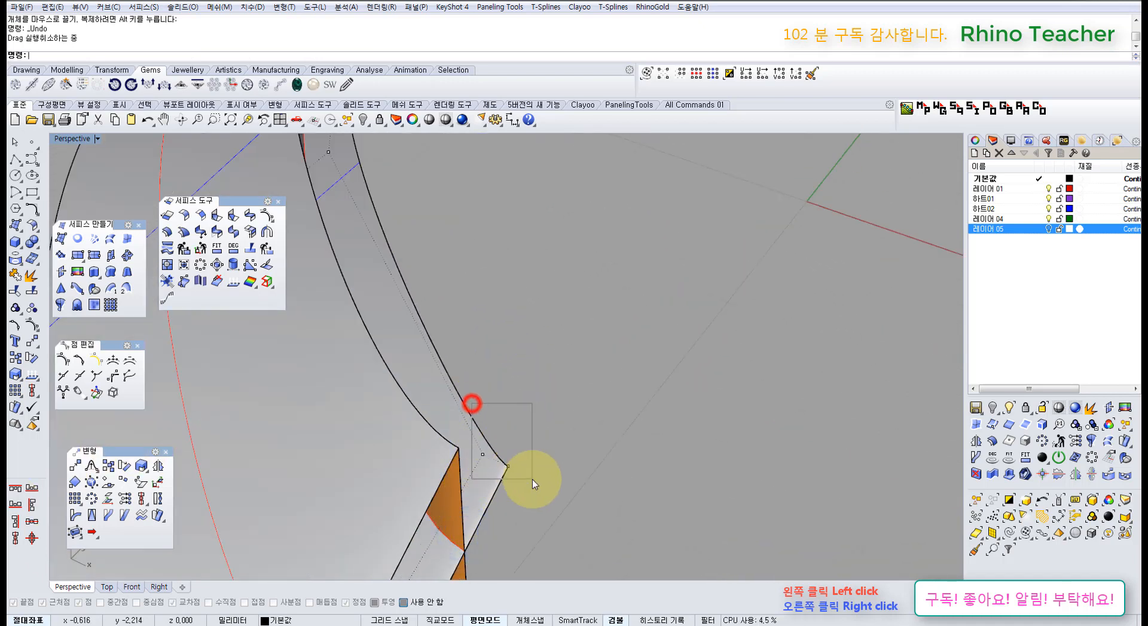
{"action": "left_click_drag", "start_coordinate": [532, 479], "coordinate": [535, 477]}
{"action": "scroll", "coordinate": [534, 472], "scroll_direction": "down", "scroll_amount": 5}
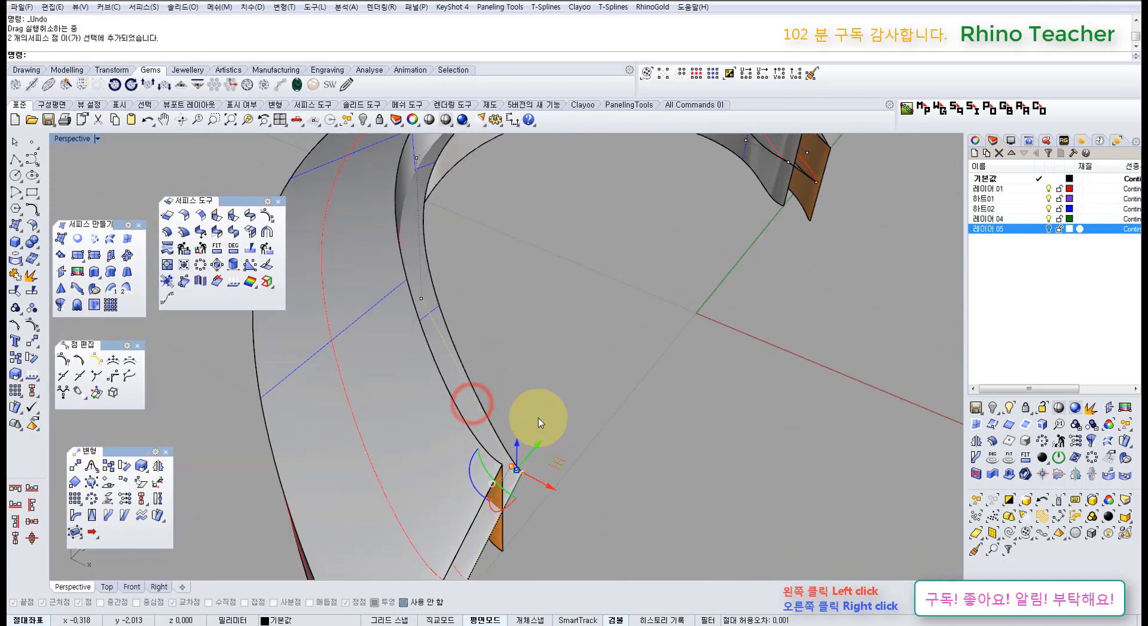
{"action": "left_click", "coordinate": [697, 74]}
{"action": "scroll", "coordinate": [584, 358], "scroll_direction": "down", "scroll_amount": 6}
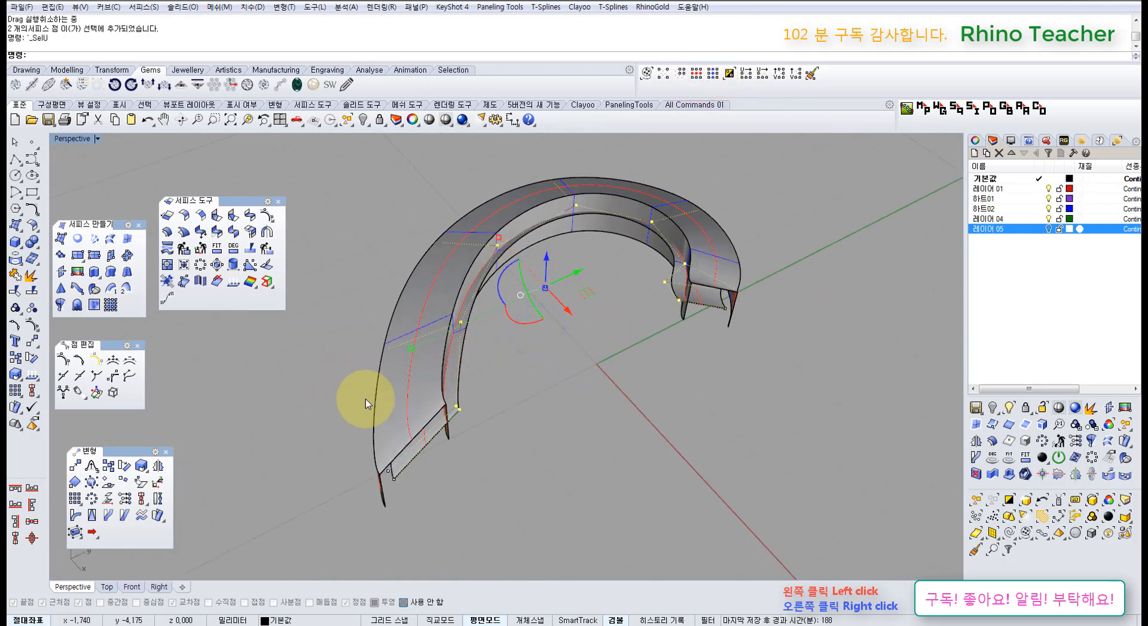
- Try to slide the selected inner row of control points along V with UVN move at a scale of 0.5
{"action": "mouse_move", "coordinate": [503, 405]}
{"action": "right_mouse_down"}
{"action": "mouse_move", "coordinate": [478, 392]}
{"action": "mouse_move", "coordinate": [484, 403]}
{"action": "right_mouse_up"}
{"action": "scroll", "coordinate": [420, 419], "scroll_direction": "up", "scroll_amount": 3}
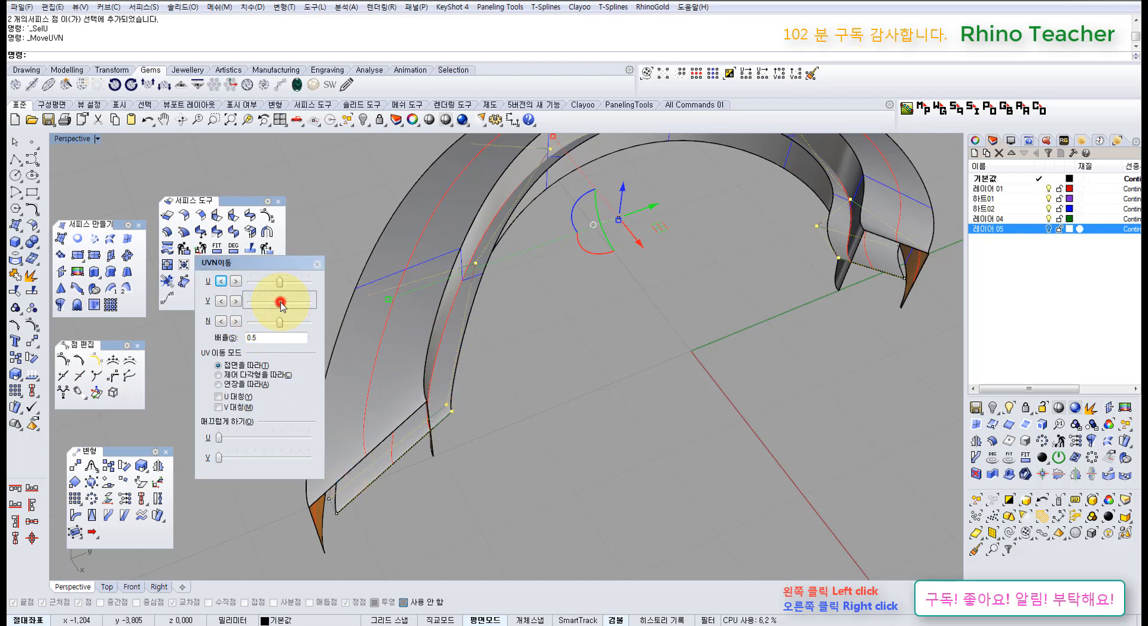
{"action": "left_click_drag", "start_coordinate": [299, 302], "coordinate": [302, 315]}
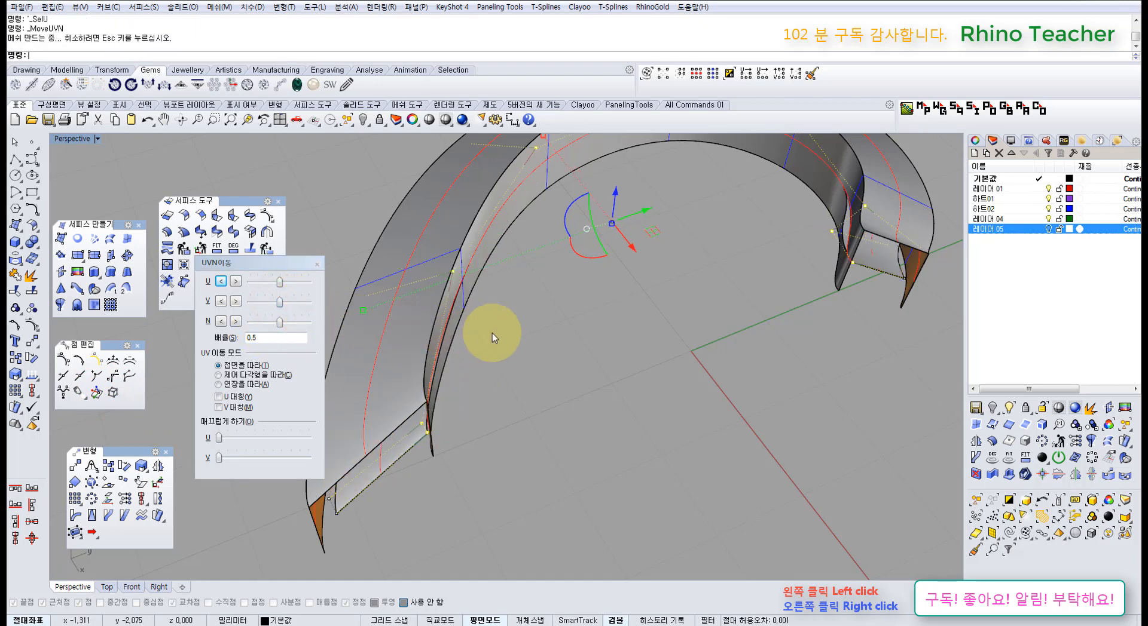
{"action": "right_click_drag", "start_coordinate": [502, 326], "coordinate": [507, 459]}
{"action": "key", "text": "ctrl+z"}
- Try deleting the loose offset surface beneath the half-heart's top surface
{"action": "left_click", "coordinate": [420, 430]}
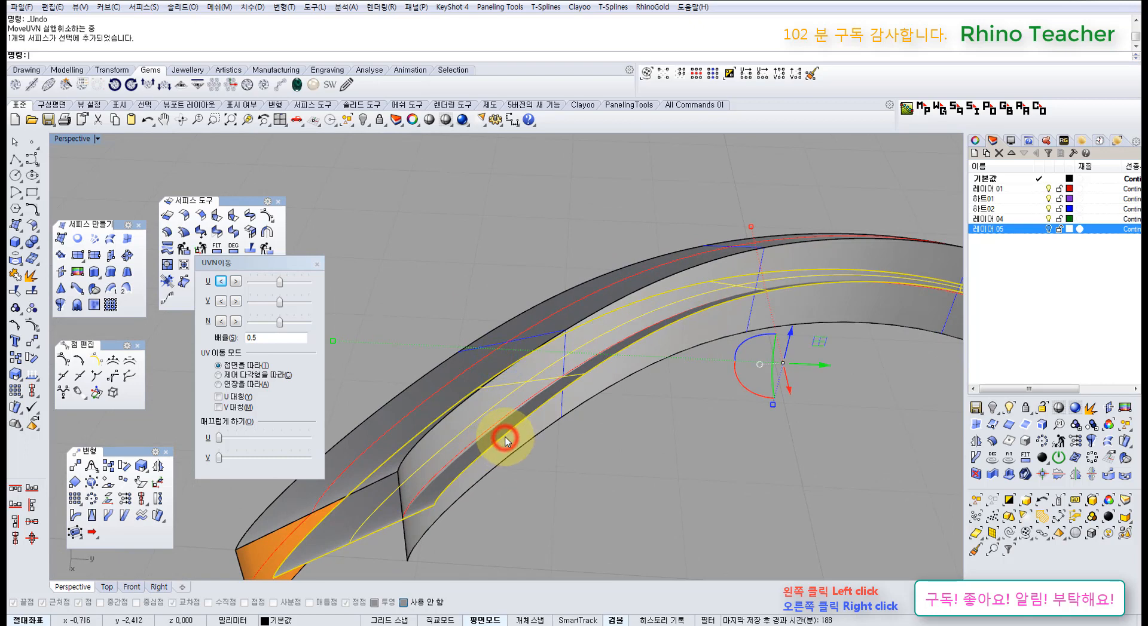
{"action": "key", "text": "Delete"}
{"action": "left_click", "coordinate": [506, 441]}
{"action": "right_click_drag", "start_coordinate": [515, 446], "coordinate": [545, 404]}
{"action": "right_click_drag", "start_coordinate": [556, 287], "coordinate": [578, 258]}
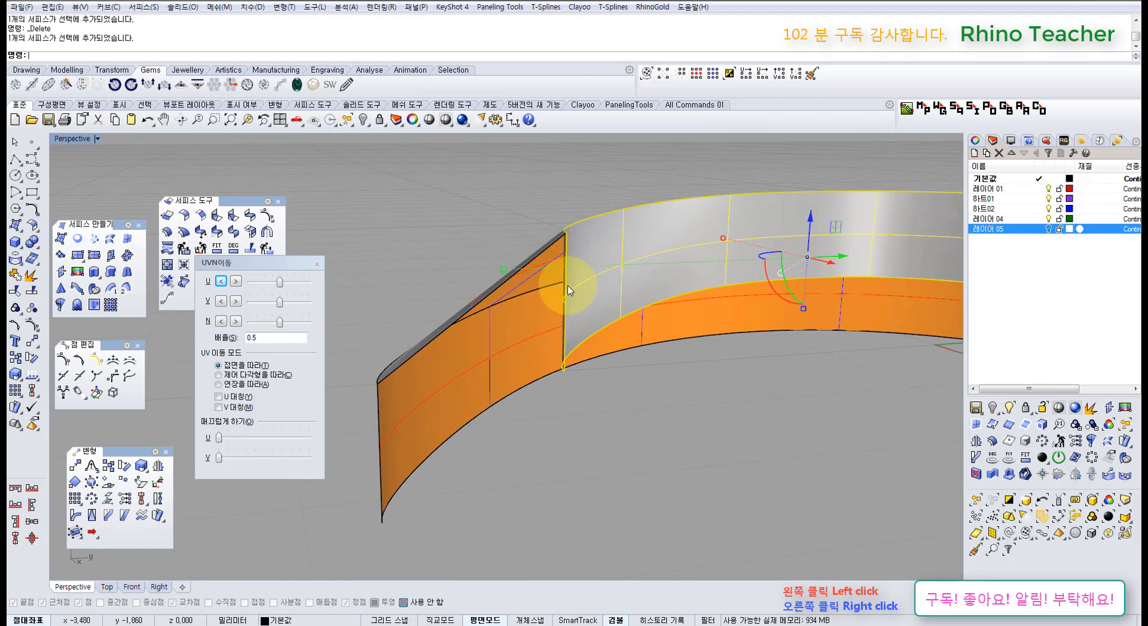
{"action": "key", "text": "ctrl+z"}
{"action": "right_click_drag", "start_coordinate": [555, 263], "coordinate": [558, 341]}
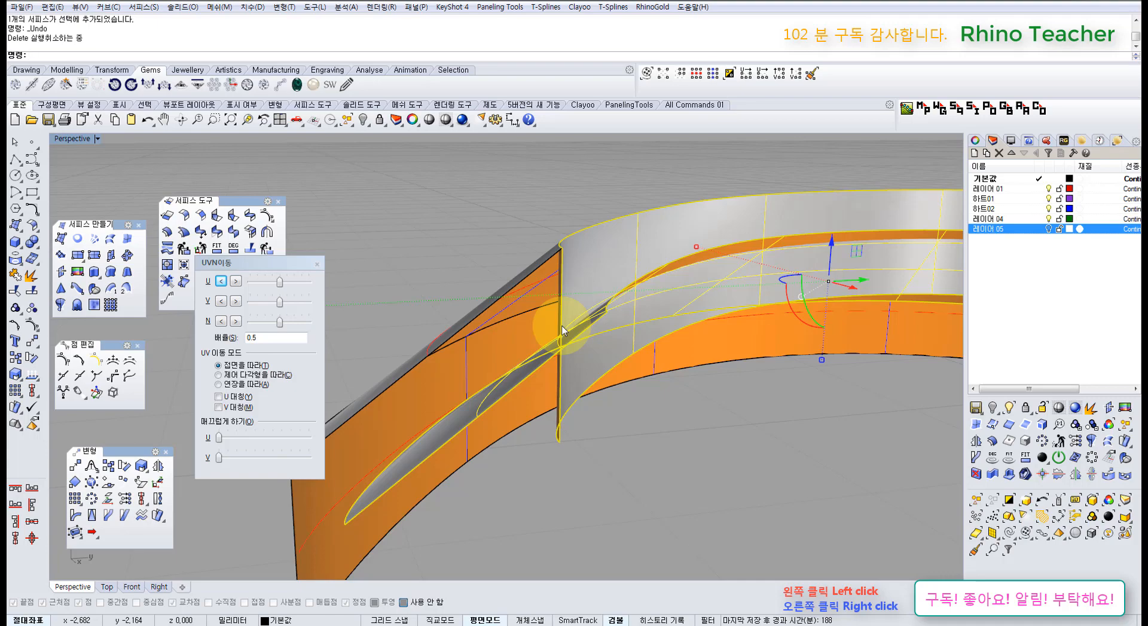
{"action": "right_click_drag", "start_coordinate": [562, 331], "coordinate": [524, 472]}
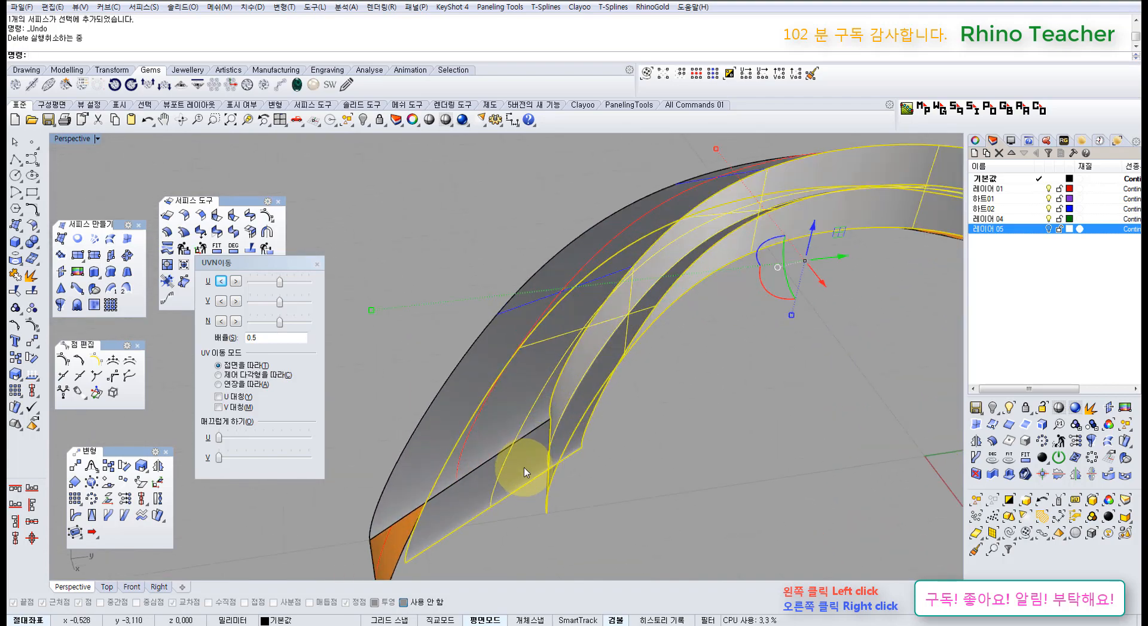
- Delete the loose offset surface and the extruded inner wall of the half-heart
{"action": "left_click", "coordinate": [523, 469]}
{"action": "key", "text": "Delete"}
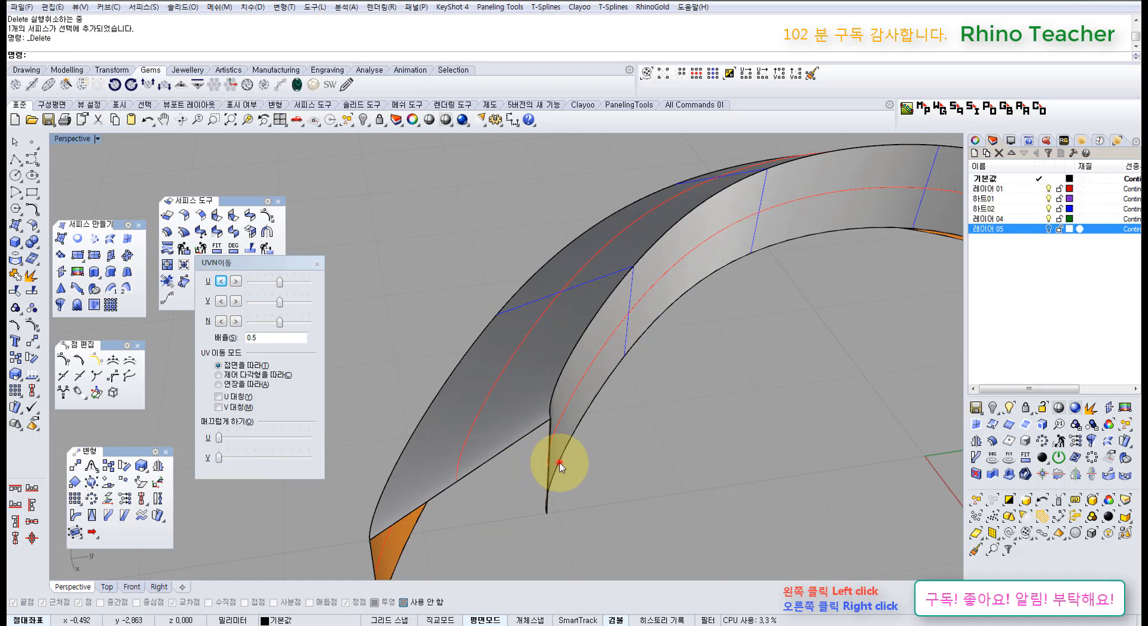
{"action": "left_click", "coordinate": [559, 466]}
- Lock the half-heart's outer side wall
{"action": "right_click_drag", "start_coordinate": [454, 495], "coordinate": [416, 433]}
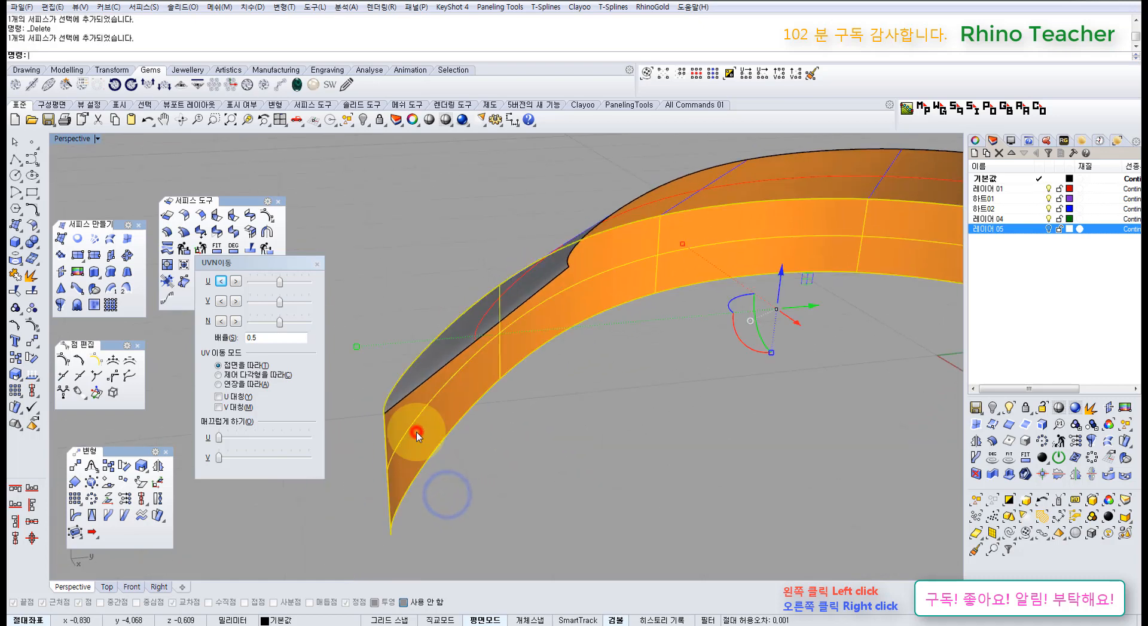
{"action": "key", "text": "ctrl+l"}
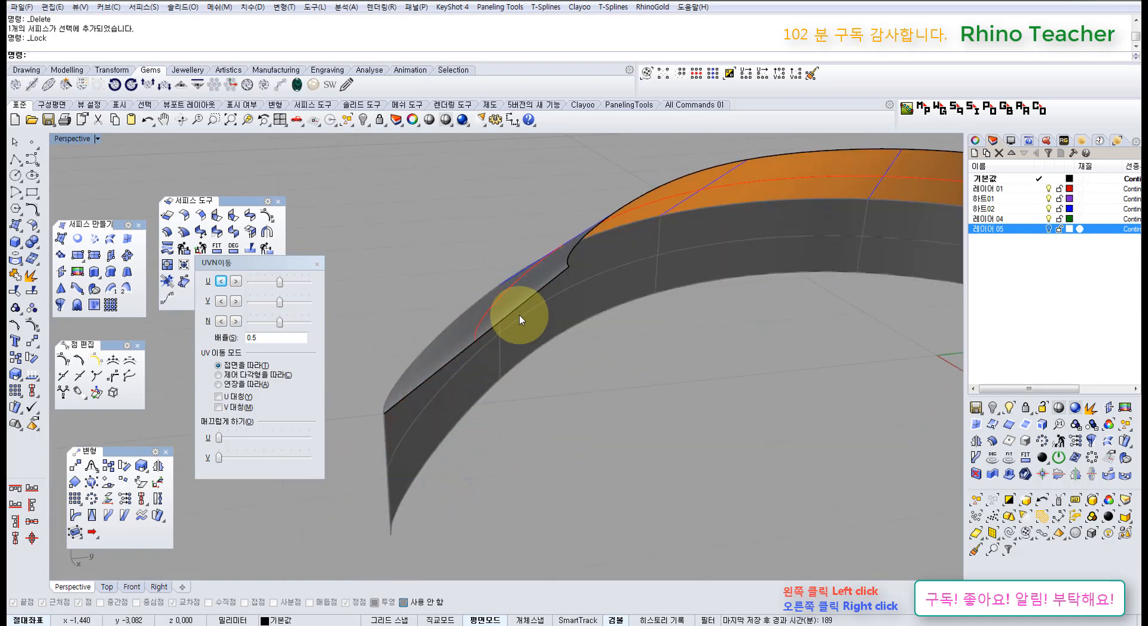
{"action": "key", "text": "space"}
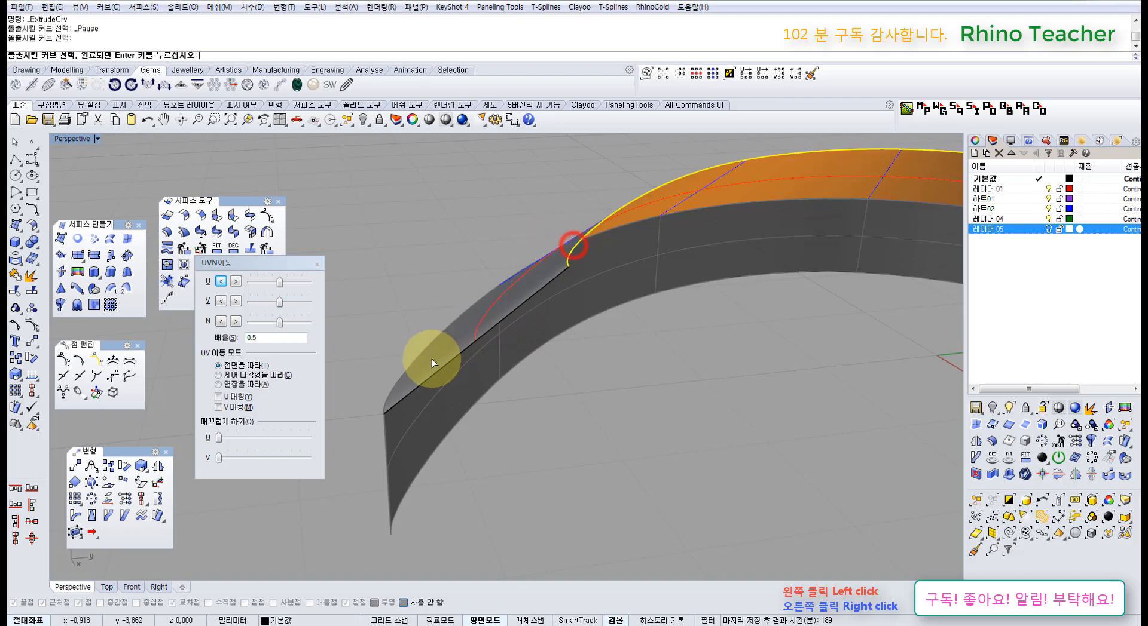
{"action": "right_click", "coordinate": [409, 366]}
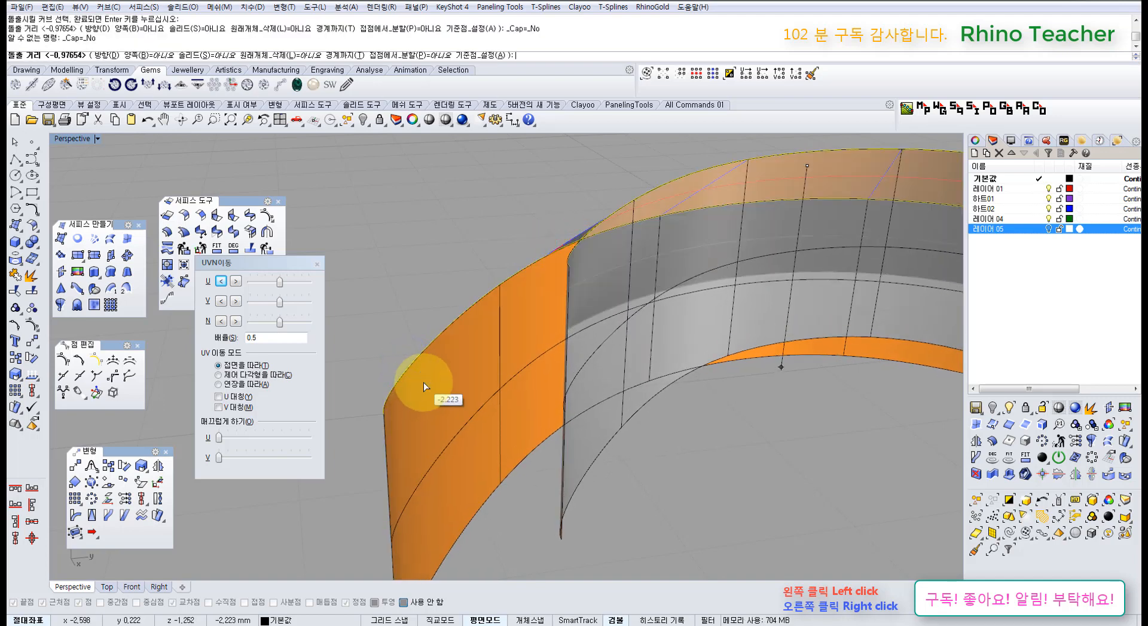
{"action": "key", "text": "ctrl+F3"}
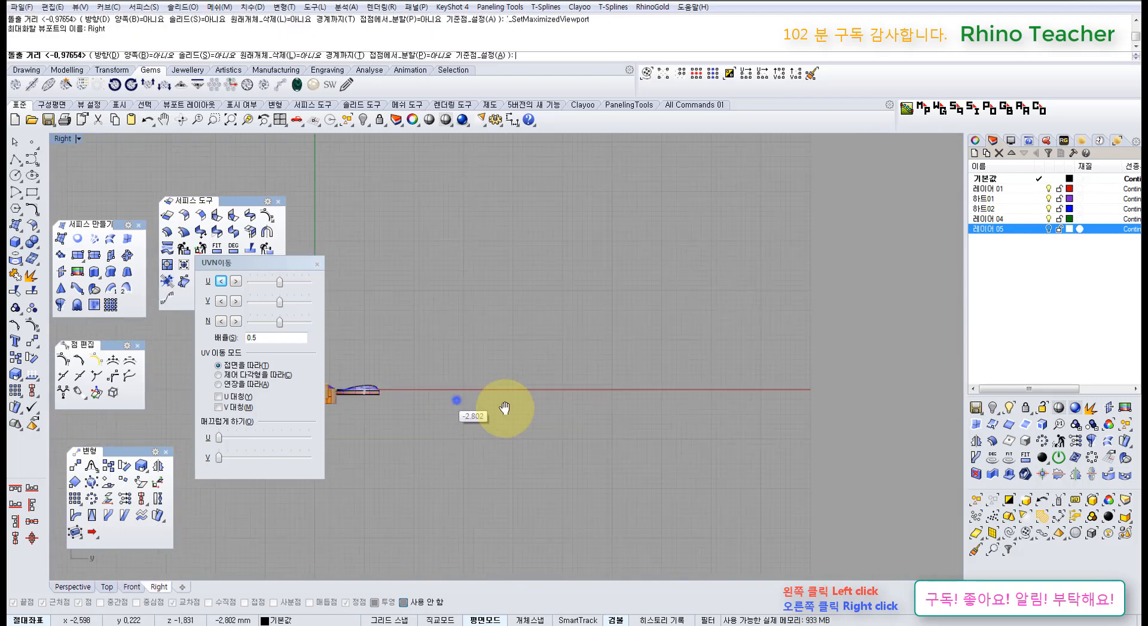
{"action": "right_click_drag", "start_coordinate": [504, 408], "coordinate": [501, 419]}
{"action": "scroll", "coordinate": [501, 418], "scroll_direction": "up", "scroll_amount": 4}
{"action": "right_click", "coordinate": [492, 425]}
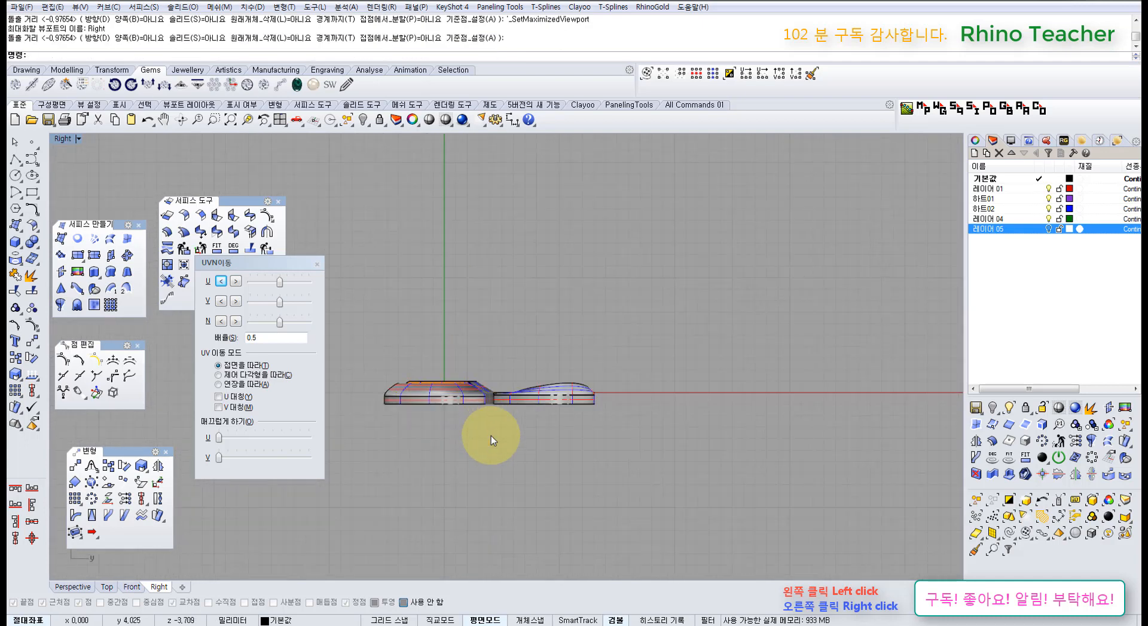
- In the Top view, move all the finished hearts together well away from the half-heart along Y
{"action": "key", "text": "ctrl+F1"}
{"action": "scroll", "coordinate": [522, 417], "scroll_direction": "down", "scroll_amount": 8}
{"action": "right_click_drag", "start_coordinate": [643, 405], "coordinate": [492, 425]}
{"action": "left_click_drag", "start_coordinate": [725, 490], "coordinate": [565, 303]}
{"action": "right_click_drag", "start_coordinate": [601, 325], "coordinate": [544, 454]}
{"action": "left_click_drag", "start_coordinate": [607, 453], "coordinate": [617, 201]}
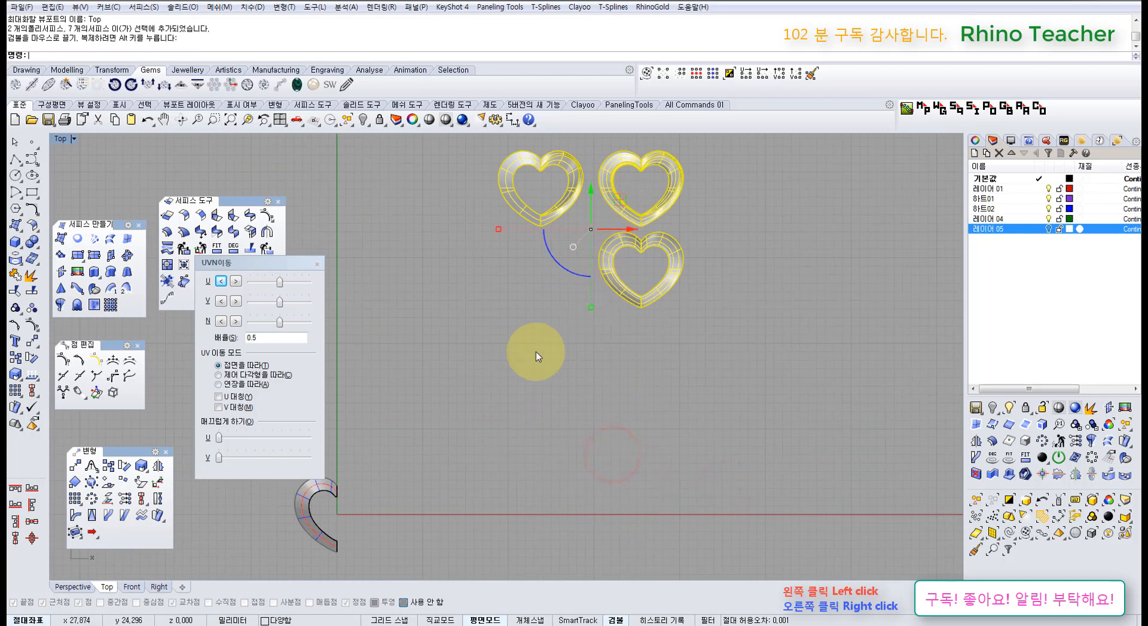
- Extrude both the inner and outer curved edges of the half-heart's top surface straight down as open surfaces with Solid set to No
{"action": "key", "text": "ctrl+F4"}
{"action": "right_click_drag", "start_coordinate": [451, 475], "coordinate": [544, 428]}
{"action": "left_click", "coordinate": [94, 270]}
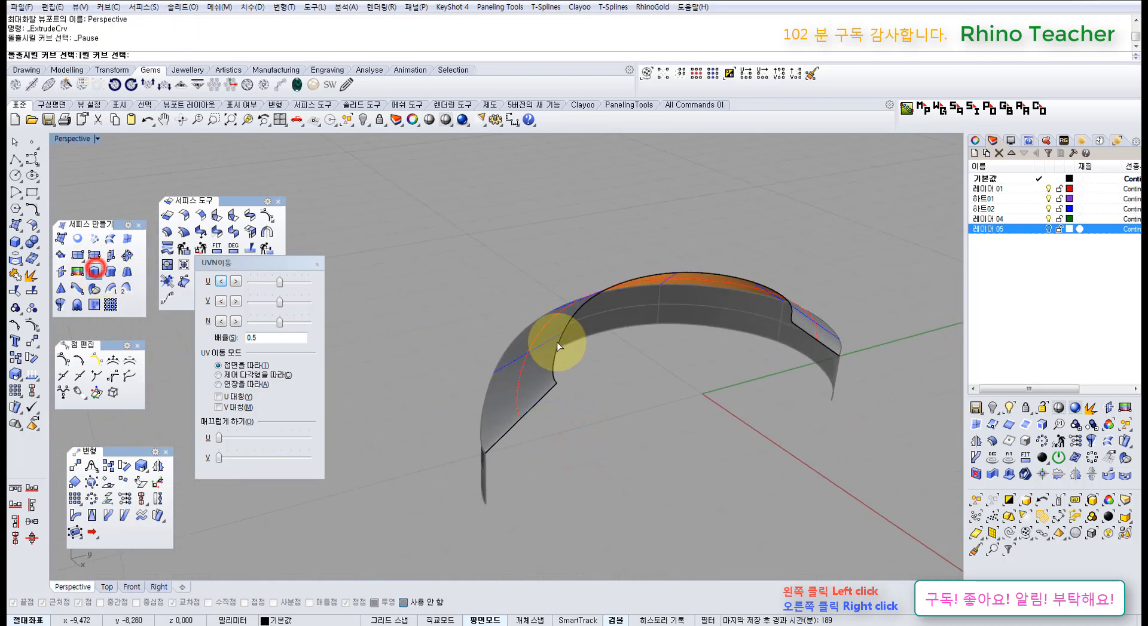
{"action": "left_click", "coordinate": [553, 347]}
{"action": "right_click_drag", "start_coordinate": [510, 409], "coordinate": [490, 400]}
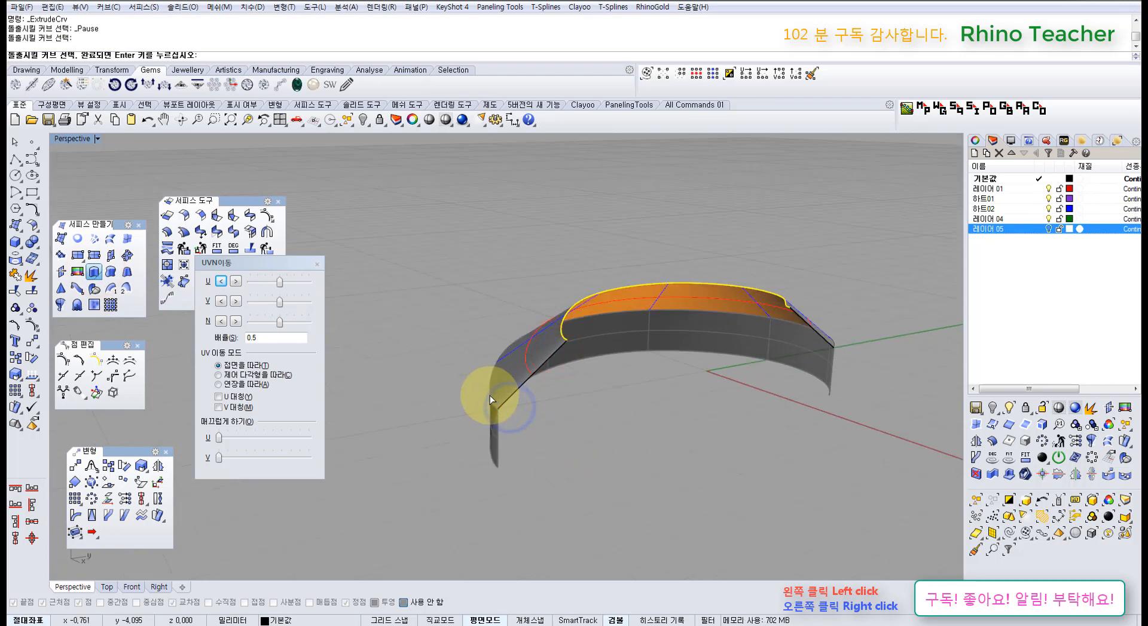
{"action": "right_click", "coordinate": [491, 398]}
{"action": "right_click", "coordinate": [520, 395]}
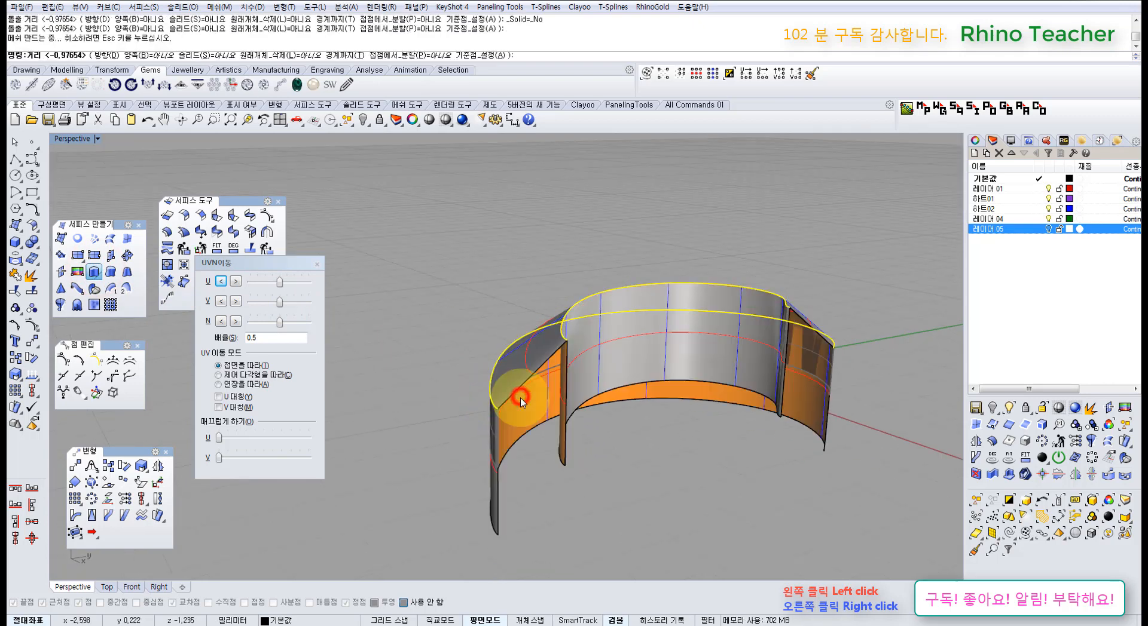
- In the Right view, draw a straight polyline from the sloped end edge's lower corner along the slope and past its upper corner
{"action": "key", "text": "ctrl+F2"}
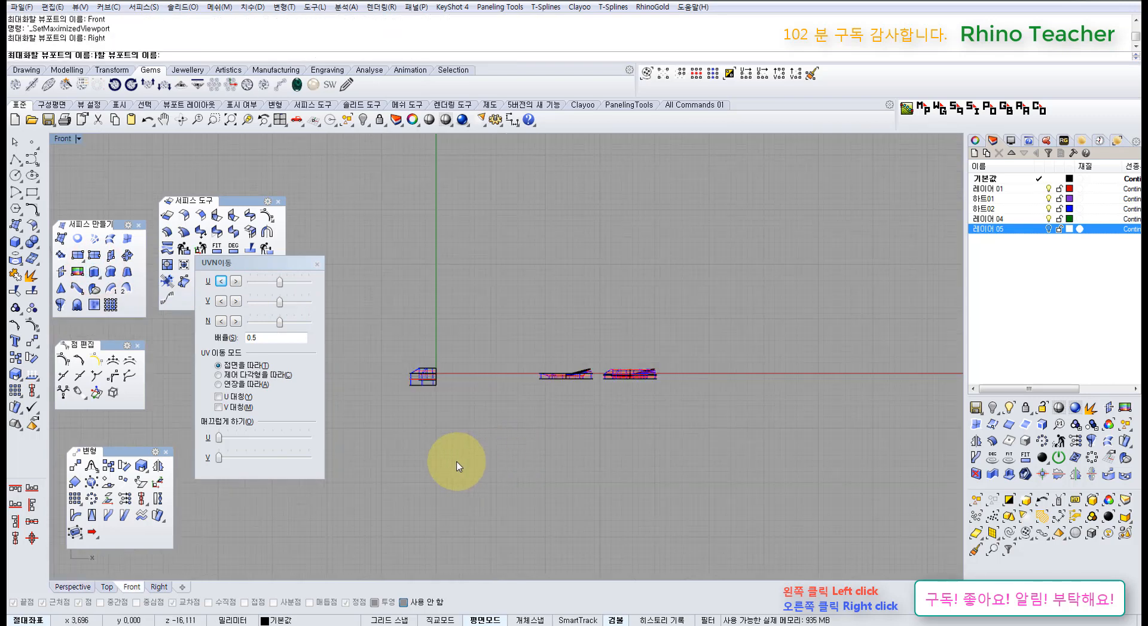
{"action": "right_click_drag", "start_coordinate": [436, 440], "coordinate": [530, 443]}
{"action": "scroll", "coordinate": [494, 410], "scroll_direction": "up", "scroll_amount": 12}
{"action": "right_click_drag", "start_coordinate": [718, 420], "coordinate": [666, 447]}
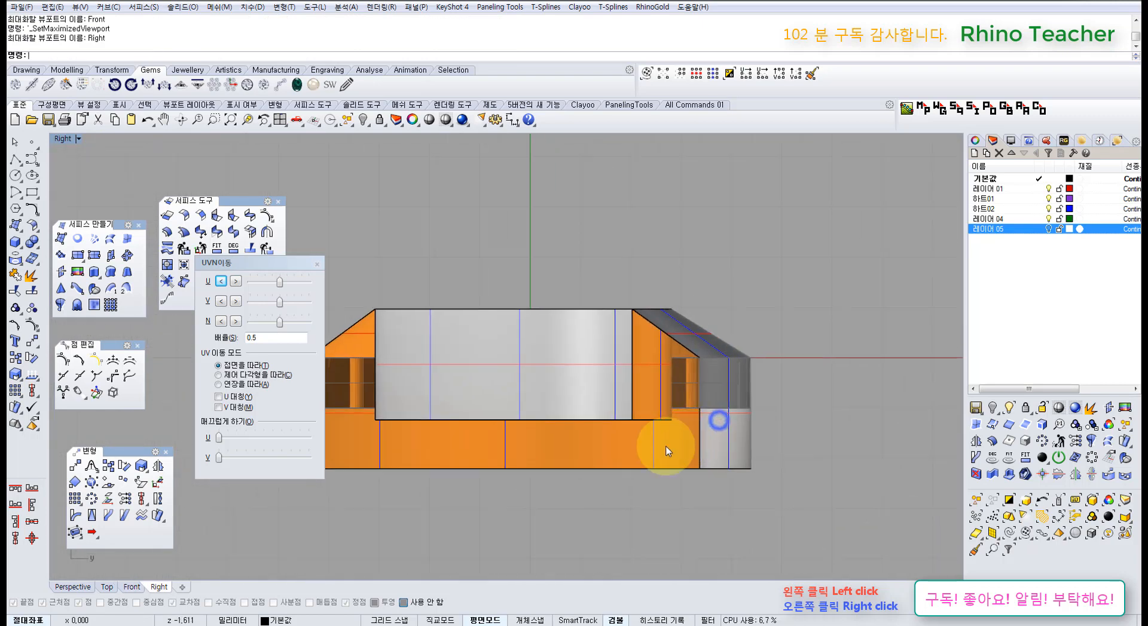
{"action": "right_click_drag", "start_coordinate": [559, 465], "coordinate": [615, 469]}
{"action": "left_click_drag", "start_coordinate": [353, 409], "coordinate": [352, 408]}
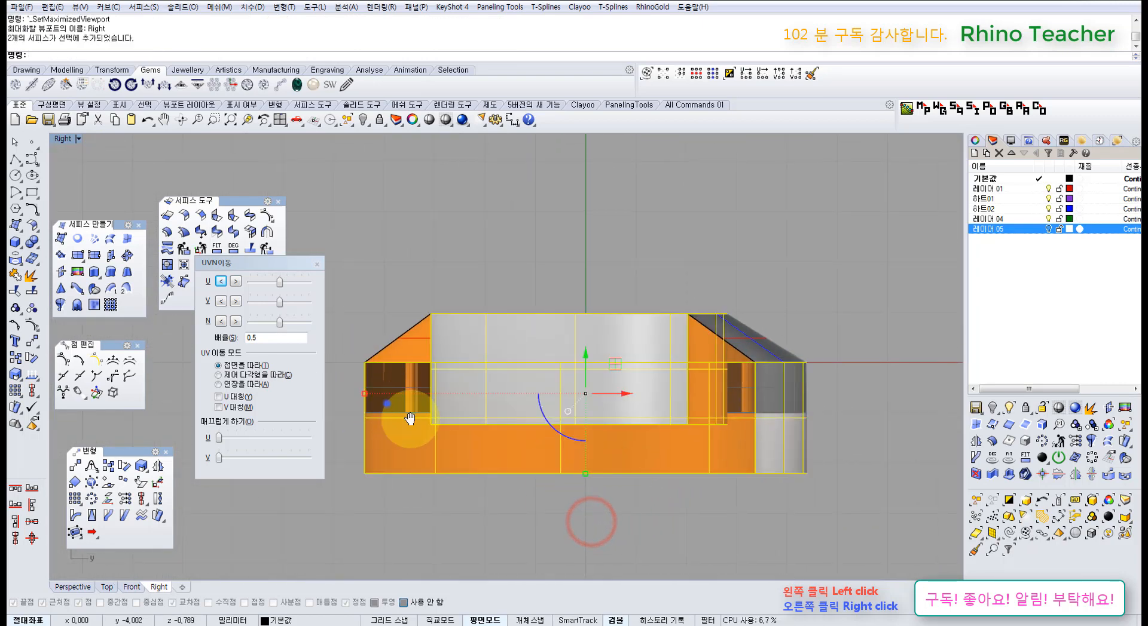
{"action": "scroll", "coordinate": [468, 387], "scroll_direction": "up", "scroll_amount": 6}
{"action": "scroll", "coordinate": [479, 372], "scroll_direction": "down", "scroll_amount": 2}
{"action": "right_click_drag", "start_coordinate": [501, 389], "coordinate": [509, 360]}
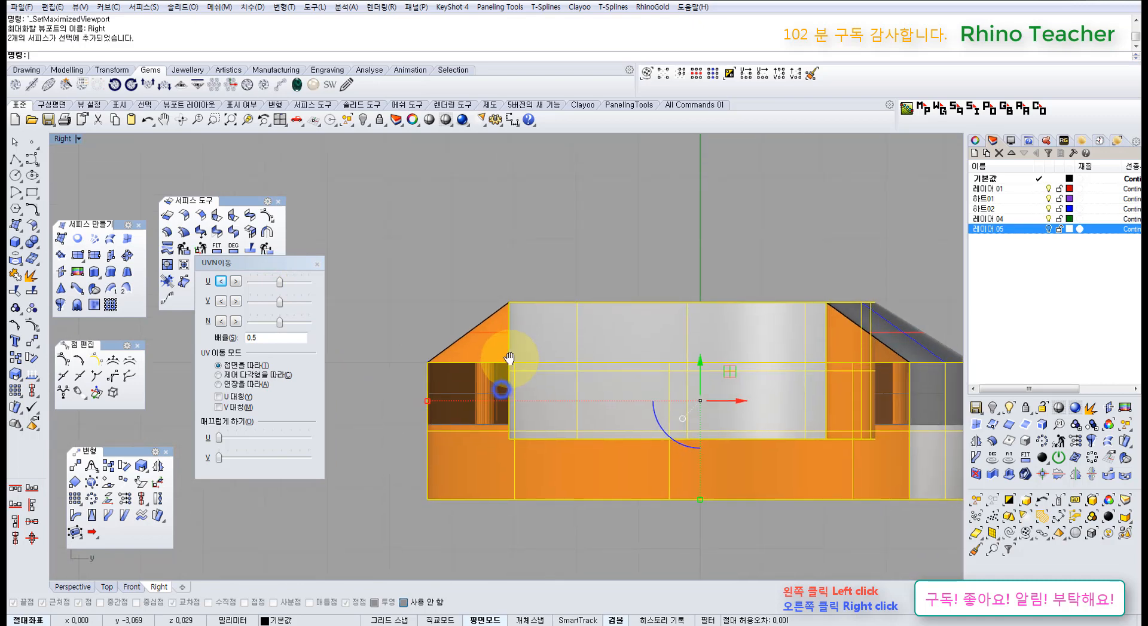
{"action": "left_click", "coordinate": [16, 160]}
{"action": "scroll", "coordinate": [441, 312], "scroll_direction": "up", "scroll_amount": 2}
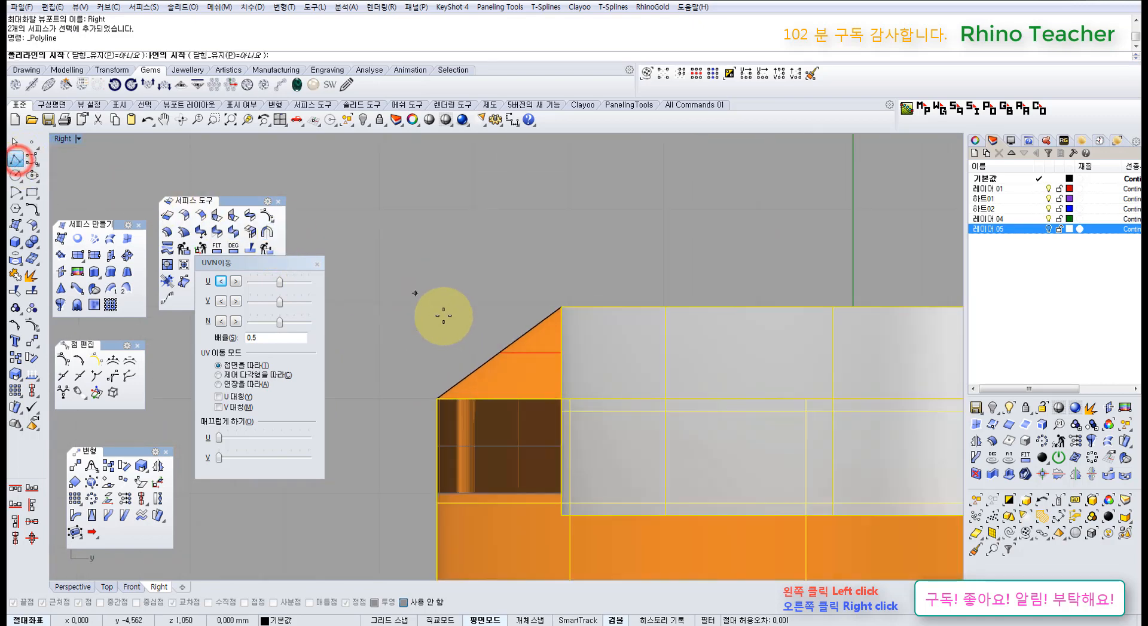
{"action": "left_click", "coordinate": [437, 400]}
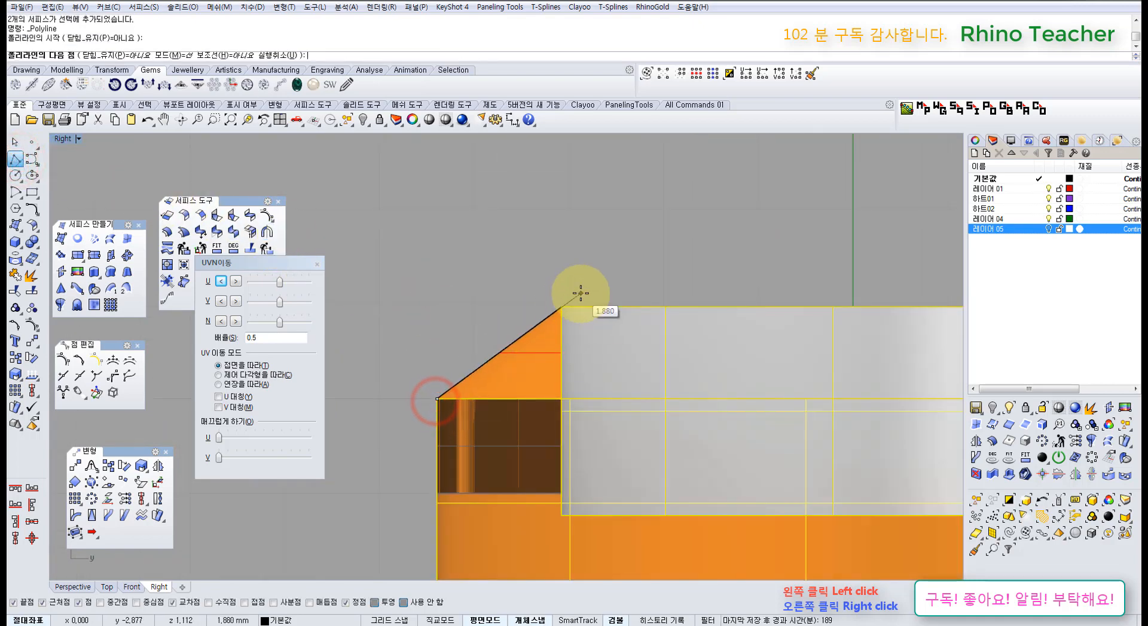
{"action": "left_click", "coordinate": [609, 270]}
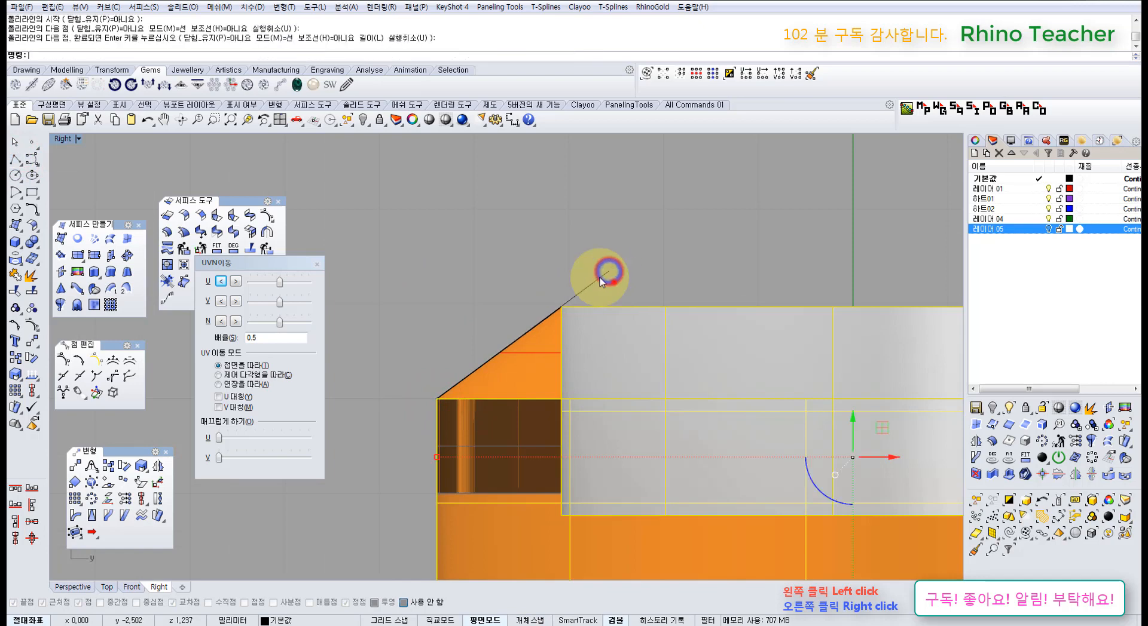
{"action": "key", "text": "Return"}
- Move the sloped polyline 0.4 mm toward the inside of the half-heart, perpendicular to the slope
{"action": "scroll", "coordinate": [538, 251], "scroll_direction": "up", "scroll_amount": 2}
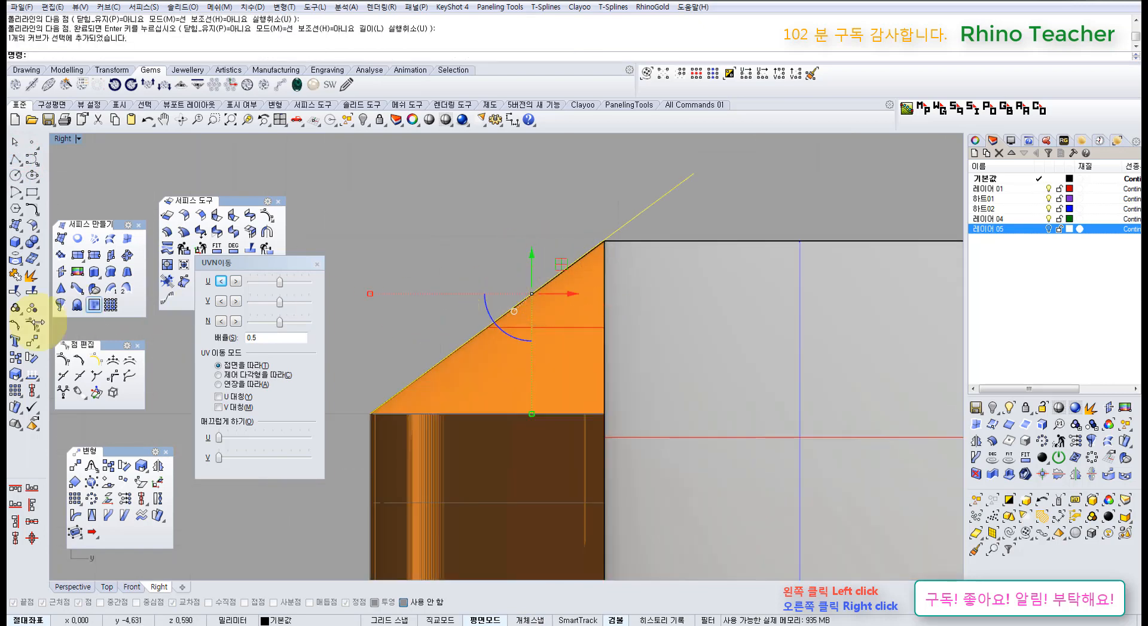
{"action": "left_click", "coordinate": [413, 272]}
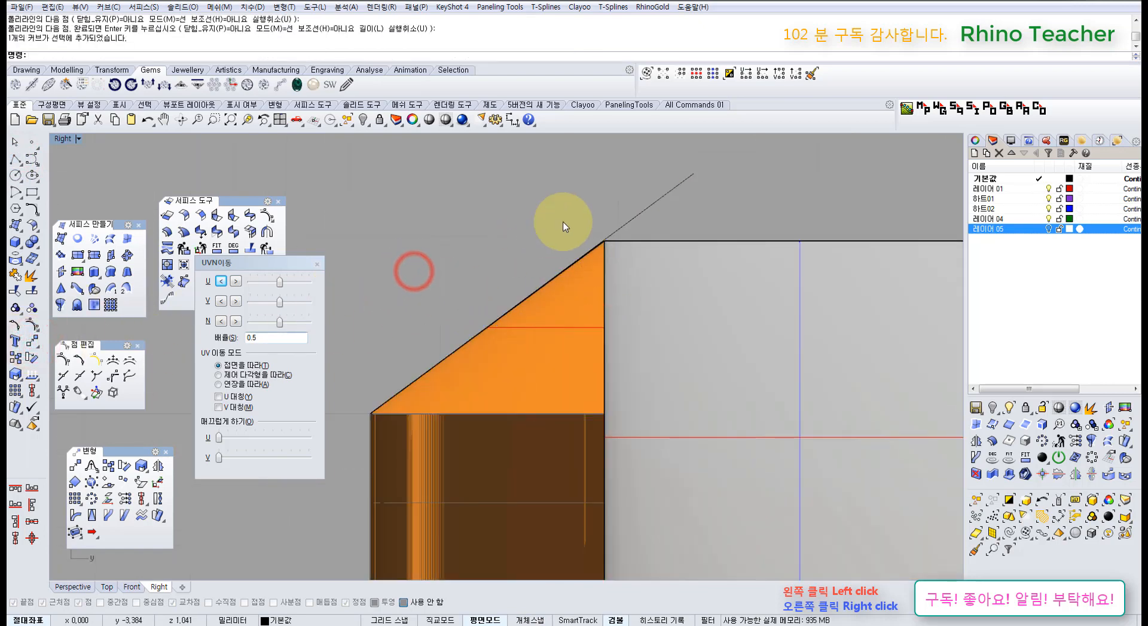
{"action": "left_click", "coordinate": [630, 221]}
{"action": "left_click", "coordinate": [32, 340]}
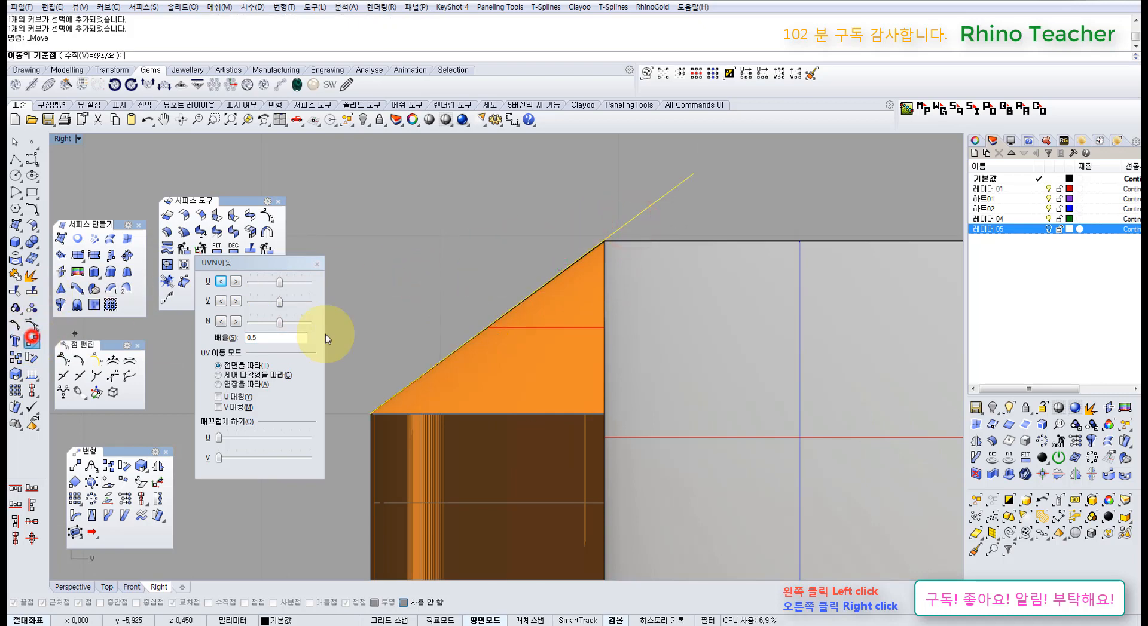
{"action": "left_click", "coordinate": [430, 257]}
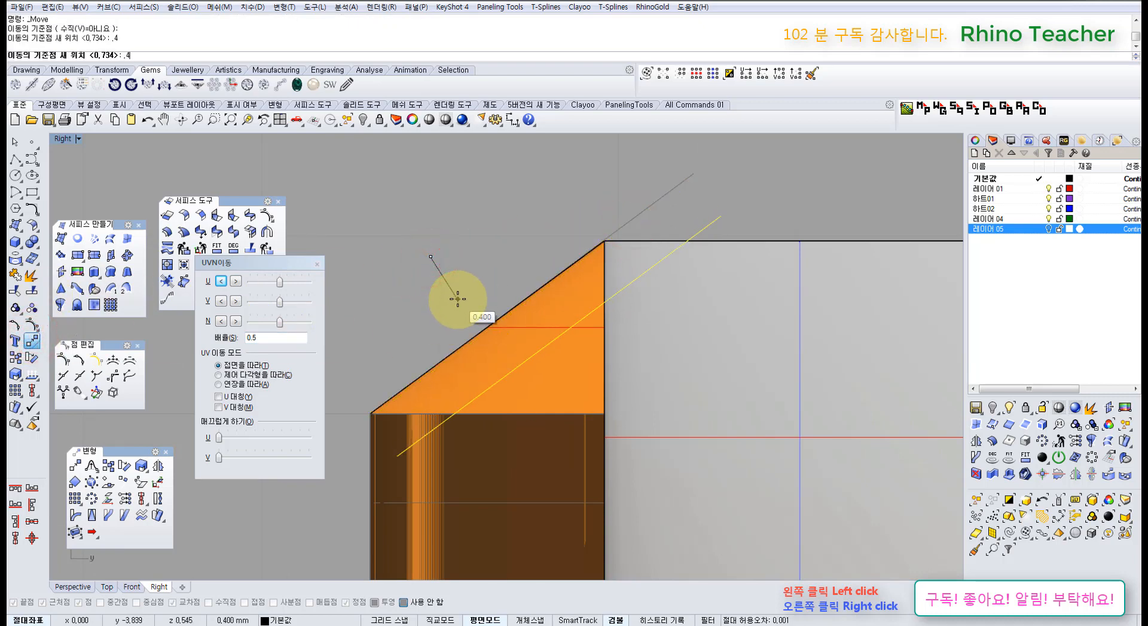
{"action": "left_click", "coordinate": [485, 314]}
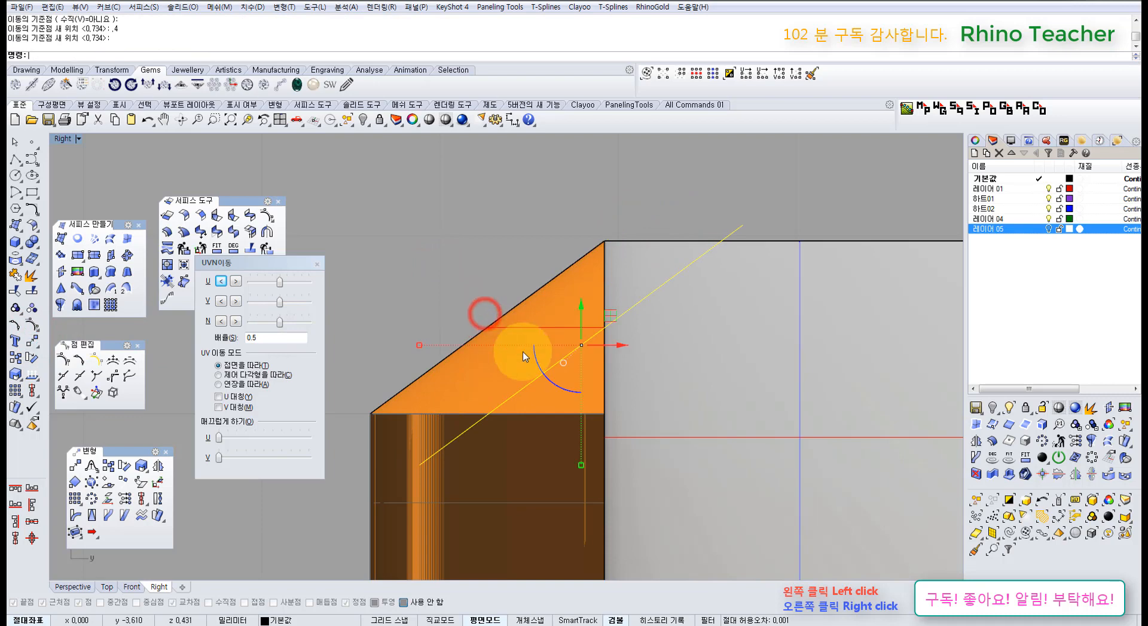
- Turn on the control points of both extruded edge walls, inner and outer, in the Right view
{"action": "scroll", "coordinate": [529, 358], "scroll_direction": "down", "scroll_amount": 10}
{"action": "right_click_drag", "start_coordinate": [556, 382], "coordinate": [538, 313]}
{"action": "left_click", "coordinate": [425, 457]}
{"action": "left_click", "coordinate": [567, 375]}
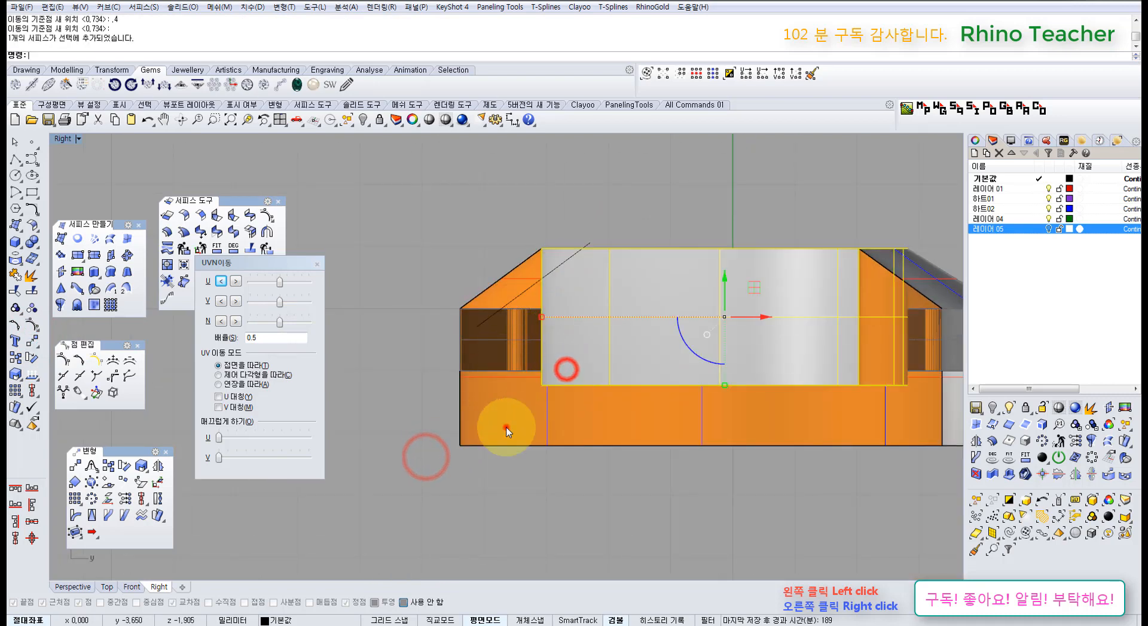
{"action": "left_click", "coordinate": [496, 428], "text": "shift"}
{"action": "key", "text": "F10"}
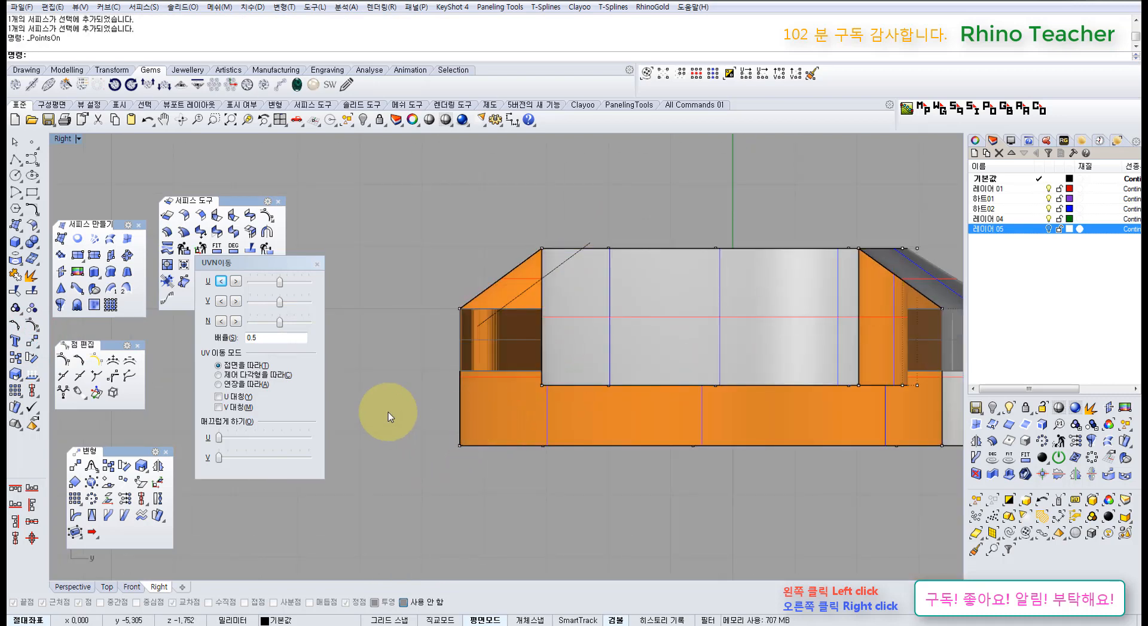
- Move the outer wall's bottom control points straight up to shorten the wall
{"action": "left_click_drag", "start_coordinate": [380, 414], "coordinate": [726, 501]}
{"action": "scroll", "coordinate": [661, 464], "scroll_direction": "down", "scroll_amount": 3}
{"action": "left_click_drag", "start_coordinate": [555, 476], "coordinate": [423, 441]}
{"action": "scroll", "coordinate": [543, 430], "scroll_direction": "up", "scroll_amount": 6}
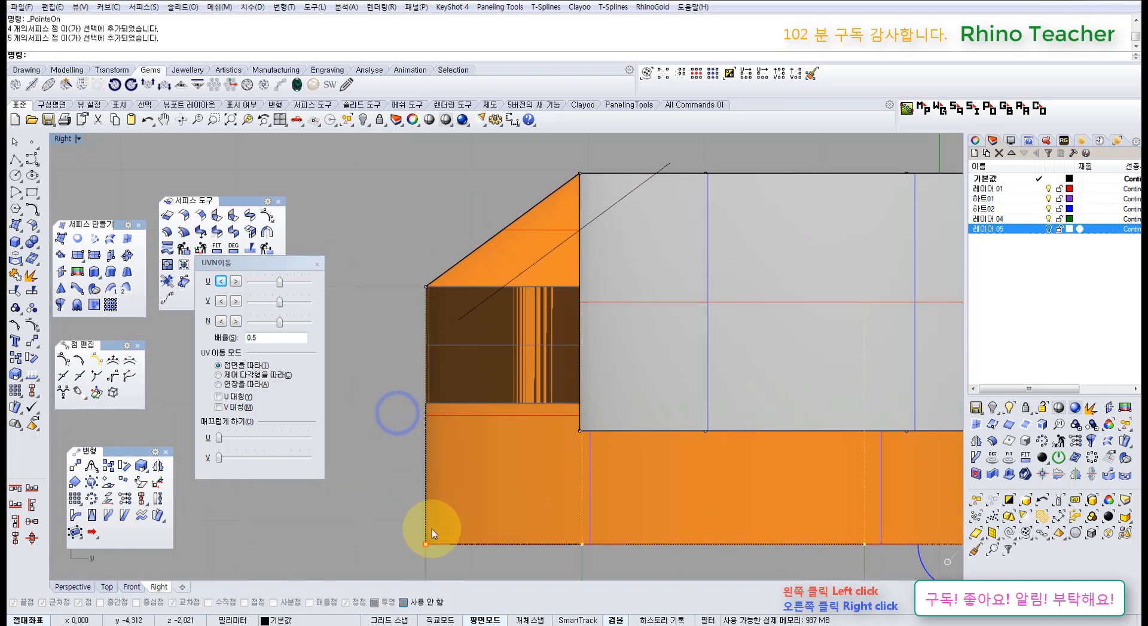
{"action": "left_click", "coordinate": [33, 343]}
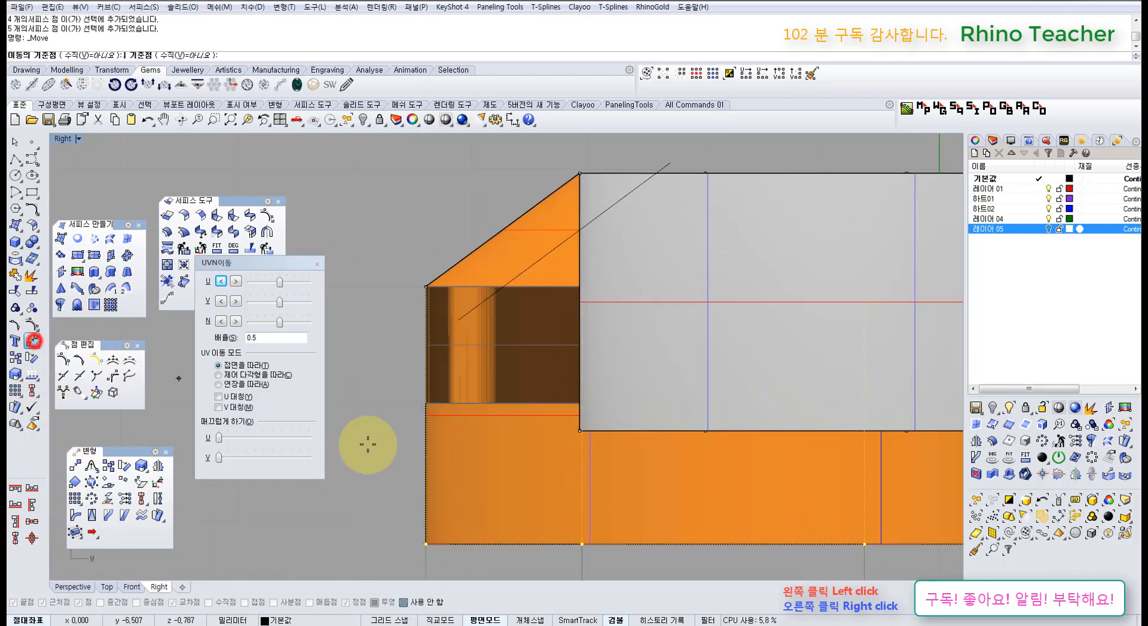
{"action": "left_click", "coordinate": [374, 500]}
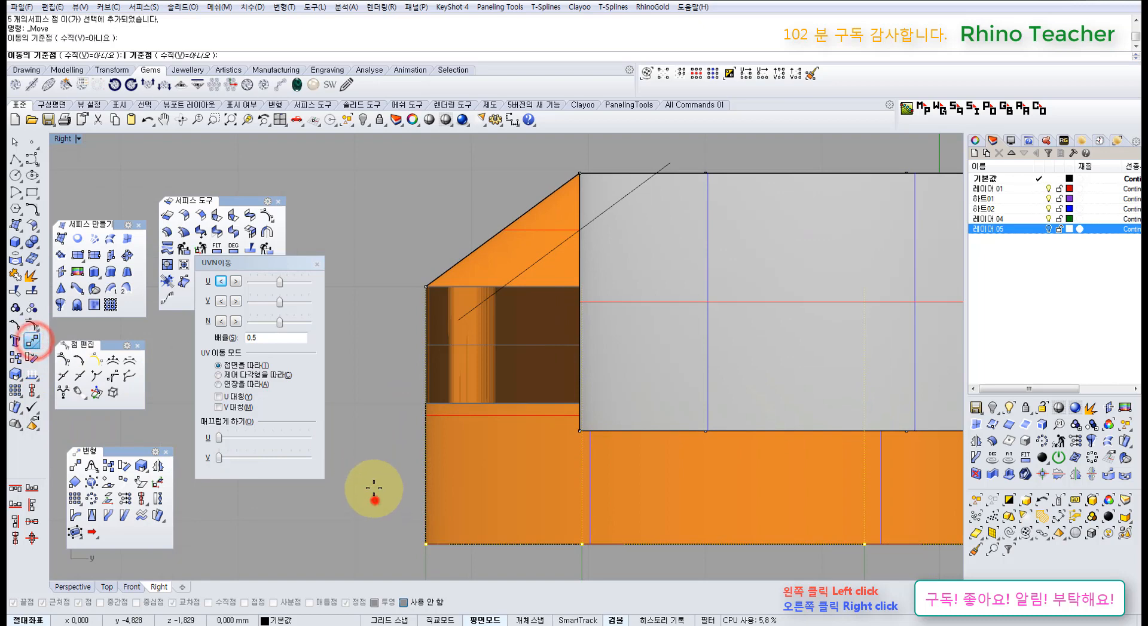
{"action": "left_click", "coordinate": [393, 319]}
- Slide the offset polyline down along its own slope until its lower end passes the outer wall's edge
{"action": "left_click", "coordinate": [555, 249]}
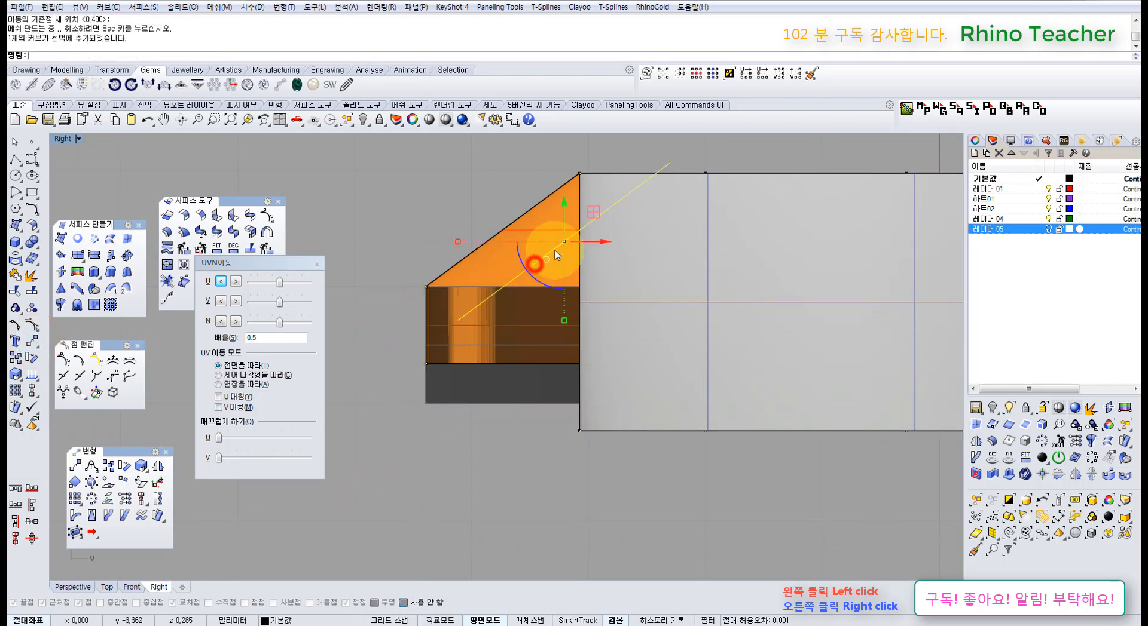
{"action": "left_click_drag", "start_coordinate": [595, 213], "coordinate": [548, 255]}
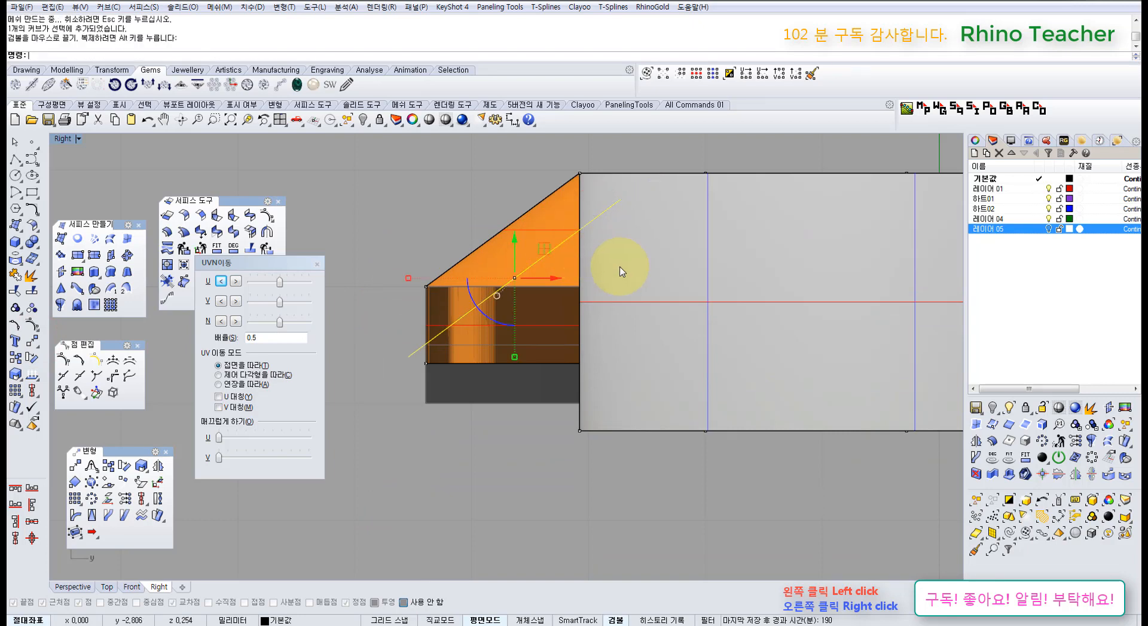
{"action": "key", "text": "ctrl+z"}
{"action": "right_click_drag", "start_coordinate": [578, 247], "coordinate": [545, 290]}
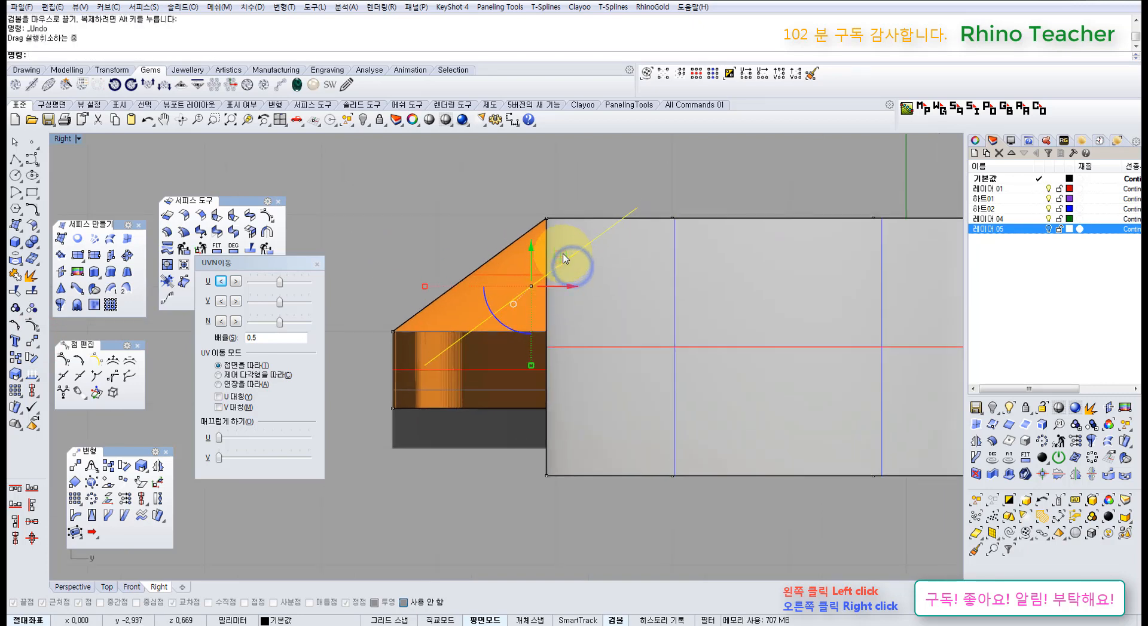
{"action": "scroll", "coordinate": [558, 256], "scroll_direction": "up", "scroll_amount": 4}
{"action": "left_click_drag", "start_coordinate": [545, 275], "coordinate": [542, 278]}
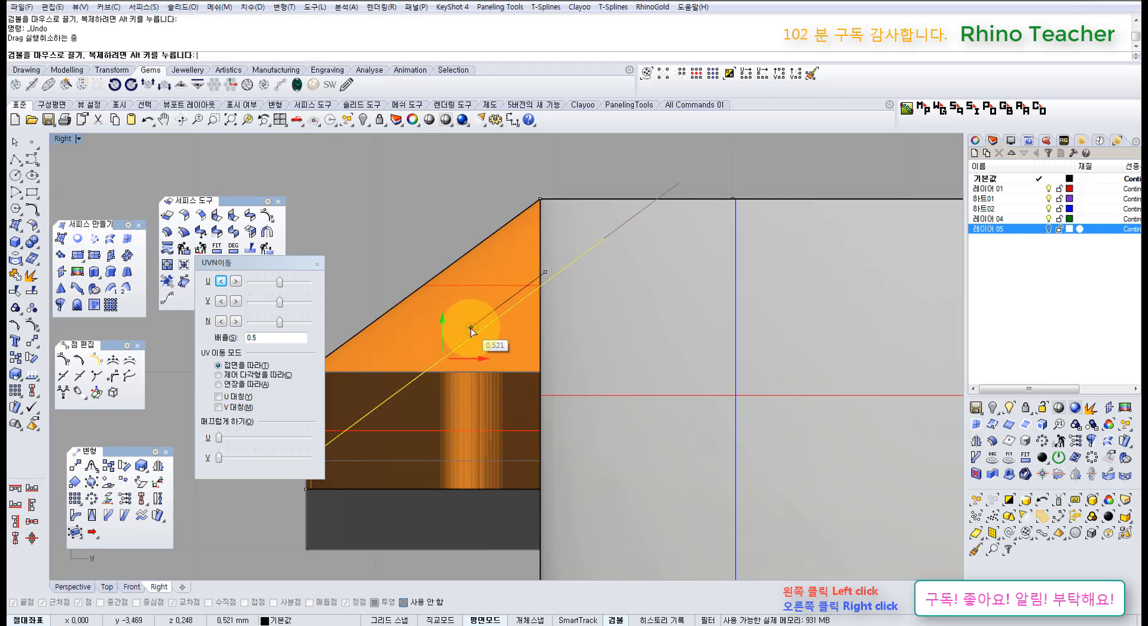
{"action": "left_click_drag", "start_coordinate": [471, 328], "coordinate": [471, 329]}
{"action": "scroll", "coordinate": [478, 337], "scroll_direction": "down", "scroll_amount": 4}
{"action": "right_click_drag", "start_coordinate": [490, 391], "coordinate": [579, 328]}
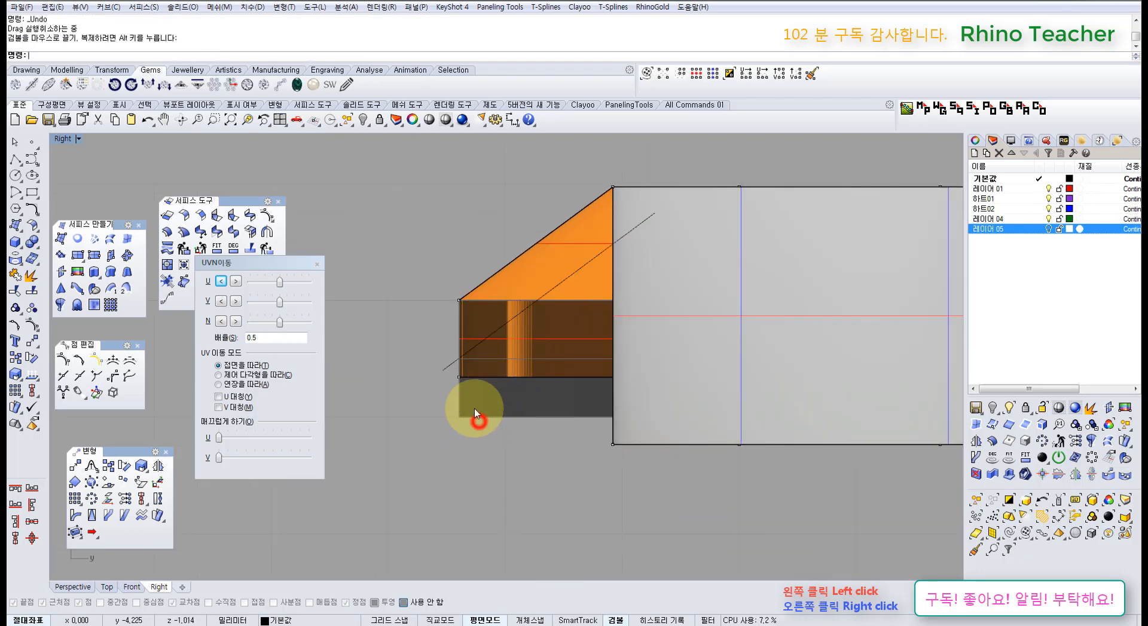
- Select the outer wall's whole bottom row of control points and move it vertically to where the polyline crosses the wall's edge
{"action": "left_click_drag", "start_coordinate": [451, 348], "coordinate": [468, 386]}
{"action": "scroll", "coordinate": [468, 386], "scroll_direction": "down", "scroll_amount": 3}
{"action": "right_click_drag", "start_coordinate": [569, 402], "coordinate": [642, 357]}
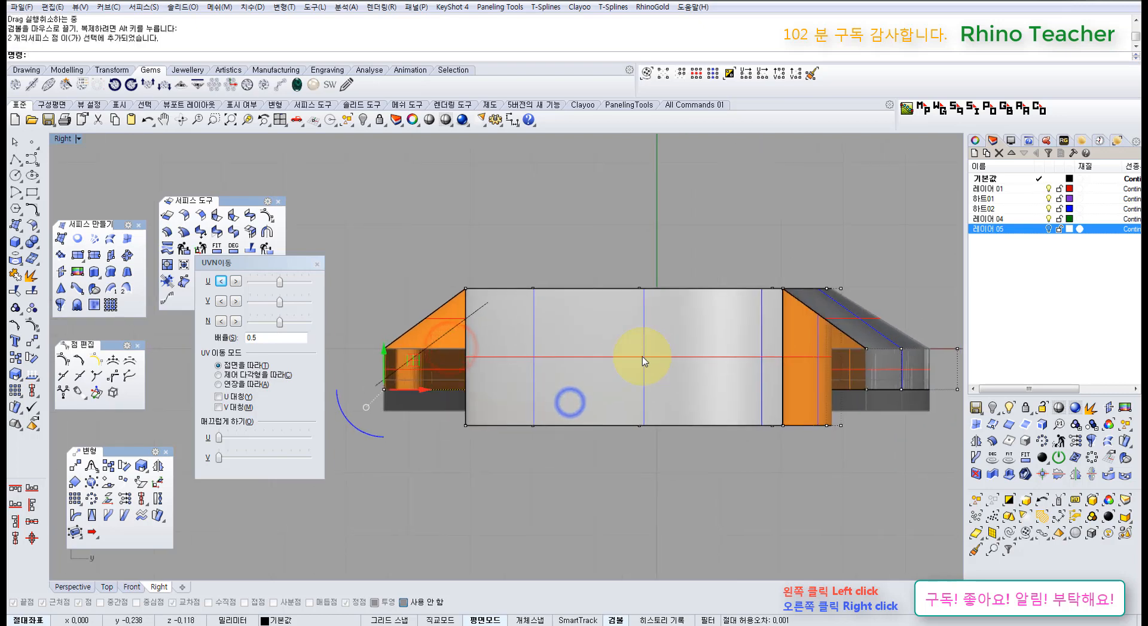
{"action": "left_click", "coordinate": [695, 74]}
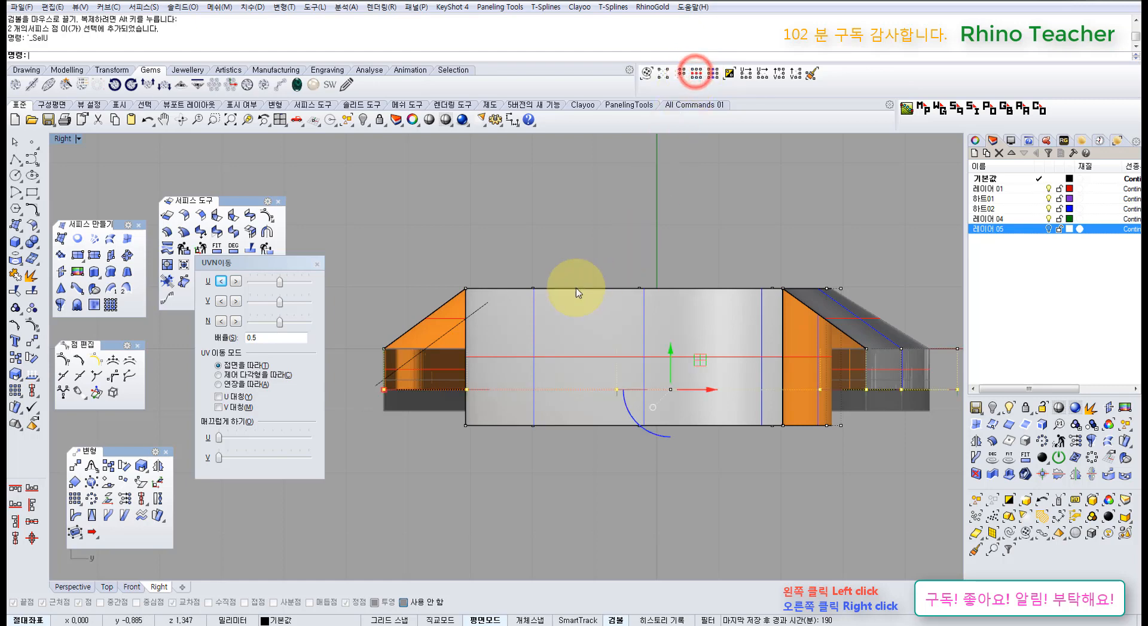
{"action": "right_click_drag", "start_coordinate": [579, 289], "coordinate": [695, 274]}
{"action": "scroll", "coordinate": [532, 350], "scroll_direction": "up", "scroll_amount": 10}
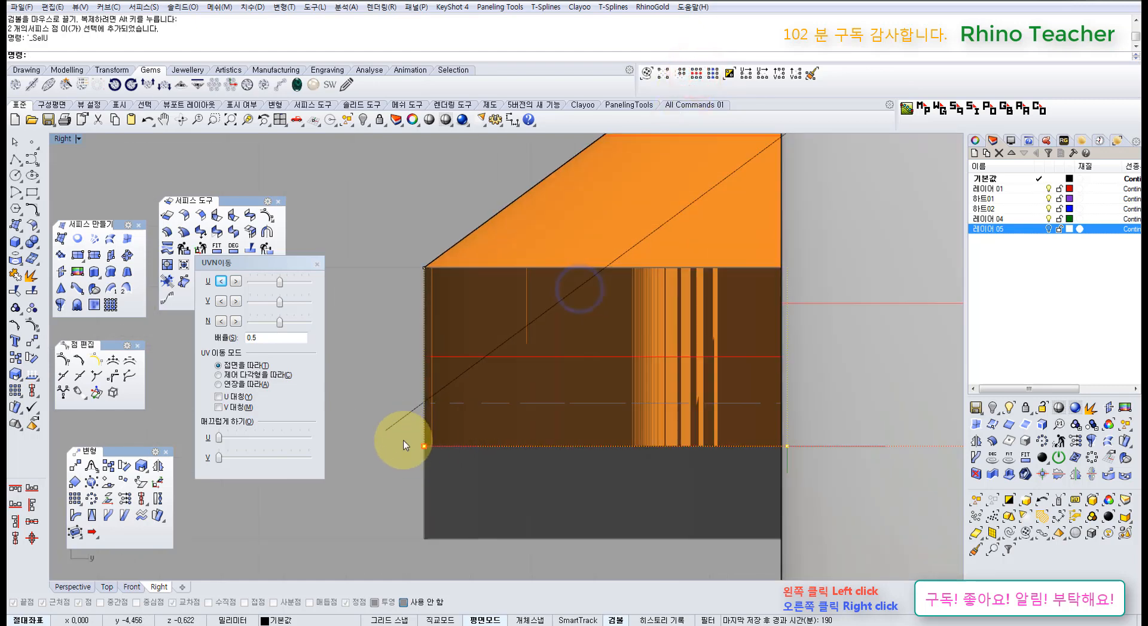
{"action": "left_click", "coordinate": [31, 339]}
{"action": "left_click", "coordinate": [402, 486]}
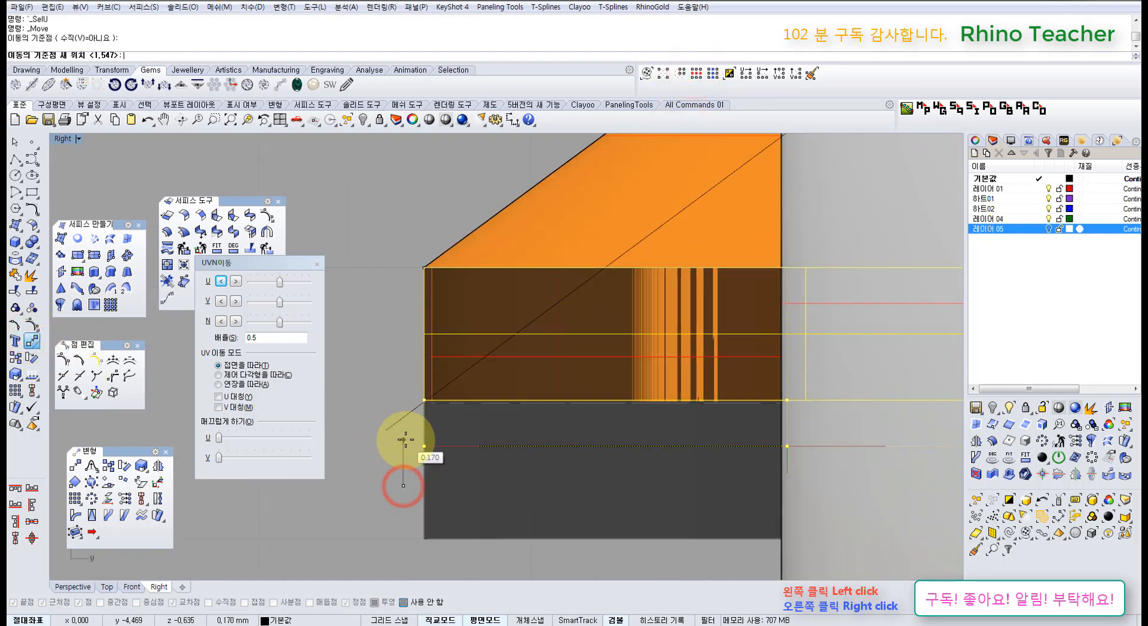
{"action": "left_click", "coordinate": [404, 441], "text": "shift"}
{"action": "scroll", "coordinate": [634, 412], "scroll_direction": "down", "scroll_amount": 4}
{"action": "right_click_drag", "start_coordinate": [658, 408], "coordinate": [563, 376]}
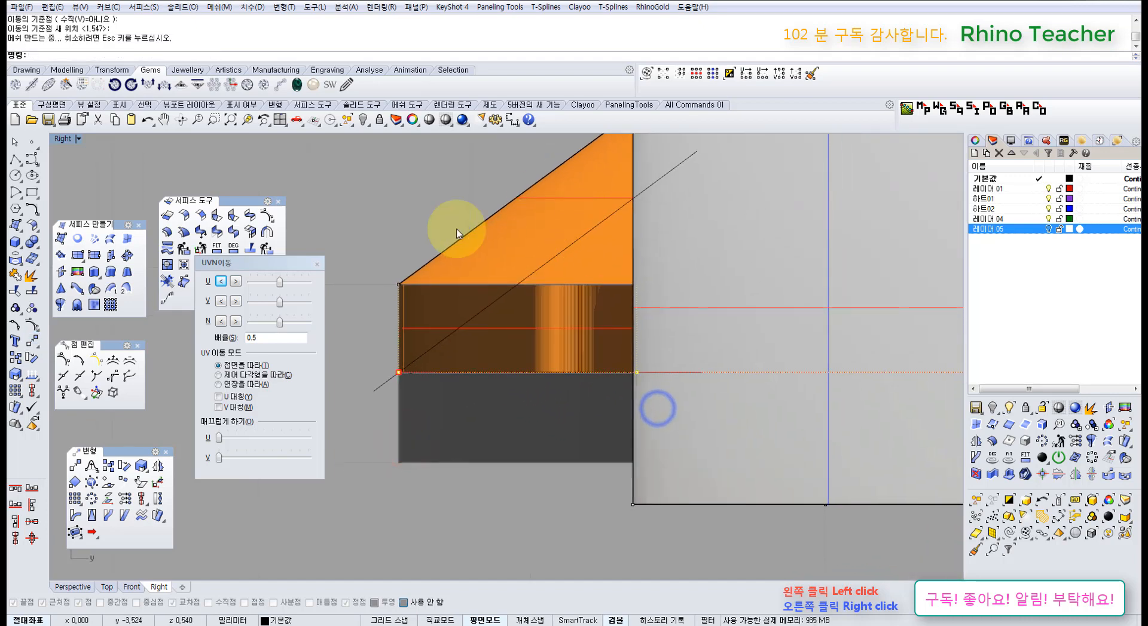
- Select the inner wall's whole bottom row of control points and raise it vertically toward the polyline's crossing with that wall
{"action": "scroll", "coordinate": [637, 262], "scroll_direction": "down", "scroll_amount": 6}
{"action": "right_click_drag", "start_coordinate": [672, 312], "coordinate": [546, 323]}
{"action": "left_click", "coordinate": [438, 410]}
{"action": "left_click_drag", "start_coordinate": [449, 360], "coordinate": [625, 412]}
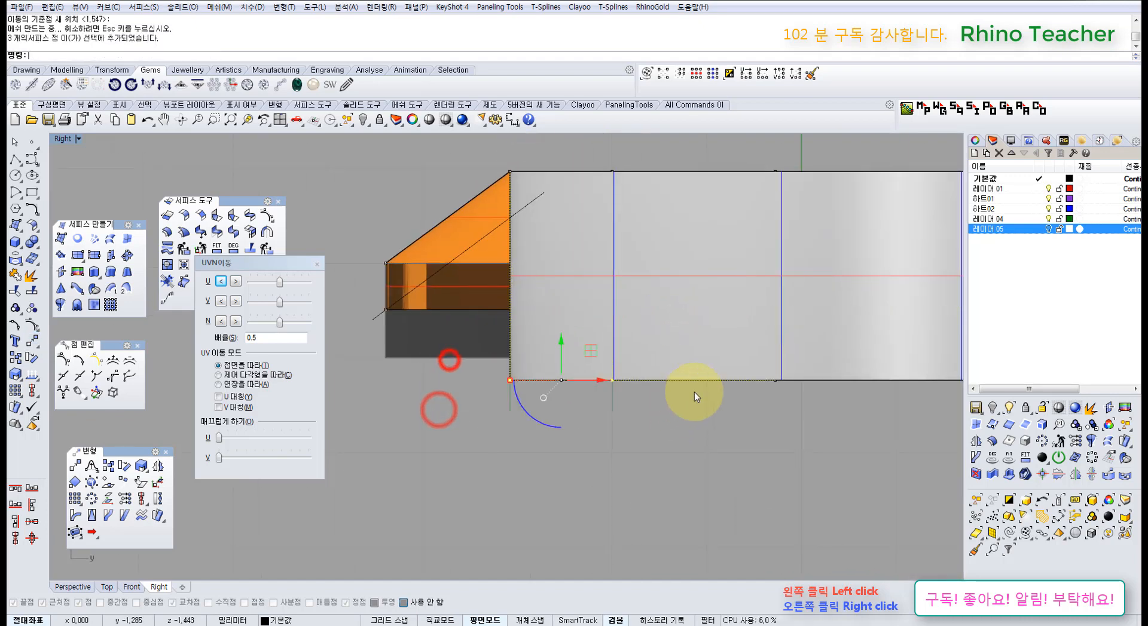
{"action": "scroll", "coordinate": [687, 386], "scroll_direction": "down", "scroll_amount": 4}
{"action": "right_click_drag", "start_coordinate": [682, 381], "coordinate": [549, 358]}
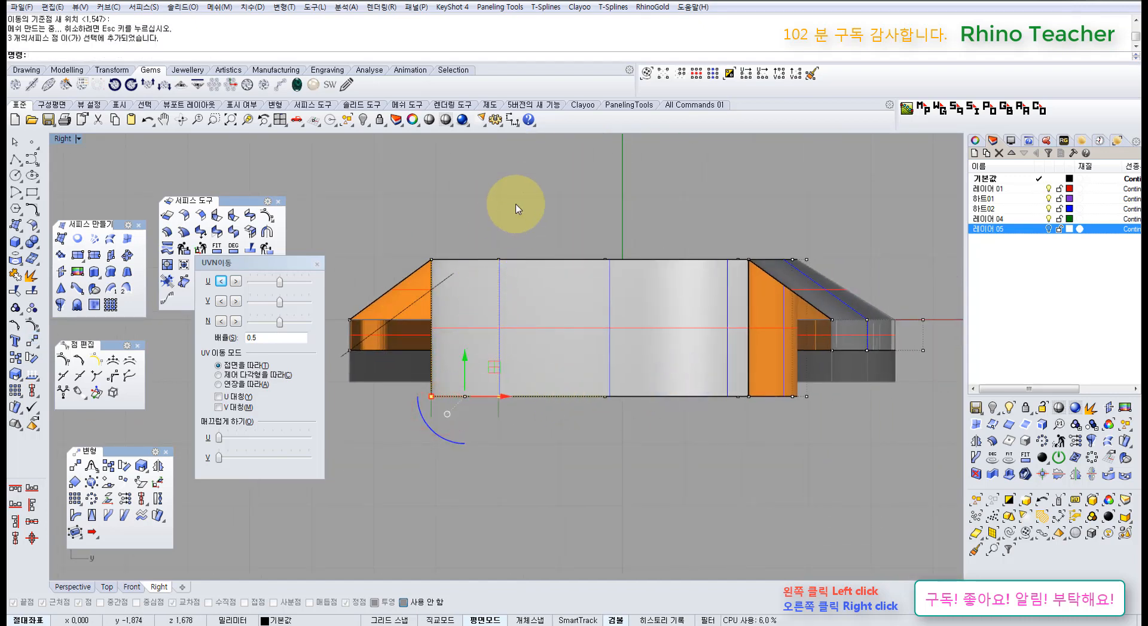
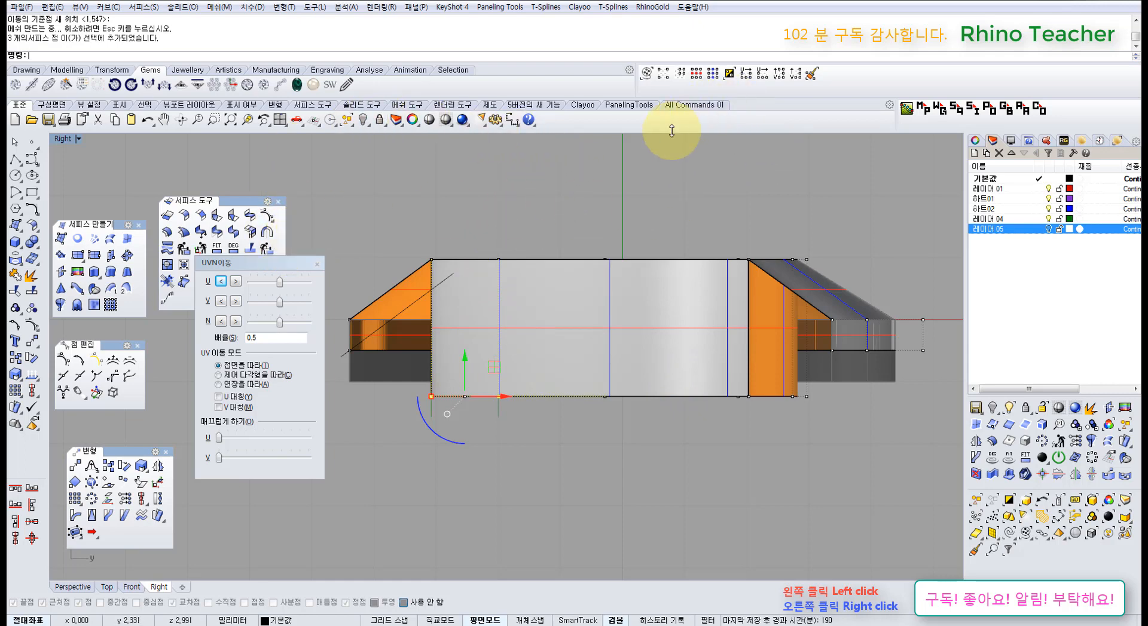
{"action": "left_click", "coordinate": [712, 73]}
{"action": "right_click_drag", "start_coordinate": [486, 277], "coordinate": [599, 307]}
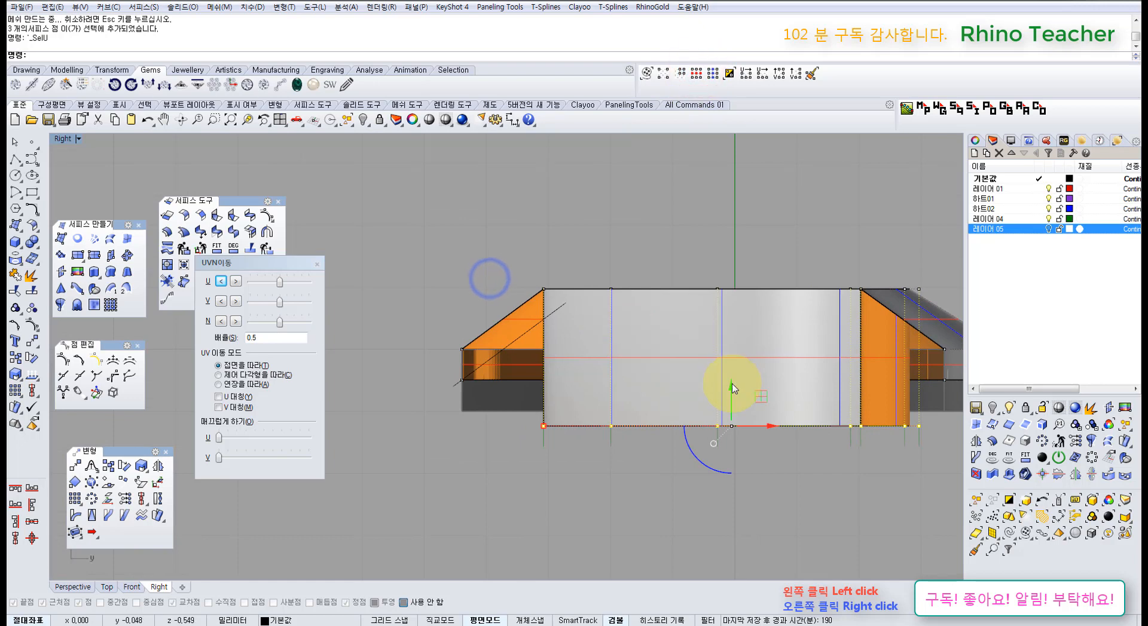
{"action": "left_click_drag", "start_coordinate": [732, 383], "coordinate": [733, 275]}
- In the Perspective view, select the shortened outer wall and try deleting it
{"action": "key", "text": "ctrl+F4"}
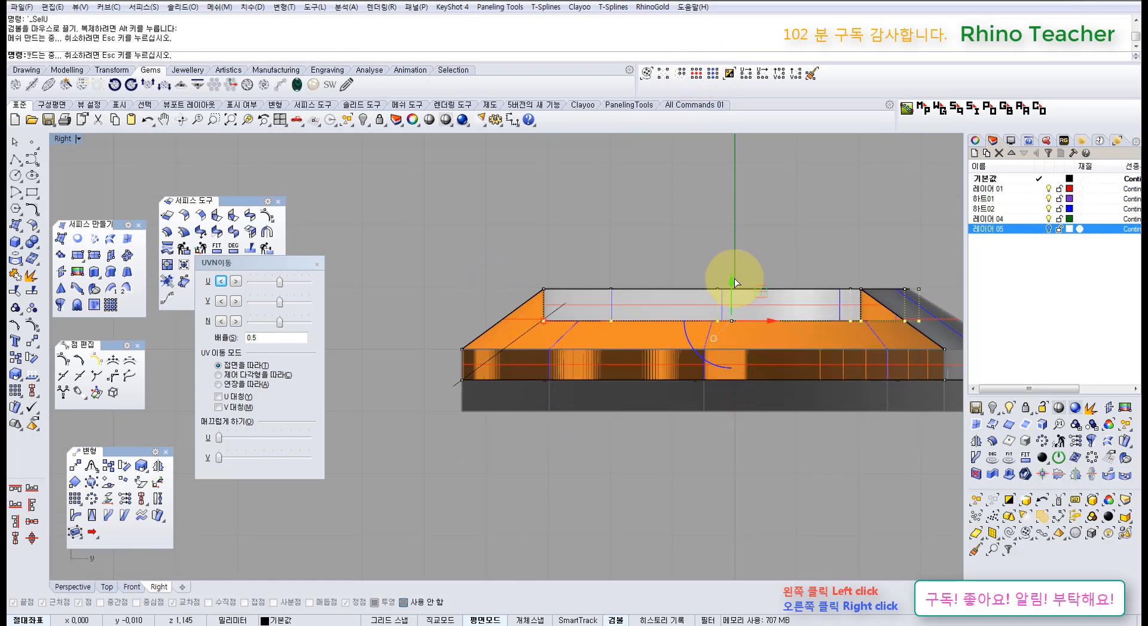
{"action": "scroll", "coordinate": [511, 340], "scroll_direction": "up", "scroll_amount": 5}
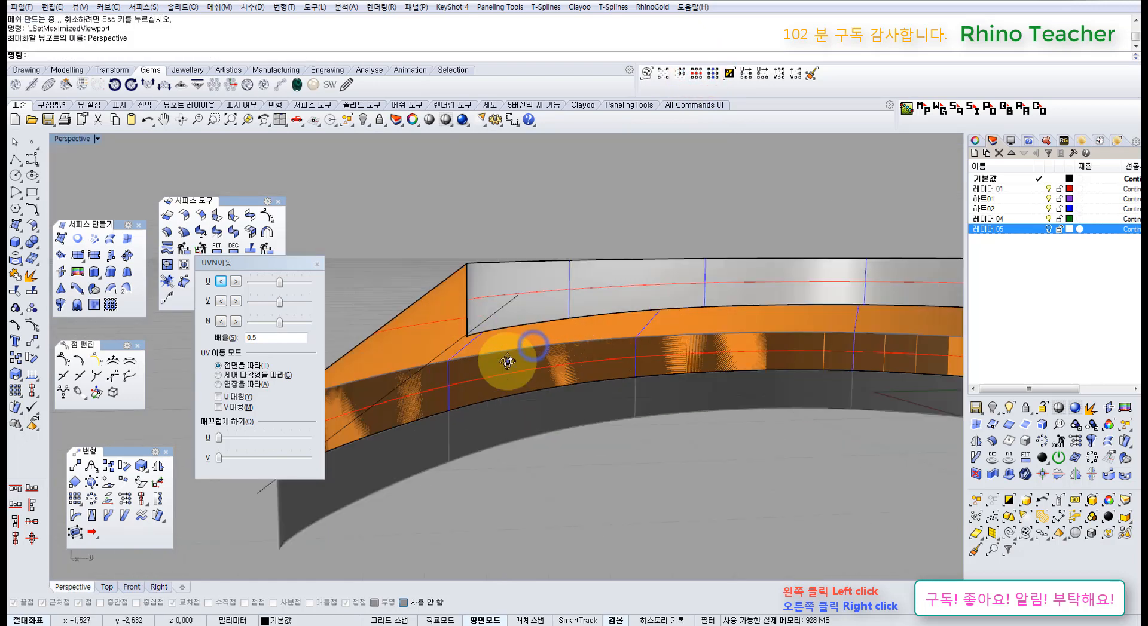
{"action": "right_click_drag", "start_coordinate": [508, 356], "coordinate": [602, 304]}
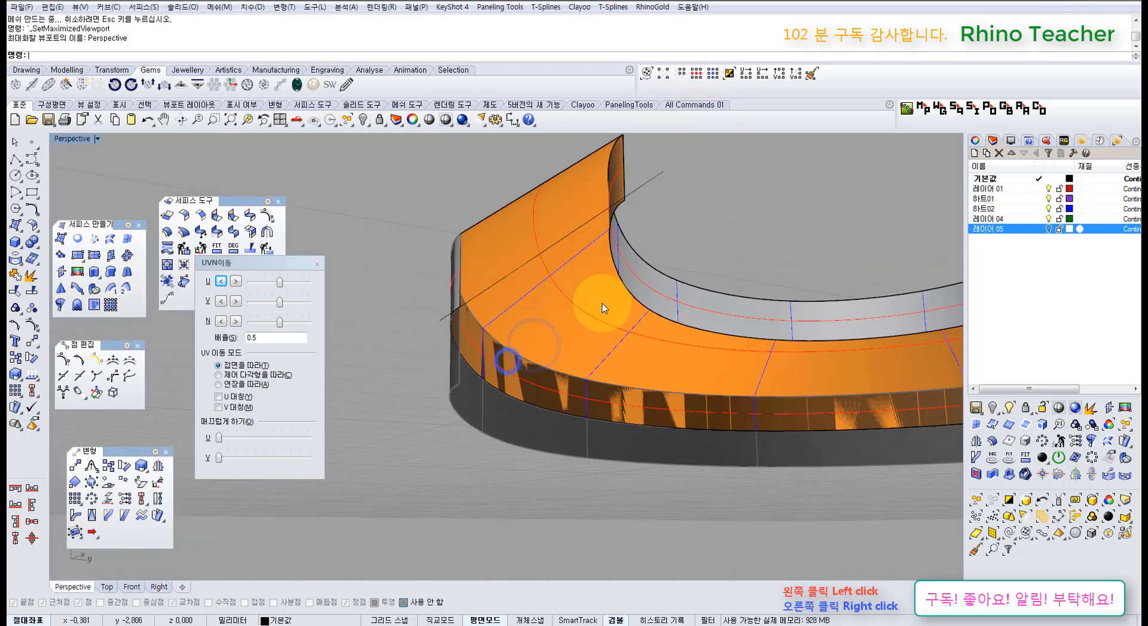
{"action": "left_click", "coordinate": [506, 379]}
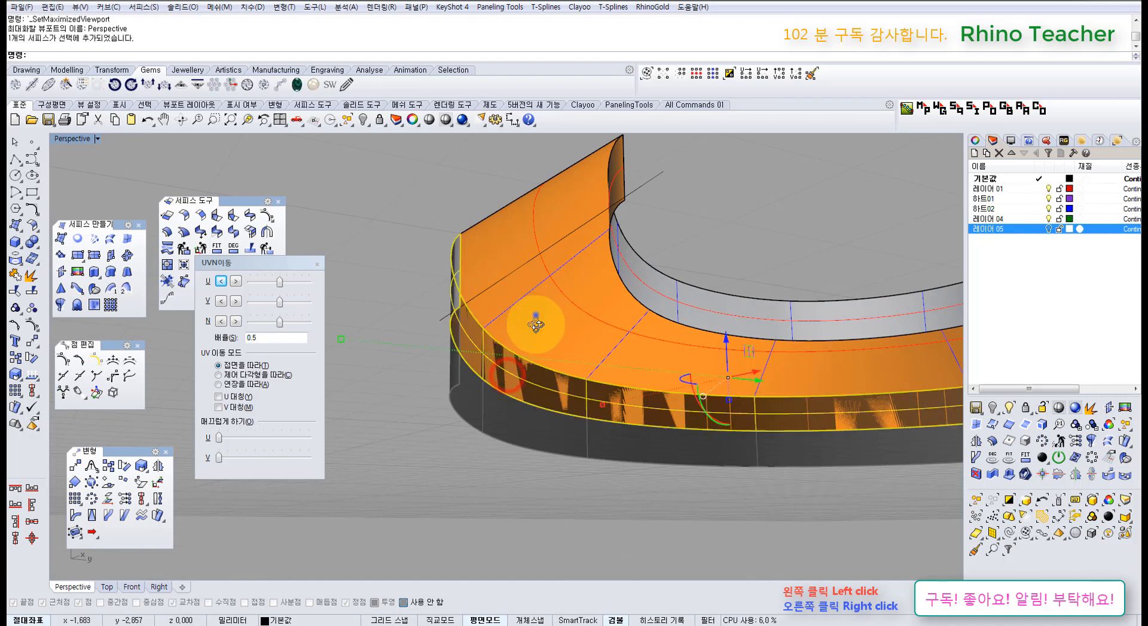
{"action": "key", "text": "Delete"}
{"action": "right_click_drag", "start_coordinate": [533, 315], "coordinate": [554, 353]}
{"action": "right_click_drag", "start_coordinate": [620, 331], "coordinate": [595, 344]}
- Undo the wall edits, the guide line and the extrusions, back to before the earlier inner surfaces were deleted
{"action": "key", "text": "ctrl+z"}
{"action": "key", "text": "ctrl+z"}
{"action": "key", "text": "ctrl+z"}
{"action": "key", "text": "ctrl+z"}
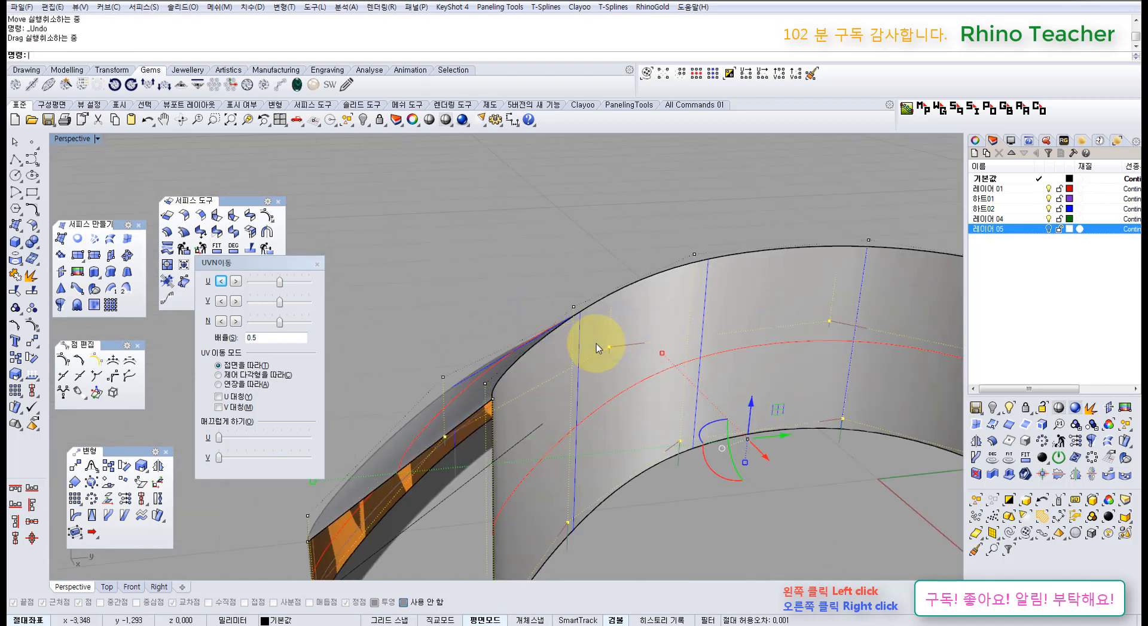
{"action": "key", "text": "ctrl+z"}
{"action": "key", "text": "ctrl+z"}
{"action": "key", "text": "ctrl+z"}
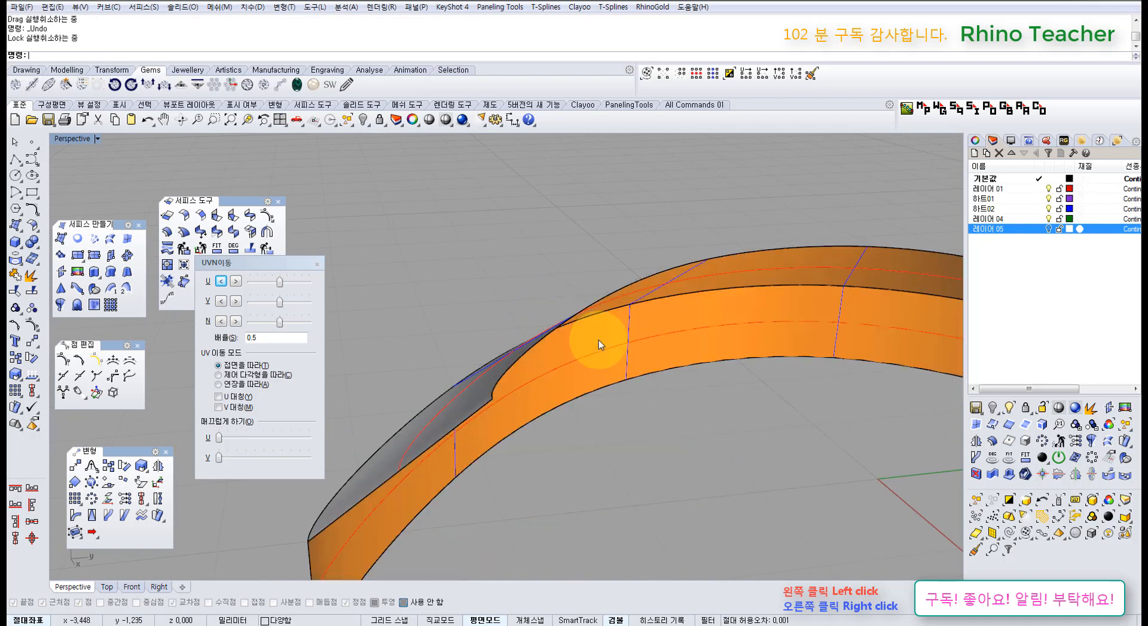
{"action": "left_click", "coordinate": [674, 422]}
{"action": "scroll", "coordinate": [674, 422], "scroll_direction": "down", "scroll_amount": 4}
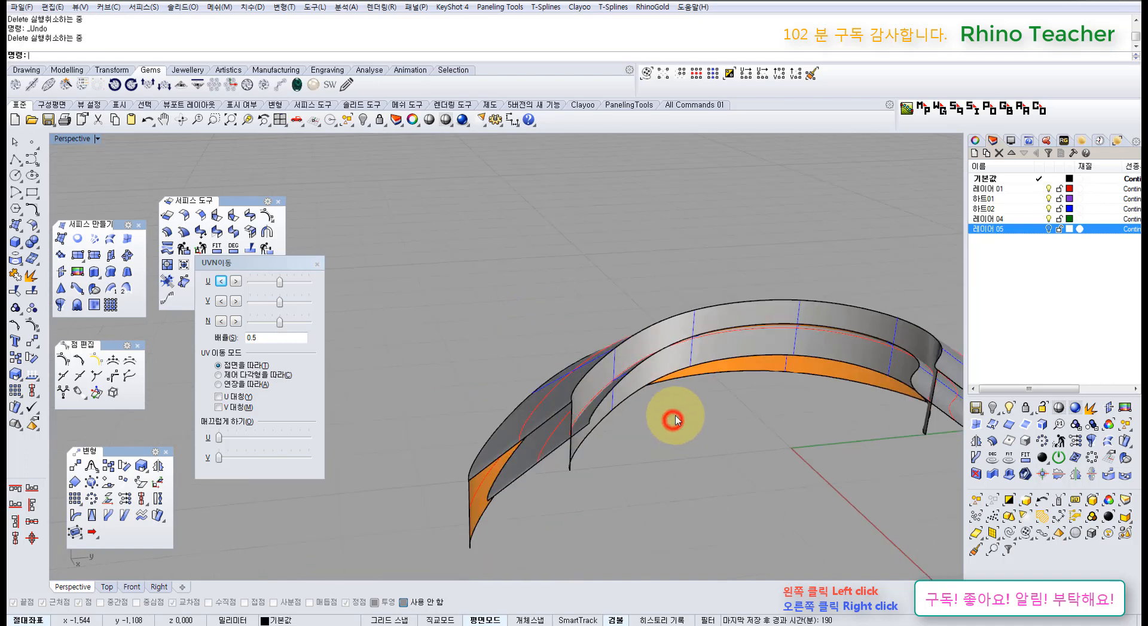
- Trim the inner vertical wall and the offset sloped surface against each other, removing the parts that extend past their intersection
{"action": "right_click_drag", "start_coordinate": [683, 423], "coordinate": [558, 398]}
{"action": "left_click", "coordinate": [558, 399]}
{"action": "right_click_drag", "start_coordinate": [599, 336], "coordinate": [532, 363]}
{"action": "left_click", "coordinate": [439, 397], "text": "shift"}
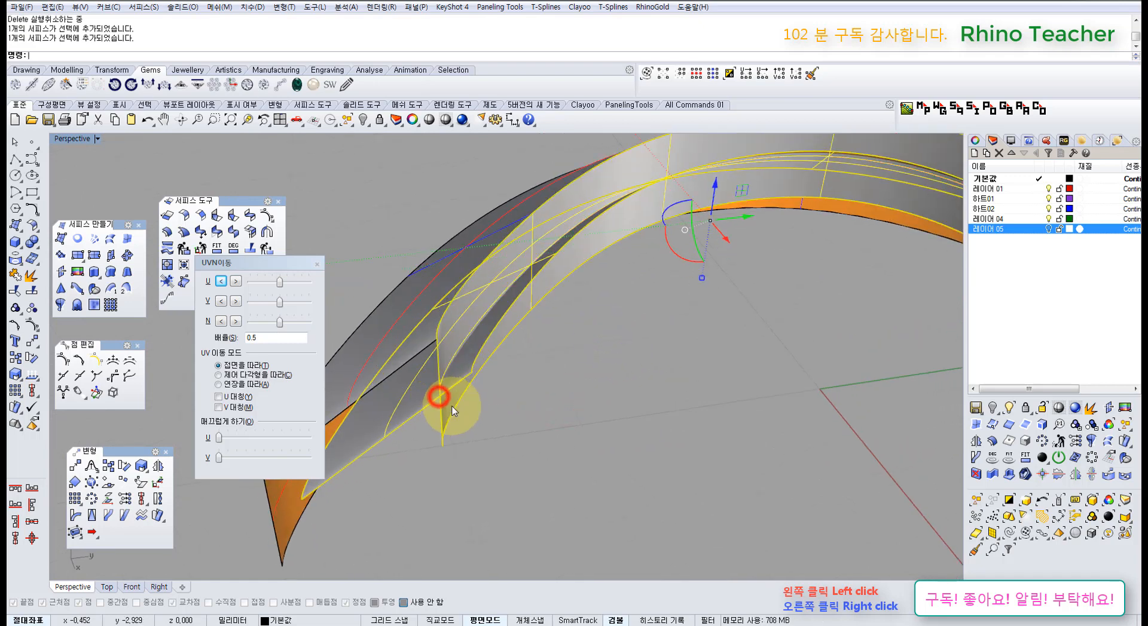
{"action": "left_click", "coordinate": [22, 292]}
{"action": "left_click", "coordinate": [456, 377]}
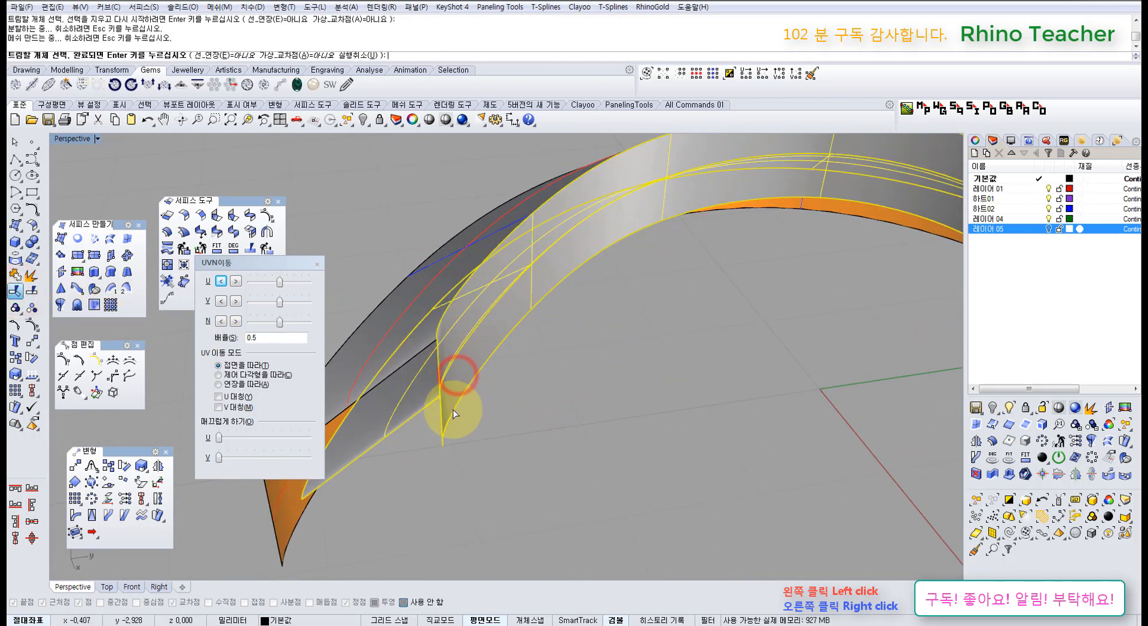
{"action": "left_click", "coordinate": [453, 410]}
{"action": "scroll", "coordinate": [507, 396], "scroll_direction": "down", "scroll_amount": 4}
{"action": "right_click_drag", "start_coordinate": [514, 387], "coordinate": [542, 349]}
{"action": "right_click", "coordinate": [594, 366]}
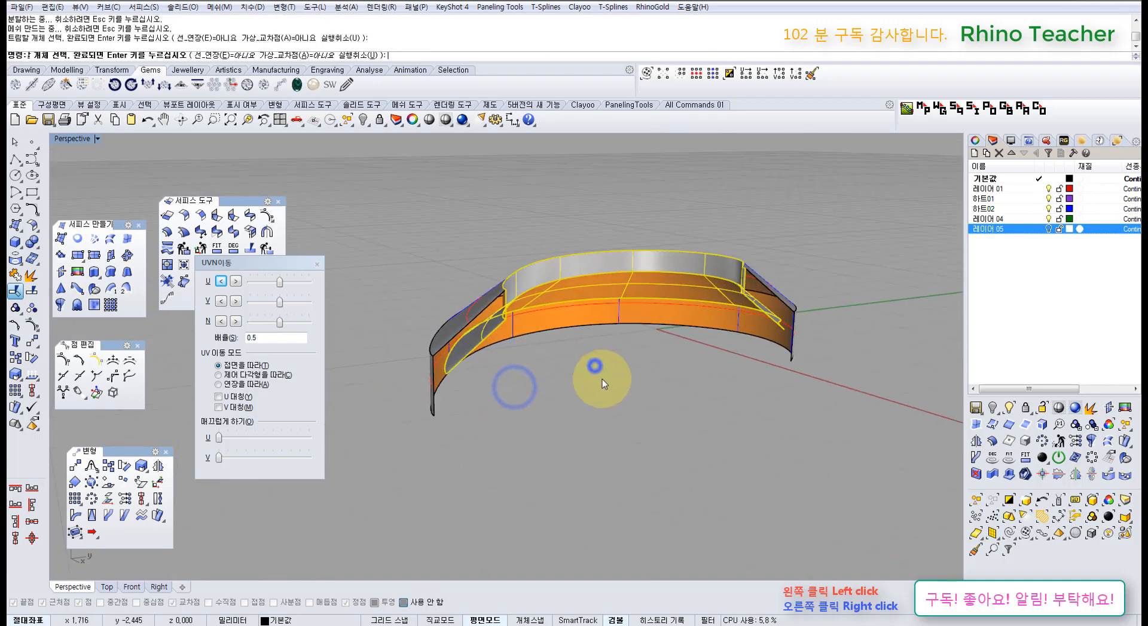
- Join the sloped top surface, the inner wall and the offset sloped surface into one polysurface
{"action": "left_click", "coordinate": [618, 396]}
{"action": "right_click_drag", "start_coordinate": [505, 404], "coordinate": [530, 430]}
{"action": "scroll", "coordinate": [486, 322], "scroll_direction": "up", "scroll_amount": 4}
{"action": "left_click_drag", "start_coordinate": [530, 429], "coordinate": [443, 371]}
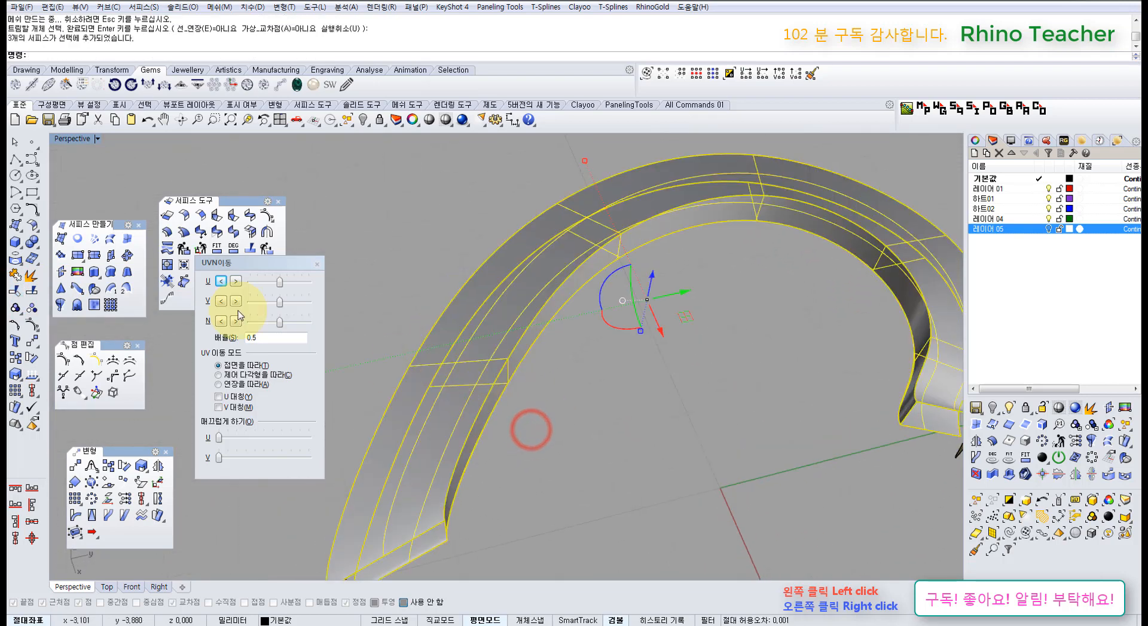
{"action": "left_click", "coordinate": [27, 277]}
{"action": "left_click", "coordinate": [562, 419]}
{"action": "right_click_drag", "start_coordinate": [475, 452], "coordinate": [480, 361]}
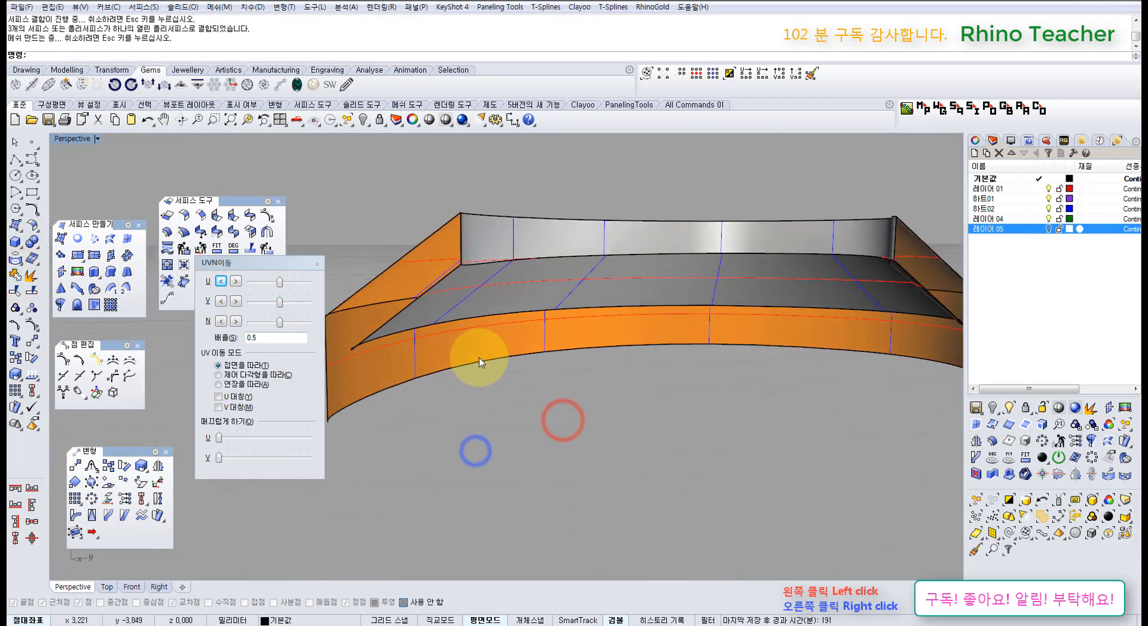
- Lock the half-heart's outer vertical wall surface
{"action": "left_click", "coordinate": [411, 368]}
{"action": "right_click_drag", "start_coordinate": [410, 371], "coordinate": [534, 367]}
{"action": "left_click", "coordinate": [585, 422]}
{"action": "left_click", "coordinate": [529, 418]}
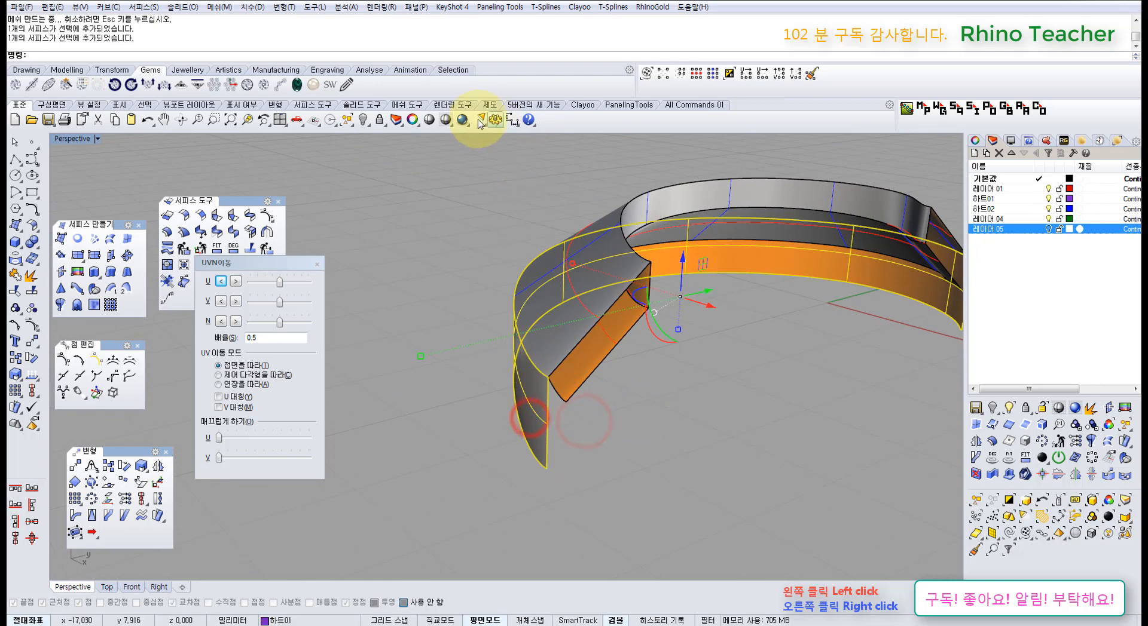
{"action": "left_click", "coordinate": [373, 125]}
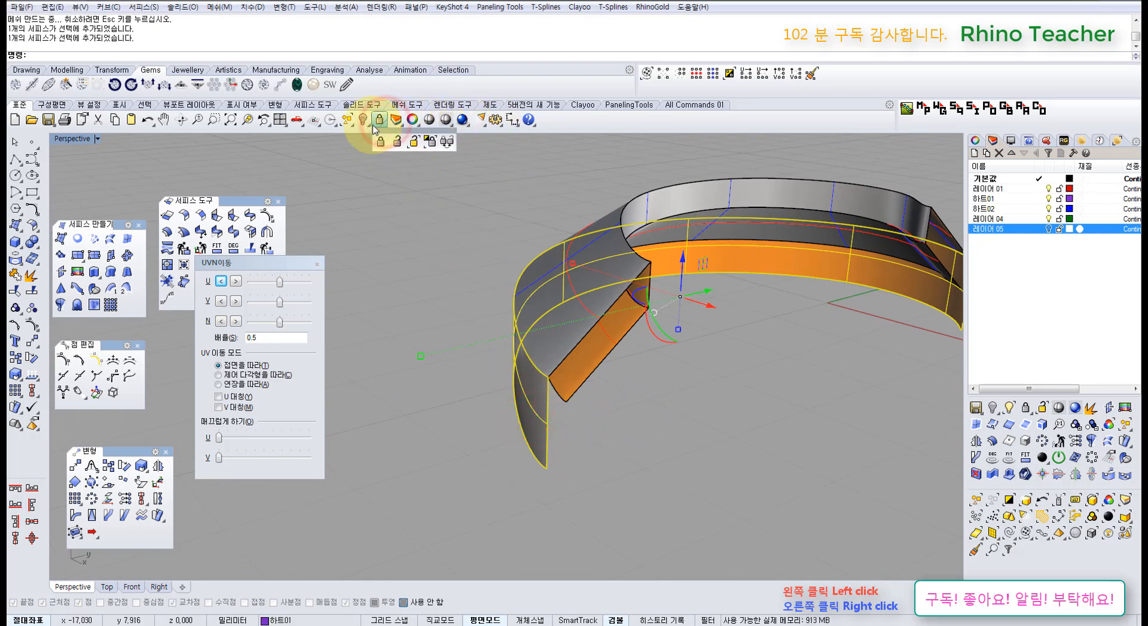
{"action": "right_click_drag", "start_coordinate": [546, 327], "coordinate": [532, 359]}
{"action": "scroll", "coordinate": [541, 320], "scroll_direction": "up", "scroll_amount": 8}
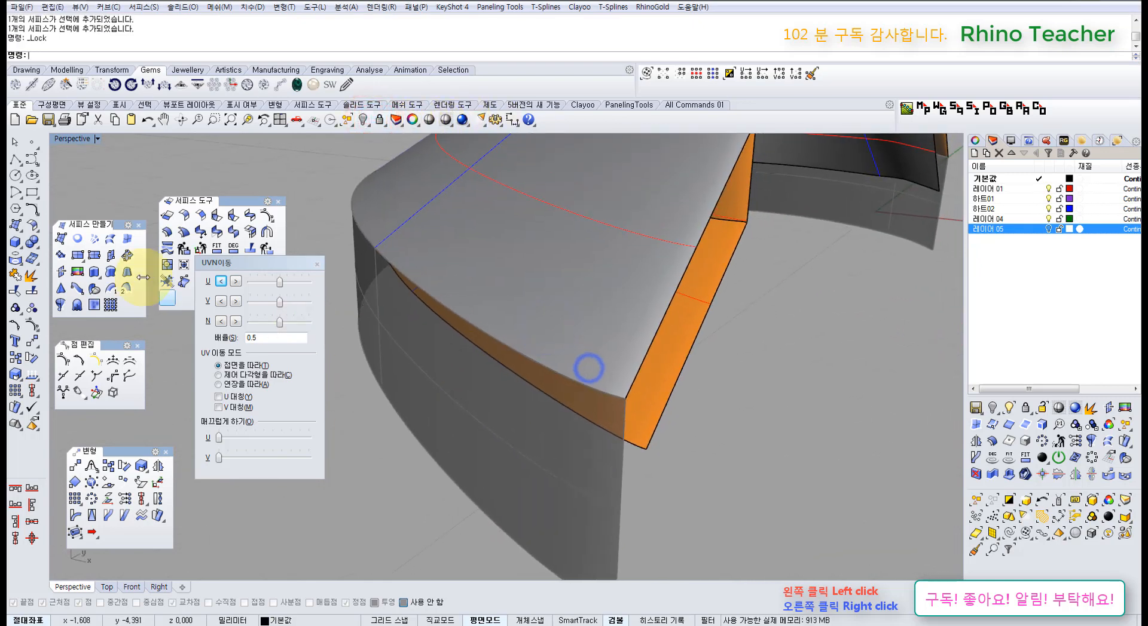
- Loft between the half-heart's upper outer edge and the offset sloped surface's outer edge, and join the loft to the polysurface
{"action": "left_click", "coordinate": [110, 237]}
{"action": "left_click", "coordinate": [568, 378]}
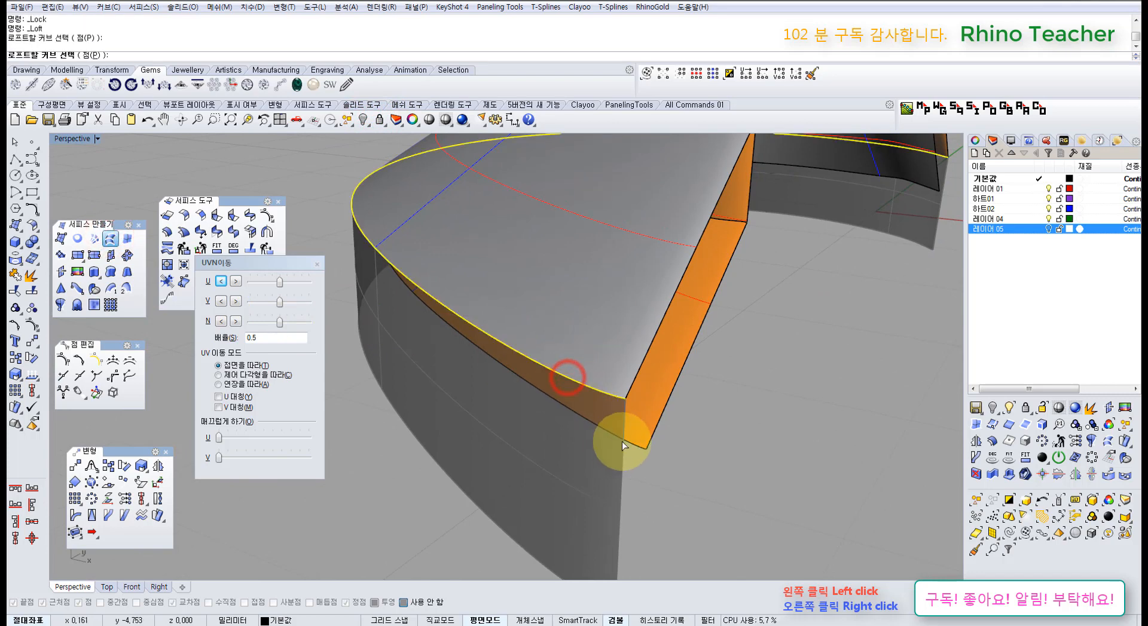
{"action": "left_click", "coordinate": [623, 441]}
{"action": "right_click", "coordinate": [622, 441]}
{"action": "left_click_drag", "start_coordinate": [724, 481], "coordinate": [557, 354]}
{"action": "right_click_drag", "start_coordinate": [586, 334], "coordinate": [583, 368]}
{"action": "key", "text": "ctrl+j"}
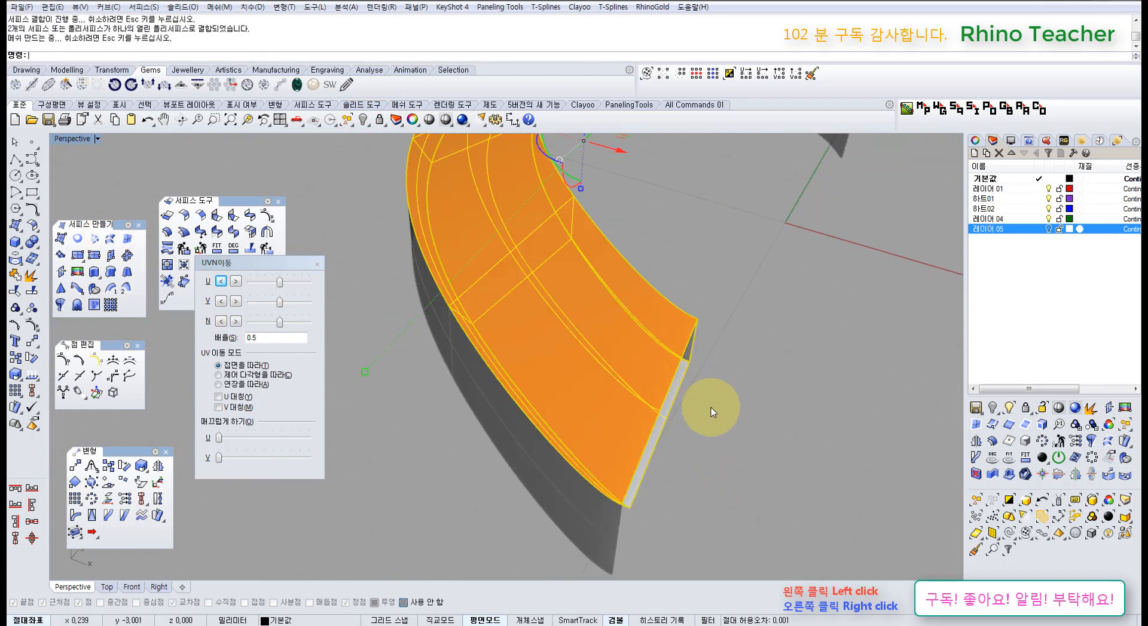
- Examine in a wireframe Top view whether the half-heart's end edges line up with the vertical axis
{"action": "key", "text": "ctrl+F1"}
{"action": "scroll", "coordinate": [628, 351], "scroll_direction": "up", "scroll_amount": 10}
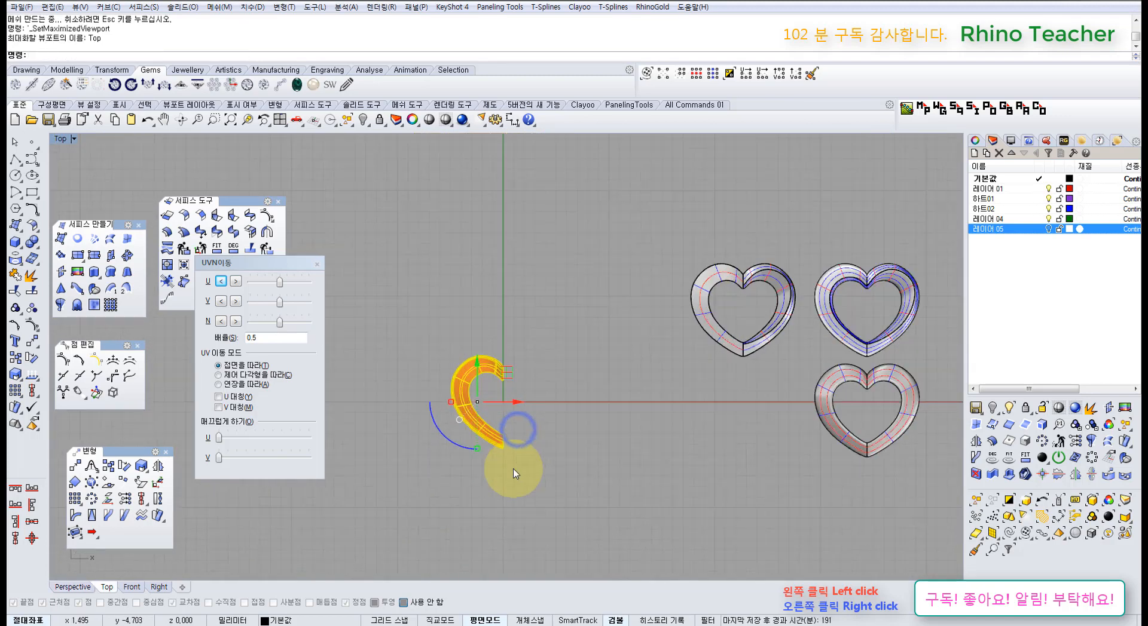
{"action": "scroll", "coordinate": [486, 425], "scroll_direction": "up", "scroll_amount": 4}
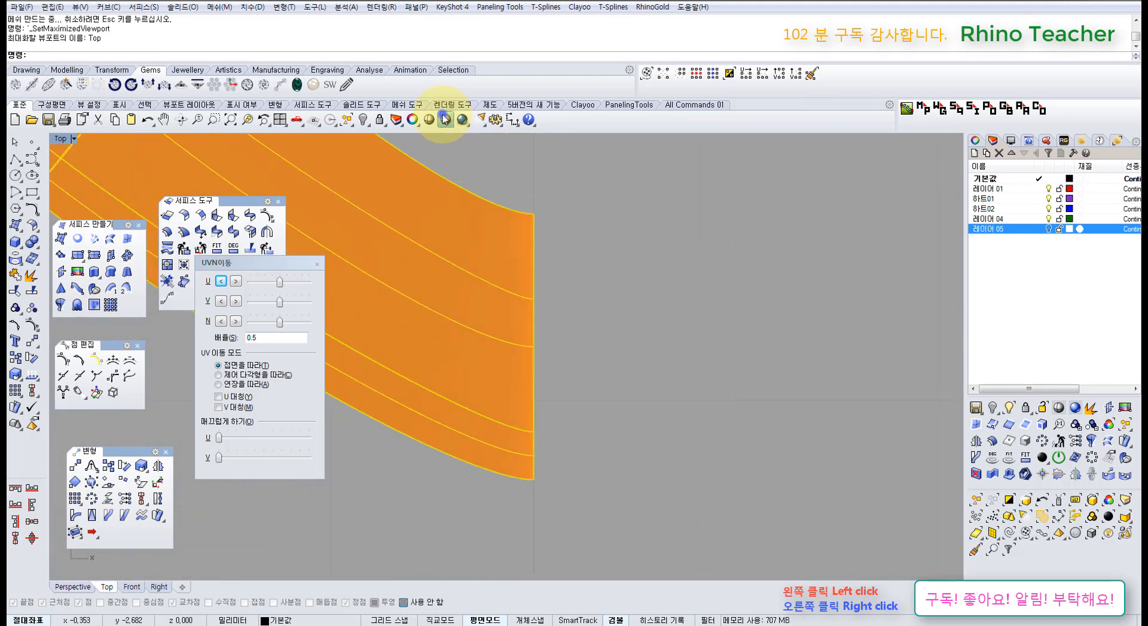
{"action": "left_click", "coordinate": [445, 119]}
{"action": "scroll", "coordinate": [530, 465], "scroll_direction": "down", "scroll_amount": 5}
{"action": "right_click_drag", "start_coordinate": [546, 350], "coordinate": [541, 272]}
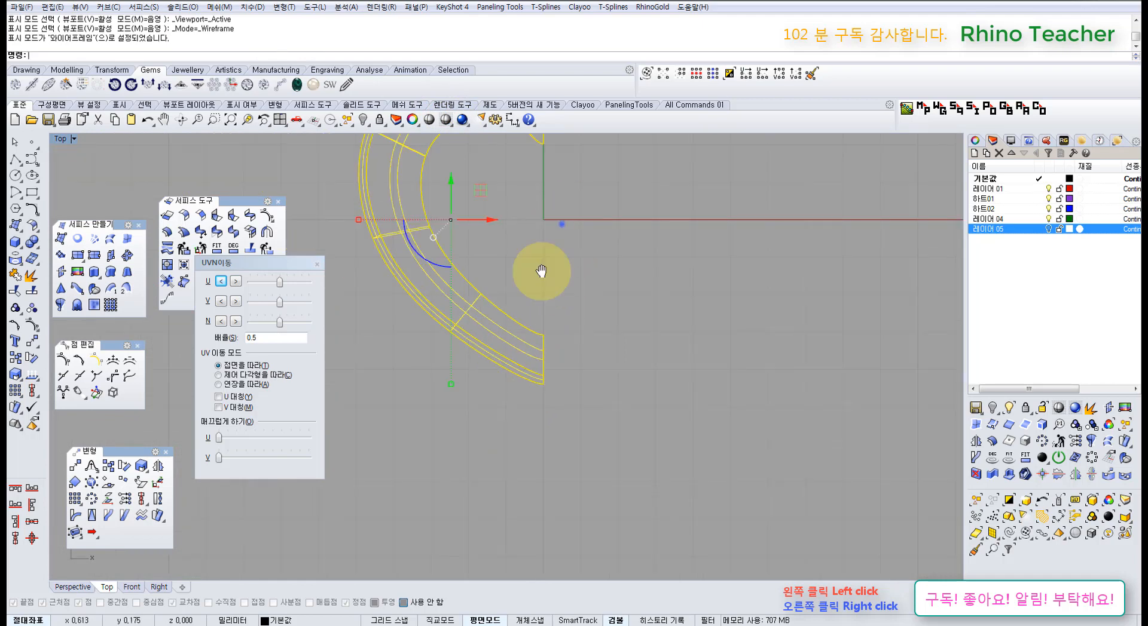
{"action": "scroll", "coordinate": [495, 215], "scroll_direction": "up", "scroll_amount": 8}
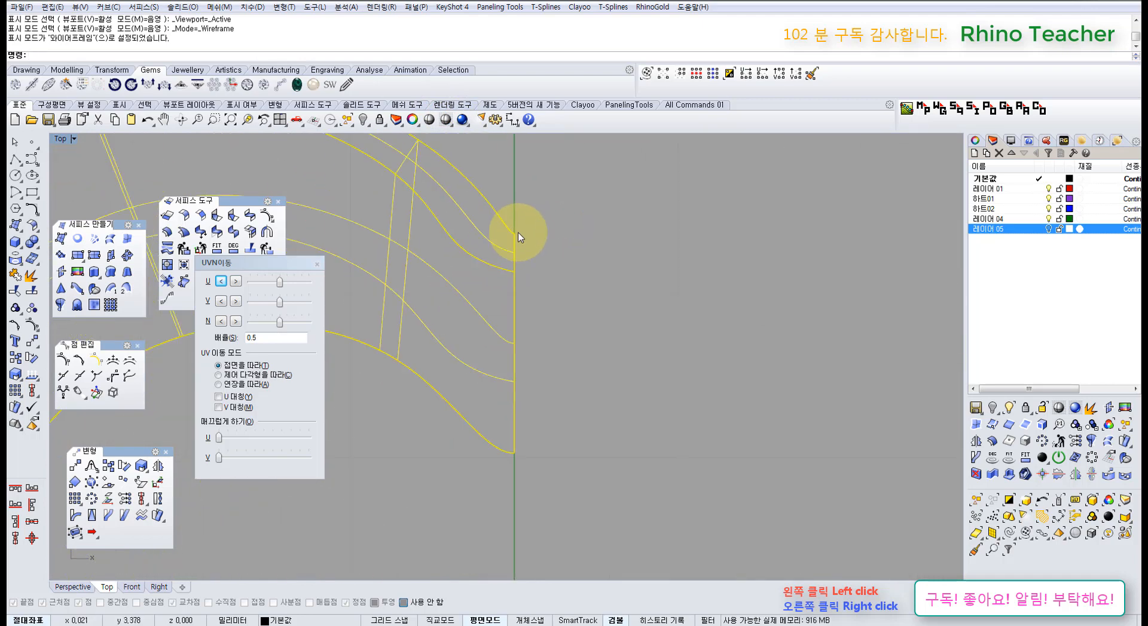
{"action": "scroll", "coordinate": [518, 384], "scroll_direction": "down", "scroll_amount": 3}
{"action": "mouse_move", "coordinate": [520, 389]}
{"action": "right_mouse_down"}
{"action": "mouse_move", "coordinate": [428, 299]}
{"action": "mouse_move", "coordinate": [442, 321]}
{"action": "right_mouse_up"}
{"action": "key", "text": "ctrl+F4"}
{"action": "key", "text": "Escape"}
{"action": "scroll", "coordinate": [501, 292], "scroll_direction": "down", "scroll_amount": 6}
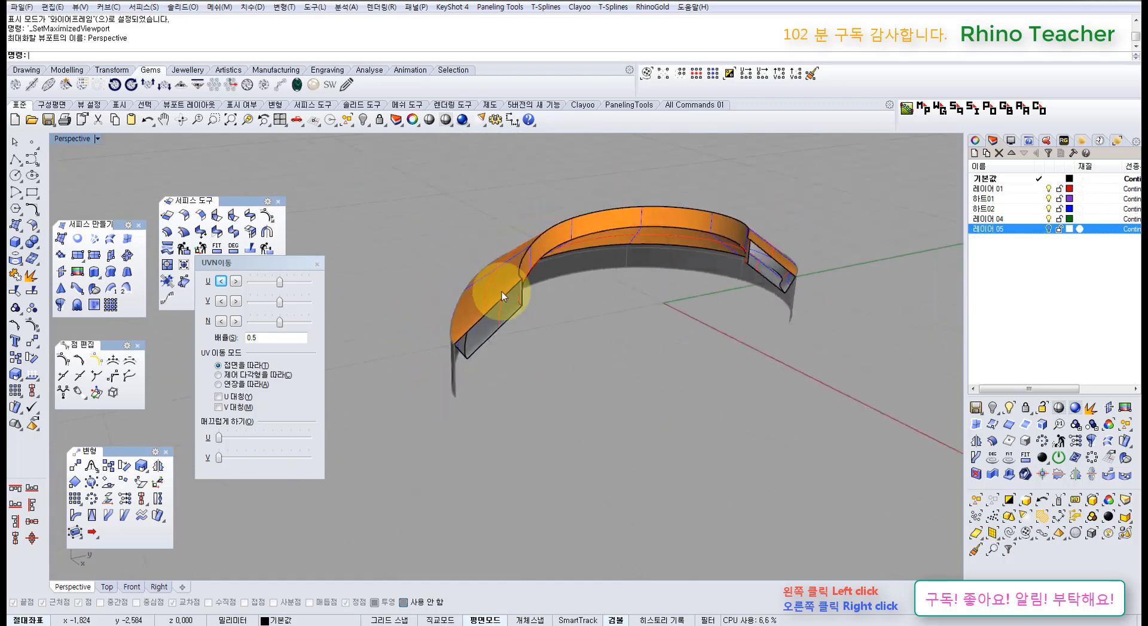
- Unlock the half-heart's outer vertical wall surface
{"action": "scroll", "coordinate": [499, 328], "scroll_direction": "up", "scroll_amount": 8}
{"action": "middle_click", "coordinate": [475, 329]}
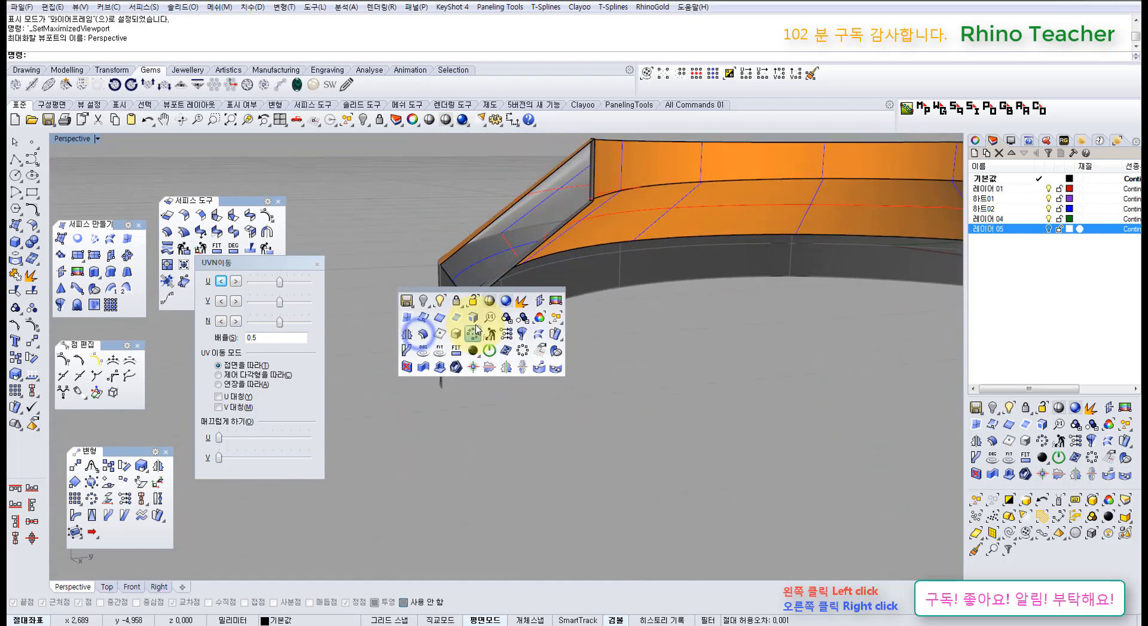
{"action": "left_click", "coordinate": [472, 302]}
{"action": "left_click", "coordinate": [456, 338]}
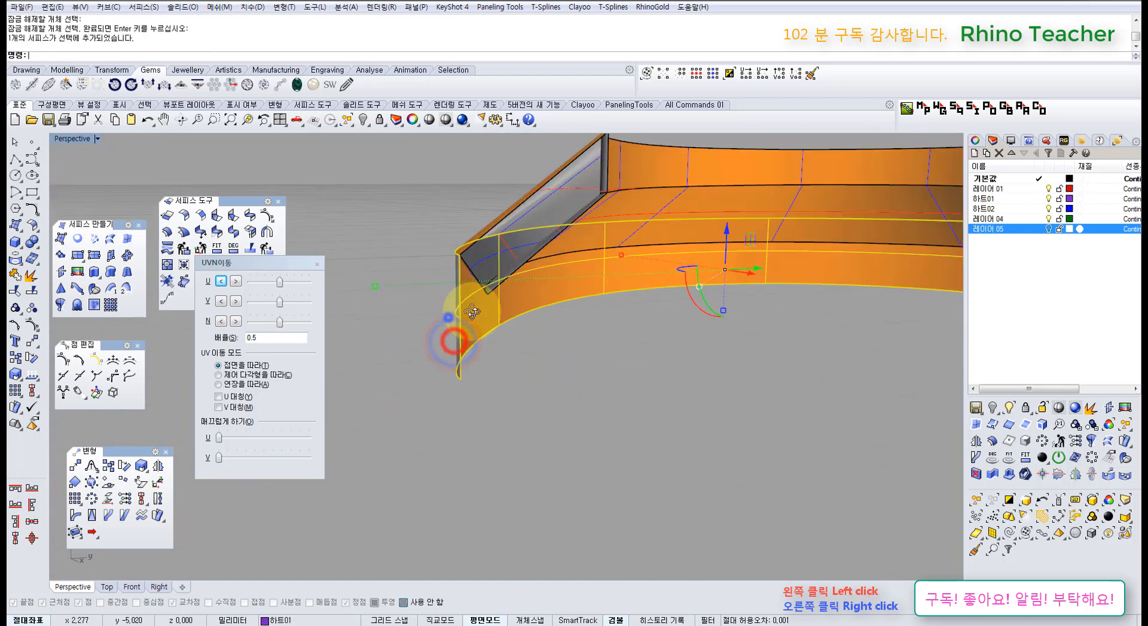
{"action": "right_click", "coordinate": [448, 317]}
- Offset the outer wall surface inward by 0.4 as a loose, non-solid surface
{"action": "scroll", "coordinate": [472, 328], "scroll_direction": "down", "scroll_amount": 5}
{"action": "right_click_drag", "start_coordinate": [584, 333], "coordinate": [550, 332]}
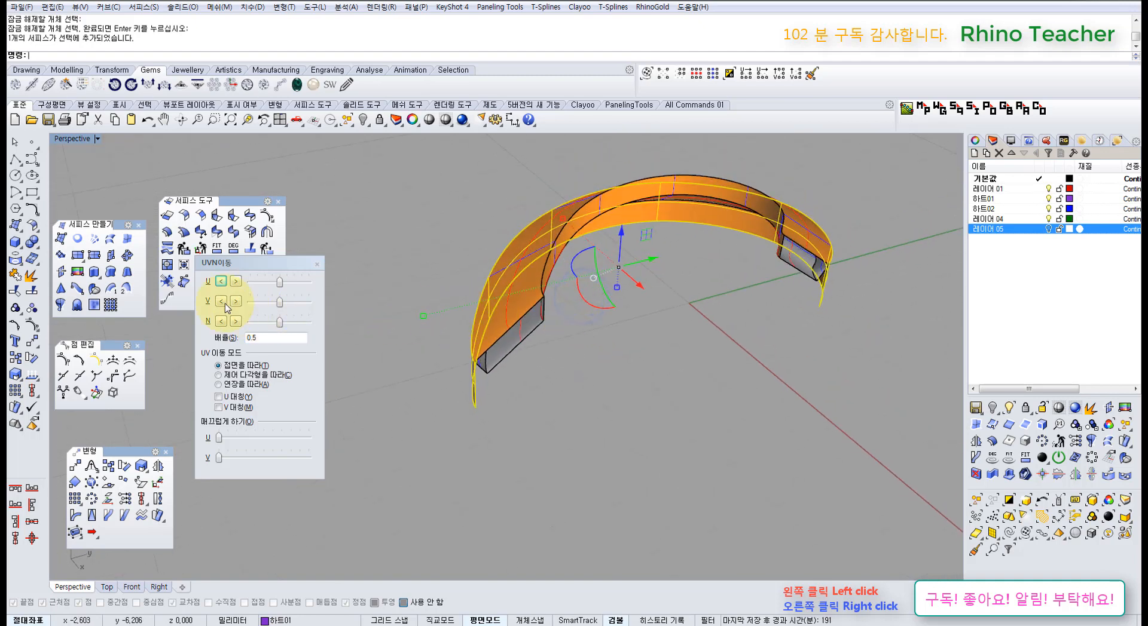
{"action": "left_click", "coordinate": [174, 231]}
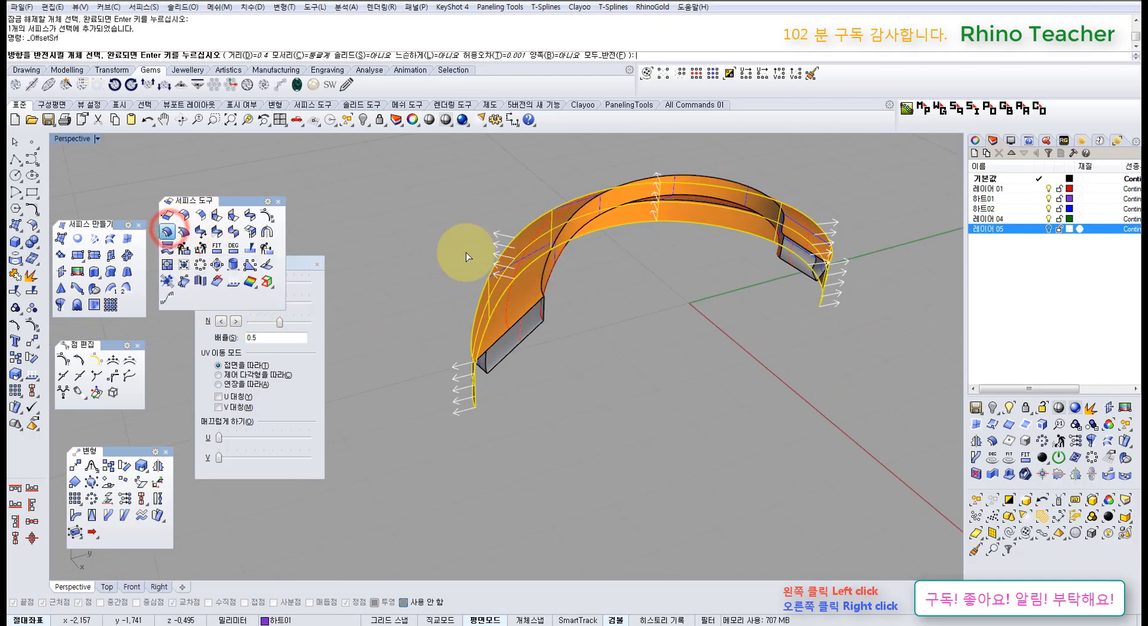
{"action": "left_click", "coordinate": [412, 55]}
{"action": "left_click", "coordinate": [531, 56]}
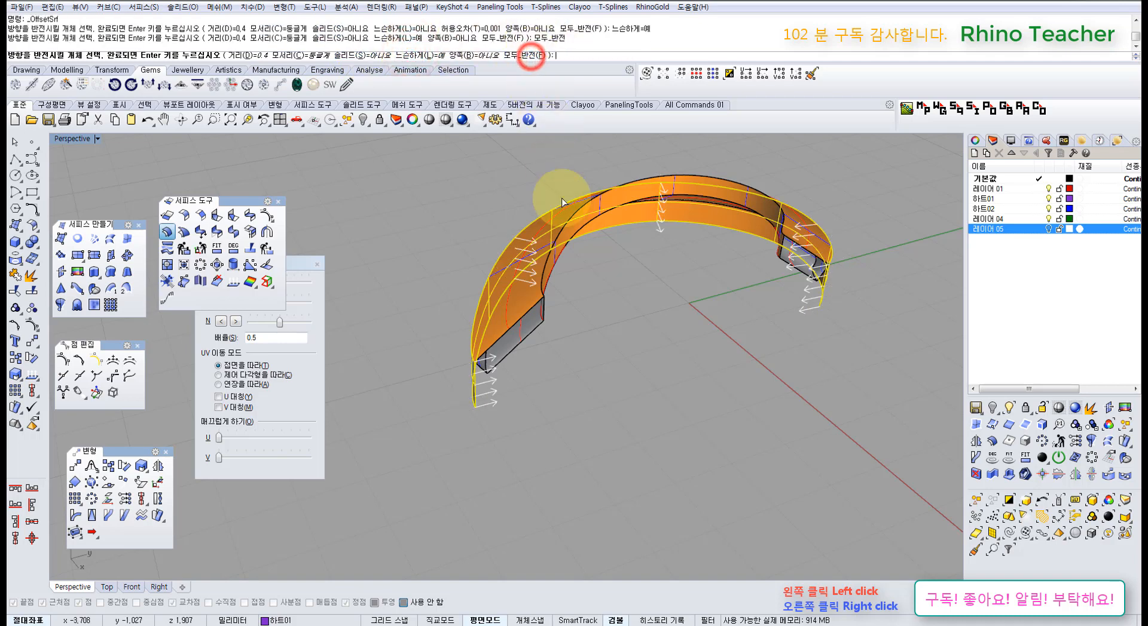
{"action": "right_click_drag", "start_coordinate": [561, 198], "coordinate": [593, 324]}
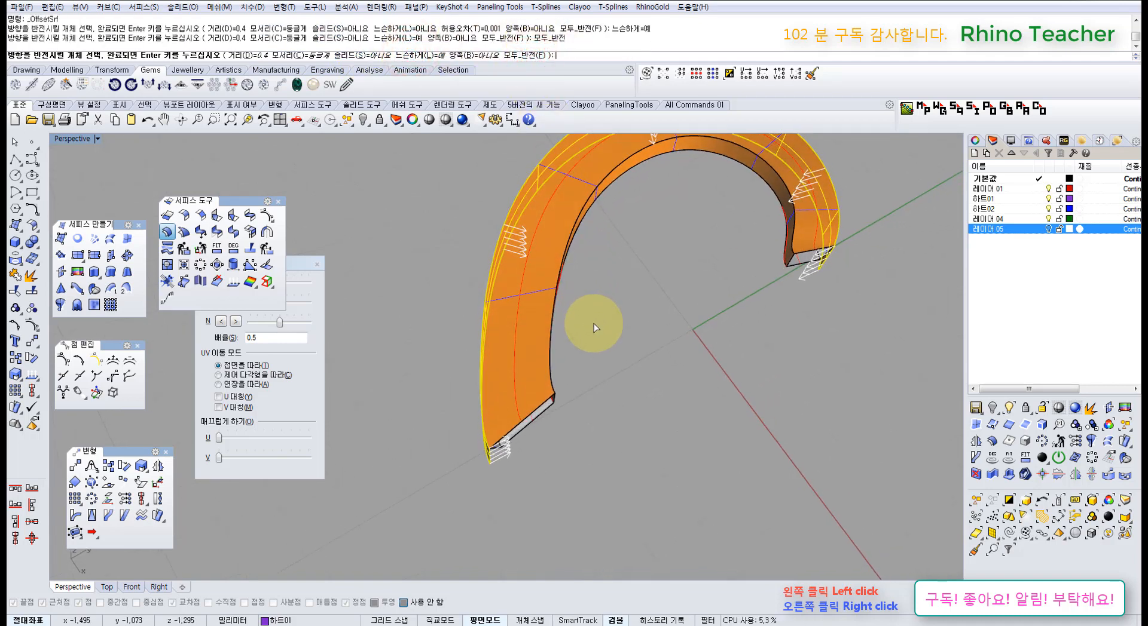
{"action": "right_click", "coordinate": [594, 324]}
- Check in the Top view how the offset wall surface meets the centre axis, and delete that offset surface
{"action": "mouse_move", "coordinate": [635, 376]}
{"action": "right_mouse_down"}
{"action": "mouse_move", "coordinate": [672, 274]}
{"action": "mouse_move", "coordinate": [808, 312]}
{"action": "right_mouse_up"}
{"action": "left_click", "coordinate": [808, 312]}
{"action": "key", "text": "ctrl+F1"}
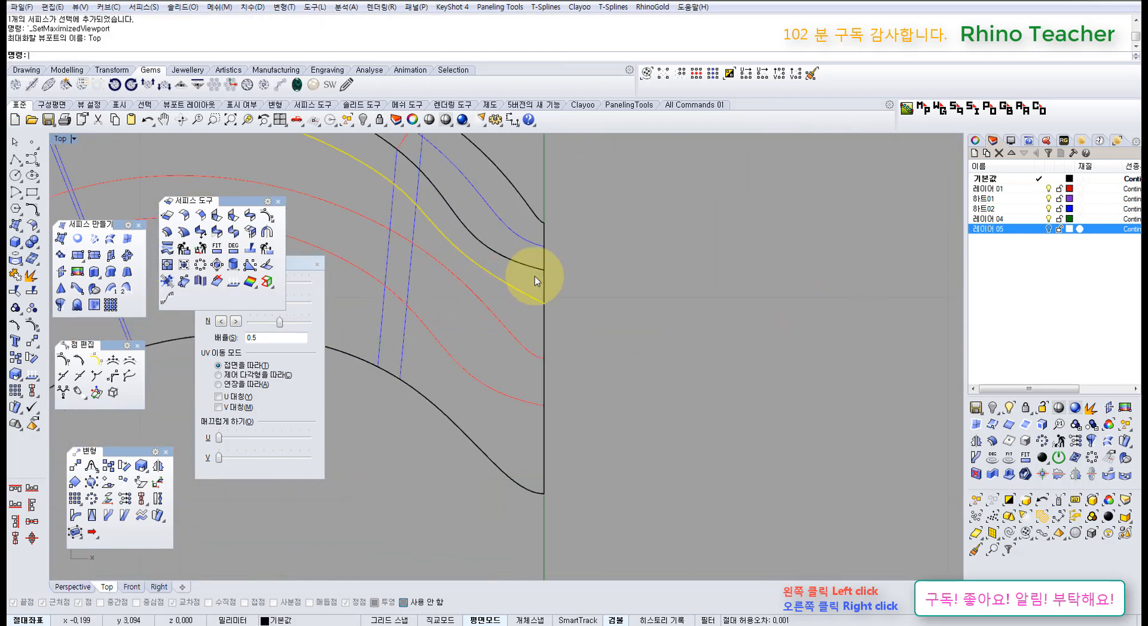
{"action": "scroll", "coordinate": [541, 299], "scroll_direction": "up", "scroll_amount": 4}
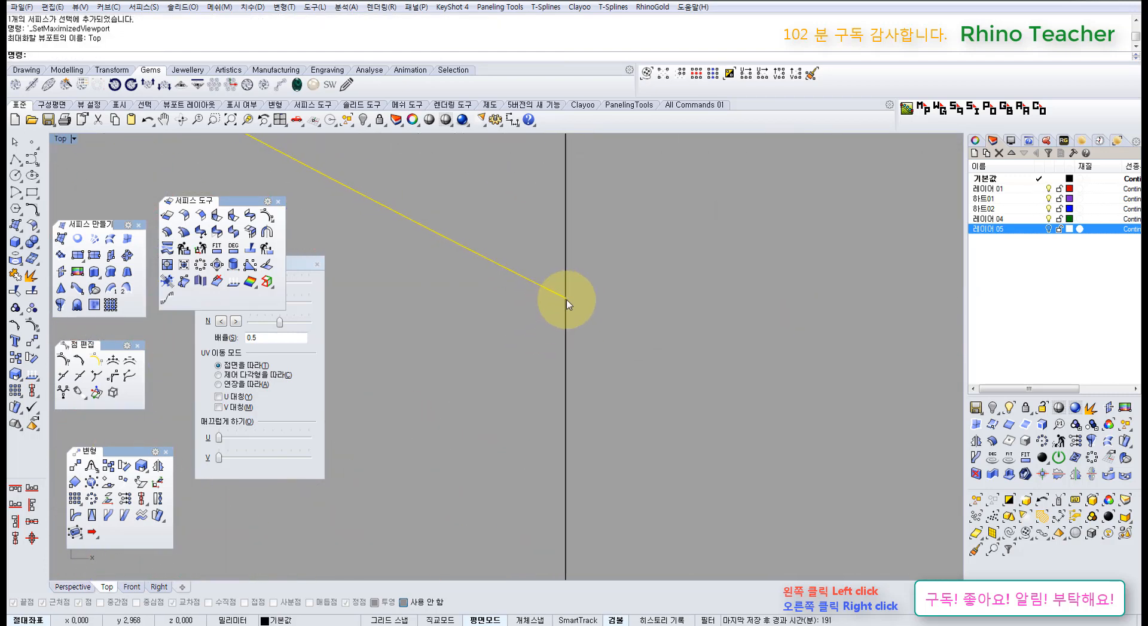
{"action": "scroll", "coordinate": [565, 293], "scroll_direction": "down", "scroll_amount": 5}
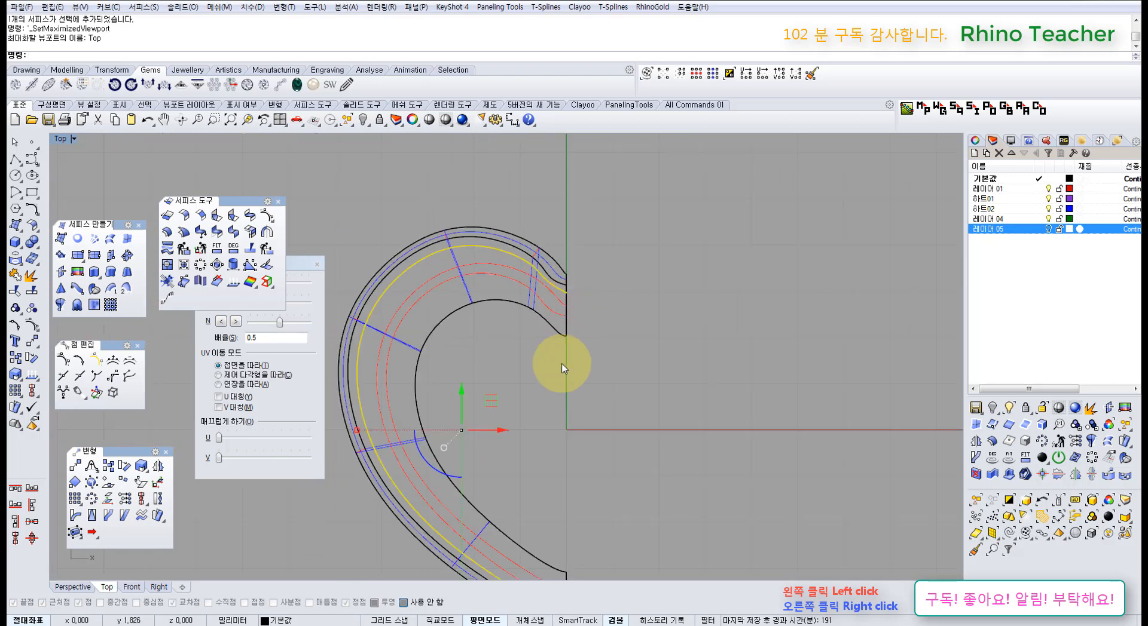
{"action": "right_click_drag", "start_coordinate": [564, 366], "coordinate": [657, 366]}
{"action": "scroll", "coordinate": [542, 458], "scroll_direction": "up", "scroll_amount": 4}
{"action": "key", "text": "ctrl+F4"}
{"action": "key", "text": "Delete"}
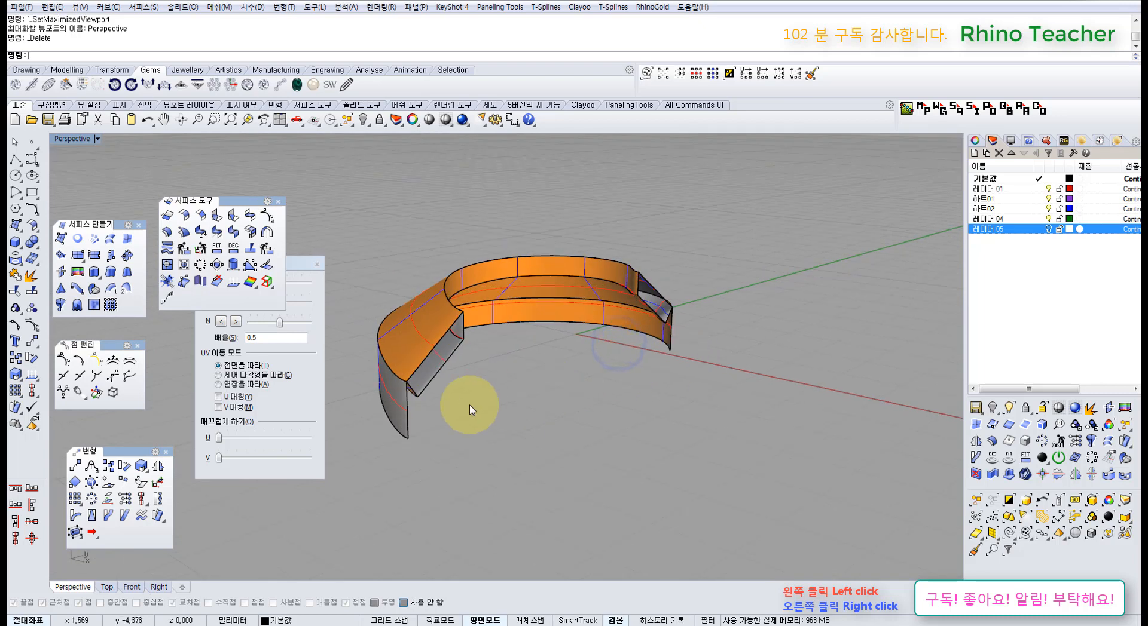
- Offset the outer wall surface inward by 0.4 again as a loose offset with the Solid option on
{"action": "left_click", "coordinate": [402, 411]}
{"action": "left_click", "coordinate": [168, 231]}
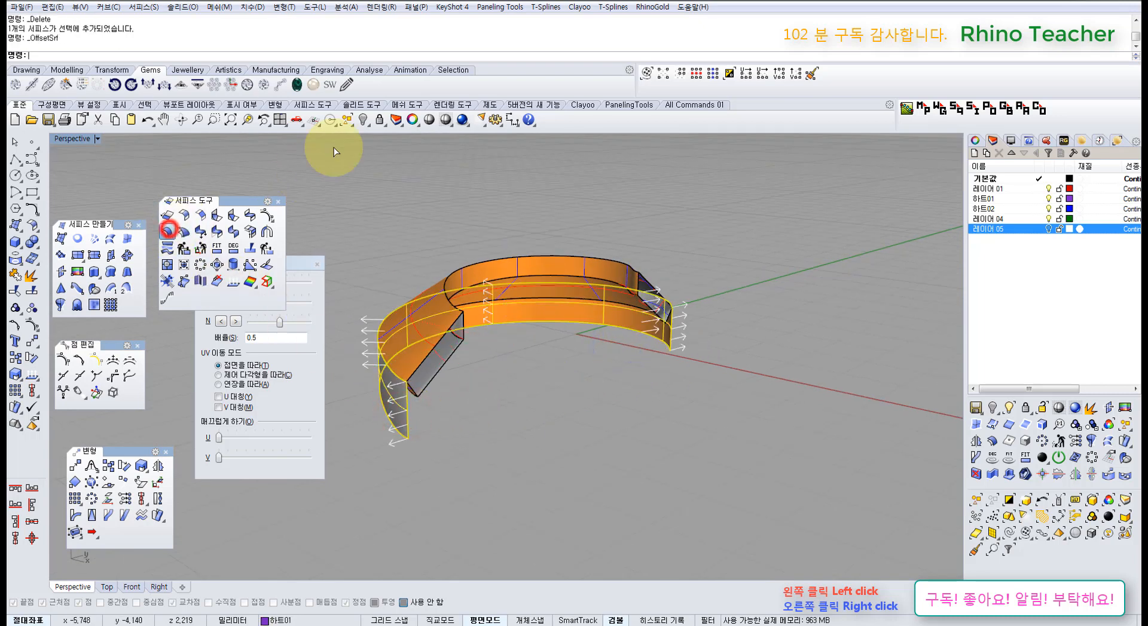
{"action": "left_click", "coordinate": [350, 55]}
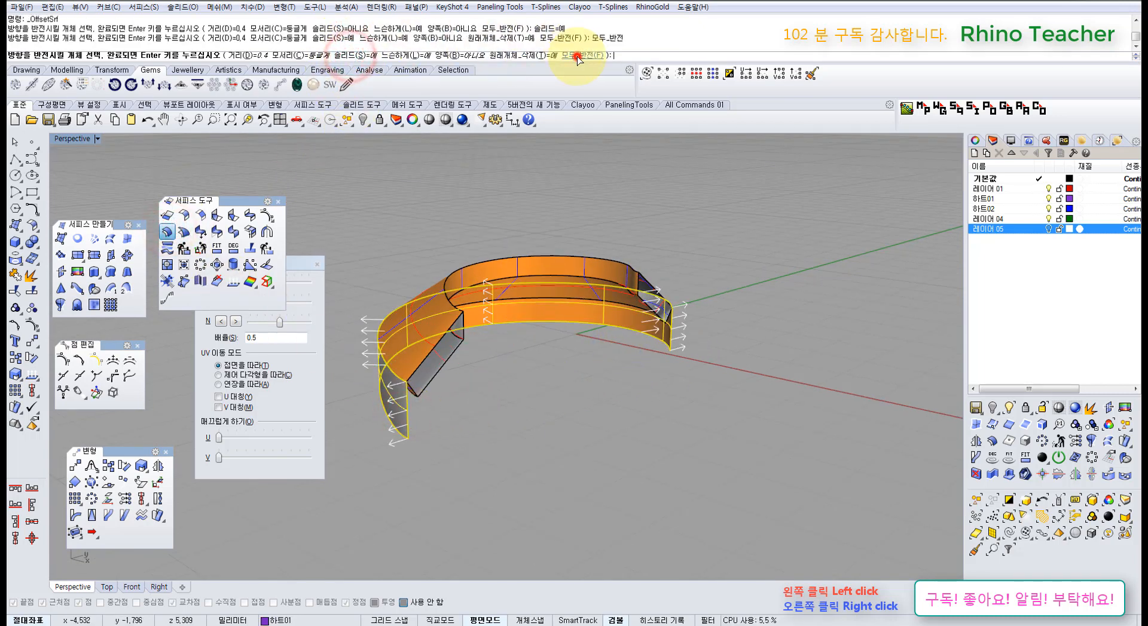
{"action": "left_click", "coordinate": [573, 55]}
{"action": "right_click", "coordinate": [511, 284]}
{"action": "left_click", "coordinate": [544, 399]}
- Extract the two end faces of the thickened wall without copying and delete them
{"action": "right_click_drag", "start_coordinate": [458, 352], "coordinate": [433, 308]}
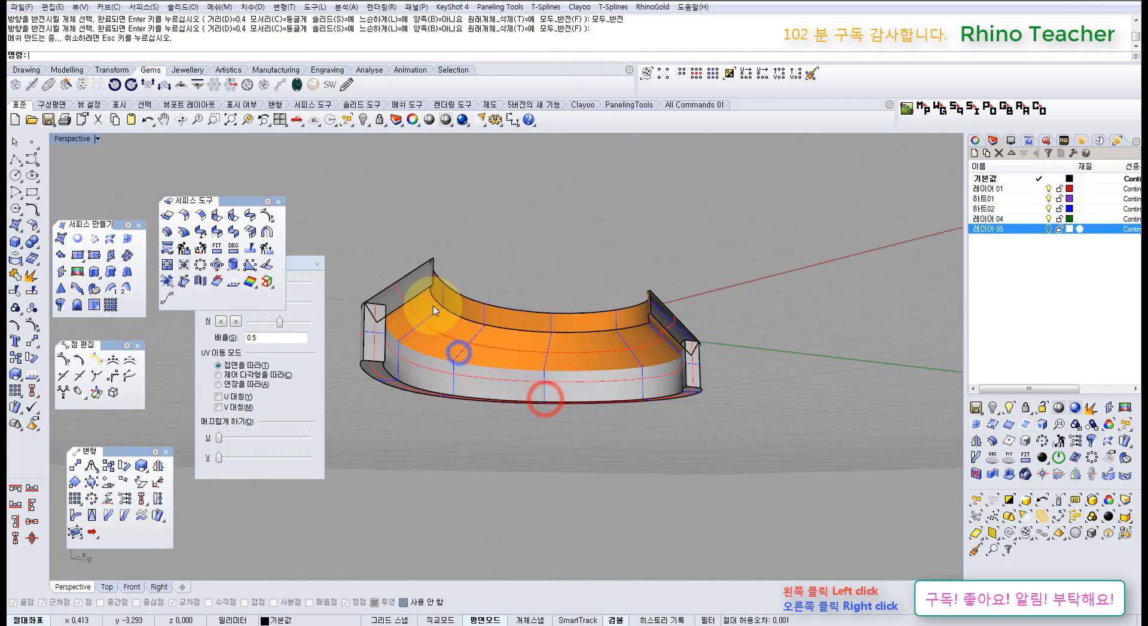
{"action": "right_click_drag", "start_coordinate": [460, 343], "coordinate": [478, 383]}
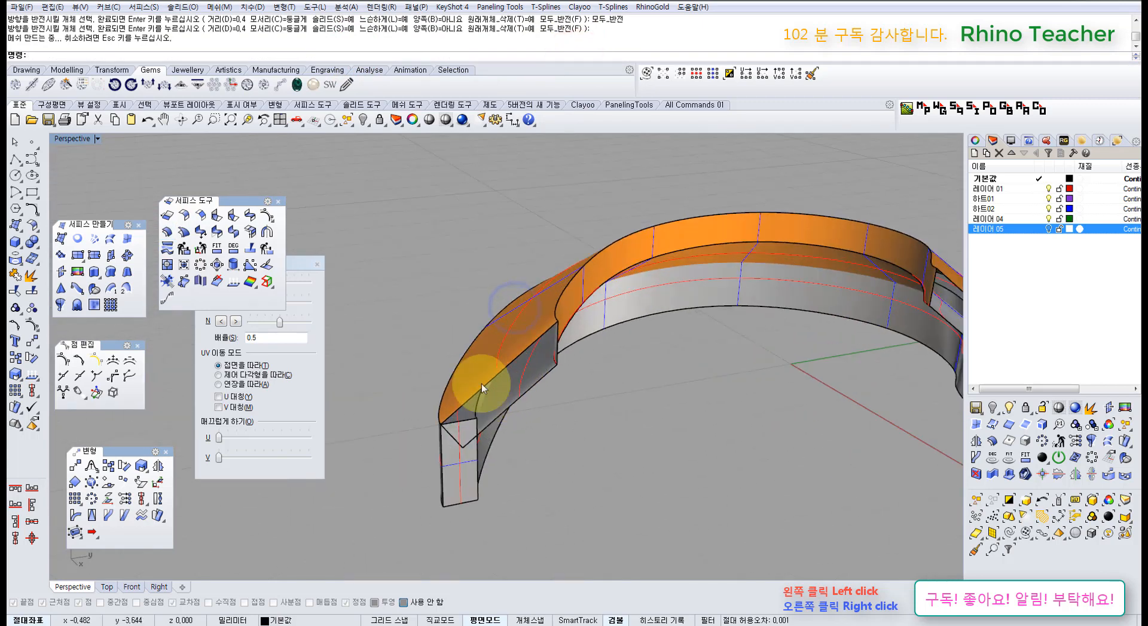
{"action": "left_click", "coordinate": [31, 276]}
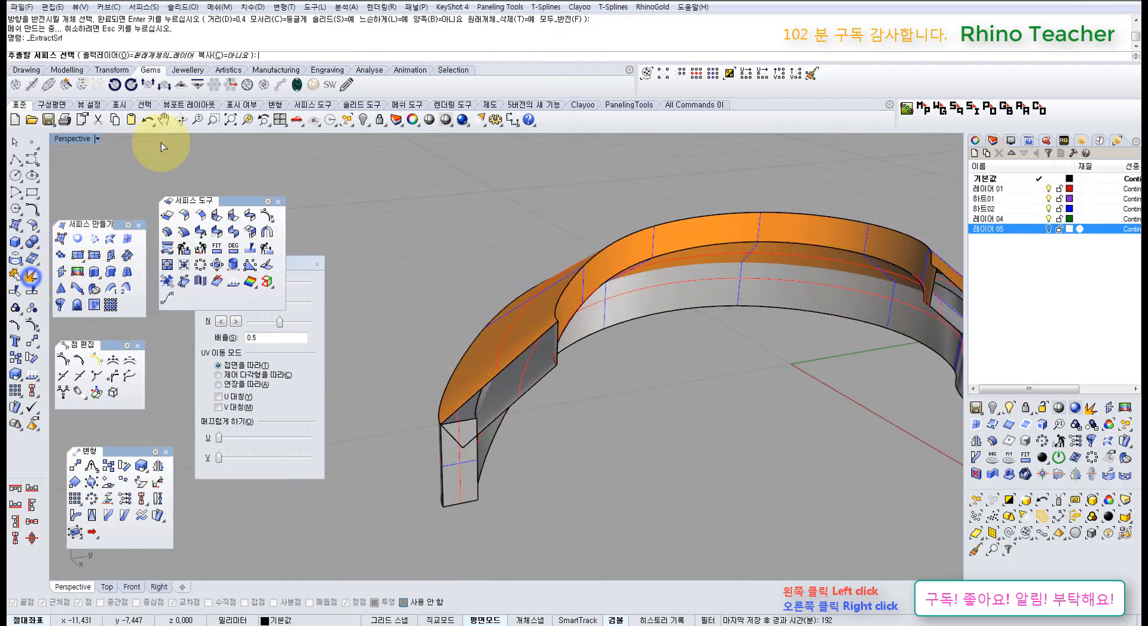
{"action": "left_click", "coordinate": [223, 55]}
{"action": "left_click", "coordinate": [226, 55]}
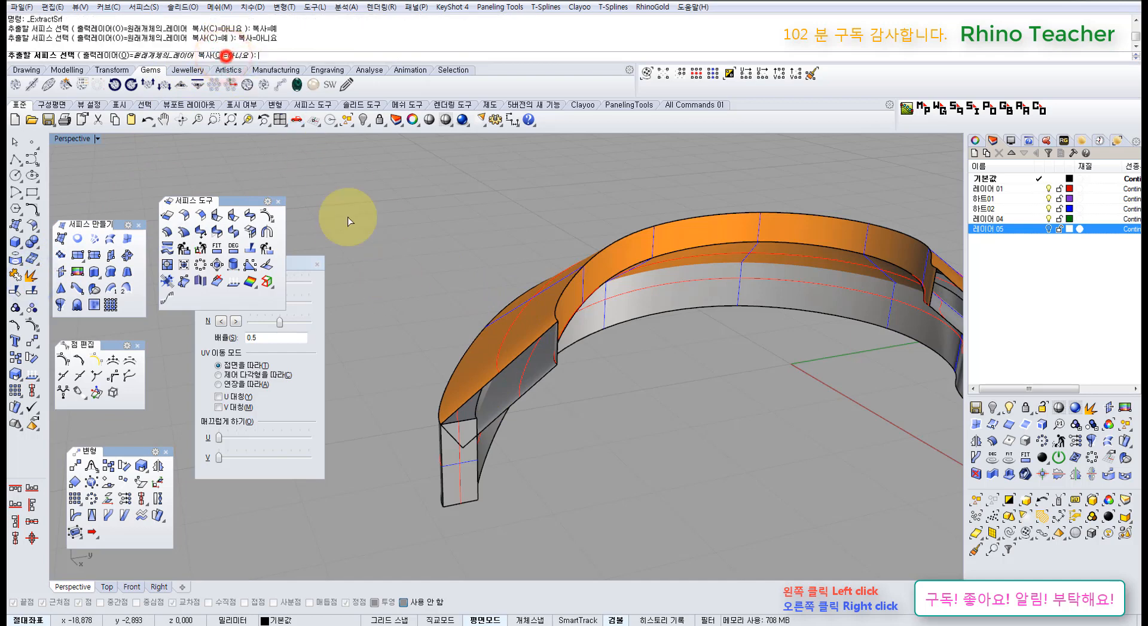
{"action": "left_click", "coordinate": [461, 473]}
{"action": "right_click_drag", "start_coordinate": [702, 449], "coordinate": [550, 389]}
{"action": "left_click", "coordinate": [755, 360]}
{"action": "right_click", "coordinate": [752, 358]}
{"action": "key", "text": "Delete"}
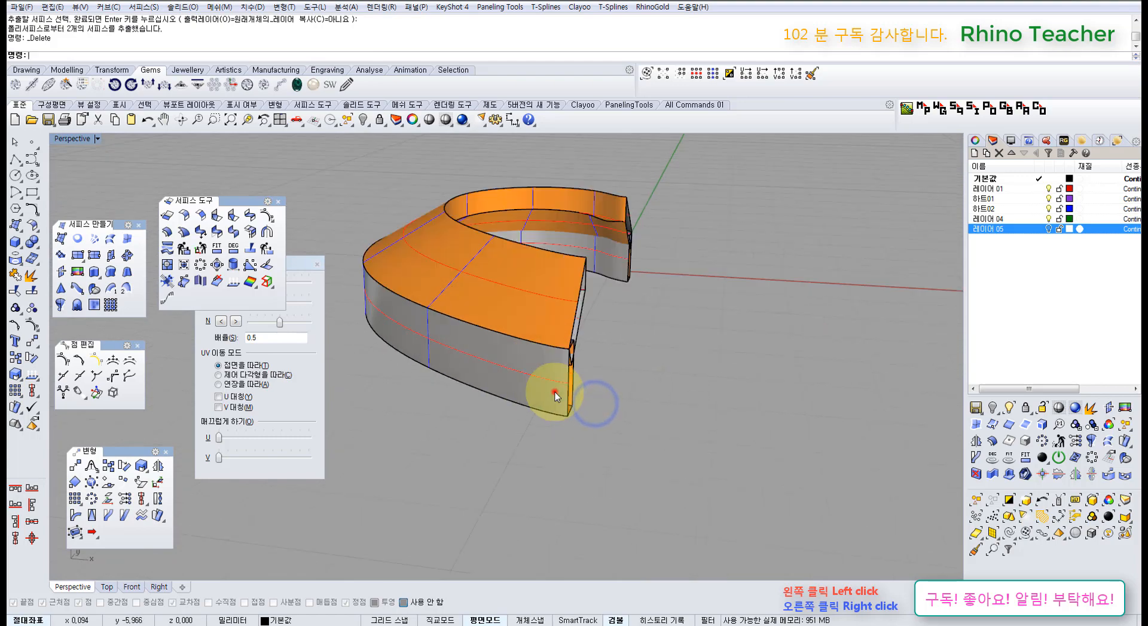
- Mirror the thickened wall and the upper polysurface across the vertical axis through the origin (0) to complete the heart
{"action": "left_click", "coordinate": [554, 393]}
{"action": "right_click_drag", "start_coordinate": [640, 372], "coordinate": [625, 409]}
{"action": "left_click", "coordinate": [556, 329], "text": "shift"}
{"action": "right_click_drag", "start_coordinate": [572, 369], "coordinate": [507, 416]}
{"action": "key", "text": "ctrl+F1"}
{"action": "scroll", "coordinate": [589, 400], "scroll_direction": "down", "scroll_amount": 15}
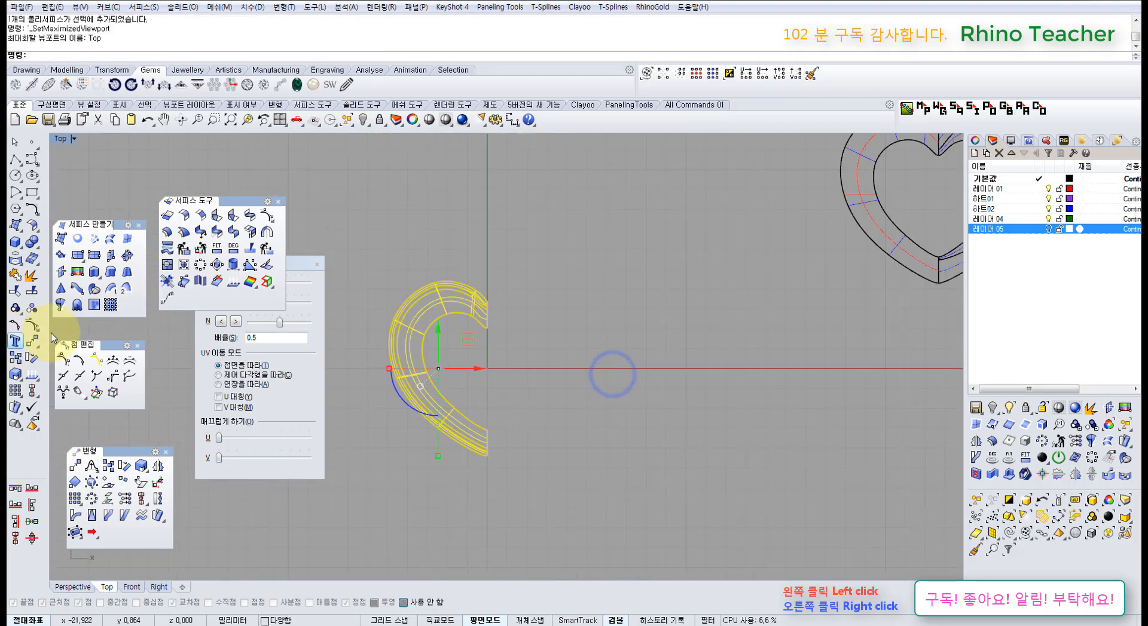
{"action": "left_click", "coordinate": [160, 466]}
{"action": "type", "text": "0"}
{"action": "key", "text": "Return"}
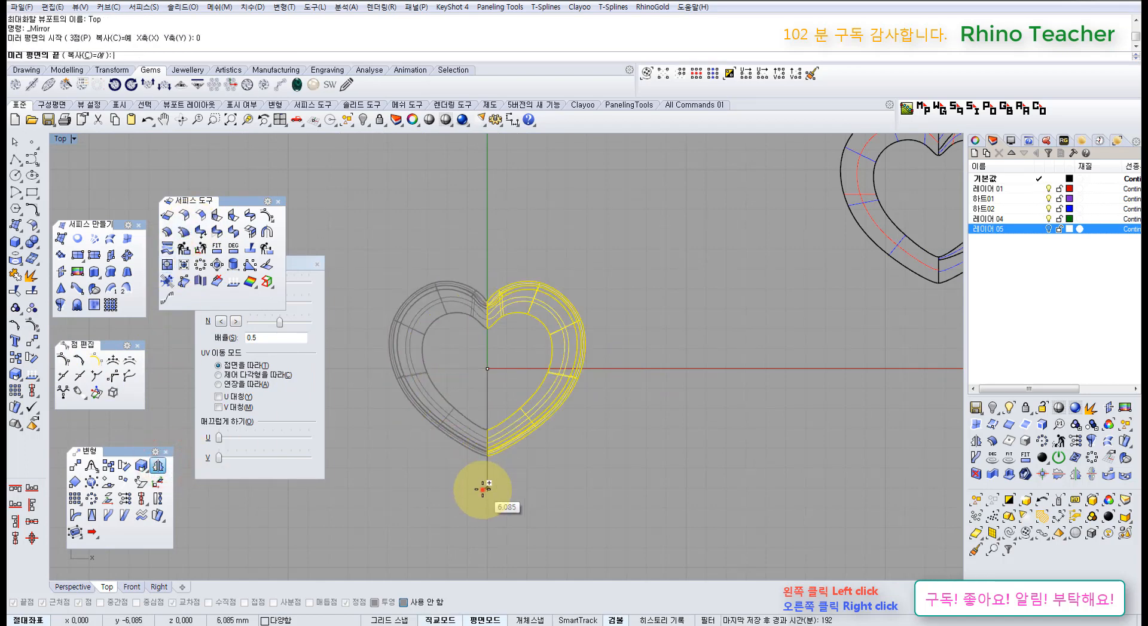
{"action": "left_click", "coordinate": [482, 490], "text": "shift"}
{"action": "left_click", "coordinate": [592, 489]}
- Join the four mirrored and original half-heart polysurfaces
{"action": "left_click_drag", "start_coordinate": [616, 503], "coordinate": [412, 226]}
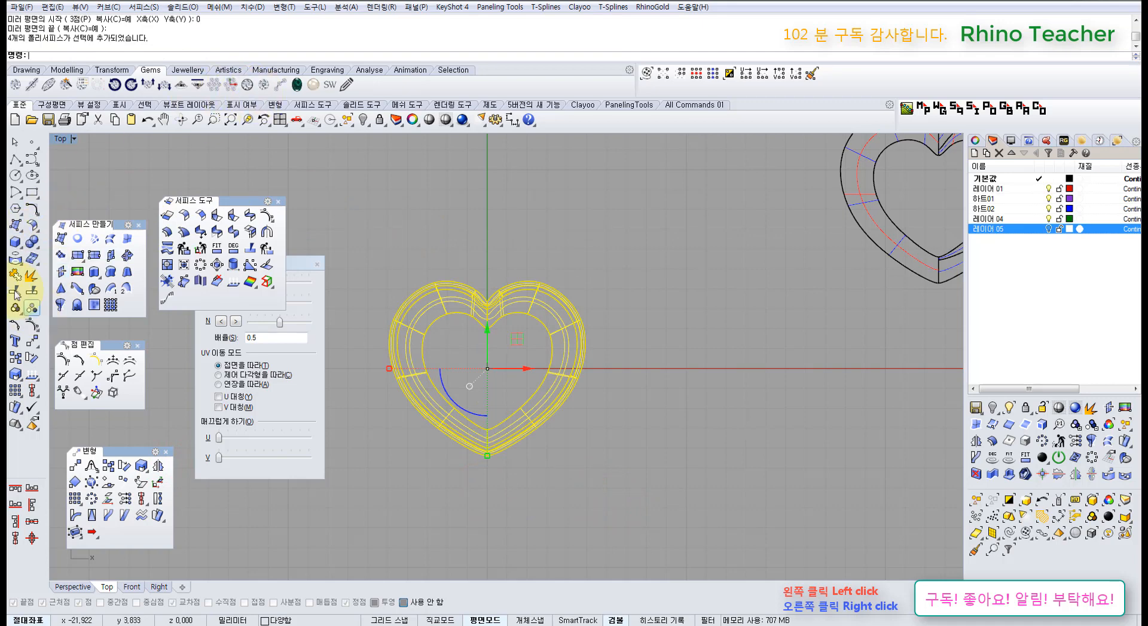
{"action": "left_click", "coordinate": [15, 274]}
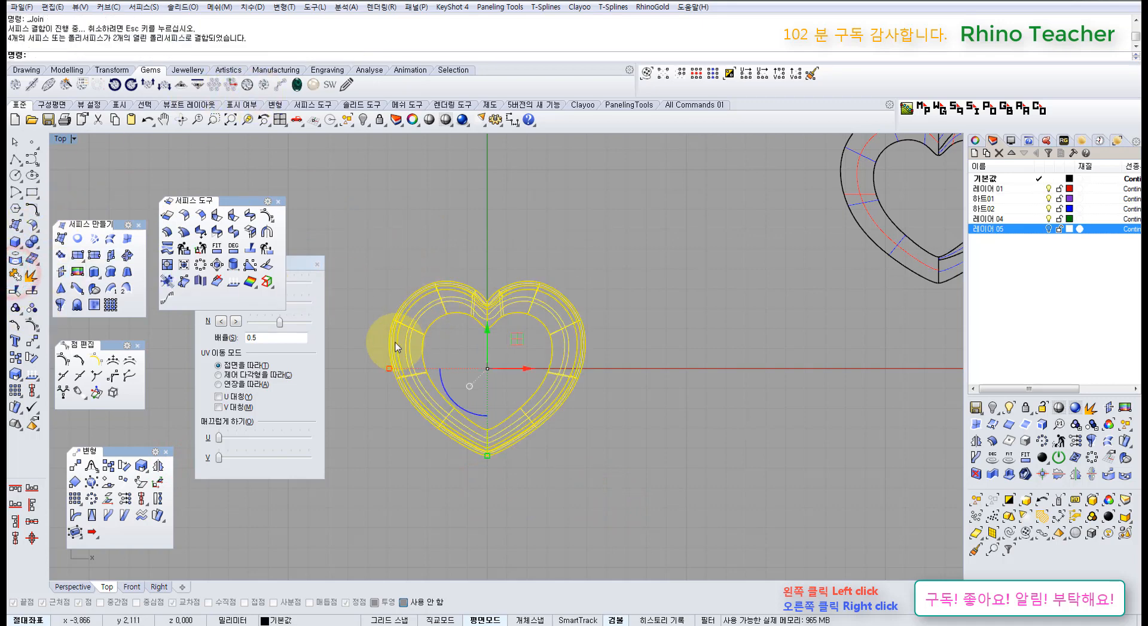
{"action": "key", "text": "ctrl+F4"}
{"action": "key", "text": "Escape"}
- Unite the heart's upper body and its vertical wall ring with a Boolean Union
{"action": "mouse_move", "coordinate": [511, 435]}
{"action": "right_mouse_down"}
{"action": "mouse_move", "coordinate": [397, 229]}
{"action": "mouse_move", "coordinate": [367, 243]}
{"action": "mouse_move", "coordinate": [379, 340]}
{"action": "mouse_move", "coordinate": [448, 381]}
{"action": "right_mouse_up"}
{"action": "left_click", "coordinate": [449, 381]}
{"action": "left_click", "coordinate": [482, 276]}
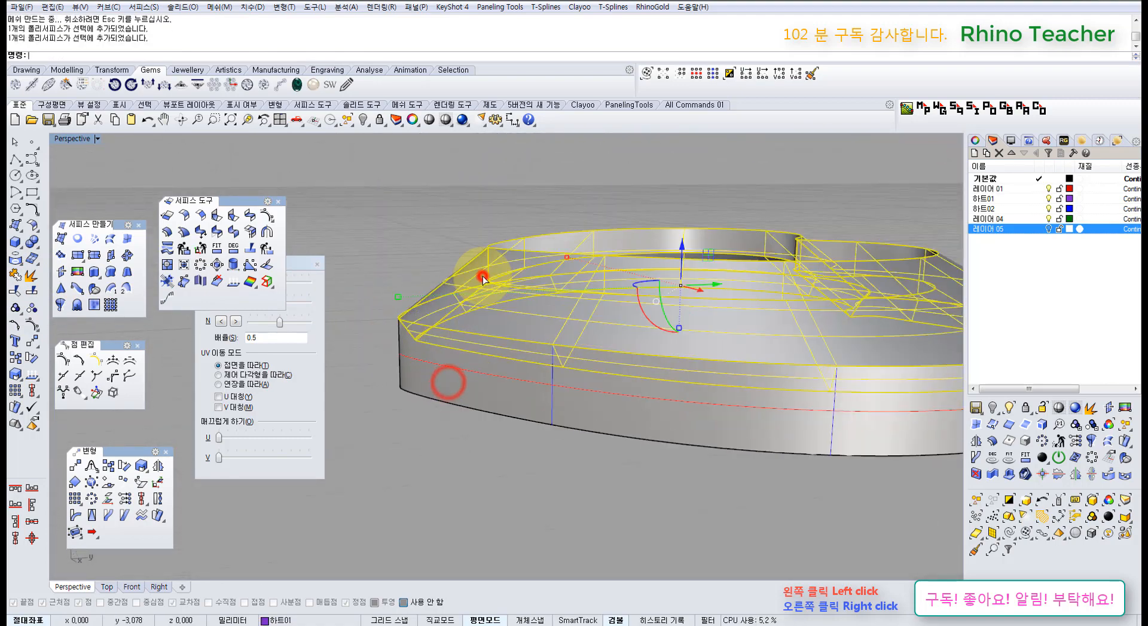
{"action": "left_click", "coordinate": [318, 263]}
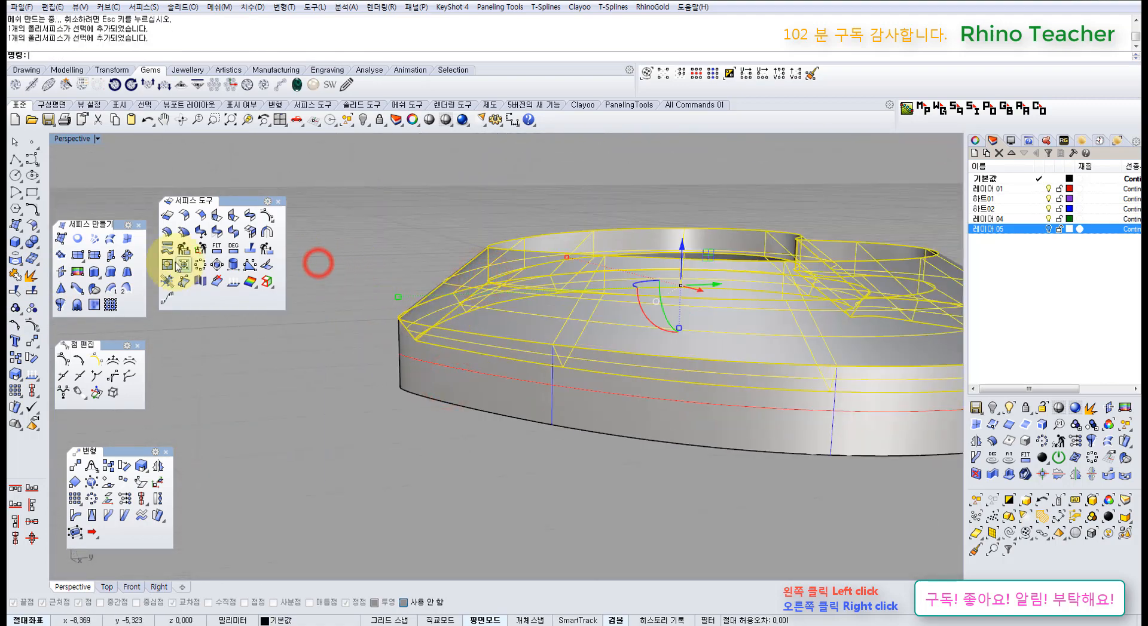
{"action": "left_click", "coordinate": [33, 242]}
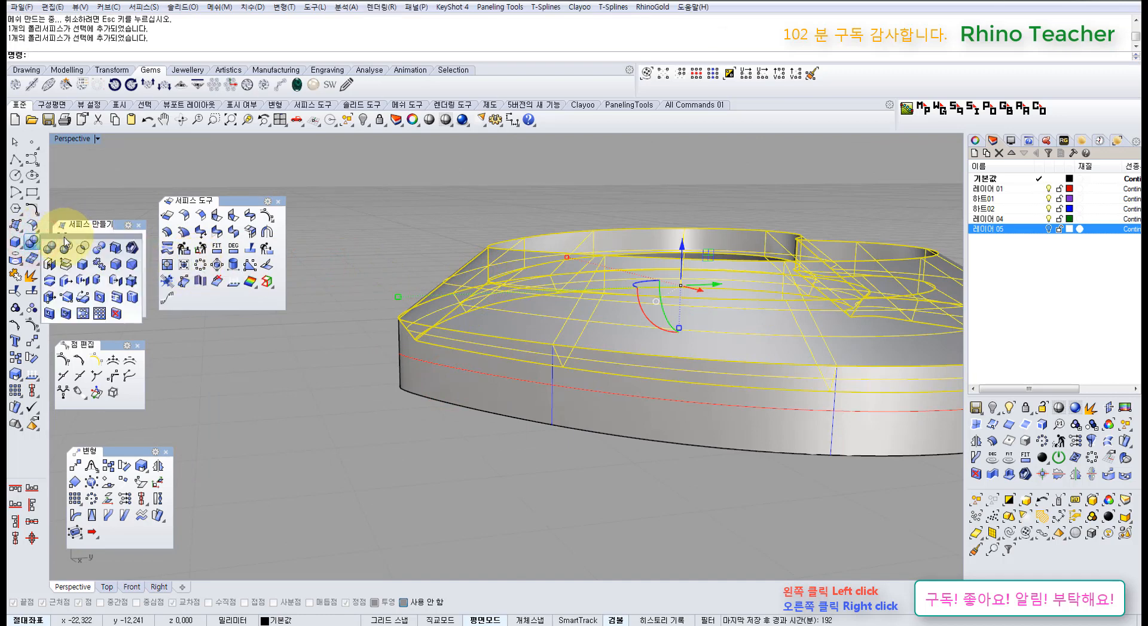
{"action": "left_click_drag", "start_coordinate": [60, 239], "coordinate": [243, 348]}
{"action": "left_click", "coordinate": [369, 407]}
{"action": "left_click", "coordinate": [511, 318]}
{"action": "left_click", "coordinate": [477, 386]}
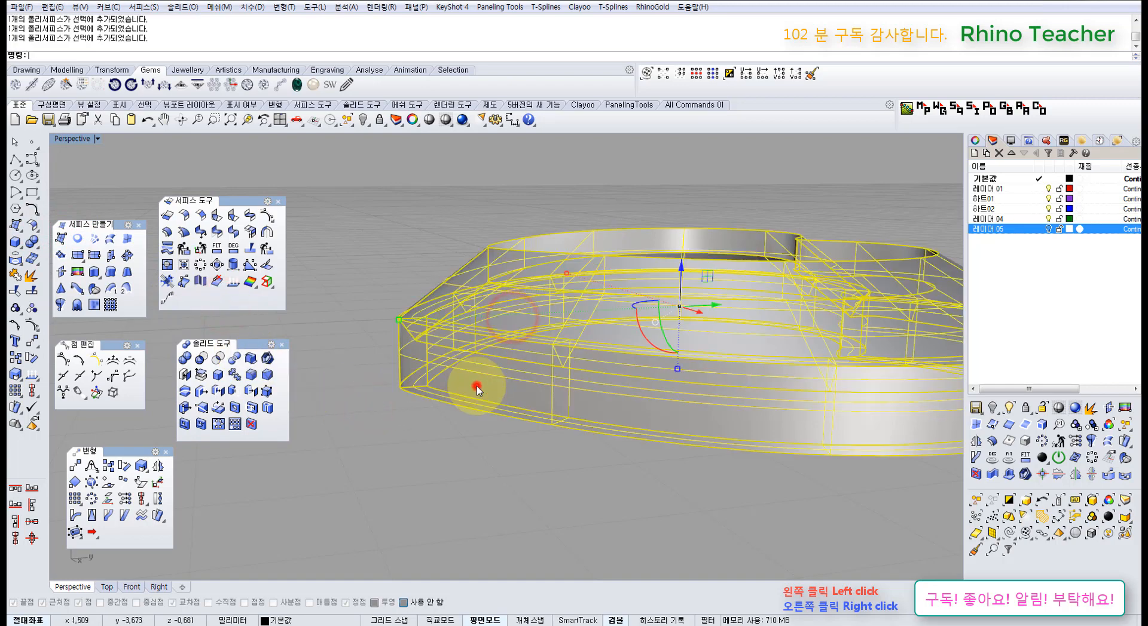
{"action": "left_click", "coordinate": [186, 359]}
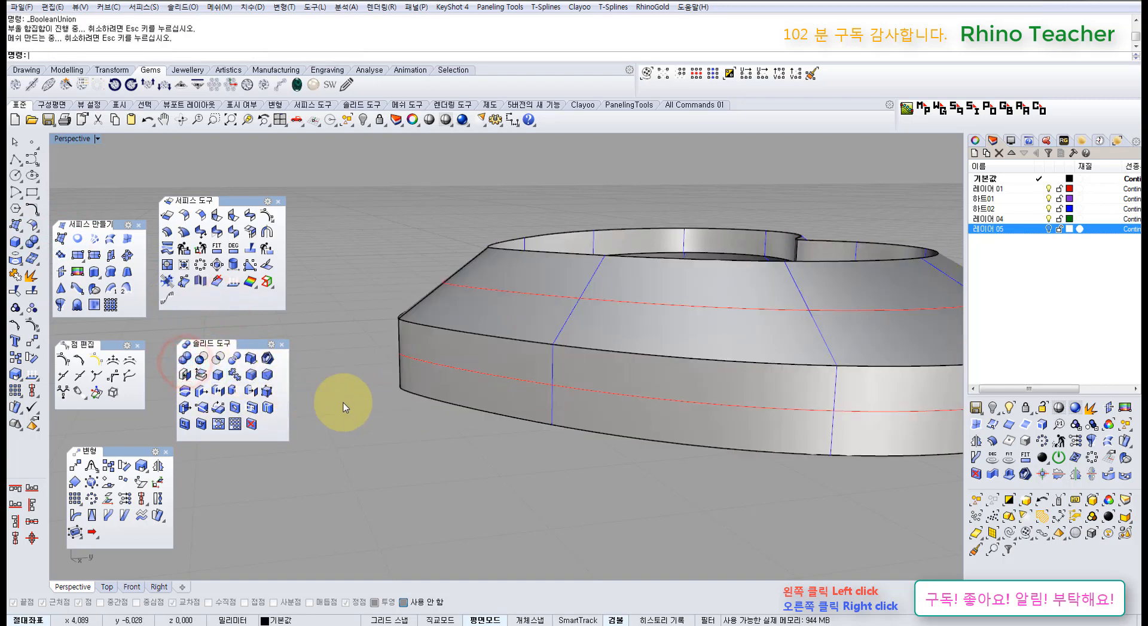
{"action": "mouse_move", "coordinate": [549, 409]}
{"action": "right_mouse_down"}
{"action": "mouse_move", "coordinate": [474, 287]}
{"action": "mouse_move", "coordinate": [449, 320]}
{"action": "right_mouse_up"}
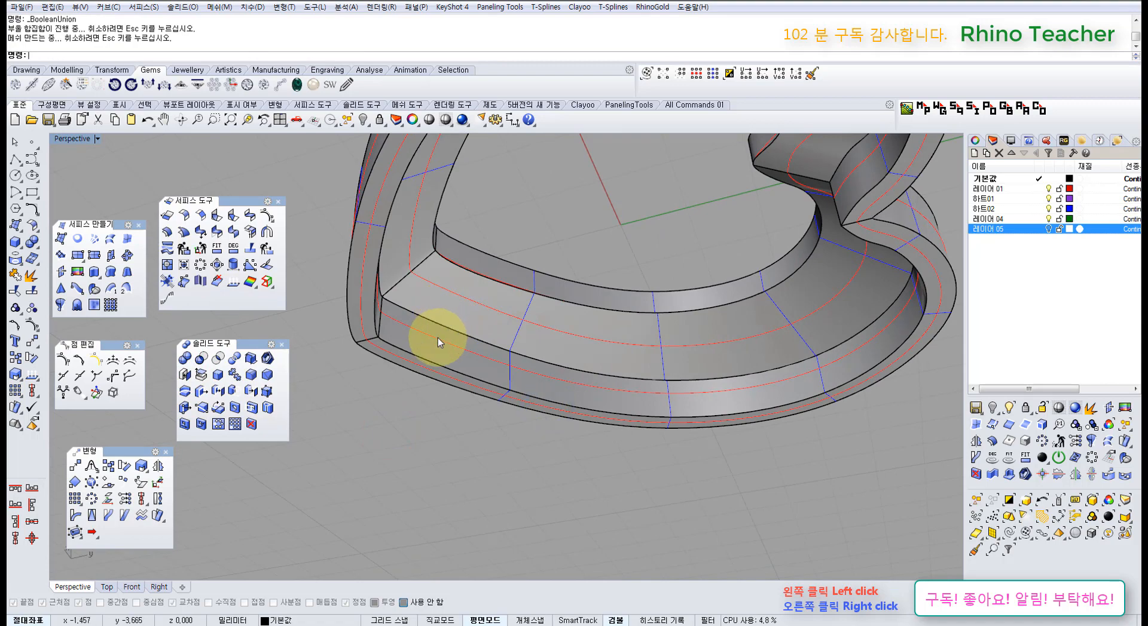
- Undo the Boolean Union and view the heart's underside edge
{"action": "key", "text": "ctrl+z"}
{"action": "left_click", "coordinate": [404, 428]}
{"action": "right_click_drag", "start_coordinate": [389, 369], "coordinate": [424, 377]}
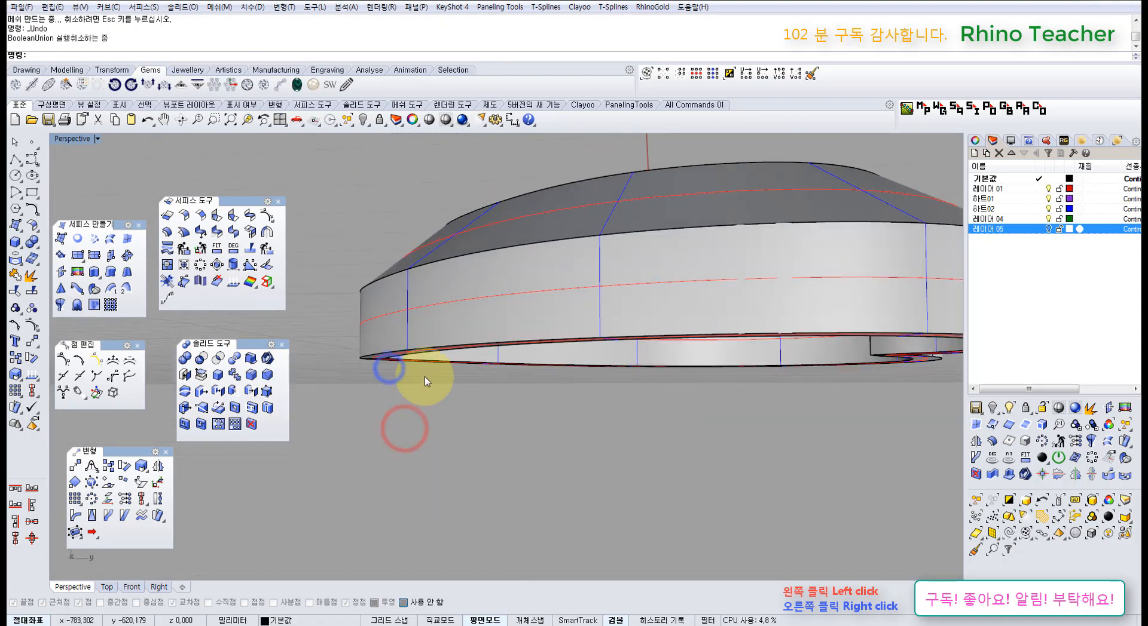
- Group the heart's upper body with its vertical wall ring
{"action": "left_click", "coordinate": [426, 322]}
{"action": "right_click_drag", "start_coordinate": [406, 278], "coordinate": [408, 328]}
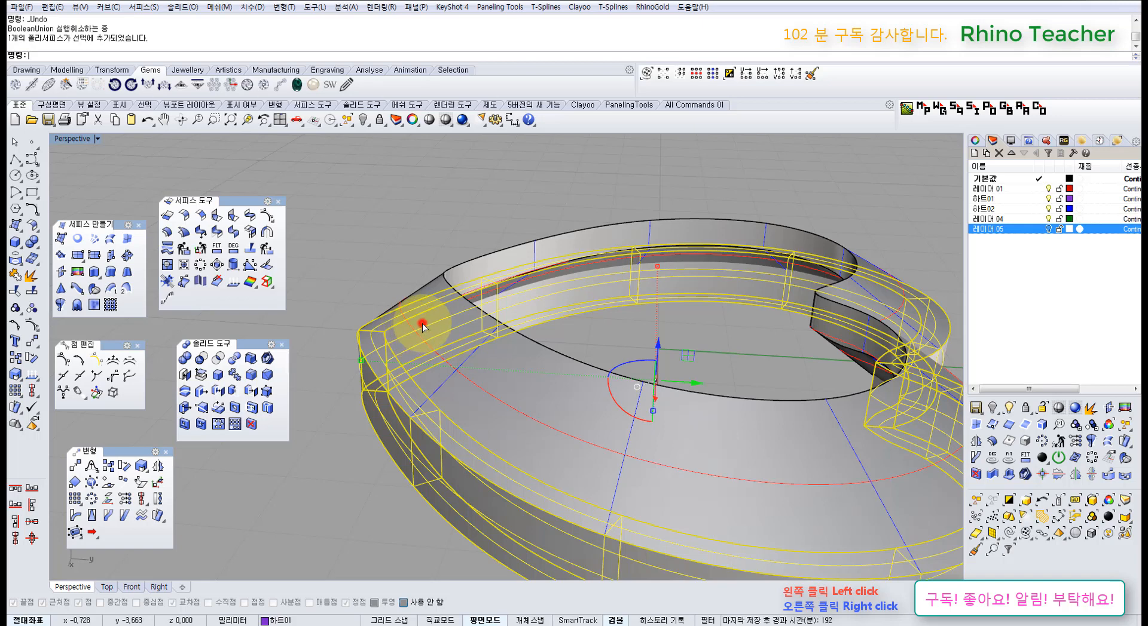
{"action": "left_click", "coordinate": [422, 325]}
{"action": "left_click", "coordinate": [16, 307]}
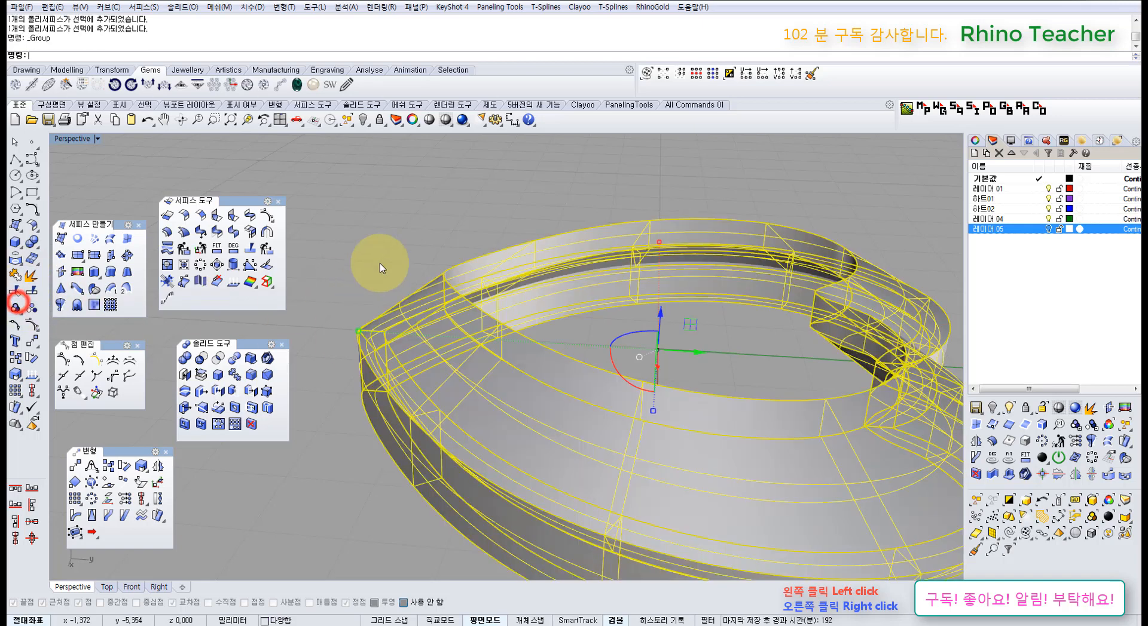
{"action": "left_click", "coordinate": [397, 234]}
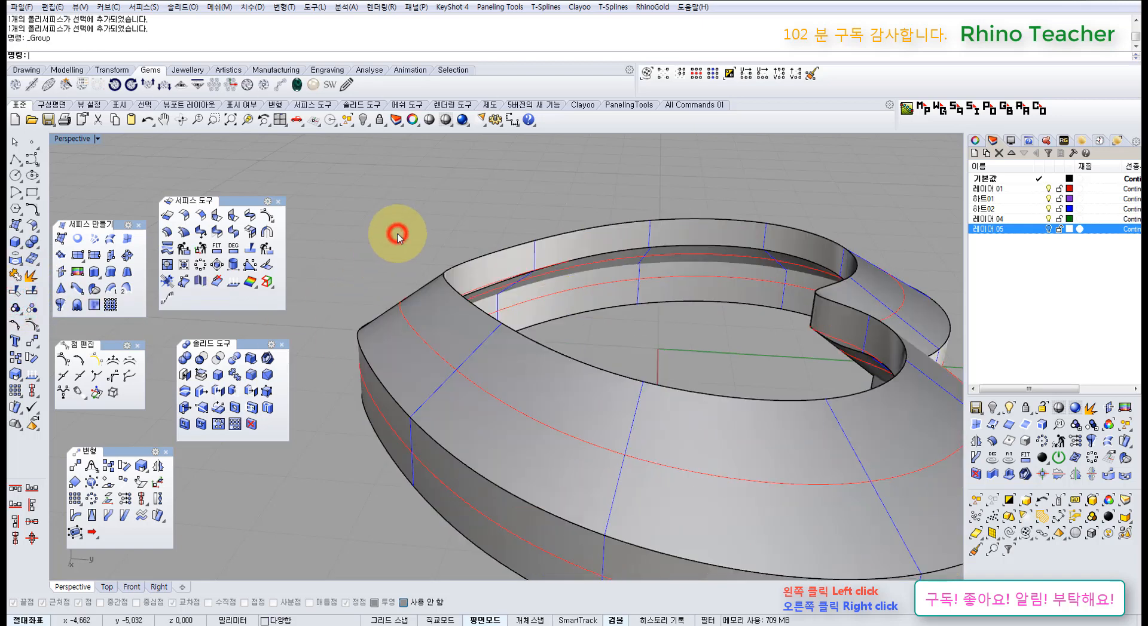
- Examine the grouped heart's underside, inner edges and the joint between the upper body and the wall ring
{"action": "left_click", "coordinate": [461, 323]}
{"action": "right_click_drag", "start_coordinate": [460, 323], "coordinate": [447, 303]}
{"action": "left_click", "coordinate": [429, 421]}
{"action": "right_click_drag", "start_coordinate": [479, 338], "coordinate": [426, 320]}
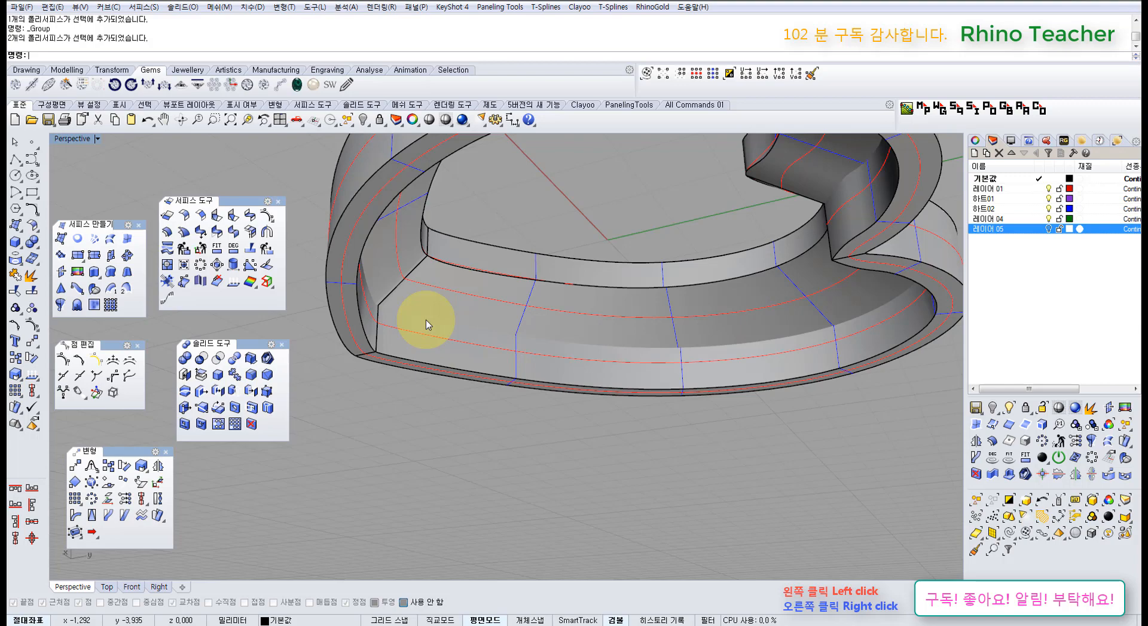
{"action": "mouse_move", "coordinate": [426, 320]}
{"action": "right_mouse_down"}
{"action": "mouse_move", "coordinate": [441, 367]}
{"action": "mouse_move", "coordinate": [477, 370]}
{"action": "mouse_move", "coordinate": [579, 441]}
{"action": "mouse_move", "coordinate": [568, 441]}
{"action": "mouse_move", "coordinate": [525, 322]}
{"action": "right_mouse_up"}
{"action": "scroll", "coordinate": [579, 440], "scroll_direction": "up", "scroll_amount": 3}
{"action": "scroll", "coordinate": [496, 338], "scroll_direction": "up", "scroll_amount": 7}
{"action": "left_click", "coordinate": [446, 375]}
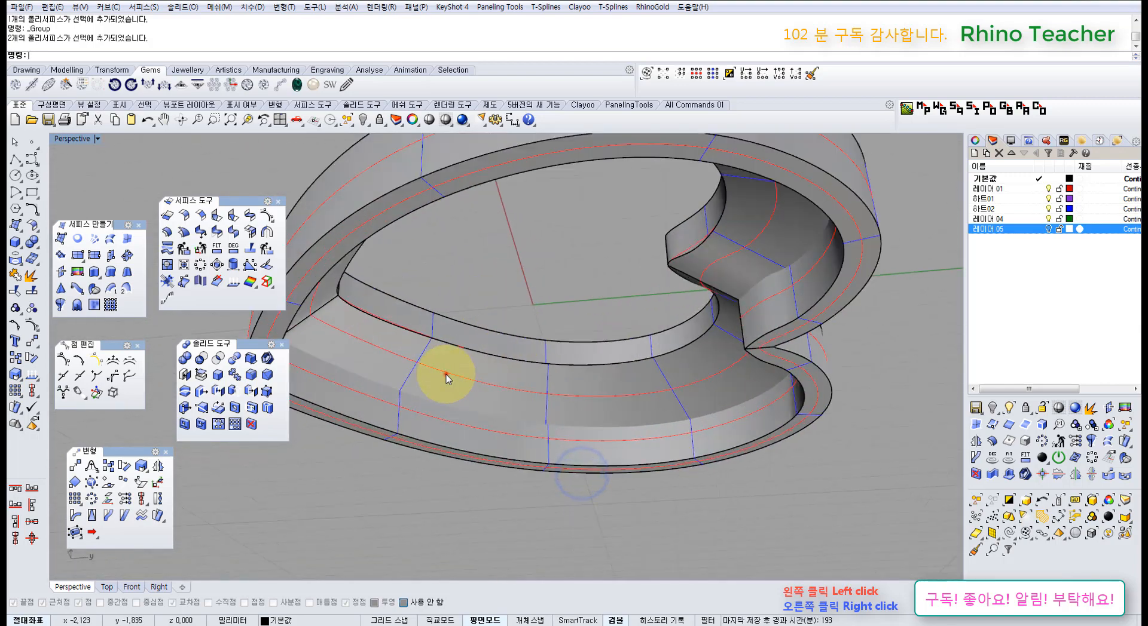
{"action": "left_click", "coordinate": [454, 271]}
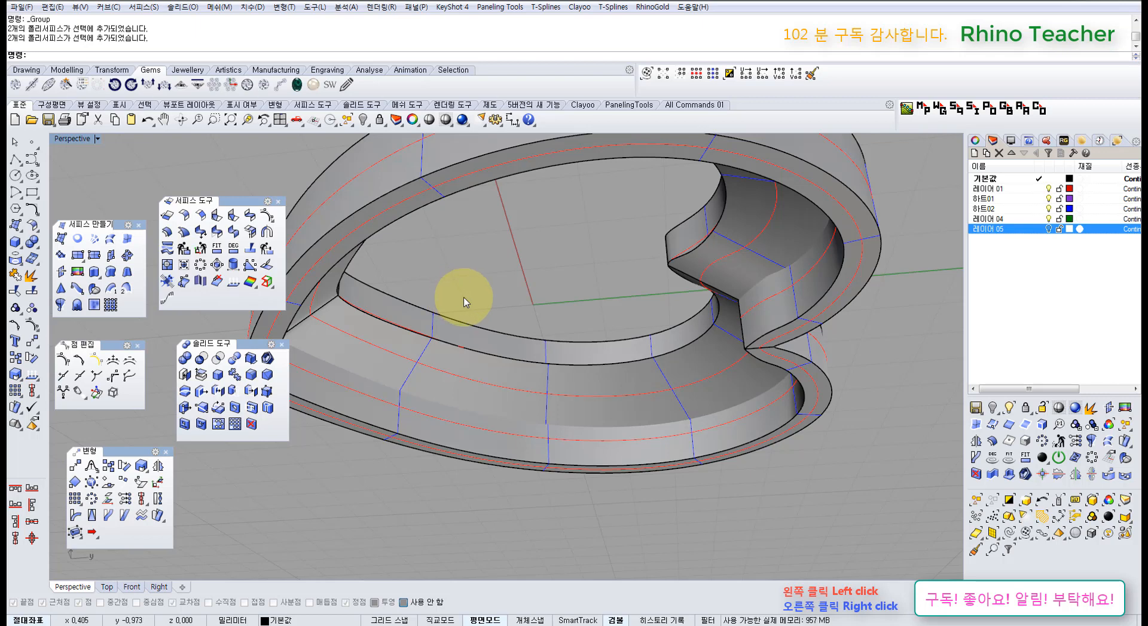
{"action": "right_click_drag", "start_coordinate": [464, 300], "coordinate": [251, 321]}
{"action": "scroll", "coordinate": [530, 397], "scroll_direction": "down", "scroll_amount": 5}
- Ungroup the heart and close the floating solid tools and surface tools toolbars
{"action": "left_click", "coordinate": [640, 476]}
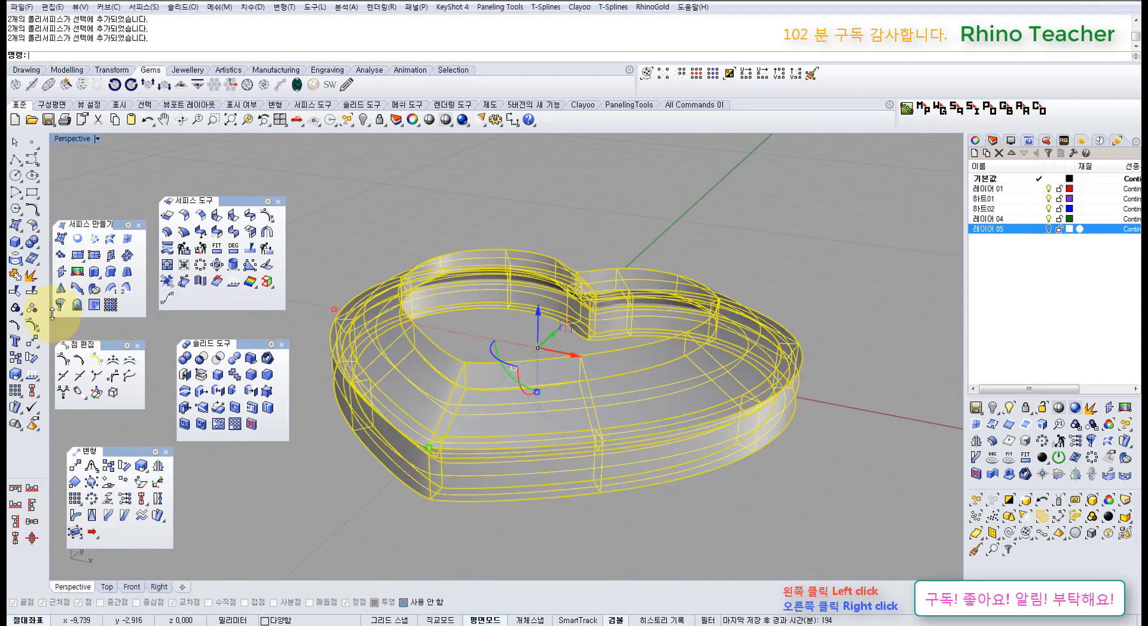
{"action": "left_click", "coordinate": [32, 307]}
{"action": "left_click", "coordinate": [282, 345]}
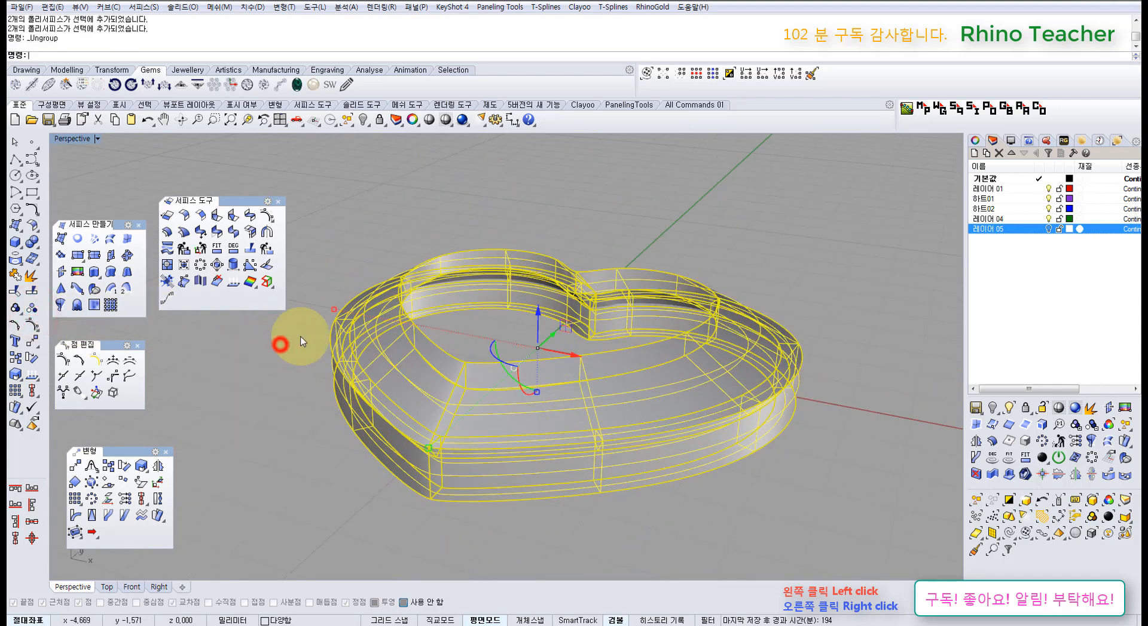
{"action": "left_click", "coordinate": [293, 340]}
{"action": "left_click", "coordinate": [277, 202]}
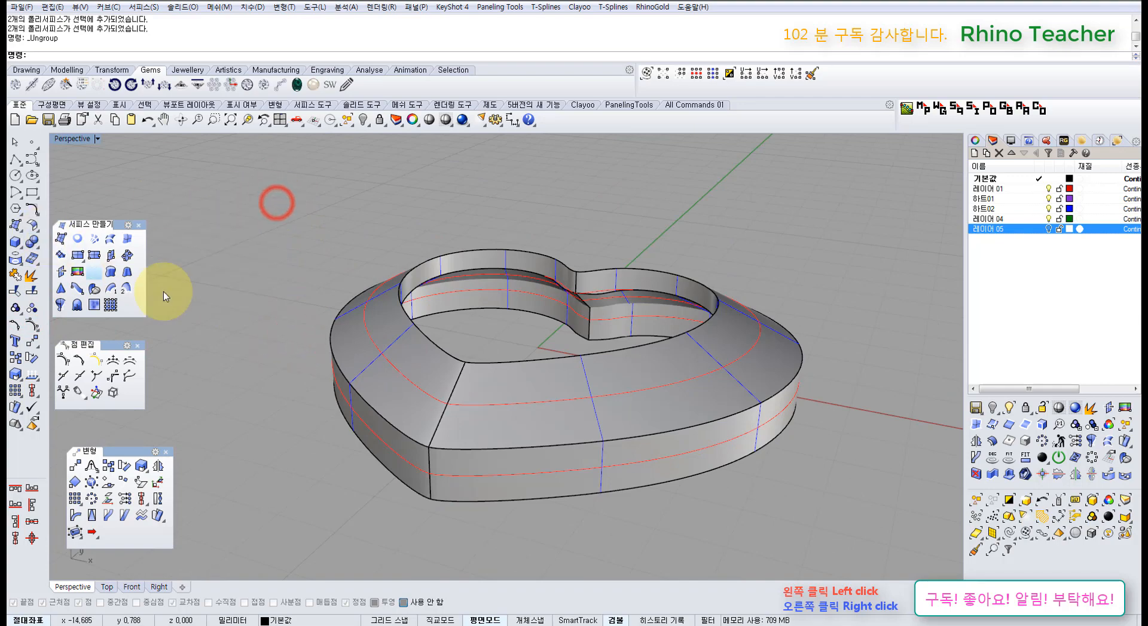
{"action": "left_click", "coordinate": [239, 397]}
- Move the heart's upper body slightly sideways out of alignment with the wall ring
{"action": "right_click_drag", "start_coordinate": [353, 346], "coordinate": [383, 418]}
{"action": "left_click", "coordinate": [384, 423]}
{"action": "scroll", "coordinate": [555, 342], "scroll_direction": "up", "scroll_amount": 5}
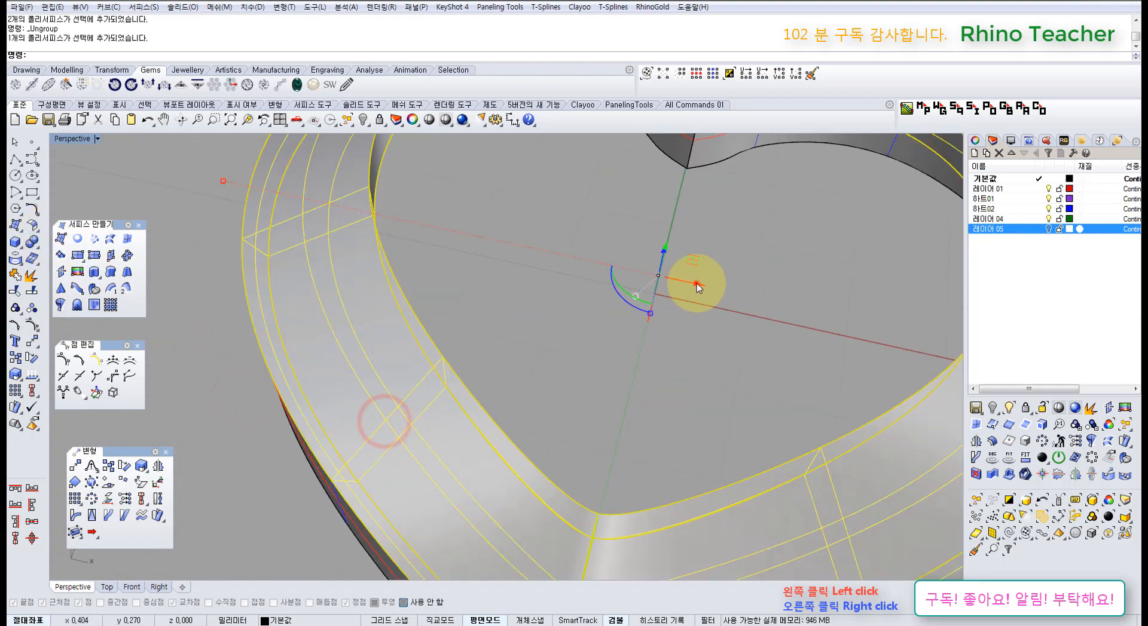
{"action": "left_click_drag", "start_coordinate": [696, 283], "coordinate": [689, 310]}
{"action": "right_click_drag", "start_coordinate": [495, 388], "coordinate": [459, 272]}
{"action": "key", "text": "Escape"}
- Combine the shifted upper body and the wall ring with a Boolean Union and check the result as one polysurface
{"action": "right_click_drag", "start_coordinate": [489, 324], "coordinate": [468, 339]}
{"action": "left_click", "coordinate": [469, 339]}
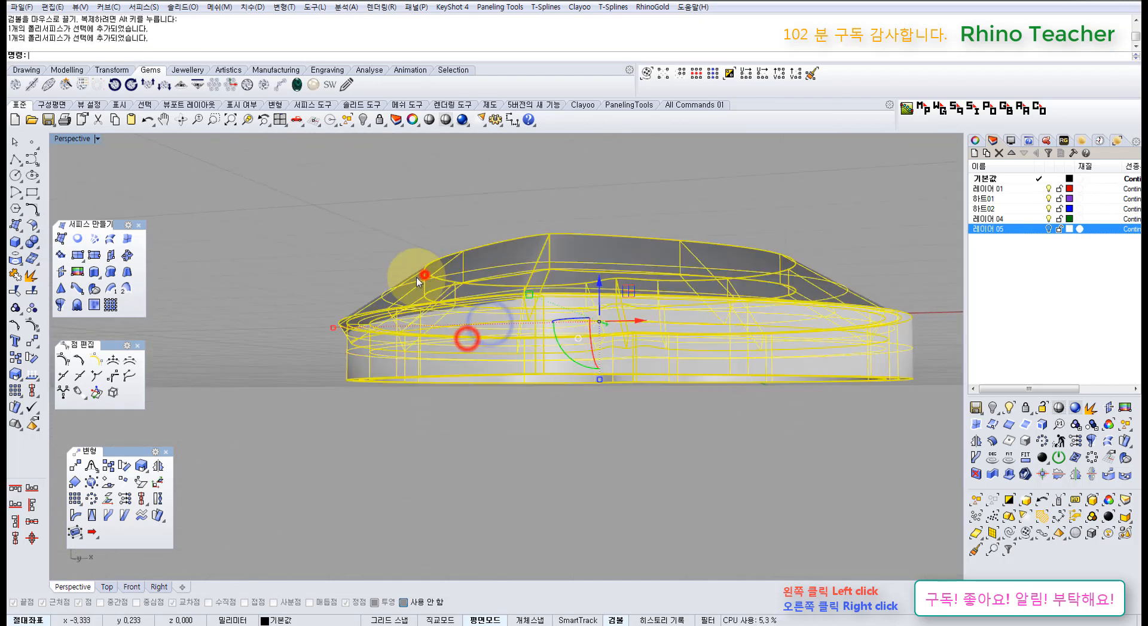
{"action": "left_click", "coordinate": [423, 269], "text": "shift"}
{"action": "left_click", "coordinate": [33, 242]}
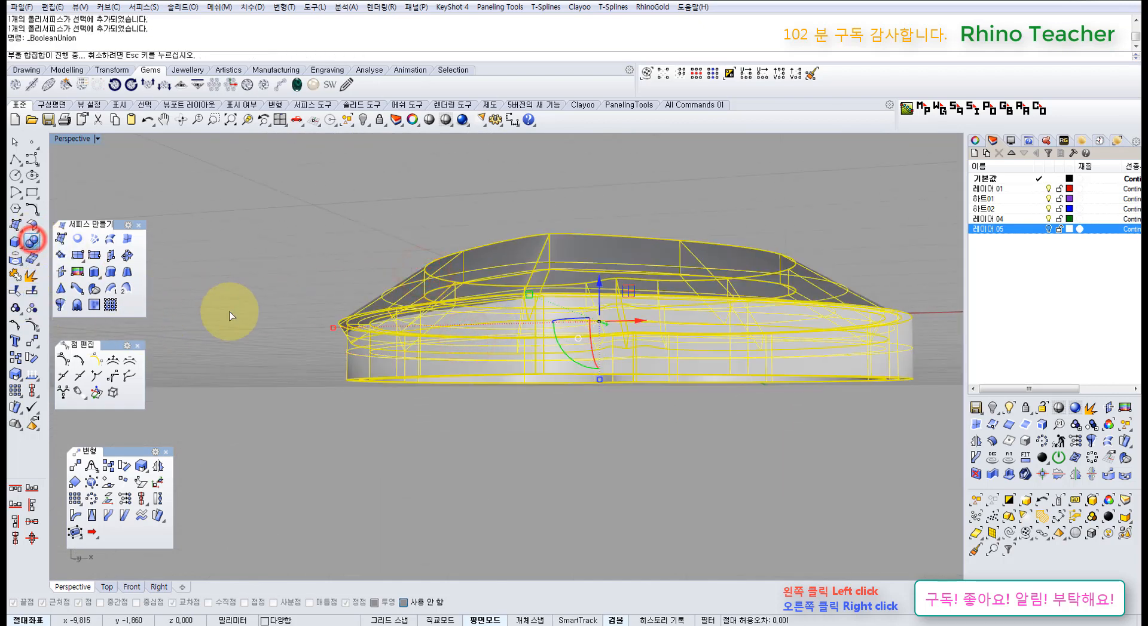
{"action": "left_click", "coordinate": [258, 330]}
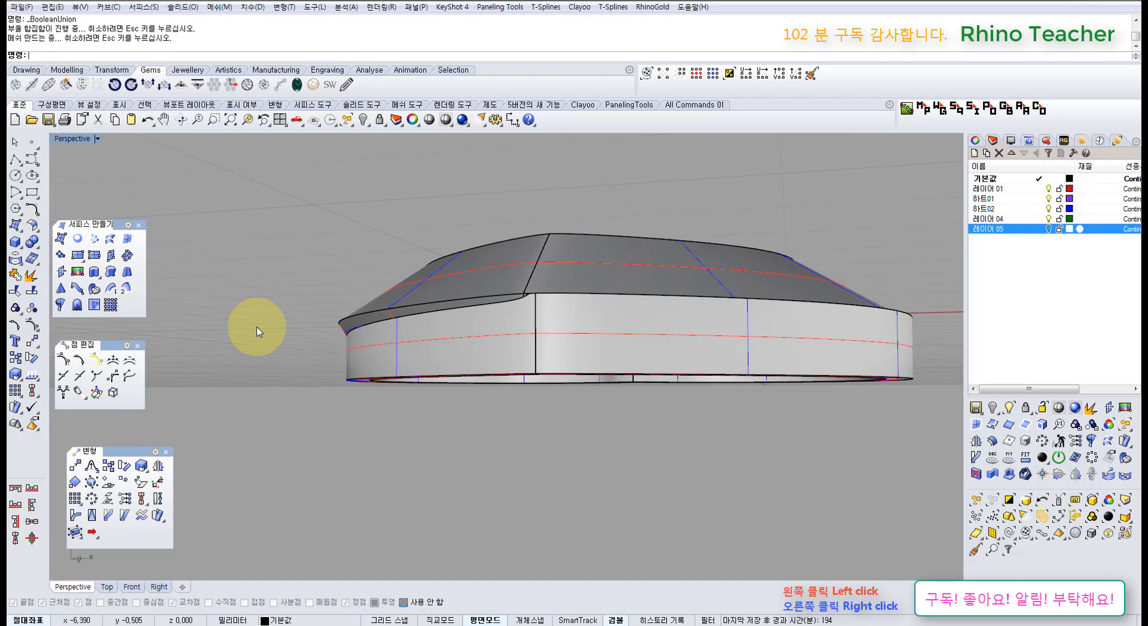
{"action": "right_click_drag", "start_coordinate": [501, 306], "coordinate": [493, 338]}
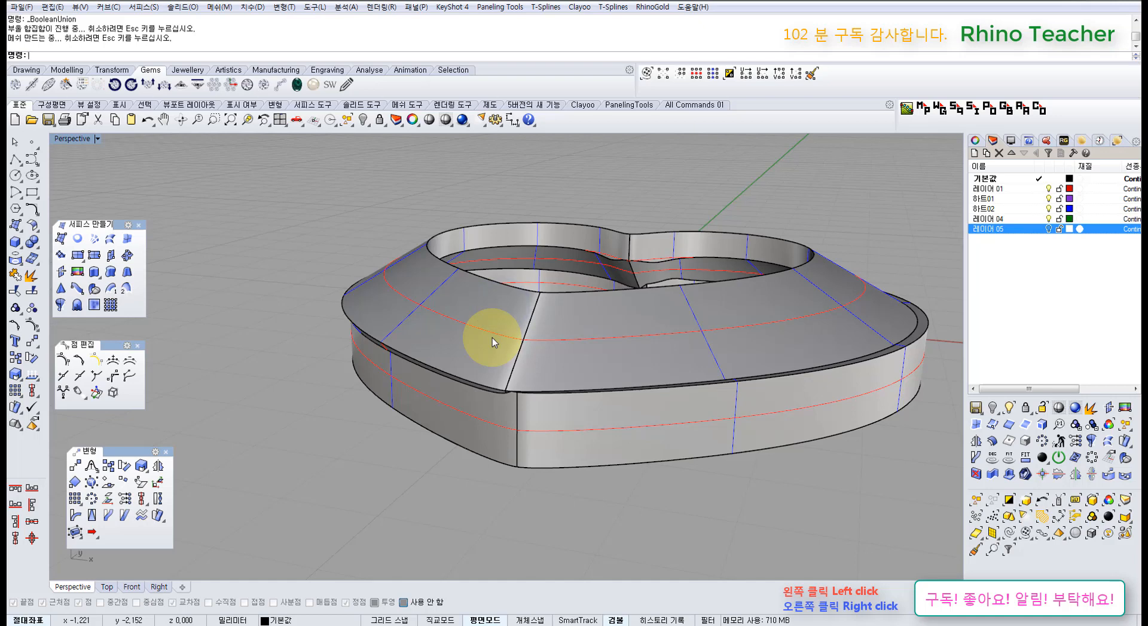
{"action": "left_click", "coordinate": [492, 338]}
{"action": "left_click", "coordinate": [687, 525]}
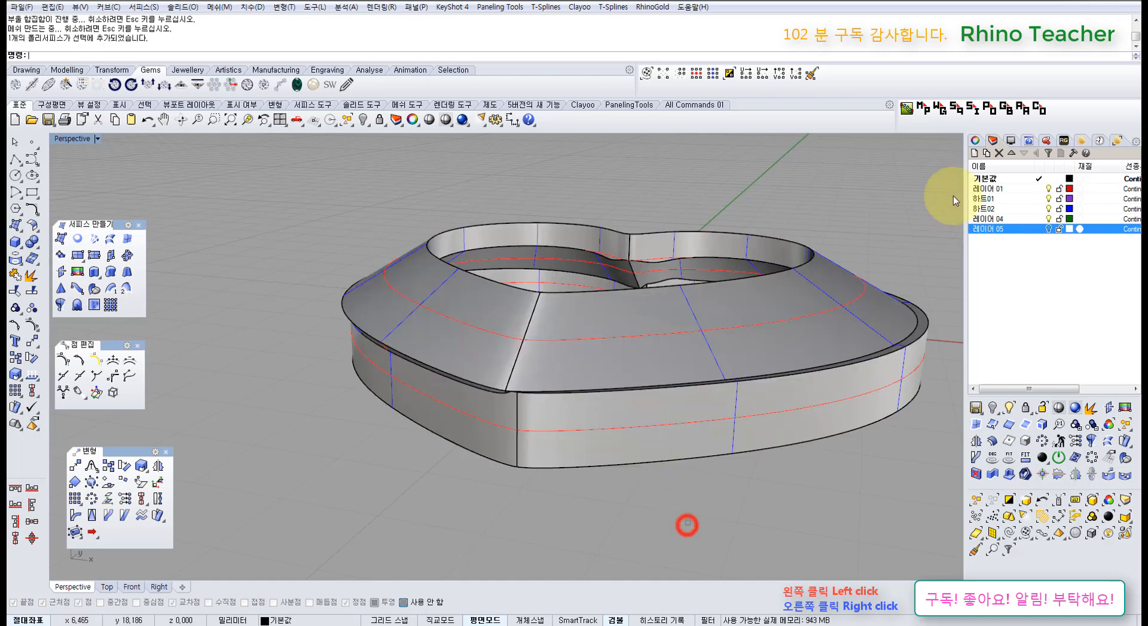
- Calculate the gold weight of the united heart with the 14K_Y gold type
{"action": "left_click", "coordinate": [939, 108]}
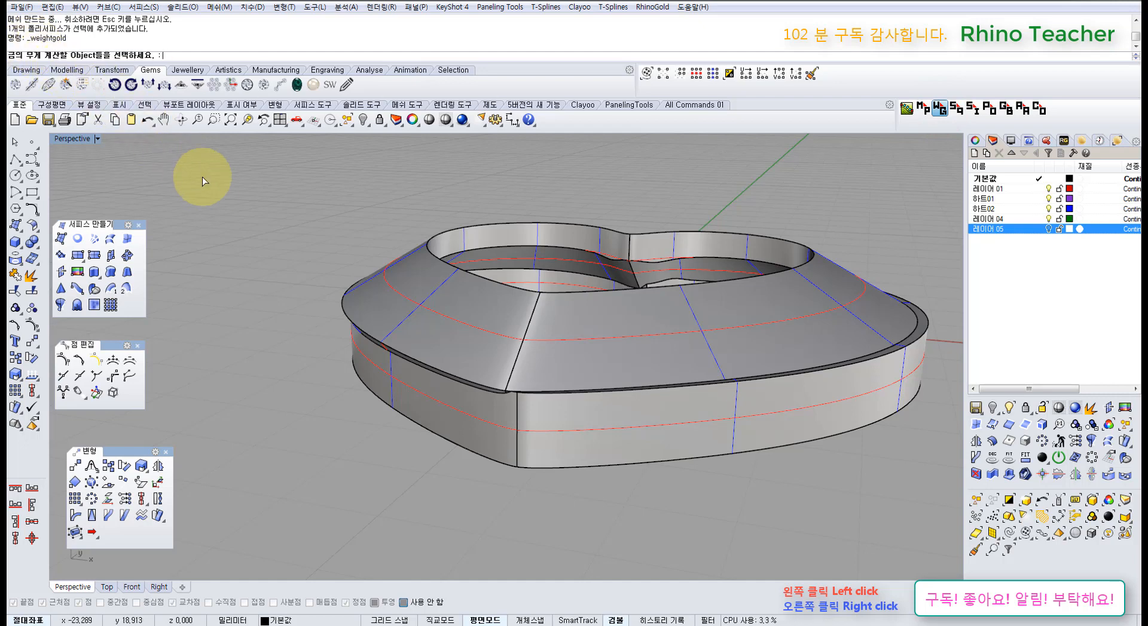
{"action": "left_click", "coordinate": [425, 320]}
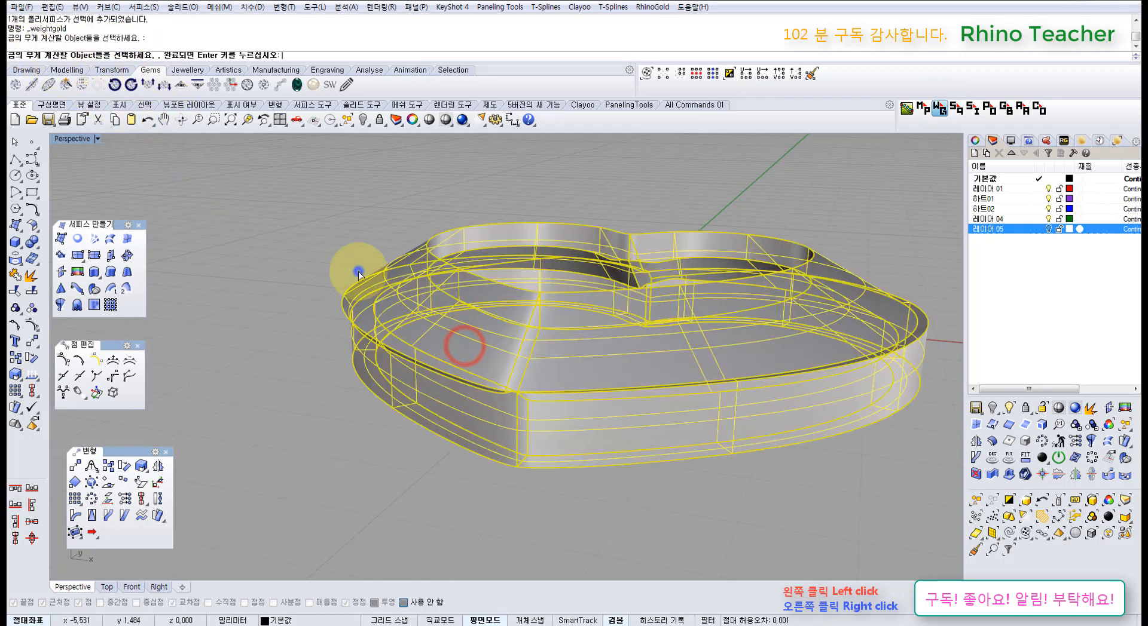
{"action": "right_click", "coordinate": [358, 270]}
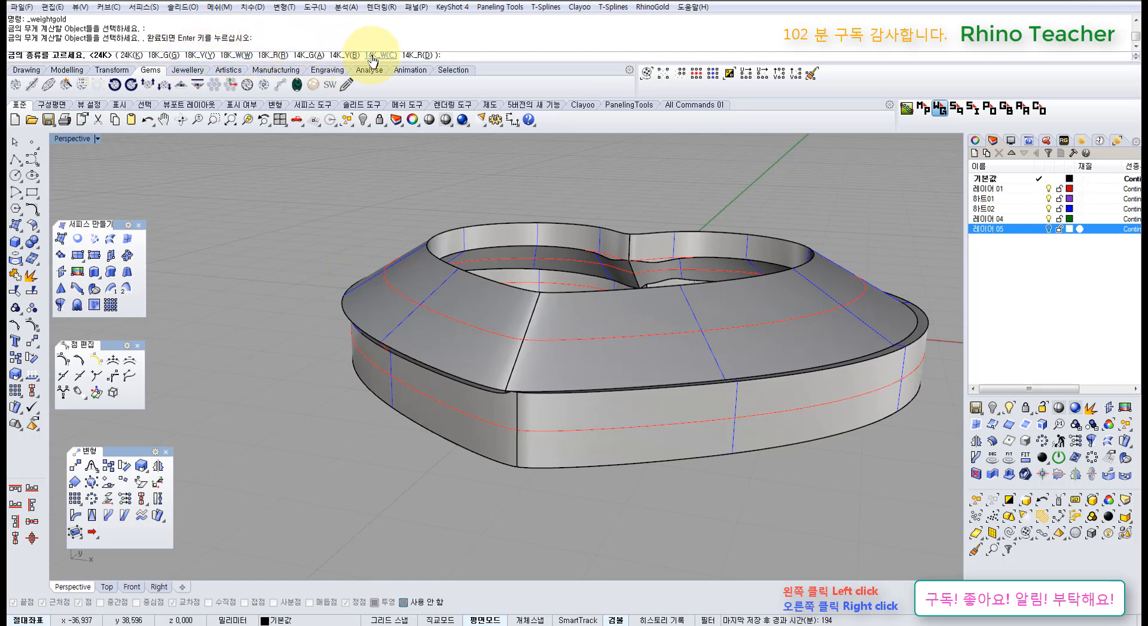
{"action": "left_click", "coordinate": [343, 55]}
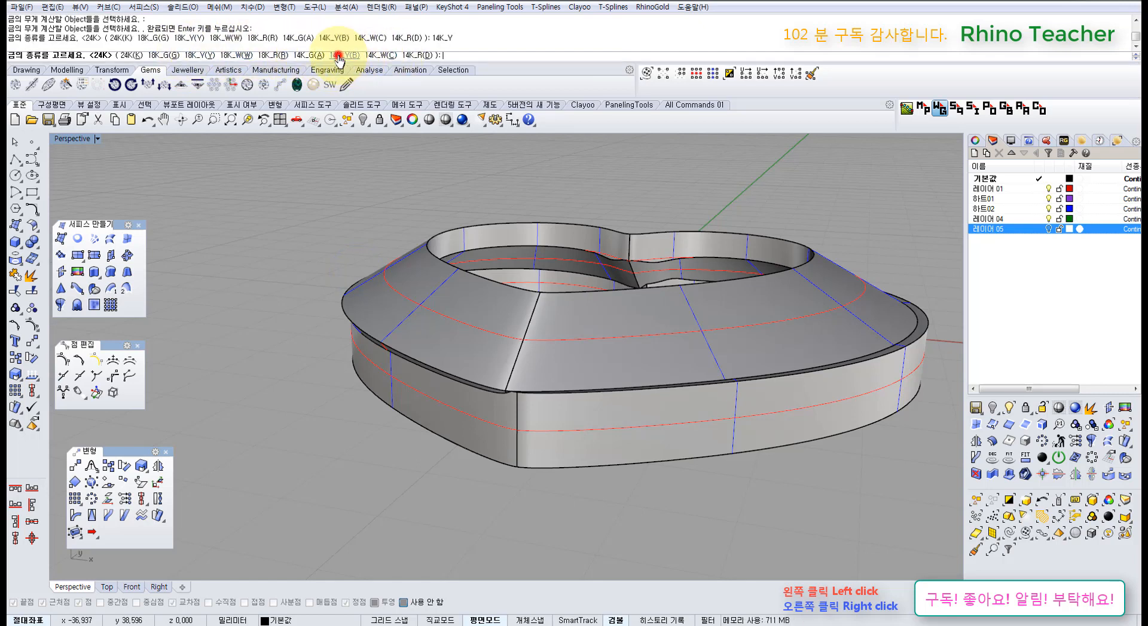
- Delete the united heart at the origin
{"action": "mouse_move", "coordinate": [312, 238]}
{"action": "right_mouse_down"}
{"action": "mouse_move", "coordinate": [350, 333]}
{"action": "mouse_move", "coordinate": [421, 332]}
{"action": "right_mouse_up"}
{"action": "left_click", "coordinate": [421, 320]}
{"action": "key", "text": "Delete"}
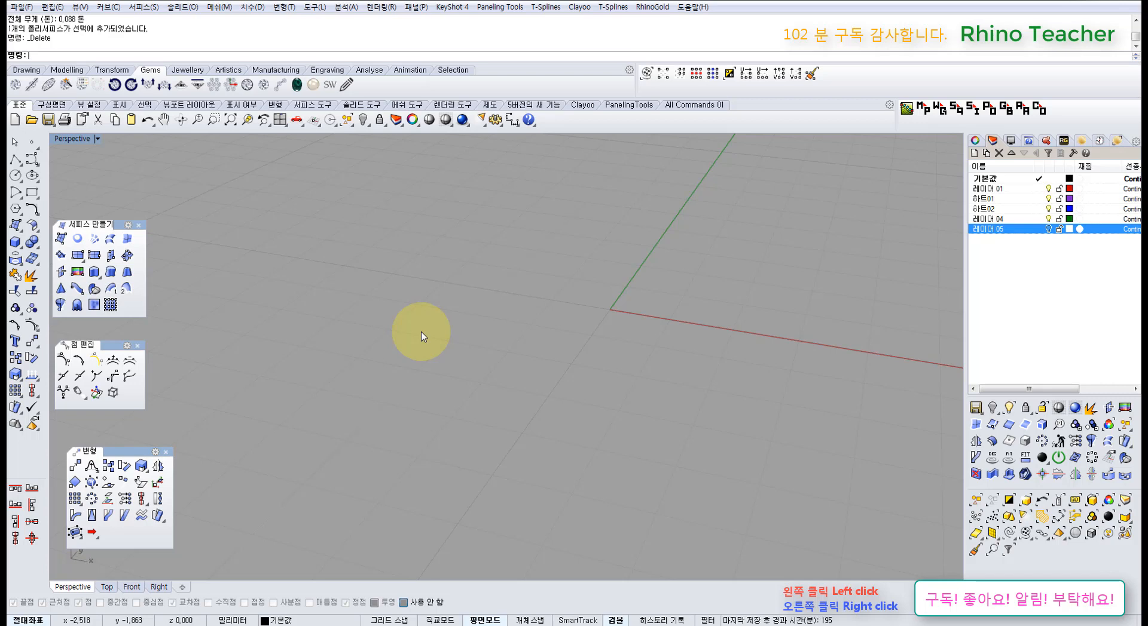
{"action": "right_click_drag", "start_coordinate": [420, 331], "coordinate": [456, 339]}
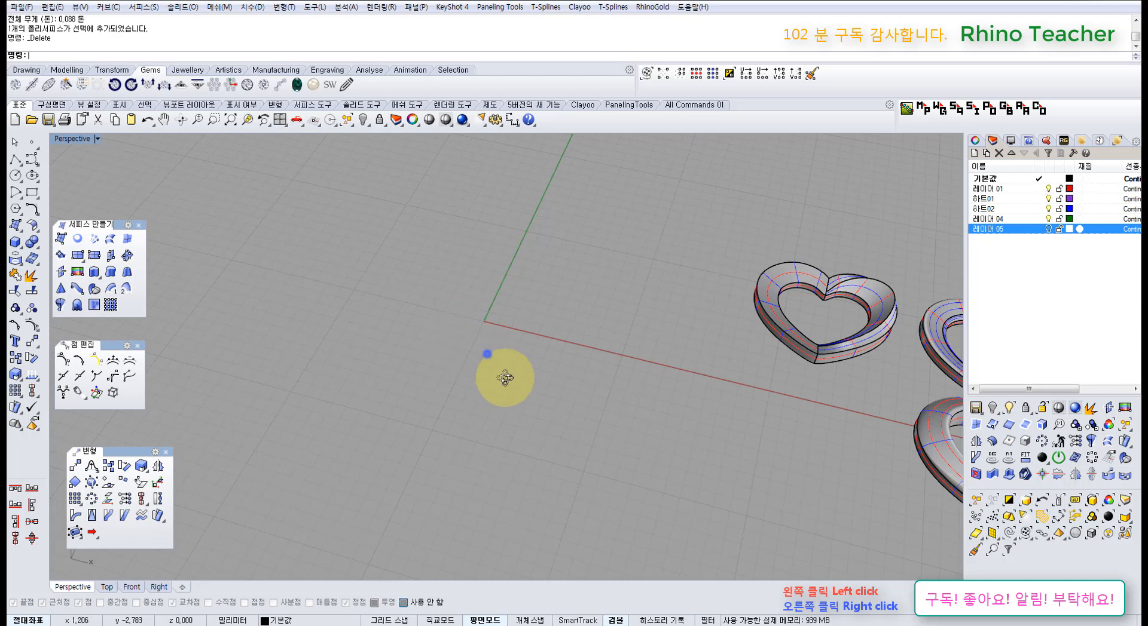
- Undo the heart's deletion, Boolean Union, sideways move and ungrouping
{"action": "key", "text": "ctrl+F1"}
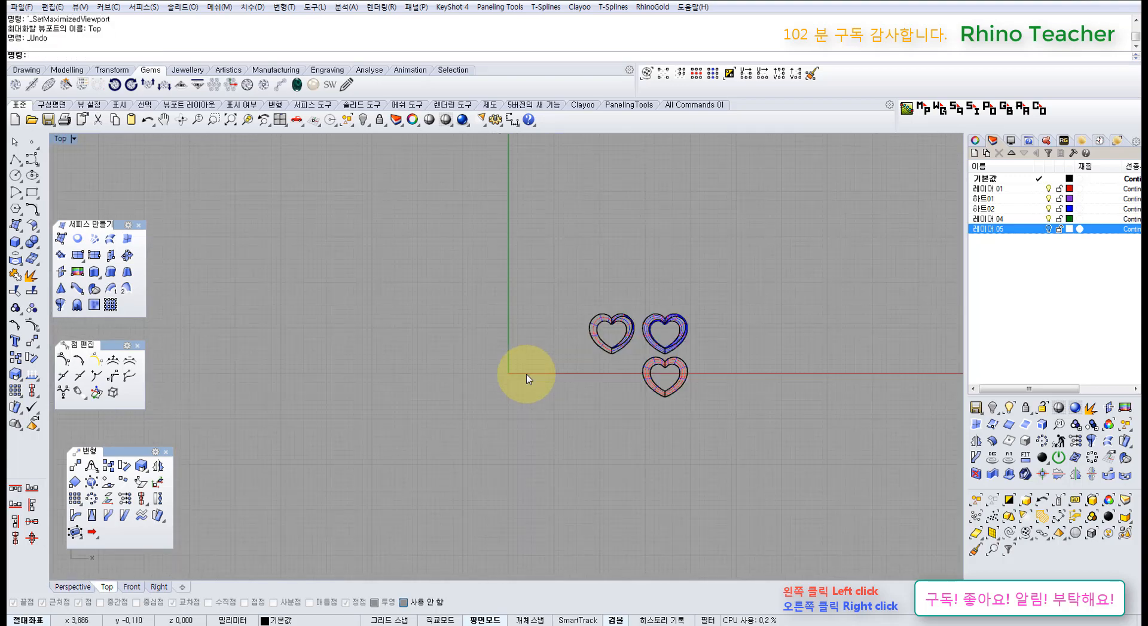
{"action": "key", "text": "ctrl+z"}
{"action": "left_click", "coordinate": [551, 428]}
{"action": "key", "text": "ctrl+F3"}
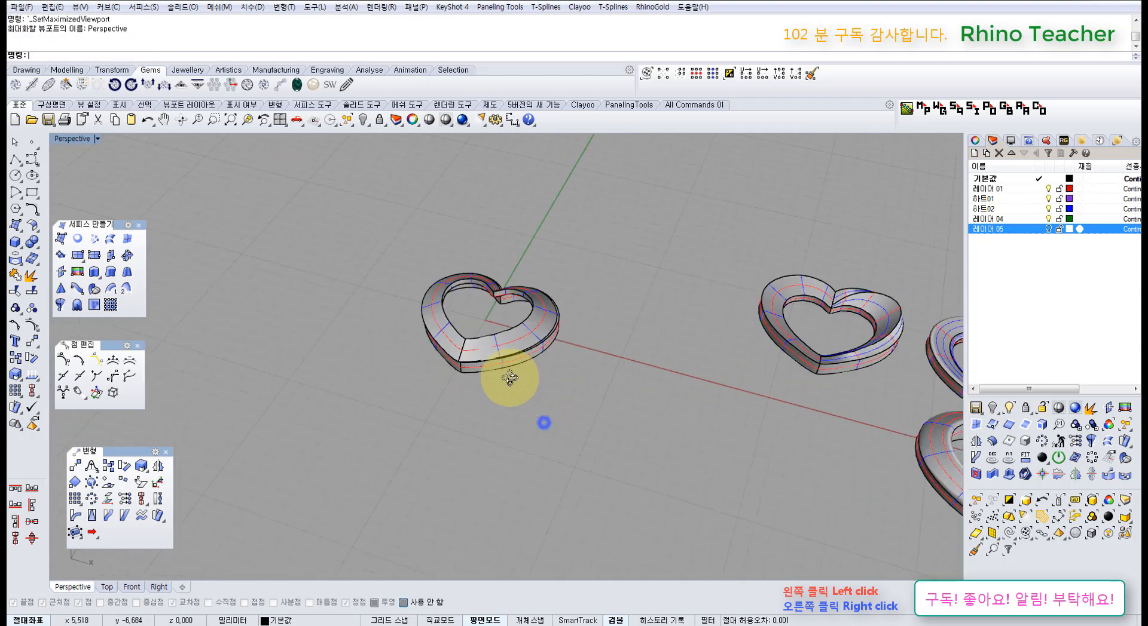
{"action": "key", "text": "ctrl+z"}
{"action": "key", "text": "ctrl+z"}
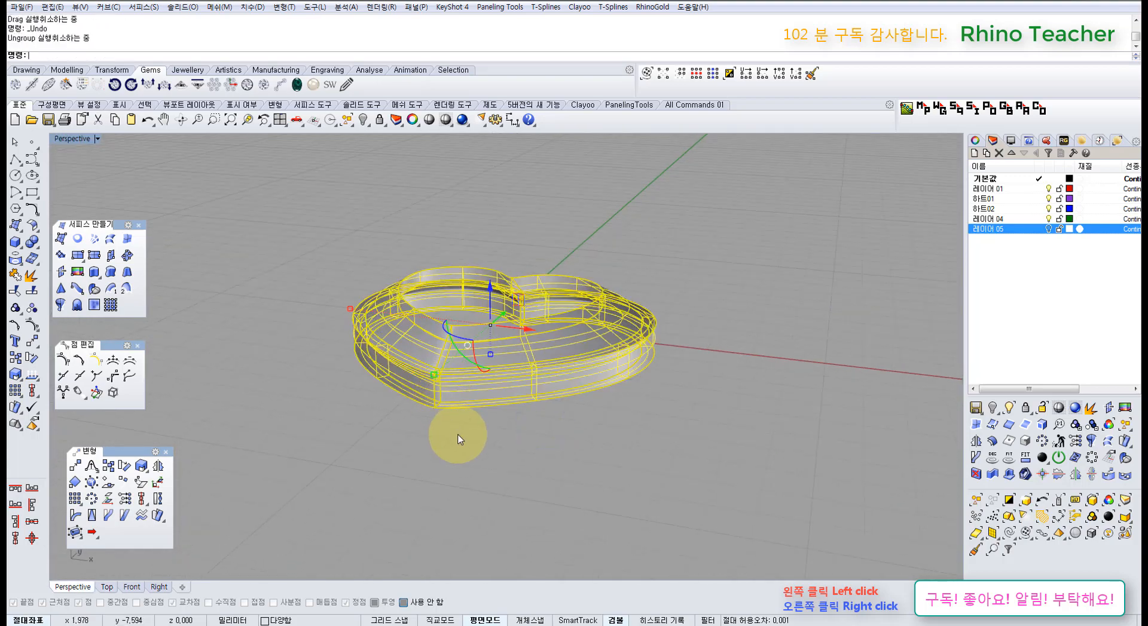
{"action": "mouse_move", "coordinate": [482, 444]}
{"action": "right_mouse_down"}
{"action": "mouse_move", "coordinate": [497, 421]}
{"action": "mouse_move", "coordinate": [492, 435]}
{"action": "right_mouse_up"}
{"action": "key", "text": "Escape"}
- Group the two polysurfaces of the heart at the origin in the Top view
{"action": "right_click_drag", "start_coordinate": [448, 390], "coordinate": [458, 487]}
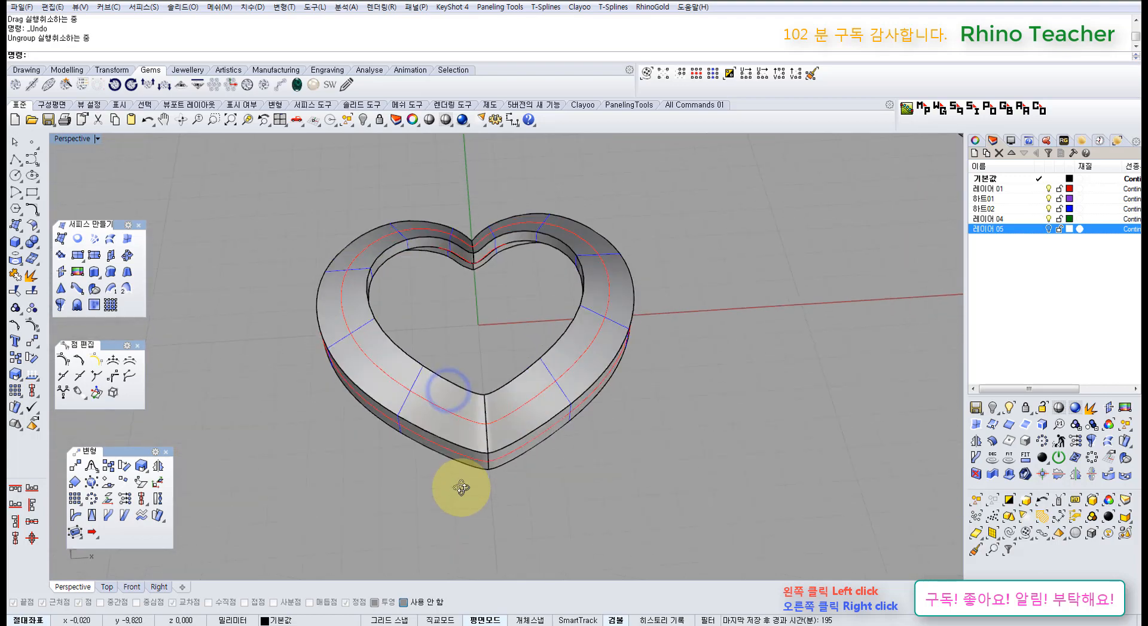
{"action": "left_click_drag", "start_coordinate": [565, 478], "coordinate": [421, 339]}
{"action": "key", "text": "ctrl+F1"}
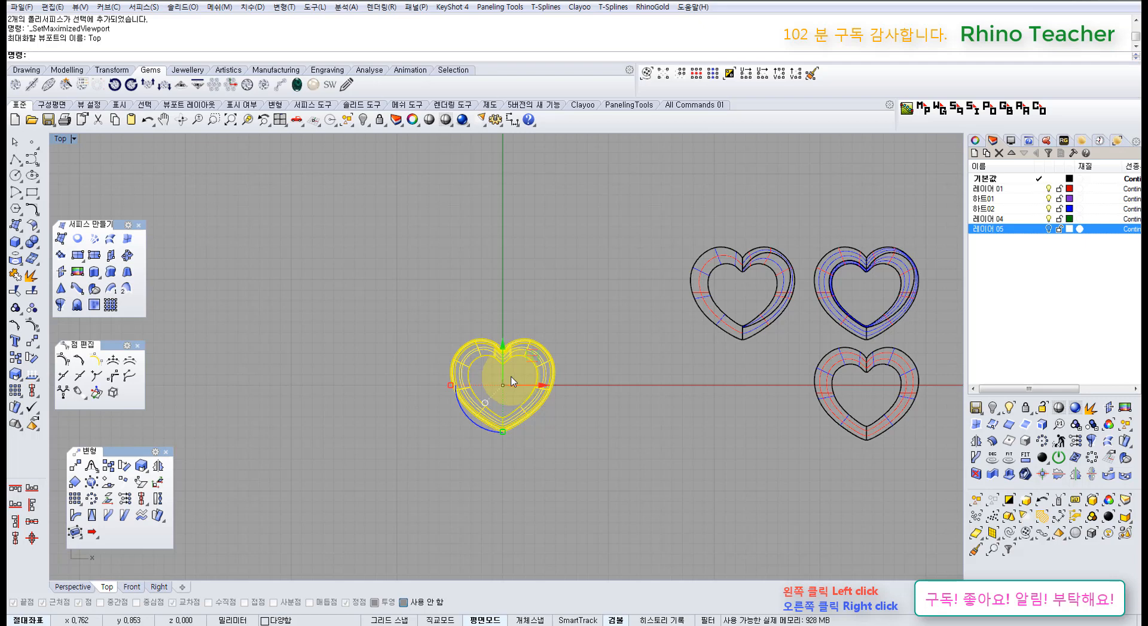
{"action": "left_click", "coordinate": [393, 391]}
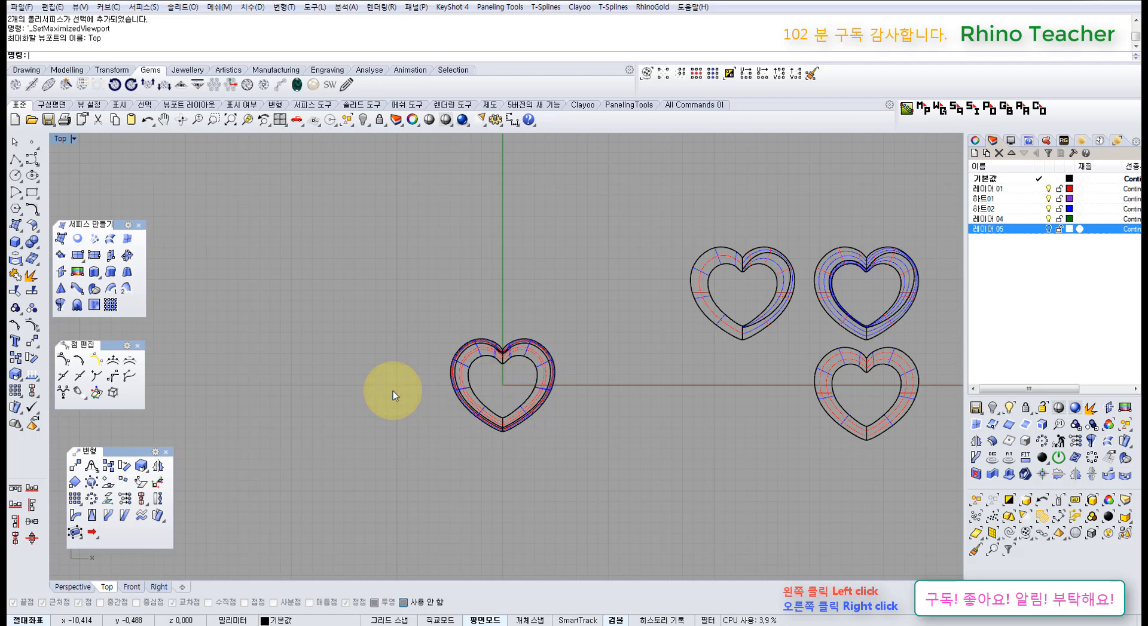
{"action": "scroll", "coordinate": [516, 374], "scroll_direction": "up", "scroll_amount": 4}
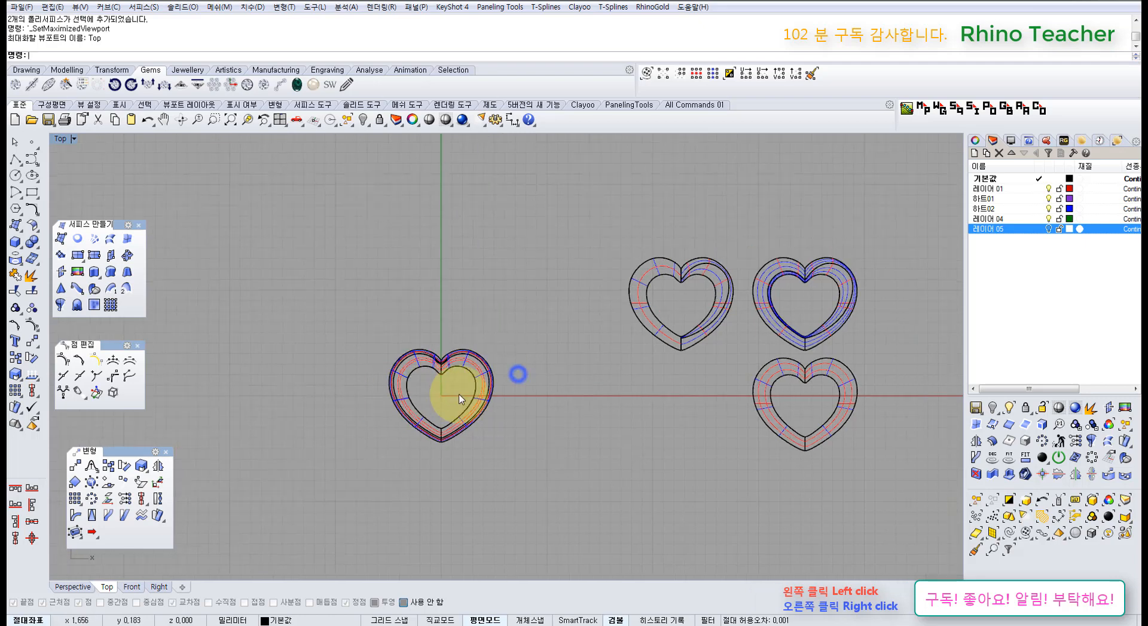
{"action": "left_click_drag", "start_coordinate": [532, 471], "coordinate": [421, 410]}
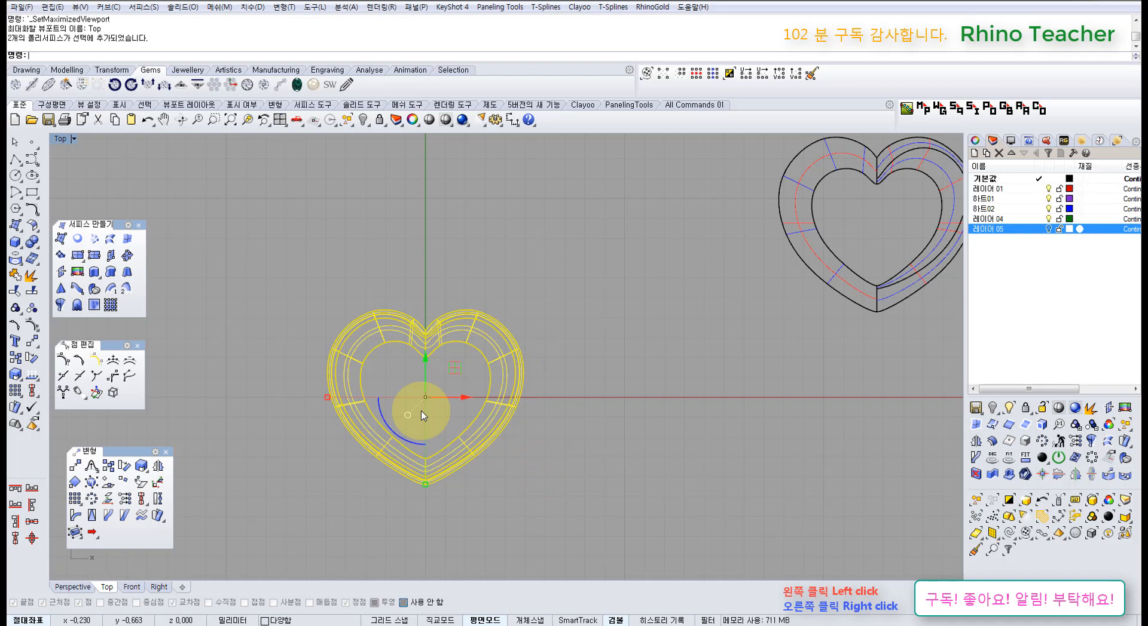
{"action": "key", "text": "ctrl+g"}
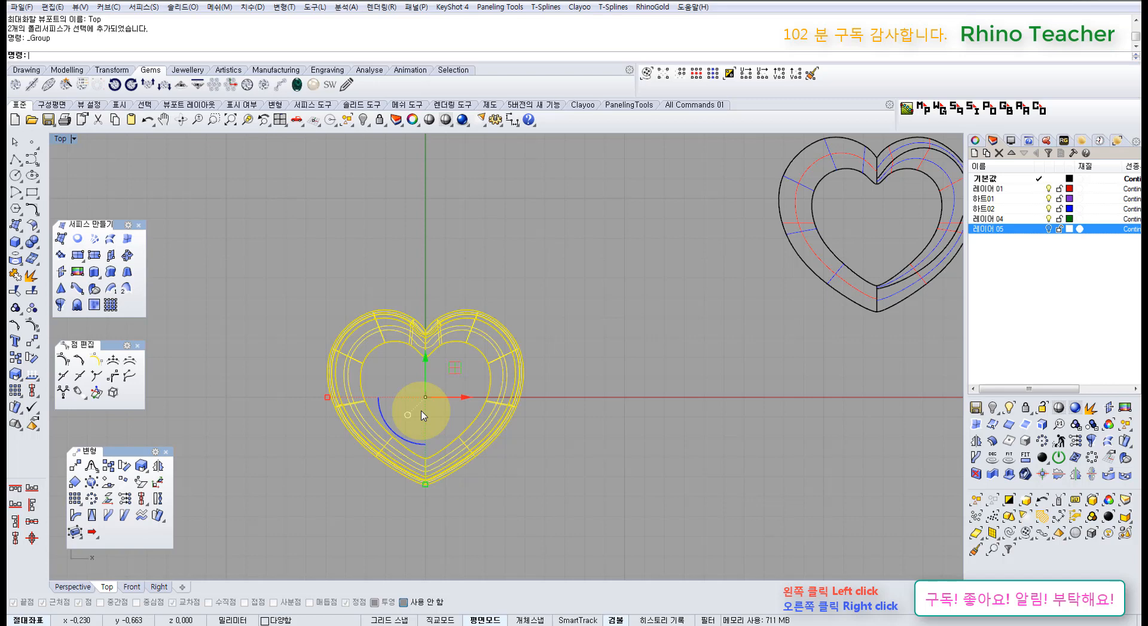
{"action": "left_click", "coordinate": [556, 330]}
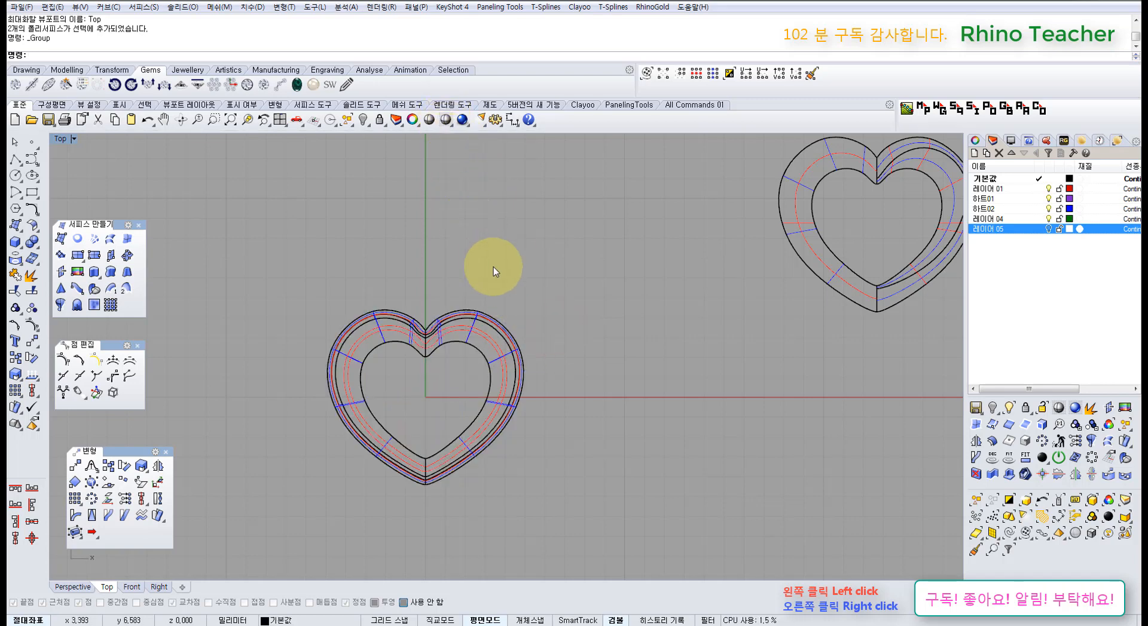
- Set the Top viewport to shaded display and select the grouped heart at the origin
{"action": "right_click", "coordinate": [481, 292]}
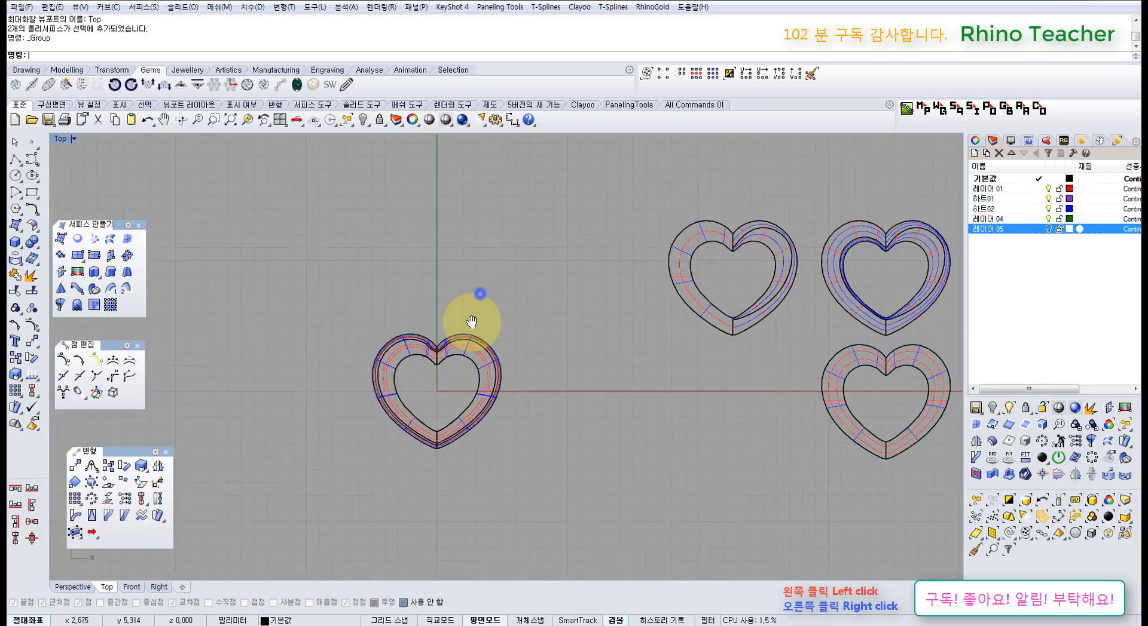
{"action": "left_click", "coordinate": [445, 119]}
{"action": "mouse_move", "coordinate": [456, 300]}
{"action": "right_mouse_down", "text": "ctrl"}
{"action": "mouse_move", "coordinate": [502, 367]}
{"action": "mouse_move", "coordinate": [509, 339]}
{"action": "right_mouse_up", "text": "ctrl"}
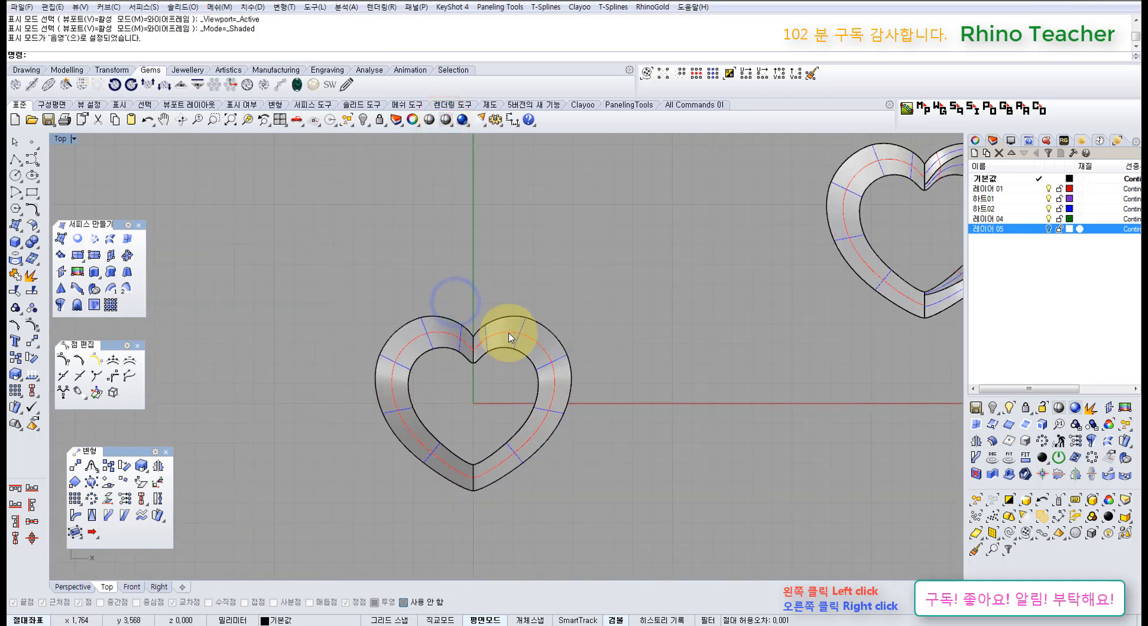
{"action": "left_click", "coordinate": [508, 339]}
{"action": "scroll", "coordinate": [511, 329], "scroll_direction": "down", "scroll_amount": 3}
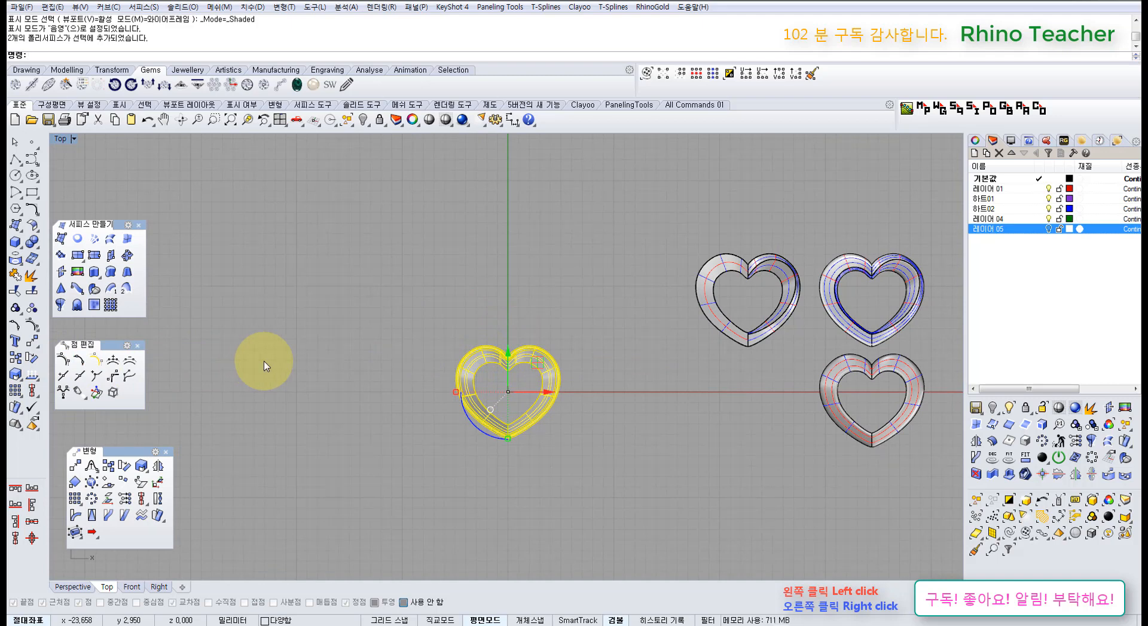
{"action": "right_click_drag", "start_coordinate": [435, 357], "coordinate": [435, 392]}
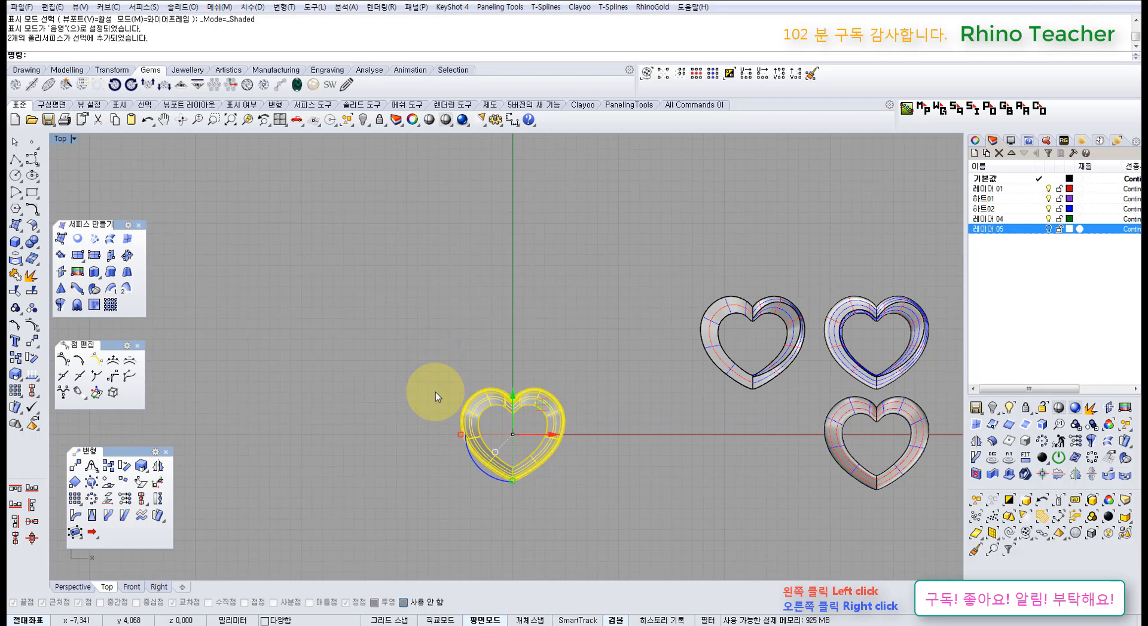
- Copy the grouped heart at the origin to three free places above it: left, upper left and upper right
{"action": "left_click", "coordinate": [15, 358]}
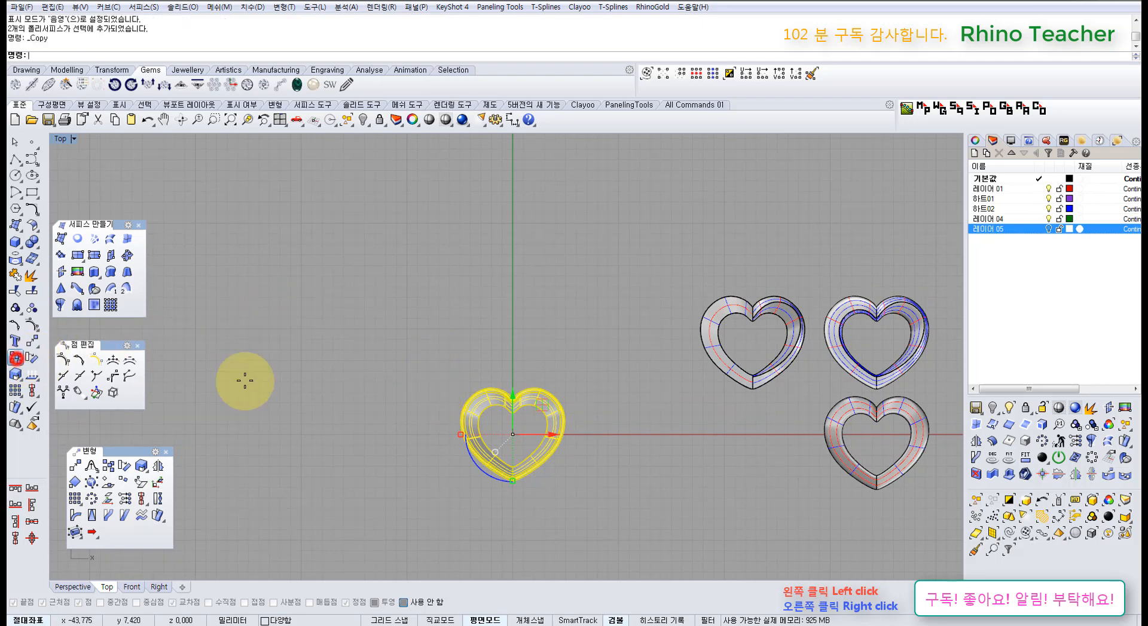
{"action": "scroll", "coordinate": [445, 404], "scroll_direction": "down", "scroll_amount": 3}
{"action": "left_click", "coordinate": [526, 456]}
{"action": "left_click", "coordinate": [391, 348]}
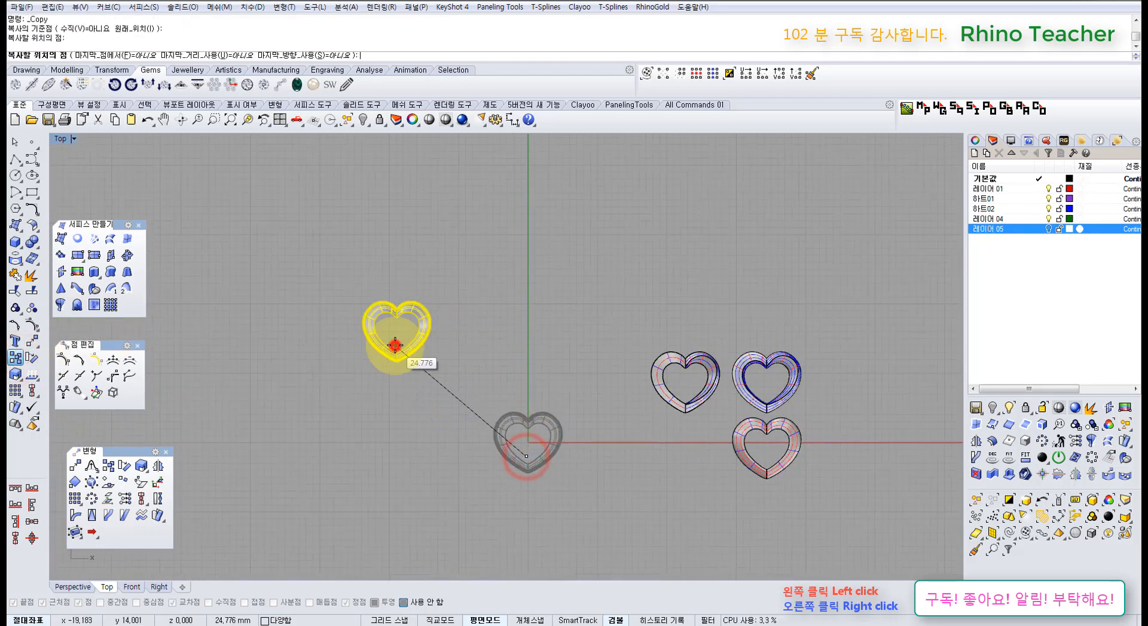
{"action": "right_click_drag", "start_coordinate": [401, 281], "coordinate": [422, 371]}
{"action": "left_click", "coordinate": [469, 298]}
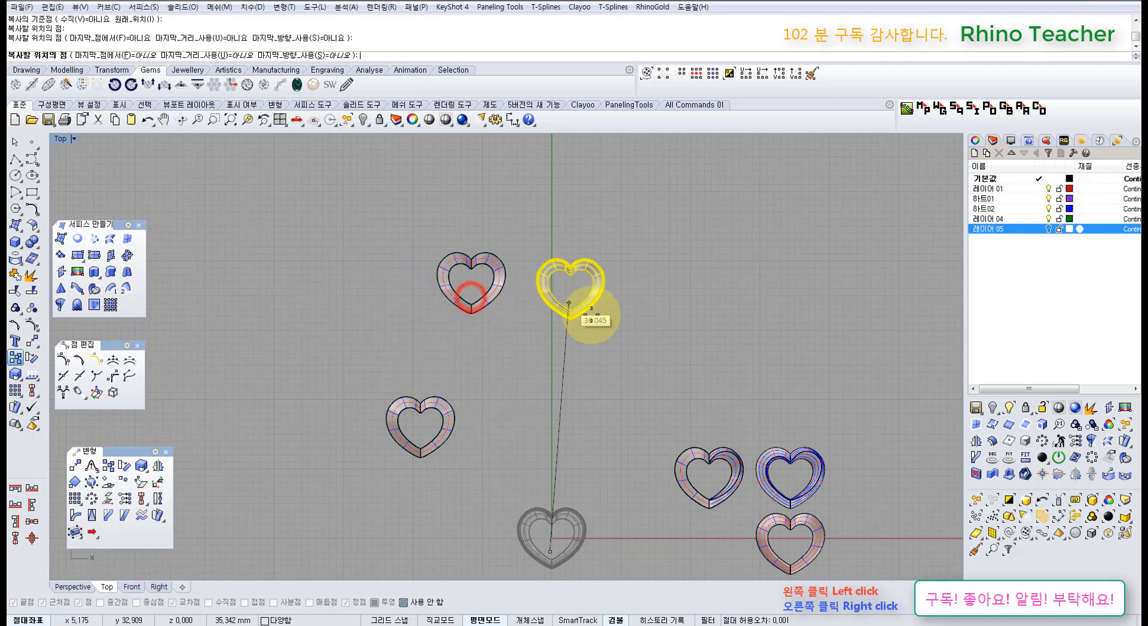
{"action": "left_click", "coordinate": [612, 359]}
{"action": "right_click", "coordinate": [625, 368]}
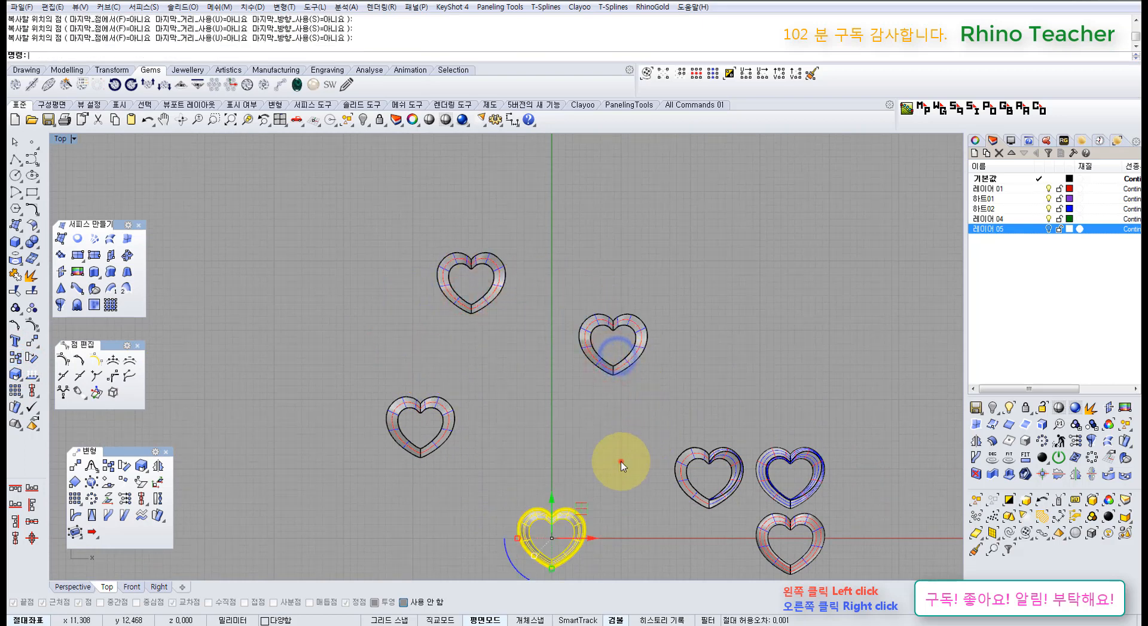
{"action": "left_click", "coordinate": [620, 461]}
- Place a number 1 annotation dot beside the upper right of the heart at the origin
{"action": "right_click_drag", "start_coordinate": [595, 469], "coordinate": [532, 373]}
{"action": "middle_click", "coordinate": [502, 440]}
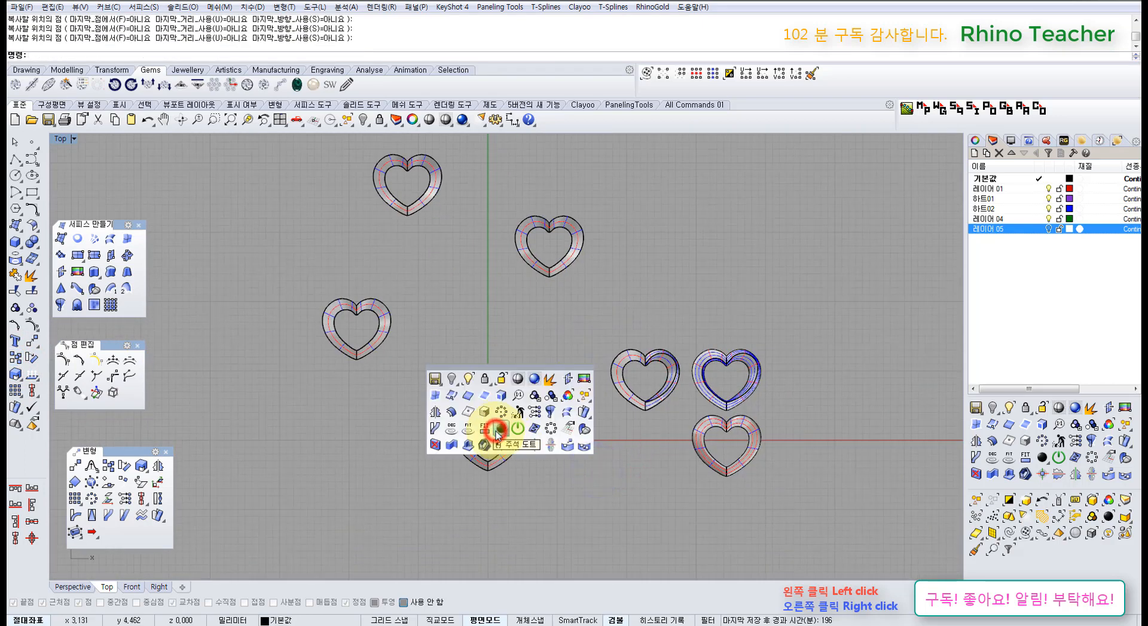
{"action": "left_click", "coordinate": [530, 441]}
{"action": "left_click_drag", "start_coordinate": [535, 474], "coordinate": [535, 480]}
{"action": "left_click", "coordinate": [506, 489]}
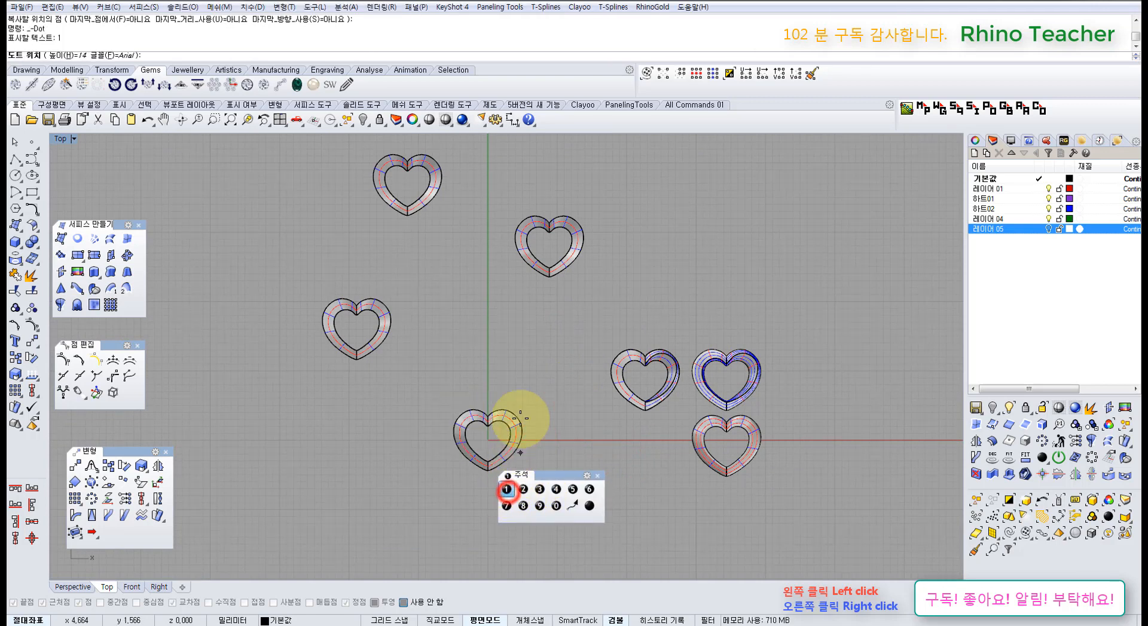
{"action": "left_click", "coordinate": [518, 407]}
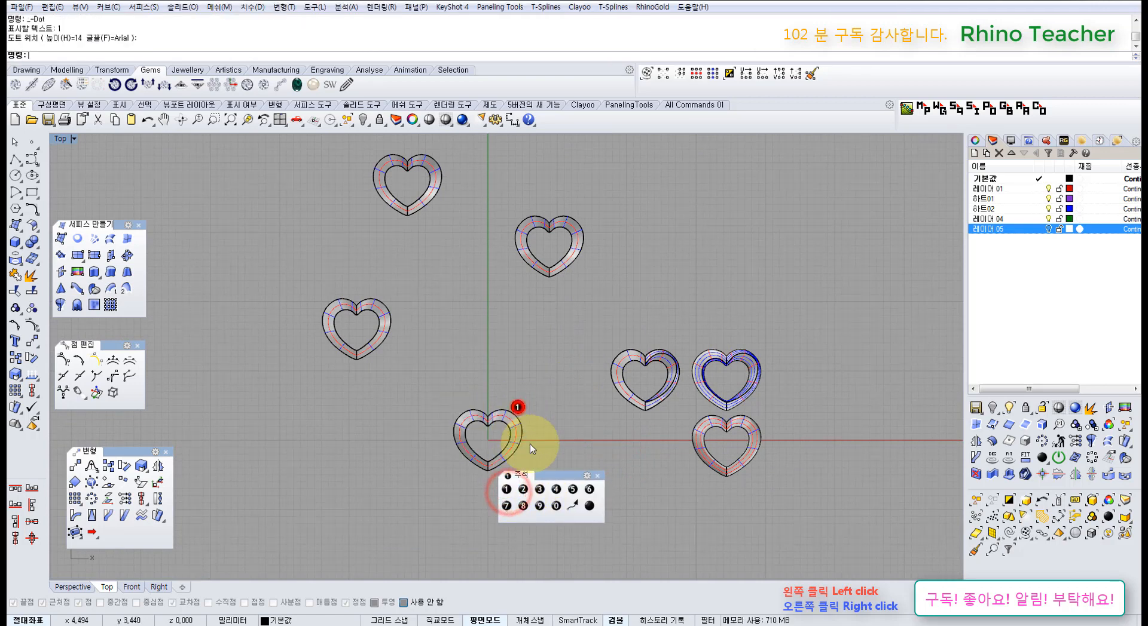
- Add another number 1 dot at the upper-right heart copy and move that heart slightly to the right without its dot
{"action": "left_click", "coordinate": [561, 274]}
{"action": "left_click_drag", "start_coordinate": [574, 248], "coordinate": [622, 269]}
{"action": "left_click", "coordinate": [561, 274]}
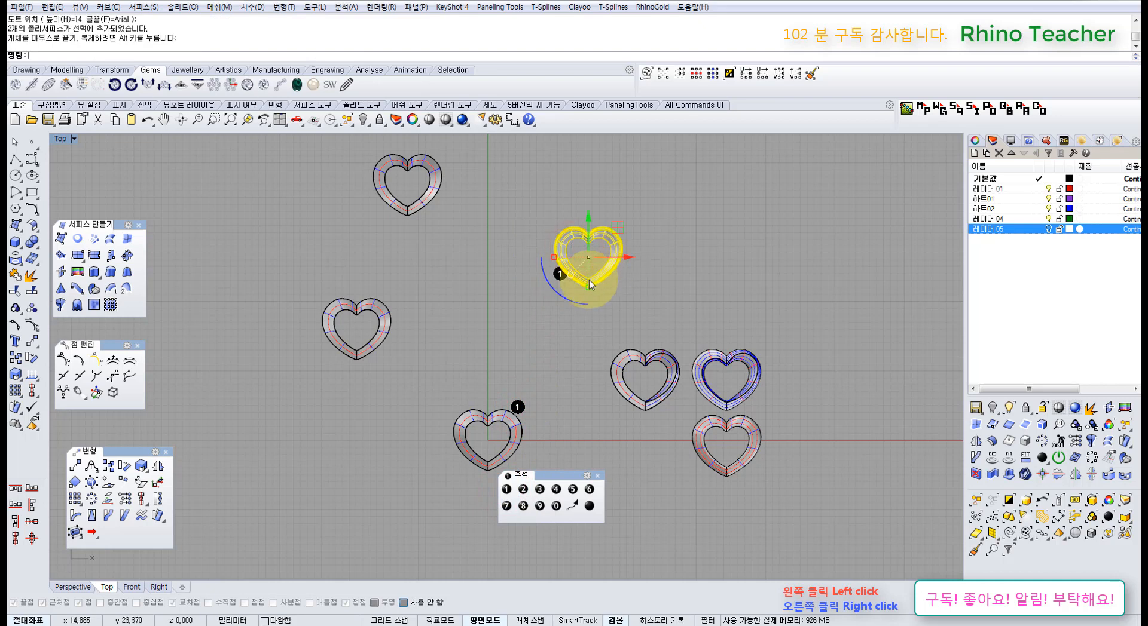
{"action": "left_click", "coordinate": [538, 299]}
{"action": "scroll", "coordinate": [541, 296], "scroll_direction": "up", "scroll_amount": 2}
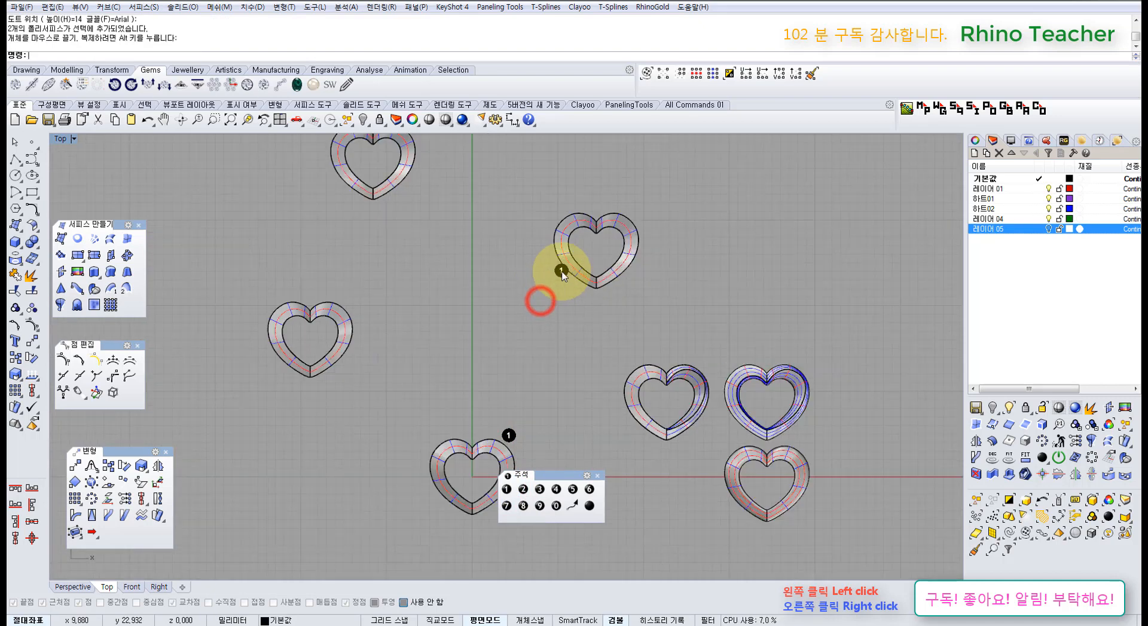
- Select the dotted upper-right heart, the left copy and the dotted heart at the origin in turn to check what belongs to each
{"action": "left_click", "coordinate": [559, 273]}
{"action": "left_click", "coordinate": [649, 259]}
{"action": "left_click_drag", "start_coordinate": [672, 300], "coordinate": [541, 242]}
{"action": "scroll", "coordinate": [606, 264], "scroll_direction": "down", "scroll_amount": 4}
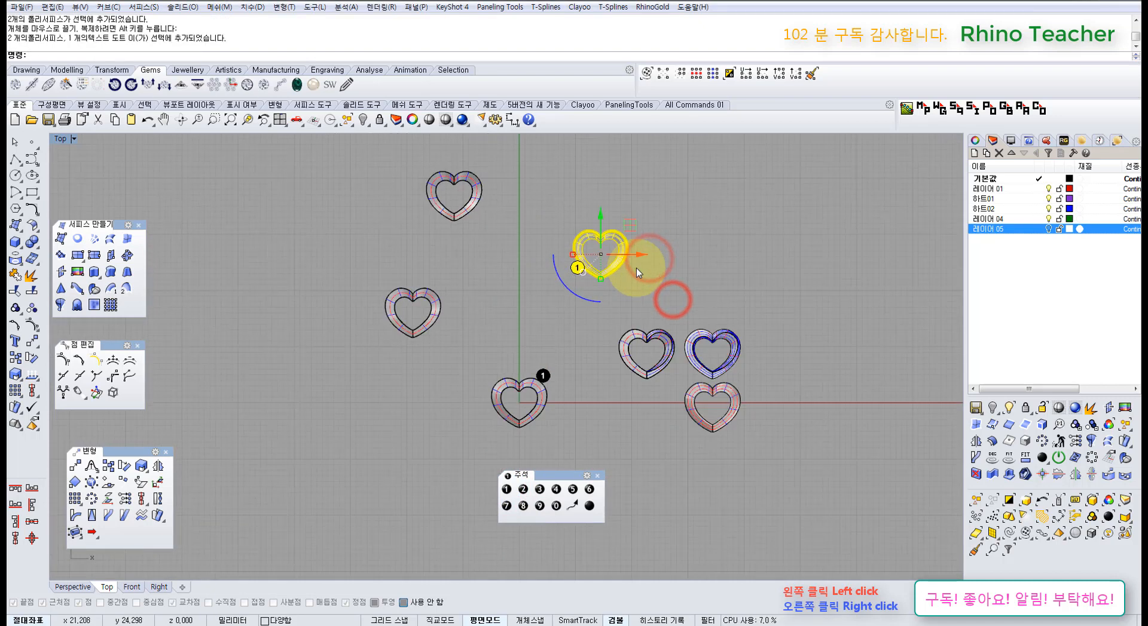
{"action": "right_click_drag", "start_coordinate": [620, 269], "coordinate": [546, 275]}
{"action": "left_click", "coordinate": [458, 315]}
{"action": "right_click_drag", "start_coordinate": [367, 346], "coordinate": [446, 356]}
{"action": "left_click_drag", "start_coordinate": [446, 372], "coordinate": [355, 299]}
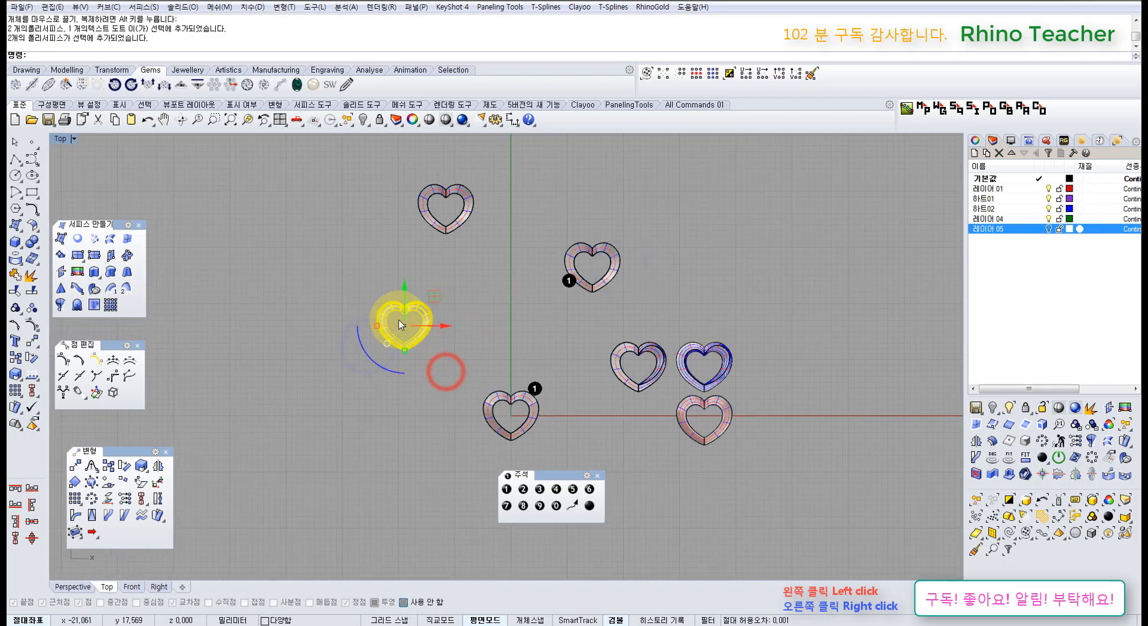
{"action": "scroll", "coordinate": [412, 326], "scroll_direction": "up", "scroll_amount": 4}
{"action": "left_click", "coordinate": [497, 299]}
{"action": "right_click_drag", "start_coordinate": [558, 358], "coordinate": [484, 311]}
{"action": "left_click_drag", "start_coordinate": [550, 351], "coordinate": [482, 409]}
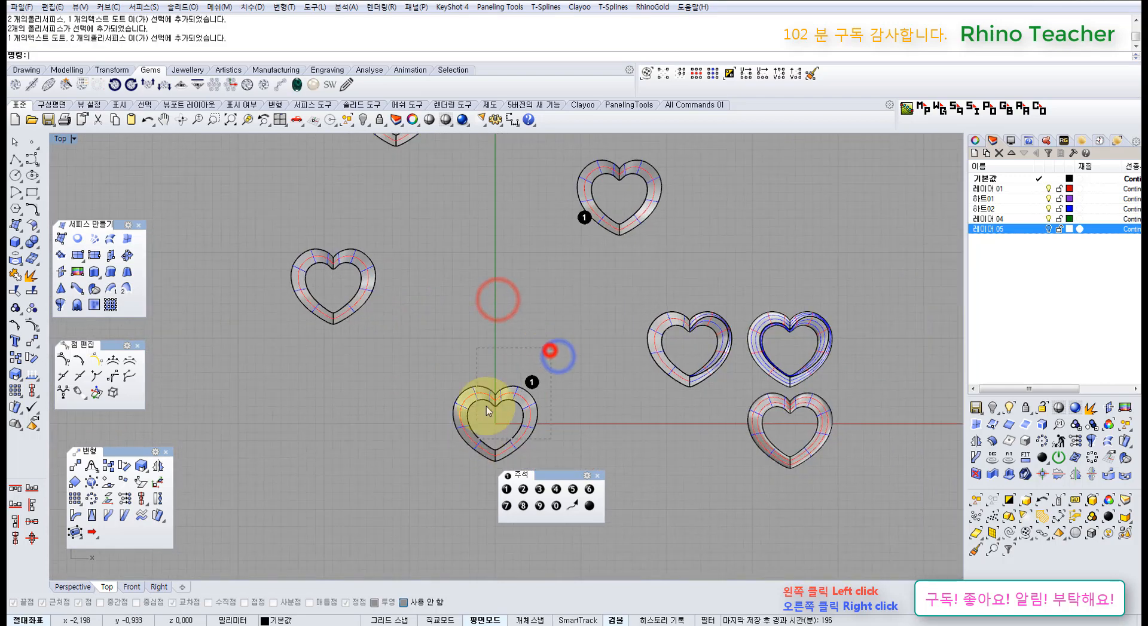
- Select the uppermost heart copy to check its grouping and inspect the arrangement of all the heart copies
{"action": "scroll", "coordinate": [508, 422], "scroll_direction": "down", "scroll_amount": 4}
{"action": "right_click_drag", "start_coordinate": [497, 277], "coordinate": [480, 338]}
{"action": "left_click", "coordinate": [475, 332]}
{"action": "left_click_drag", "start_coordinate": [475, 327], "coordinate": [398, 252]}
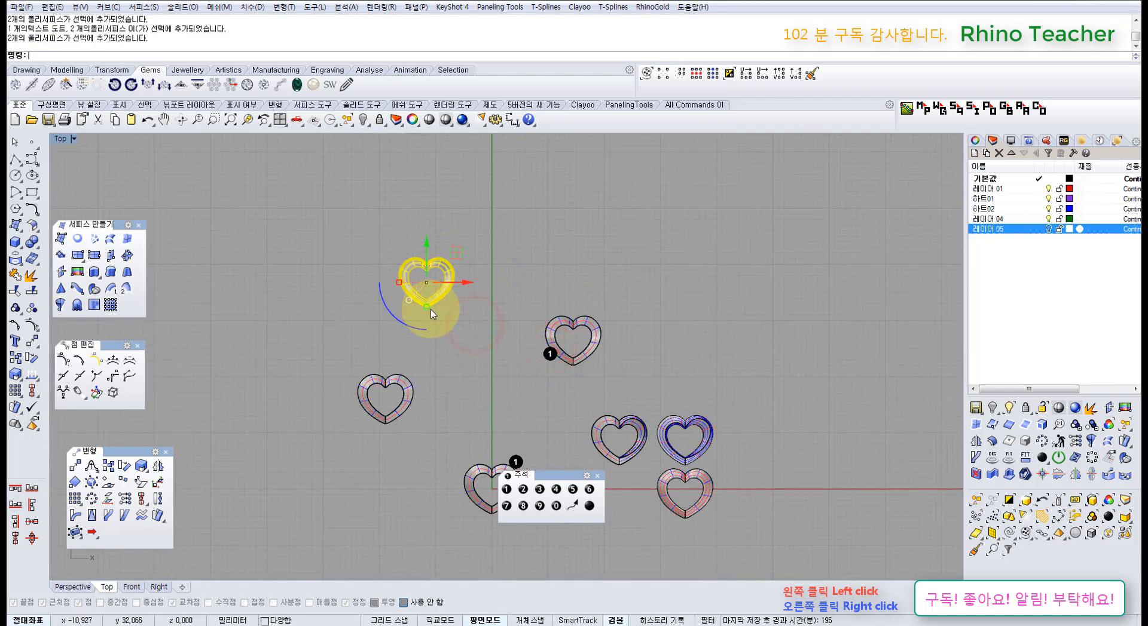
{"action": "left_click", "coordinate": [466, 366]}
{"action": "scroll", "coordinate": [466, 367], "scroll_direction": "up", "scroll_amount": 6}
{"action": "right_click_drag", "start_coordinate": [457, 391], "coordinate": [493, 375]}
{"action": "scroll", "coordinate": [518, 340], "scroll_direction": "down", "scroll_amount": 6}
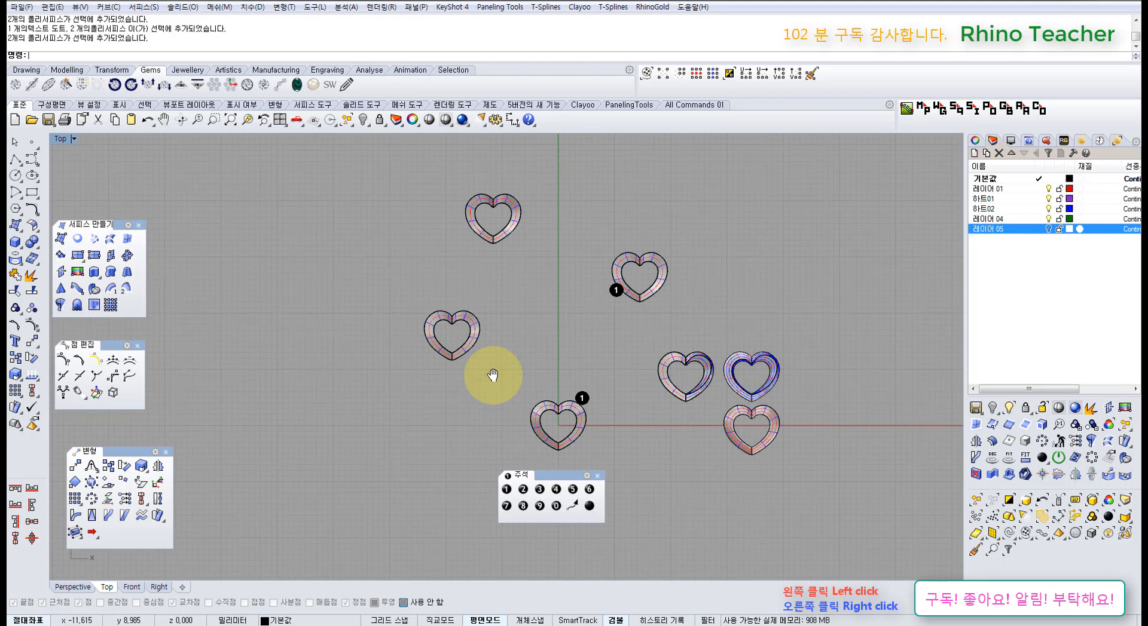
- Try to scale the grouped heart at the origin about point 0 by a factor of 1.05
{"action": "left_click", "coordinate": [544, 406]}
{"action": "scroll", "coordinate": [547, 411], "scroll_direction": "up", "scroll_amount": 5}
{"action": "right_click_drag", "start_coordinate": [601, 402], "coordinate": [602, 404]}
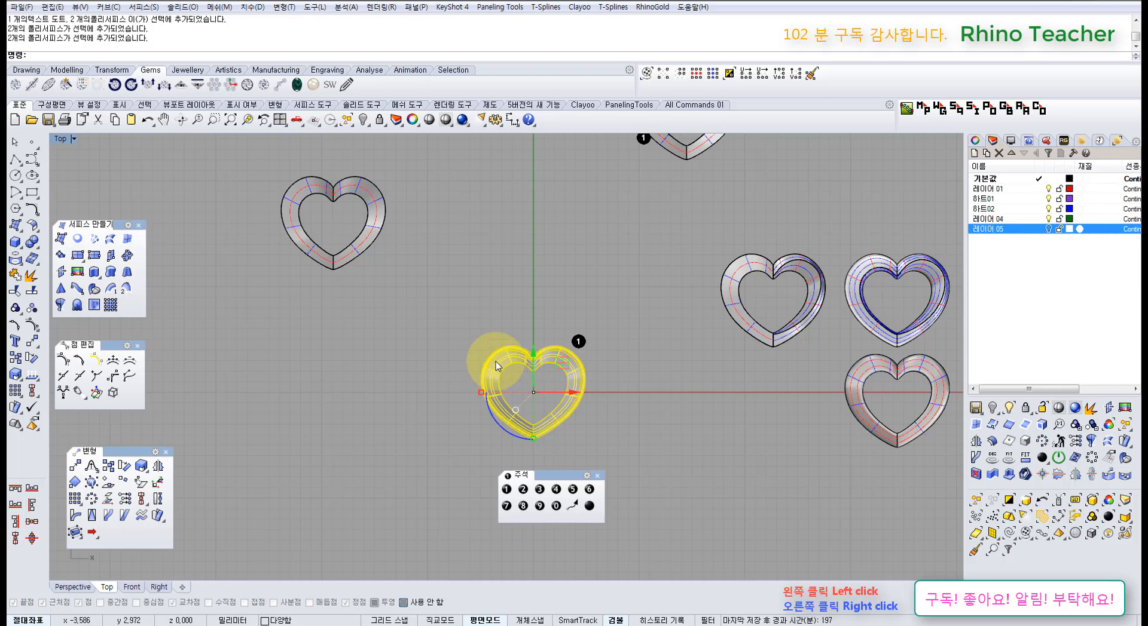
{"action": "left_click", "coordinate": [15, 375]}
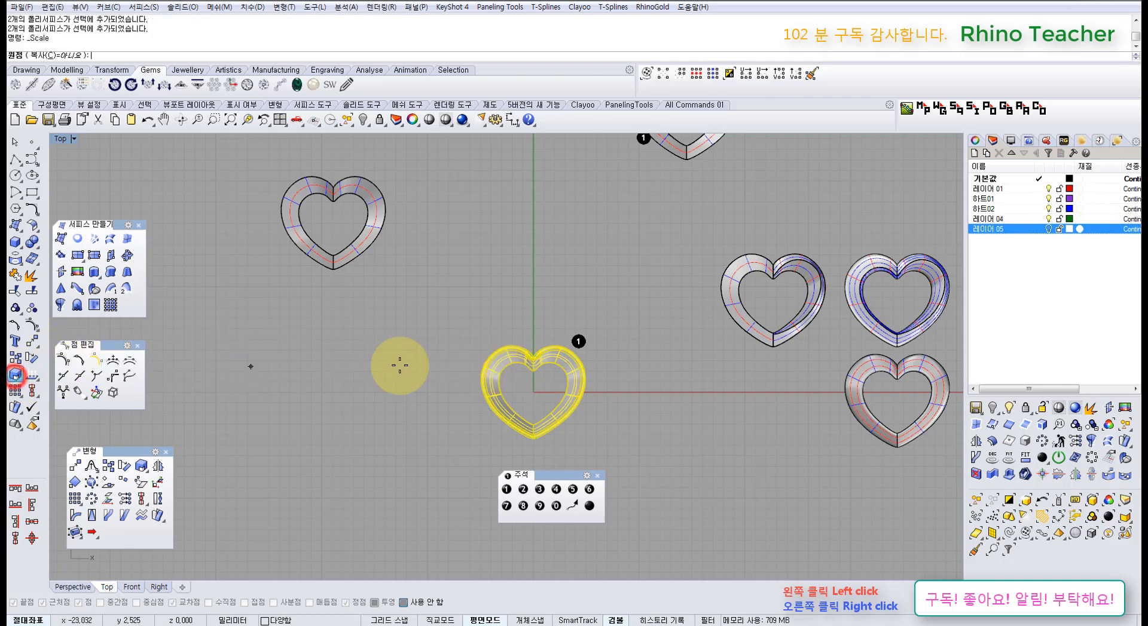
{"action": "type", "text": "0"}
{"action": "key", "text": "Return"}
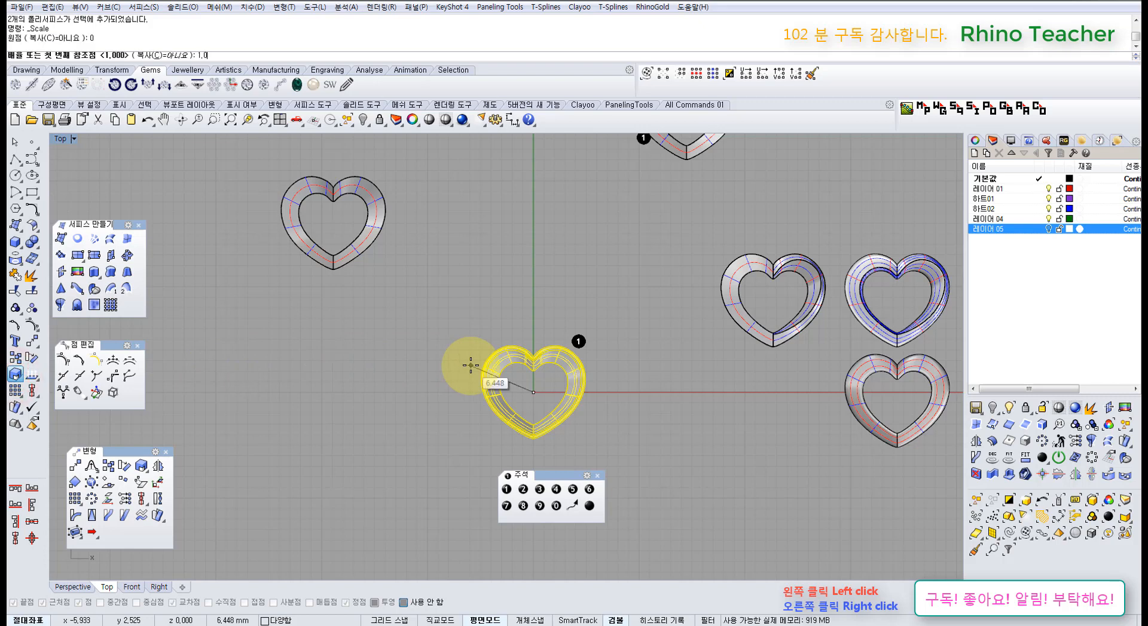
{"action": "key", "text": "Return"}
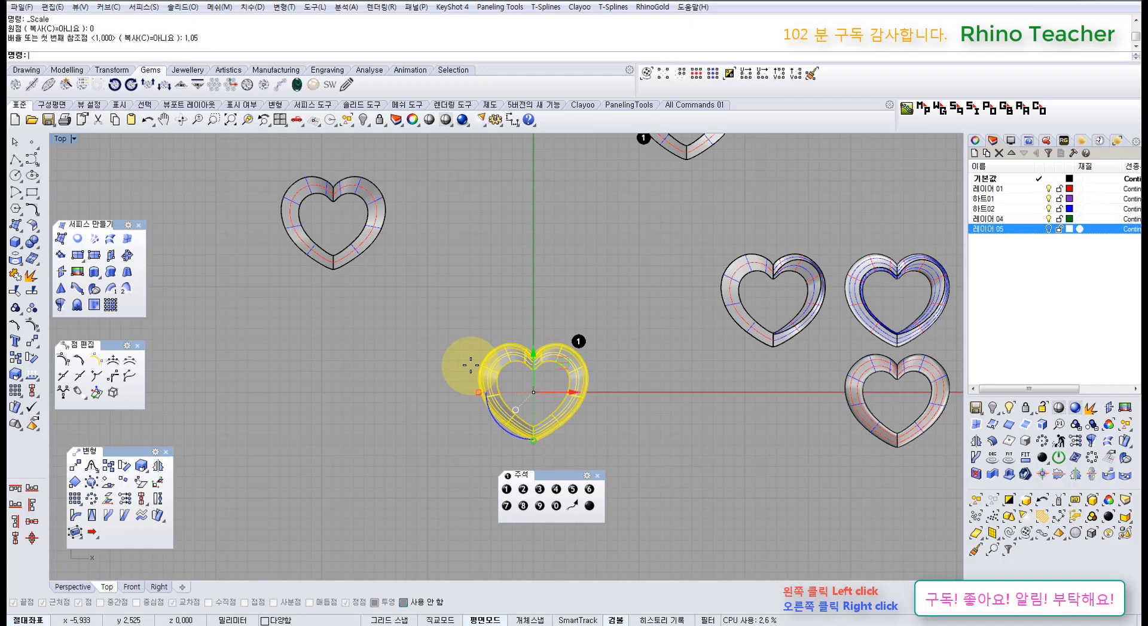
{"action": "key", "text": "ctrl+z"}
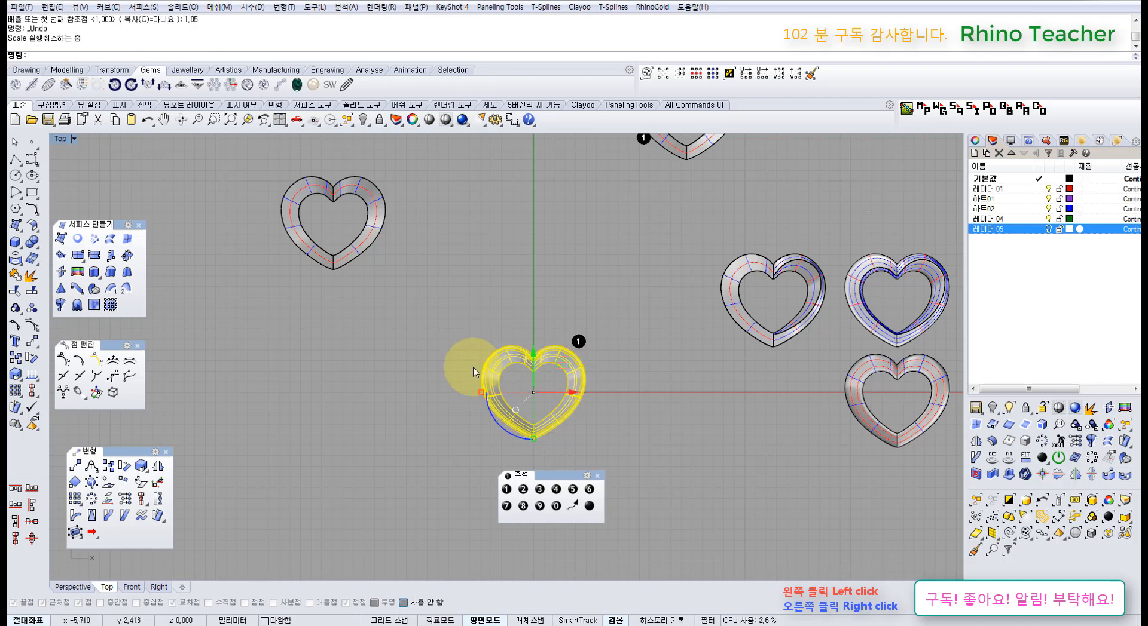
- Duplicate the grouped heart in place at the origin through the clipboard and lock the selected one of the two
{"action": "key", "text": "ctrl+c"}
{"action": "key", "text": "ctrl+v"}
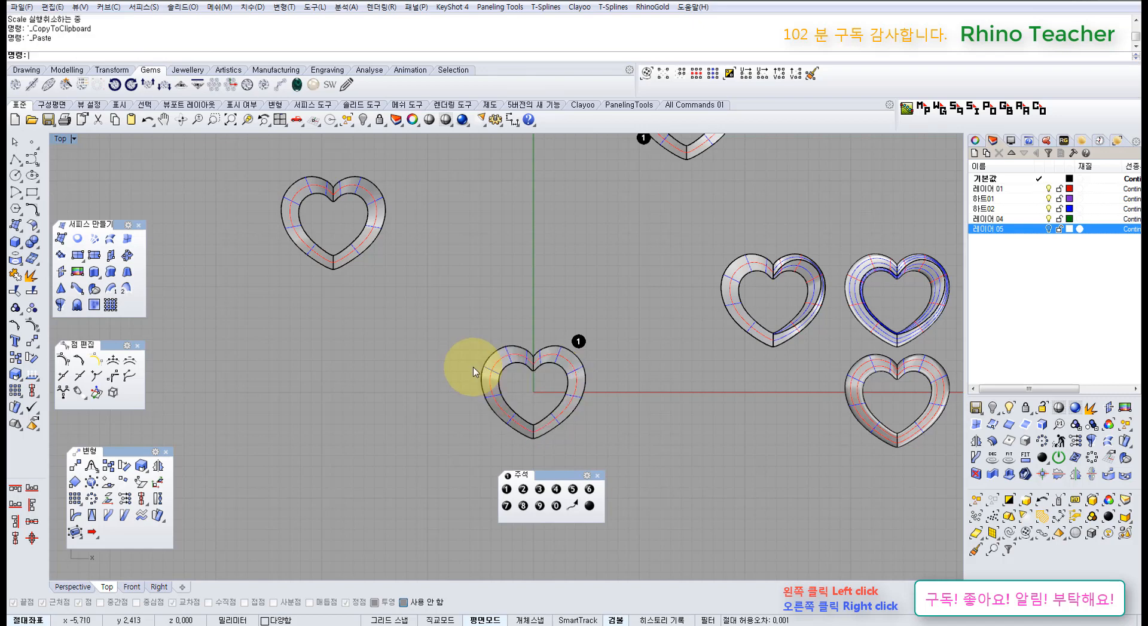
{"action": "left_click", "coordinate": [379, 120]}
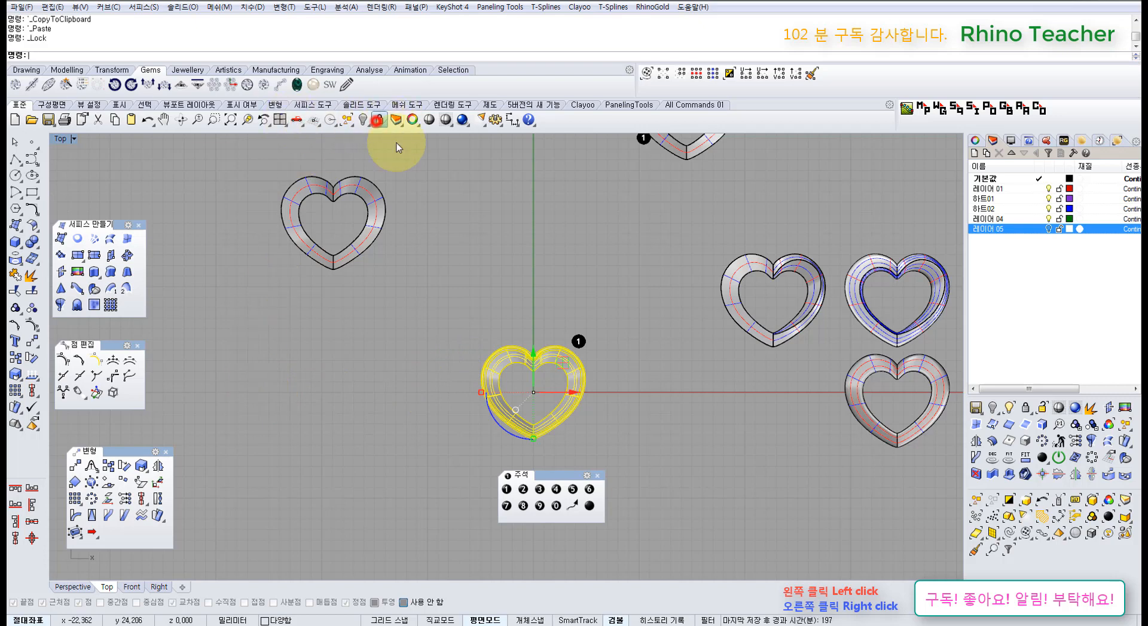
- Scale the unlocked heart at the origin about point 0 by 1.05 with the Copy option on, keeping the original
{"action": "left_click", "coordinate": [505, 360]}
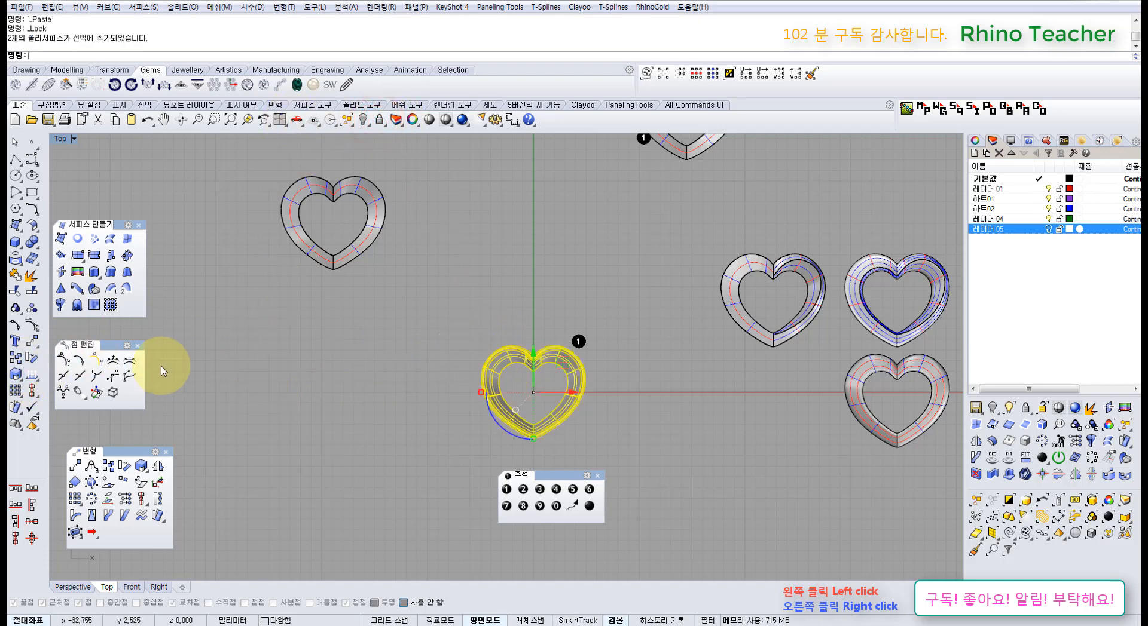
{"action": "left_click", "coordinate": [15, 374]}
{"action": "left_click", "coordinate": [59, 56]}
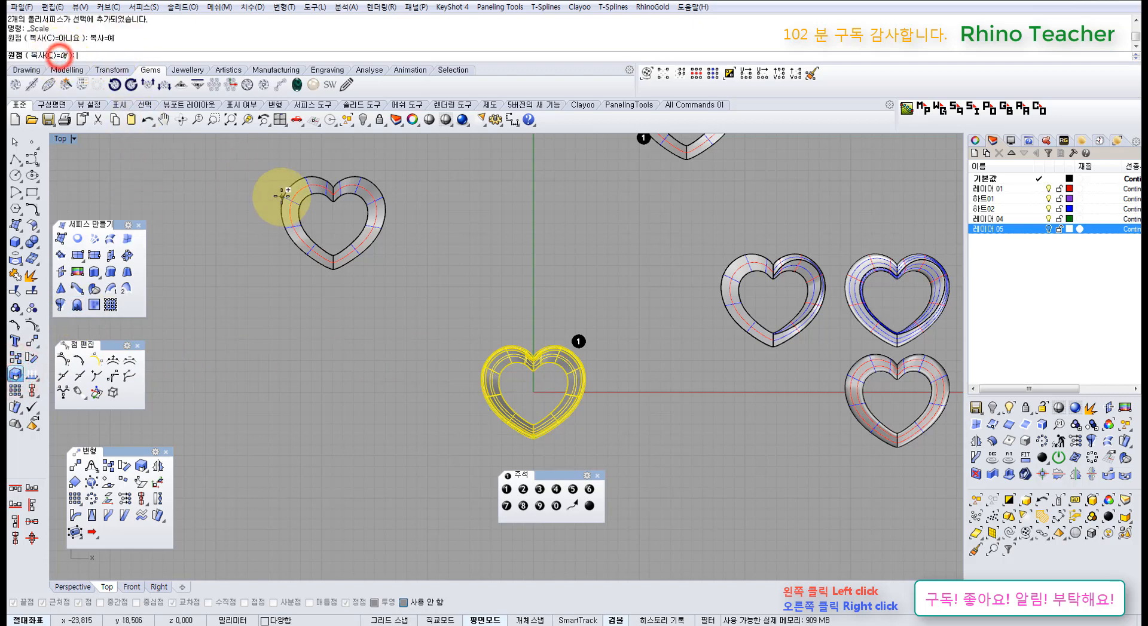
{"action": "type", "text": "0"}
{"action": "key", "text": "Return"}
{"action": "type", "text": "1.05"}
{"action": "key", "text": "Return"}
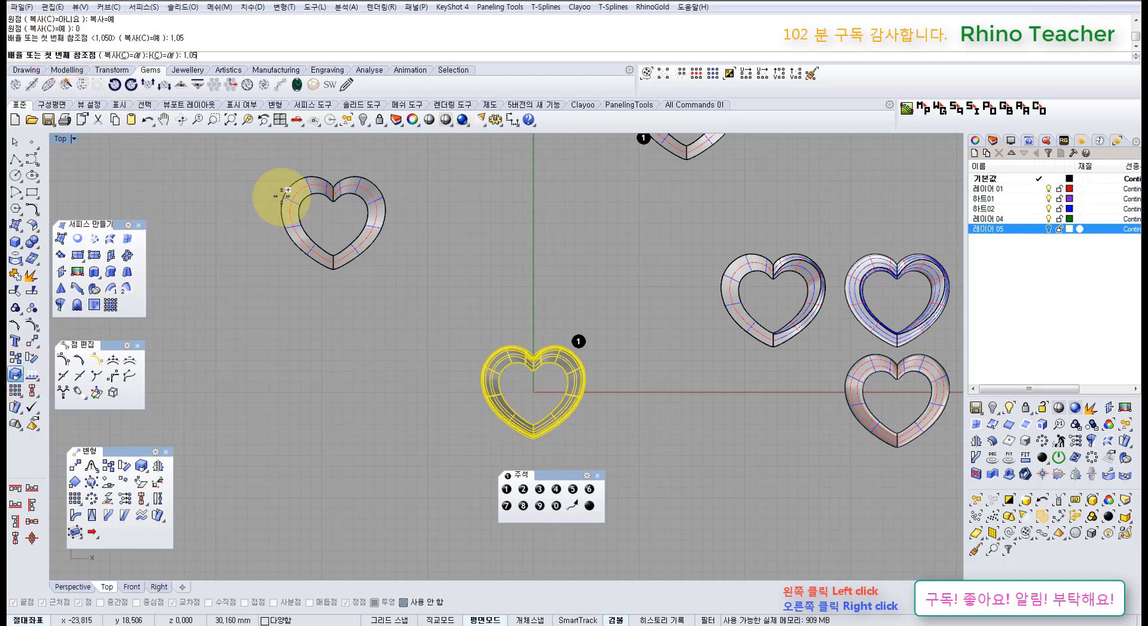
{"action": "right_click", "coordinate": [483, 245]}
- Move the original-size heart from the origin to below the left heart copy and delete that left copy
{"action": "left_click_drag", "start_coordinate": [558, 366], "coordinate": [355, 292]}
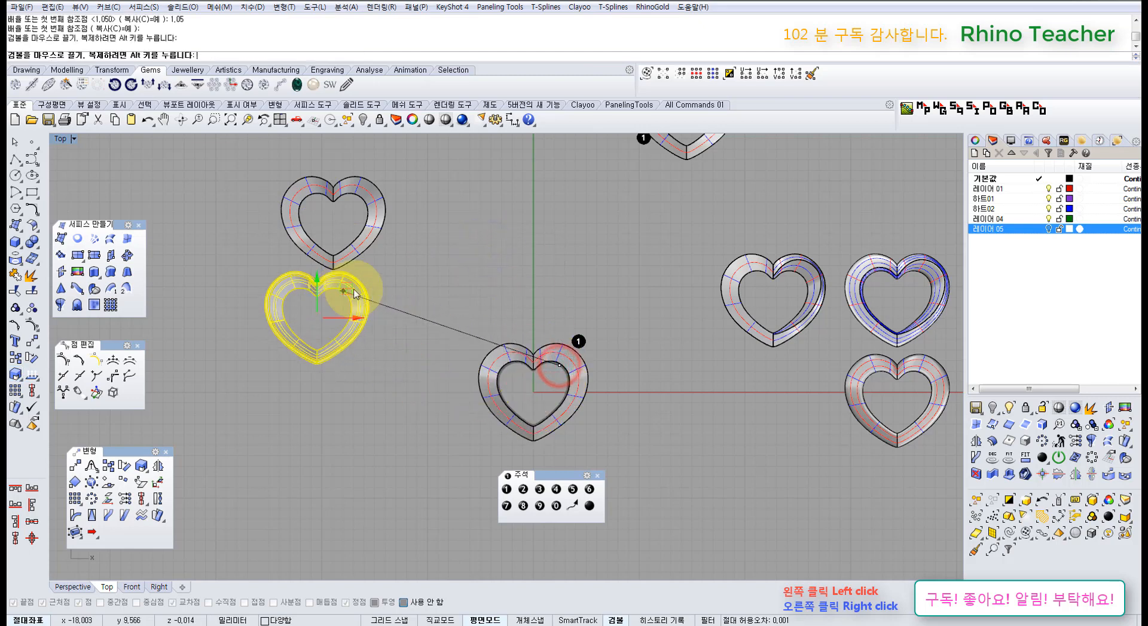
{"action": "left_click", "coordinate": [418, 228]}
{"action": "right_click_drag", "start_coordinate": [389, 234], "coordinate": [446, 332]}
{"action": "left_click_drag", "start_coordinate": [453, 335], "coordinate": [357, 259]}
{"action": "right_click_drag", "start_coordinate": [385, 291], "coordinate": [412, 298]}
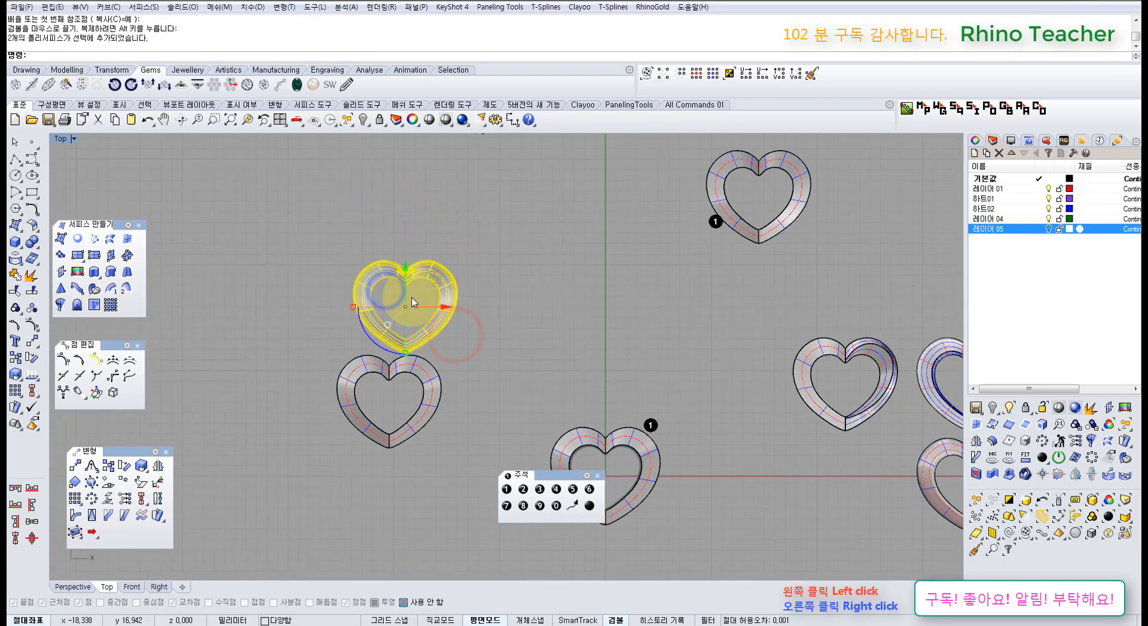
{"action": "key", "text": "Delete"}
- Move the original-size heart around the uppermost copy and place it on the free spot to the upper left of the origin
{"action": "left_click_drag", "start_coordinate": [466, 307], "coordinate": [346, 414]}
{"action": "scroll", "coordinate": [347, 415], "scroll_direction": "down", "scroll_amount": 4}
{"action": "right_click_drag", "start_coordinate": [389, 389], "coordinate": [362, 411]}
{"action": "left_click_drag", "start_coordinate": [375, 398], "coordinate": [379, 350]}
{"action": "scroll", "coordinate": [383, 344], "scroll_direction": "up", "scroll_amount": 4}
{"action": "right_click_drag", "start_coordinate": [397, 333], "coordinate": [369, 376]}
{"action": "left_click_drag", "start_coordinate": [337, 415], "coordinate": [469, 225]}
{"action": "right_click_drag", "start_coordinate": [494, 263], "coordinate": [416, 274]}
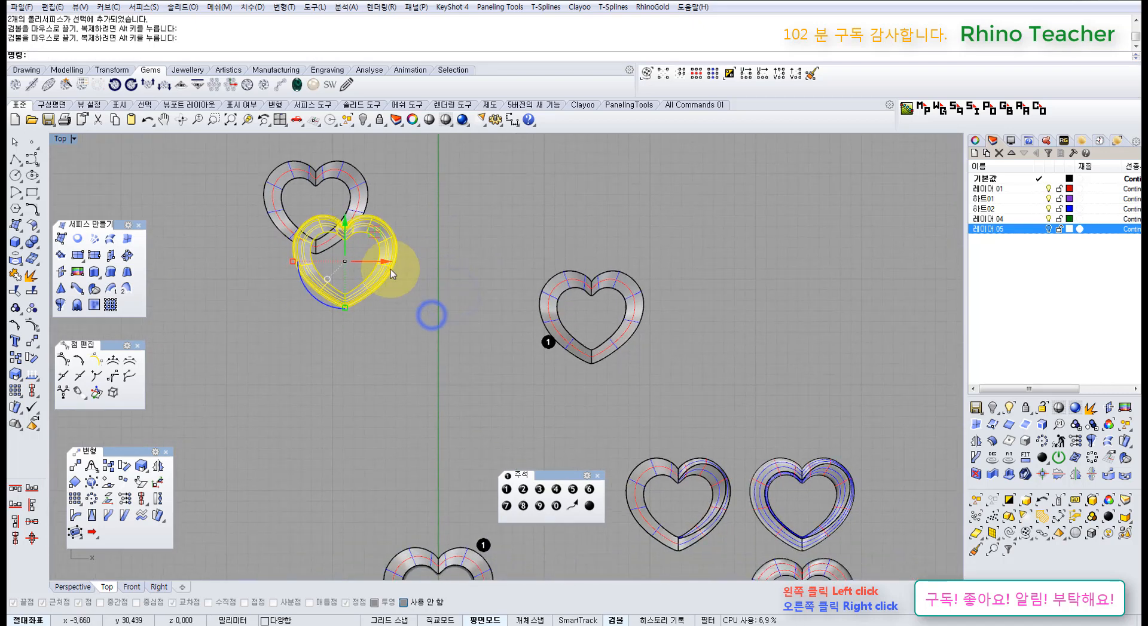
{"action": "scroll", "coordinate": [390, 281], "scroll_direction": "down", "scroll_amount": 2}
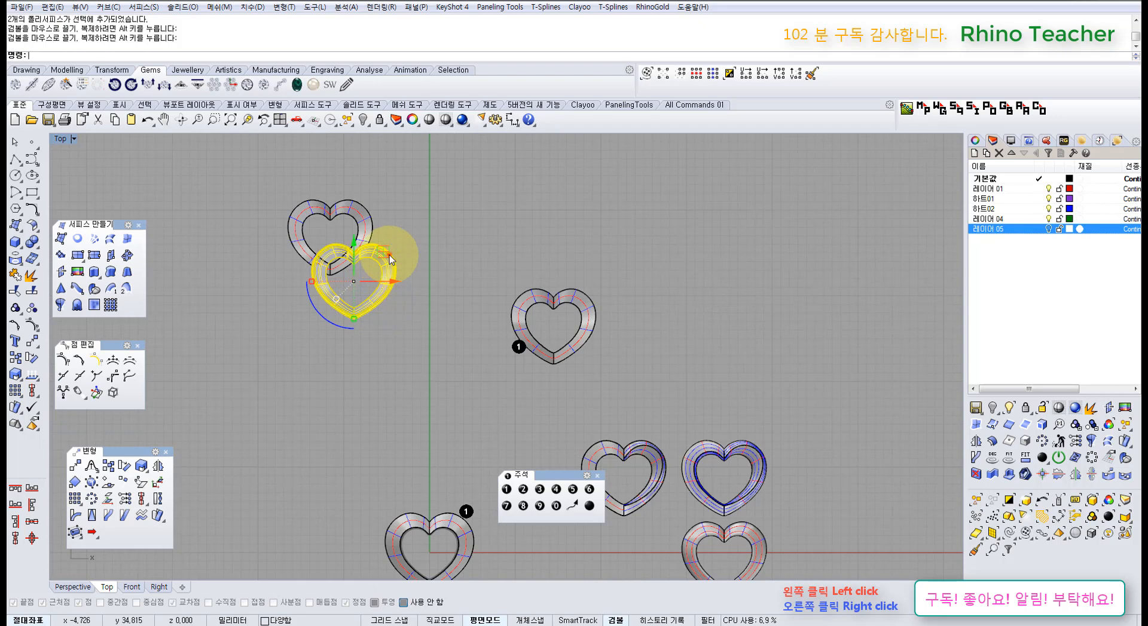
{"action": "left_click_drag", "start_coordinate": [389, 256], "coordinate": [291, 433]}
{"action": "right_click_drag", "start_coordinate": [337, 419], "coordinate": [401, 356]}
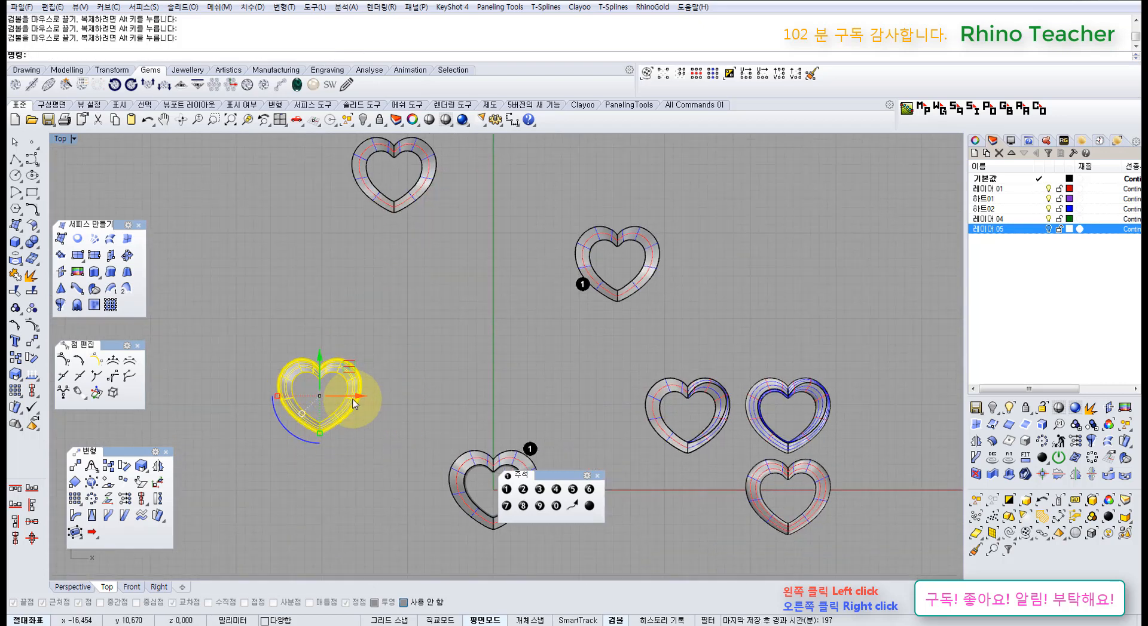
- Compare the enlarged heart at the origin with the original-size heart, and move the original-size heart up beneath the uppermost copy
{"action": "right_click_drag", "start_coordinate": [377, 376], "coordinate": [330, 316]}
{"action": "left_click", "coordinate": [420, 405]}
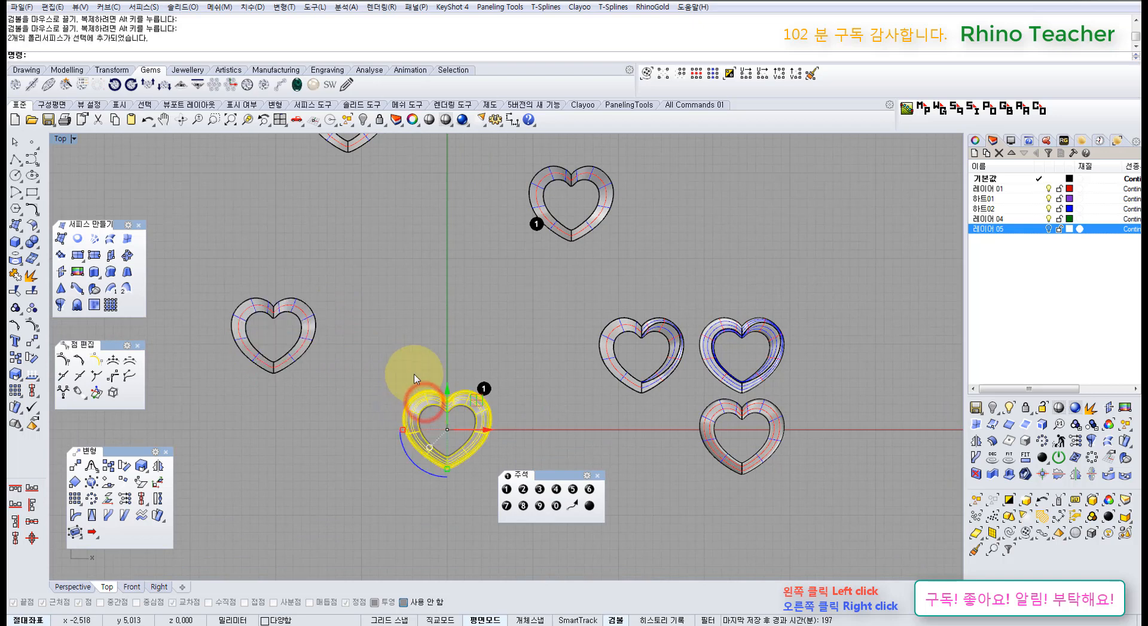
{"action": "right_click_drag", "start_coordinate": [340, 395], "coordinate": [396, 431]}
{"action": "left_click", "coordinate": [305, 353]}
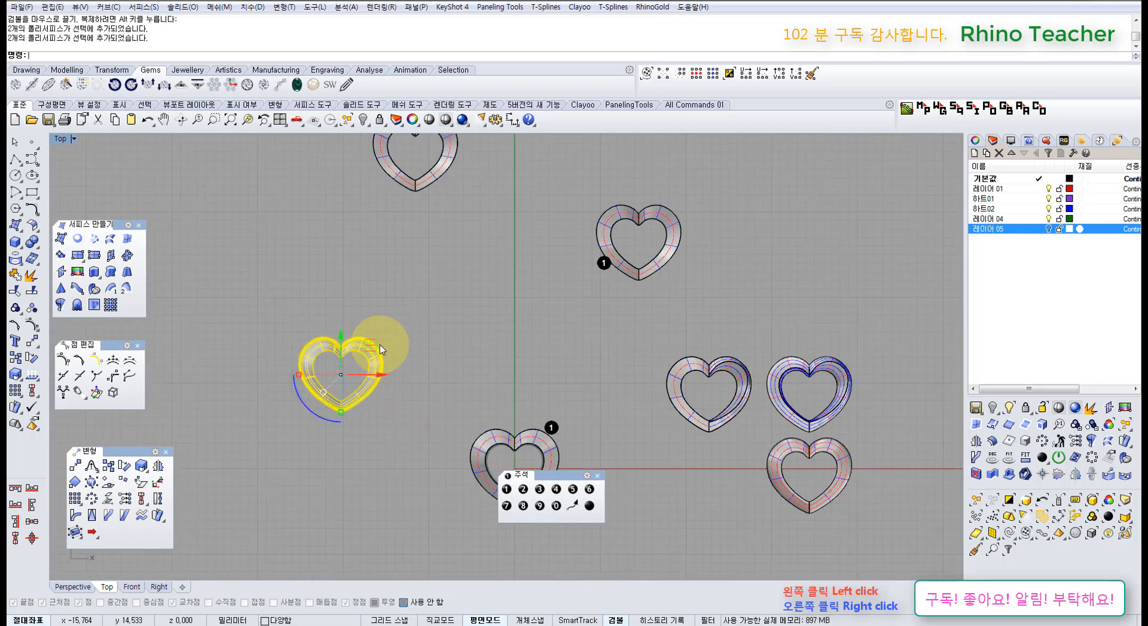
{"action": "left_click_drag", "start_coordinate": [371, 346], "coordinate": [399, 234]}
{"action": "scroll", "coordinate": [383, 323], "scroll_direction": "up", "scroll_amount": 5}
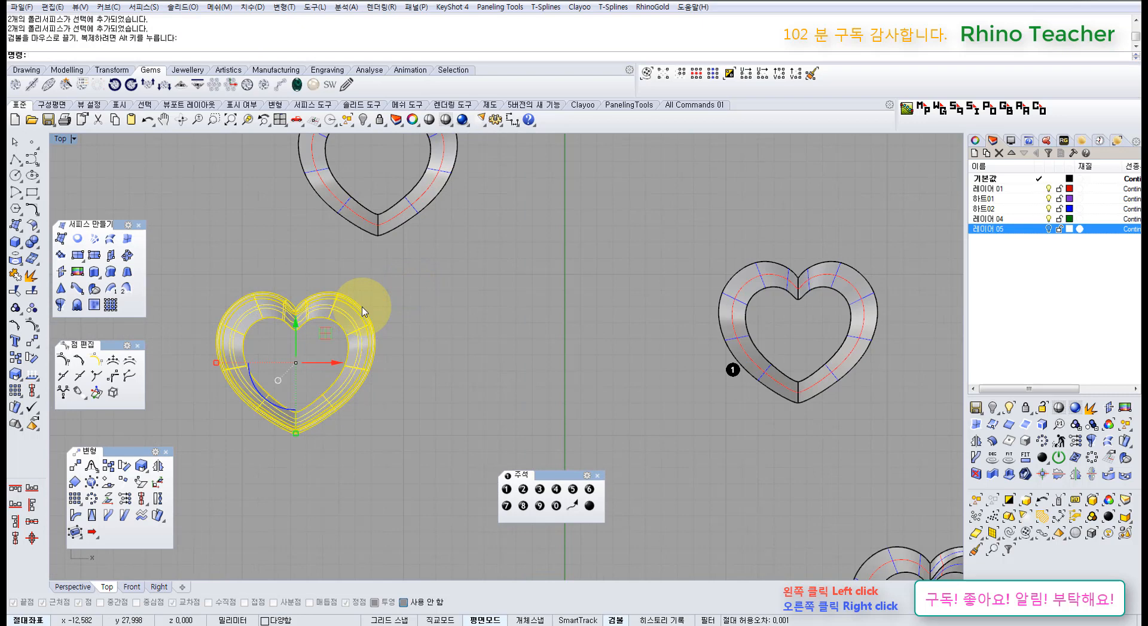
{"action": "scroll", "coordinate": [423, 314], "scroll_direction": "down", "scroll_amount": 3}
{"action": "right_click_drag", "start_coordinate": [423, 315], "coordinate": [396, 332]}
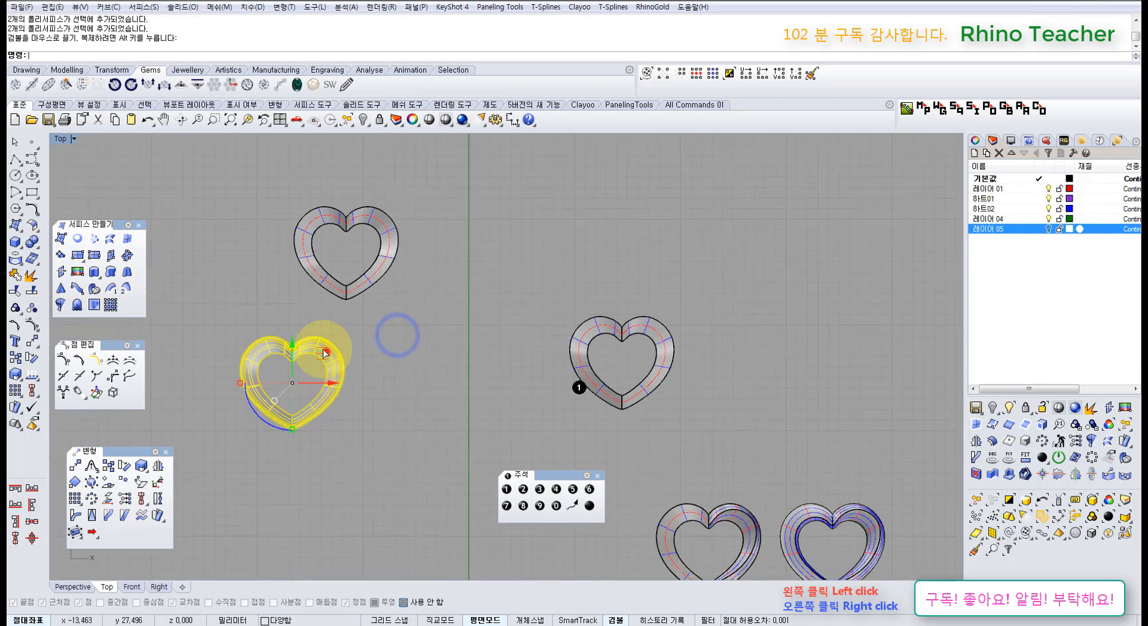
{"action": "left_click_drag", "start_coordinate": [326, 354], "coordinate": [384, 256]}
- Delete the uppermost heart copy and select the heart remaining to the upper left of the origin
{"action": "left_click", "coordinate": [577, 368]}
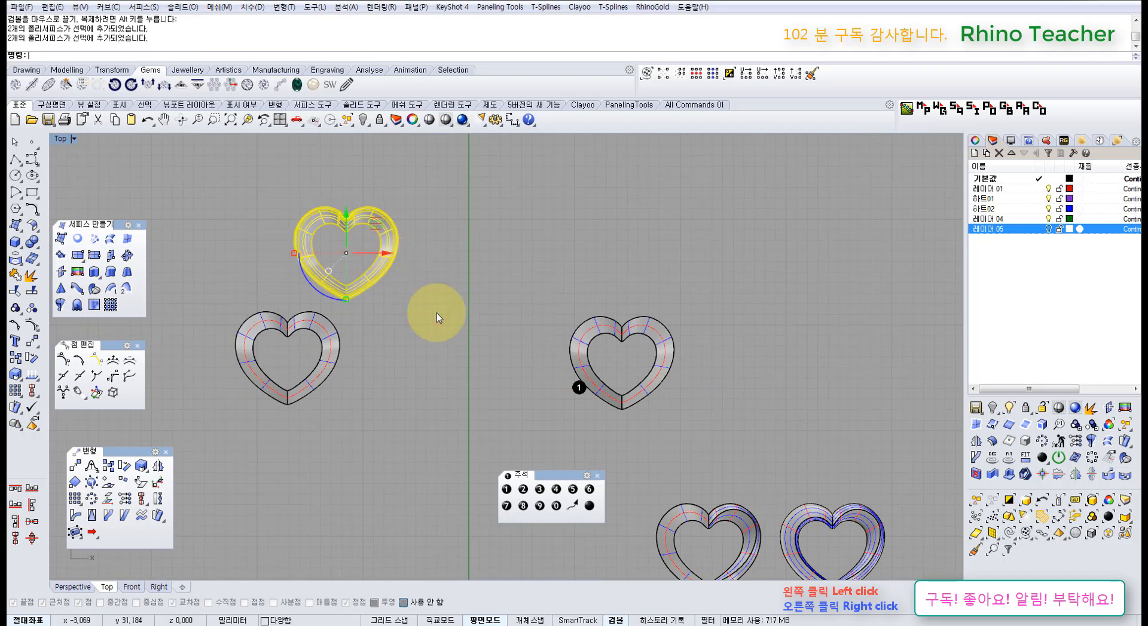
{"action": "key", "text": "Delete"}
{"action": "right_click_drag", "start_coordinate": [445, 328], "coordinate": [456, 274]}
{"action": "left_click", "coordinate": [333, 269]}
{"action": "scroll", "coordinate": [359, 323], "scroll_direction": "down", "scroll_amount": 2}
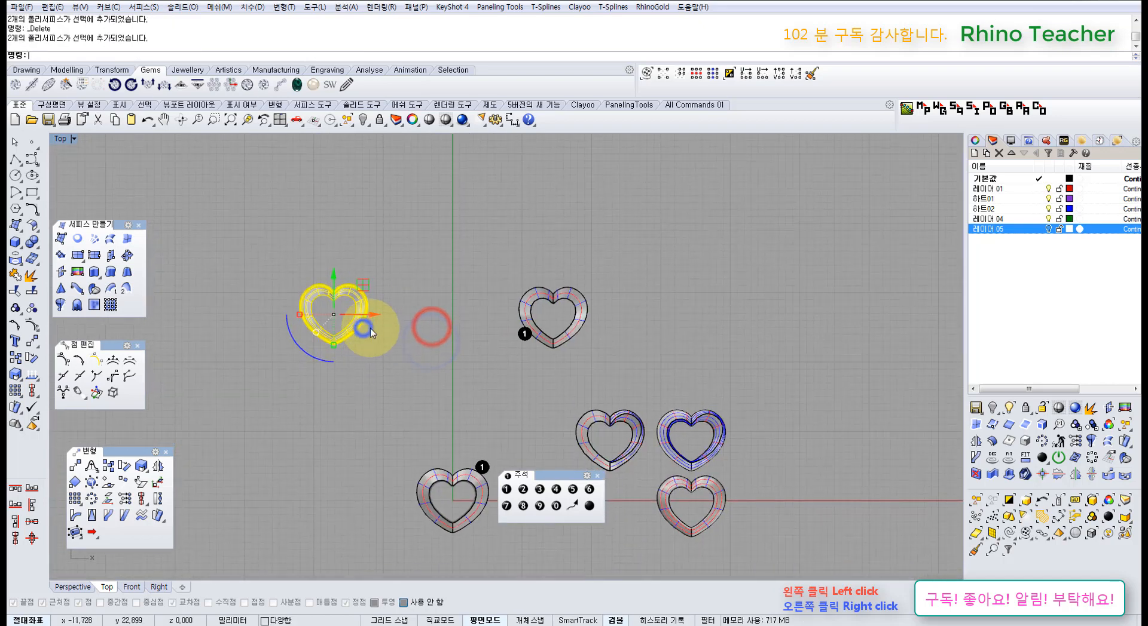
- Move the original-size heart down beside the origin, back up, and settle it slightly above and to the left of the heart at the origin
{"action": "left_click_drag", "start_coordinate": [369, 285], "coordinate": [378, 488]}
{"action": "left_click", "coordinate": [441, 392]}
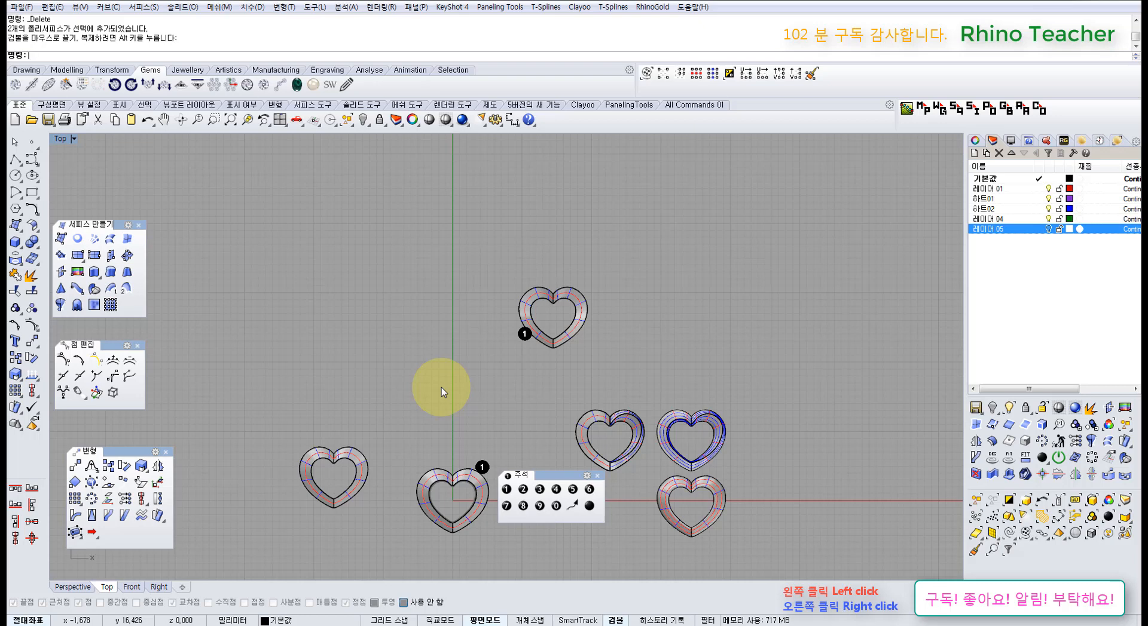
{"action": "left_click", "coordinate": [356, 453]}
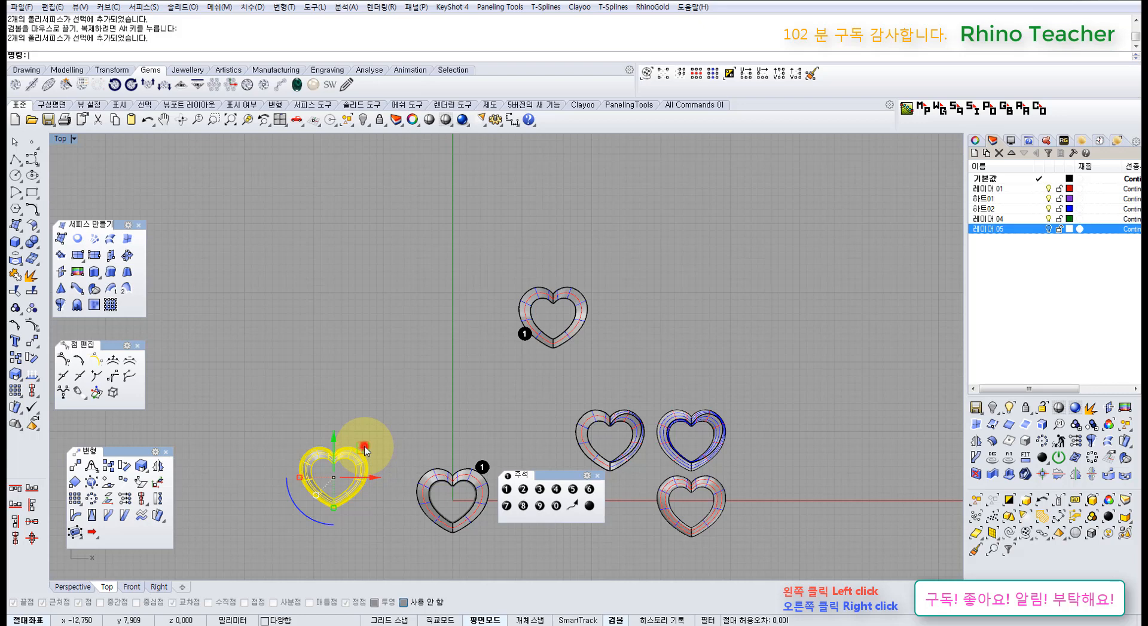
{"action": "left_click_drag", "start_coordinate": [365, 449], "coordinate": [362, 313]}
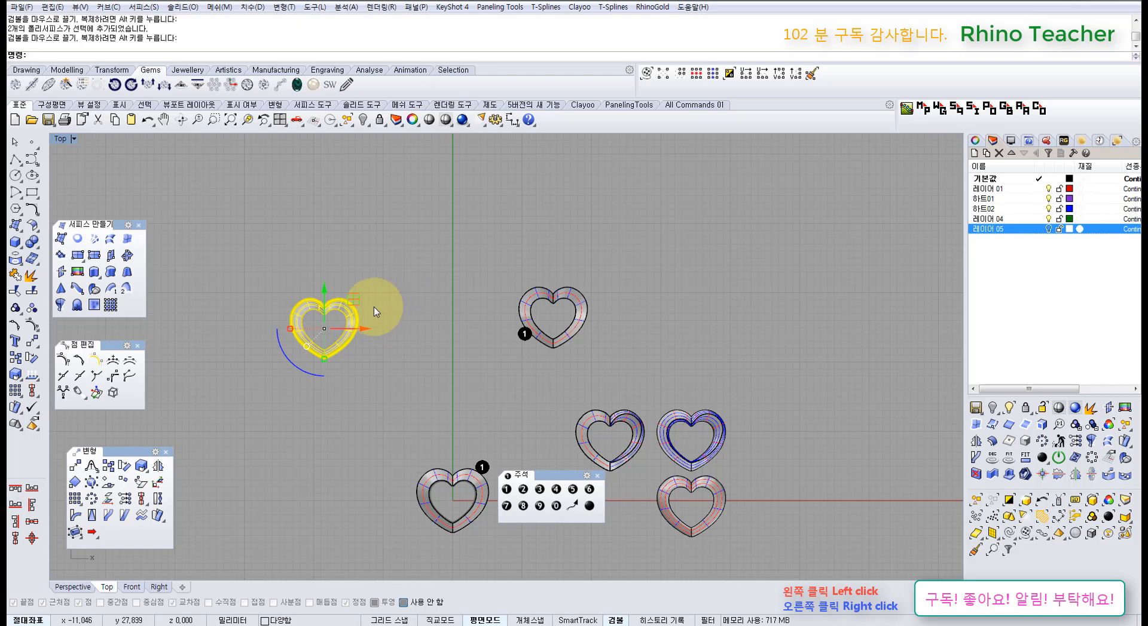
{"action": "left_click_drag", "start_coordinate": [357, 301], "coordinate": [359, 383]}
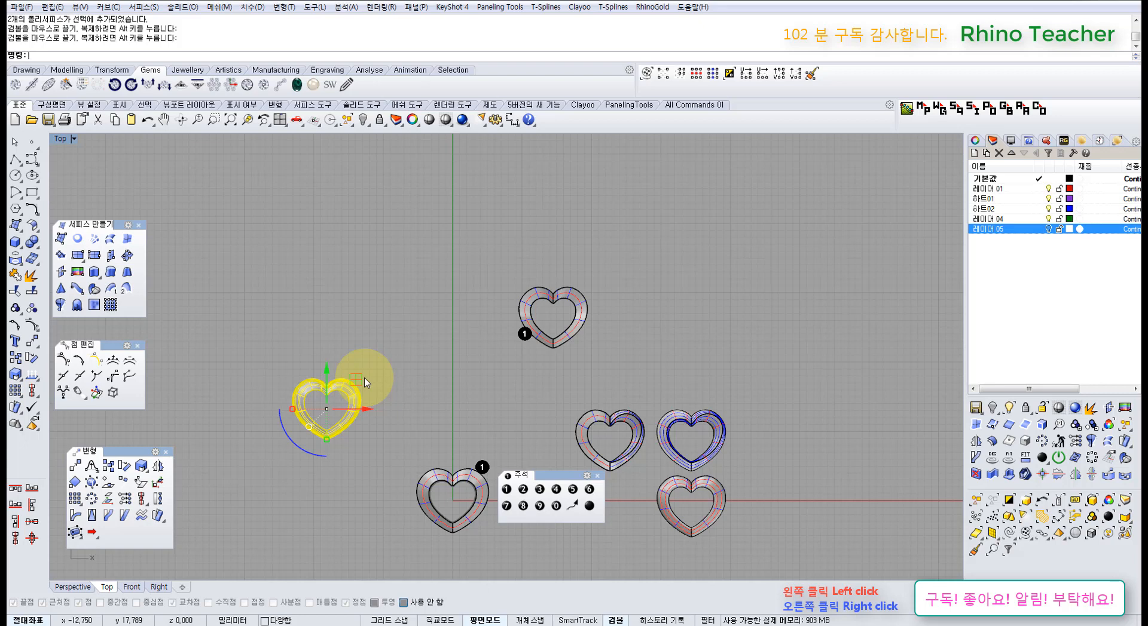
{"action": "right_click_drag", "start_coordinate": [440, 409], "coordinate": [397, 396]}
{"action": "left_click", "coordinate": [475, 391]}
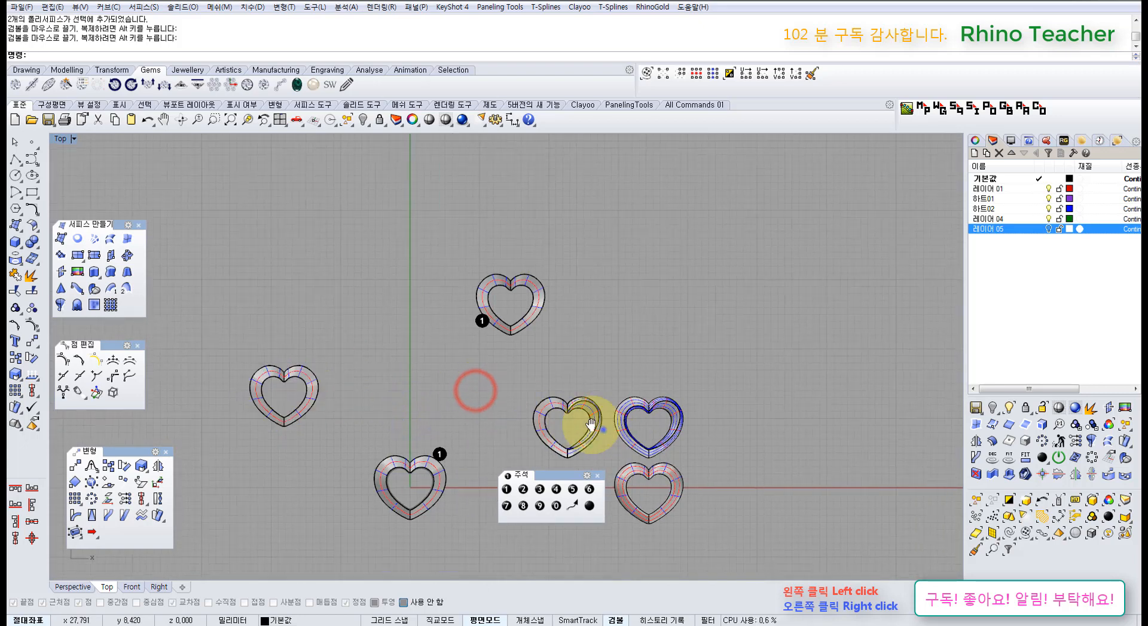
- Explode both polysurfaces of the heart to the left of the blue heart into separate surfaces
{"action": "right_click_drag", "start_coordinate": [590, 424], "coordinate": [522, 388]}
{"action": "scroll", "coordinate": [523, 388], "scroll_direction": "up", "scroll_amount": 6}
{"action": "left_click_drag", "start_coordinate": [465, 396], "coordinate": [374, 393]}
{"action": "left_click", "coordinate": [507, 306]}
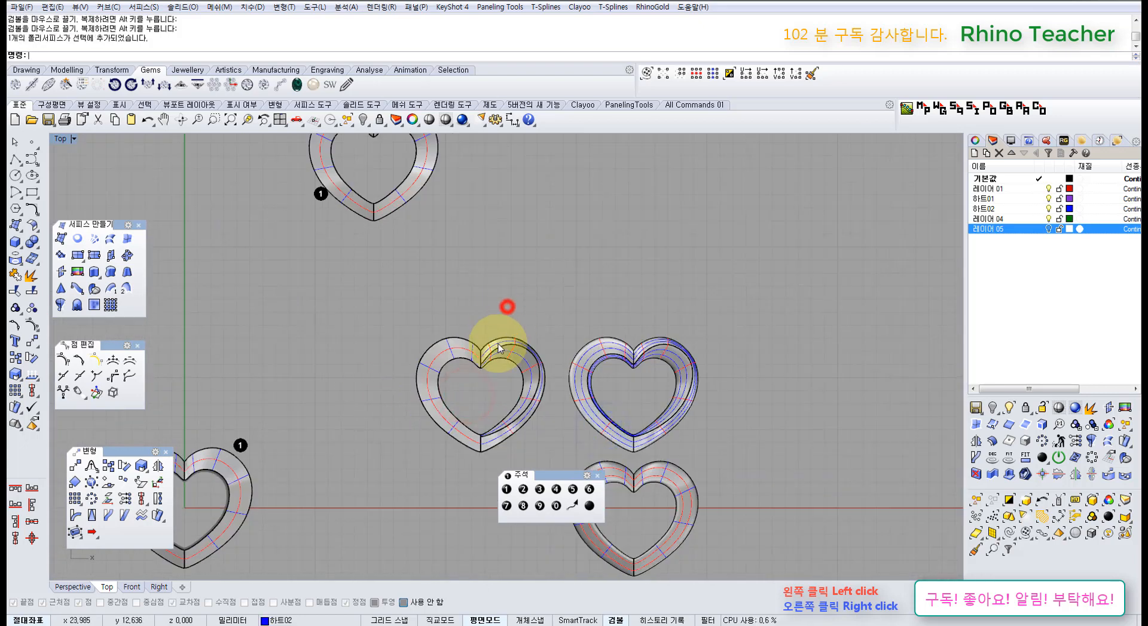
{"action": "left_click", "coordinate": [500, 384]}
{"action": "left_click", "coordinate": [30, 276]}
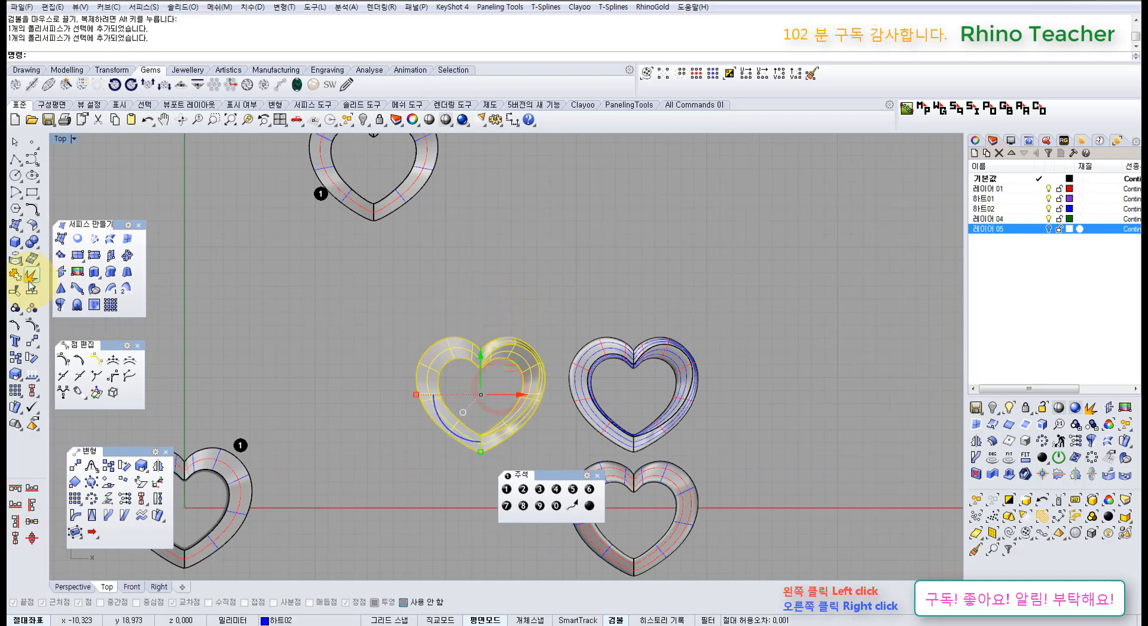
{"action": "left_click", "coordinate": [308, 450]}
- Select surfaces of the exploded heart, including one of its right half, to inspect the separate pieces, and clear the selection
{"action": "left_click_drag", "start_coordinate": [451, 395], "coordinate": [410, 417]}
{"action": "mouse_move", "coordinate": [487, 403]}
{"action": "right_mouse_down"}
{"action": "mouse_move", "coordinate": [393, 414]}
{"action": "mouse_move", "coordinate": [395, 399]}
{"action": "mouse_move", "coordinate": [494, 383]}
{"action": "right_mouse_up"}
{"action": "scroll", "coordinate": [424, 377], "scroll_direction": "up", "scroll_amount": 6}
{"action": "left_click", "coordinate": [434, 367]}
{"action": "scroll", "coordinate": [436, 367], "scroll_direction": "down", "scroll_amount": 6}
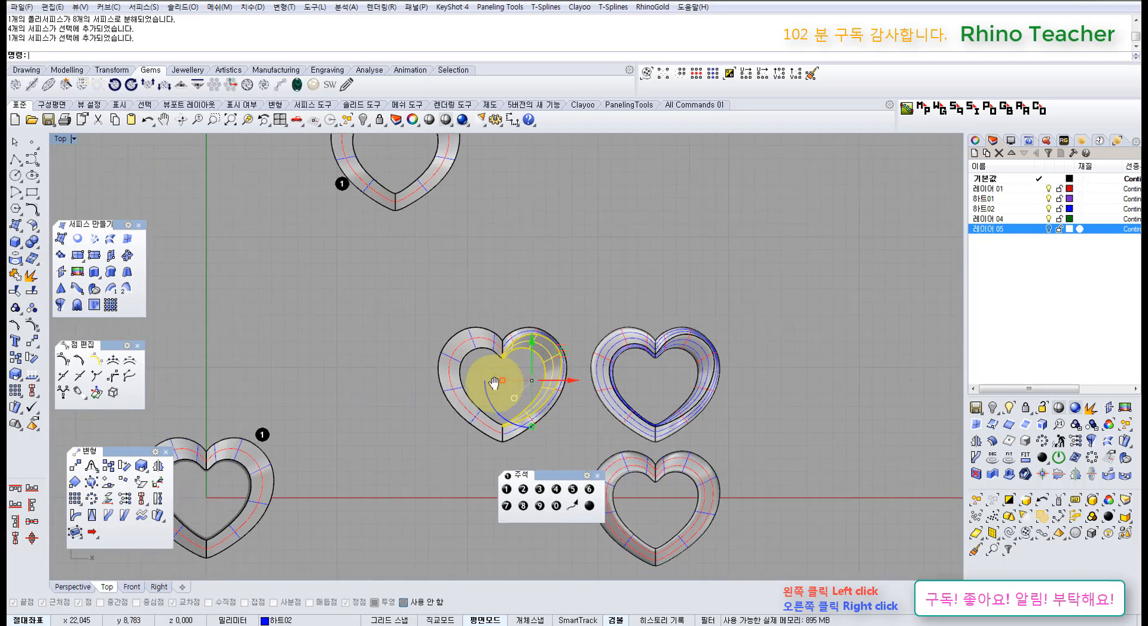
{"action": "right_click_drag", "start_coordinate": [403, 388], "coordinate": [537, 393]}
{"action": "left_click", "coordinate": [458, 341]}
- Move the enlarged heart off the locked heart at the origin to a spot touching the original-size heart at its upper left
{"action": "scroll", "coordinate": [457, 342], "scroll_direction": "down", "scroll_amount": 4}
{"action": "right_click_drag", "start_coordinate": [467, 346], "coordinate": [489, 403]}
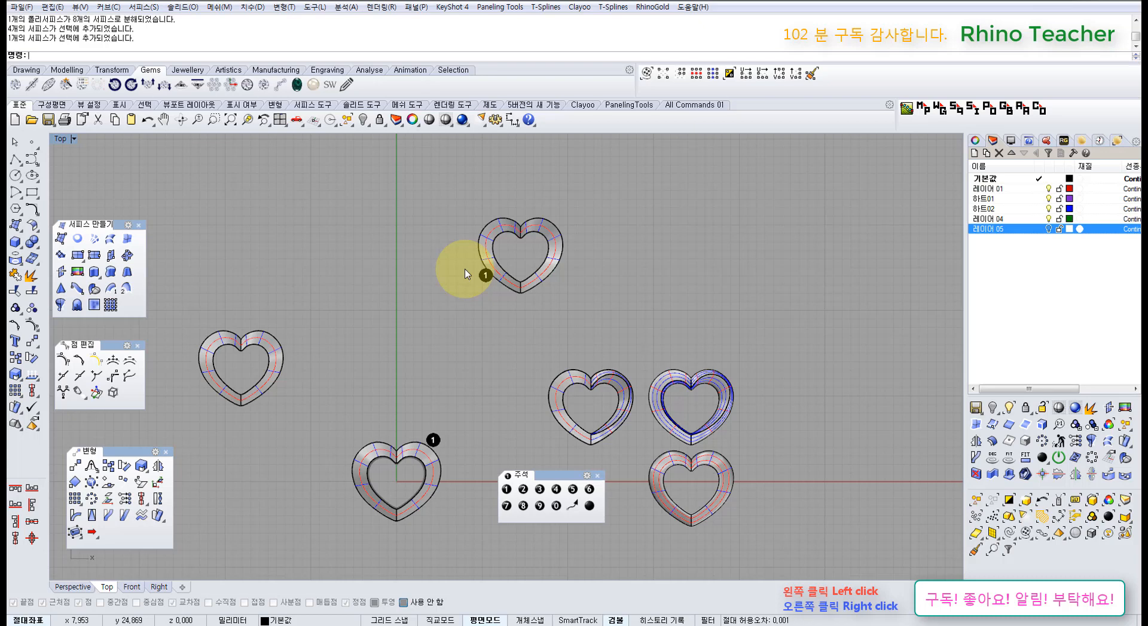
{"action": "scroll", "coordinate": [422, 442], "scroll_direction": "up", "scroll_amount": 5}
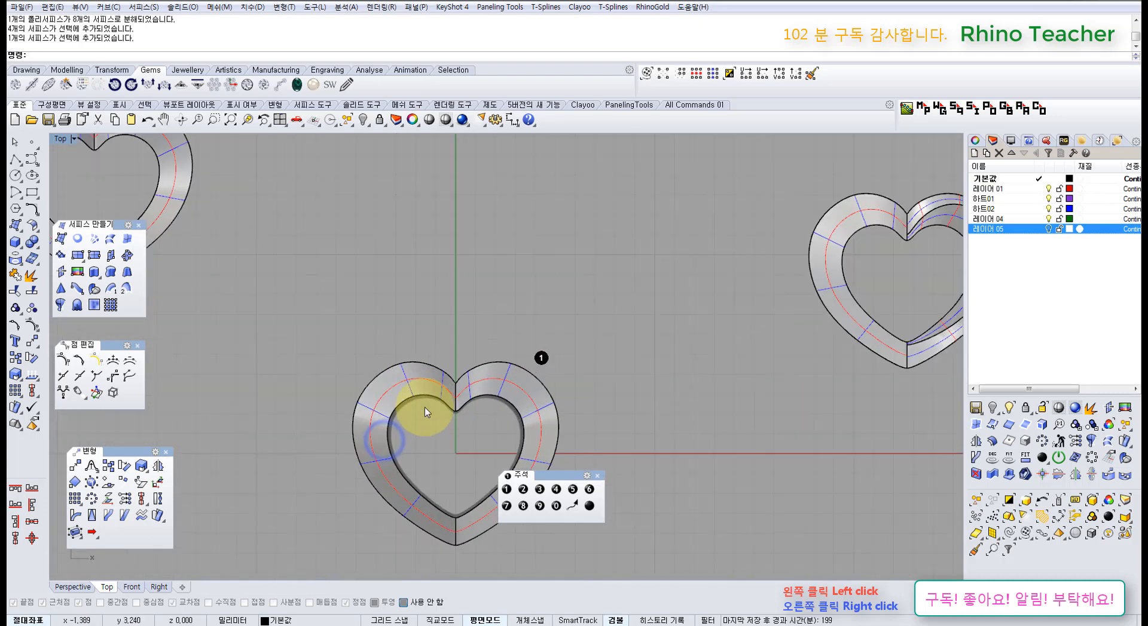
{"action": "left_click_drag", "start_coordinate": [430, 440], "coordinate": [362, 368]}
{"action": "scroll", "coordinate": [377, 364], "scroll_direction": "down", "scroll_amount": 4}
{"action": "right_click_drag", "start_coordinate": [396, 405], "coordinate": [418, 399]}
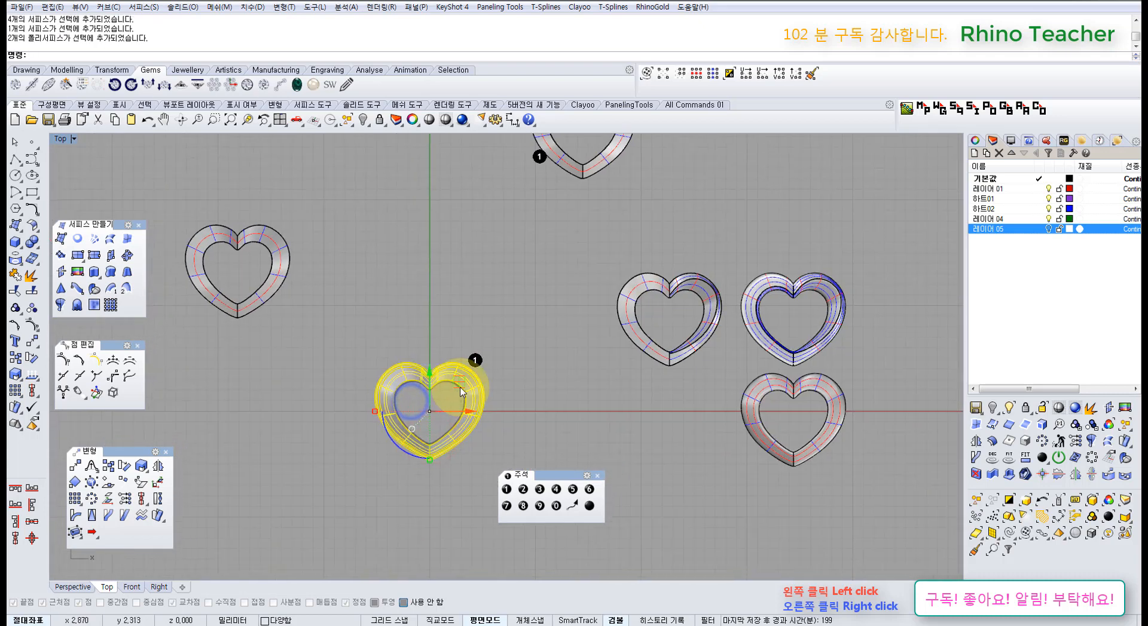
{"action": "scroll", "coordinate": [460, 385], "scroll_direction": "up", "scroll_amount": 3}
{"action": "left_click_drag", "start_coordinate": [443, 394], "coordinate": [285, 282]}
{"action": "right_click_drag", "start_coordinate": [333, 333], "coordinate": [353, 364]}
{"action": "scroll", "coordinate": [440, 399], "scroll_direction": "down", "scroll_amount": 4}
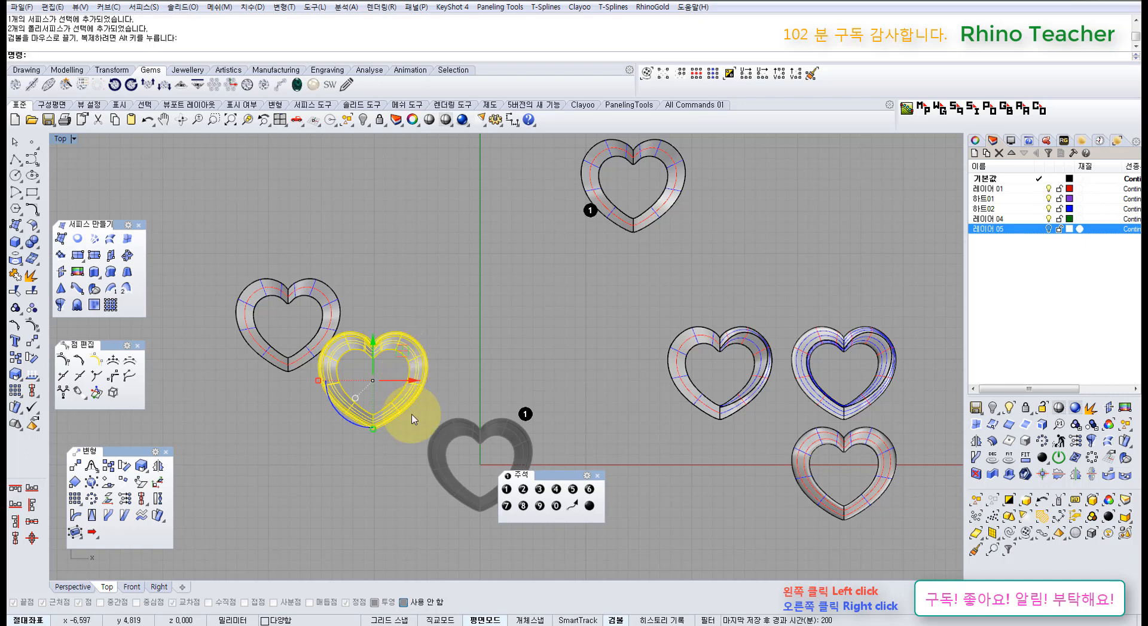
- Select the original-size heart together with the enlarged one for comparison beside the locked heart, and clear the selection
{"action": "right_click_drag", "start_coordinate": [405, 461], "coordinate": [431, 425]}
{"action": "left_click", "coordinate": [257, 309], "text": "shift"}
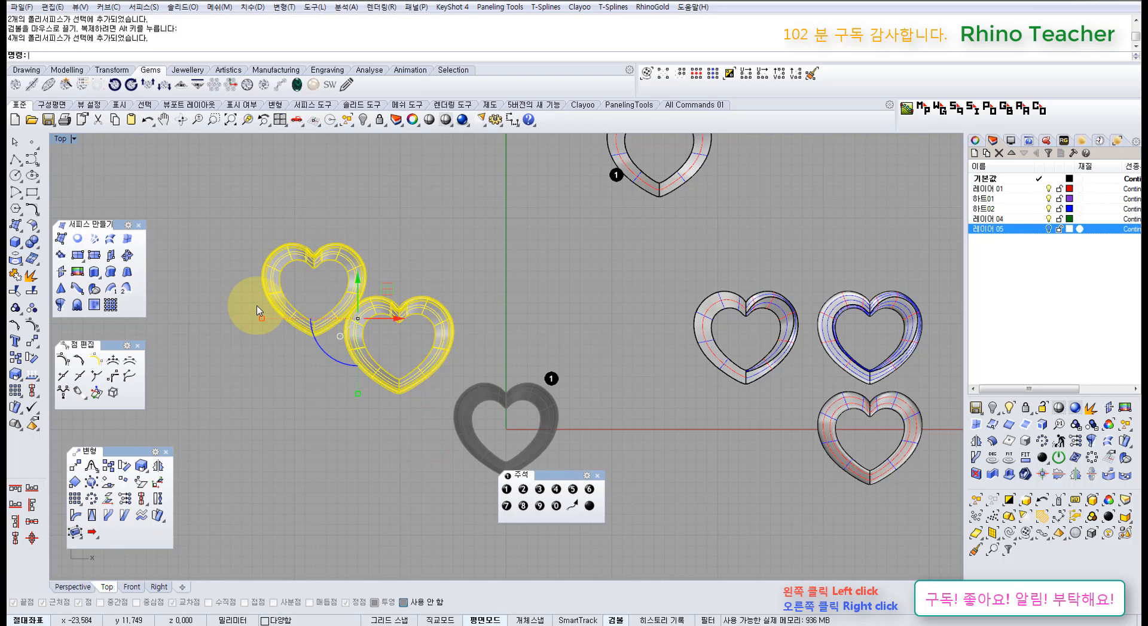
{"action": "right_click_drag", "start_coordinate": [493, 380], "coordinate": [462, 349]}
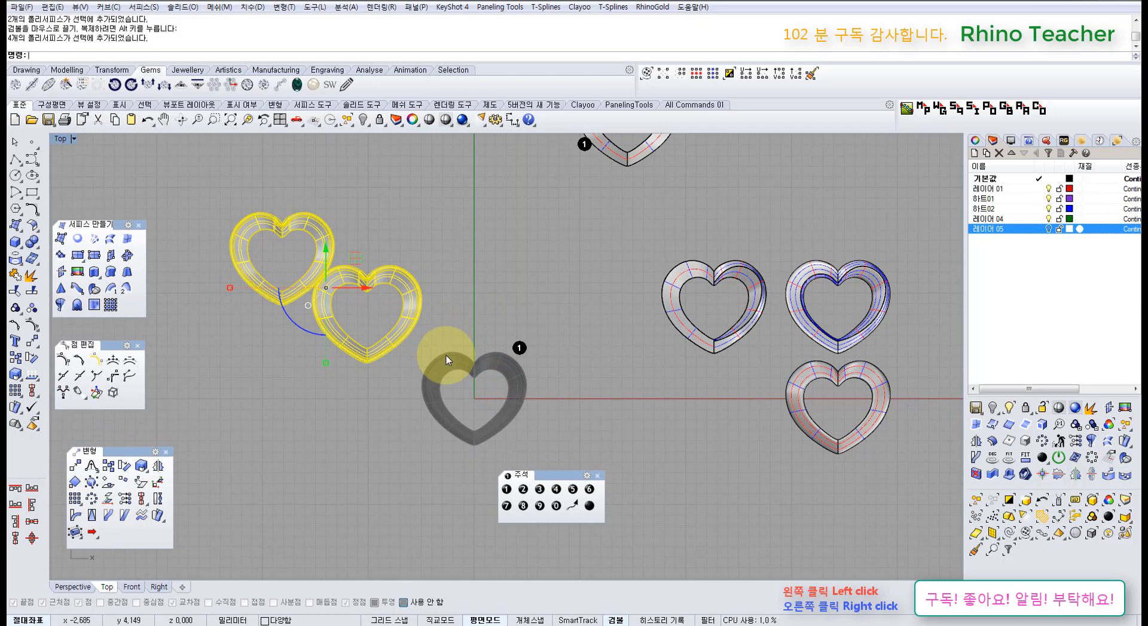
{"action": "left_click", "coordinate": [440, 337]}
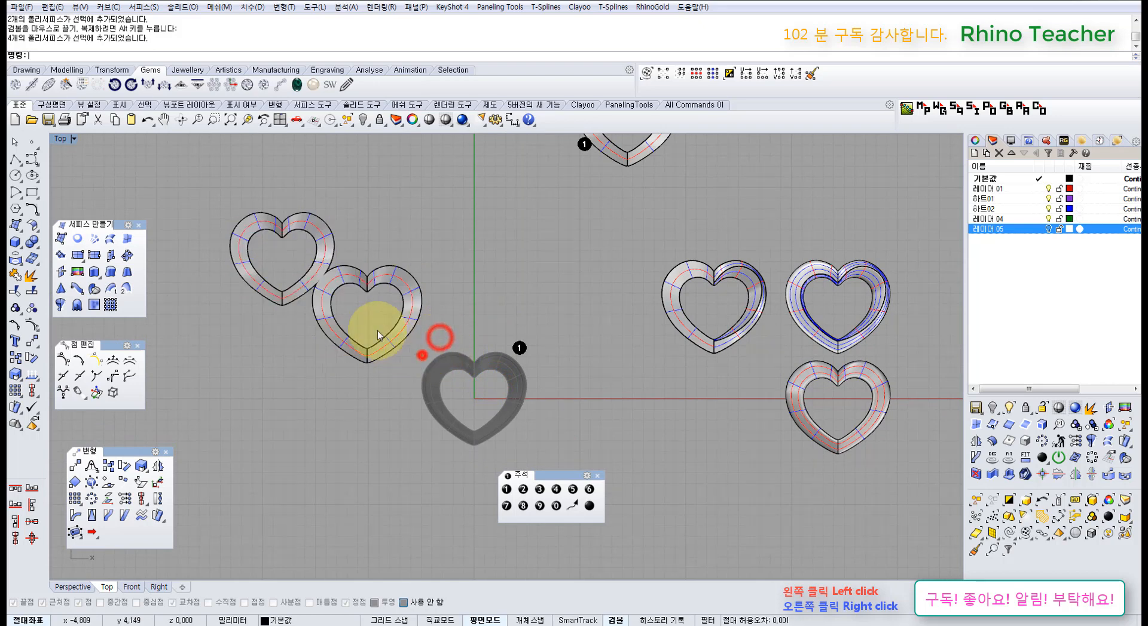
- Move the enlarged heart down to directly left of the locked heart at the origin and deselect it
{"action": "left_click", "coordinate": [398, 305]}
{"action": "left_click_drag", "start_coordinate": [398, 305], "coordinate": [393, 381]}
{"action": "scroll", "coordinate": [393, 380], "scroll_direction": "up", "scroll_amount": 3}
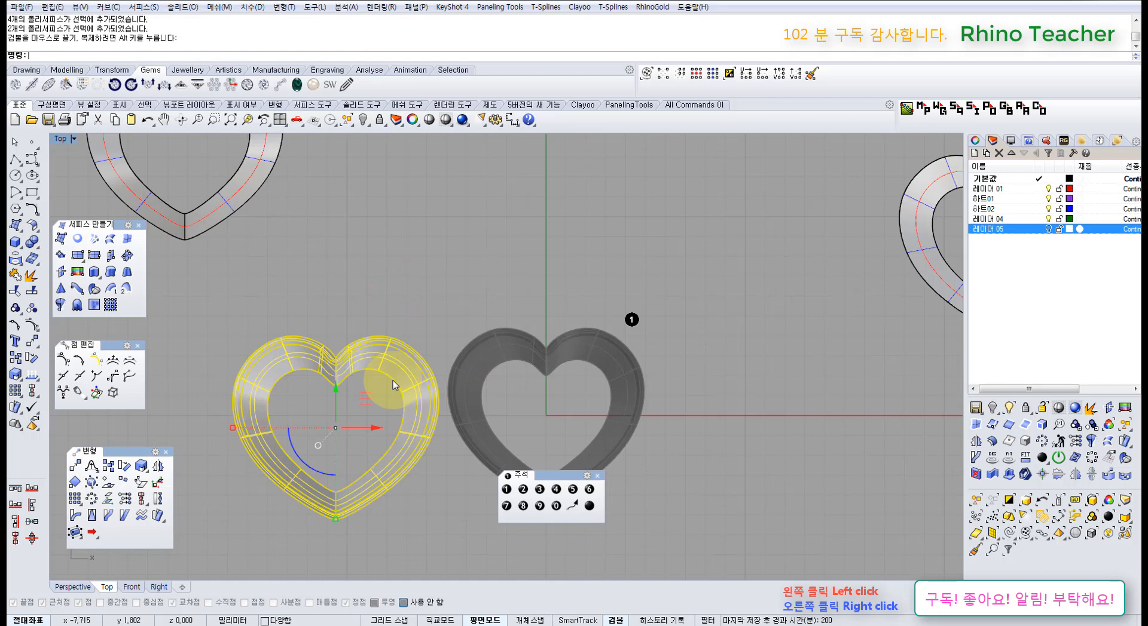
{"action": "left_click", "coordinate": [317, 246]}
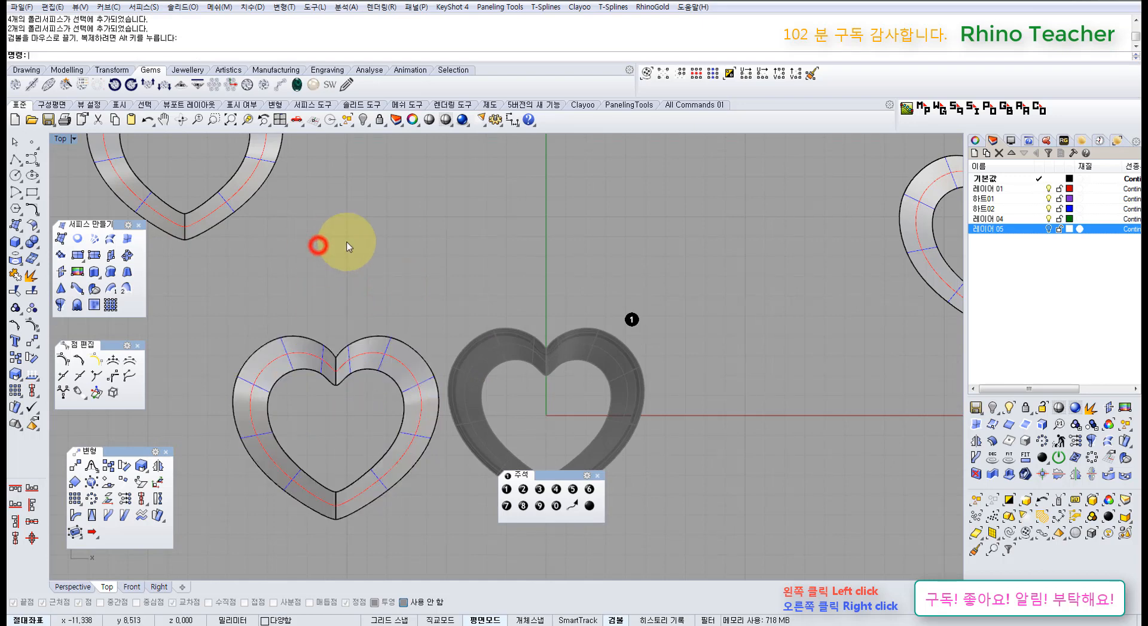
{"action": "scroll", "coordinate": [462, 303], "scroll_direction": "down", "scroll_amount": 3}
{"action": "right_click_drag", "start_coordinate": [462, 303], "coordinate": [402, 317]}
{"action": "right_click_drag", "start_coordinate": [479, 359], "coordinate": [449, 367]}
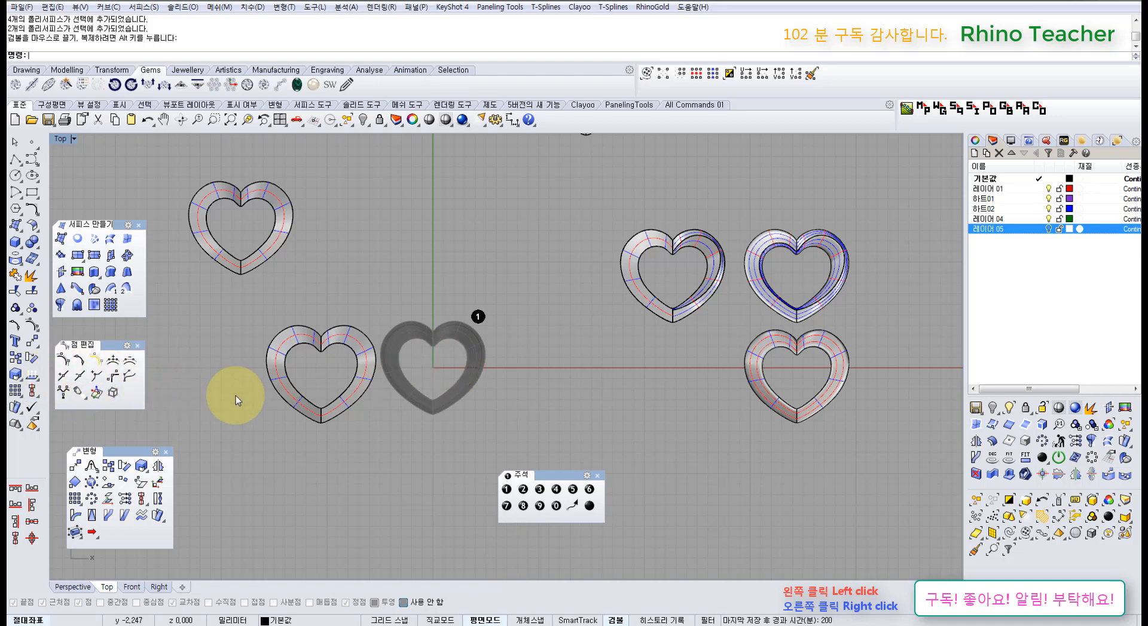
{"action": "right_click_drag", "start_coordinate": [334, 385], "coordinate": [396, 396]}
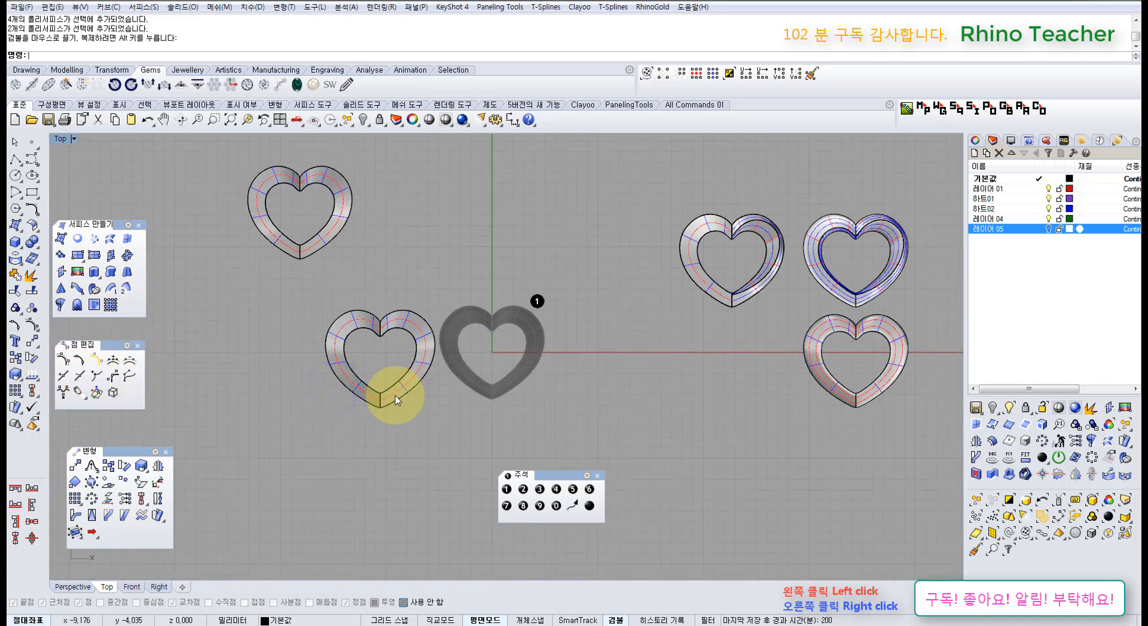